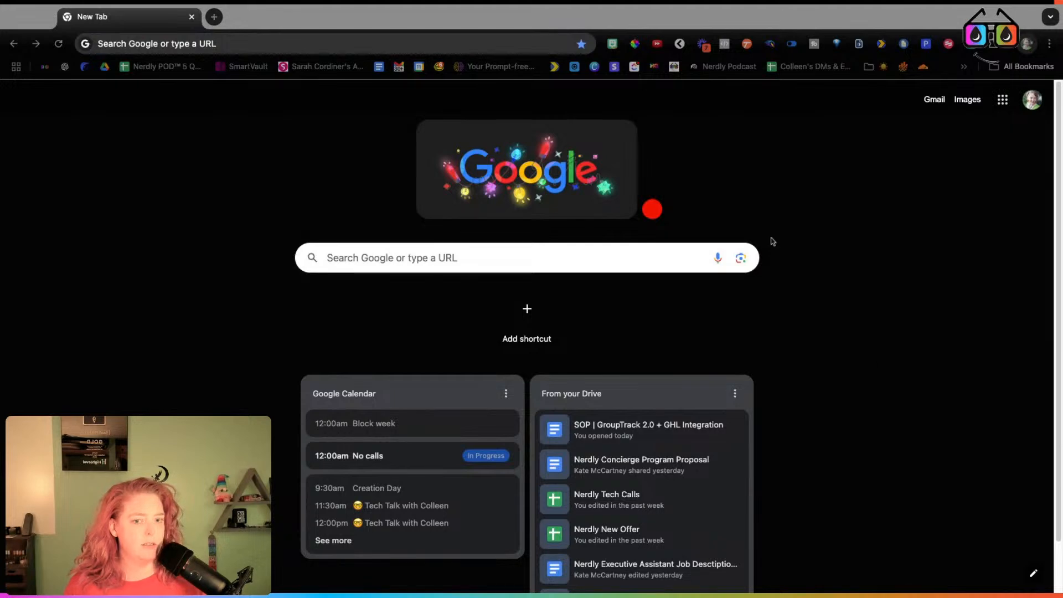
- Put Chrome in full screen and load GroupTrack's GT Pipeline board
{"action": "left_click", "coordinate": [401, 28]}
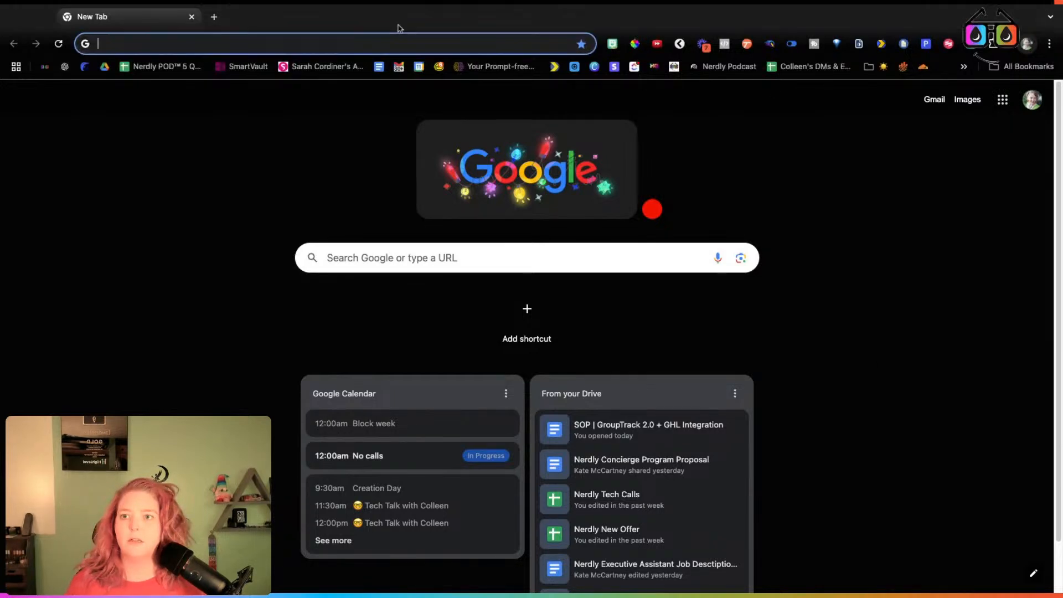
{"action": "left_click", "coordinate": [46, 18]}
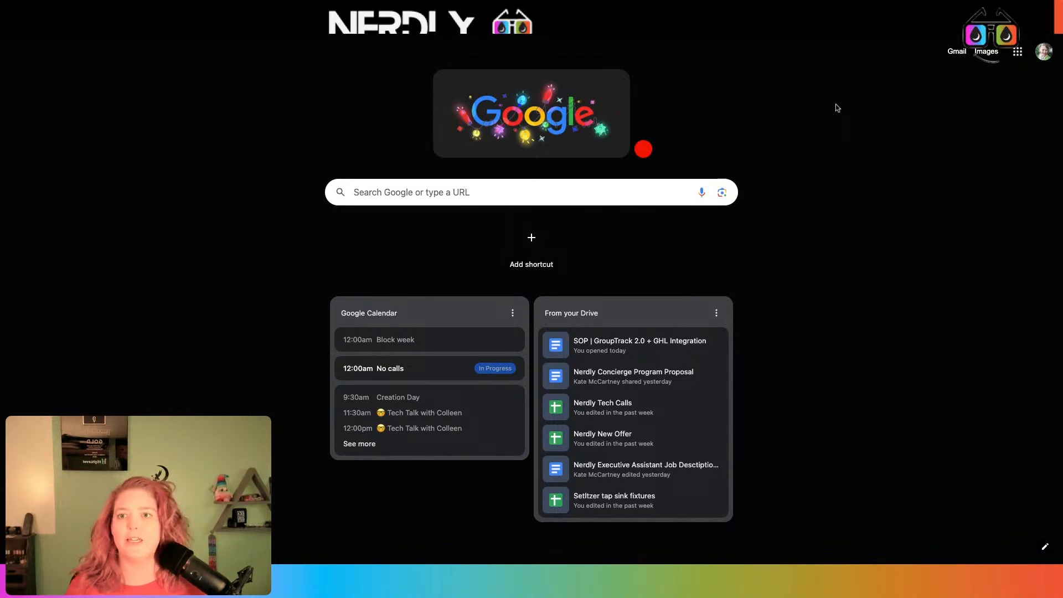
{"action": "left_click", "coordinate": [647, 23]}
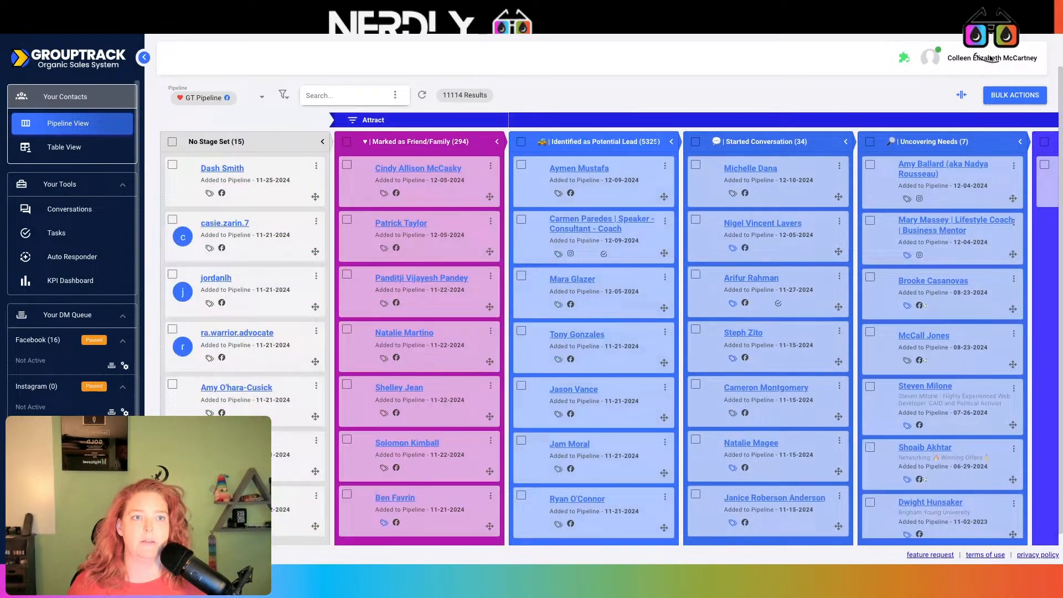
{"action": "left_click", "coordinate": [989, 60]}
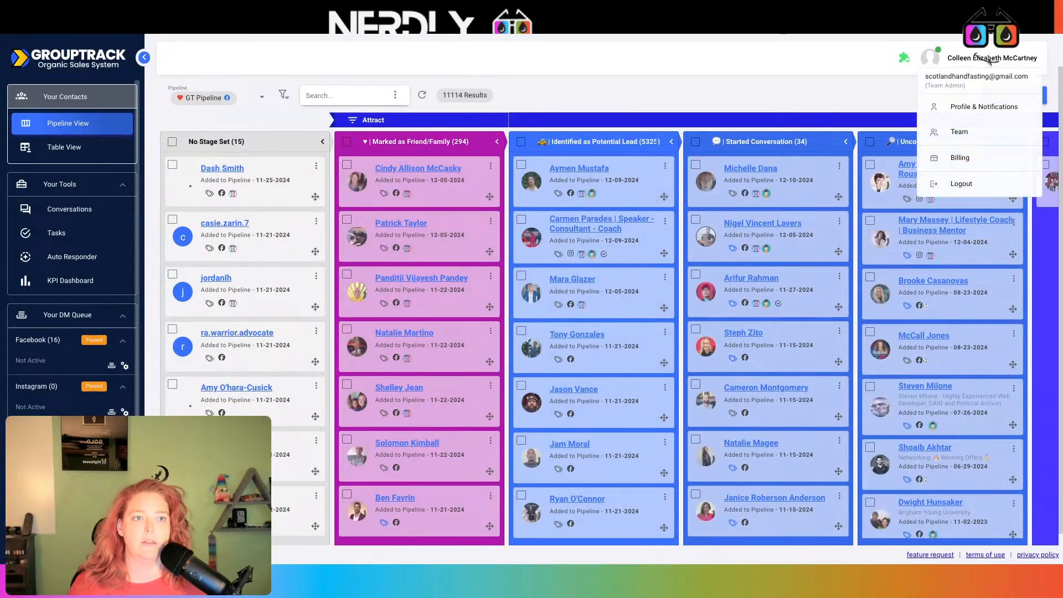
- Open the Team settings page and switch to My Personal Team
{"action": "left_click", "coordinate": [968, 139]}
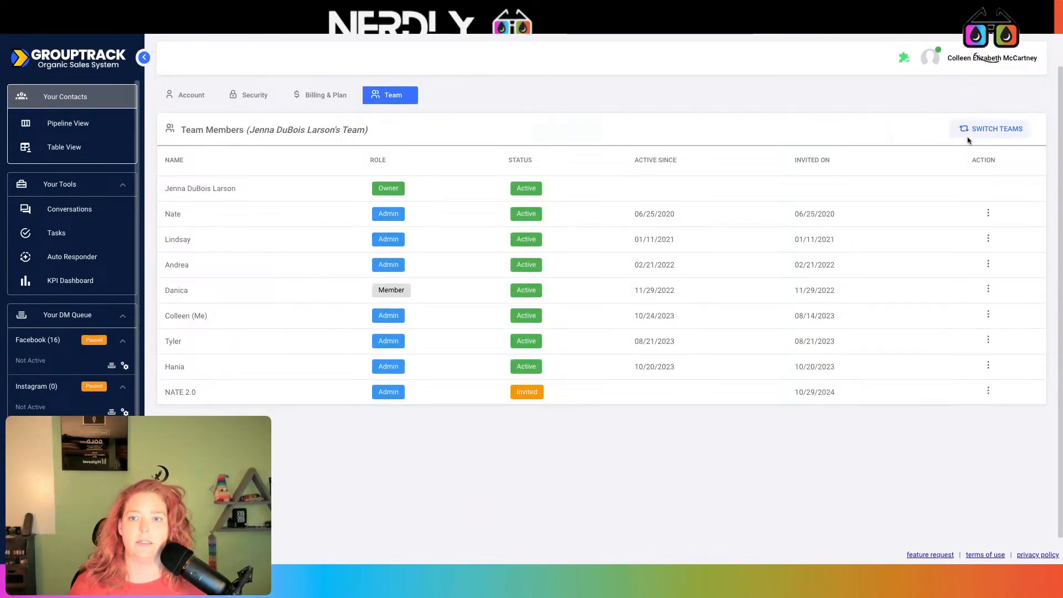
{"action": "left_click", "coordinate": [990, 129]}
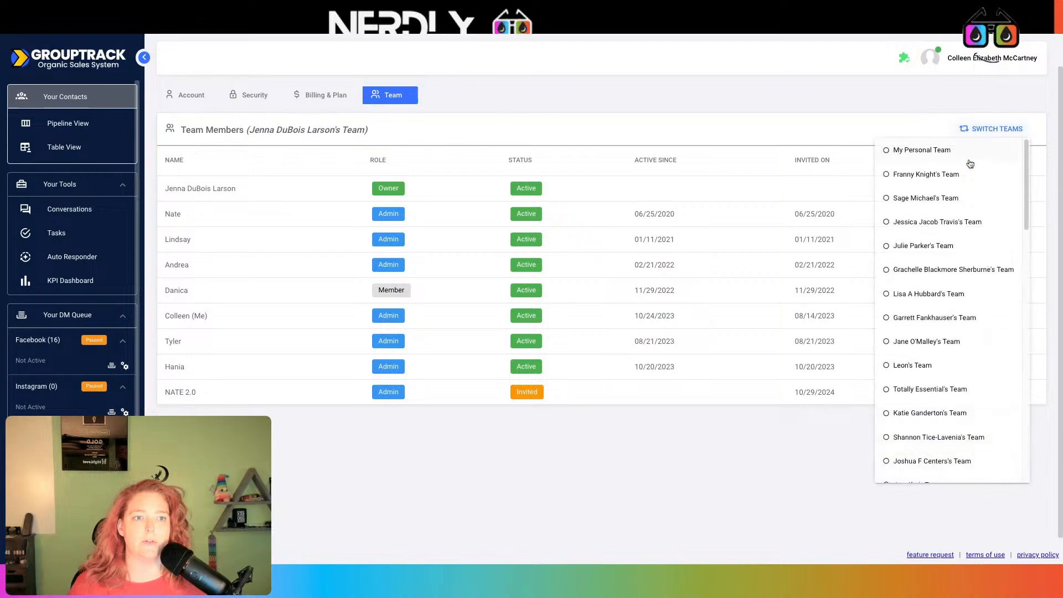
{"action": "left_click", "coordinate": [952, 149]}
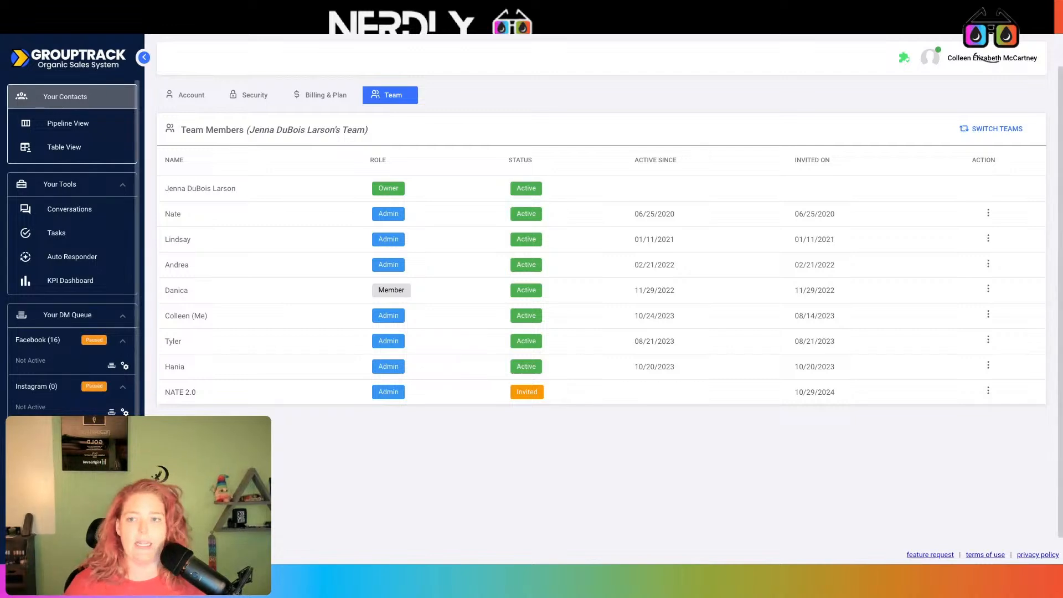
{"action": "left_click", "coordinate": [995, 128]}
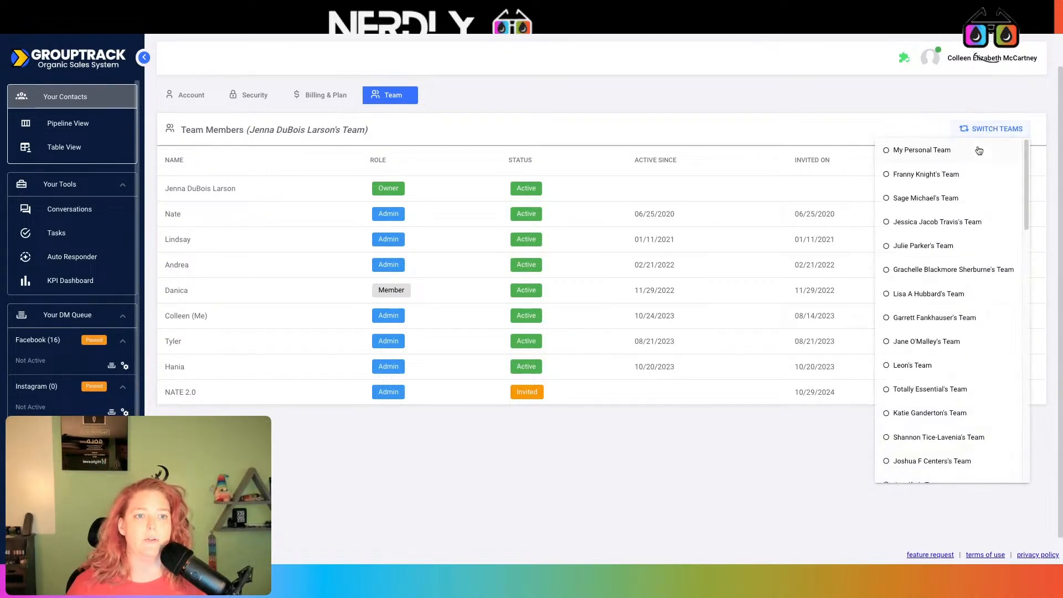
{"action": "left_click", "coordinate": [975, 151]}
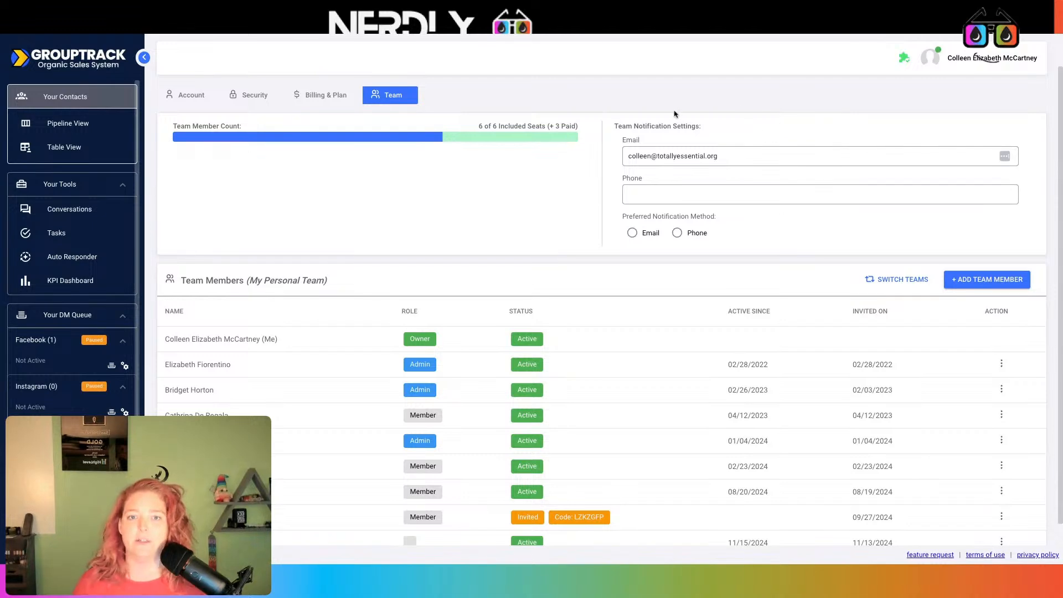
- Remove the team member added on 08/20/2024 and review the updated seat count
{"action": "scroll", "coordinate": [382, 277], "scroll_direction": "down", "scroll_amount": 1}
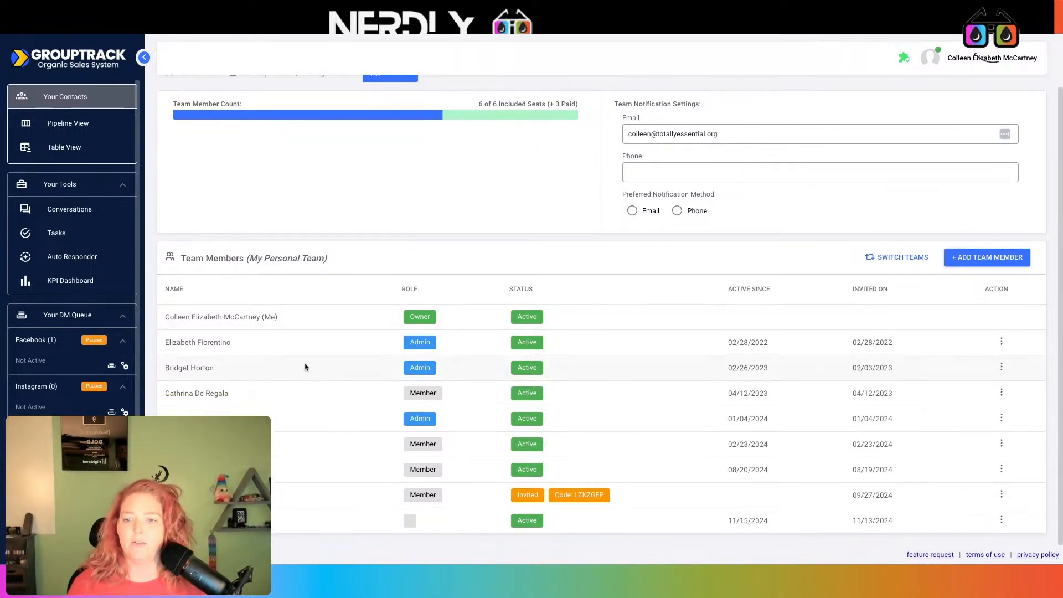
{"action": "left_click", "coordinate": [1002, 470]}
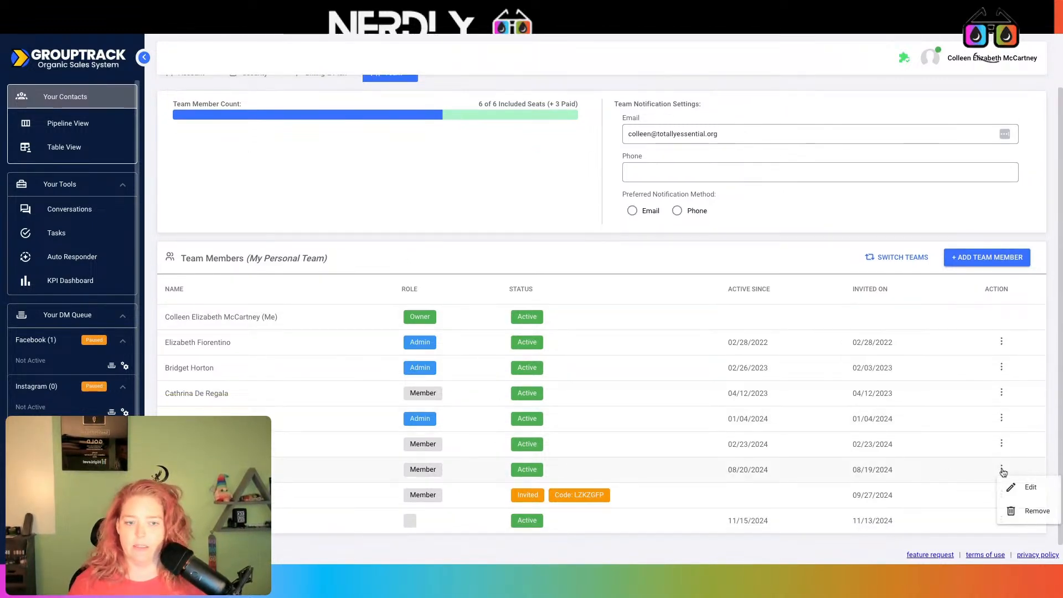
{"action": "left_click", "coordinate": [1023, 512]}
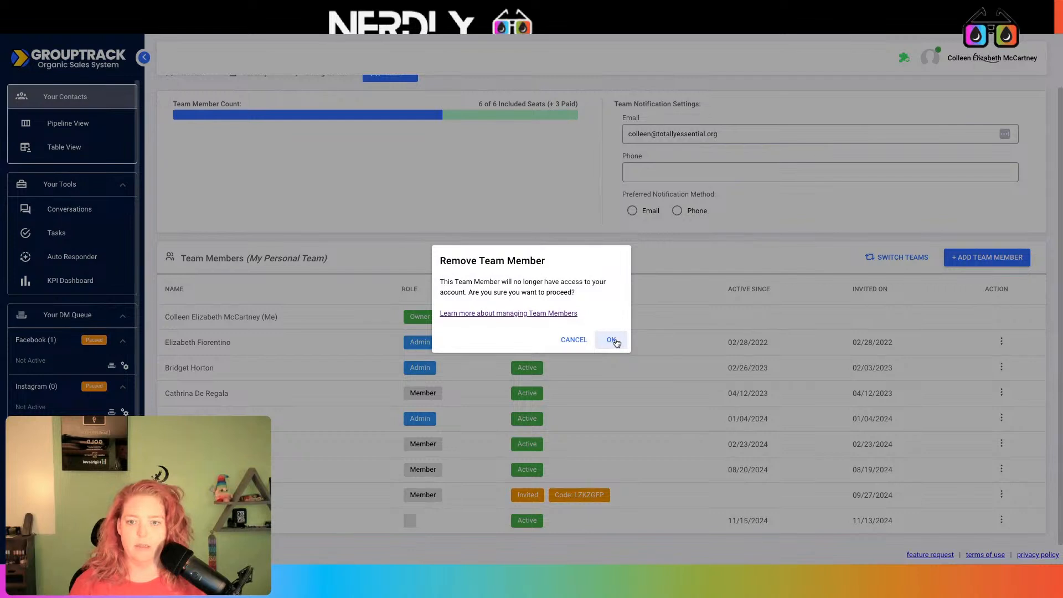
{"action": "left_click", "coordinate": [612, 340]}
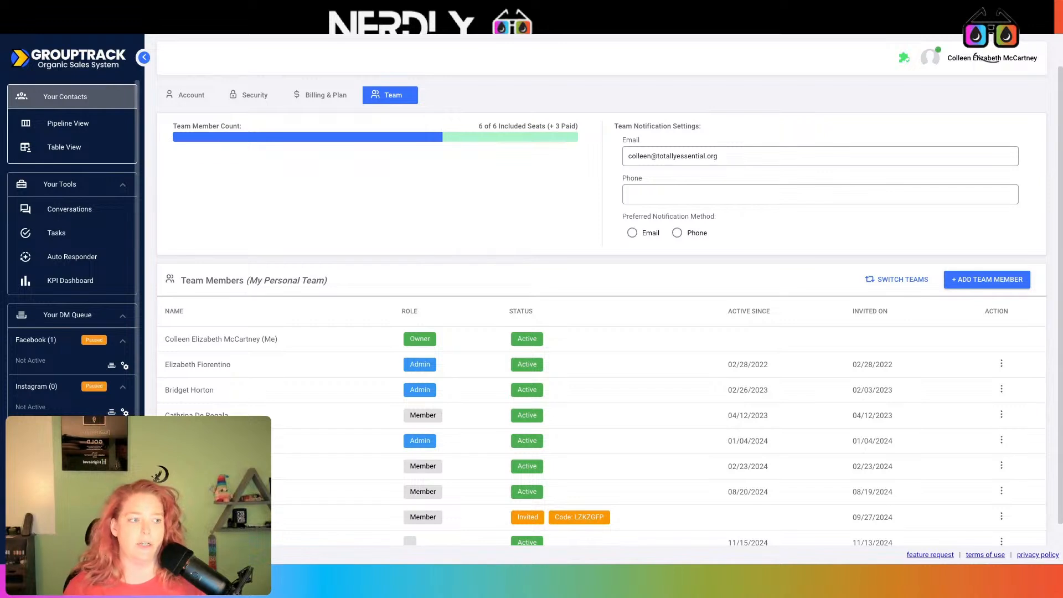
{"action": "scroll", "coordinate": [324, 432], "scroll_direction": "down", "scroll_amount": 1}
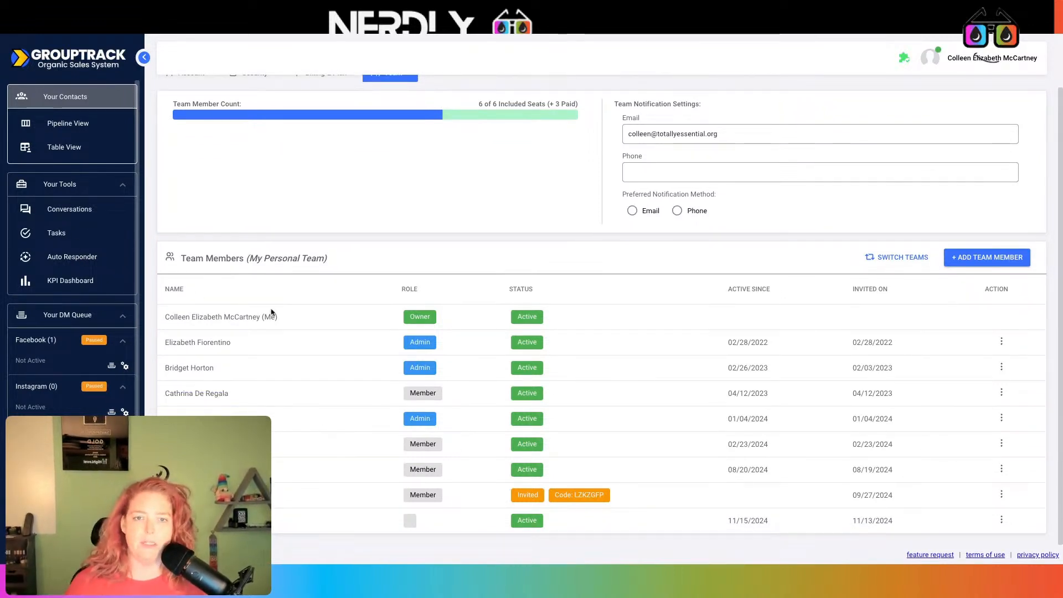
{"action": "scroll", "coordinate": [305, 400], "scroll_direction": "up", "scroll_amount": 1}
{"action": "scroll", "coordinate": [304, 400], "scroll_direction": "up", "scroll_amount": 1}
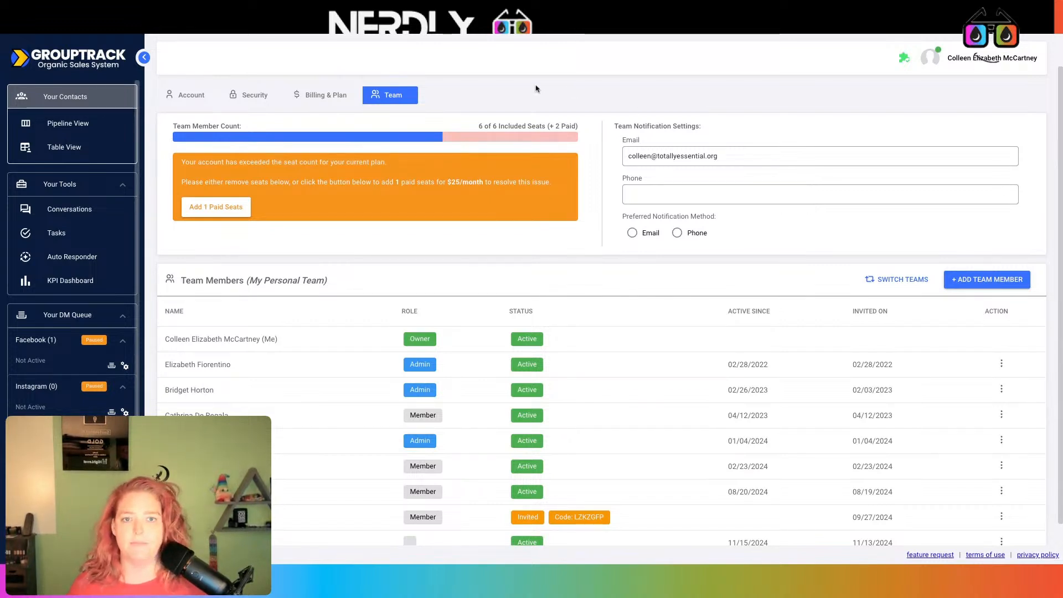
- Reload GroupTrack in a new tab and go to Pipeline Setup
{"action": "key", "text": "ctrl+t"}
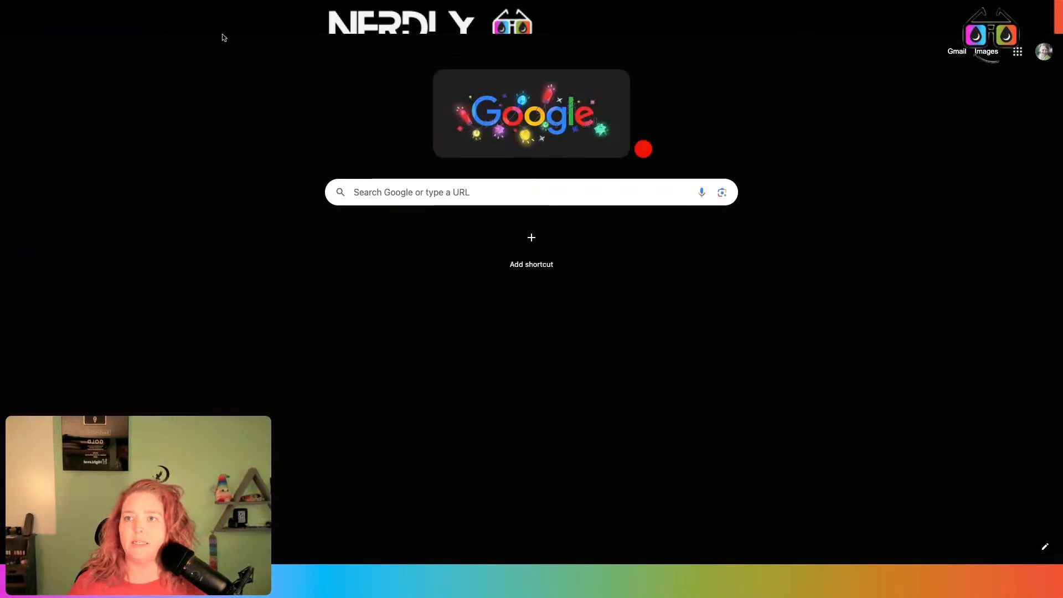
{"action": "left_click", "coordinate": [222, 35]}
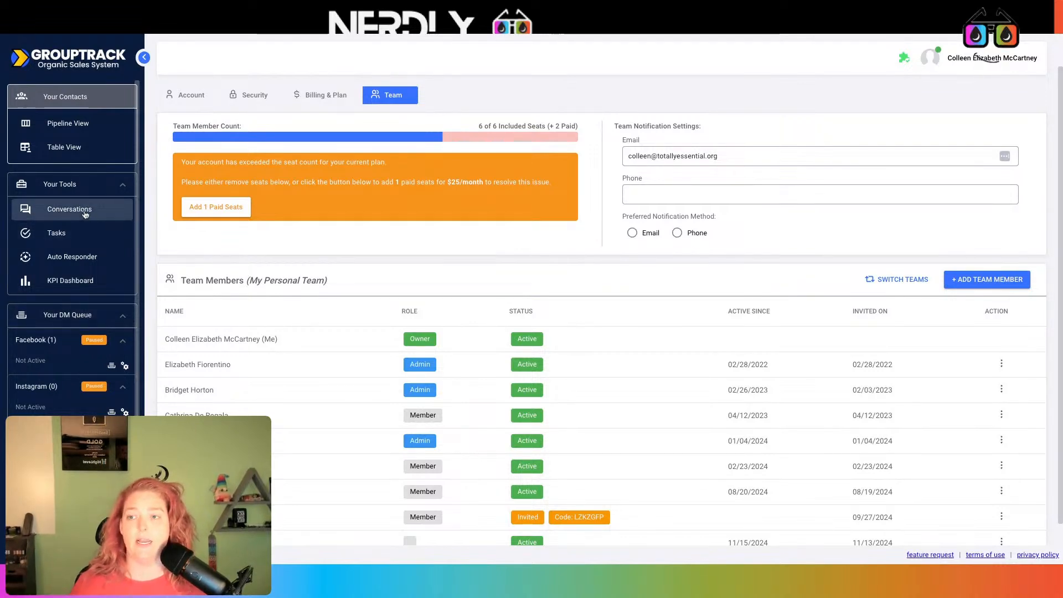
{"action": "scroll", "coordinate": [80, 299], "scroll_direction": "down", "scroll_amount": 1}
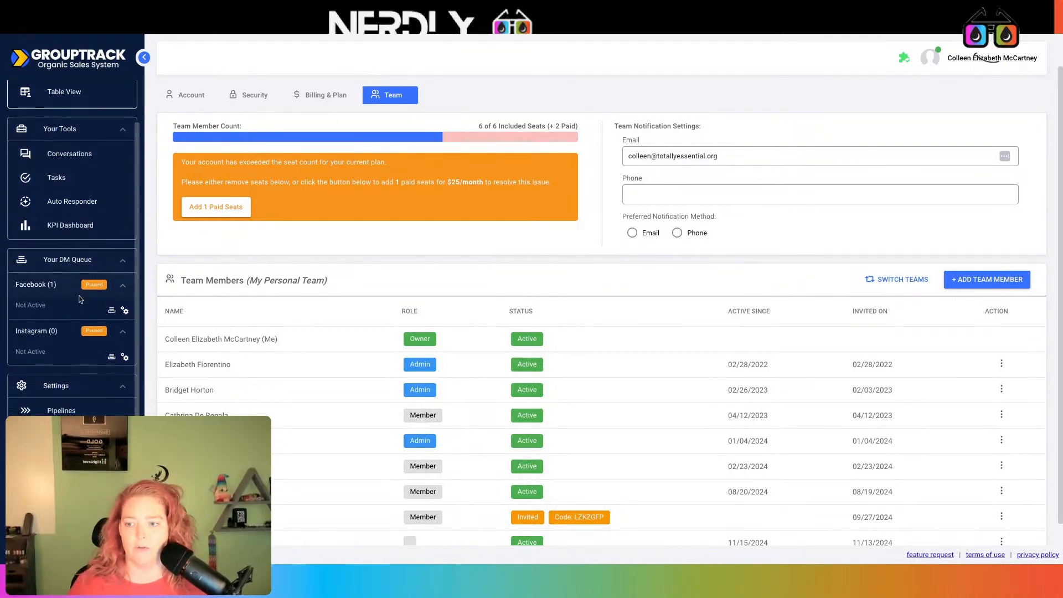
{"action": "left_click", "coordinate": [77, 410]}
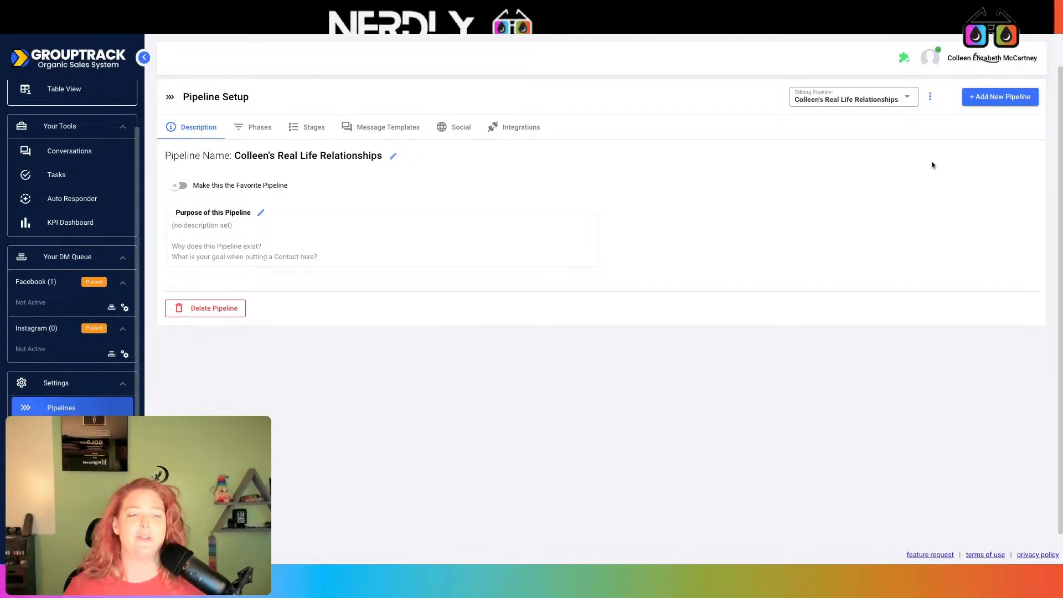
- Add a new pipeline by importing a template
{"action": "left_click", "coordinate": [1009, 98]}
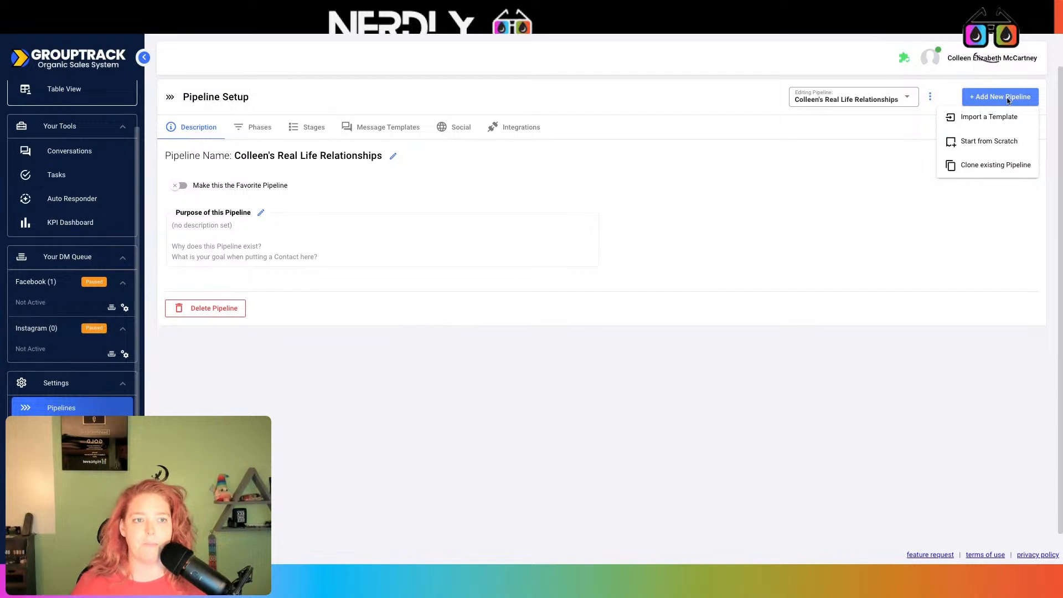
{"action": "left_click", "coordinate": [997, 118]}
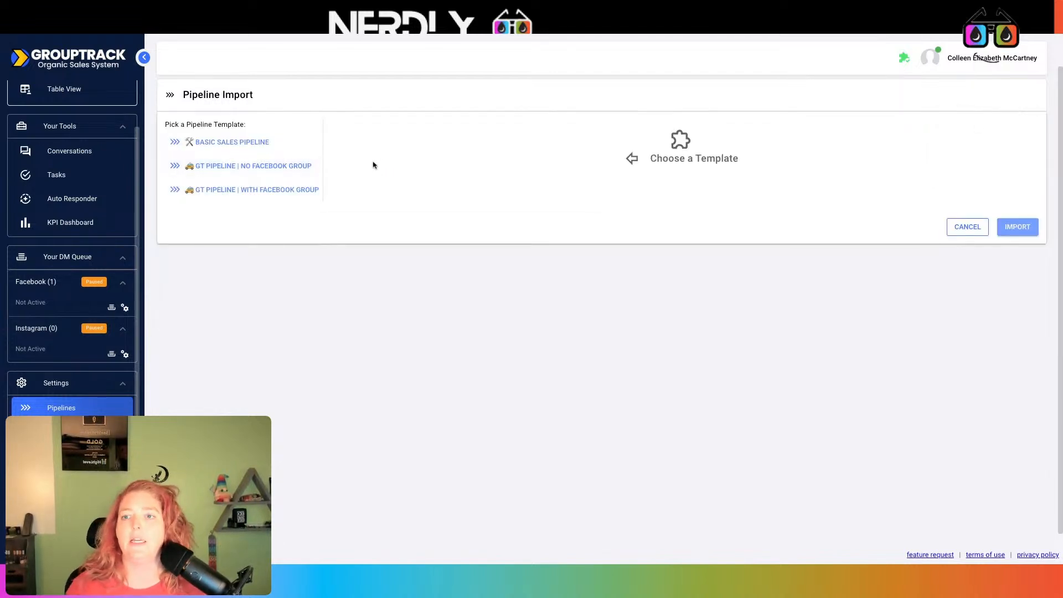
- Load the GT PIPELINE | WITH FACEBOOK GROUP template and rename it '12/11/24 DEMO GT Pipeline | With Facebook Group'
{"action": "left_click", "coordinate": [232, 193]}
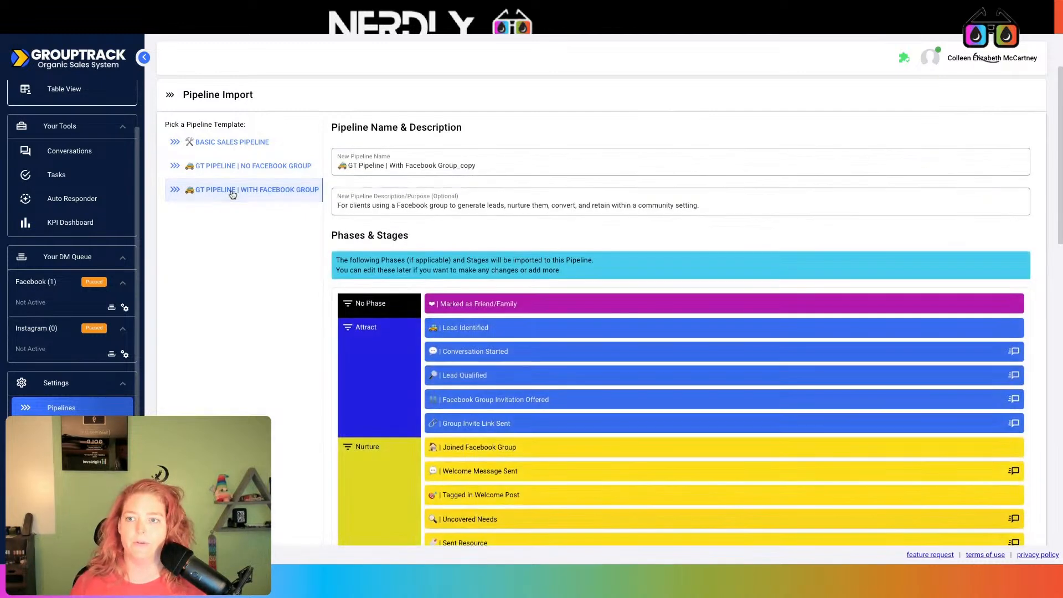
{"action": "left_click", "coordinate": [485, 165]}
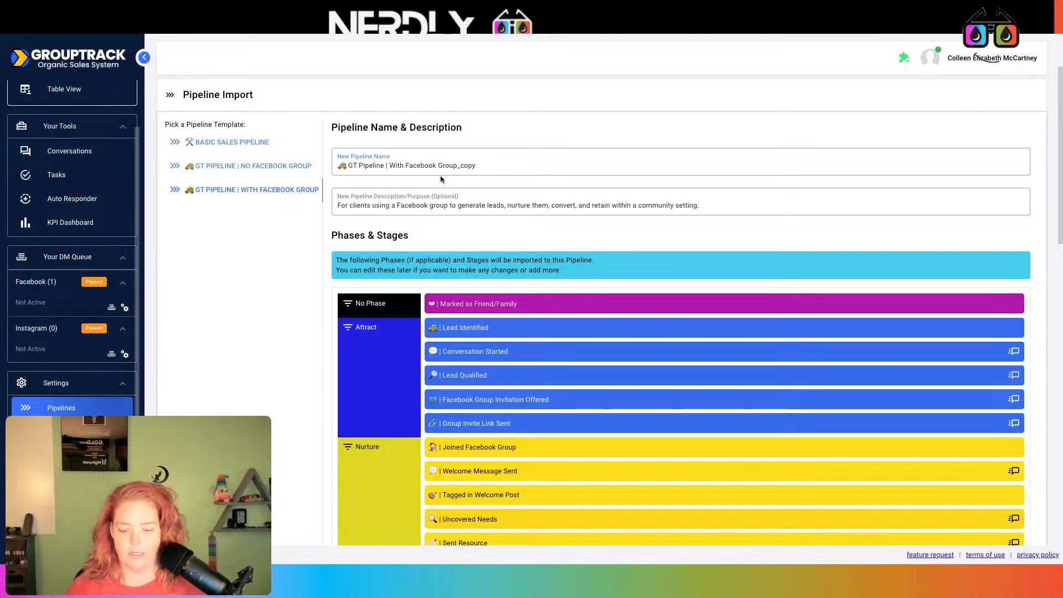
{"action": "type", "text": "DEMO"}
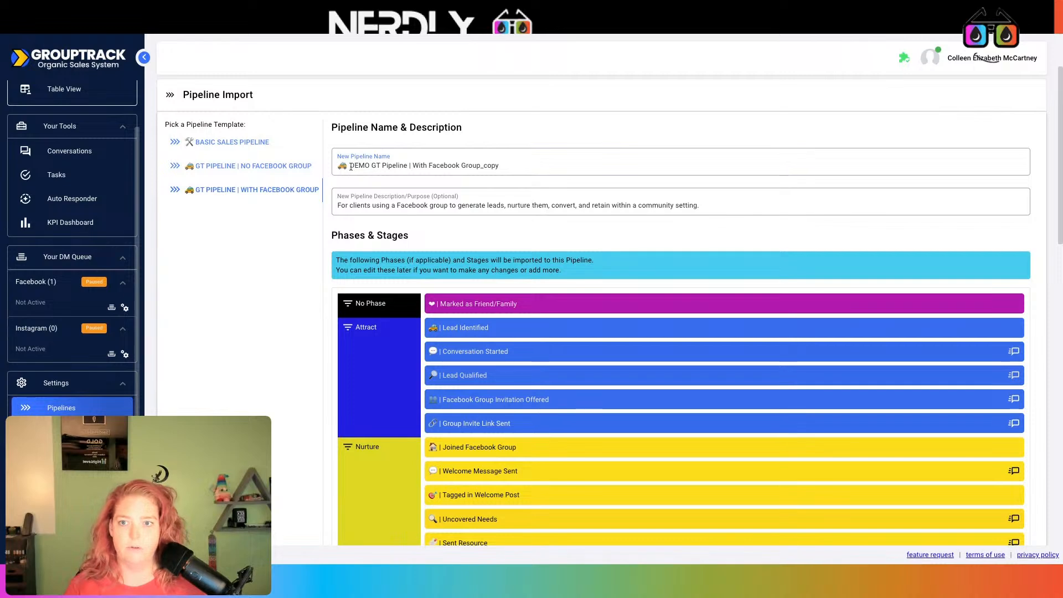
{"action": "type", "text": "12/11"}
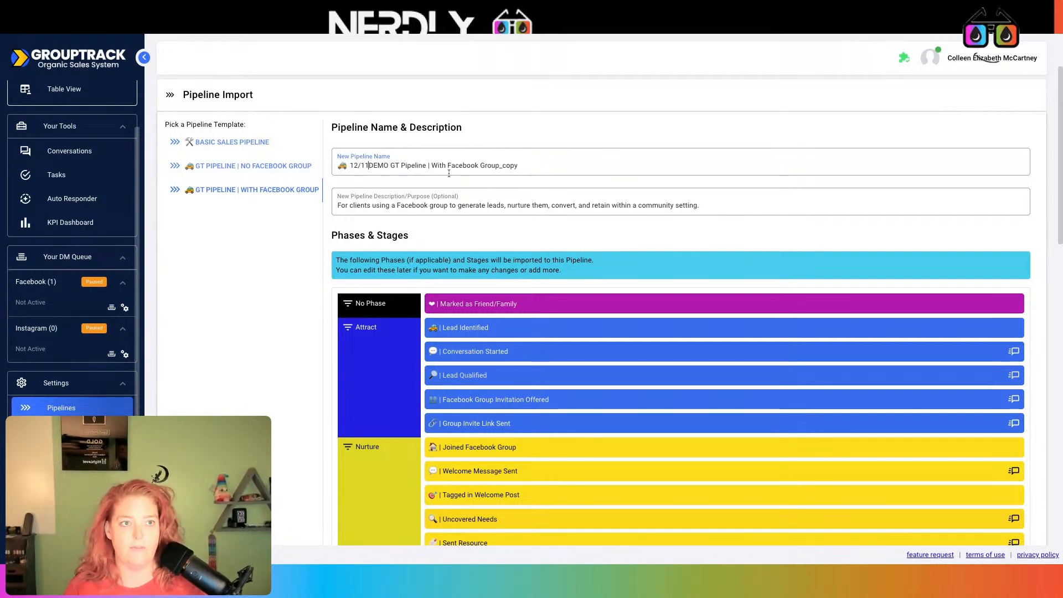
{"action": "type", "text": "/24"}
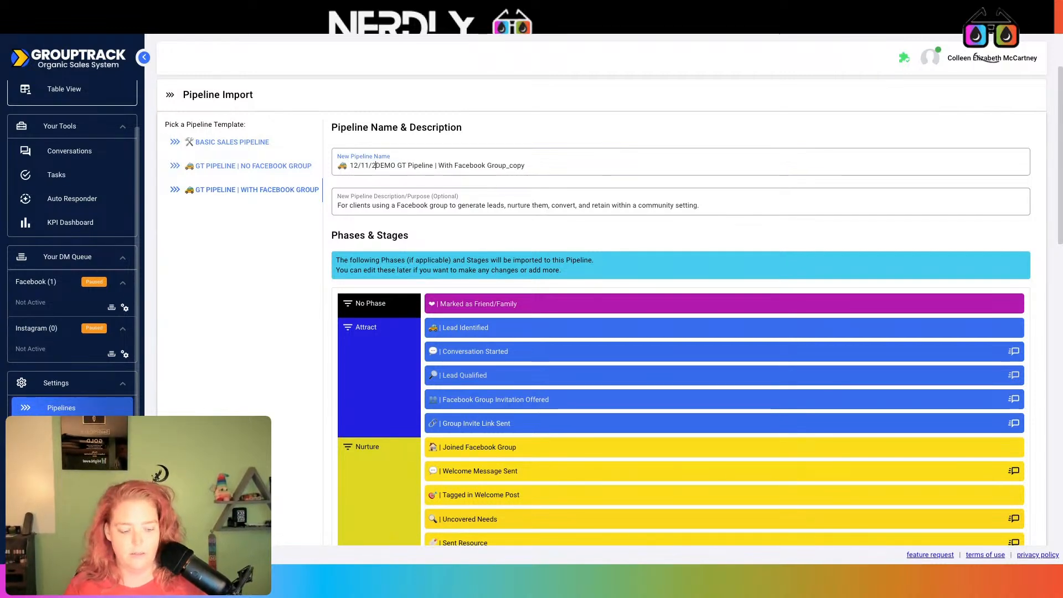
{"action": "double_click", "coordinate": [514, 166]}
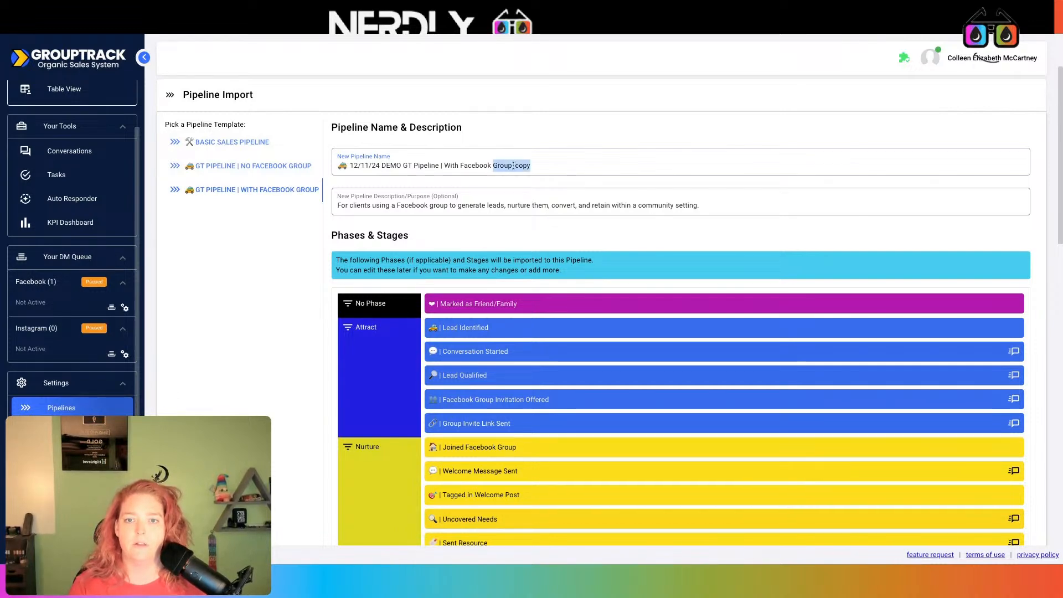
{"action": "left_click", "coordinate": [552, 162]}
{"action": "key", "text": "BackSpace"}
{"action": "key", "text": "BackSpace"}
{"action": "key", "text": "BackSpace"}
{"action": "key", "text": "BackSpace"}
{"action": "key", "text": "BackSpace"}
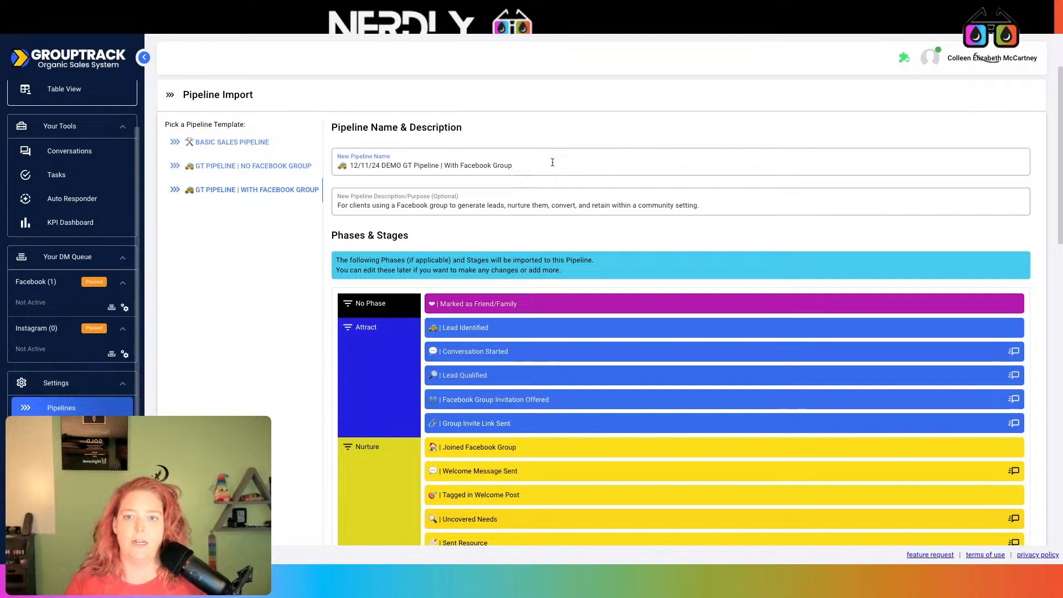
{"action": "scroll", "coordinate": [418, 309], "scroll_direction": "down", "scroll_amount": 1}
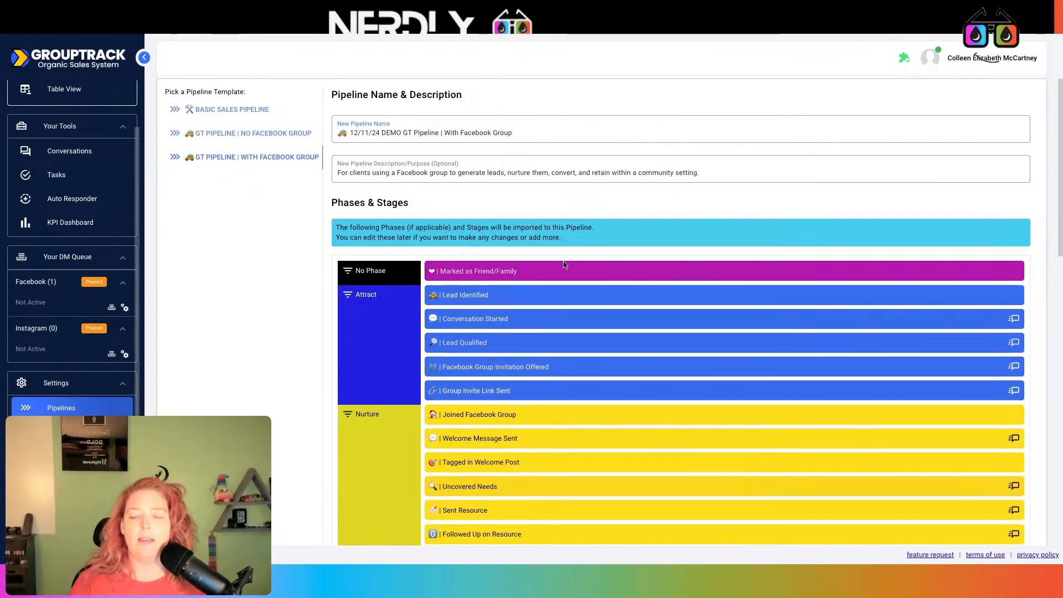
{"action": "scroll", "coordinate": [563, 265], "scroll_direction": "down", "scroll_amount": 1}
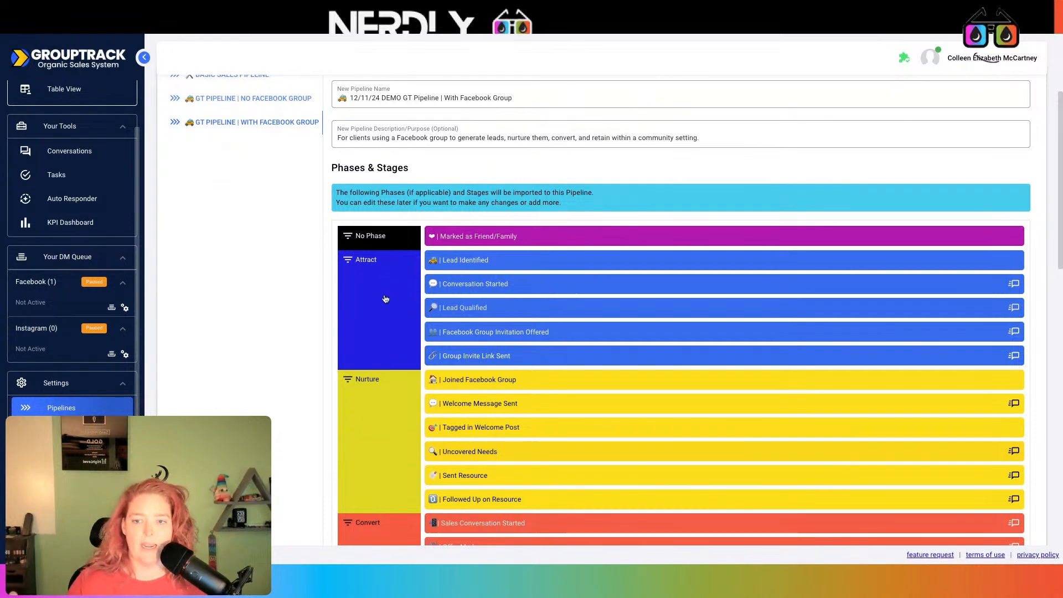
{"action": "scroll", "coordinate": [387, 297], "scroll_direction": "down", "scroll_amount": 1}
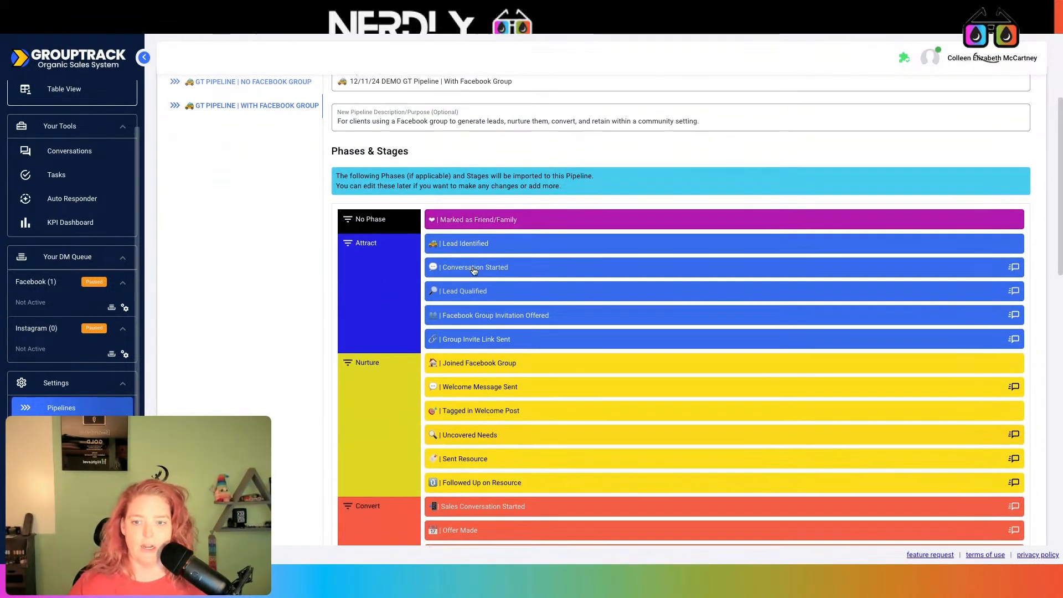
{"action": "scroll", "coordinate": [474, 271], "scroll_direction": "down", "scroll_amount": 1}
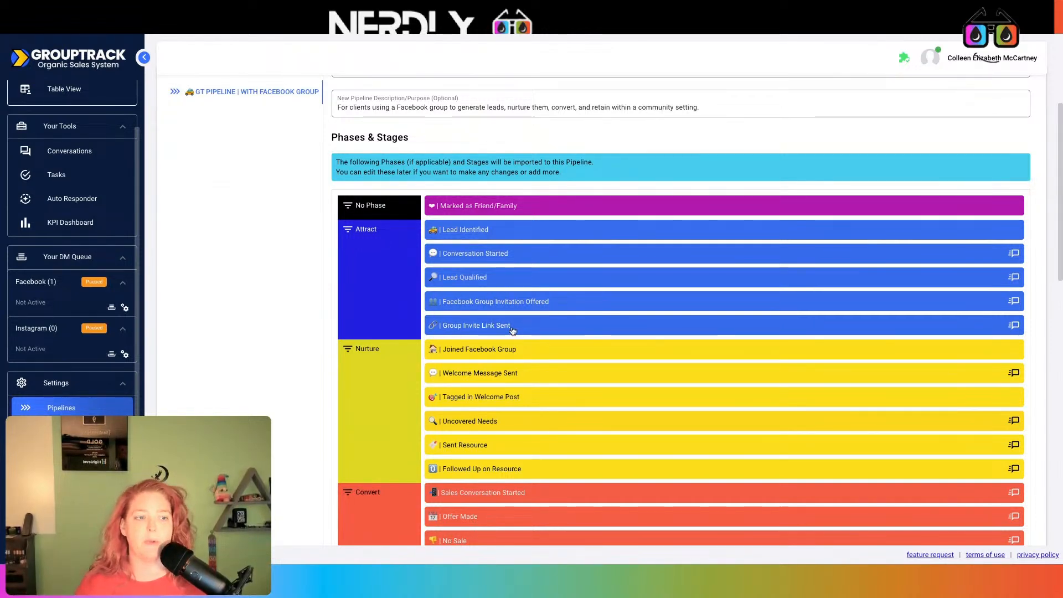
{"action": "scroll", "coordinate": [338, 389], "scroll_direction": "down", "scroll_amount": 1}
{"action": "scroll", "coordinate": [338, 389], "scroll_direction": "down", "scroll_amount": 2}
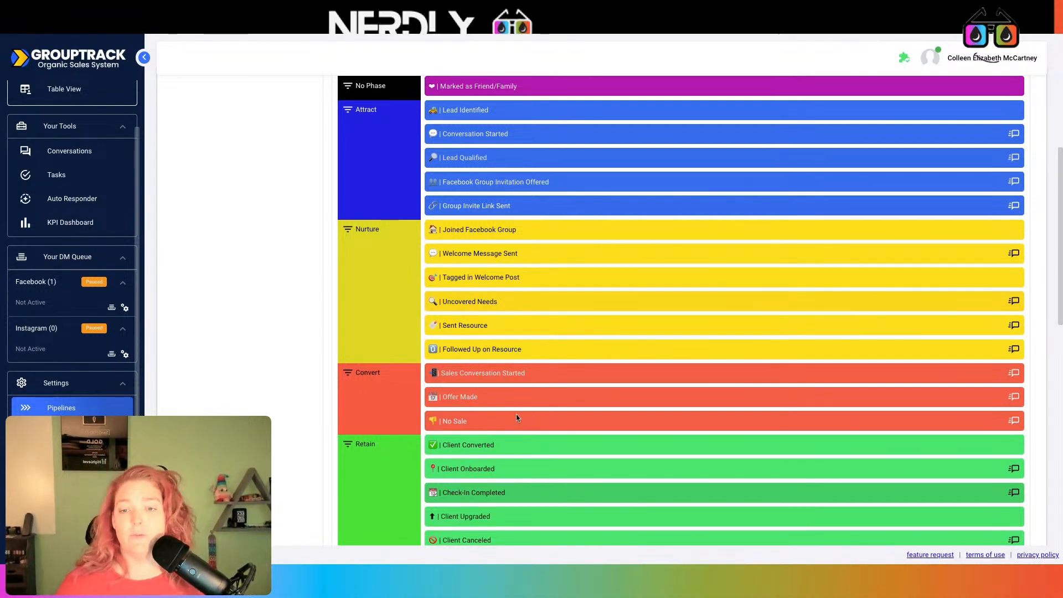
{"action": "scroll", "coordinate": [521, 414], "scroll_direction": "down", "scroll_amount": 3}
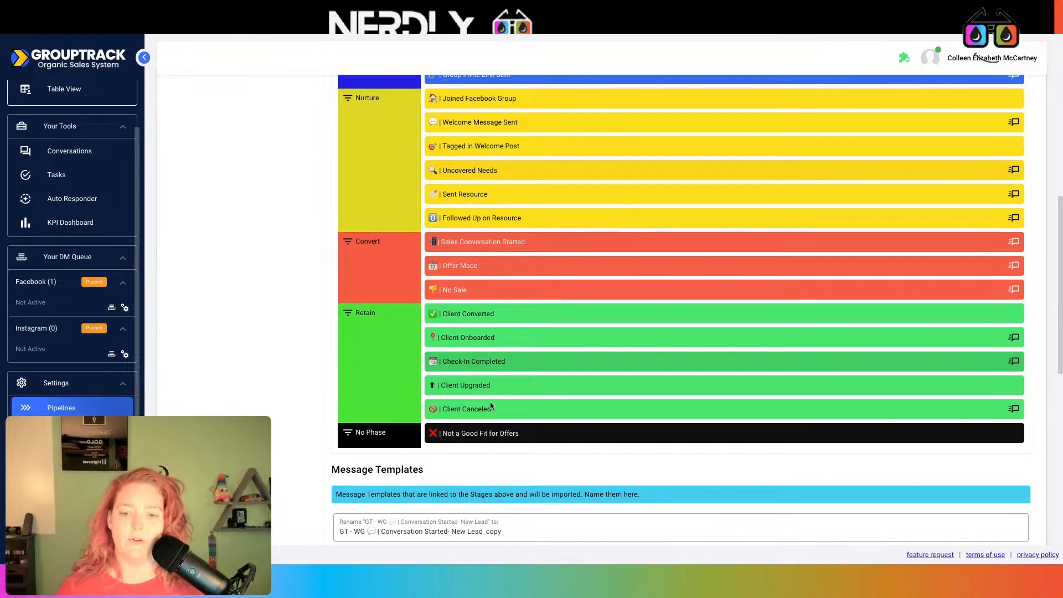
{"action": "scroll", "coordinate": [491, 407], "scroll_direction": "up", "scroll_amount": 2}
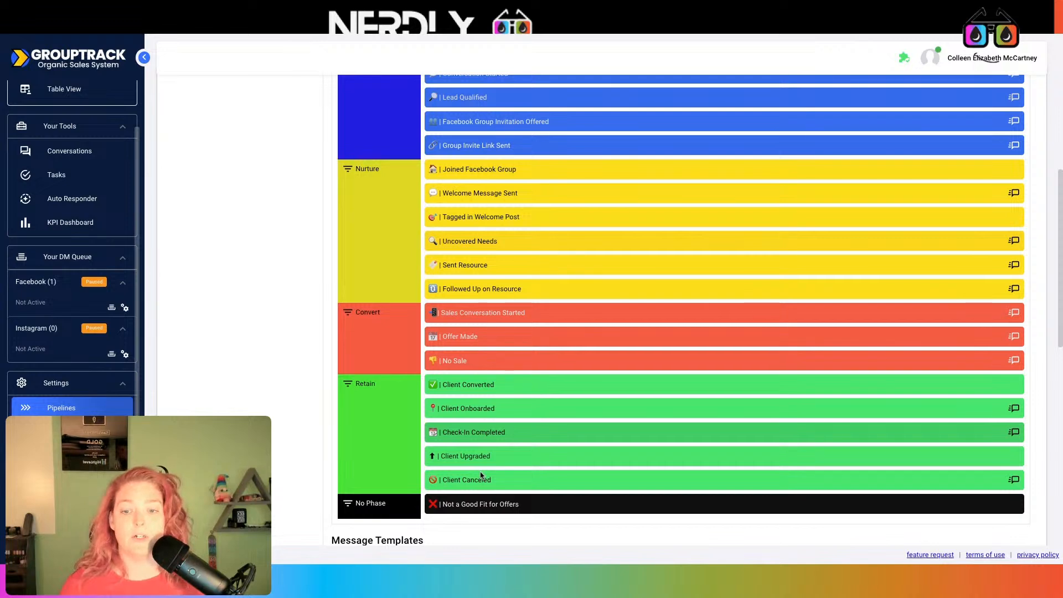
{"action": "scroll", "coordinate": [480, 480], "scroll_direction": "up", "scroll_amount": 1}
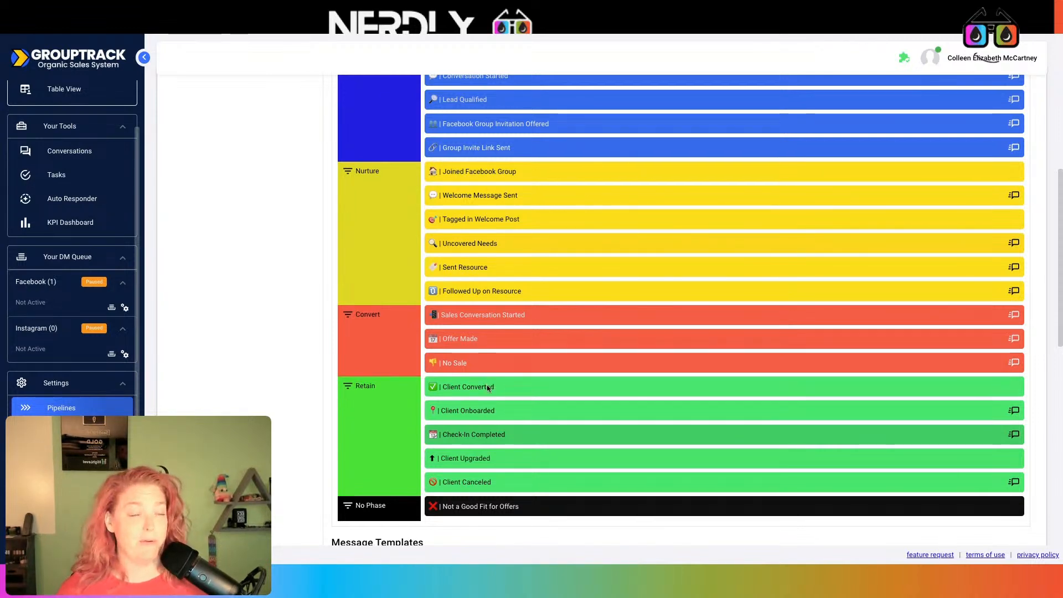
{"action": "scroll", "coordinate": [491, 389], "scroll_direction": "down", "scroll_amount": 1}
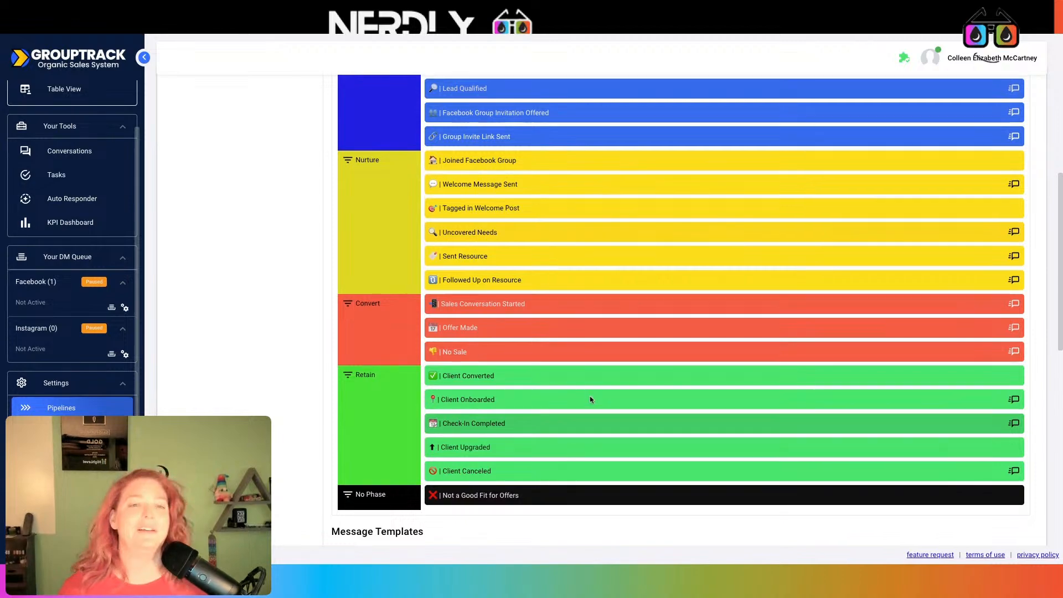
{"action": "scroll", "coordinate": [589, 396], "scroll_direction": "up", "scroll_amount": 5}
{"action": "scroll", "coordinate": [473, 185], "scroll_direction": "down", "scroll_amount": 6}
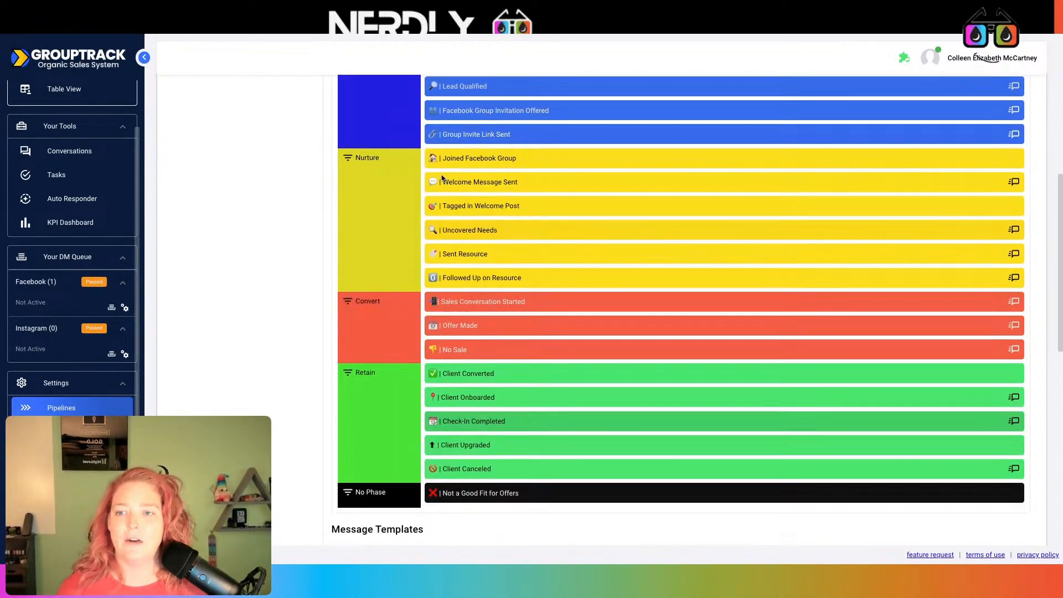
{"action": "scroll", "coordinate": [453, 177], "scroll_direction": "down", "scroll_amount": 4}
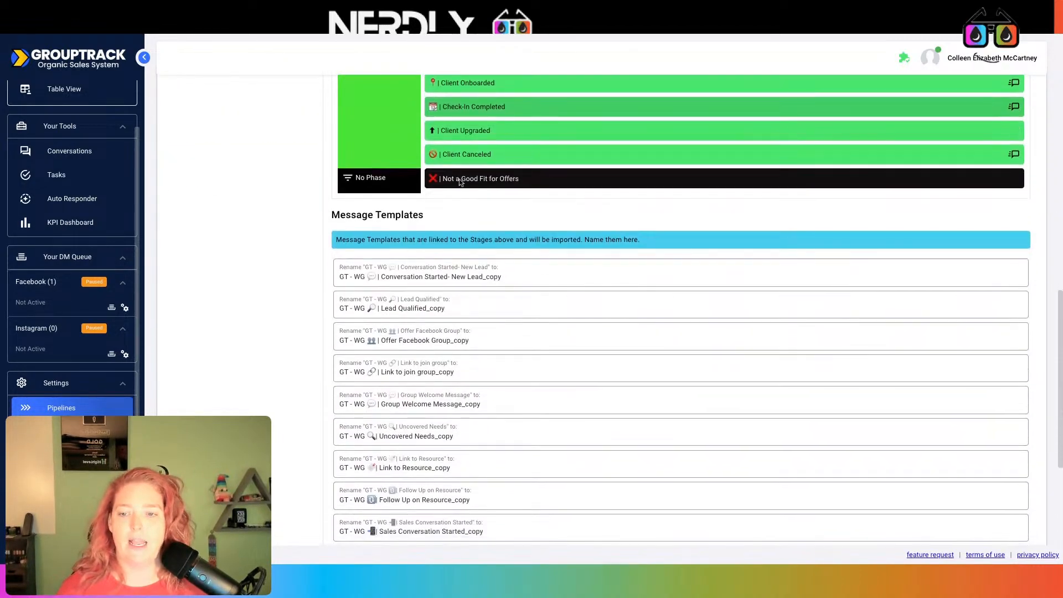
{"action": "scroll", "coordinate": [565, 353], "scroll_direction": "down", "scroll_amount": 4}
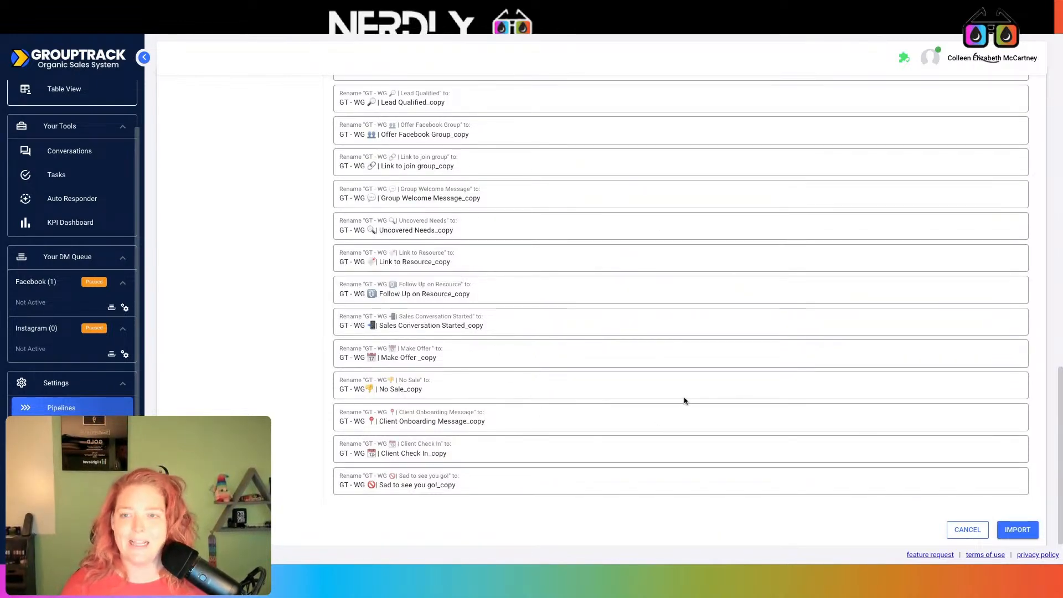
{"action": "left_click", "coordinate": [1022, 533]}
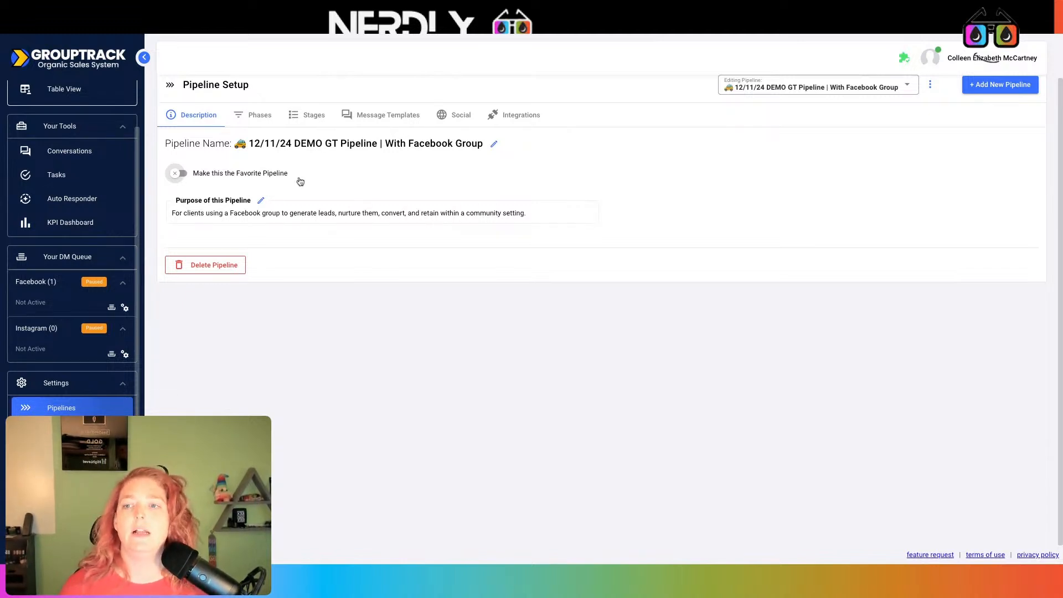
- View the Integrations tab of the imported 12/11/24 DEMO pipeline
{"action": "left_click", "coordinate": [516, 117]}
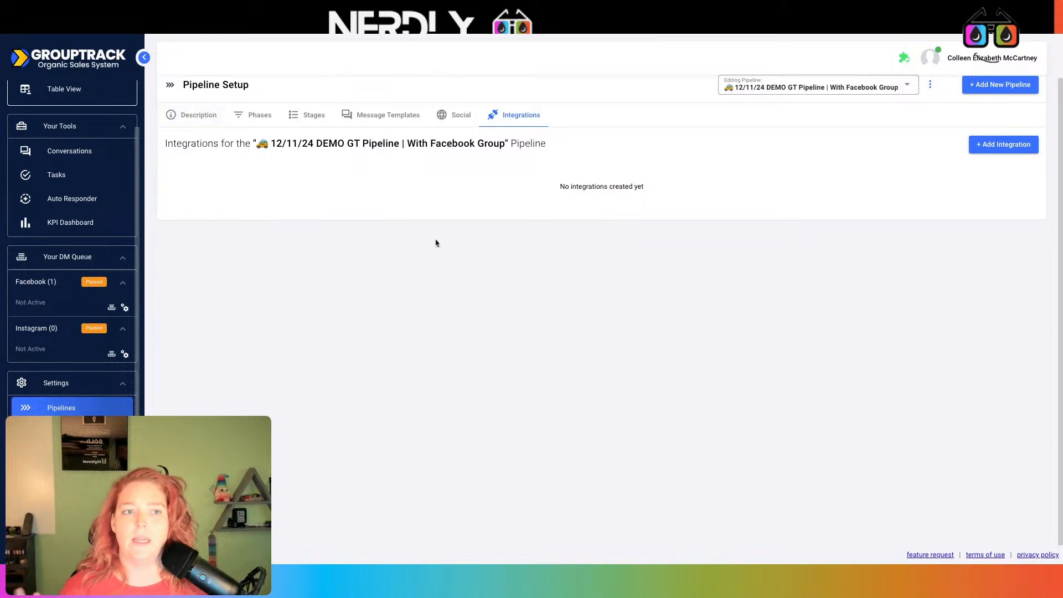
{"action": "scroll", "coordinate": [100, 387], "scroll_direction": "down", "scroll_amount": 1}
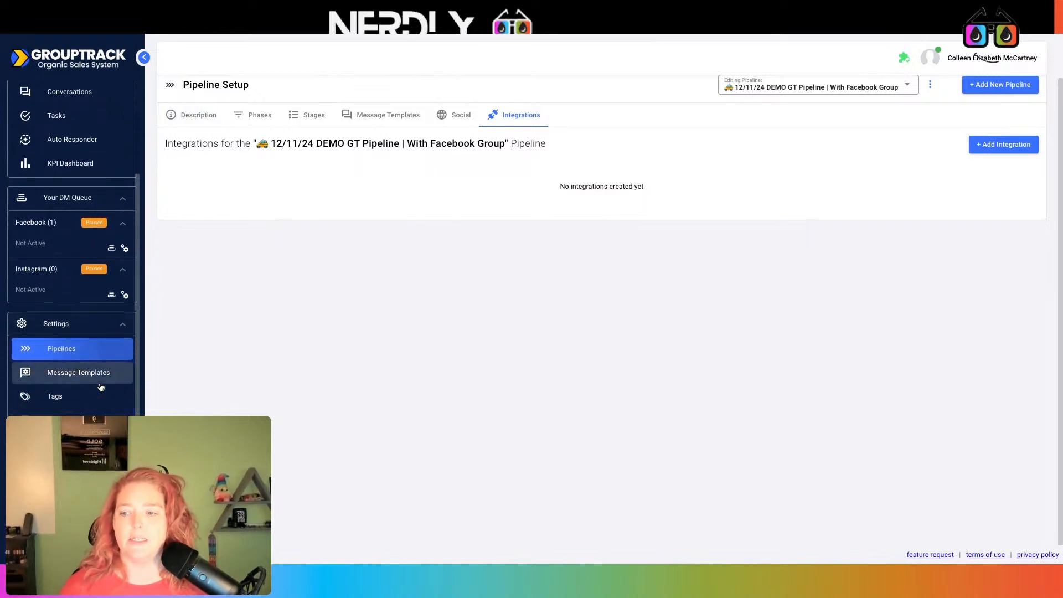
- Review the Google Sheets, HOA GHL, HOA Google Sheet and Nerdly connections, then return to Pipeline Setup
{"action": "left_click", "coordinate": [72, 444]}
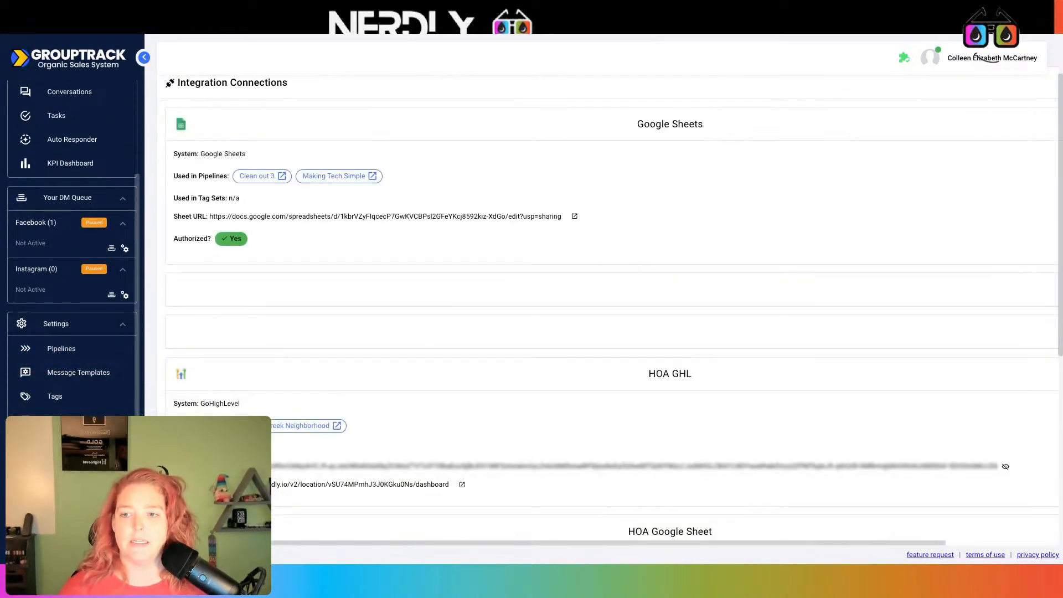
{"action": "scroll", "coordinate": [514, 304], "scroll_direction": "down", "scroll_amount": 1}
{"action": "scroll", "coordinate": [512, 305], "scroll_direction": "up", "scroll_amount": 1}
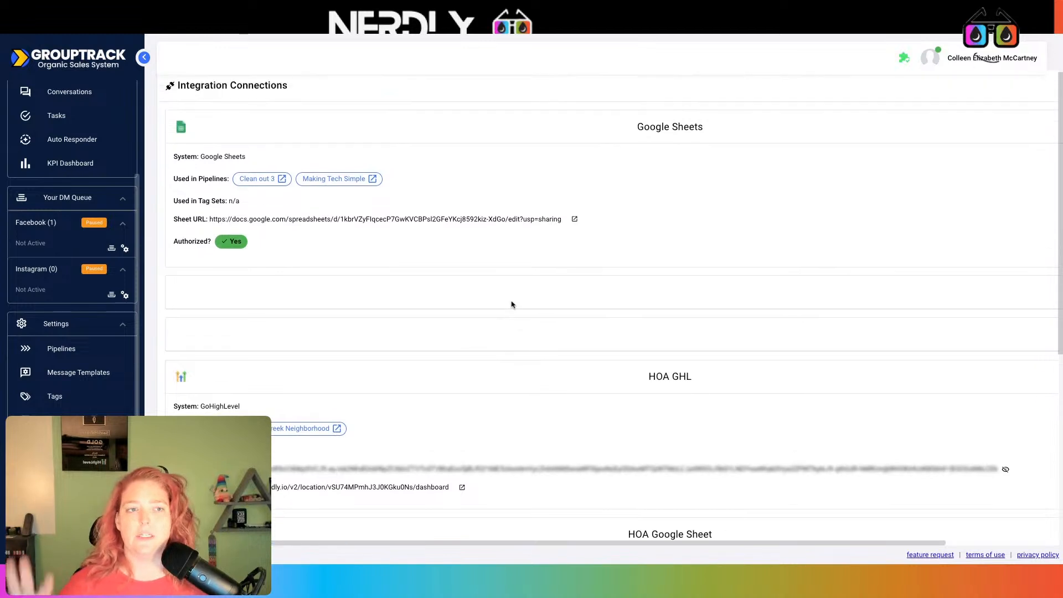
{"action": "scroll", "coordinate": [512, 305], "scroll_direction": "down", "scroll_amount": 3}
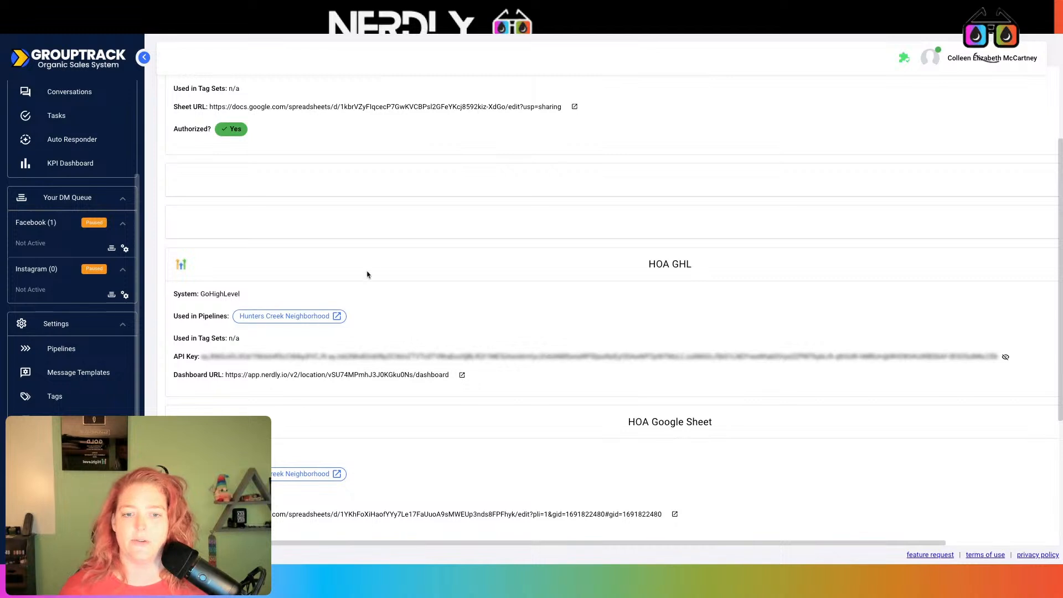
{"action": "scroll", "coordinate": [370, 271], "scroll_direction": "up", "scroll_amount": 3}
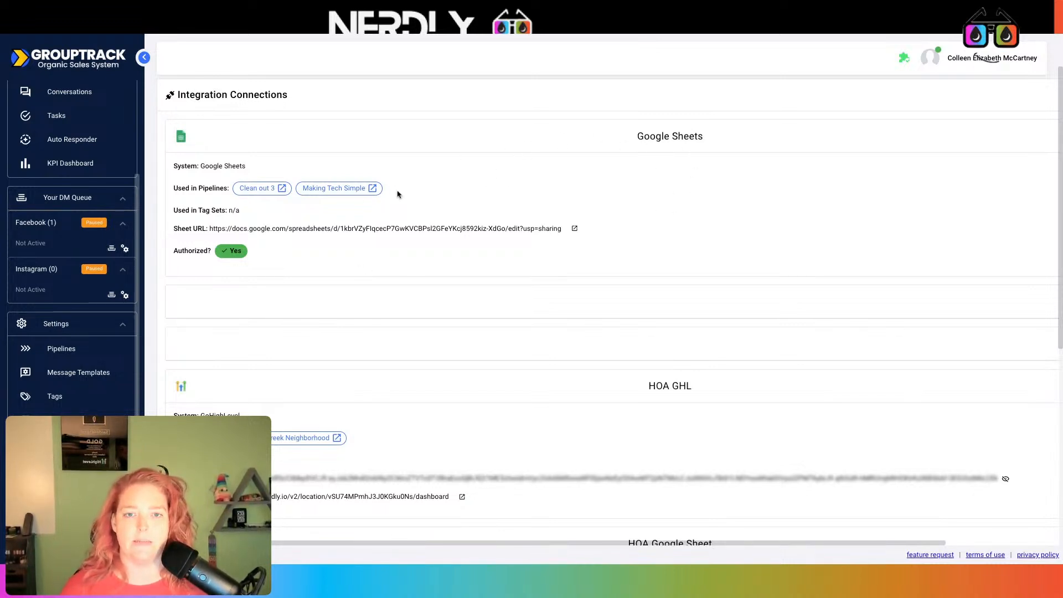
{"action": "scroll", "coordinate": [396, 194], "scroll_direction": "down", "scroll_amount": 5}
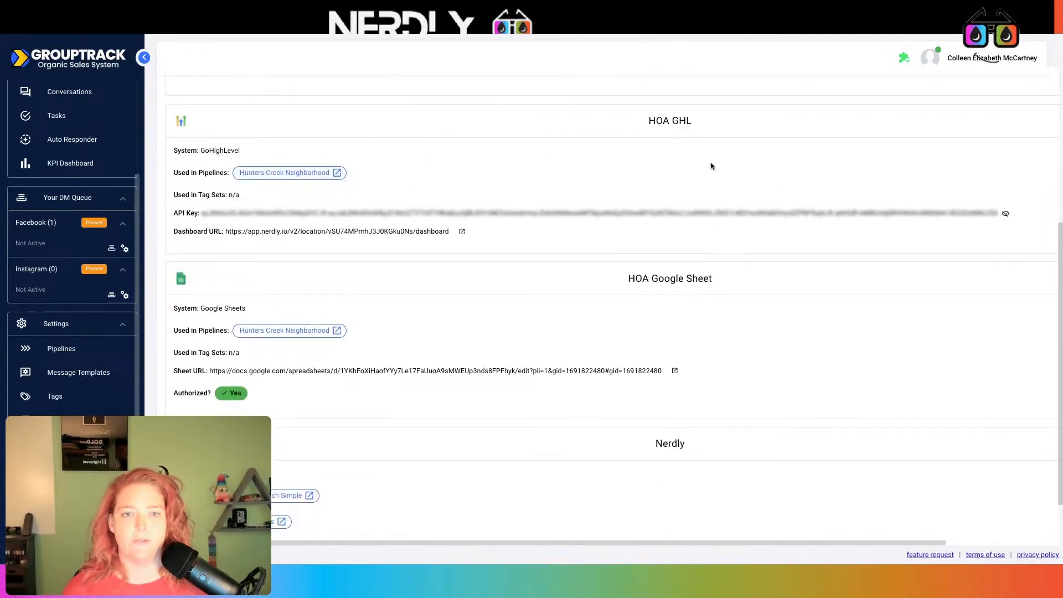
{"action": "scroll", "coordinate": [720, 161], "scroll_direction": "down", "scroll_amount": 1}
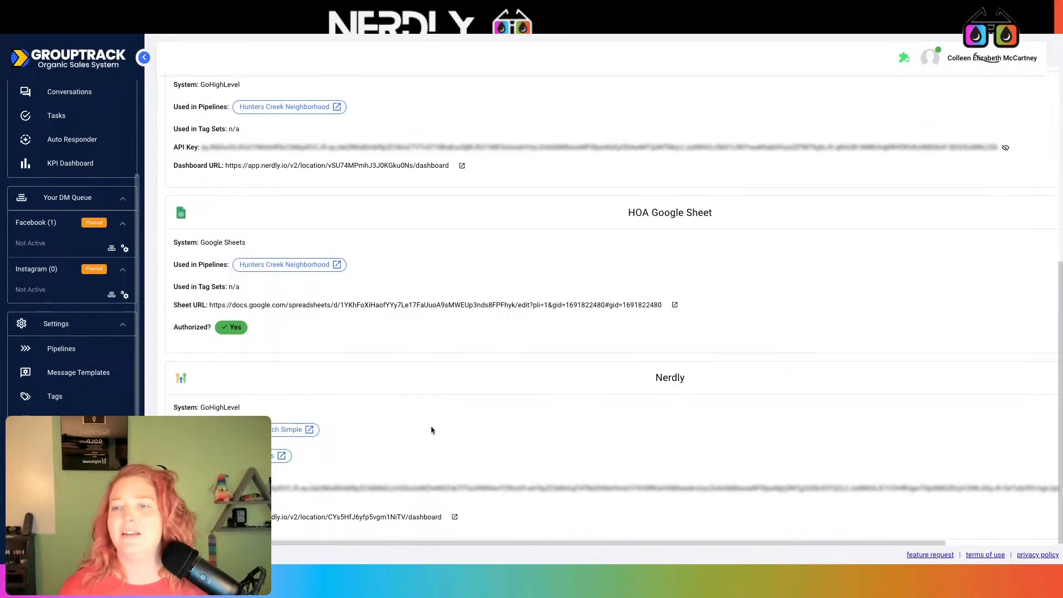
{"action": "scroll", "coordinate": [432, 429], "scroll_direction": "up", "scroll_amount": 1}
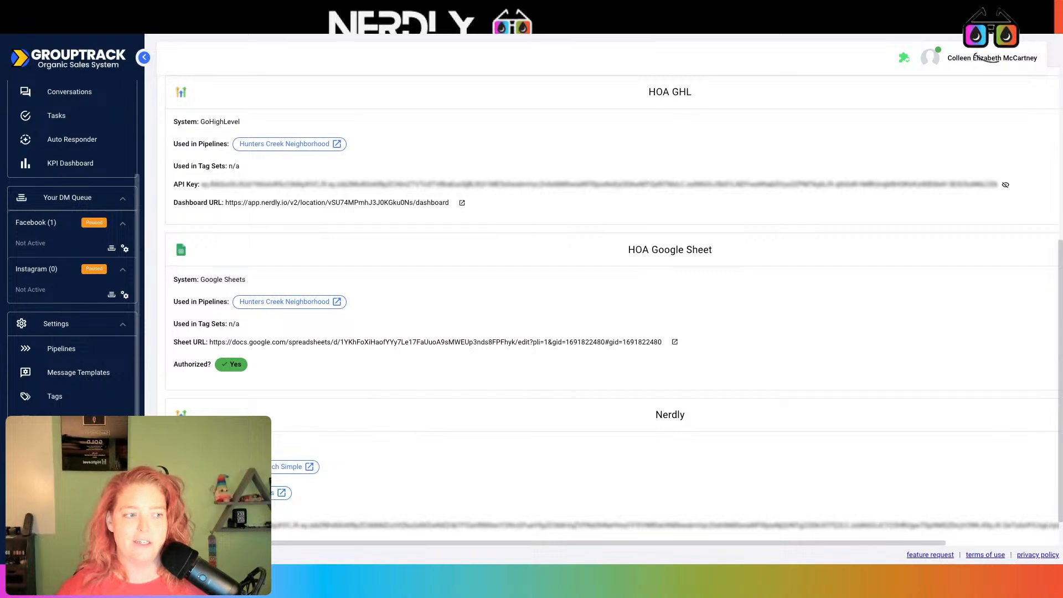
{"action": "scroll", "coordinate": [609, 305], "scroll_direction": "up", "scroll_amount": 5}
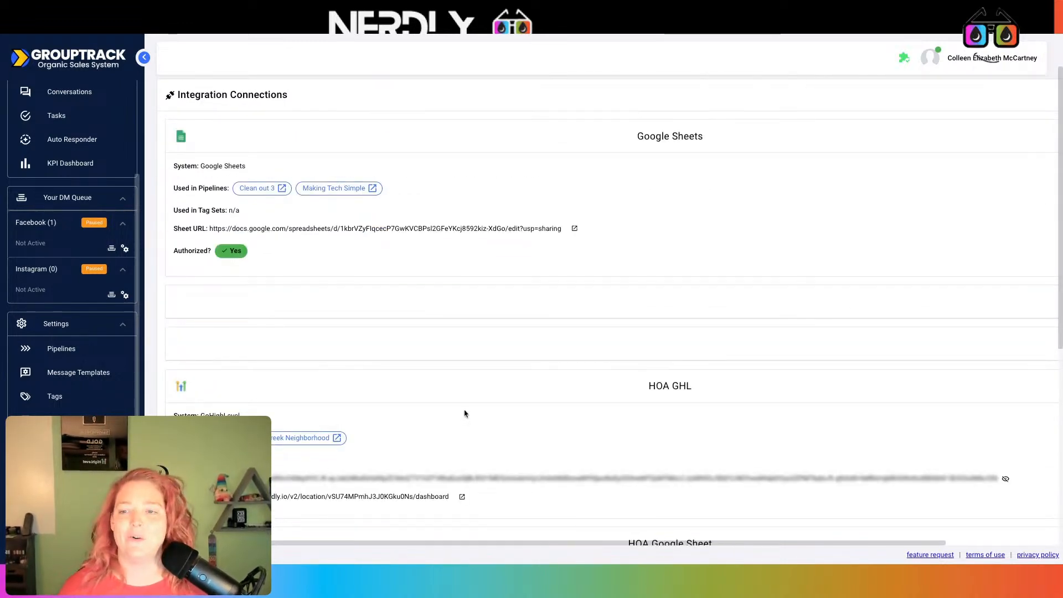
{"action": "scroll", "coordinate": [463, 414], "scroll_direction": "down", "scroll_amount": 6}
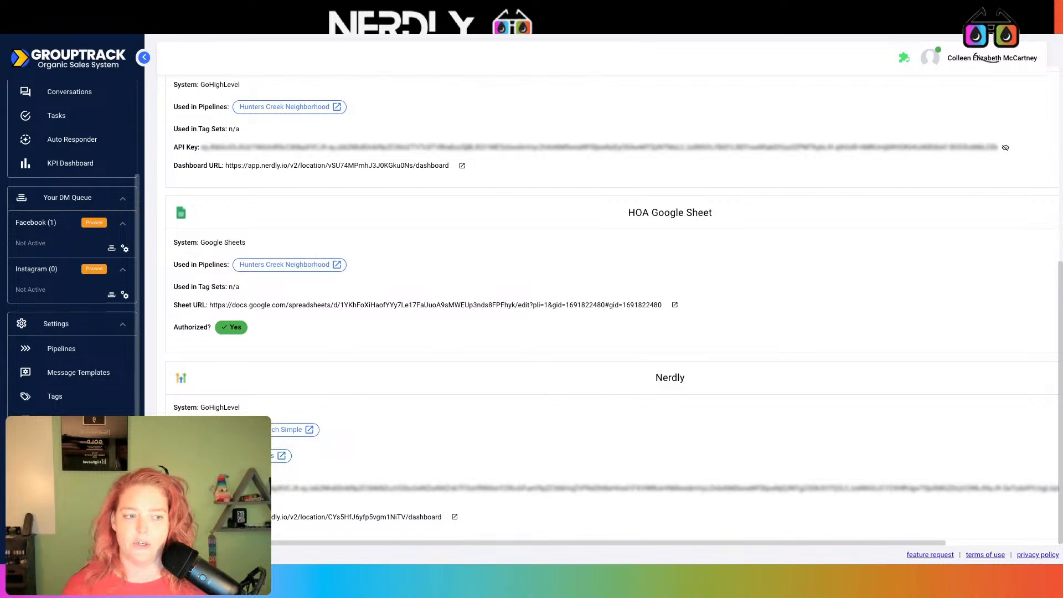
{"action": "scroll", "coordinate": [609, 310], "scroll_direction": "up", "scroll_amount": 6}
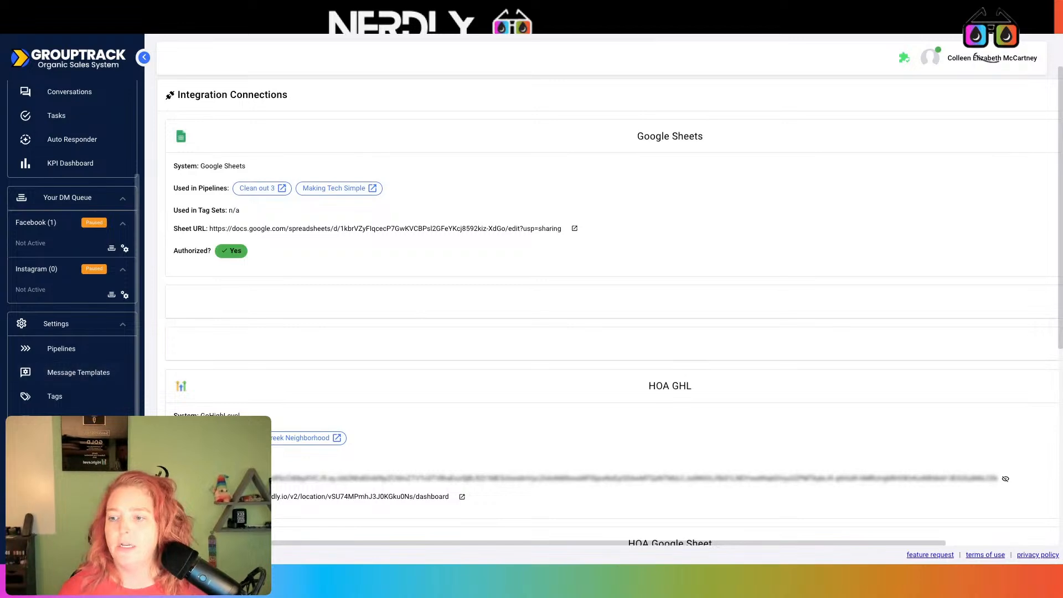
{"action": "scroll", "coordinate": [436, 364], "scroll_direction": "down", "scroll_amount": 6}
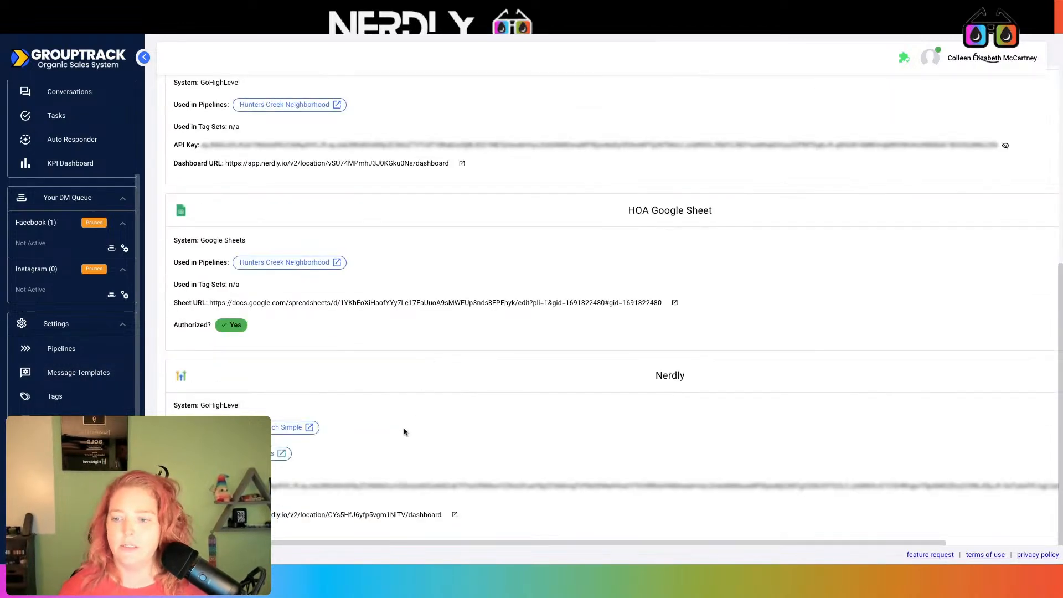
{"action": "scroll", "coordinate": [399, 421], "scroll_direction": "up", "scroll_amount": 6}
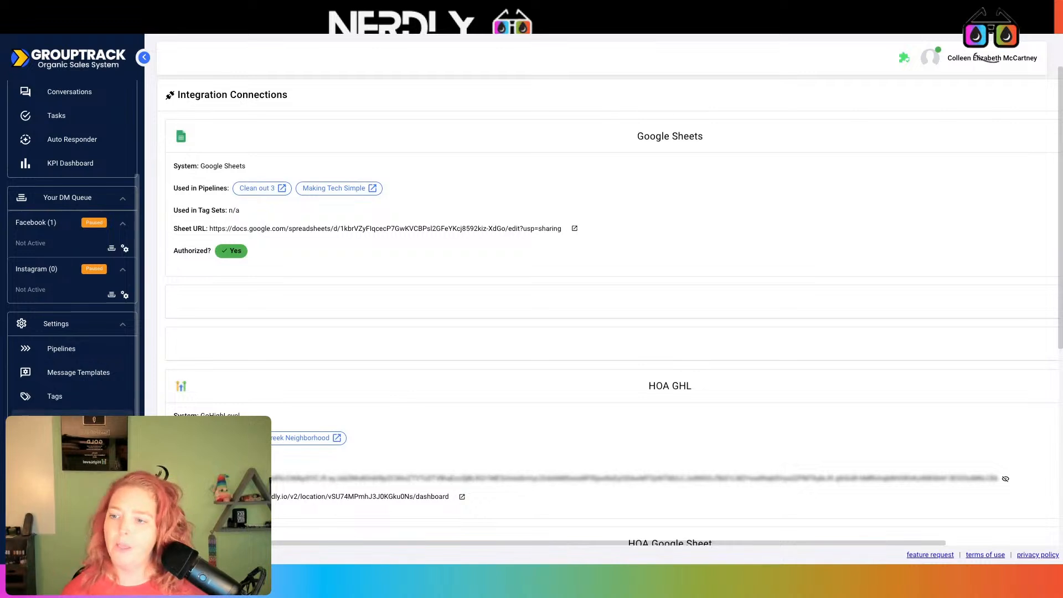
{"action": "left_click", "coordinate": [61, 355]}
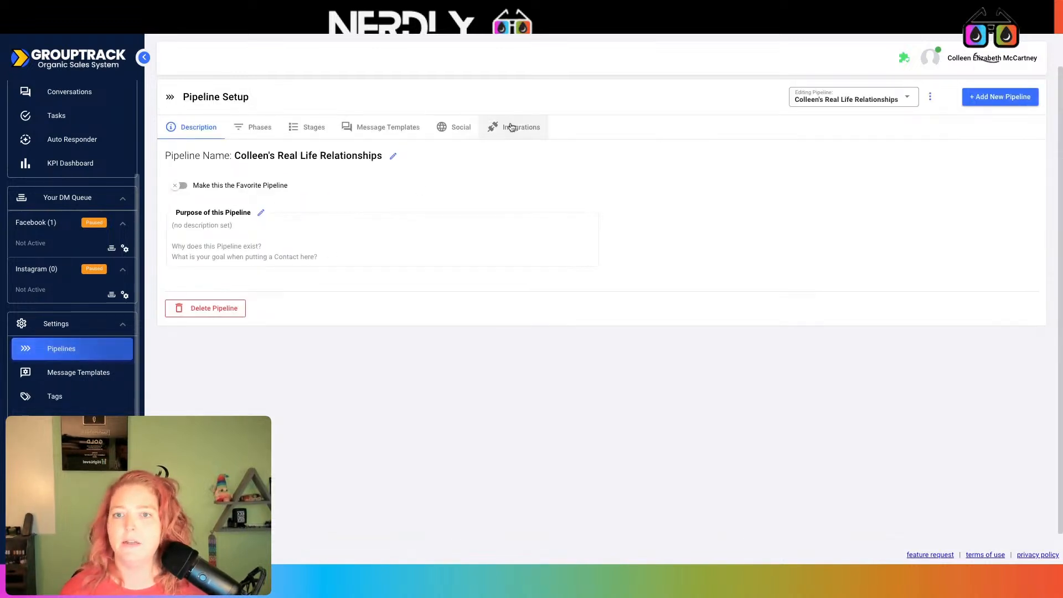
- Start a new GoHighLevel connection named 'Demo with' for the pipeline integration
{"action": "left_click", "coordinate": [511, 127]}
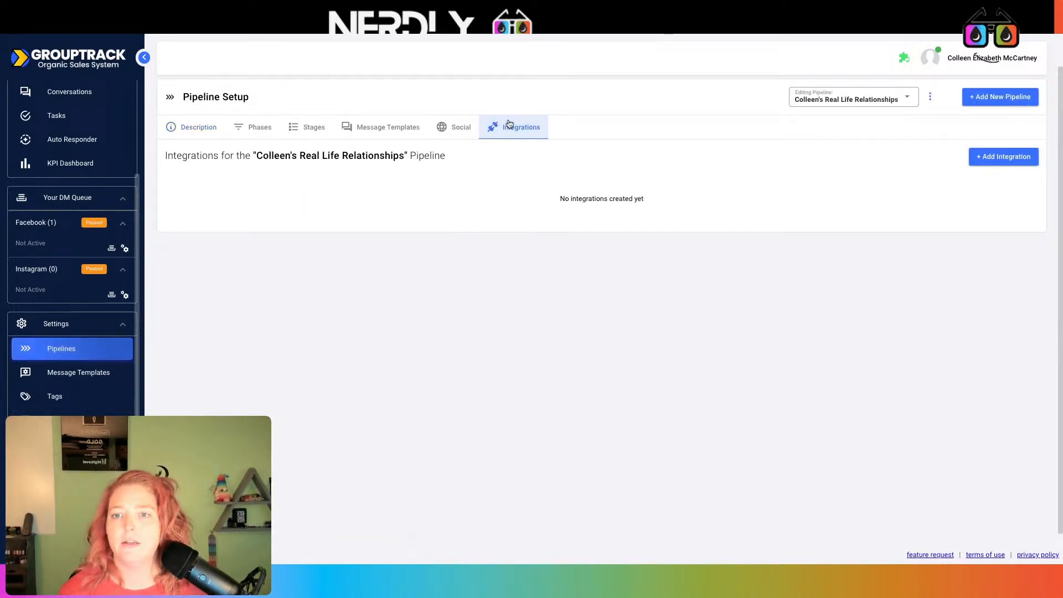
{"action": "left_click", "coordinate": [1016, 160]}
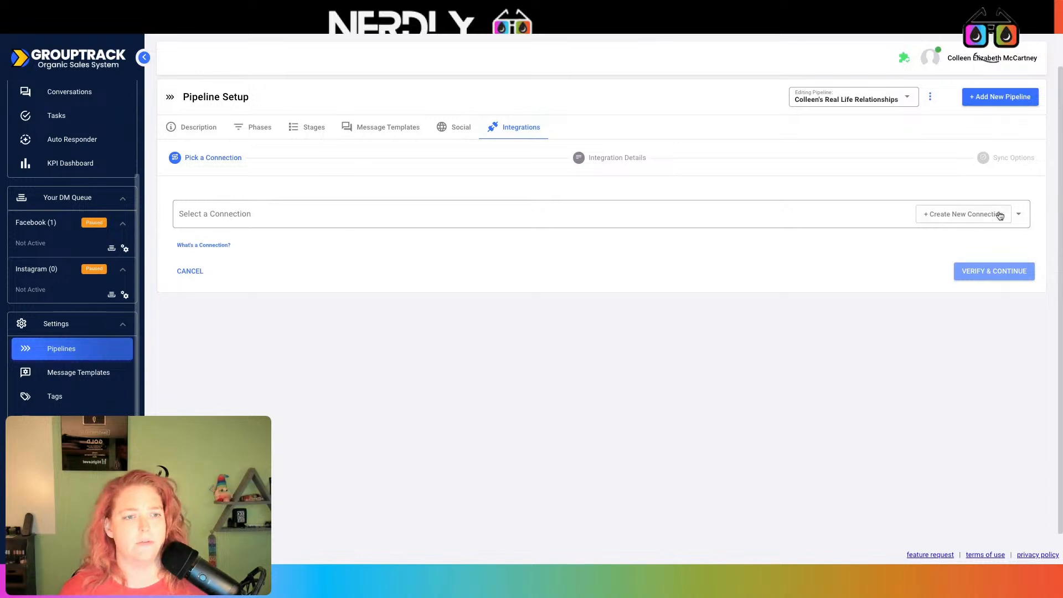
{"action": "left_click", "coordinate": [981, 221]}
{"action": "left_click", "coordinate": [943, 92]}
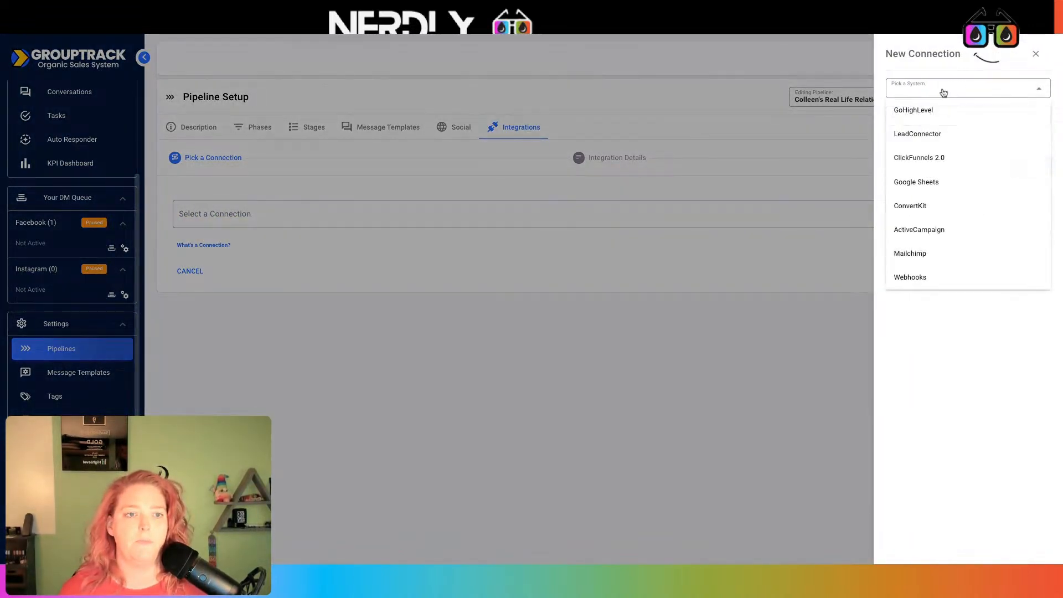
{"action": "left_click", "coordinate": [942, 109]}
{"action": "left_click", "coordinate": [940, 118]}
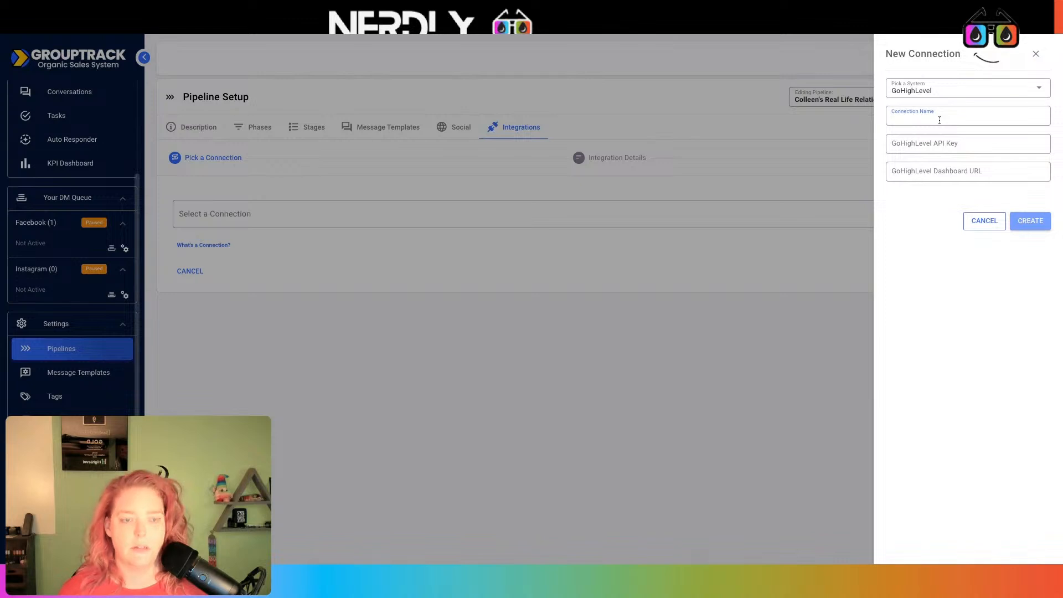
{"action": "type", "text": "Dem"}
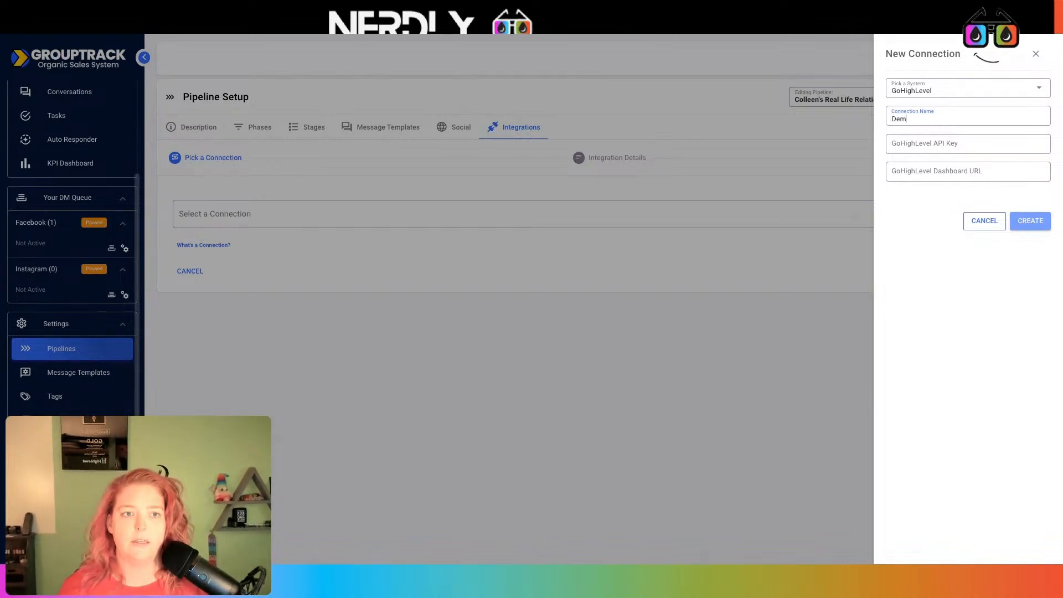
{"action": "type", "text": "o with"}
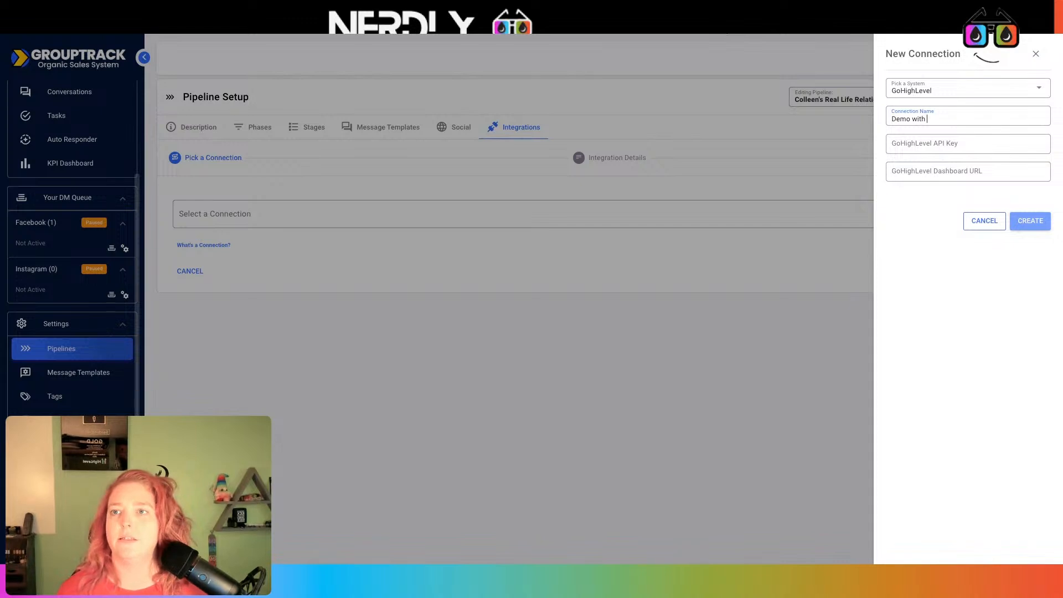
{"action": "key", "text": "ctrl+Tab"}
{"action": "left_click", "coordinate": [86, 112]}
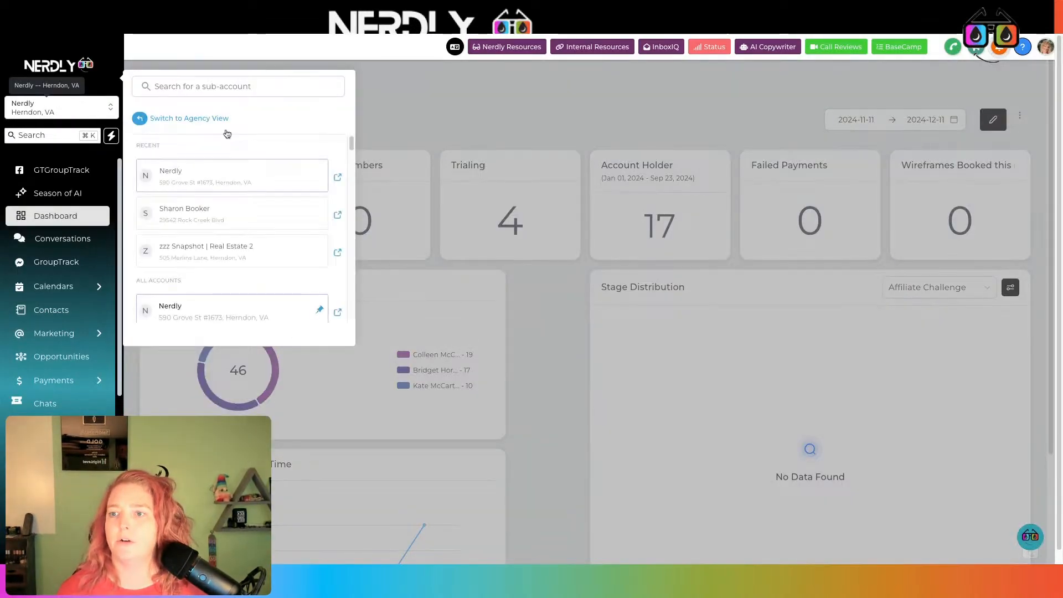
- Switch GoHighLevel to the zz Demo | Your Oil Tools sub-account and name the connection 'Demo with Your Oil Tools'
{"action": "left_click", "coordinate": [217, 92]}
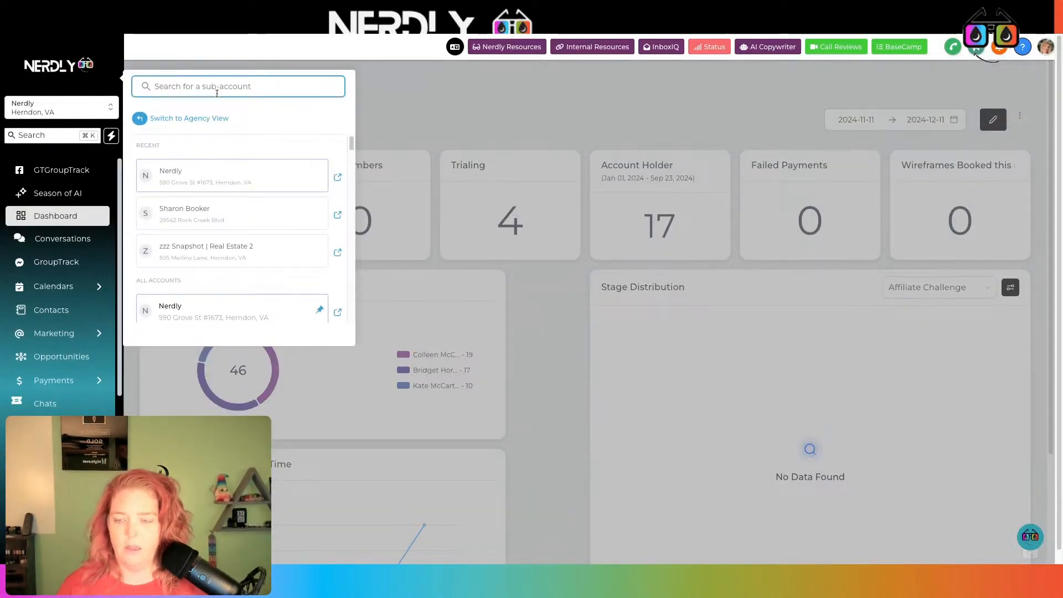
{"action": "type", "text": "demo"}
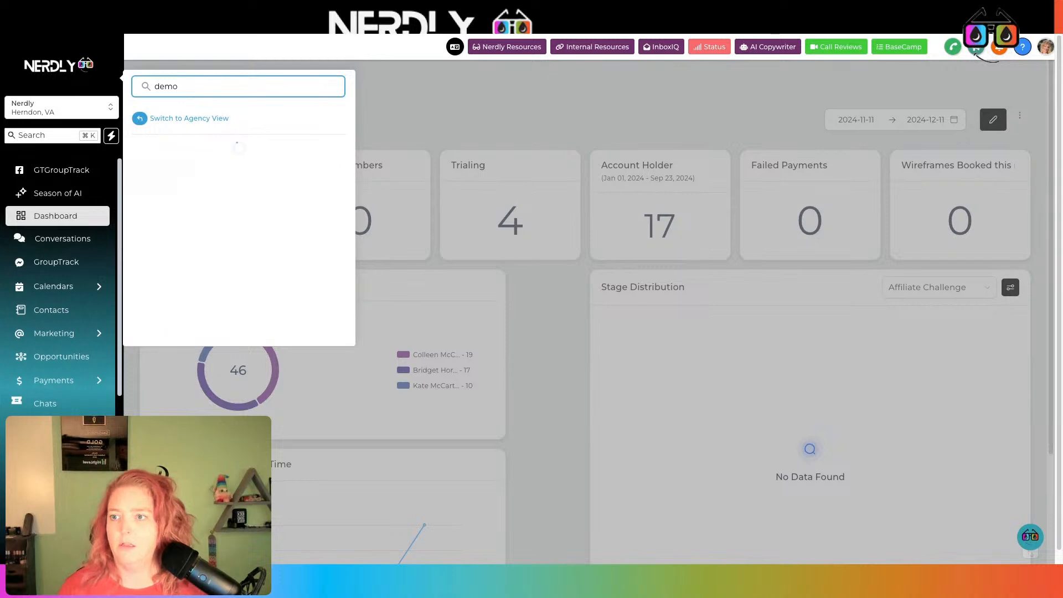
{"action": "scroll", "coordinate": [249, 190], "scroll_direction": "down", "scroll_amount": 1}
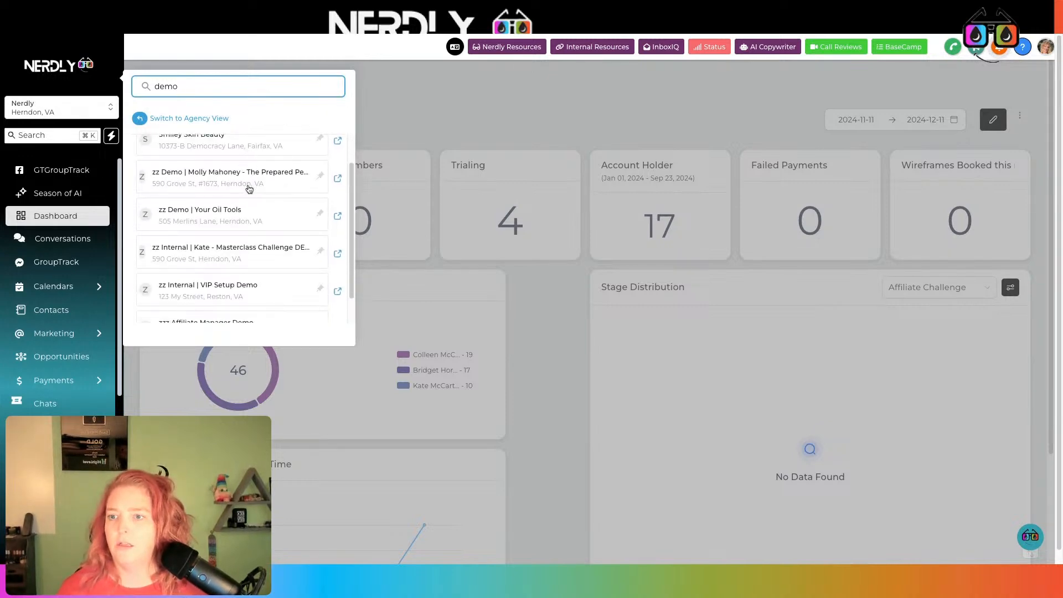
{"action": "left_click", "coordinate": [241, 226]}
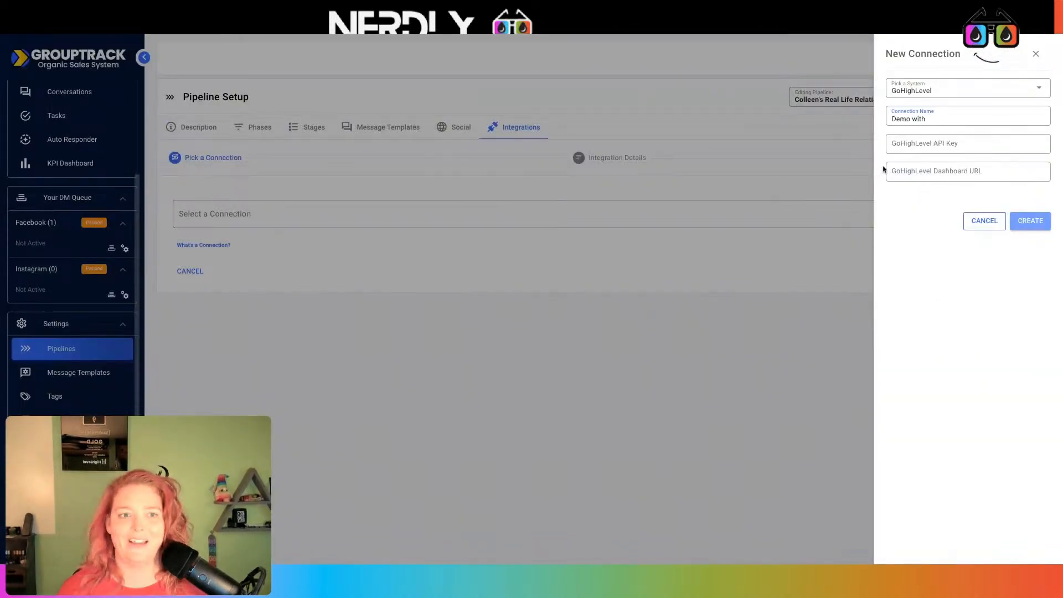
{"action": "type", "text": "Uour"}
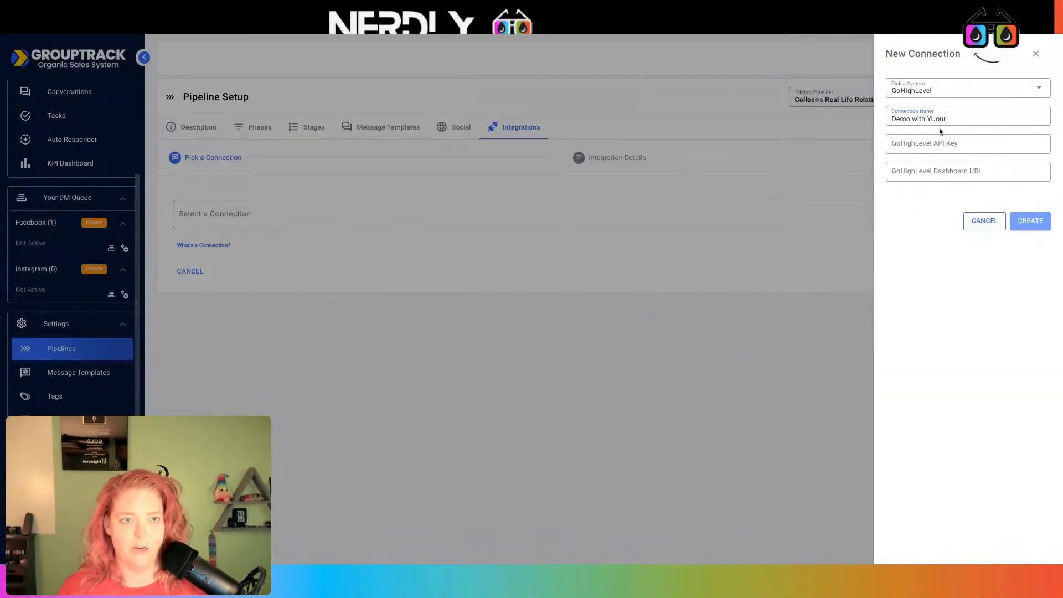
{"action": "key", "text": "BackSpace"}
{"action": "key", "text": "BackSpace"}
{"action": "key", "text": "BackSpace"}
{"action": "key", "text": "BackSpace"}
{"action": "type", "text": "our Oil"}
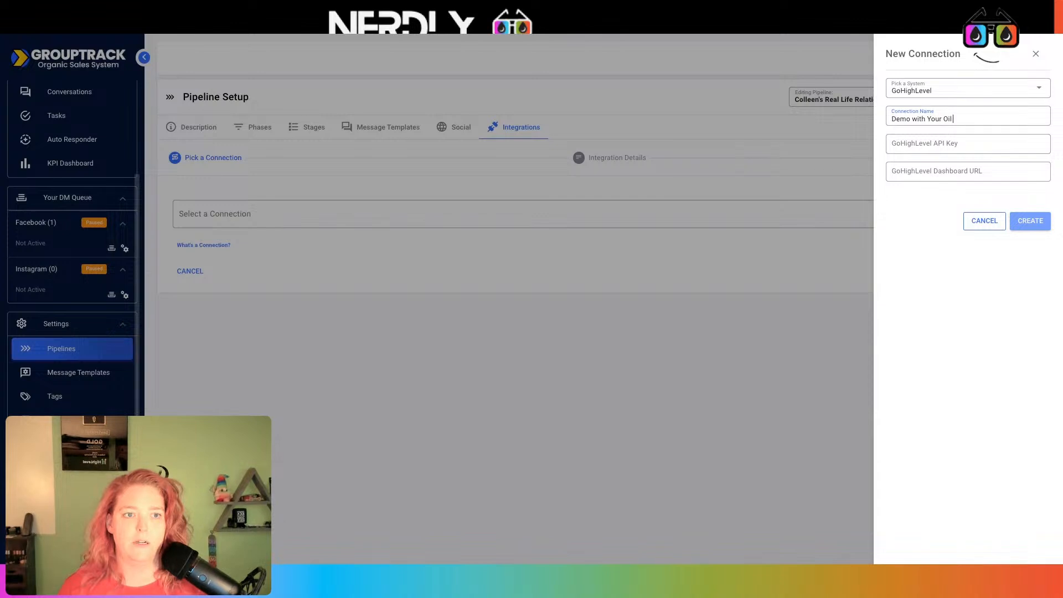
{"action": "type", "text": " Tools"}
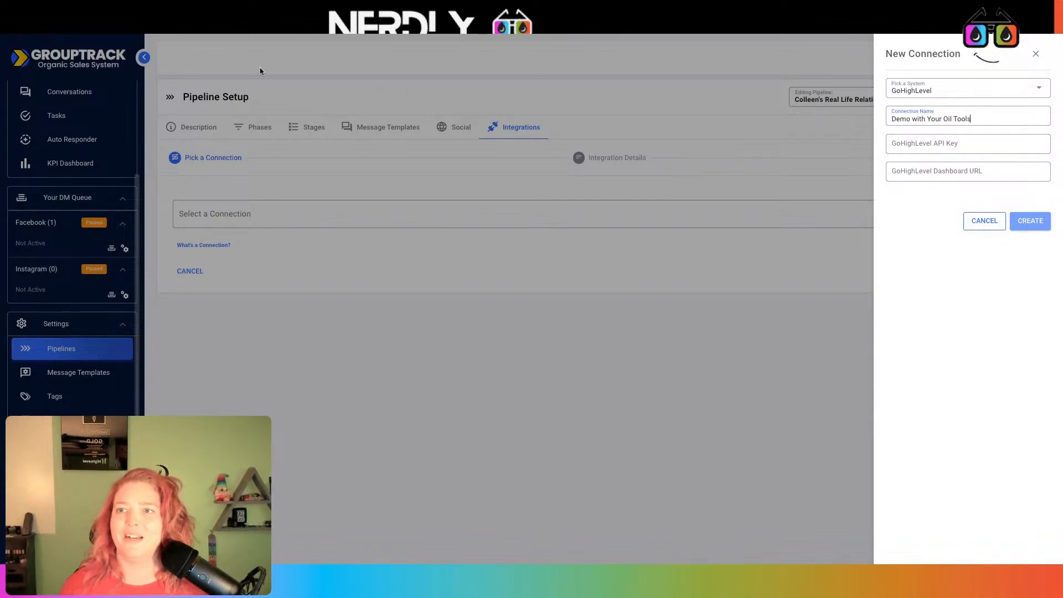
- Copy the sub-account's API key from Business Profile into GroupTrack's API key field
{"action": "left_click", "coordinate": [200, 33]}
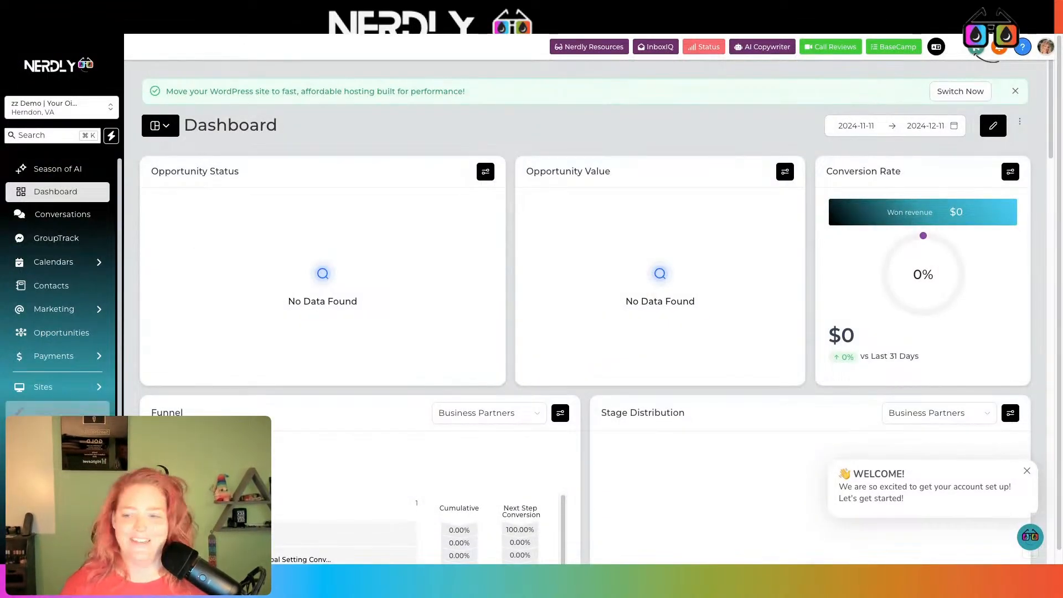
{"action": "left_click", "coordinate": [44, 542]}
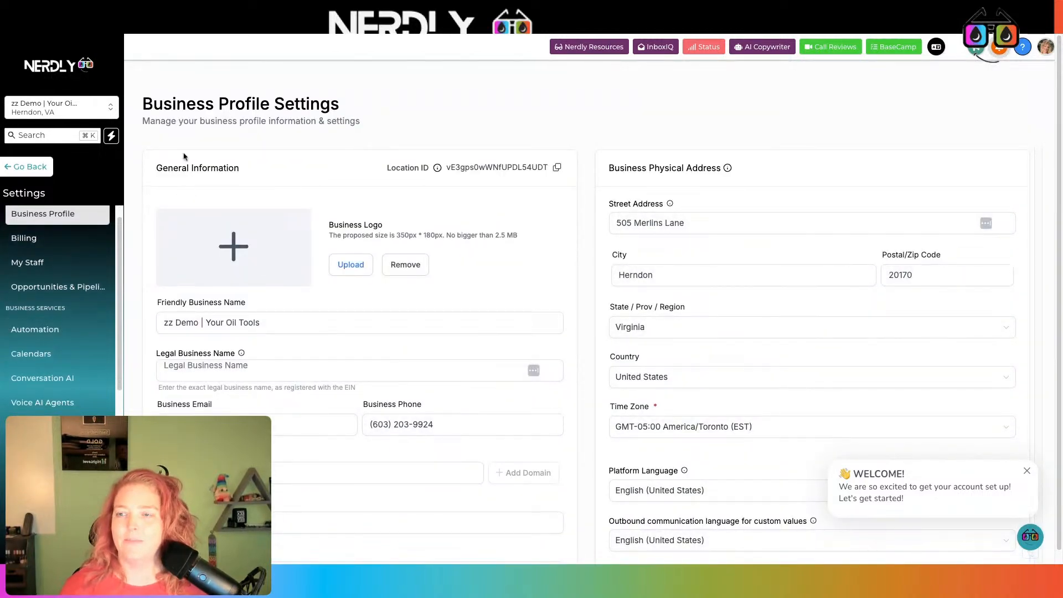
{"action": "scroll", "coordinate": [370, 151], "scroll_direction": "down", "scroll_amount": 3}
{"action": "left_click", "coordinate": [25, 166]}
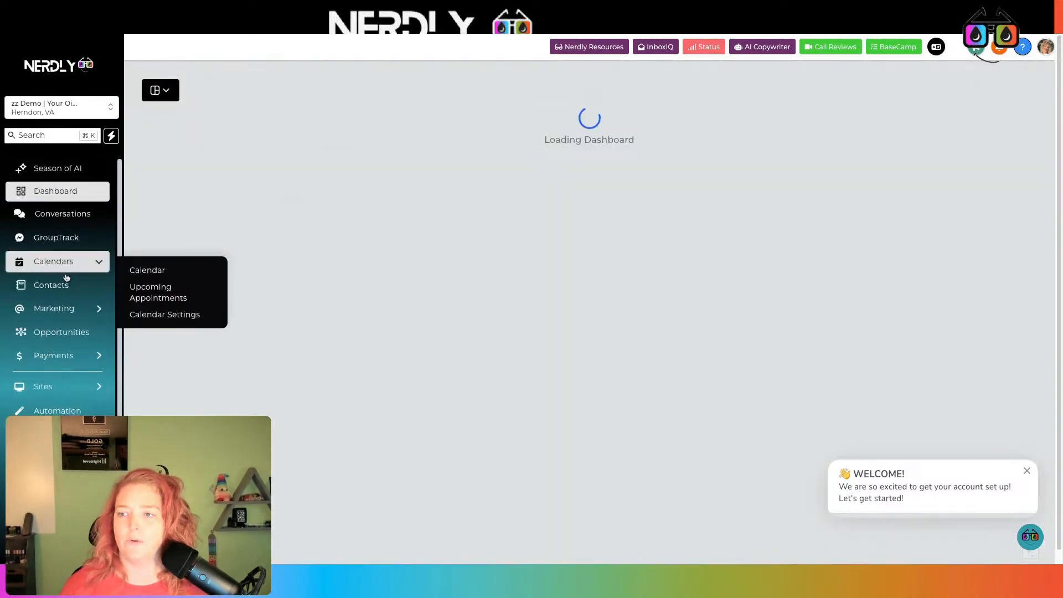
{"action": "scroll", "coordinate": [55, 265], "scroll_direction": "down", "scroll_amount": 2}
{"action": "left_click", "coordinate": [45, 543]}
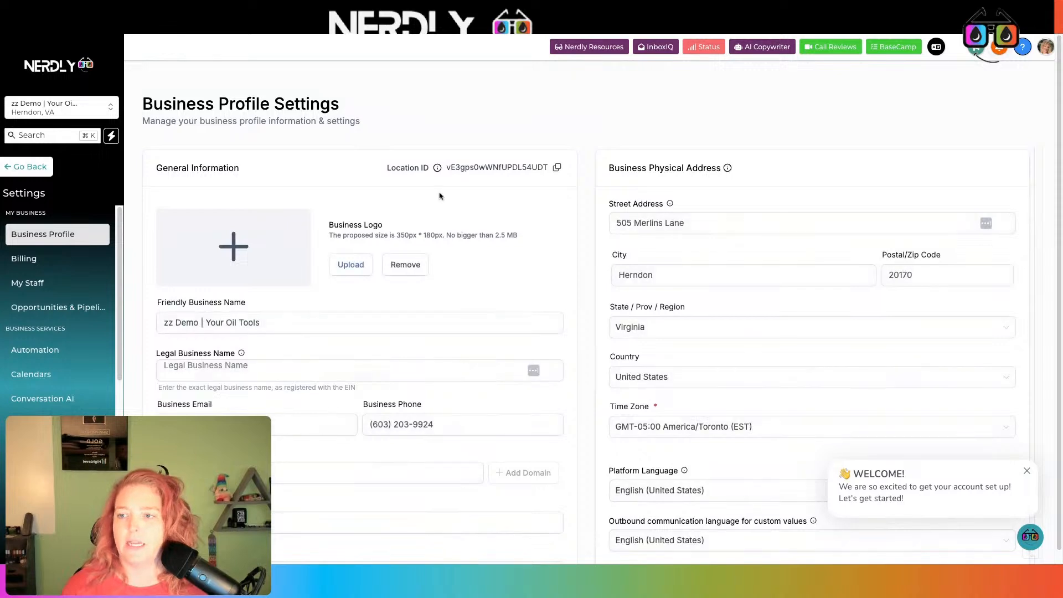
{"action": "scroll", "coordinate": [439, 188], "scroll_direction": "down", "scroll_amount": 1}
{"action": "scroll", "coordinate": [439, 188], "scroll_direction": "down", "scroll_amount": 5}
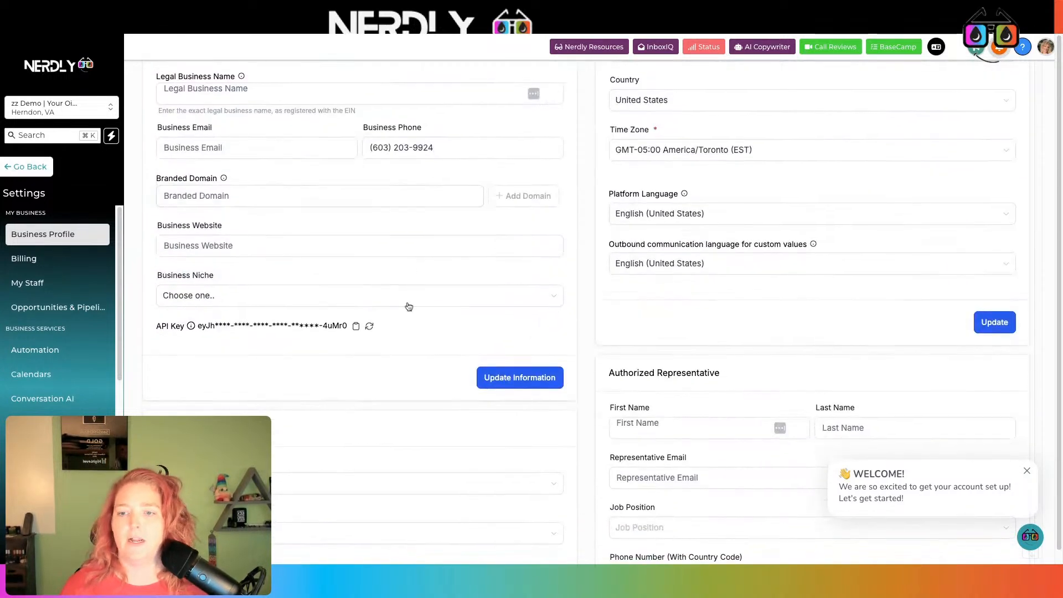
{"action": "left_click", "coordinate": [355, 327]}
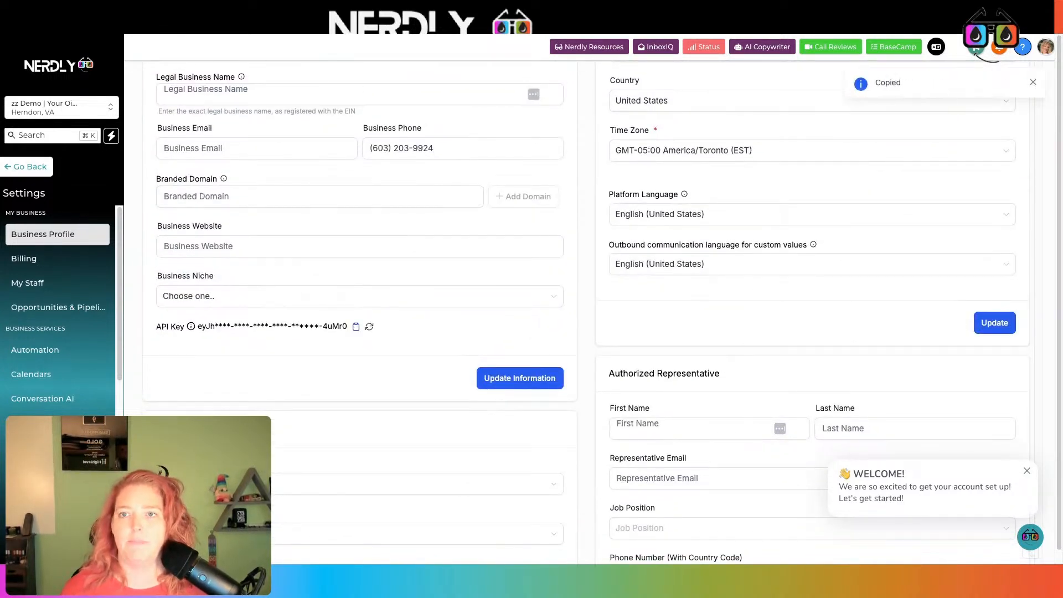
{"action": "left_click", "coordinate": [333, 17]}
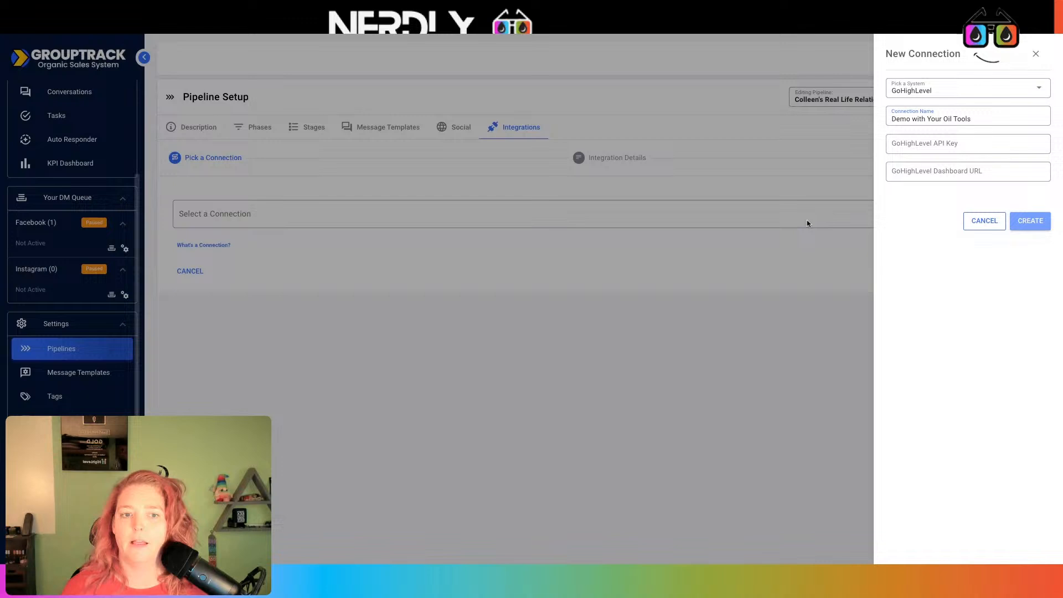
{"action": "left_click", "coordinate": [966, 143]}
{"action": "key", "text": "ctrl+v"}
- Copy the sub-account's dashboard URL into the connection's dashboard URL field
{"action": "left_click", "coordinate": [403, 23]}
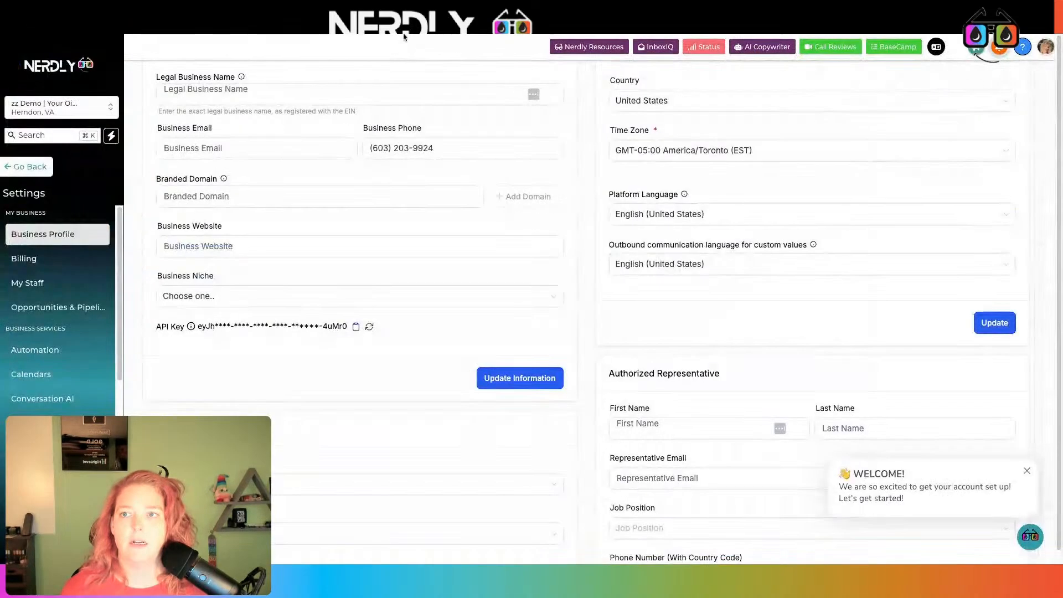
{"action": "left_click", "coordinate": [25, 165]}
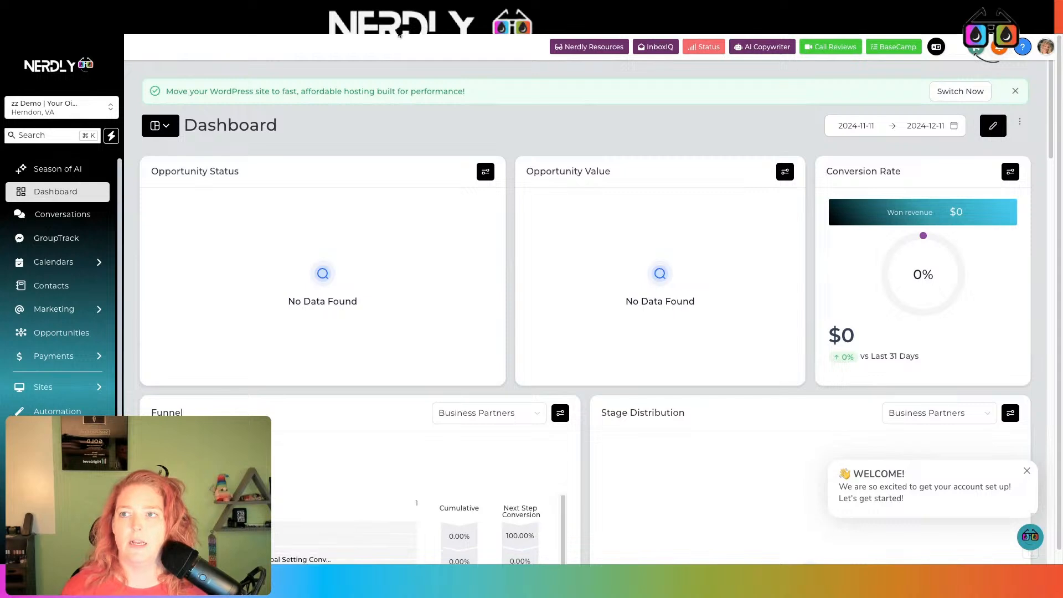
{"action": "left_click", "coordinate": [400, 25]}
{"action": "left_click", "coordinate": [979, 174]}
{"action": "key", "text": "ctrl+v"}
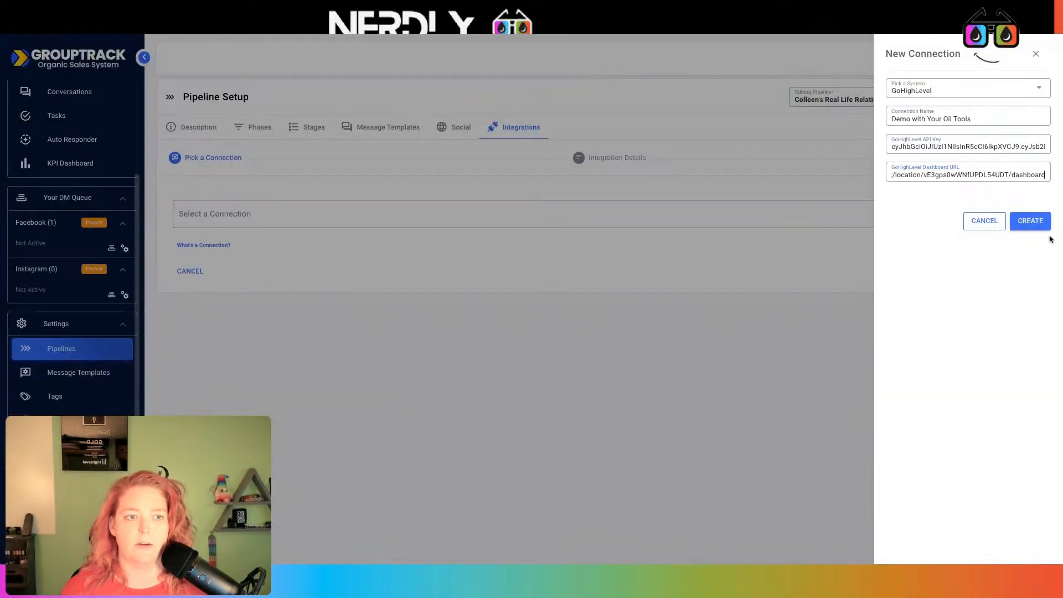
- Create and verify the 'Demo with Your Oil Tools' connection, then open the GoHighLevel pipeline list
{"action": "left_click", "coordinate": [1033, 223]}
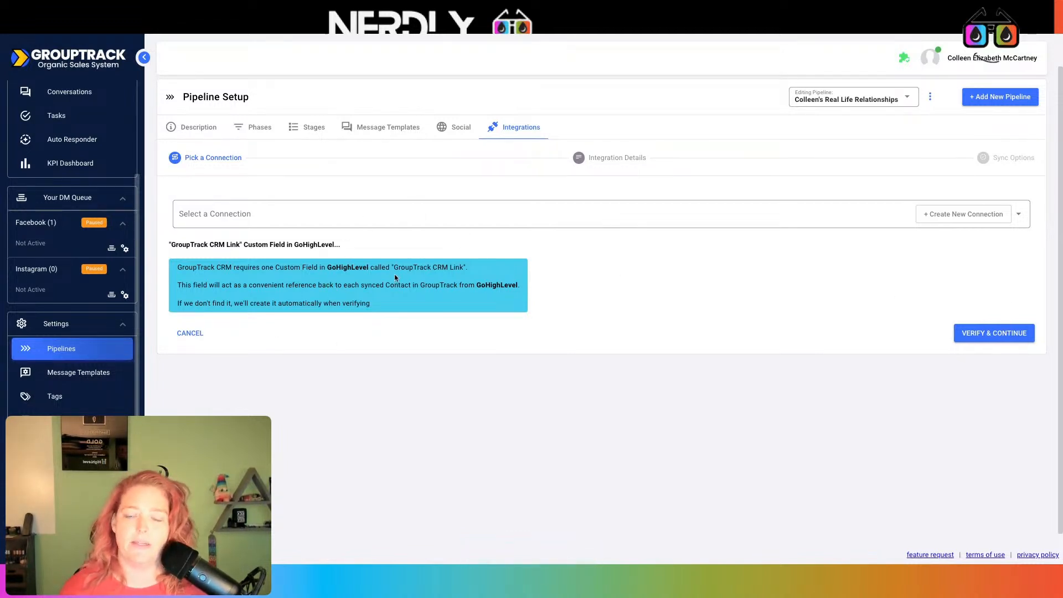
{"action": "left_click", "coordinate": [996, 338]}
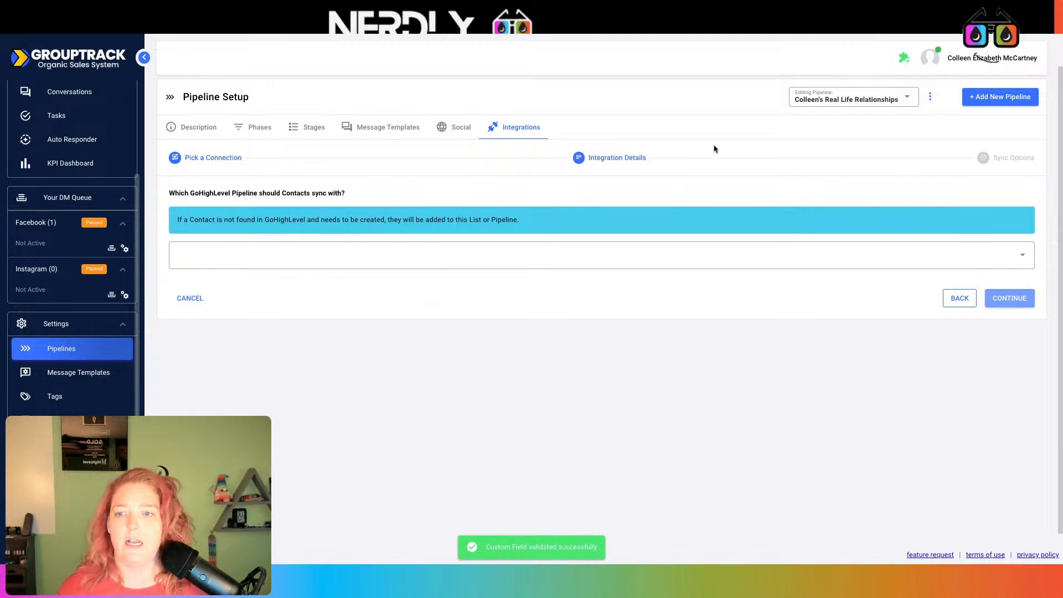
{"action": "left_click", "coordinate": [443, 260]}
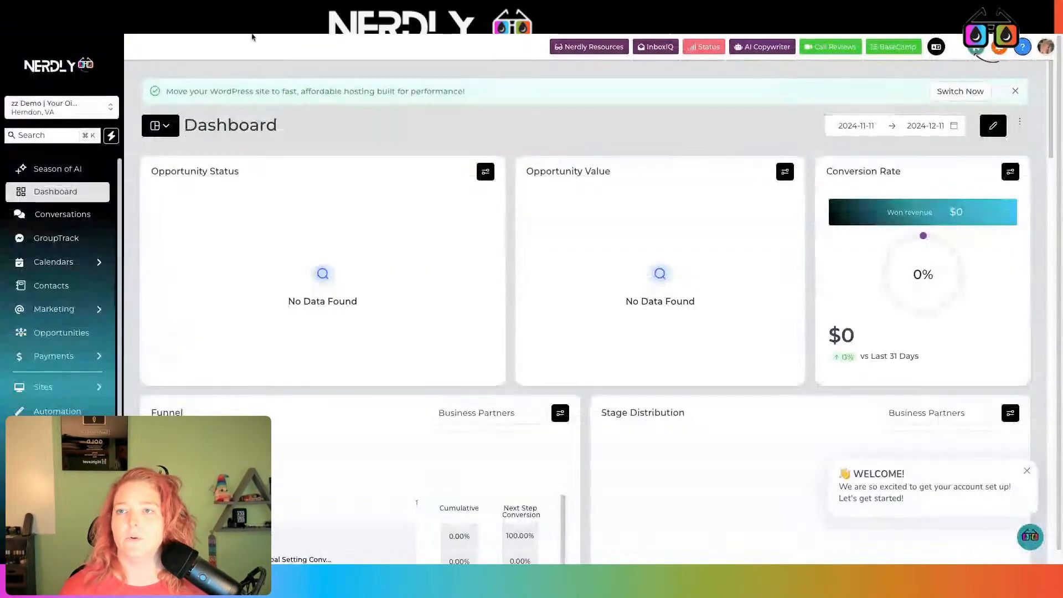
- Create and save a new GoHighLevel pipeline named GT HL Demo with a placeholder first stage 'stage'
{"action": "left_click", "coordinate": [52, 335]}
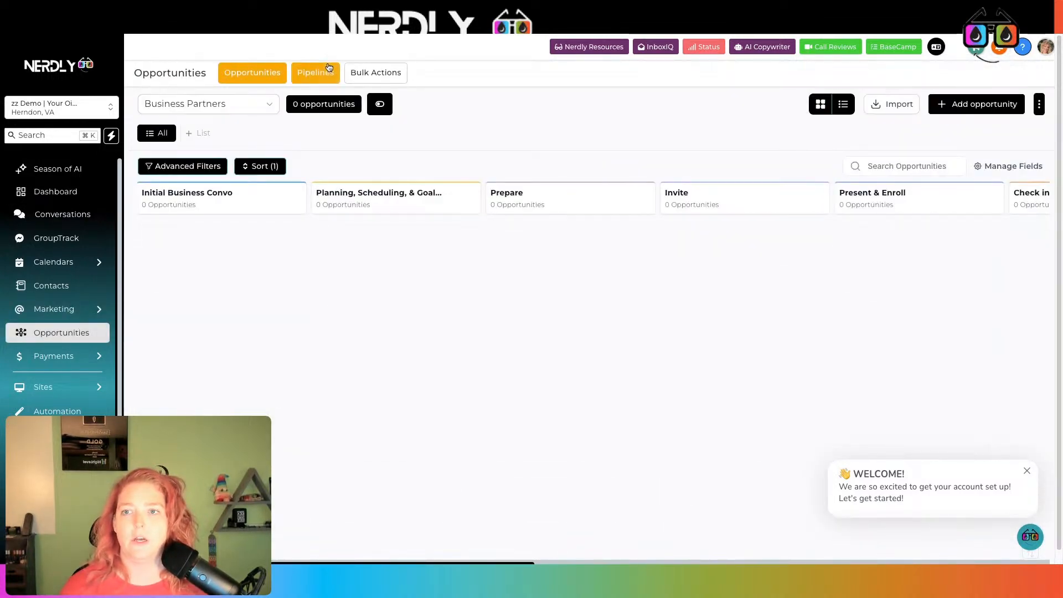
{"action": "left_click", "coordinate": [329, 68]}
{"action": "left_click", "coordinate": [991, 115]}
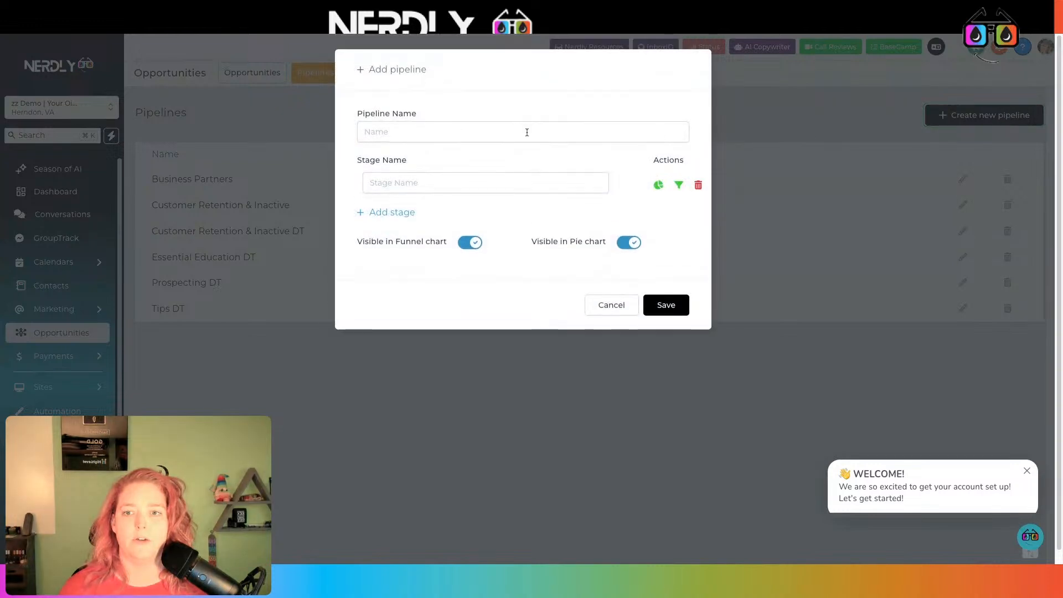
{"action": "left_click", "coordinate": [520, 133]}
{"action": "type", "text": "G"}
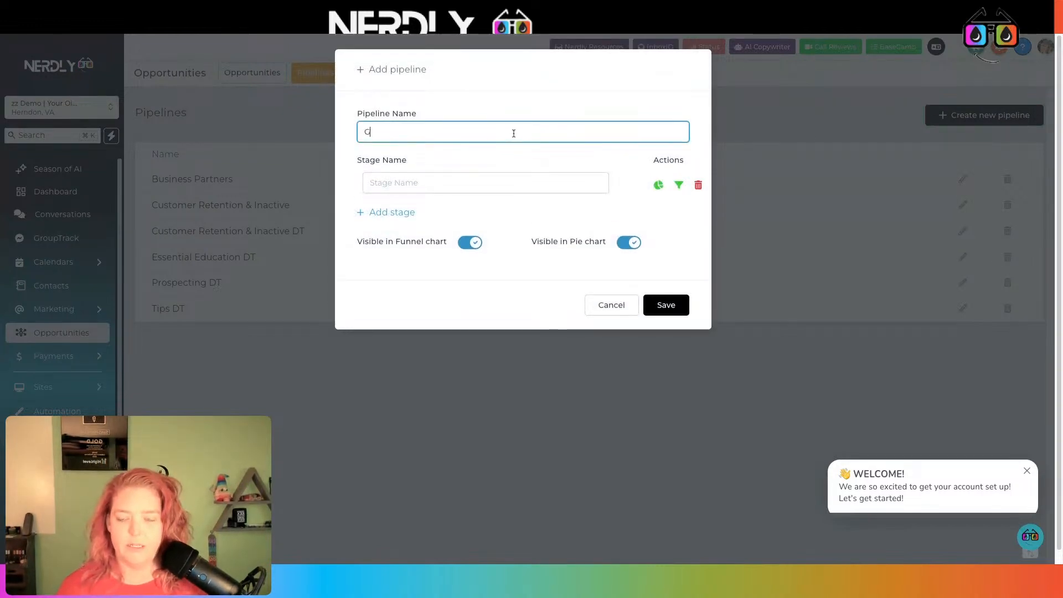
{"action": "type", "text": "T HL Demo"}
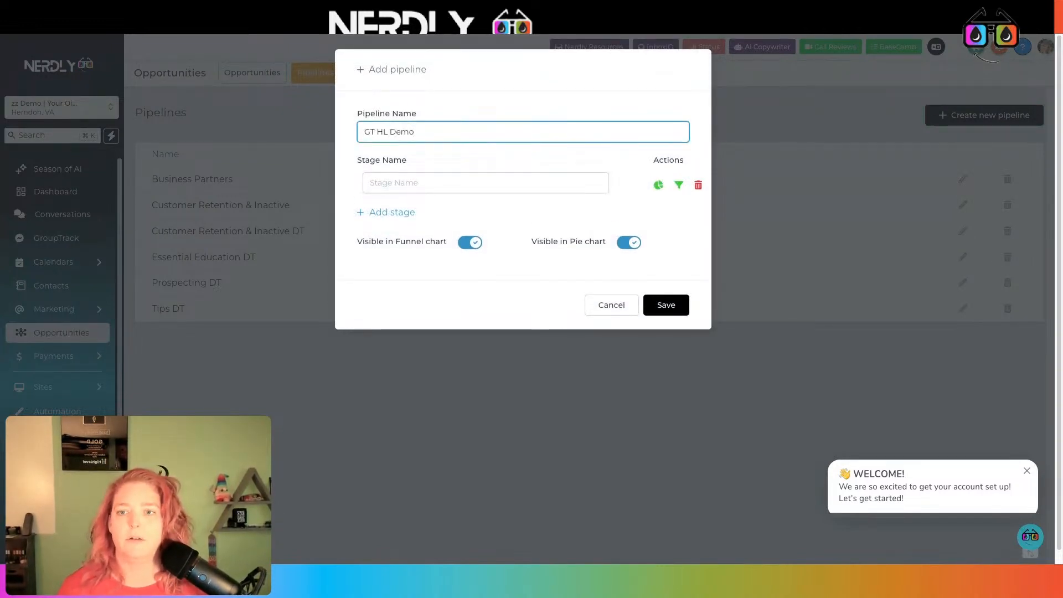
{"action": "left_click", "coordinate": [510, 183]}
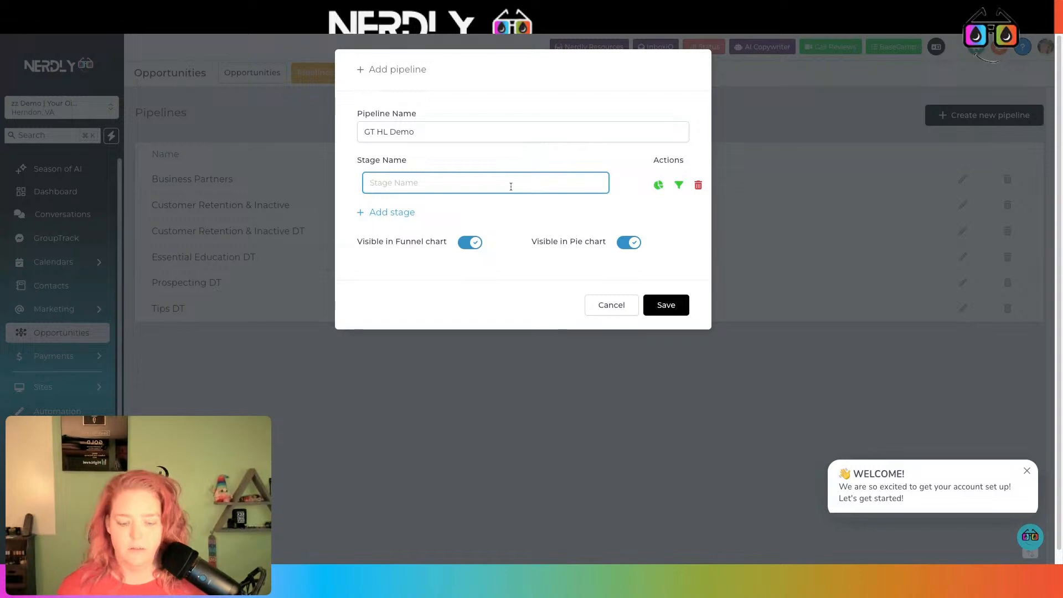
{"action": "type", "text": "stage"}
{"action": "left_click", "coordinate": [681, 307]}
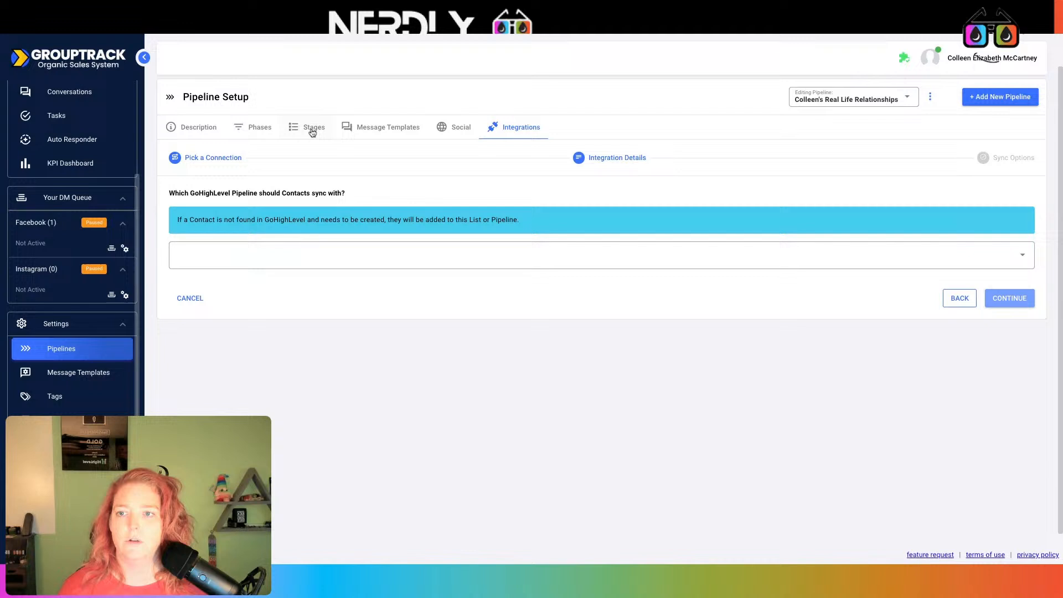
{"action": "left_click", "coordinate": [315, 132]}
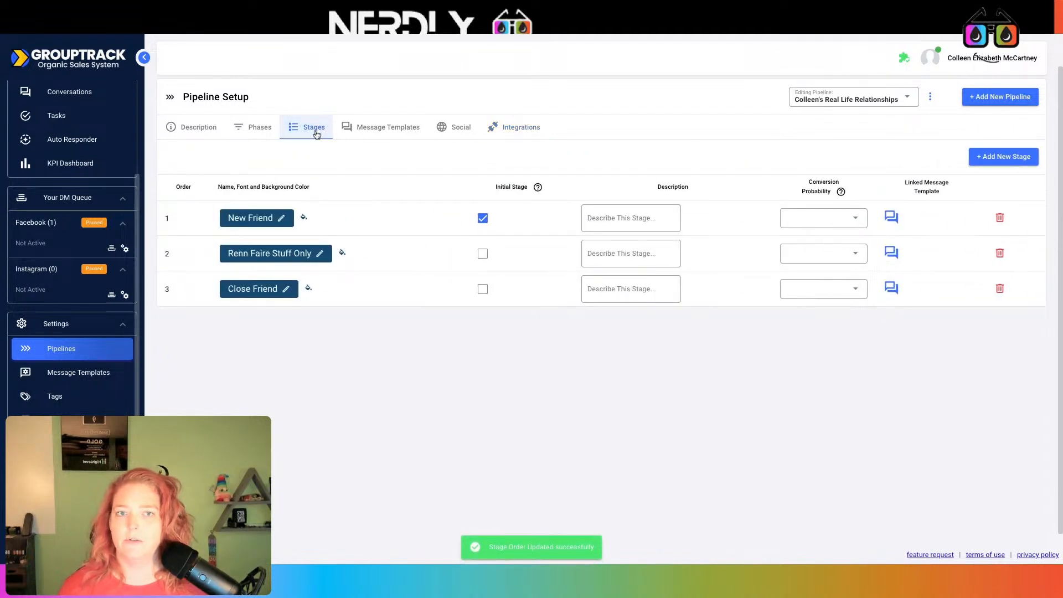
- Load the 12/11/24 DEMO GT Pipeline in GroupTrack and select its first stage name for copying
{"action": "left_click", "coordinate": [853, 101]}
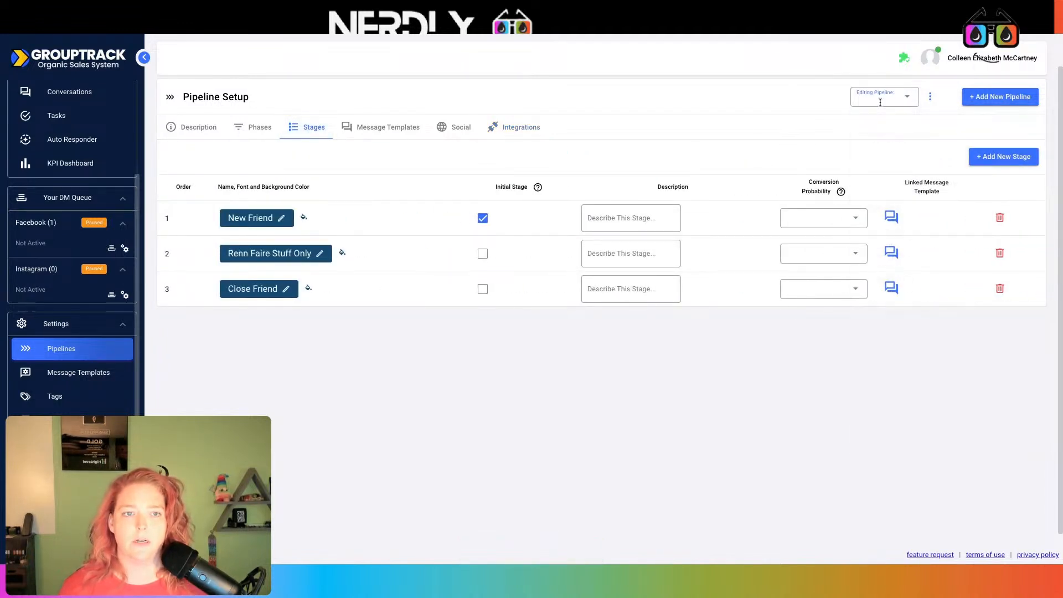
{"action": "left_click", "coordinate": [880, 102]}
{"action": "type", "text": "demlo"}
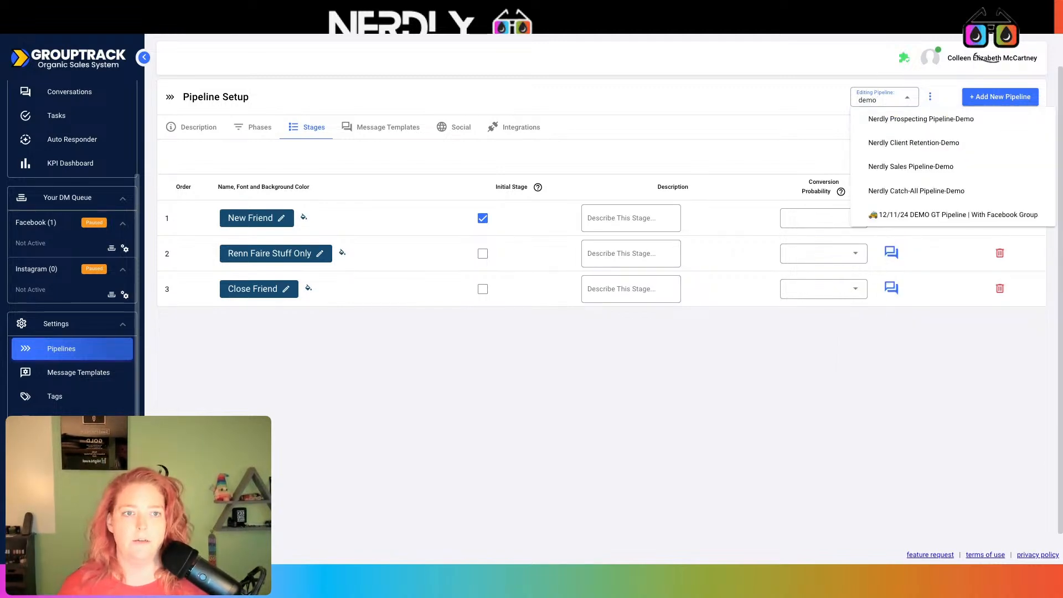
{"action": "left_click", "coordinate": [927, 216]}
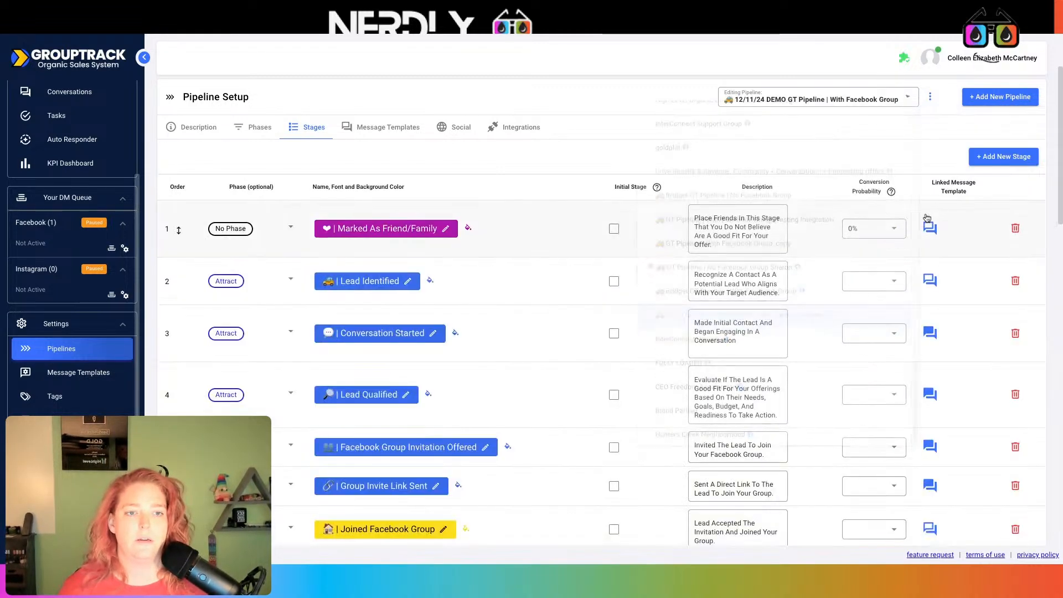
{"action": "left_click", "coordinate": [383, 231]}
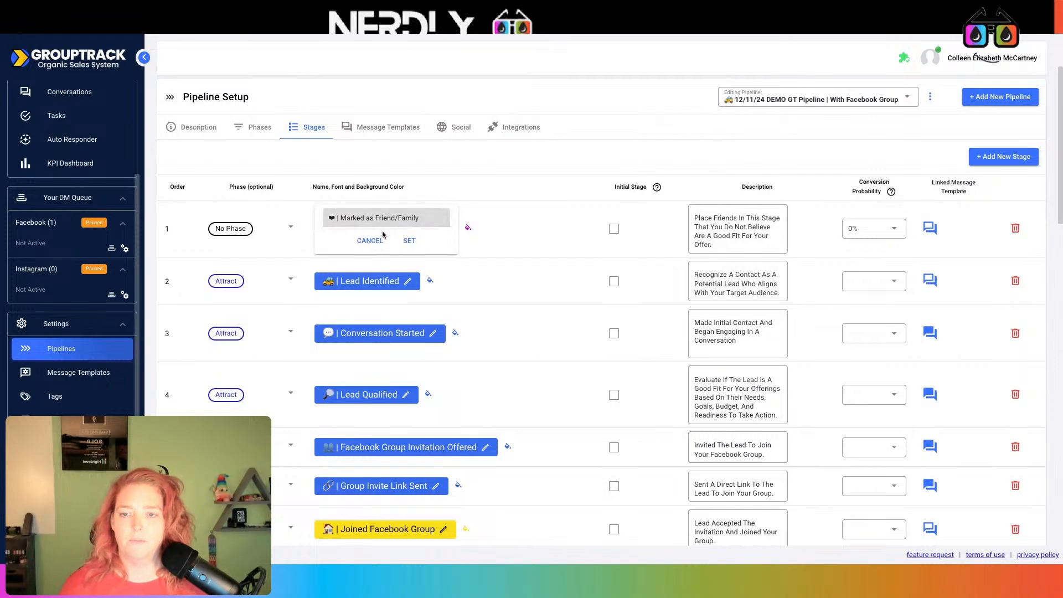
{"action": "key", "text": "ctrl+a"}
{"action": "key", "text": "ctrl+c"}
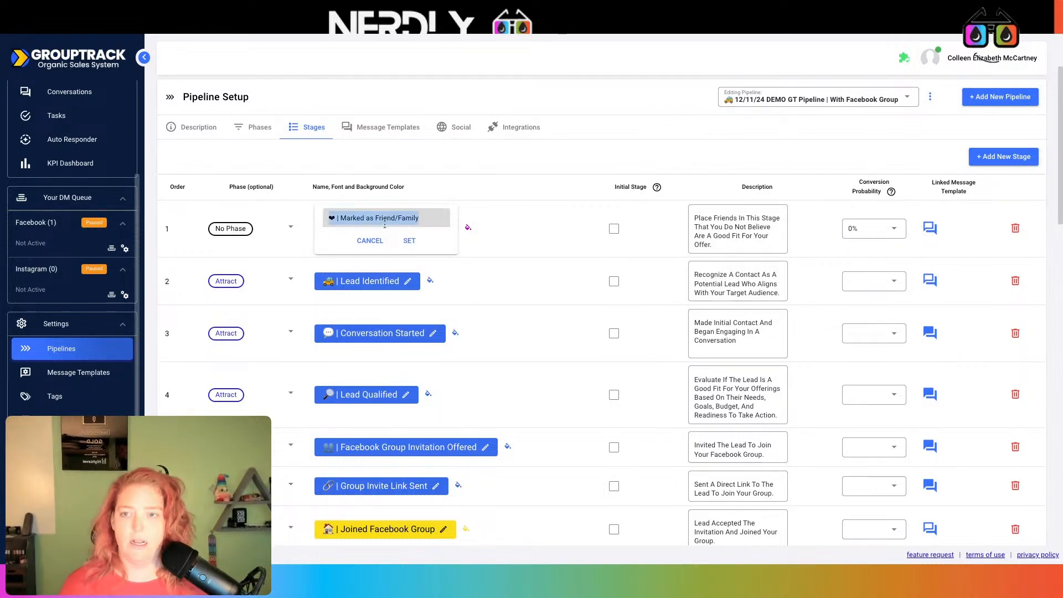
{"action": "left_click", "coordinate": [336, 16]}
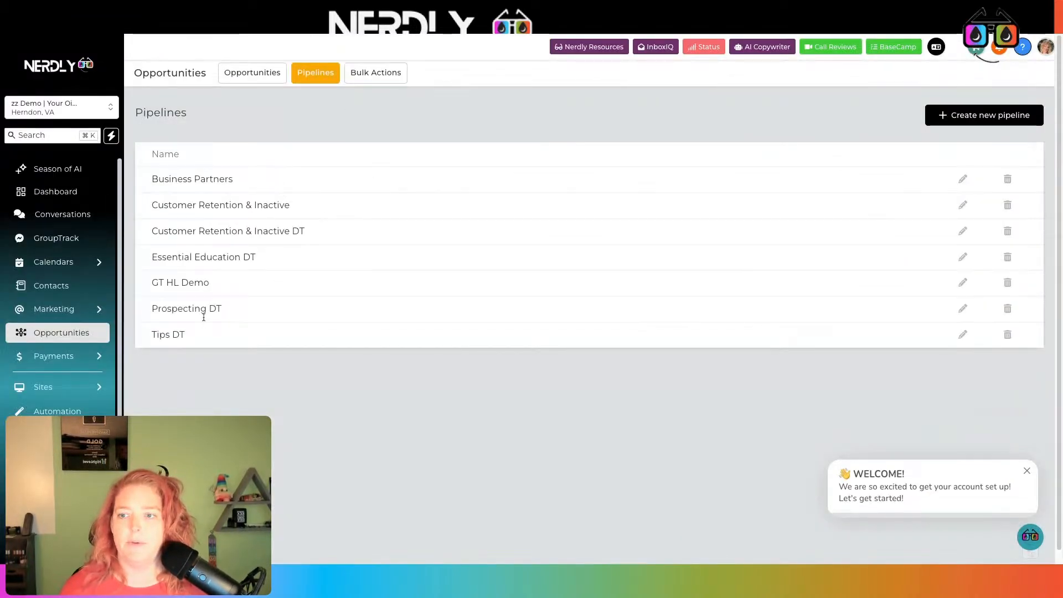
- Edit GT HL Demo and rename its first stage to Marked as Friend/Family
{"action": "left_click", "coordinate": [964, 283]}
{"action": "left_click", "coordinate": [434, 183]}
{"action": "key", "text": "ctrl+a"}
{"action": "key", "text": "ctrl+v"}
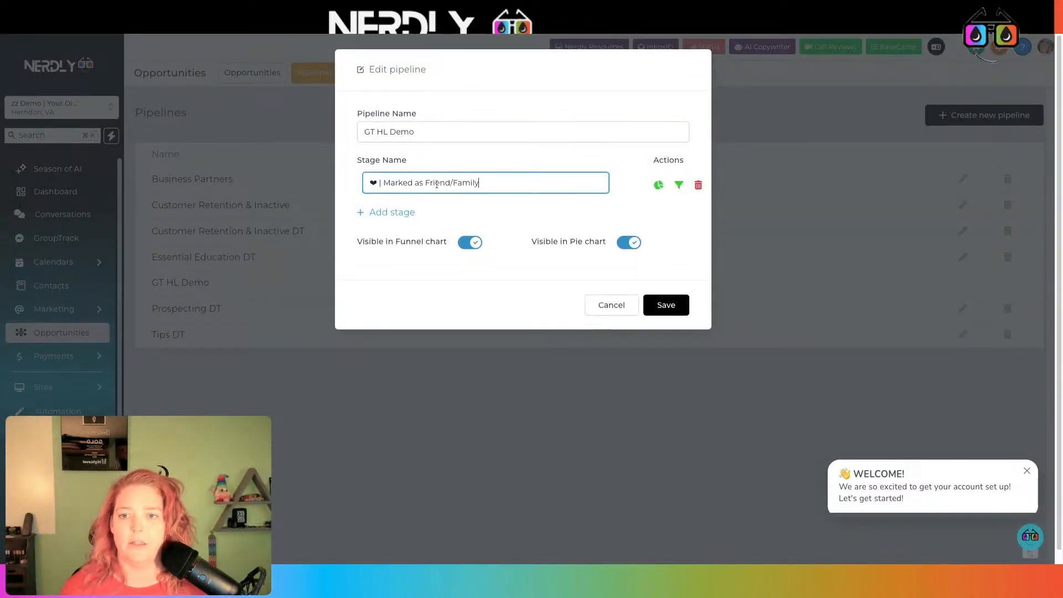
- Add Lead Identified, copied from GroupTrack, as the second stage
{"action": "left_click", "coordinate": [288, 36]}
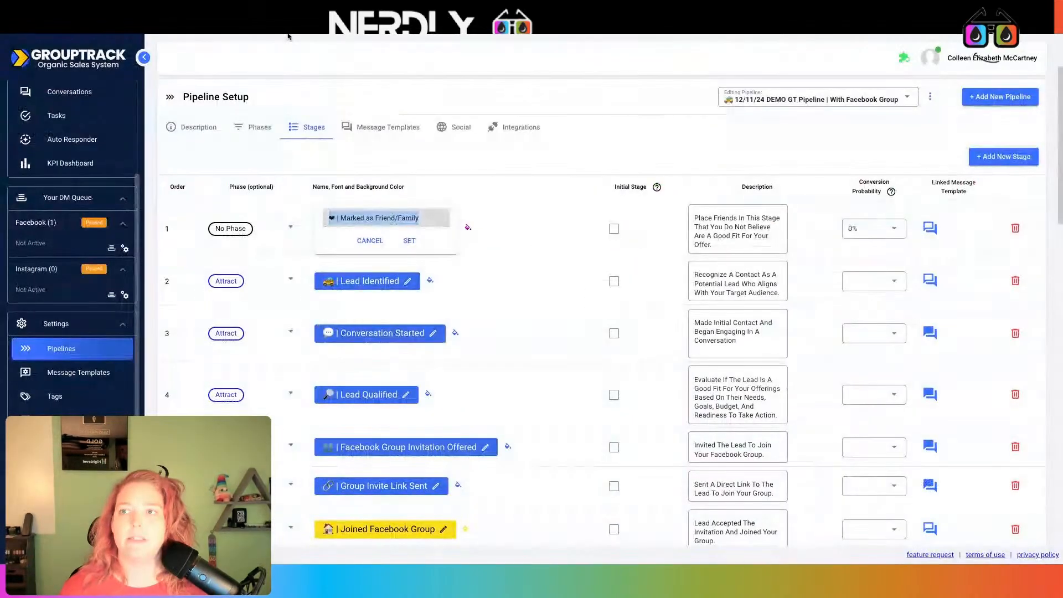
{"action": "left_click", "coordinate": [395, 280]}
{"action": "key", "text": "ctrl+c"}
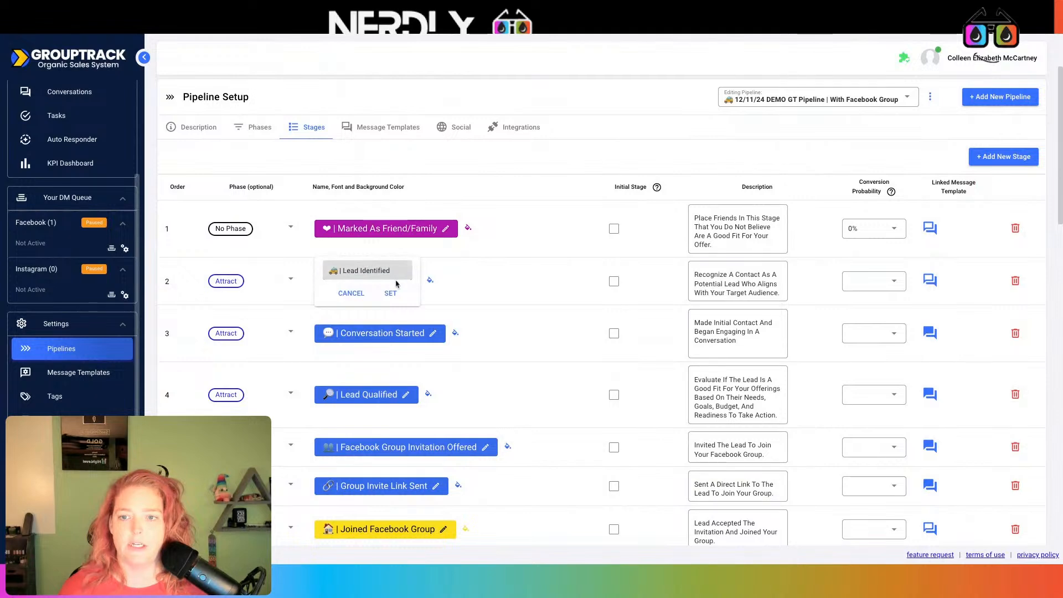
{"action": "left_click", "coordinate": [223, 35]}
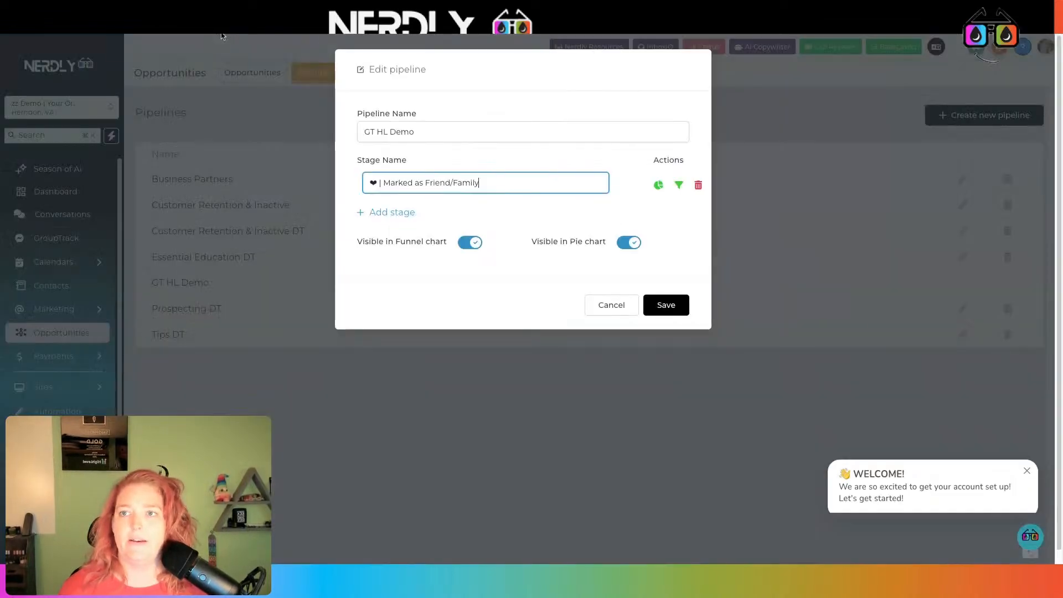
{"action": "left_click", "coordinate": [396, 214]}
{"action": "left_click", "coordinate": [397, 215]}
{"action": "key", "text": "ctrl+v"}
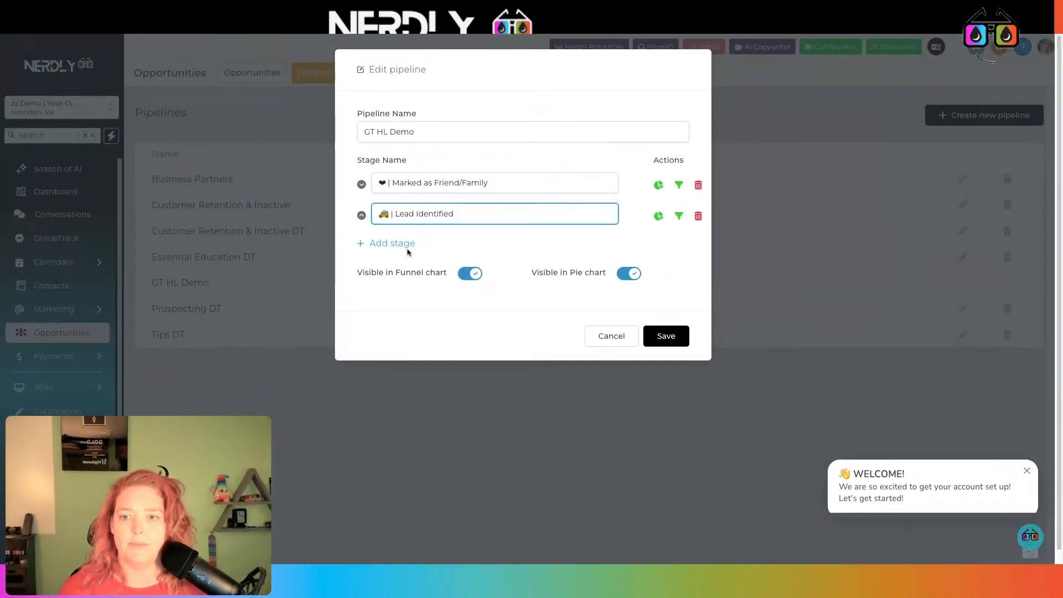
{"action": "left_click", "coordinate": [367, 207]}
- Add Conversation Started as the third stage
{"action": "left_click", "coordinate": [410, 247]}
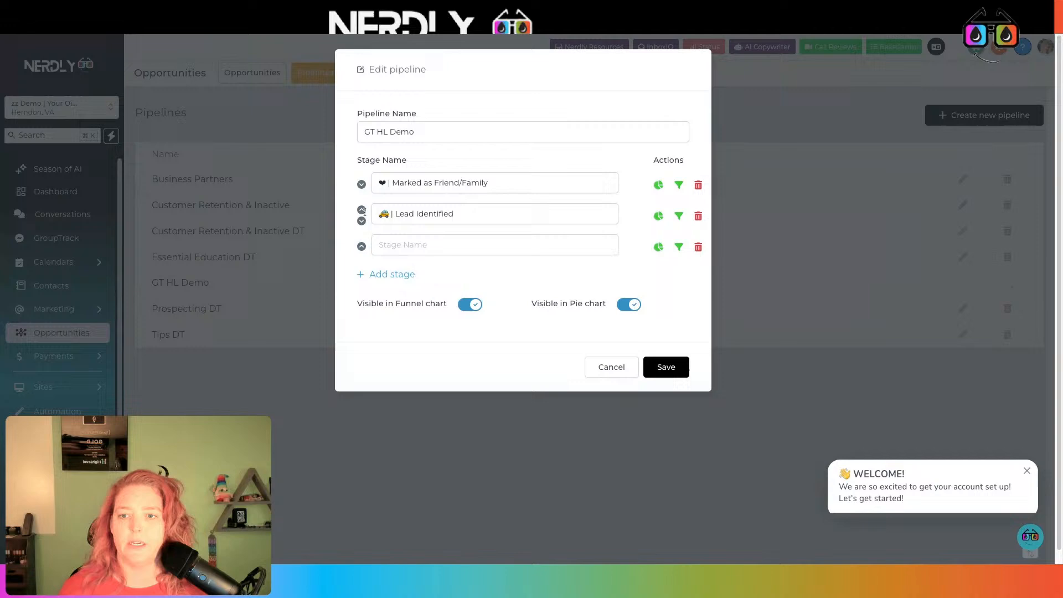
{"action": "left_click", "coordinate": [164, 37]}
{"action": "left_click", "coordinate": [394, 331]}
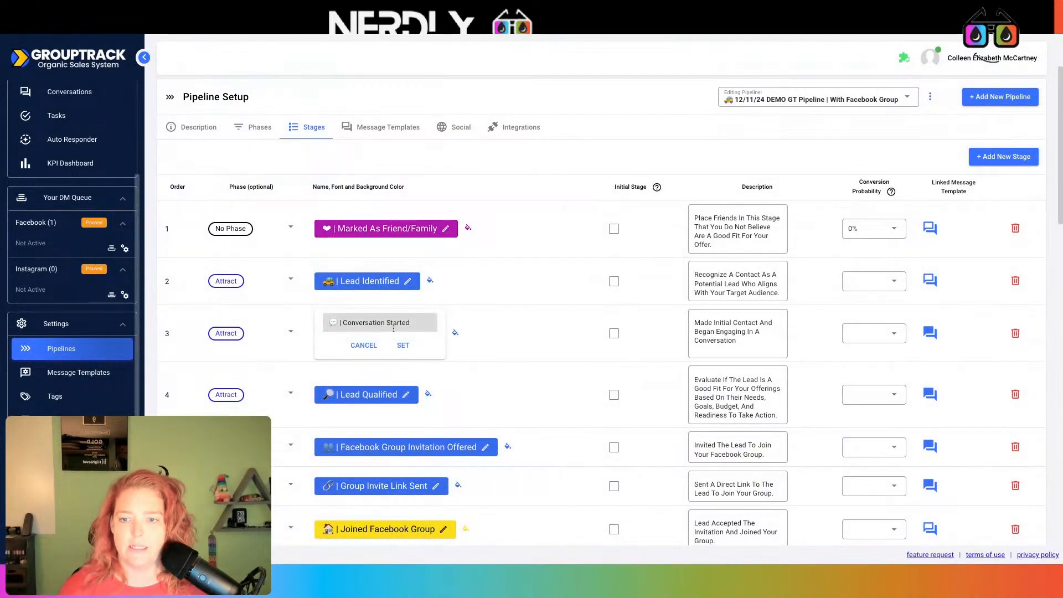
{"action": "triple_click", "coordinate": [394, 329]}
{"action": "key", "text": "super+c"}
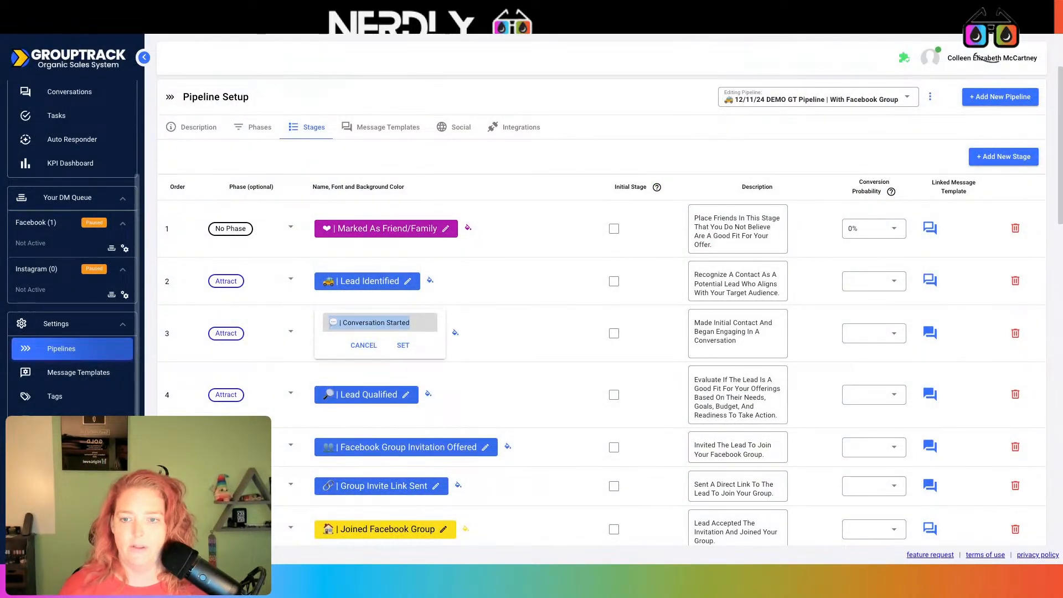
{"action": "left_click", "coordinate": [212, 31]}
{"action": "left_click", "coordinate": [403, 249]}
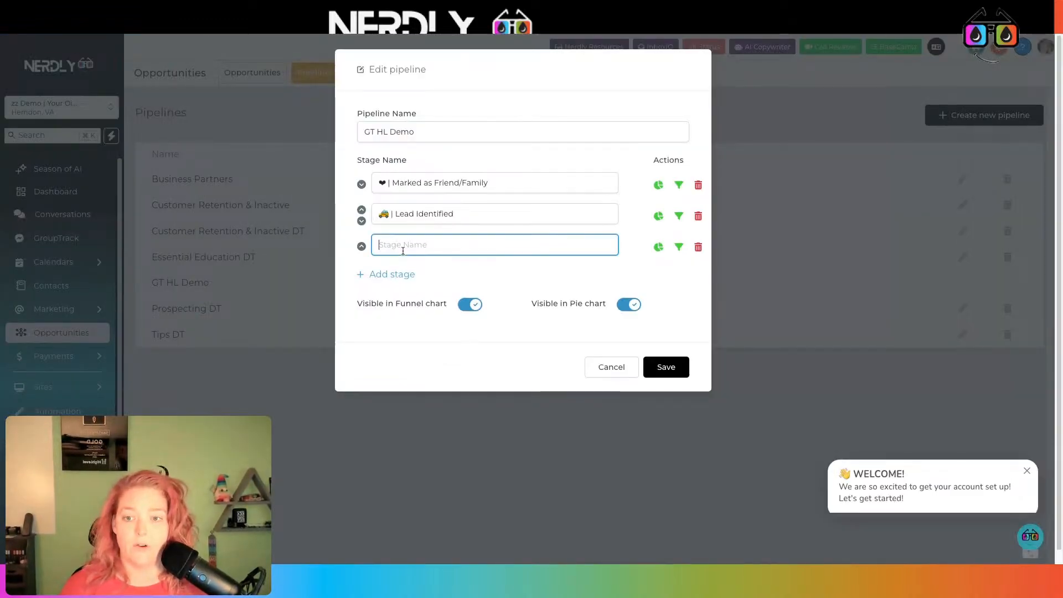
{"action": "key", "text": "super+v"}
- Add Lead Qualified as the fourth stage
{"action": "left_click", "coordinate": [403, 275]}
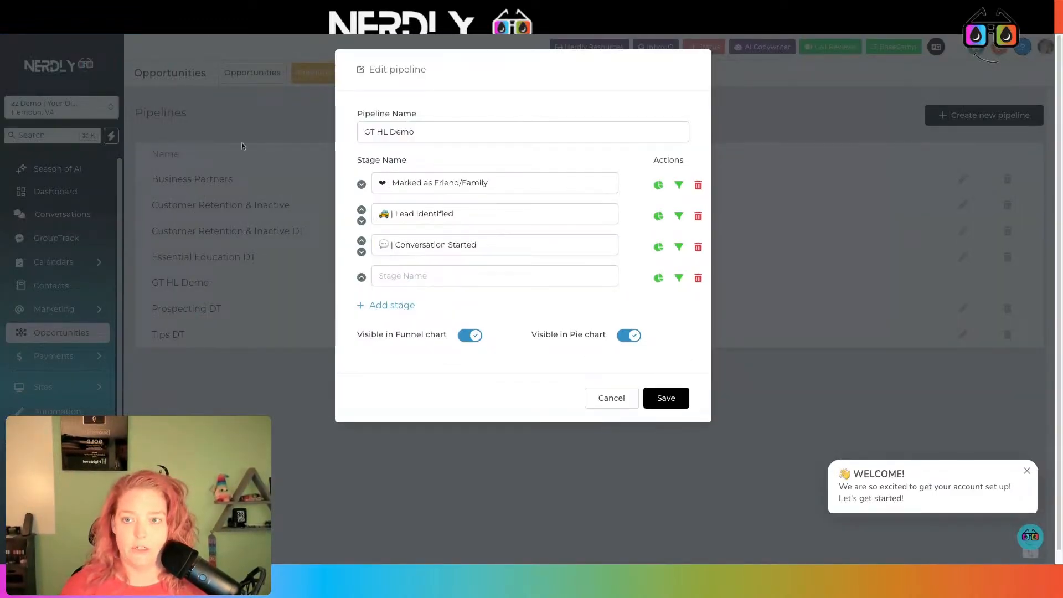
{"action": "left_click", "coordinate": [157, 31]}
{"action": "left_click", "coordinate": [385, 396]}
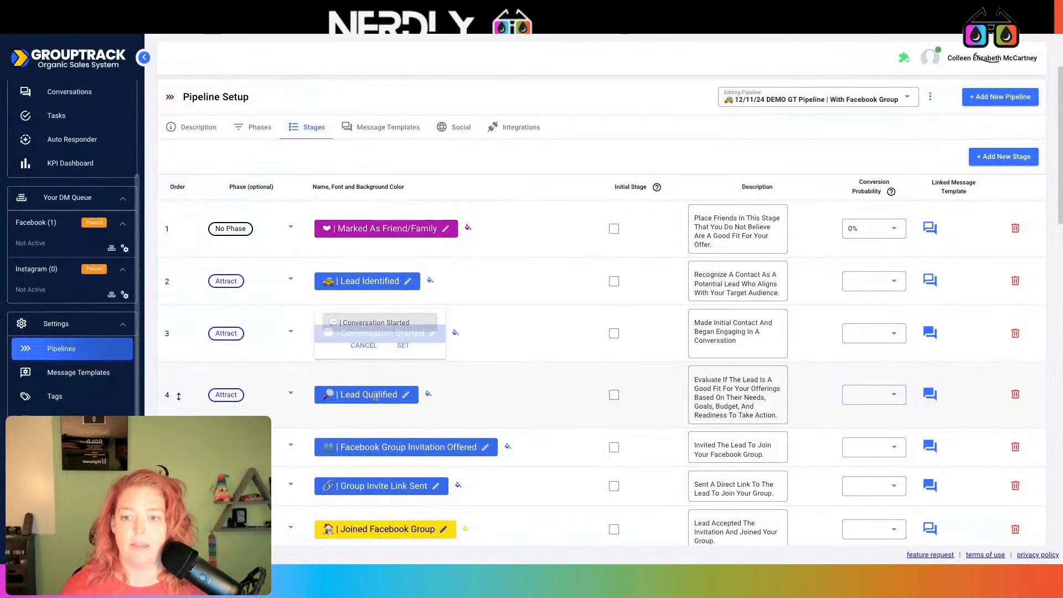
{"action": "key", "text": "super+a"}
{"action": "key", "text": "super+c"}
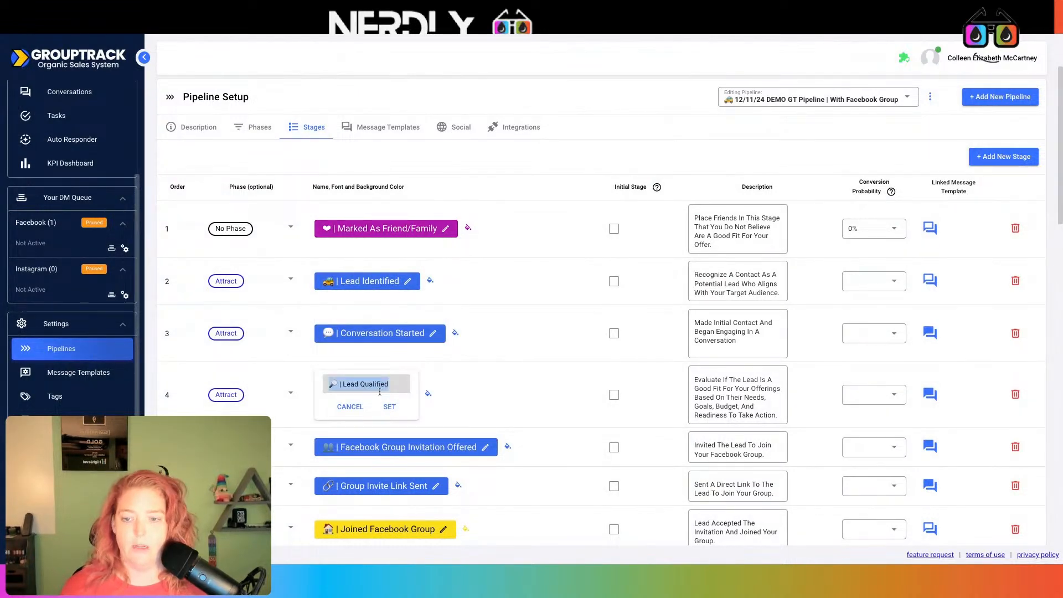
{"action": "left_click", "coordinate": [268, 35]}
{"action": "left_click", "coordinate": [413, 275]}
{"action": "key", "text": "super+v"}
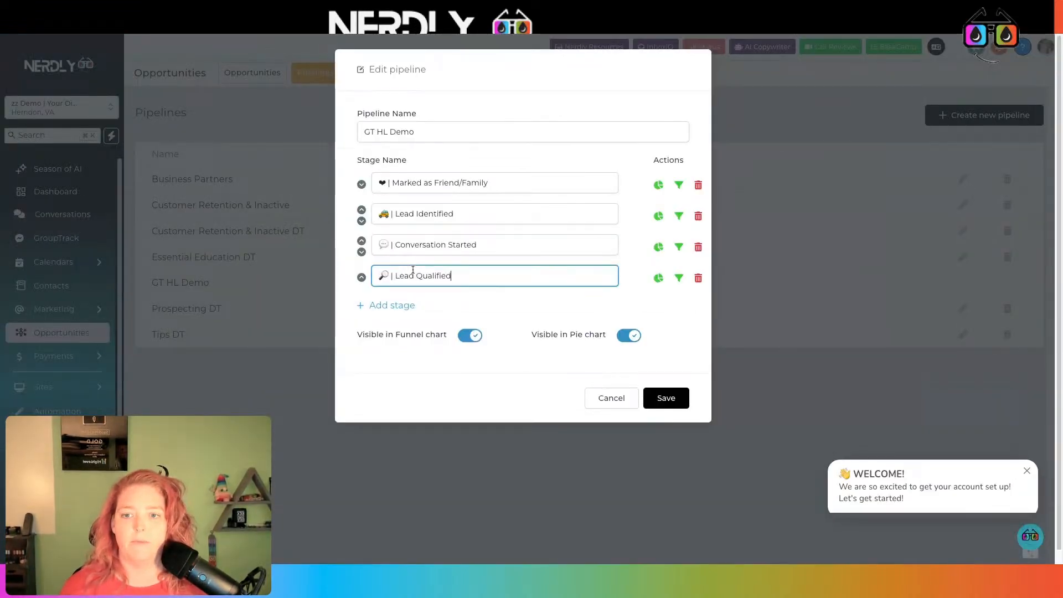
- Add a fifth stage row and copy GroupTrack's Facebook Group Invitation Offered stage name
{"action": "left_click", "coordinate": [409, 306]}
{"action": "left_click", "coordinate": [184, 34]}
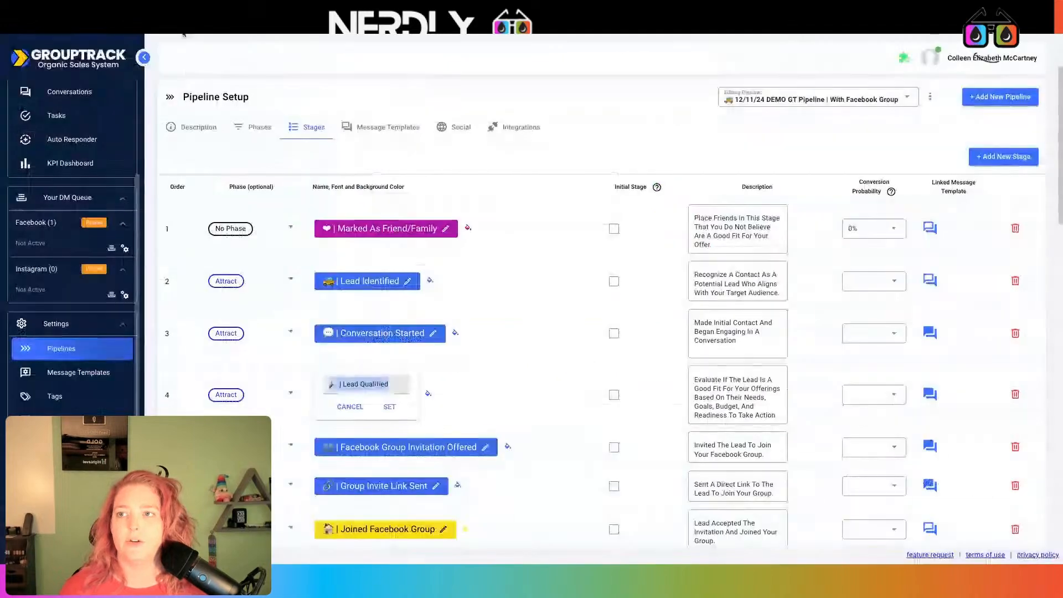
{"action": "scroll", "coordinate": [459, 365], "scroll_direction": "down", "scroll_amount": 3}
{"action": "left_click", "coordinate": [459, 371]}
{"action": "key", "text": "super+c"}
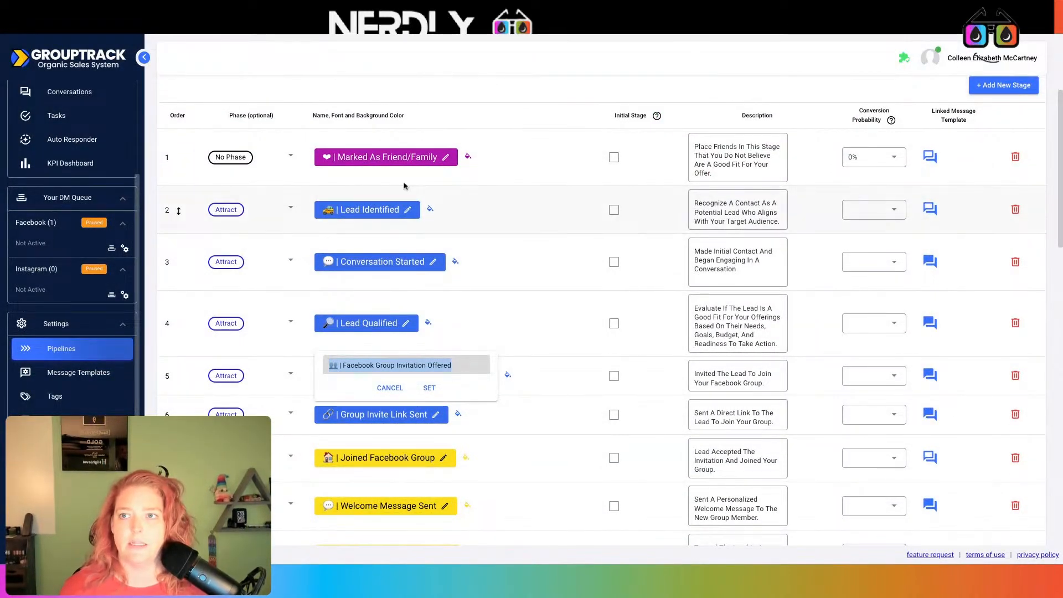
- Add Facebook Group Invitation Offered and Group Invite Link Sent as the fifth and sixth stages
{"action": "left_click", "coordinate": [184, 25]}
{"action": "key", "text": "super+v"}
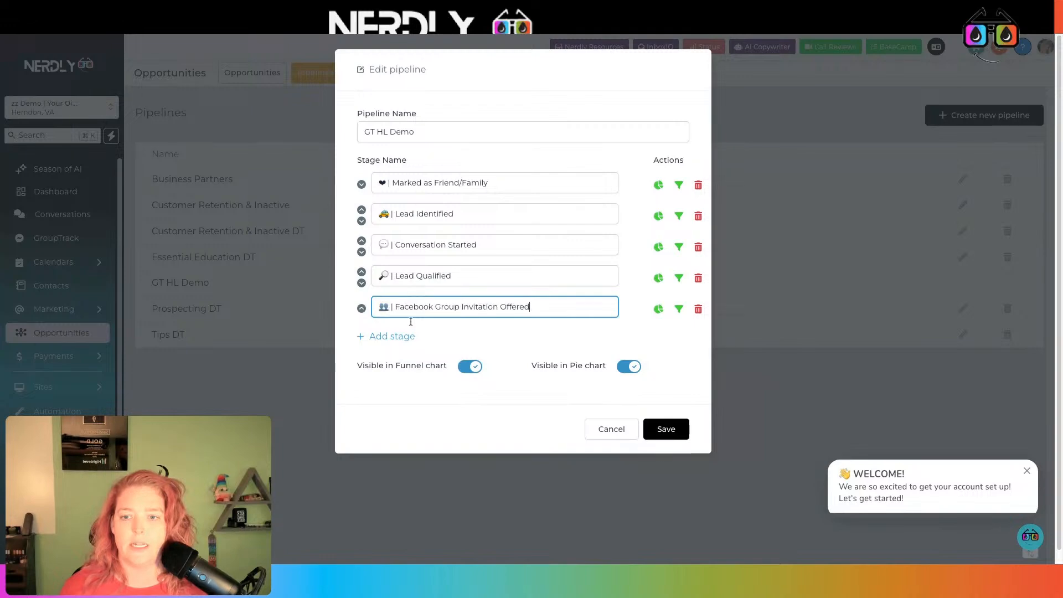
{"action": "left_click", "coordinate": [405, 335]}
{"action": "left_click", "coordinate": [166, 33]}
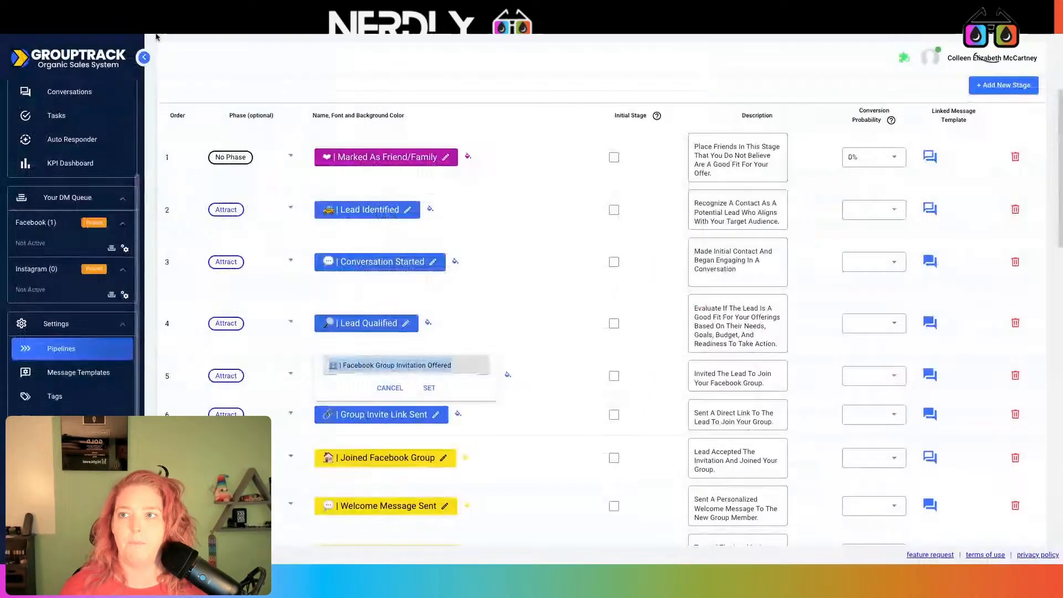
{"action": "left_click", "coordinate": [389, 414]}
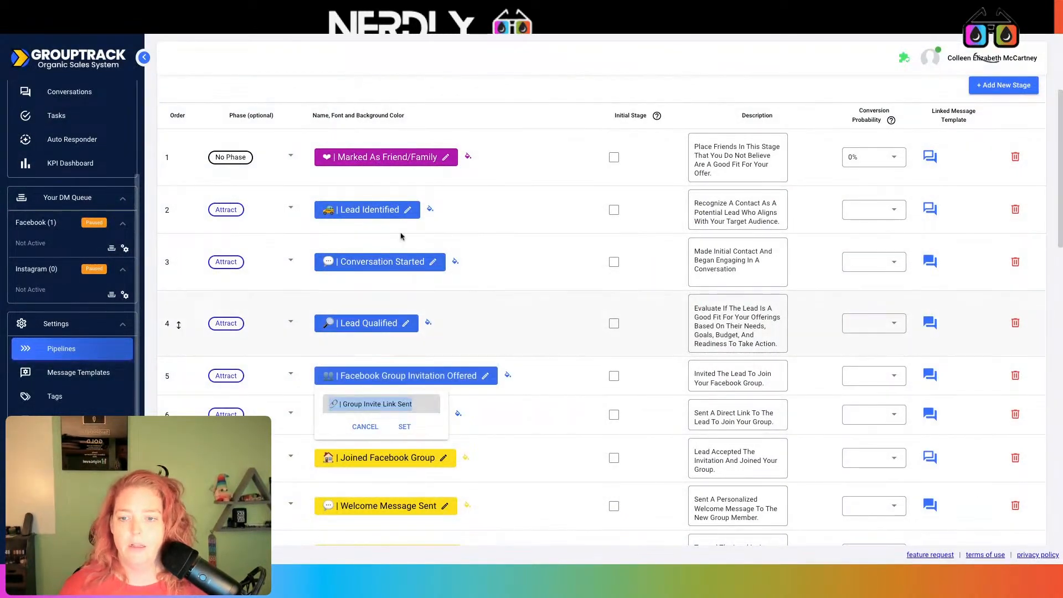
{"action": "left_click", "coordinate": [353, 28]}
{"action": "left_click", "coordinate": [428, 330]}
{"action": "type", "text": "🔗 | Group Invite Link Sent"}
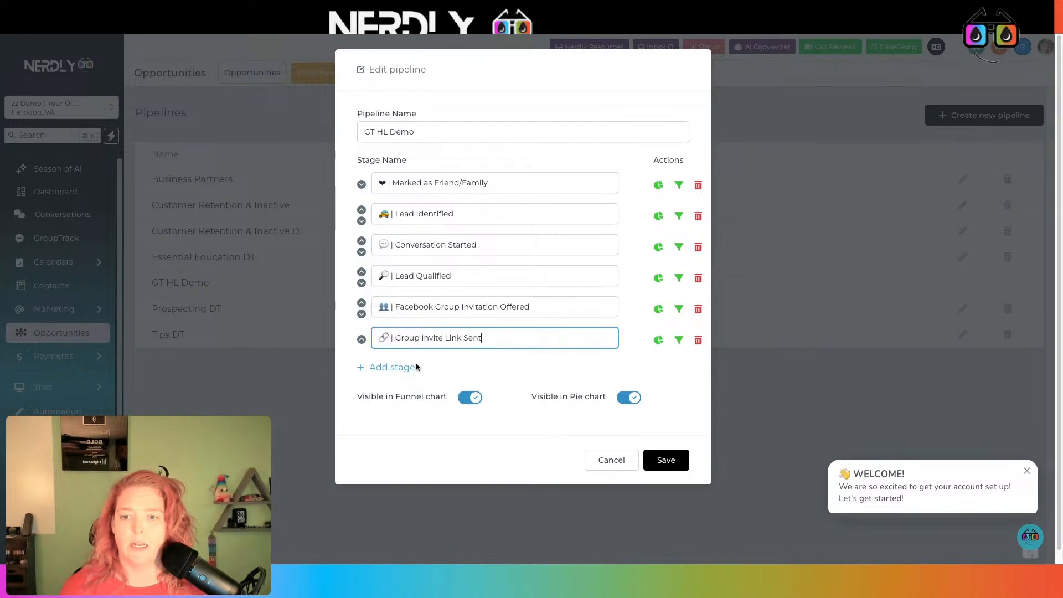
- Add a seventh stage named 🏠 | Joined Facebook Group, copied from GroupTrack
{"action": "left_click", "coordinate": [413, 367]}
{"action": "left_click", "coordinate": [171, 33]}
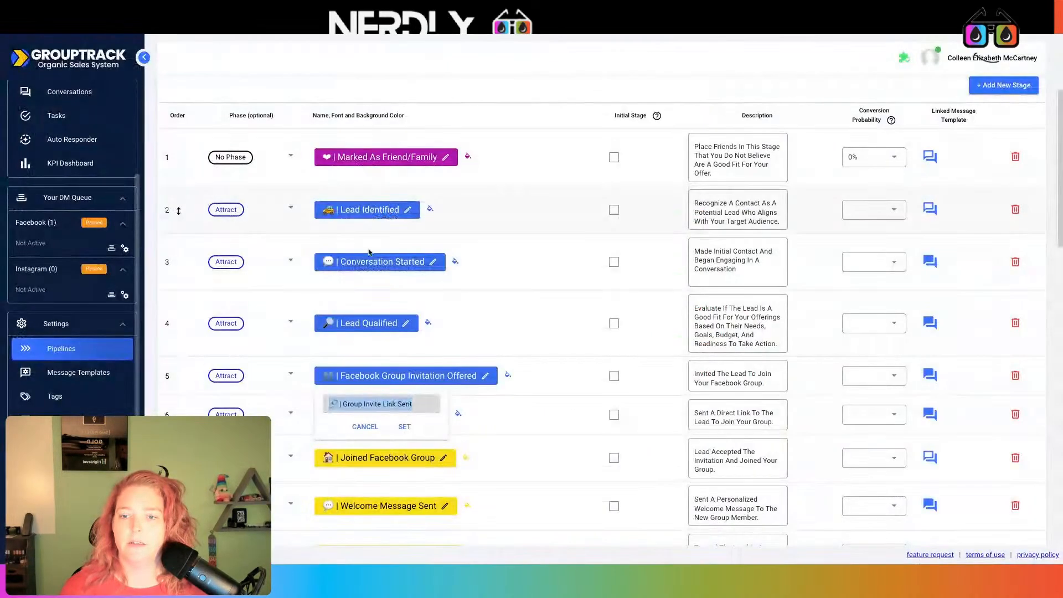
{"action": "left_click", "coordinate": [396, 470]}
{"action": "left_click", "coordinate": [392, 456]}
{"action": "triple_click", "coordinate": [392, 451]}
{"action": "key", "text": "ctrl+c"}
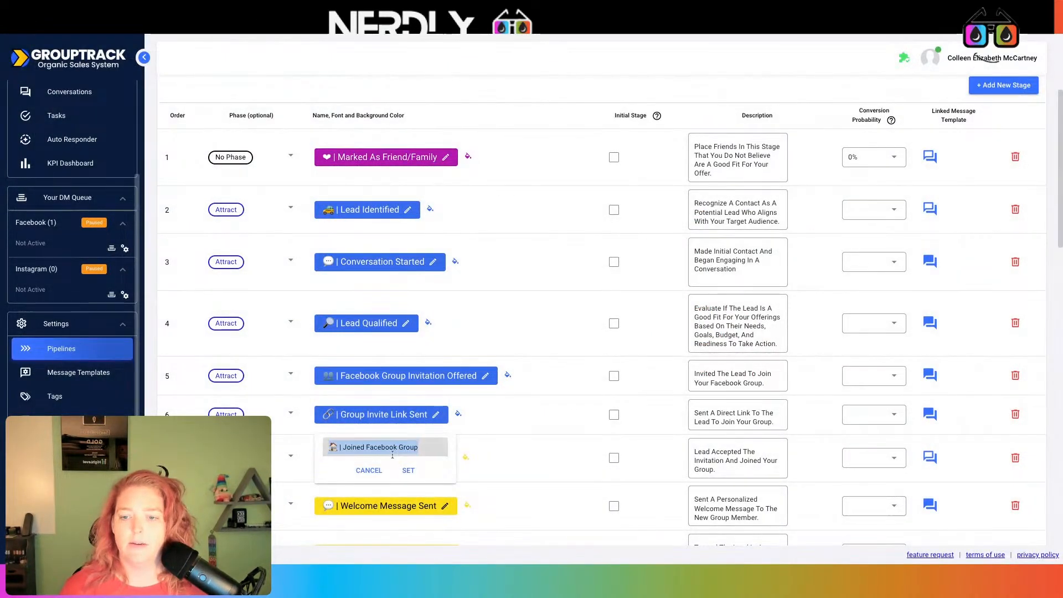
{"action": "left_click", "coordinate": [354, 30]}
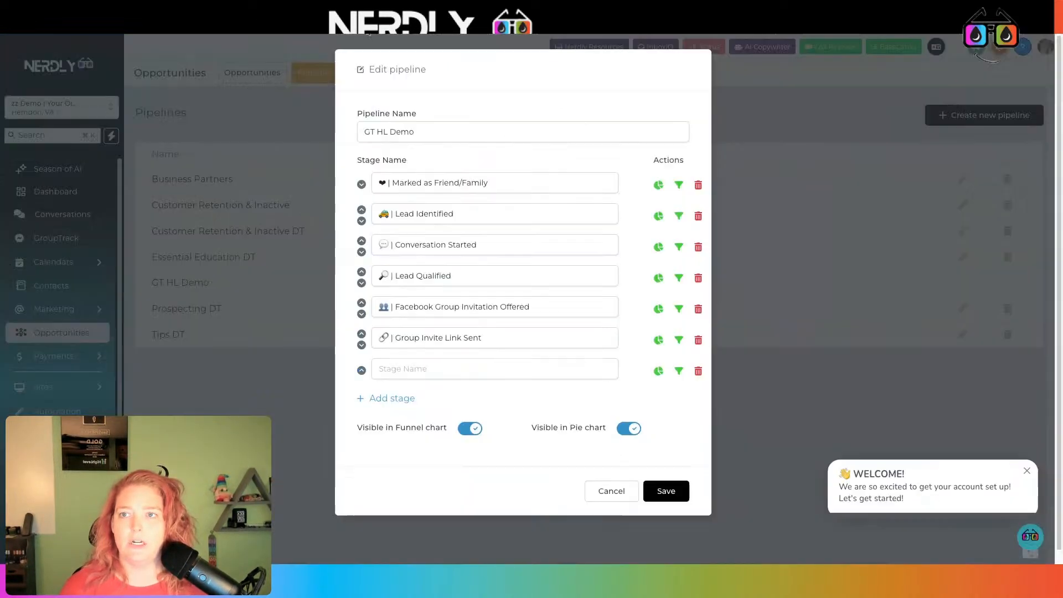
{"action": "left_click", "coordinate": [416, 369]}
{"action": "key", "text": "ctrl+v"}
- Close GroupTrack's Joined Facebook Group name editor and compare both pipelines
{"action": "left_click", "coordinate": [172, 33]}
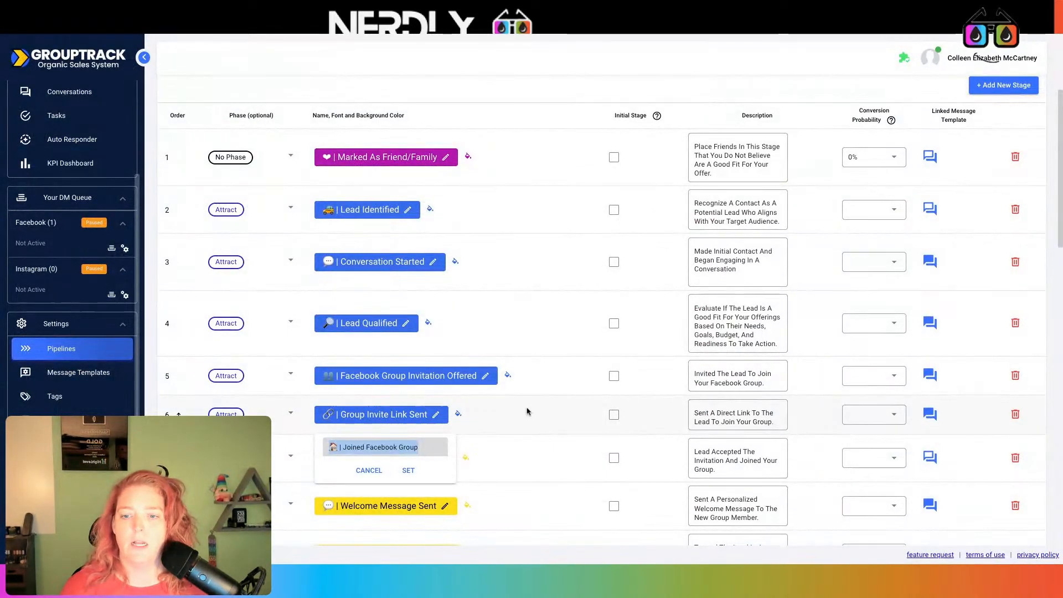
{"action": "left_click", "coordinate": [514, 425]}
{"action": "left_click", "coordinate": [381, 456]}
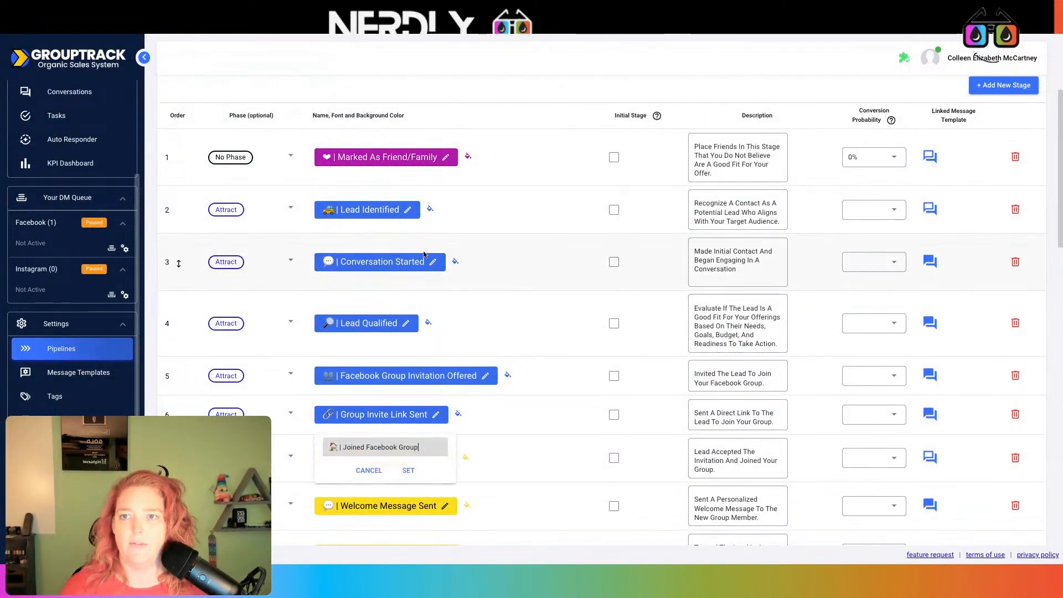
{"action": "left_click", "coordinate": [354, 29]}
{"action": "left_click", "coordinate": [171, 30]}
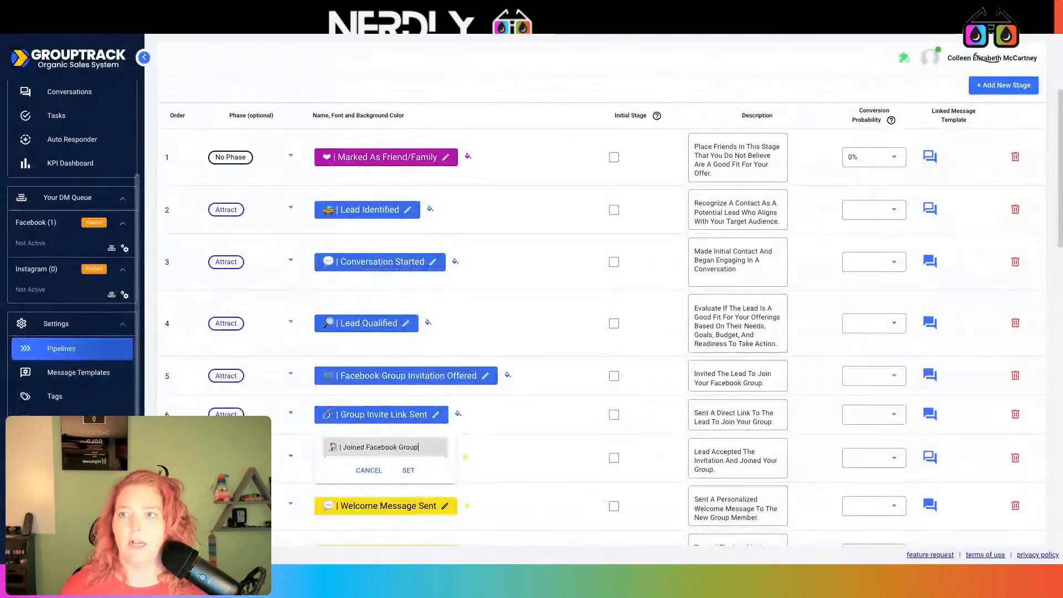
- Add the Welcome Message Sent and Tagged in Welcome Post stages from GroupTrack
{"action": "scroll", "coordinate": [475, 244], "scroll_direction": "down", "scroll_amount": 1}
{"action": "left_click", "coordinate": [529, 390]}
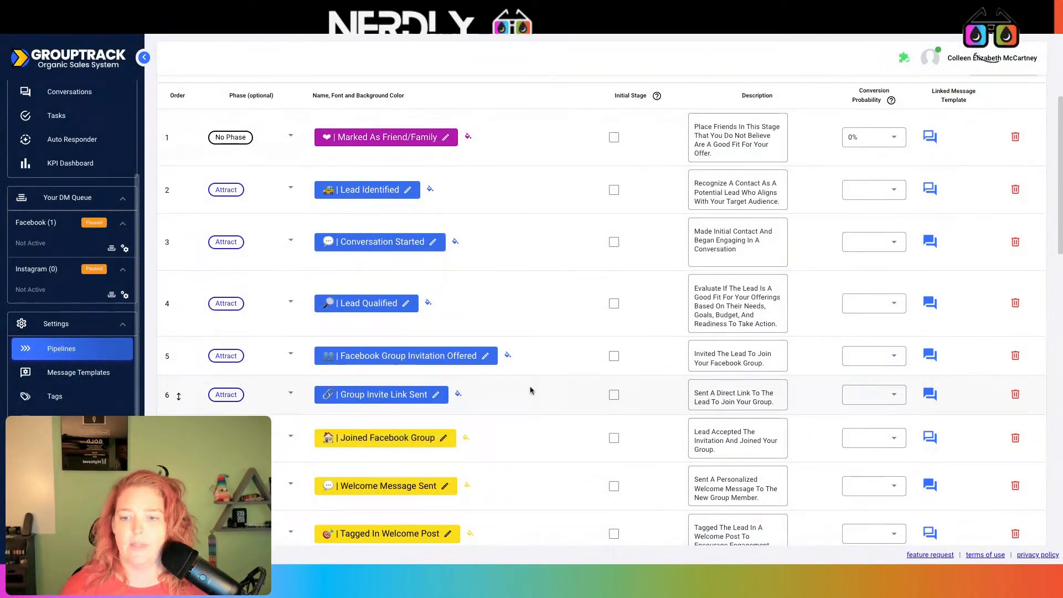
{"action": "left_click", "coordinate": [384, 487]}
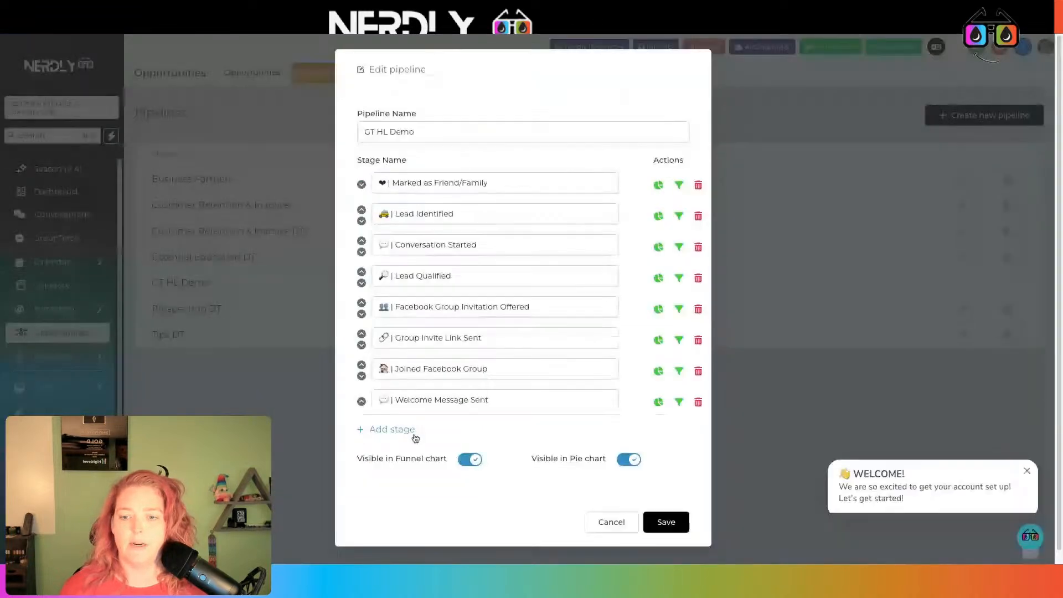
{"action": "left_click", "coordinate": [410, 431]}
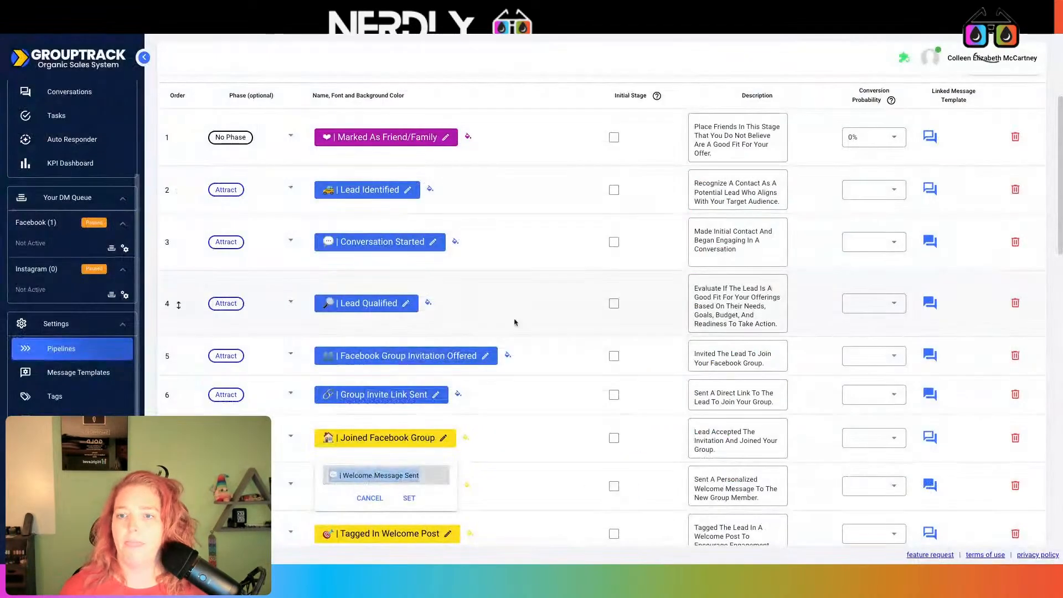
{"action": "scroll", "coordinate": [511, 404], "scroll_direction": "down", "scroll_amount": 1}
{"action": "left_click", "coordinate": [511, 404]}
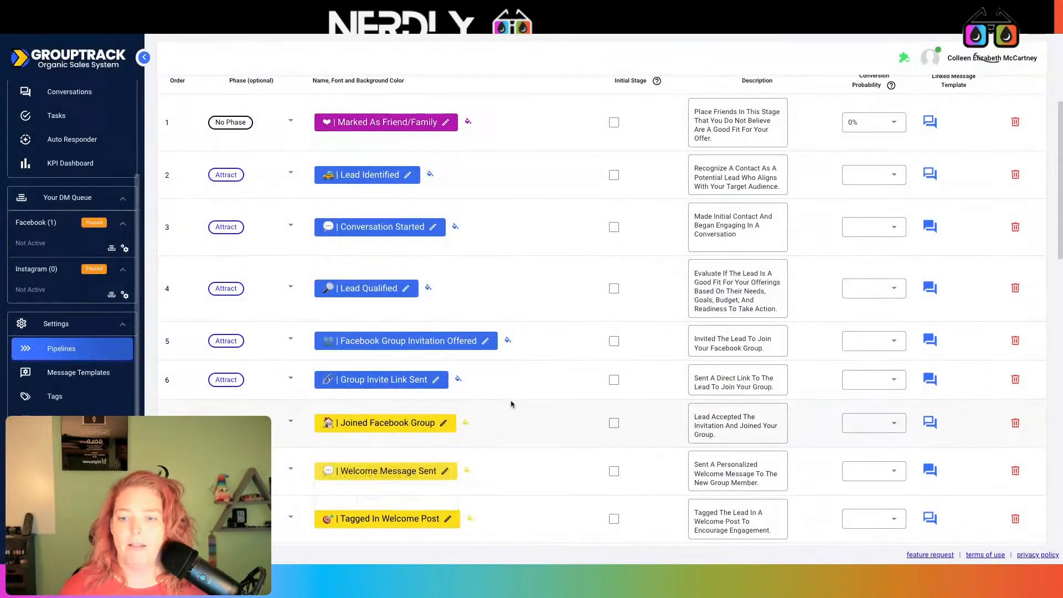
{"action": "left_click", "coordinate": [412, 528]}
{"action": "key", "text": "ctrl+c"}
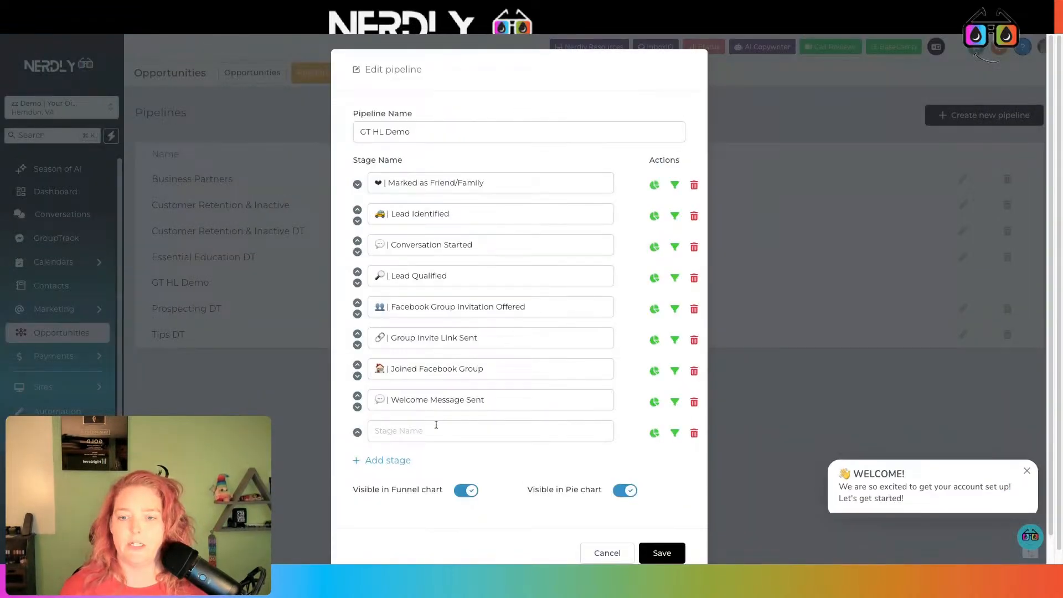
{"action": "left_click", "coordinate": [436, 424]}
{"action": "key", "text": "ctrl+v"}
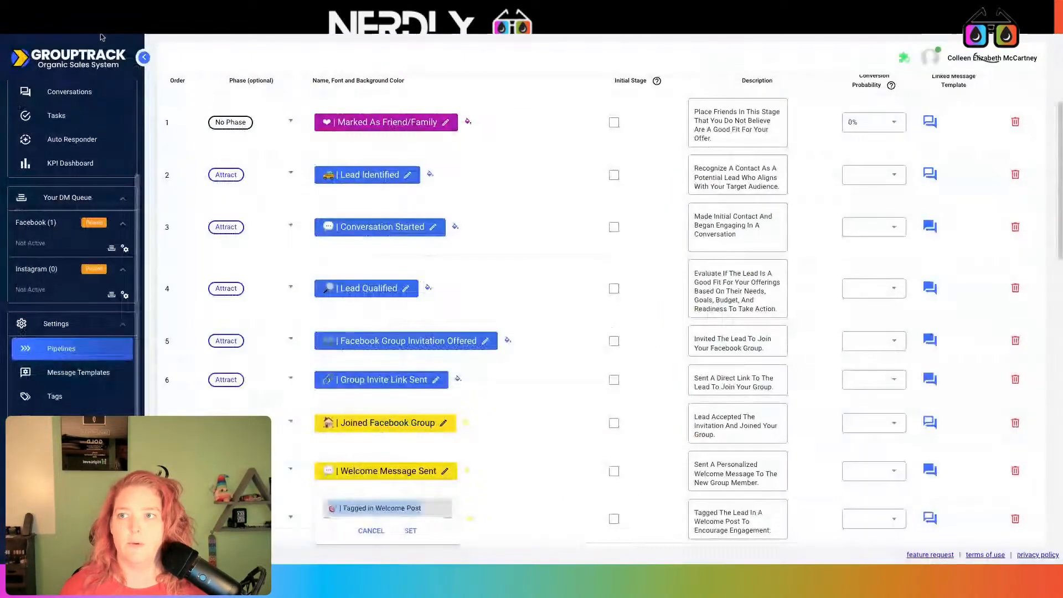
- Add Uncovered Needs as the next GT HL Demo stage
{"action": "scroll", "coordinate": [400, 423], "scroll_direction": "down", "scroll_amount": 3}
{"action": "key", "text": "Escape"}
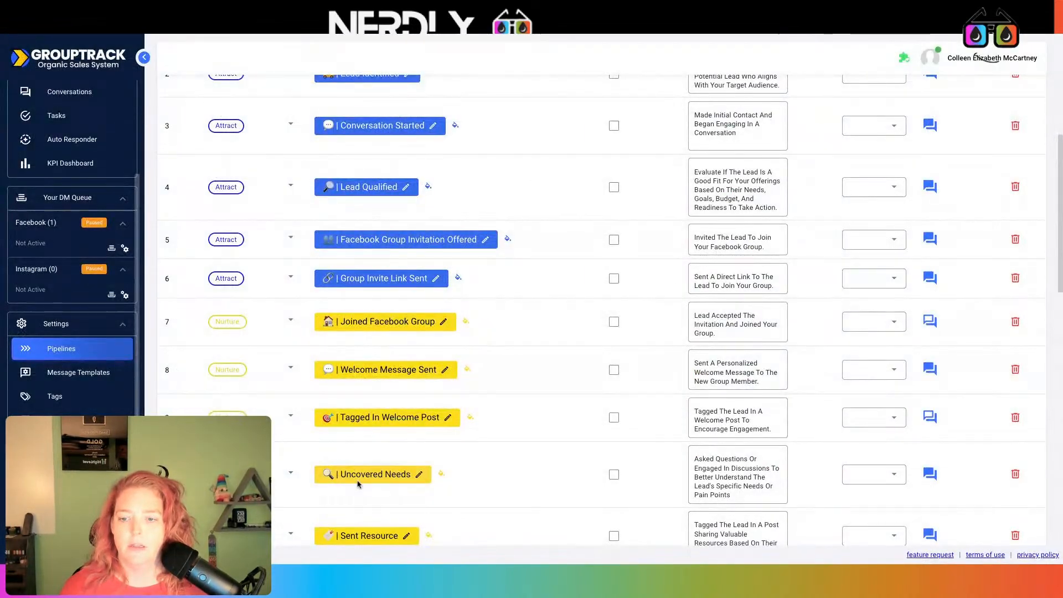
{"action": "left_click", "coordinate": [415, 472]}
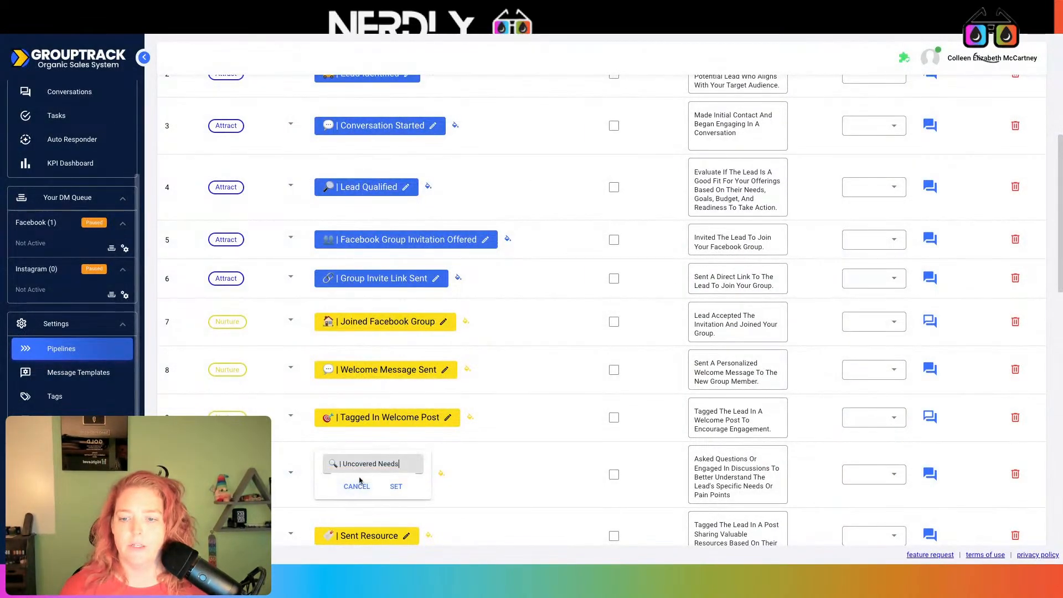
{"action": "key", "text": "ctrl+a"}
{"action": "key", "text": "ctrl+c"}
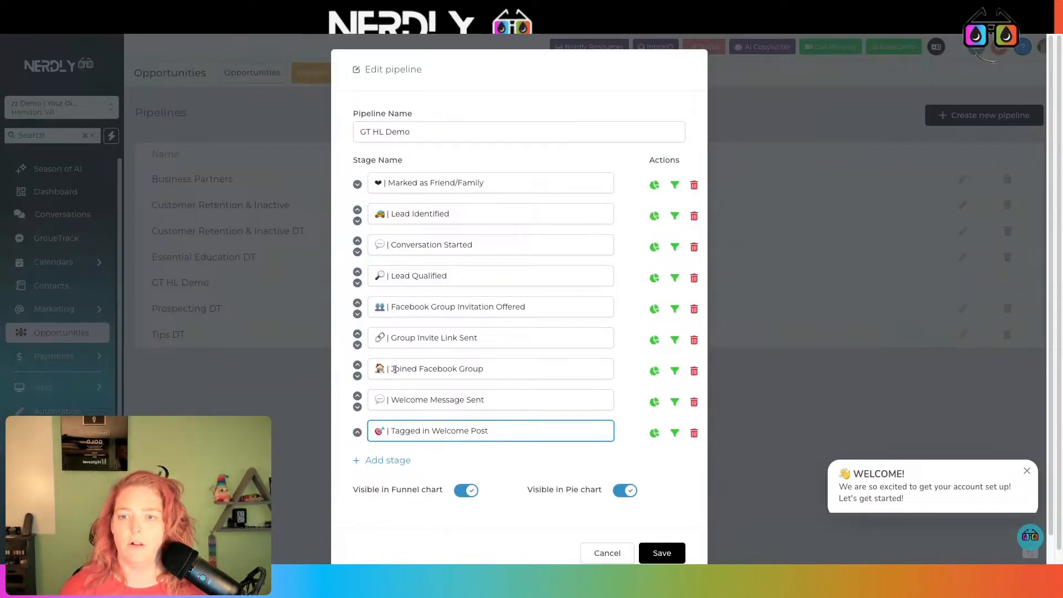
{"action": "left_click", "coordinate": [407, 460]}
{"action": "key", "text": "ctrl+v"}
{"action": "scroll", "coordinate": [409, 471], "scroll_direction": "down", "scroll_amount": 1}
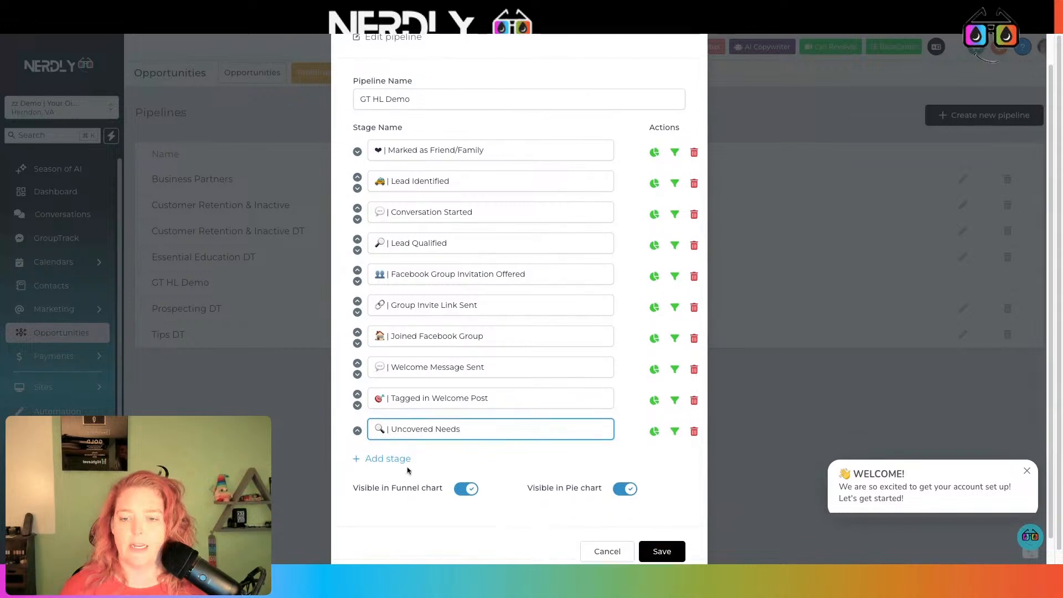
{"action": "left_click", "coordinate": [394, 456]}
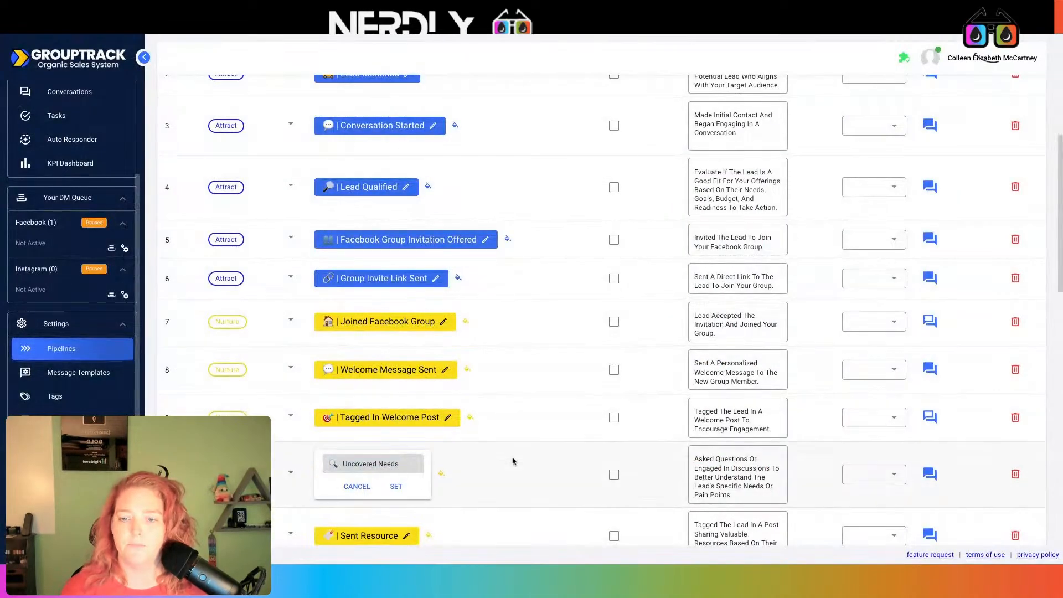
- Add the Sent Resource and Followed Up on Resource stages
{"action": "left_click", "coordinate": [392, 486]}
{"action": "left_click", "coordinate": [360, 536]}
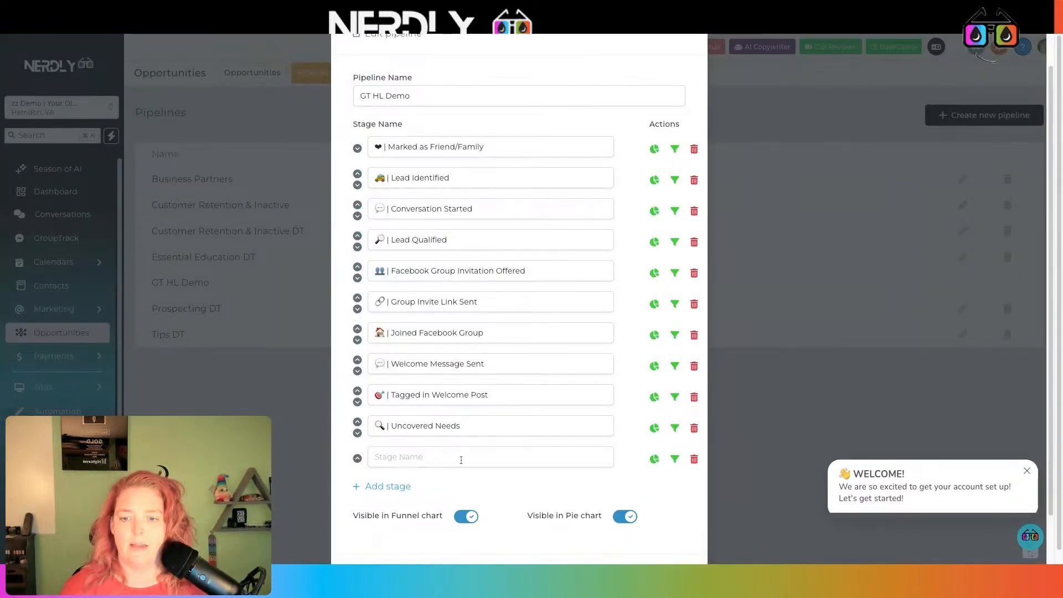
{"action": "left_click", "coordinate": [462, 460]}
{"action": "type", "text": "🍼 | Sent Resource"}
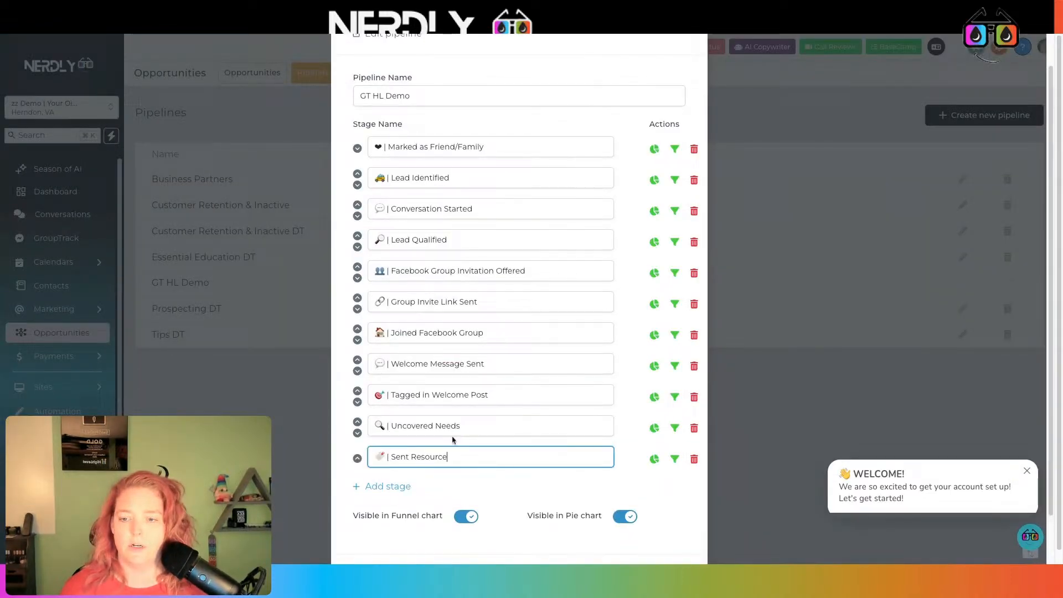
{"action": "left_click", "coordinate": [399, 486]}
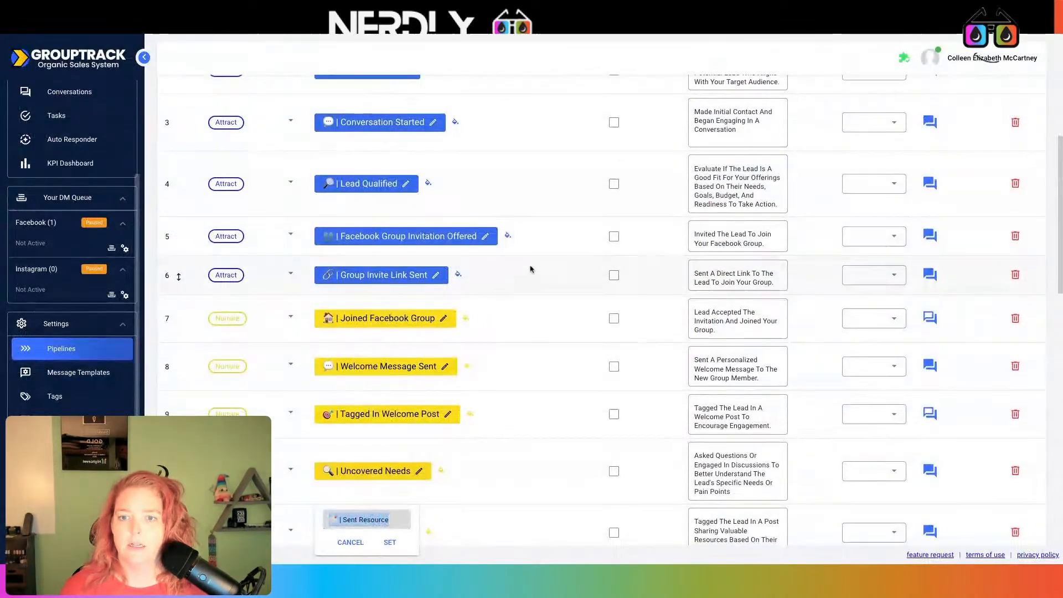
{"action": "scroll", "coordinate": [529, 355], "scroll_direction": "down", "scroll_amount": 1}
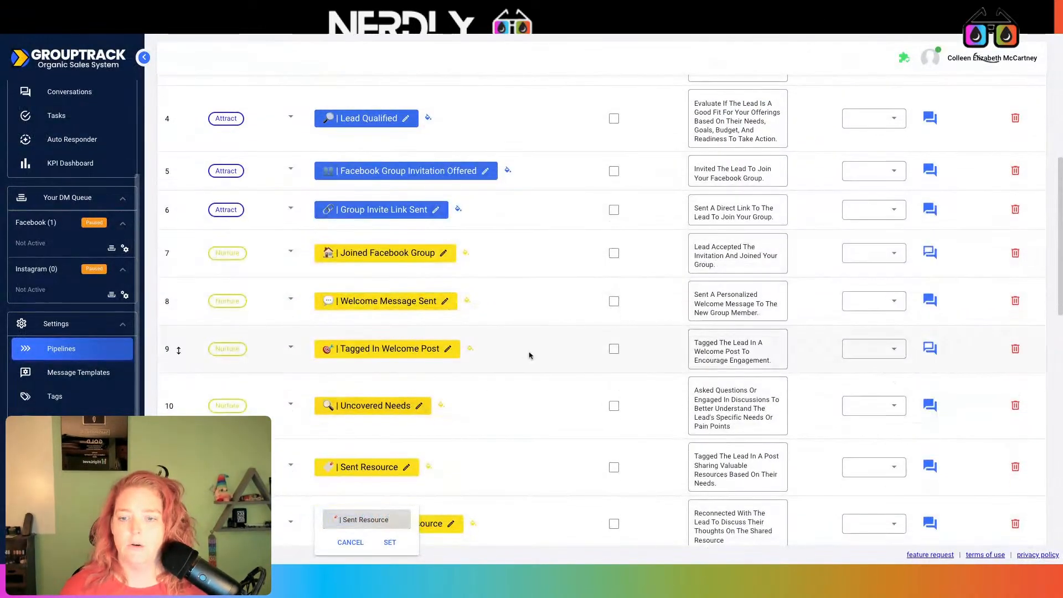
{"action": "left_click", "coordinate": [528, 355]}
{"action": "left_click", "coordinate": [386, 528]}
{"action": "key", "text": "ctrl+c"}
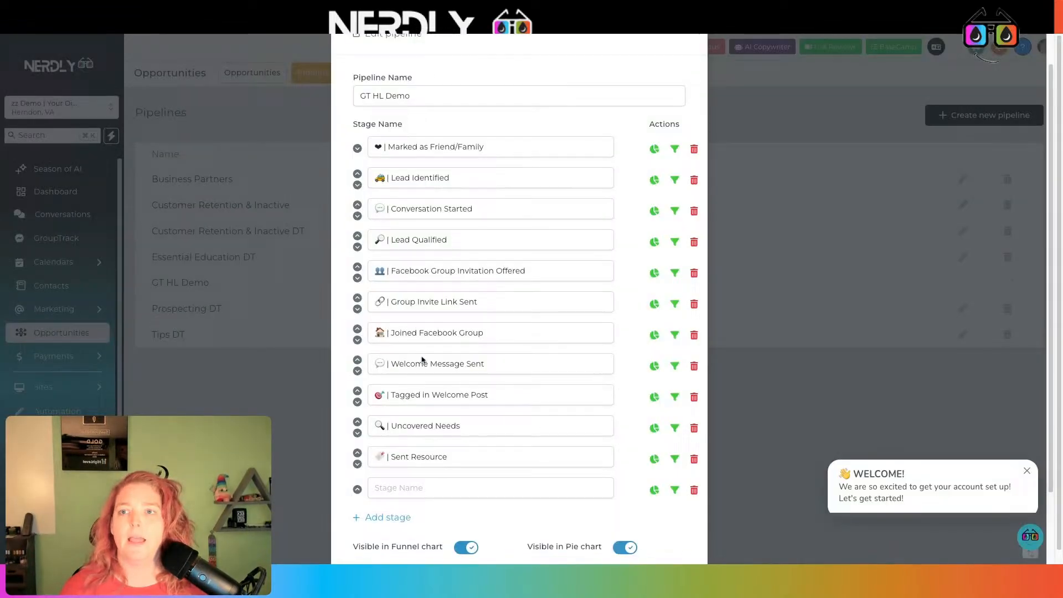
{"action": "left_click", "coordinate": [399, 488]}
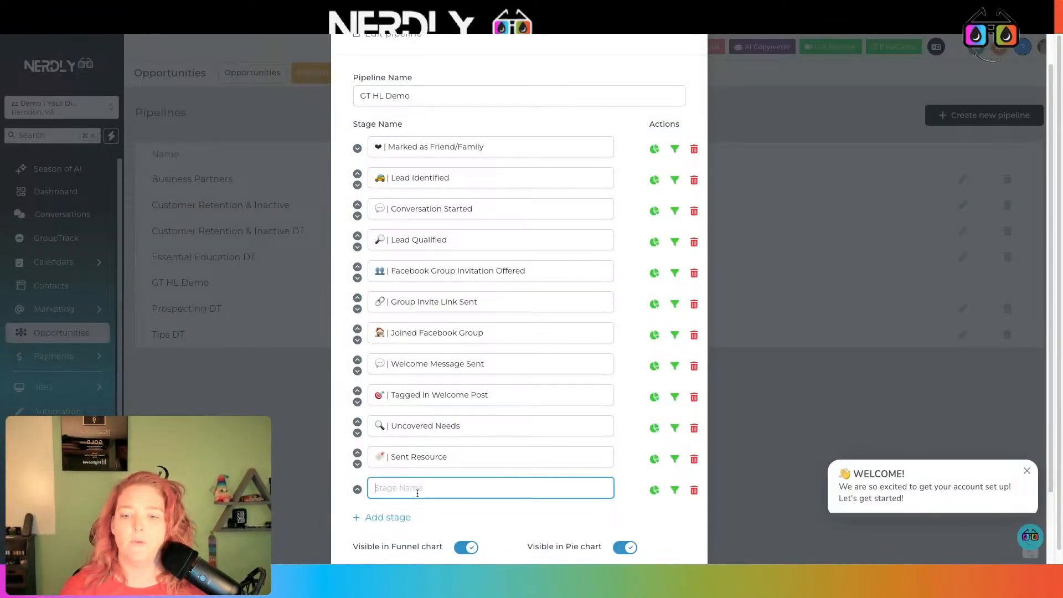
{"action": "key", "text": "ctrl+v"}
{"action": "left_click", "coordinate": [398, 515]}
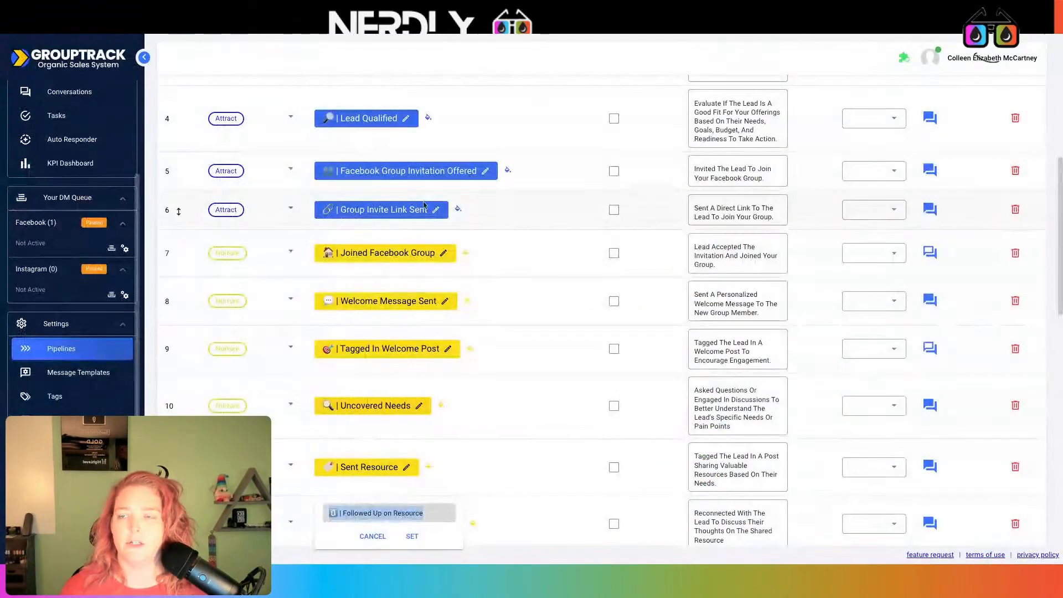
- Add Sales Conversation Started as the last stage and save the 13-stage pipeline
{"action": "scroll", "coordinate": [515, 332], "scroll_direction": "down", "scroll_amount": 3}
{"action": "left_click", "coordinate": [515, 382]}
{"action": "left_click", "coordinate": [387, 467]}
{"action": "key", "text": "ctrl+c"}
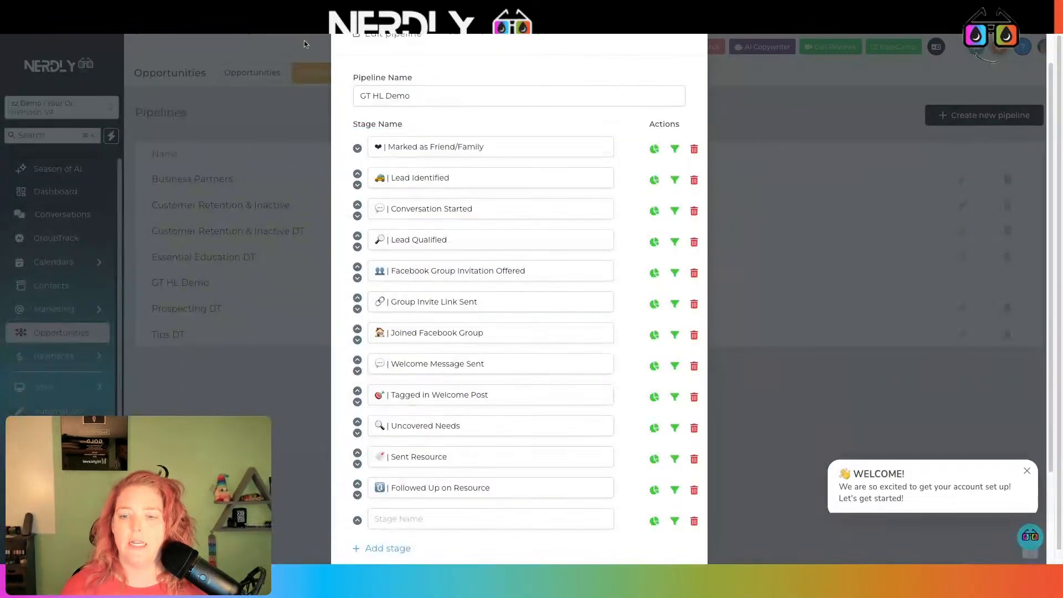
{"action": "left_click", "coordinate": [443, 519]}
{"action": "key", "text": "ctrl+v"}
{"action": "scroll", "coordinate": [554, 498], "scroll_direction": "down", "scroll_amount": 3}
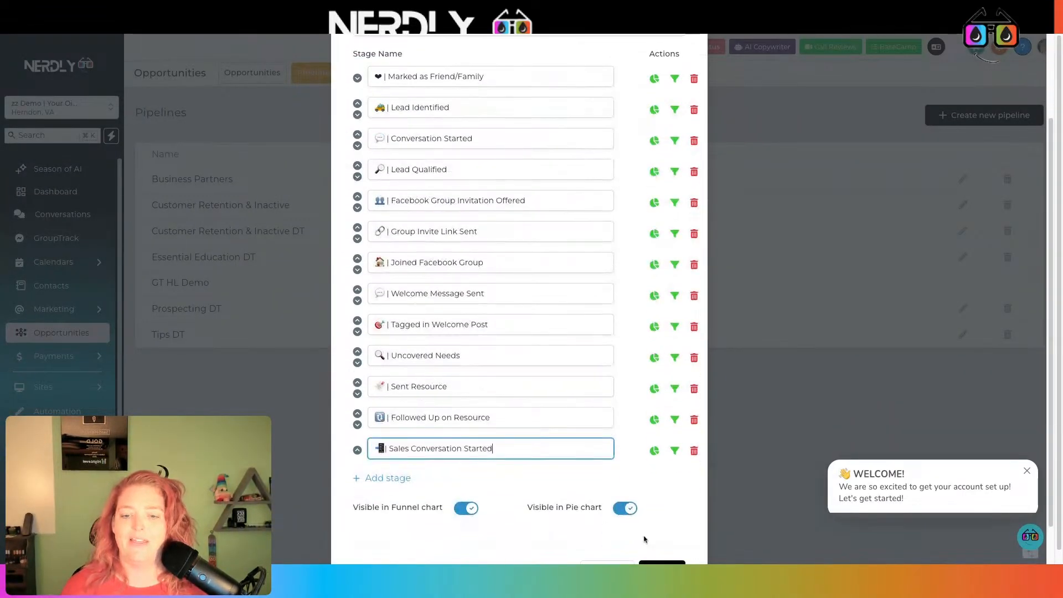
{"action": "scroll", "coordinate": [643, 536], "scroll_direction": "down", "scroll_amount": 2}
{"action": "left_click", "coordinate": [673, 536]}
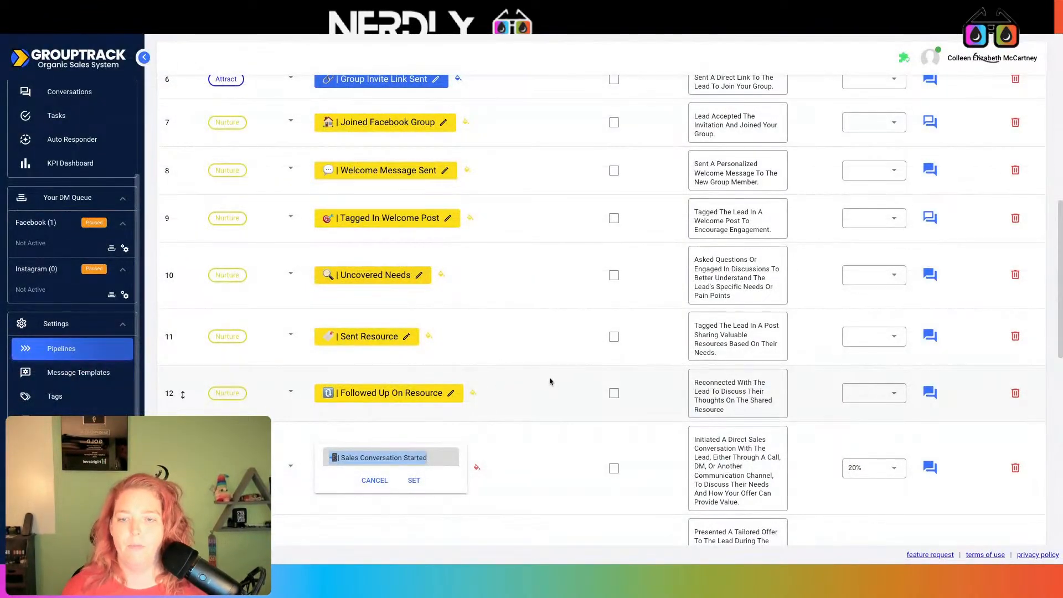
{"action": "scroll", "coordinate": [551, 379], "scroll_direction": "up", "scroll_amount": 5}
- Add a GroupTrack integration via Demo with Your Oil Tools, verify it, and choose GT HL Demo
{"action": "left_click", "coordinate": [506, 126]}
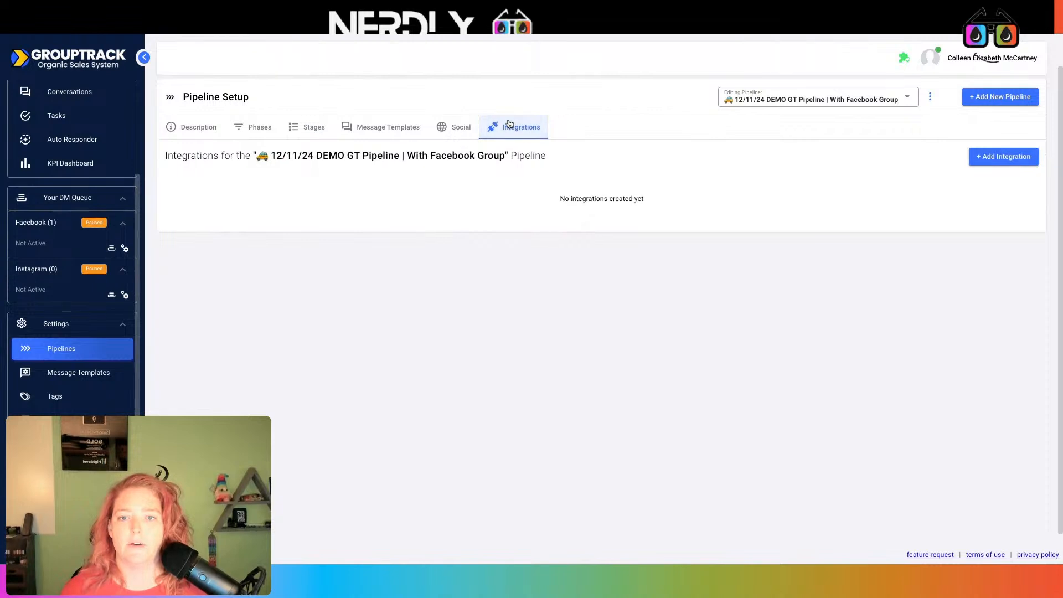
{"action": "left_click", "coordinate": [999, 159]}
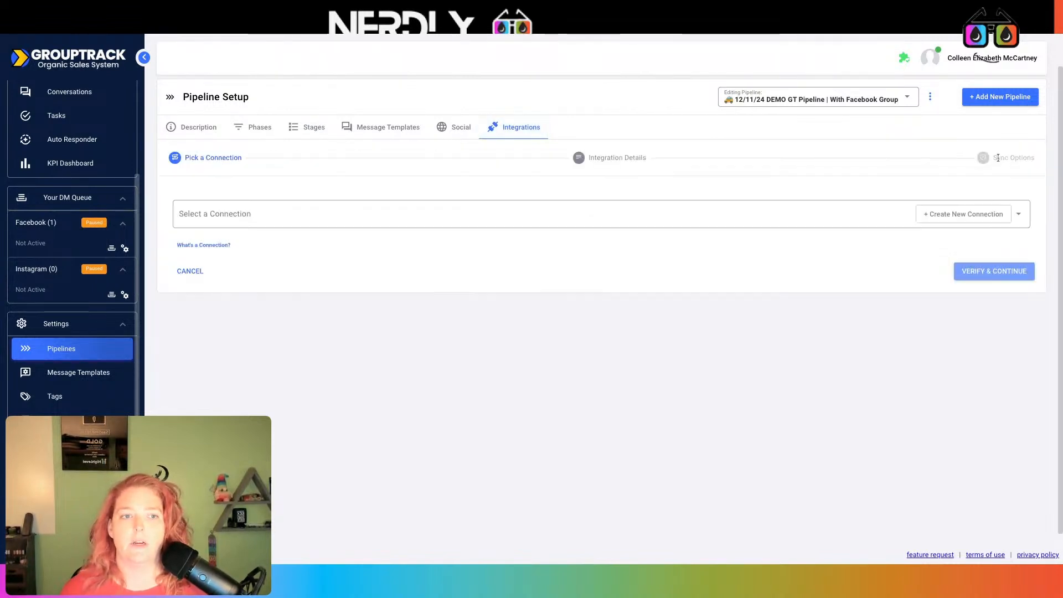
{"action": "left_click", "coordinate": [1019, 217]}
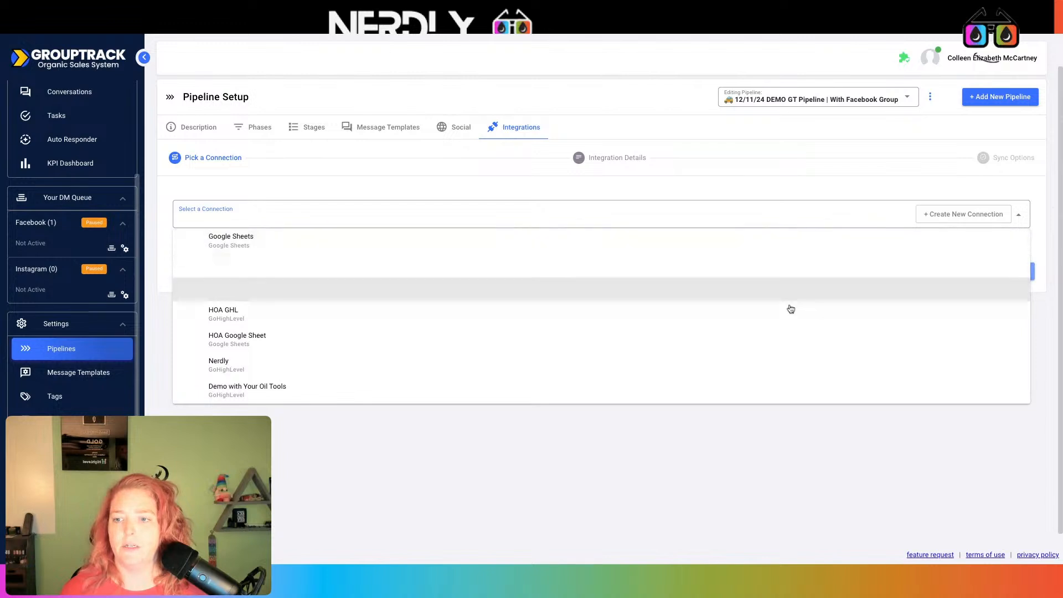
{"action": "left_click", "coordinate": [340, 391]}
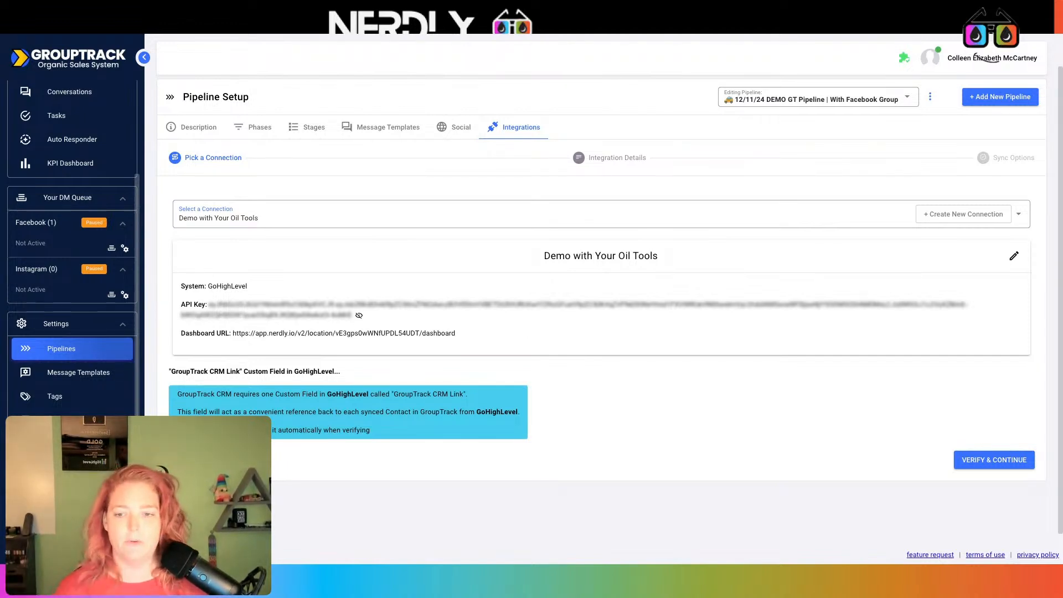
{"action": "left_click", "coordinate": [976, 460]}
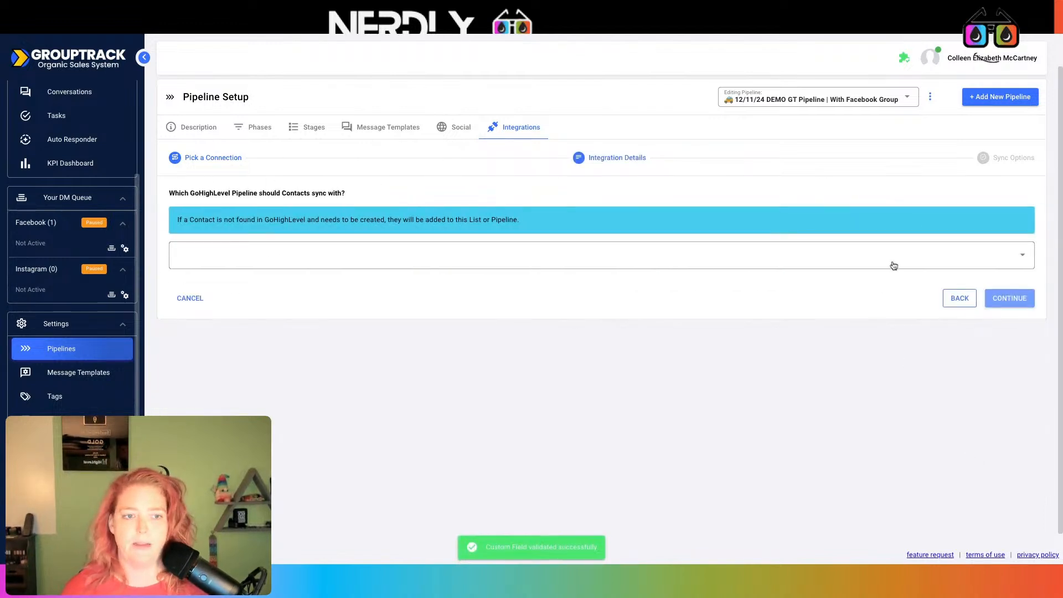
{"action": "left_click", "coordinate": [893, 265]}
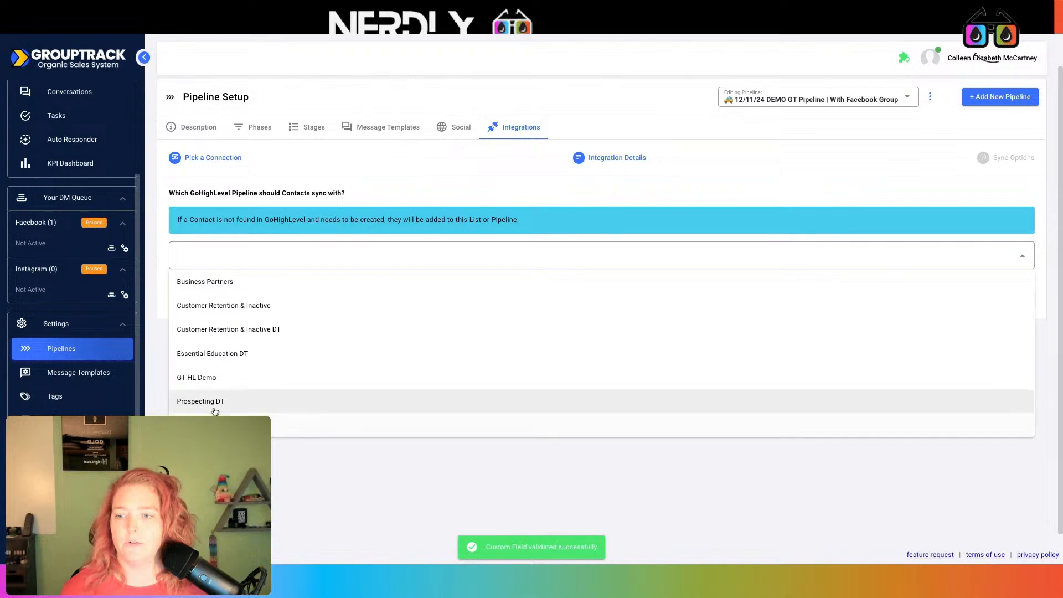
{"action": "left_click", "coordinate": [215, 378]}
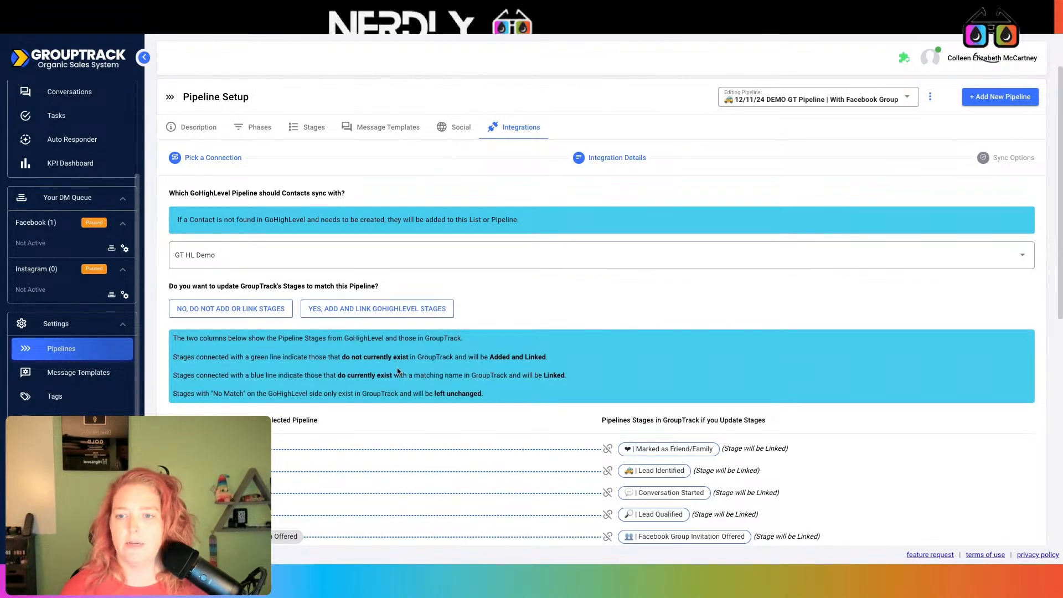
- Scroll through the GT HL Demo stage mapping preview showing thirteen linked stages
{"action": "scroll", "coordinate": [450, 354], "scroll_direction": "down", "scroll_amount": 2}
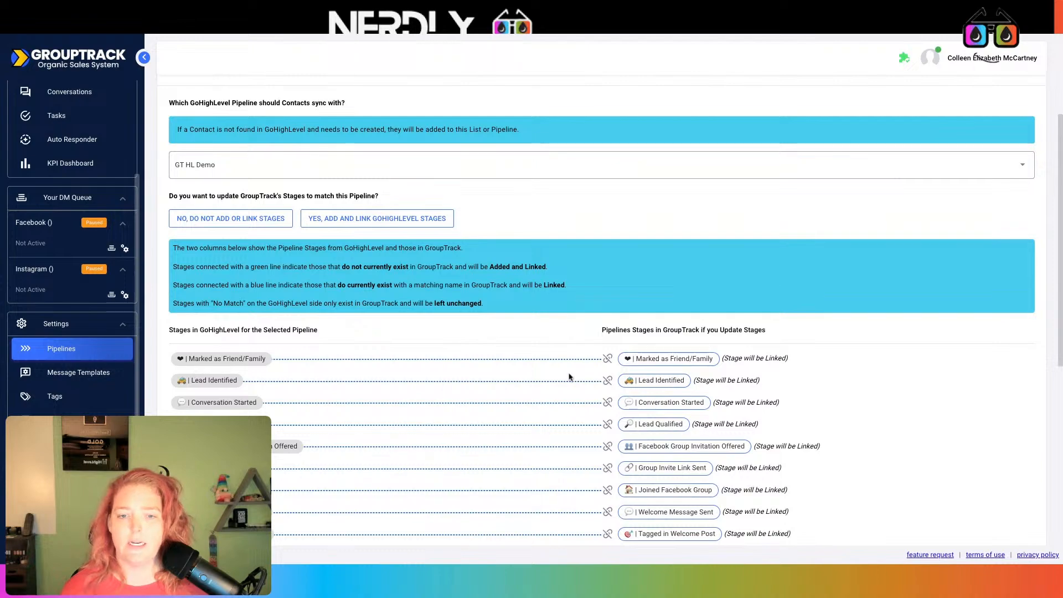
{"action": "scroll", "coordinate": [576, 371], "scroll_direction": "down", "scroll_amount": 5}
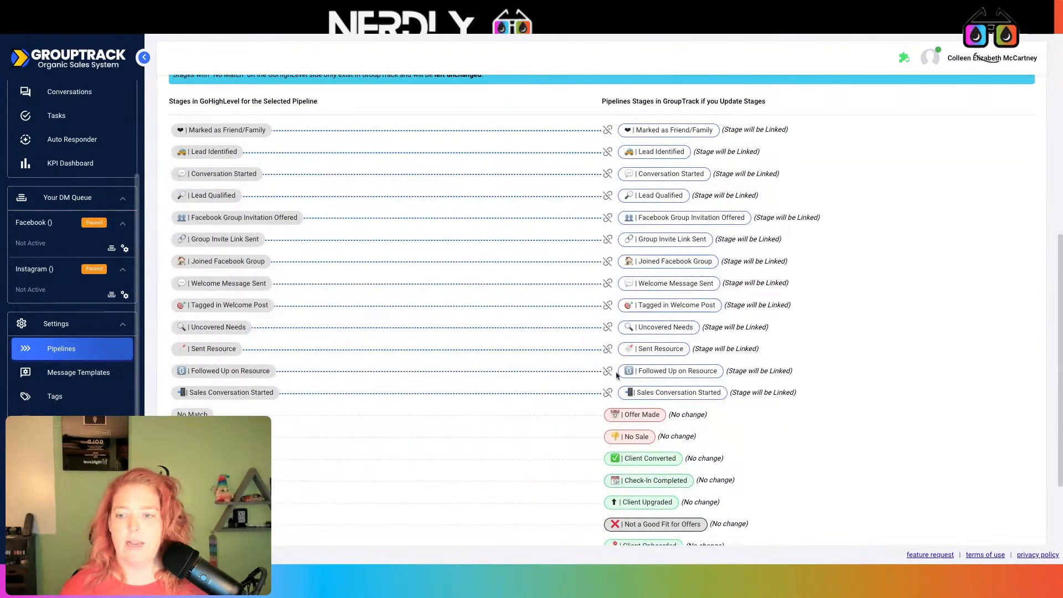
{"action": "scroll", "coordinate": [616, 376], "scroll_direction": "down", "scroll_amount": 3}
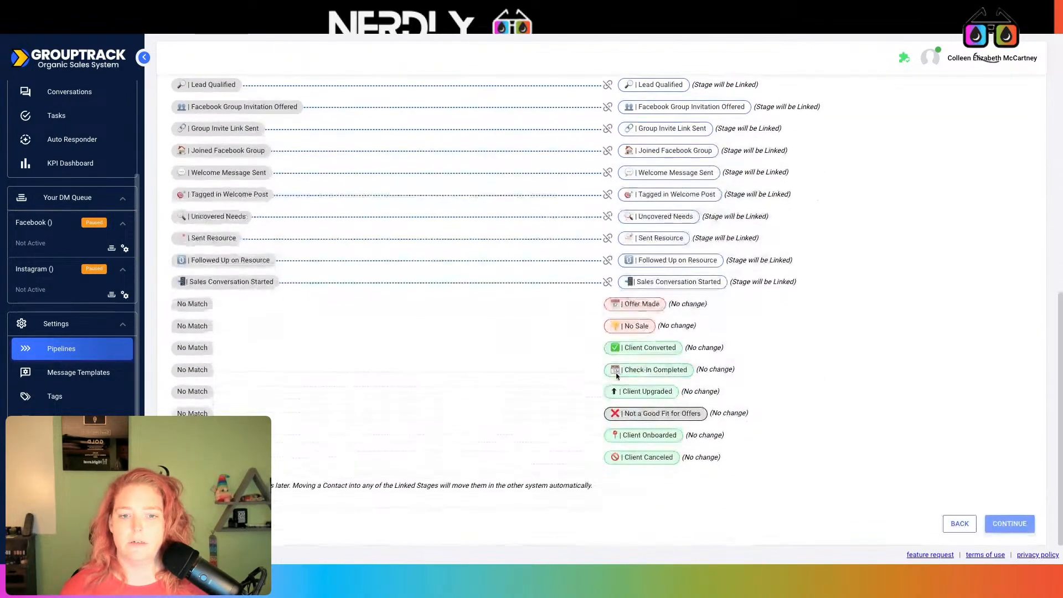
{"action": "scroll", "coordinate": [612, 374], "scroll_direction": "up", "scroll_amount": 9}
{"action": "scroll", "coordinate": [611, 374], "scroll_direction": "down", "scroll_amount": 9}
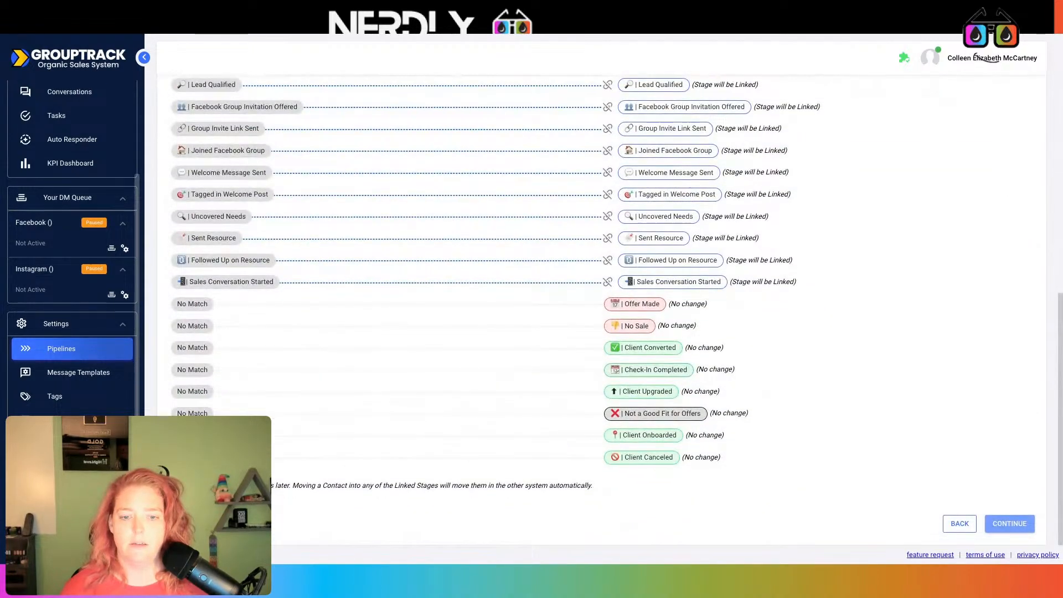
{"action": "scroll", "coordinate": [590, 361], "scroll_direction": "up", "scroll_amount": 9}
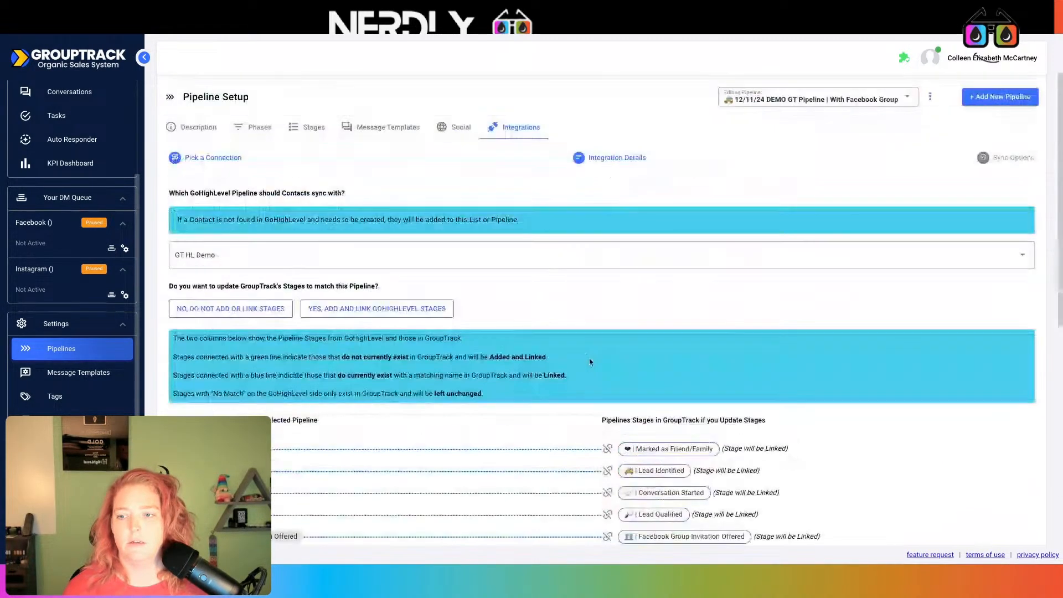
- Review GroupTrack's stages, check GT HL Demo in GoHighLevel, then return to GroupTrack's Integrations tab
{"action": "left_click", "coordinate": [308, 126]}
{"action": "scroll", "coordinate": [532, 345], "scroll_direction": "down", "scroll_amount": 12}
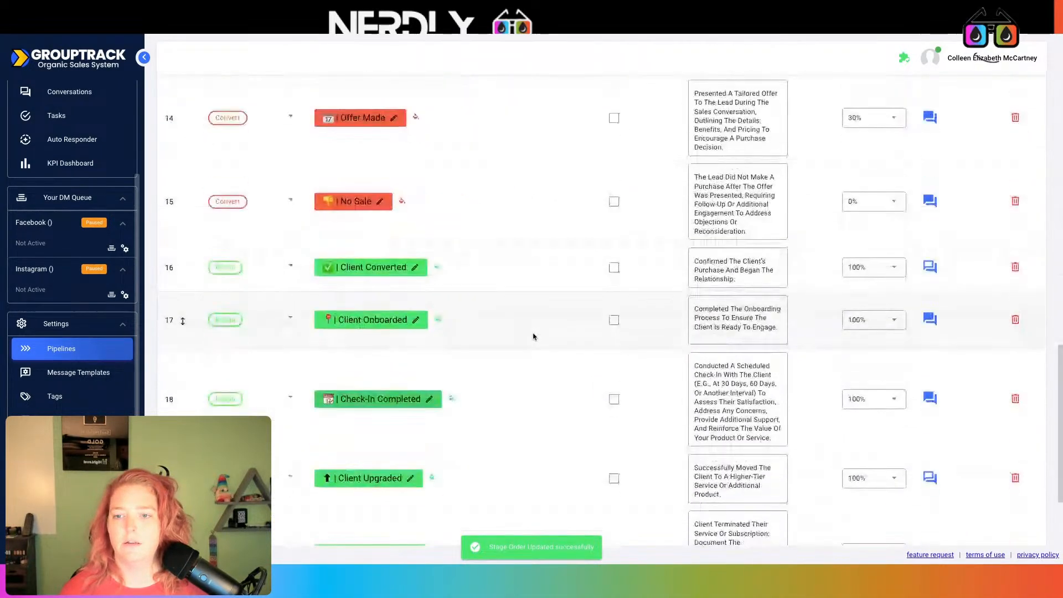
{"action": "scroll", "coordinate": [533, 335], "scroll_direction": "up", "scroll_amount": 6}
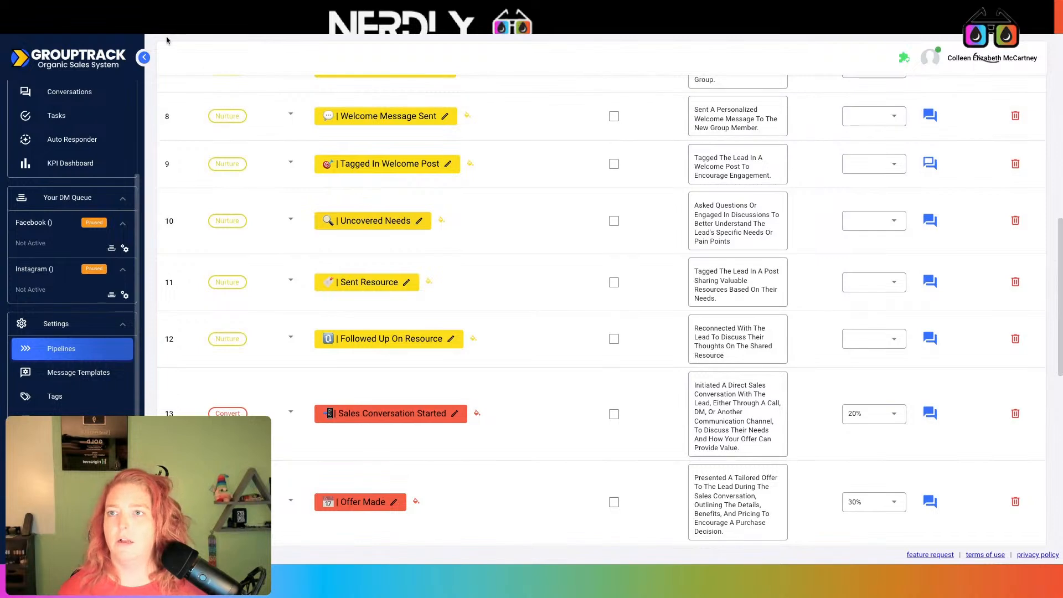
{"action": "left_click", "coordinate": [165, 19]}
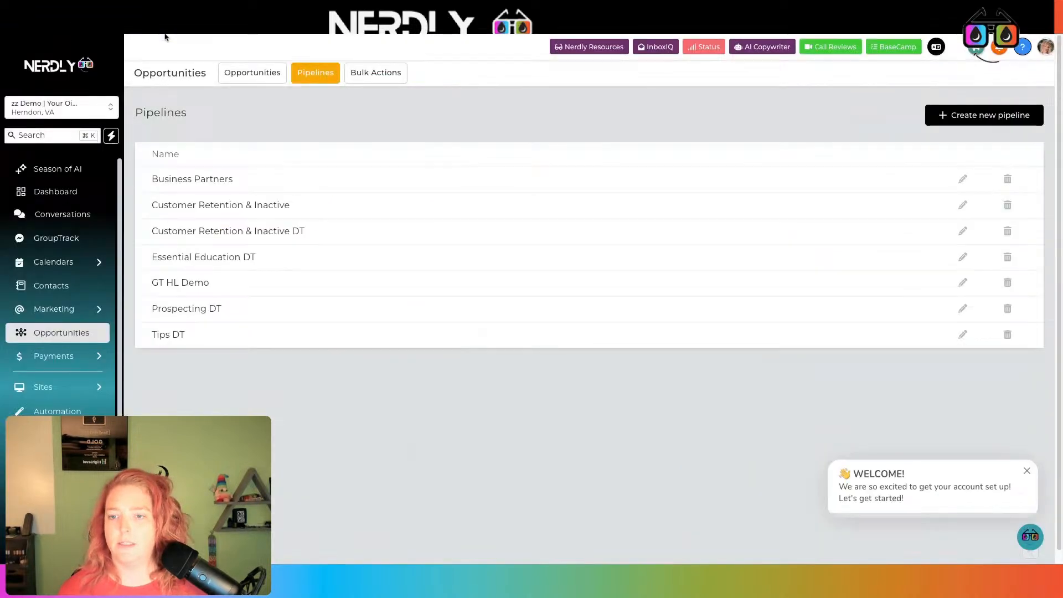
{"action": "left_click", "coordinate": [963, 285]}
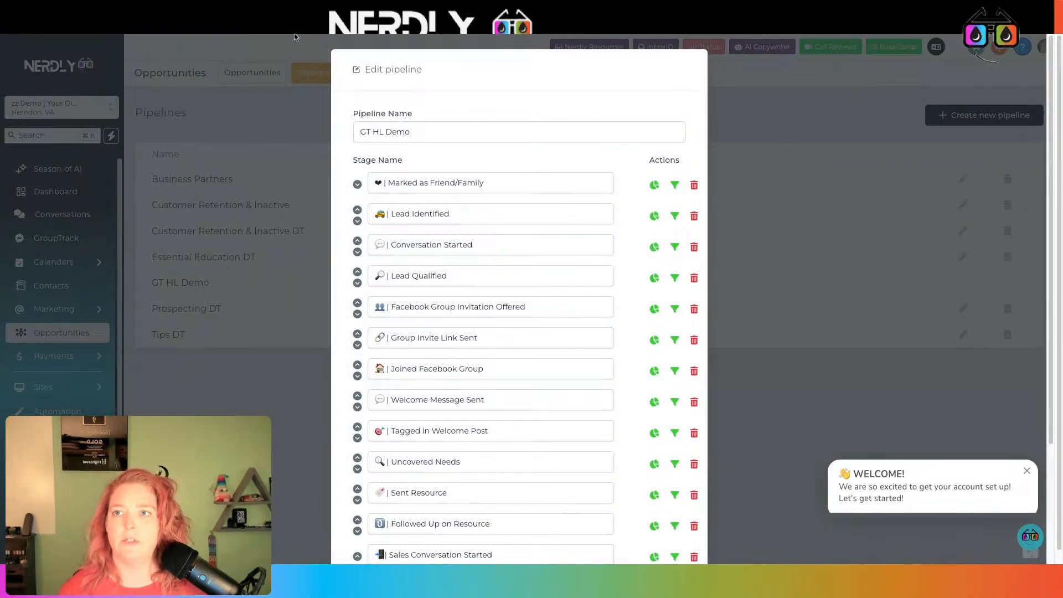
{"action": "left_click", "coordinate": [295, 25]}
{"action": "scroll", "coordinate": [706, 346], "scroll_direction": "up", "scroll_amount": 8}
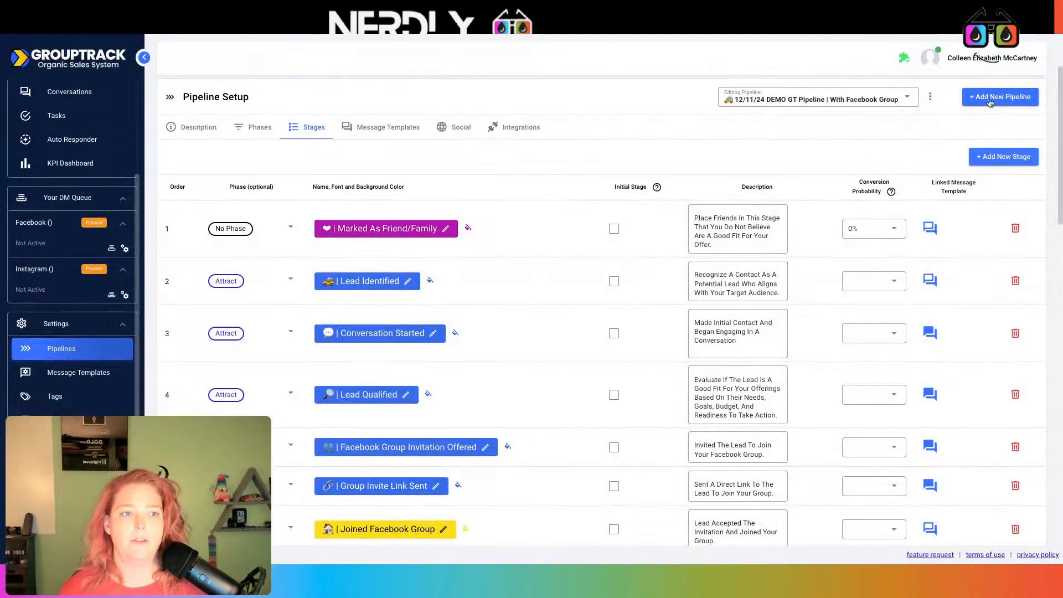
{"action": "left_click", "coordinate": [521, 128]}
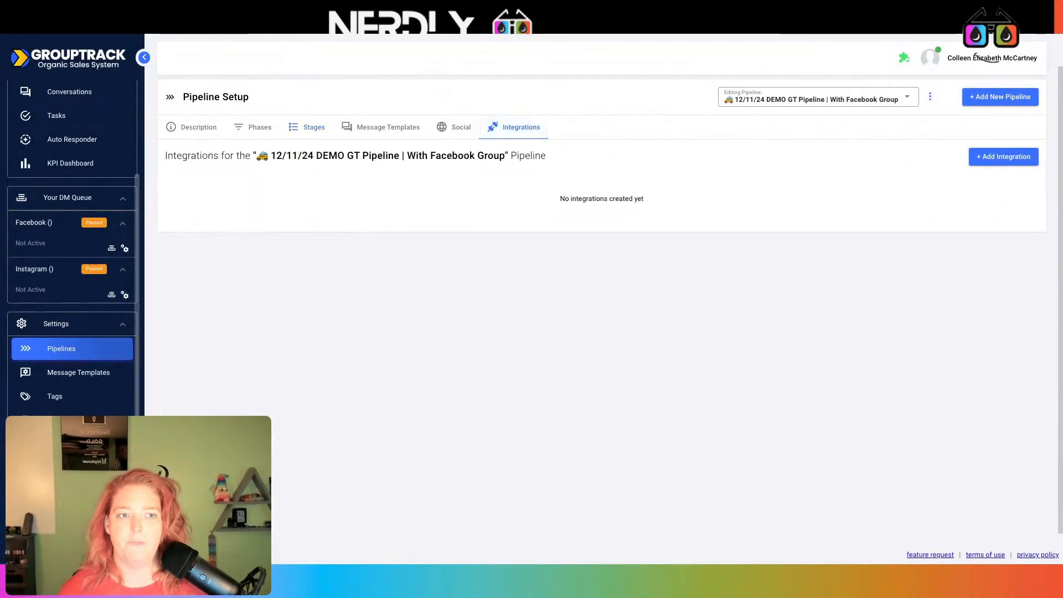
- Create an integration using Demo with Your Oil Tools that syncs with GT HL Demo, reviewing the stage mapping
{"action": "left_click", "coordinate": [1020, 155]}
{"action": "left_click", "coordinate": [1022, 215]}
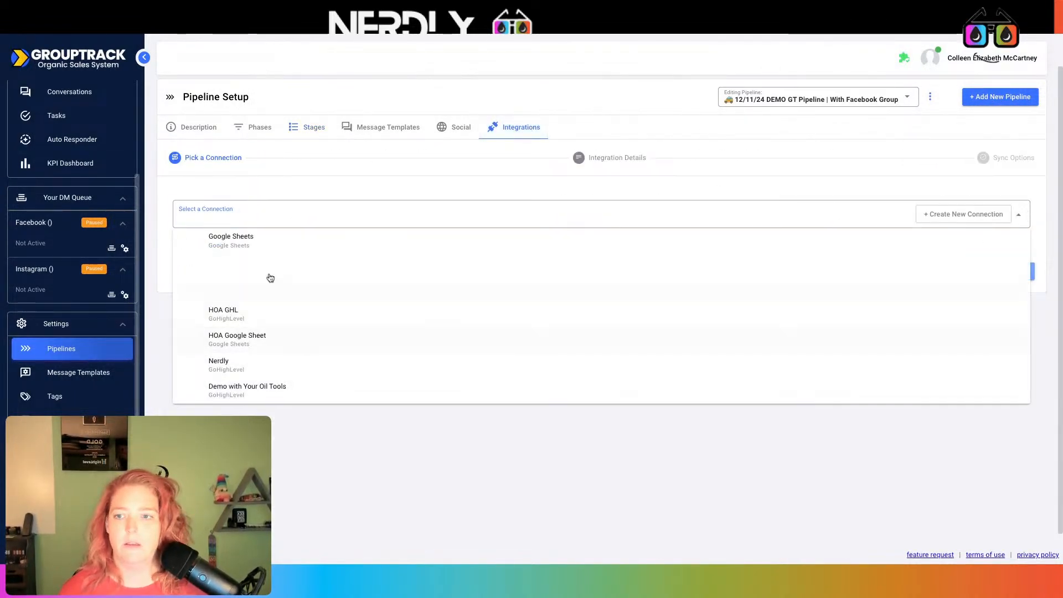
{"action": "left_click", "coordinate": [272, 389]}
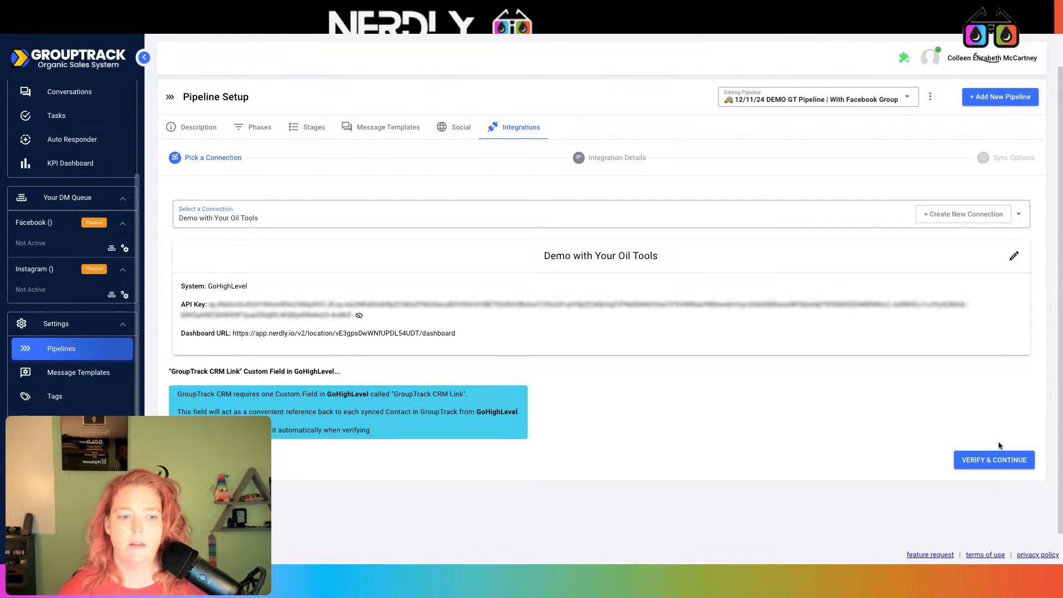
{"action": "left_click", "coordinate": [987, 458]}
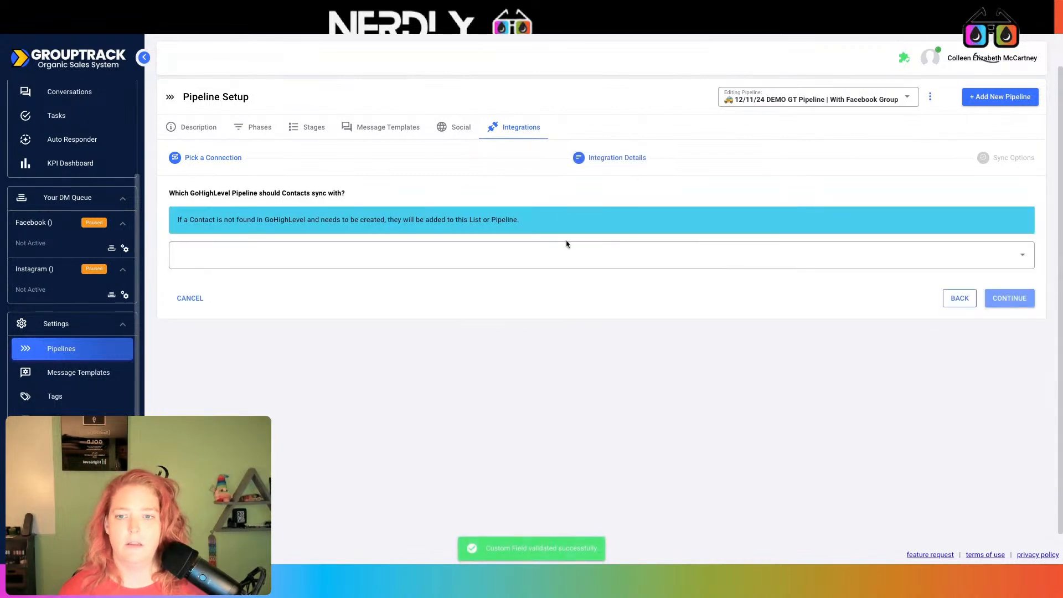
{"action": "left_click", "coordinate": [558, 262]}
{"action": "left_click", "coordinate": [224, 377]}
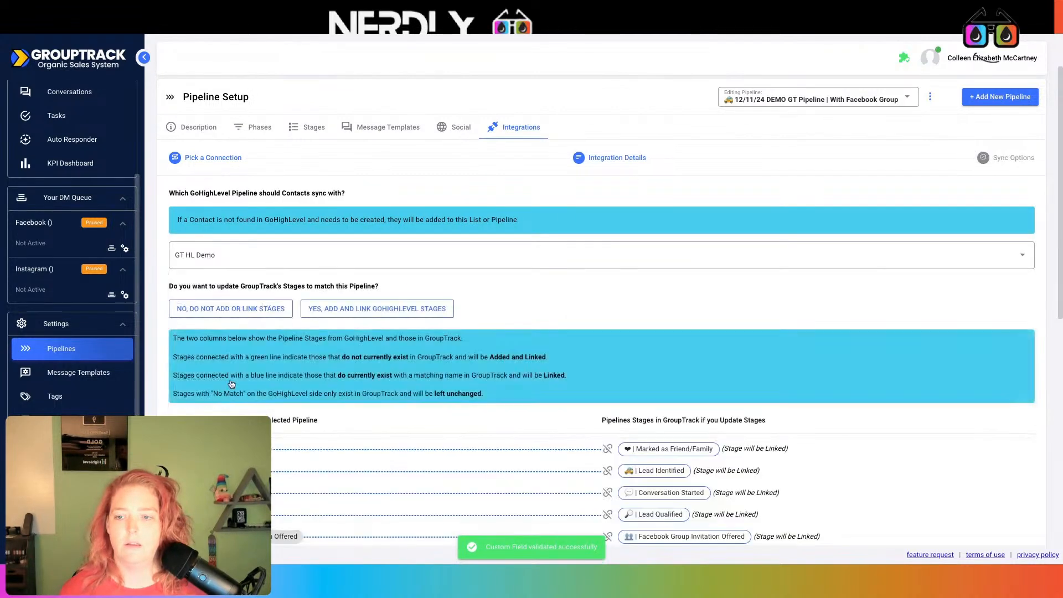
{"action": "scroll", "coordinate": [535, 332], "scroll_direction": "down", "scroll_amount": 8}
{"action": "scroll", "coordinate": [579, 232], "scroll_direction": "up", "scroll_amount": 2}
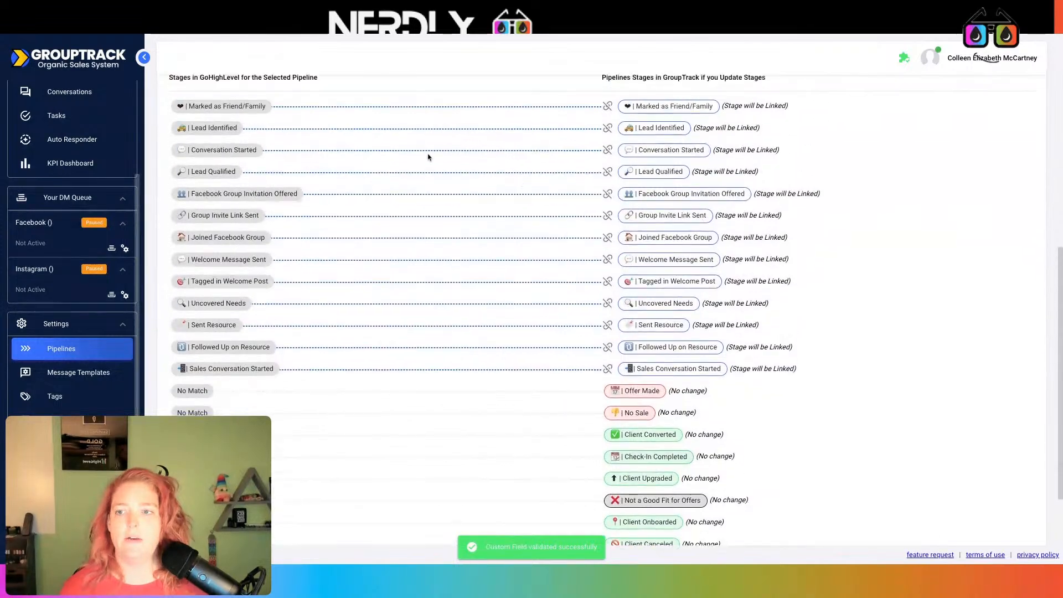
{"action": "scroll", "coordinate": [705, 391], "scroll_direction": "down", "scroll_amount": 2}
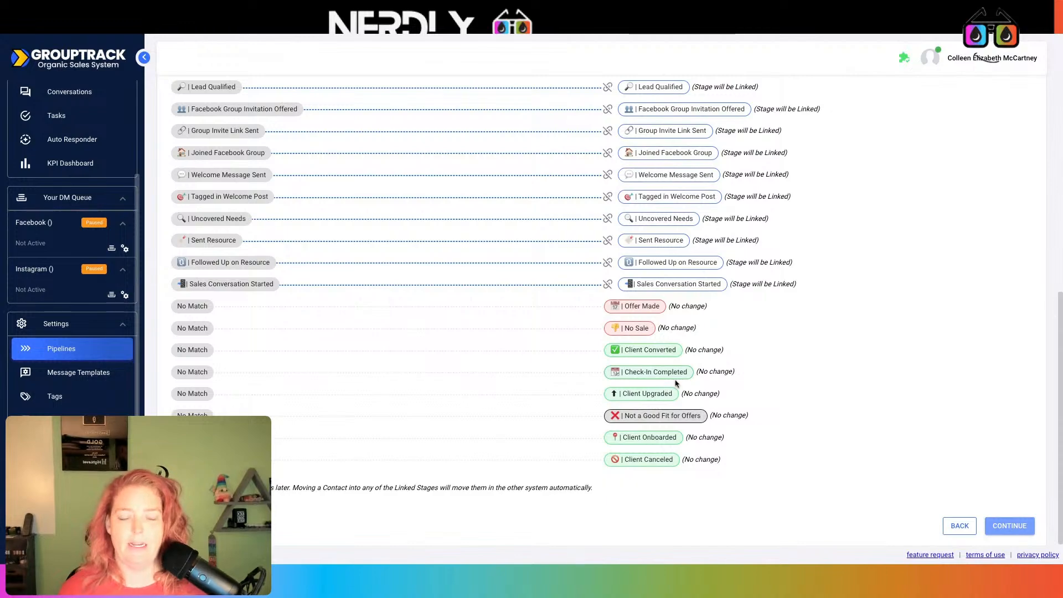
{"action": "scroll", "coordinate": [674, 382], "scroll_direction": "up", "scroll_amount": 10}
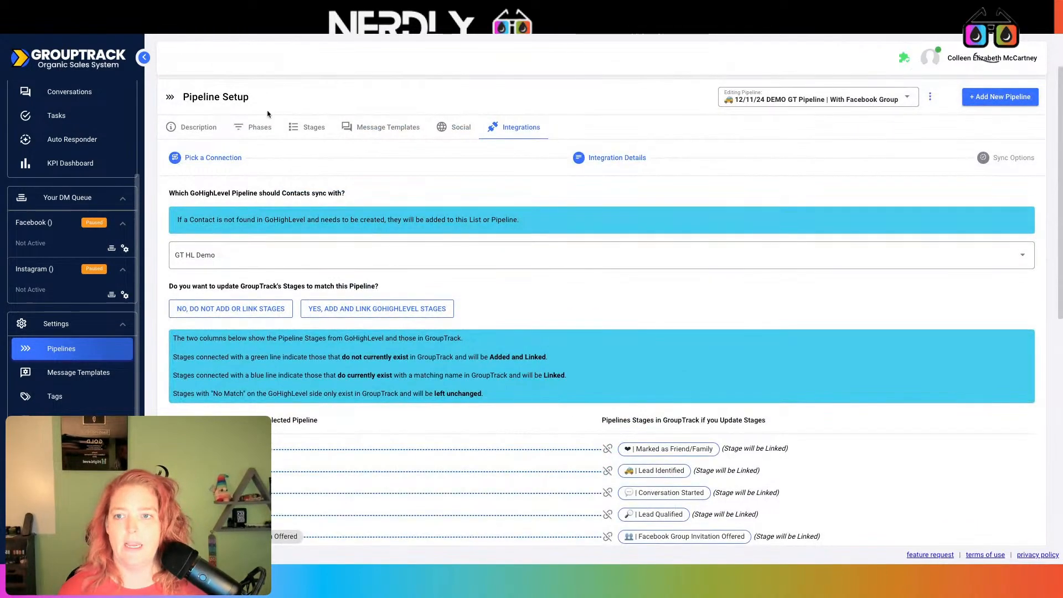
{"action": "left_click", "coordinate": [309, 128]}
- Add an Offer Made stage to the GHL pipeline and move it above No Sale
{"action": "scroll", "coordinate": [548, 209], "scroll_direction": "down", "scroll_amount": 12}
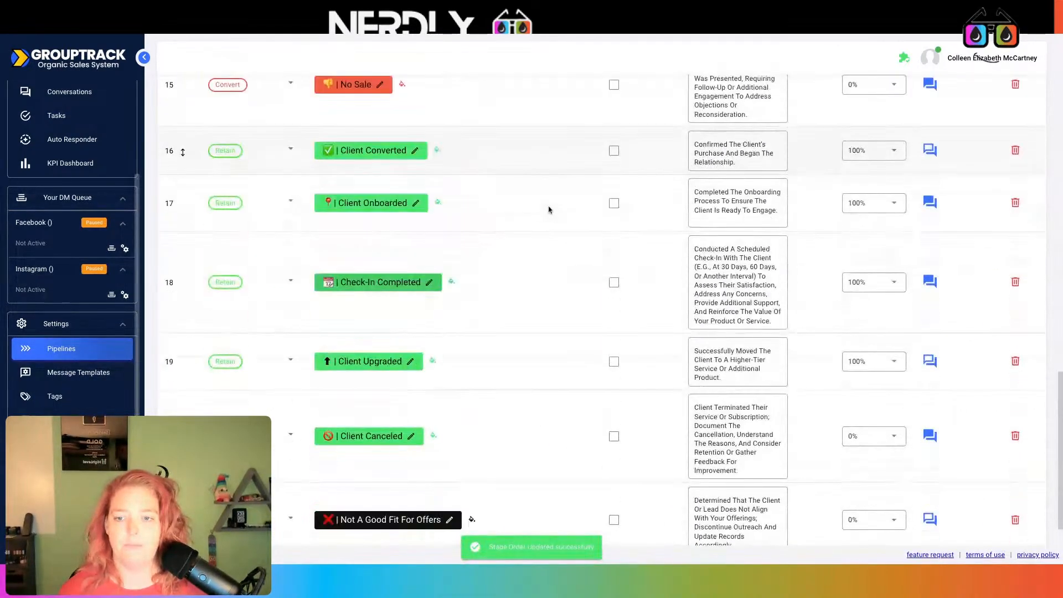
{"action": "scroll", "coordinate": [544, 210], "scroll_direction": "up", "scroll_amount": 1}
{"action": "left_click", "coordinate": [355, 115]}
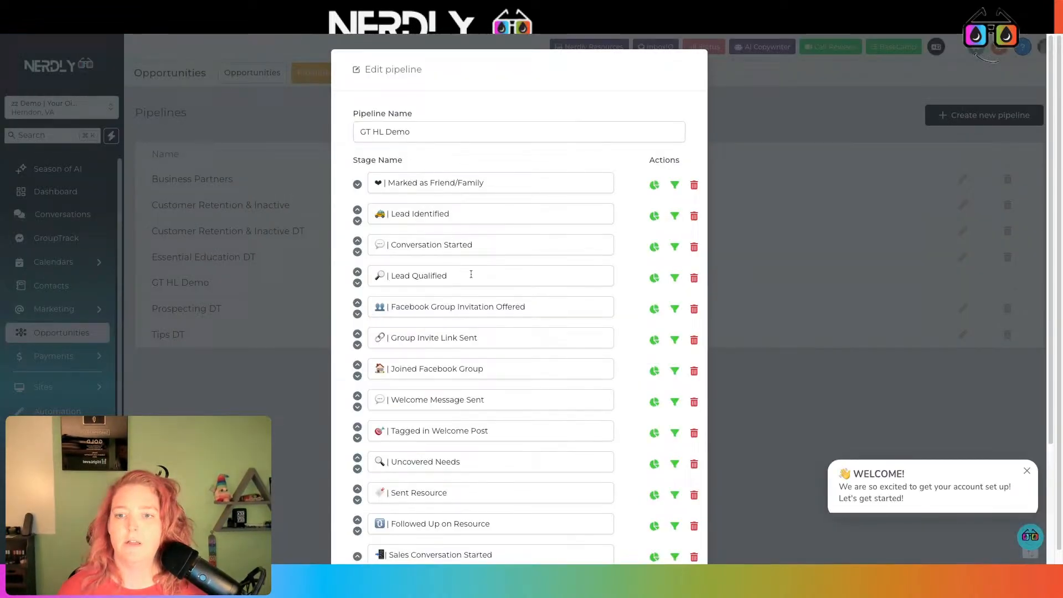
{"action": "scroll", "coordinate": [471, 276], "scroll_direction": "down", "scroll_amount": 3}
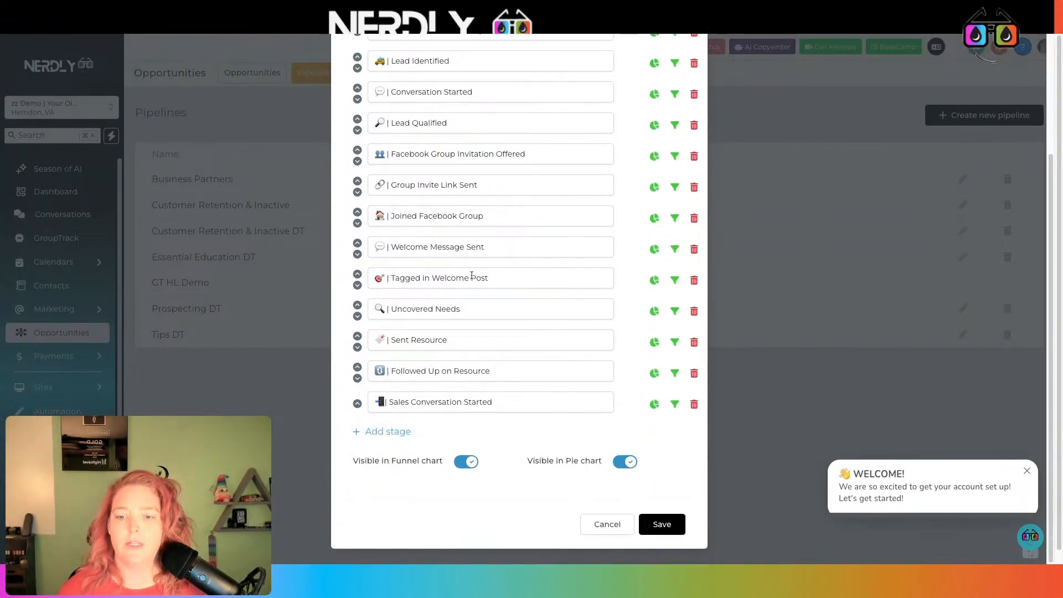
{"action": "left_click", "coordinate": [397, 433]}
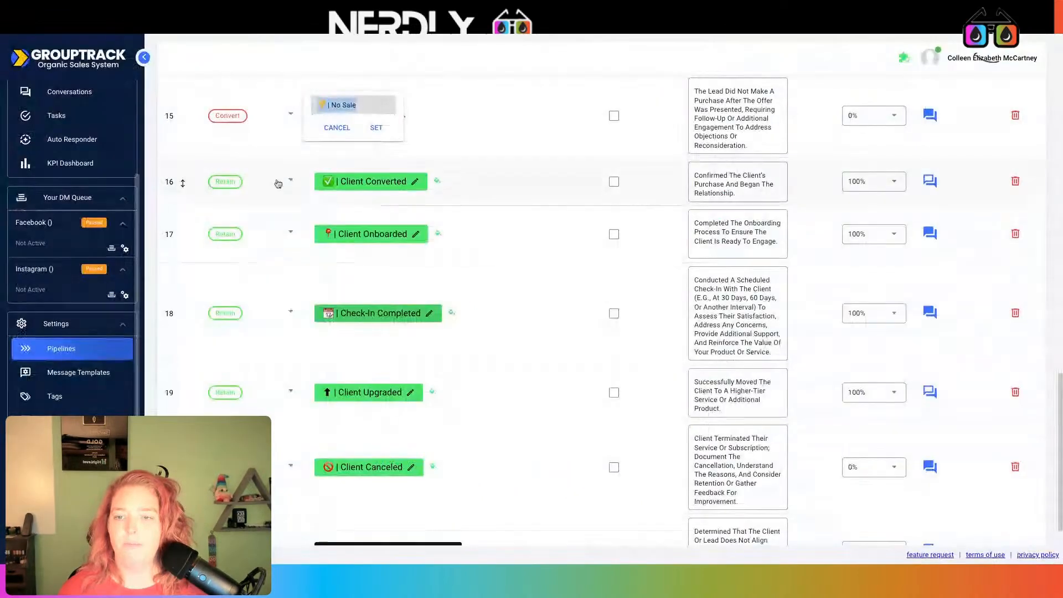
{"action": "scroll", "coordinate": [465, 216], "scroll_direction": "up", "scroll_amount": 5}
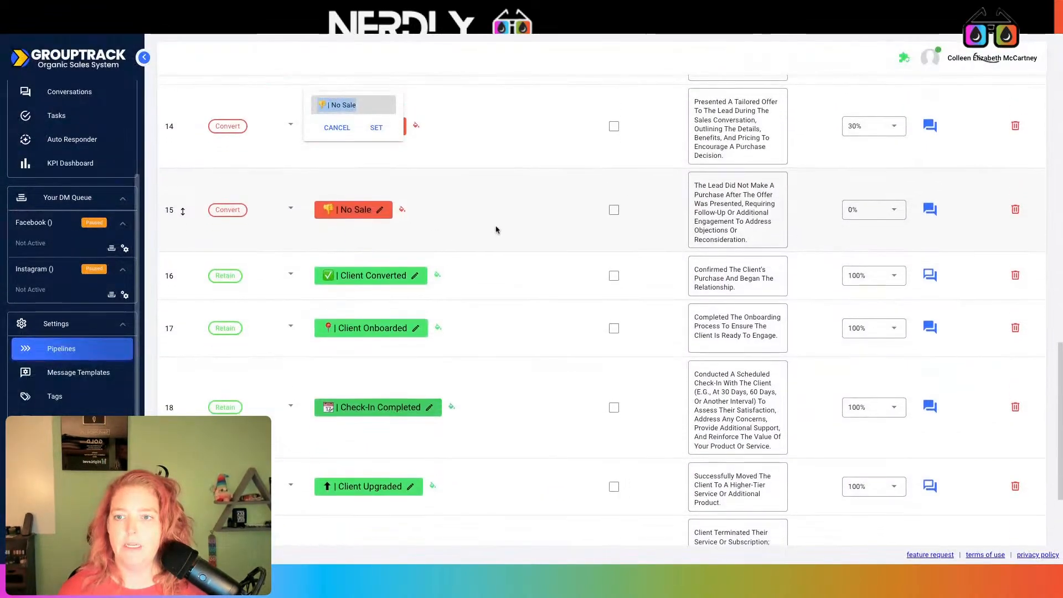
{"action": "scroll", "coordinate": [496, 226], "scroll_direction": "down", "scroll_amount": 1}
{"action": "scroll", "coordinate": [518, 224], "scroll_direction": "up", "scroll_amount": 1}
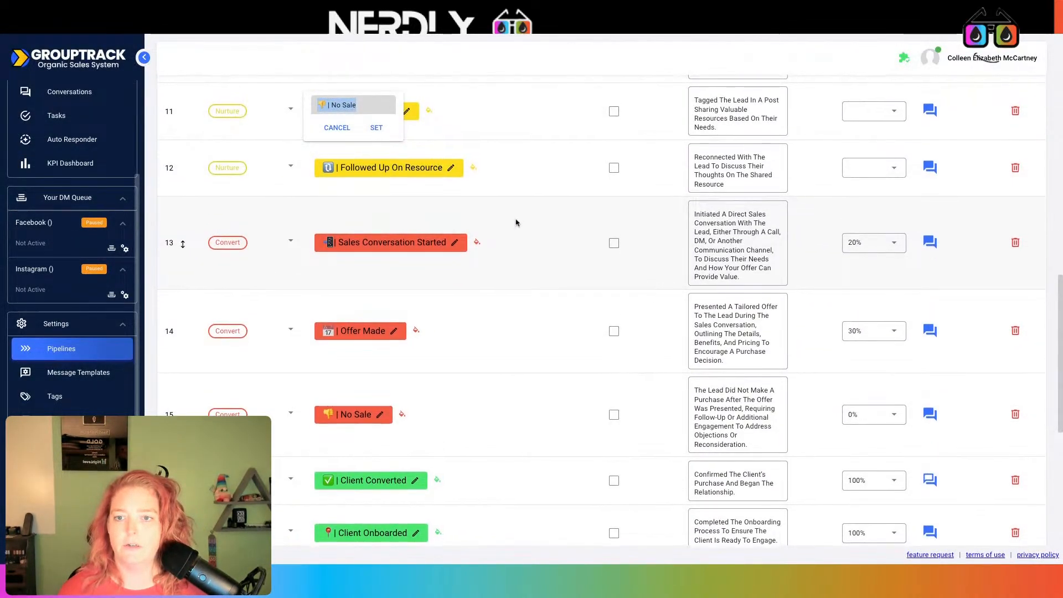
{"action": "left_click", "coordinate": [359, 329]}
{"action": "key", "text": "super+c"}
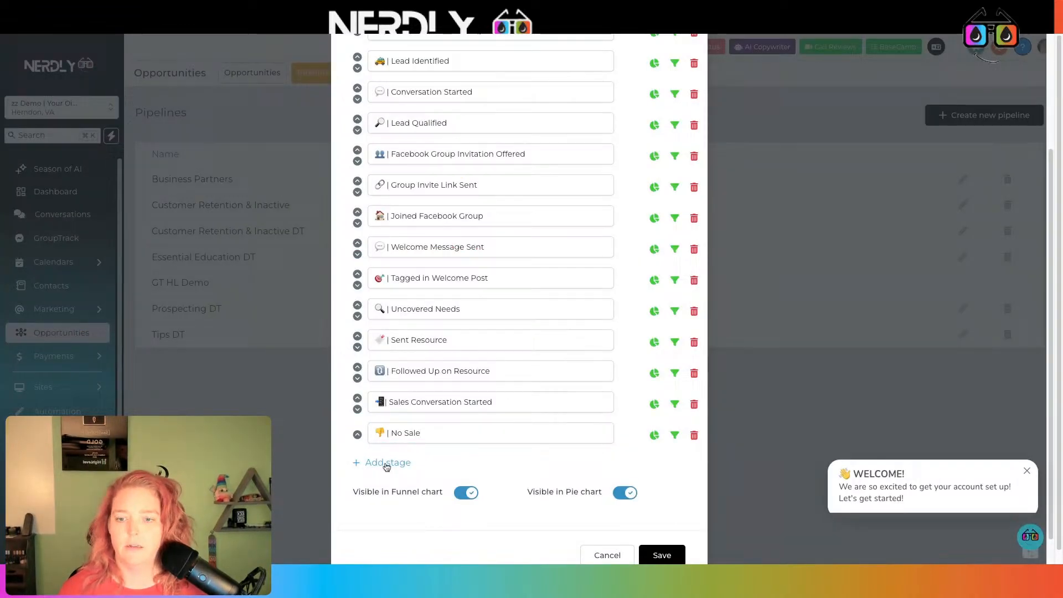
{"action": "left_click", "coordinate": [387, 467]}
{"action": "left_click", "coordinate": [396, 465]}
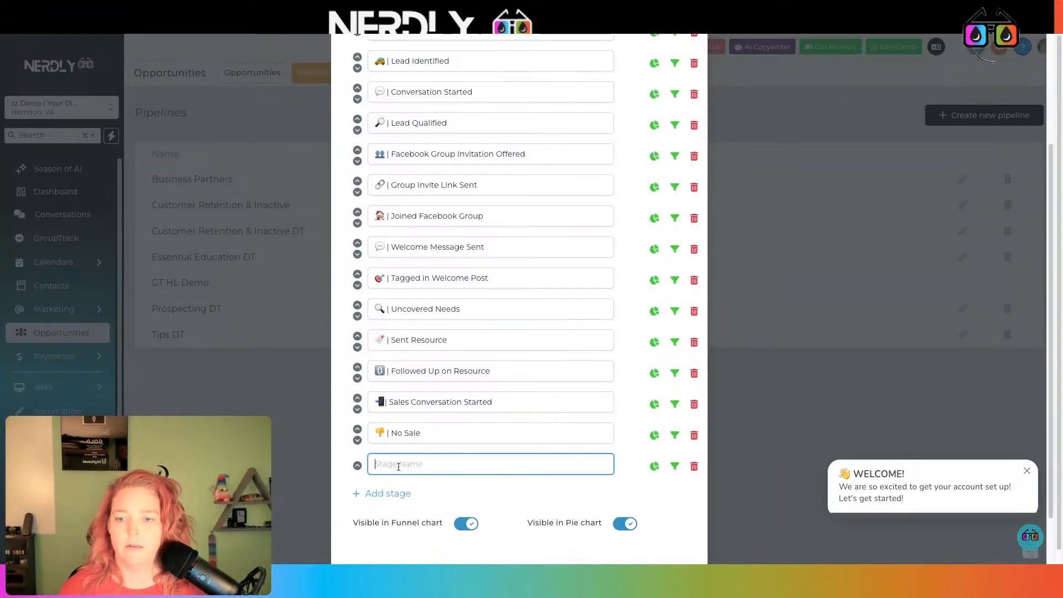
{"action": "key", "text": "super+v"}
{"action": "left_click", "coordinate": [357, 467]}
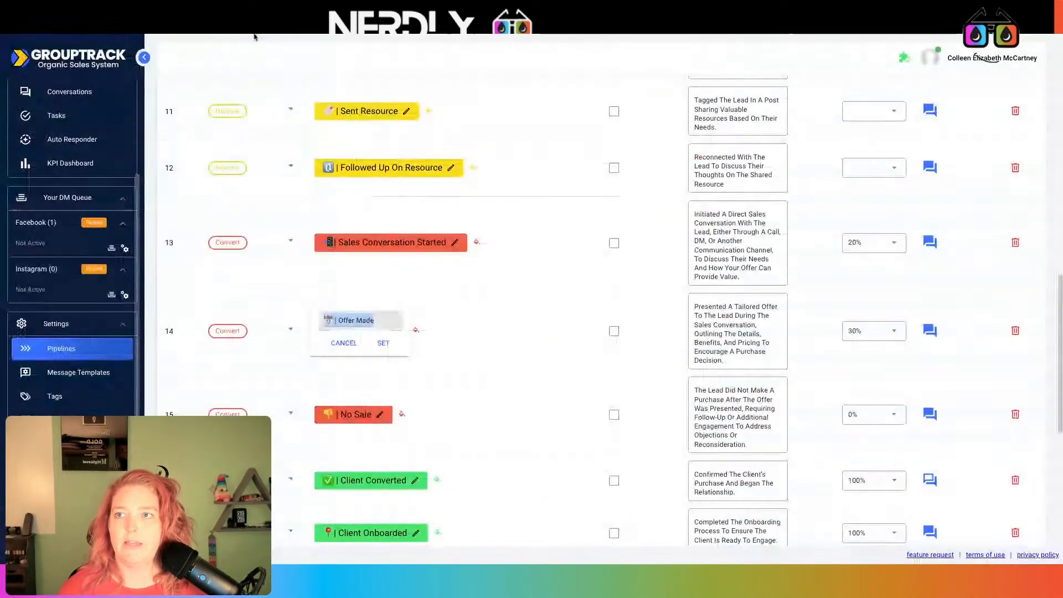
- Add Client Converted and Client Onboarded stages, copying their names from GroupTrack
{"action": "scroll", "coordinate": [498, 266], "scroll_direction": "down", "scroll_amount": 2}
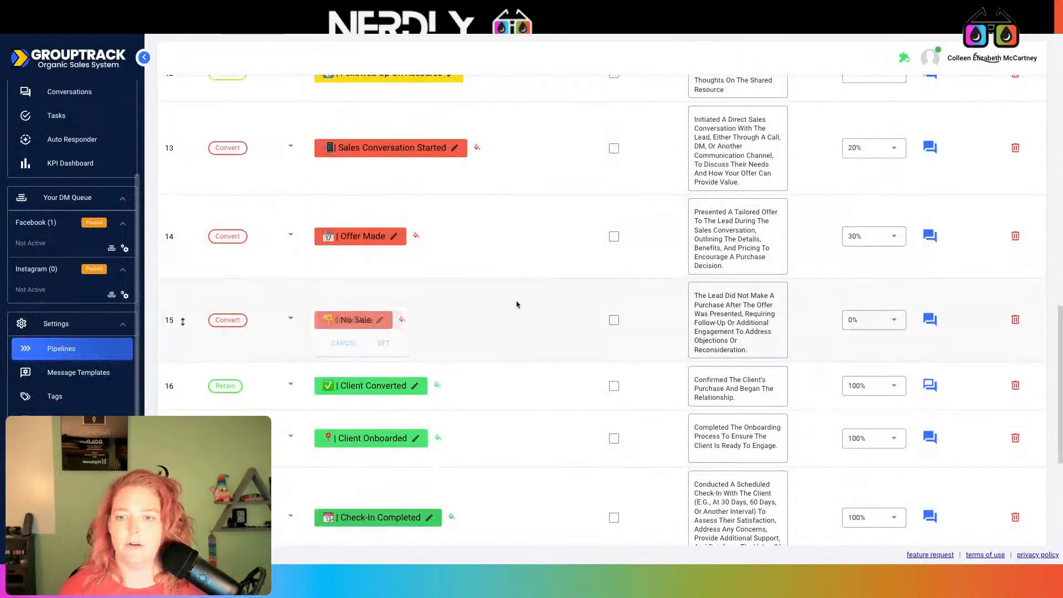
{"action": "left_click", "coordinate": [415, 386]}
{"action": "key", "text": "ctrl+c"}
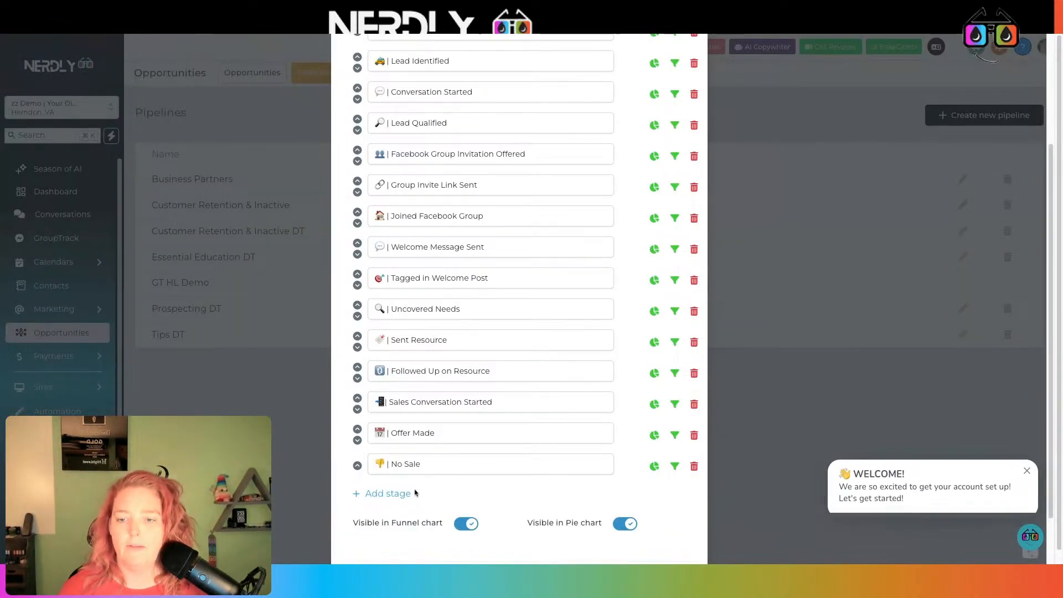
{"action": "left_click", "coordinate": [406, 495]}
{"action": "key", "text": "ctrl+v"}
{"action": "scroll", "coordinate": [408, 471], "scroll_direction": "down", "scroll_amount": 2}
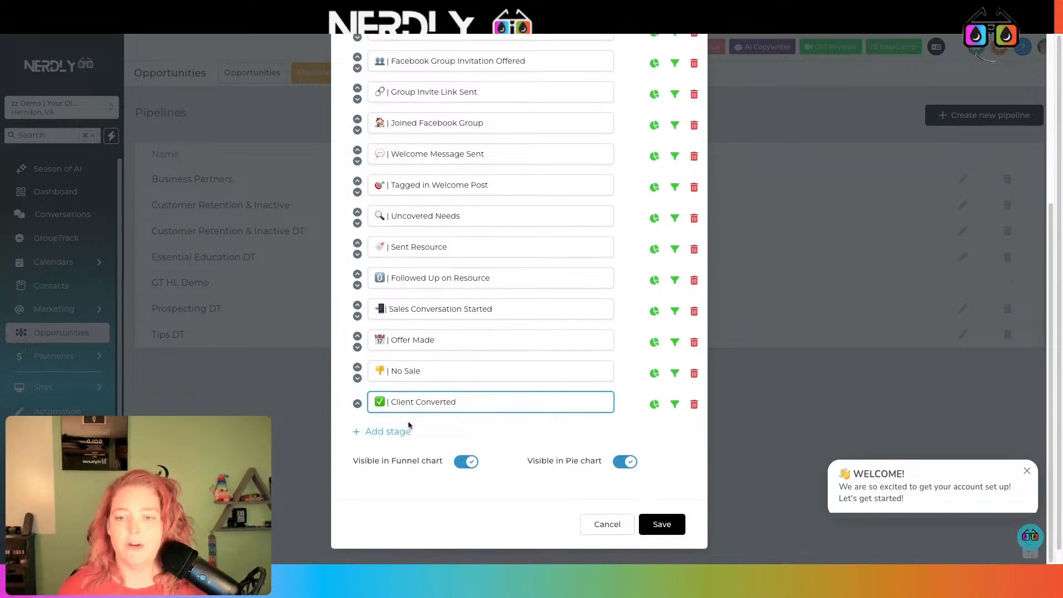
{"action": "left_click", "coordinate": [408, 430]}
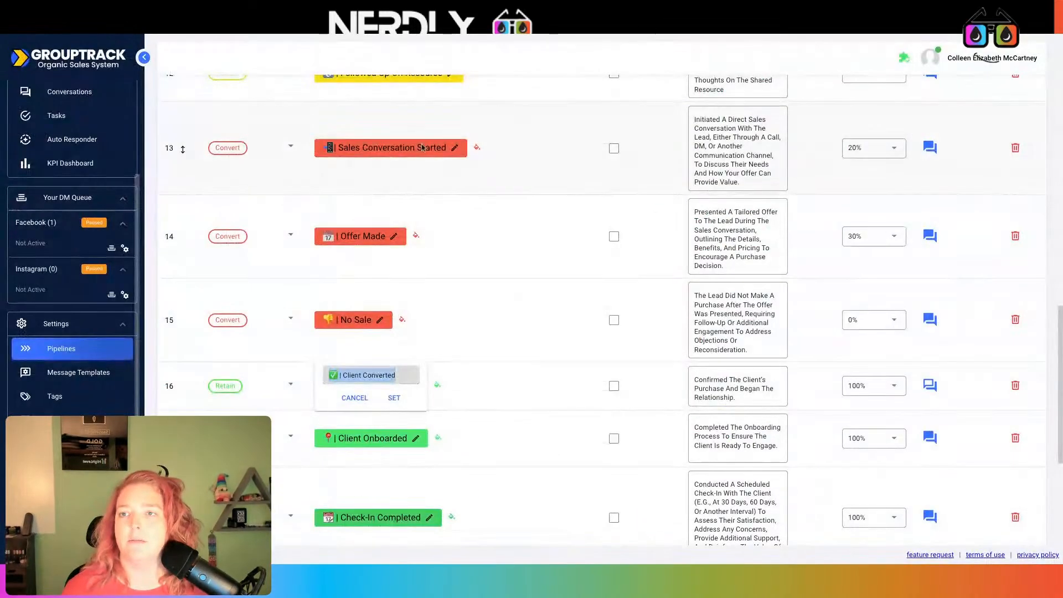
{"action": "left_click", "coordinate": [416, 438]}
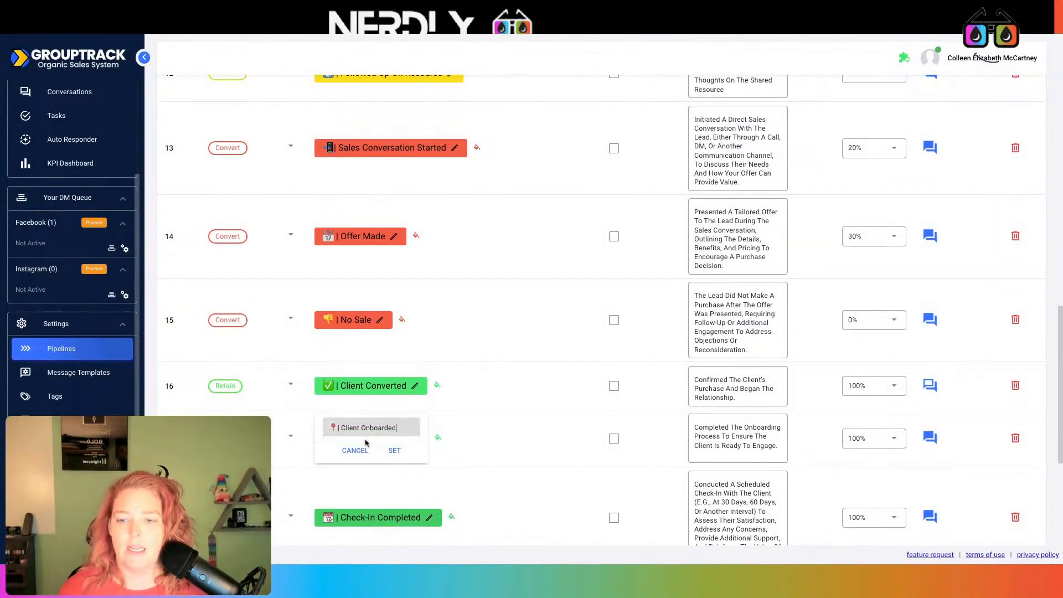
{"action": "left_click", "coordinate": [372, 401]}
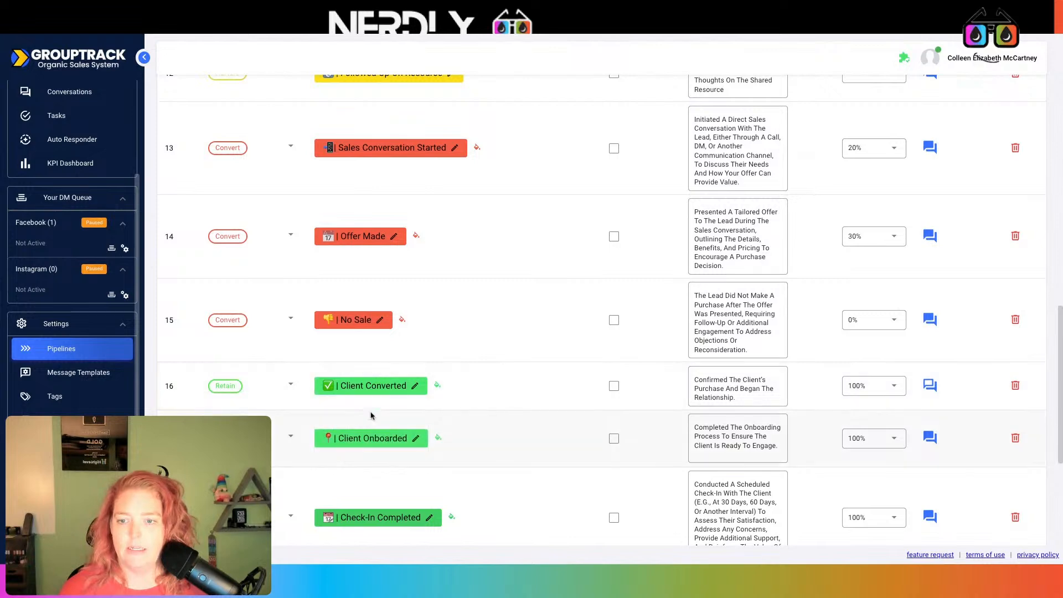
{"action": "left_click", "coordinate": [371, 435]}
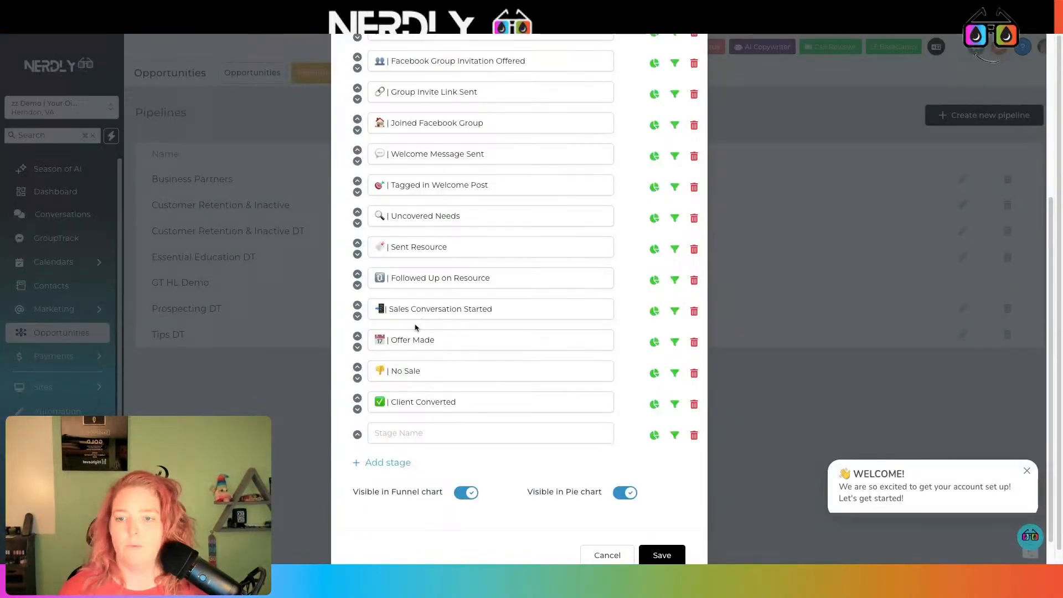
{"action": "left_click", "coordinate": [388, 433]}
{"action": "type", "text": "📍| Client Onboarded"}
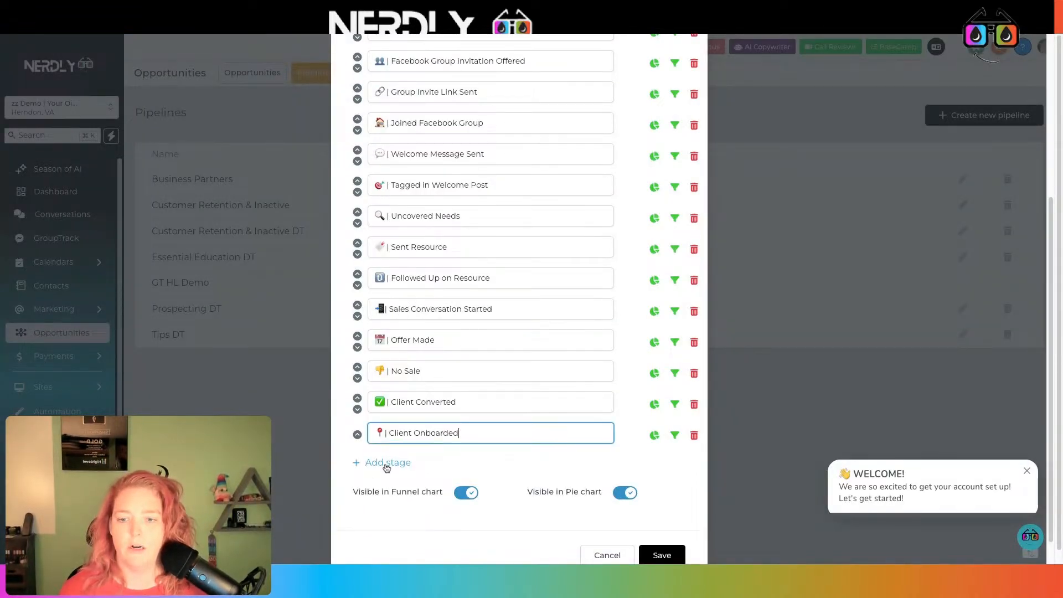
- Add Check-In Completed and Client Upgraded stages, copying their names from GroupTrack
{"action": "left_click", "coordinate": [388, 463]}
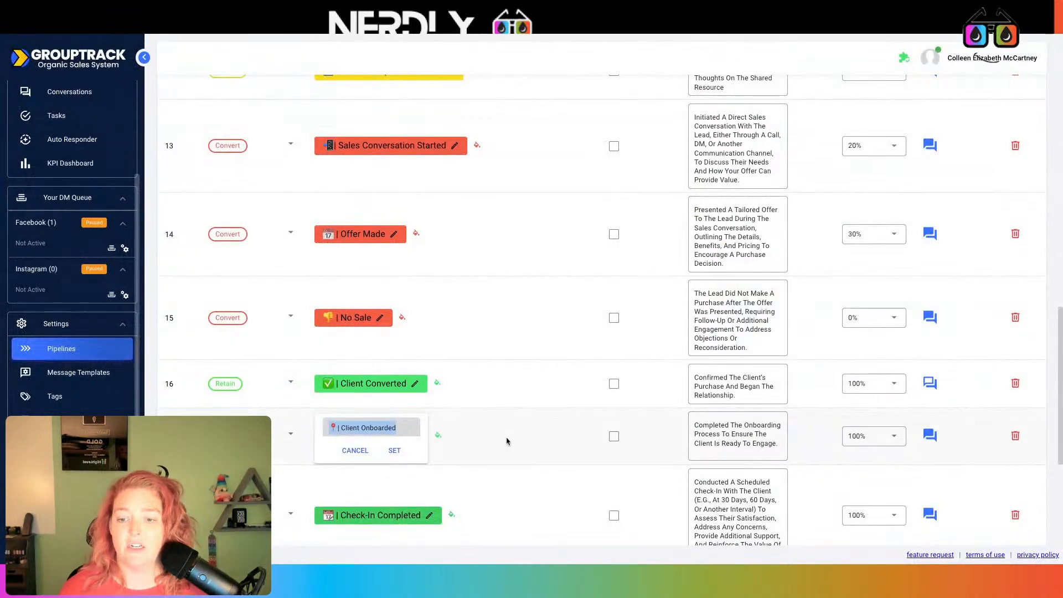
{"action": "left_click", "coordinate": [387, 516]}
{"action": "key", "text": "ctrl+a"}
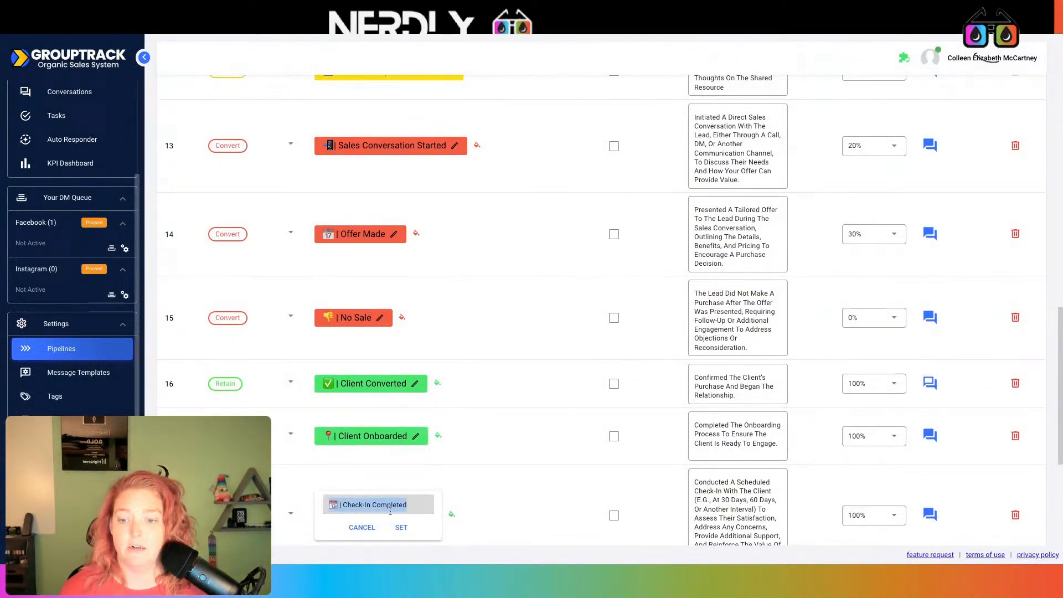
{"action": "left_click", "coordinate": [368, 32]}
{"action": "left_click", "coordinate": [422, 464]}
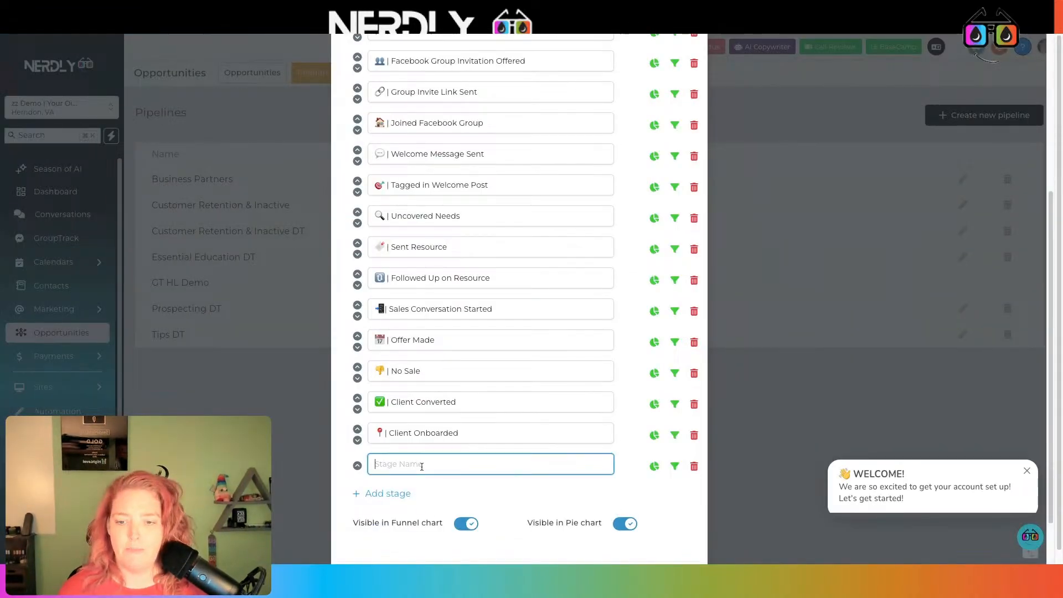
{"action": "type", "text": "📆 | Check-In Completed"}
{"action": "left_click", "coordinate": [389, 494]}
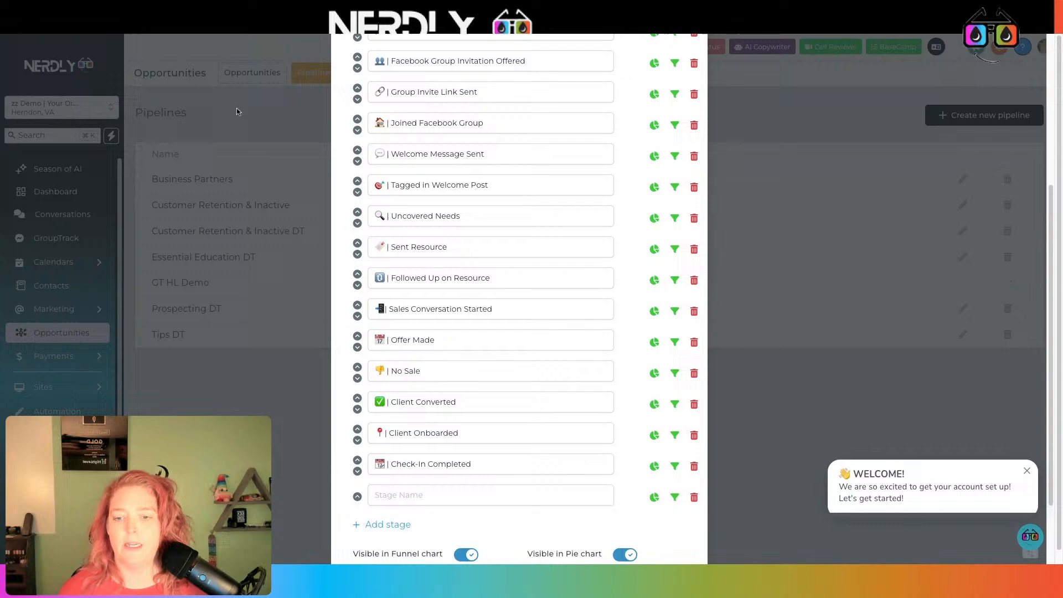
{"action": "left_click", "coordinate": [180, 36]}
{"action": "scroll", "coordinate": [505, 365], "scroll_direction": "down", "scroll_amount": 3}
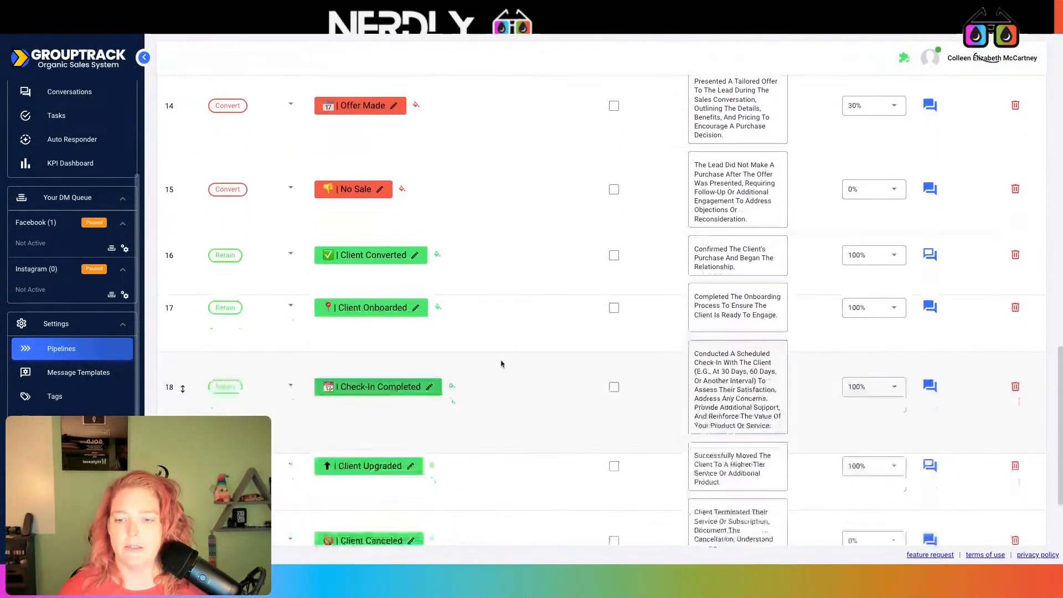
{"action": "left_click", "coordinate": [365, 403]}
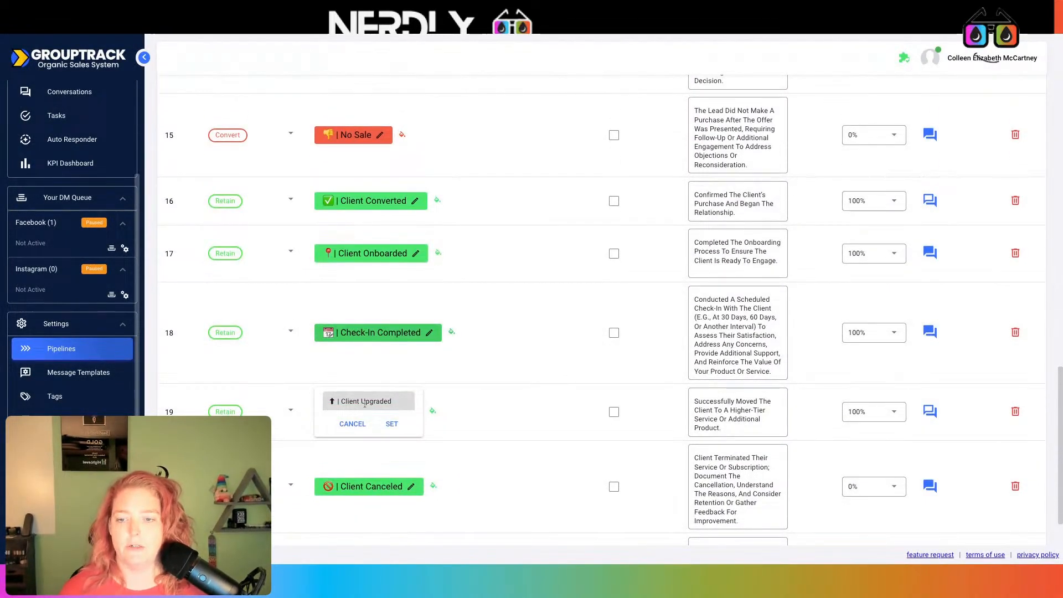
{"action": "left_click", "coordinate": [324, 37]}
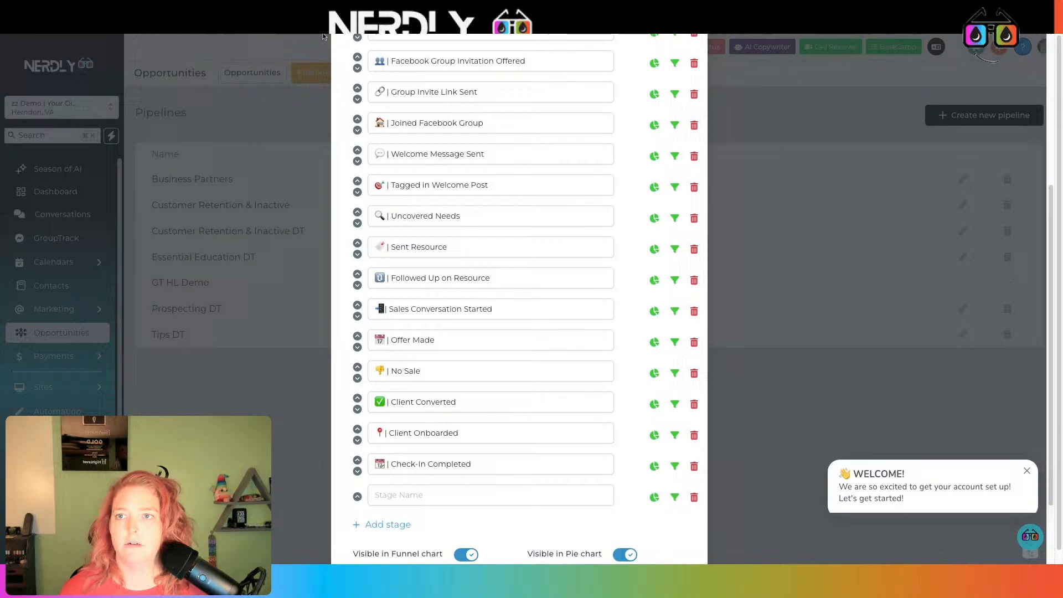
{"action": "left_click", "coordinate": [421, 499]}
{"action": "type", "text": "⬆ | Client Upgraded"}
- Add a Client Canceled stage, copying its name from GroupTrack
{"action": "left_click", "coordinate": [396, 524]}
{"action": "left_click", "coordinate": [116, 35]}
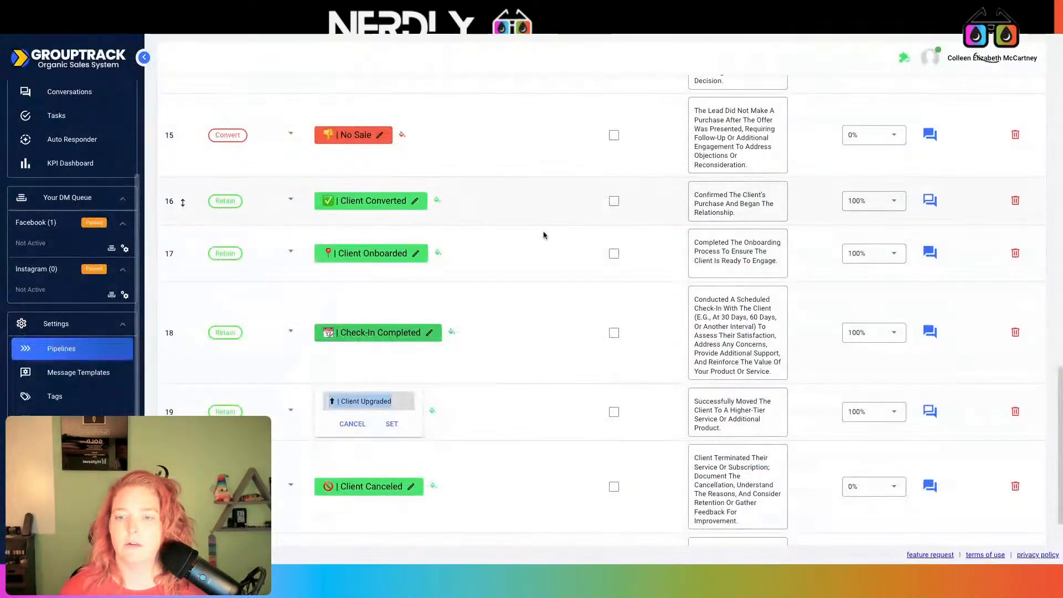
{"action": "scroll", "coordinate": [544, 235], "scroll_direction": "down", "scroll_amount": 2}
{"action": "left_click", "coordinate": [491, 389]}
{"action": "left_click", "coordinate": [383, 419]}
{"action": "key", "text": "ctrl+c"}
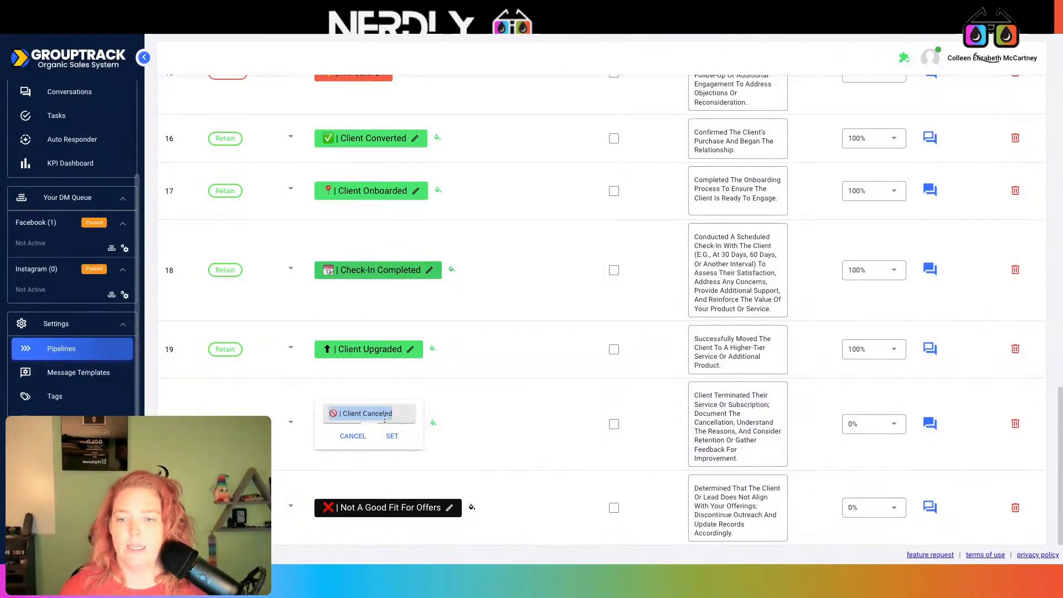
{"action": "left_click", "coordinate": [324, 36]}
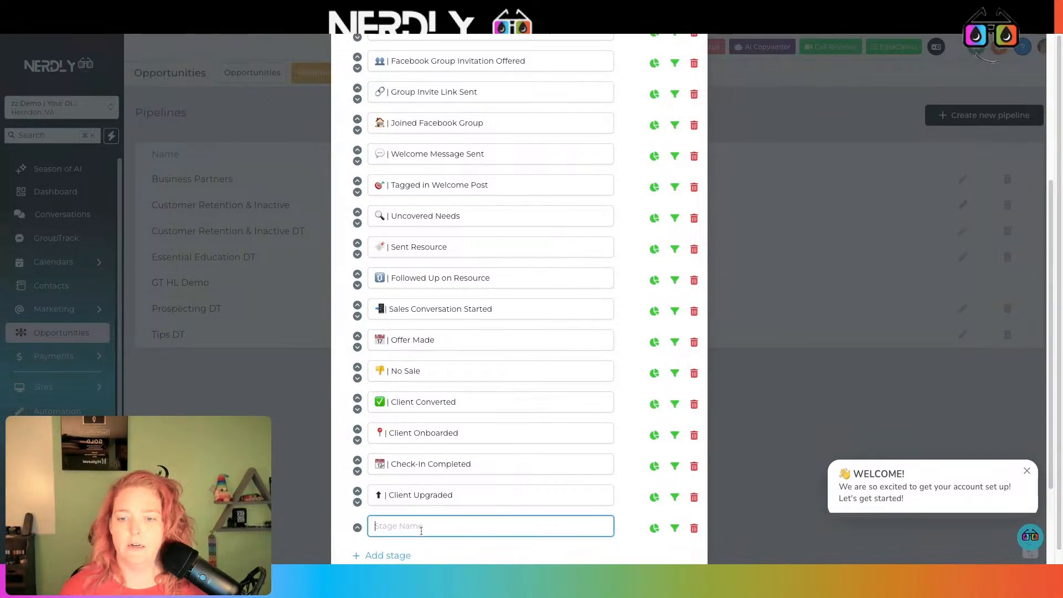
{"action": "key", "text": "ctrl+v"}
{"action": "left_click", "coordinate": [149, 36]}
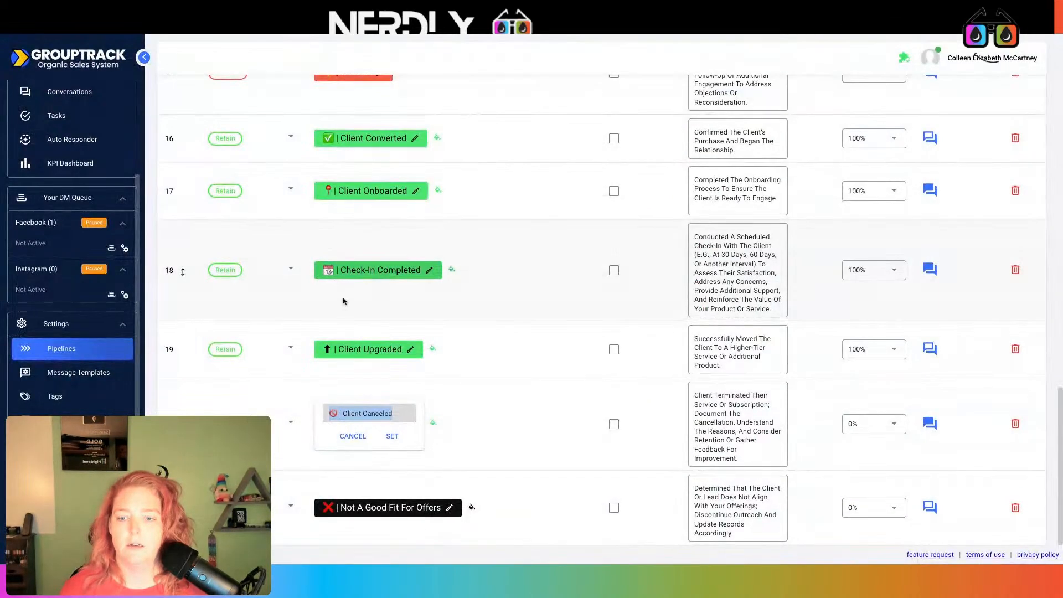
{"action": "left_click", "coordinate": [396, 503]}
- Add a final Not a Good Fit for Offers stage and save the pipeline
{"action": "left_click", "coordinate": [389, 505]}
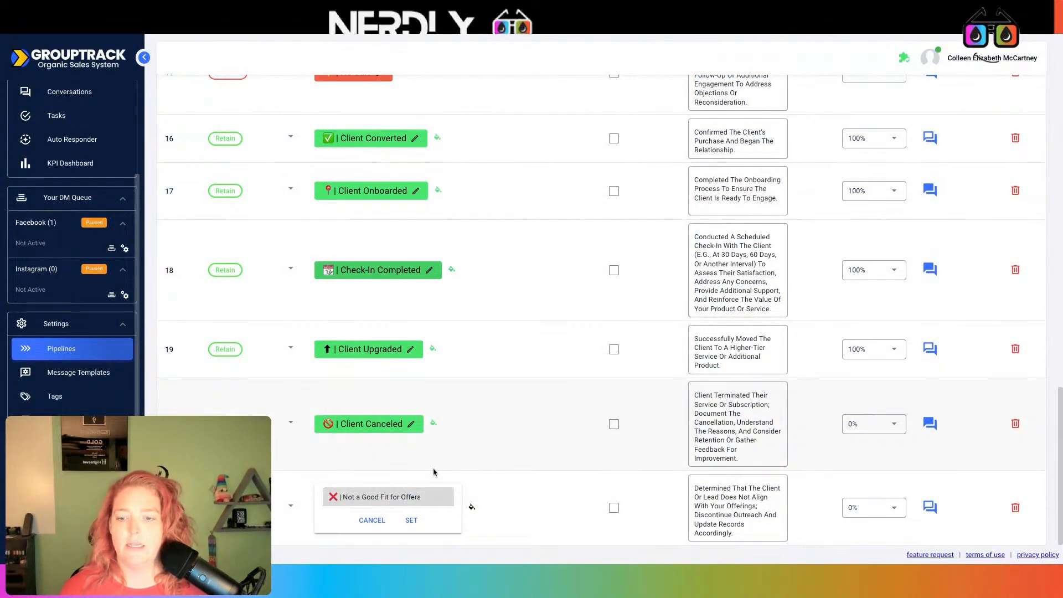
{"action": "left_click", "coordinate": [355, 34]}
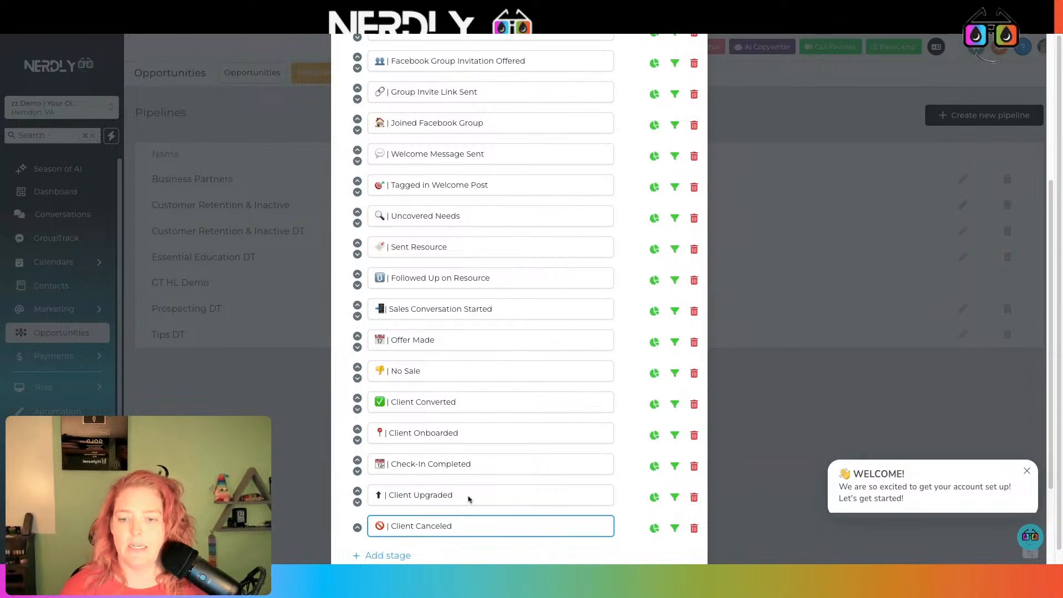
{"action": "scroll", "coordinate": [470, 499], "scroll_direction": "down", "scroll_amount": 1}
{"action": "left_click", "coordinate": [404, 535]}
{"action": "left_click", "coordinate": [406, 537]}
{"action": "type", "text": "❌ | Not a Good Fit for Offers"}
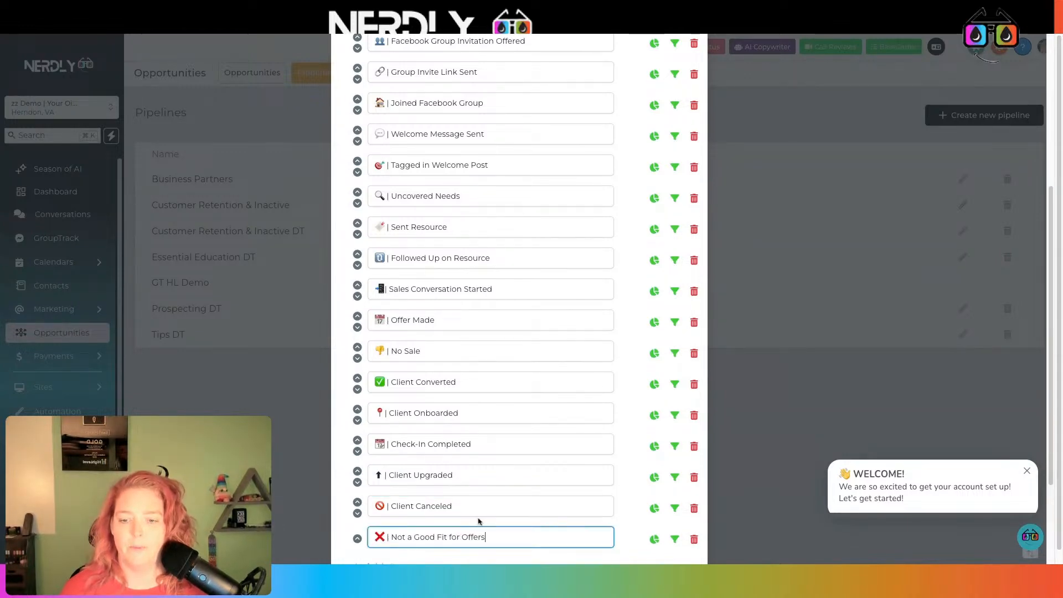
{"action": "scroll", "coordinate": [480, 521], "scroll_direction": "down", "scroll_amount": 3}
{"action": "left_click", "coordinate": [310, 28]}
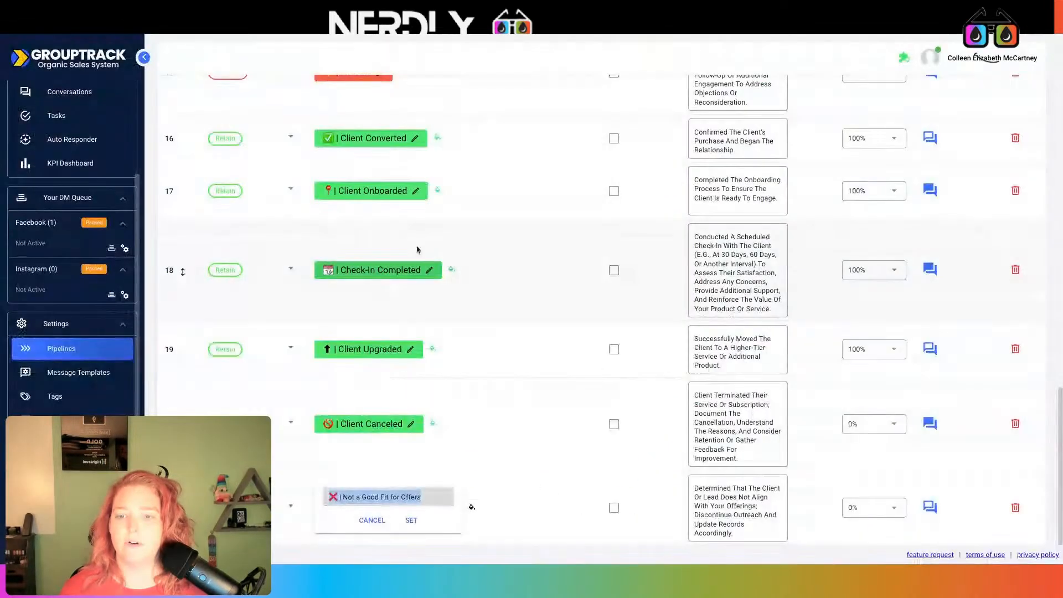
{"action": "left_click", "coordinate": [516, 384]}
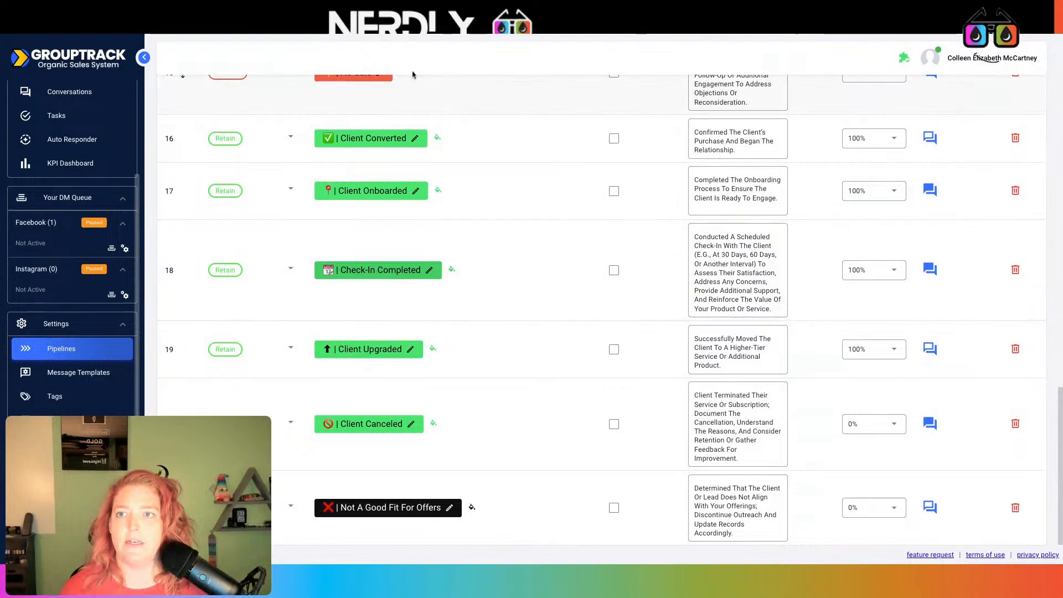
{"action": "left_click", "coordinate": [378, 26]}
{"action": "left_click", "coordinate": [669, 521]}
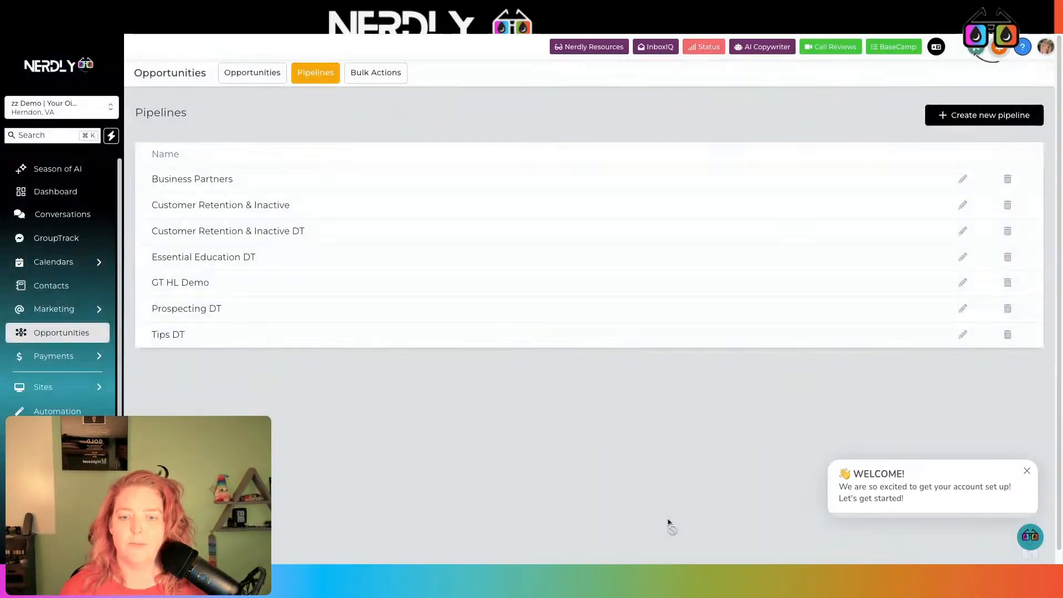
- Start a new pipeline integration using the Demo with Your Oil Tools connection and verify it
{"action": "left_click", "coordinate": [335, 30]}
{"action": "scroll", "coordinate": [771, 212], "scroll_direction": "up", "scroll_amount": 20}
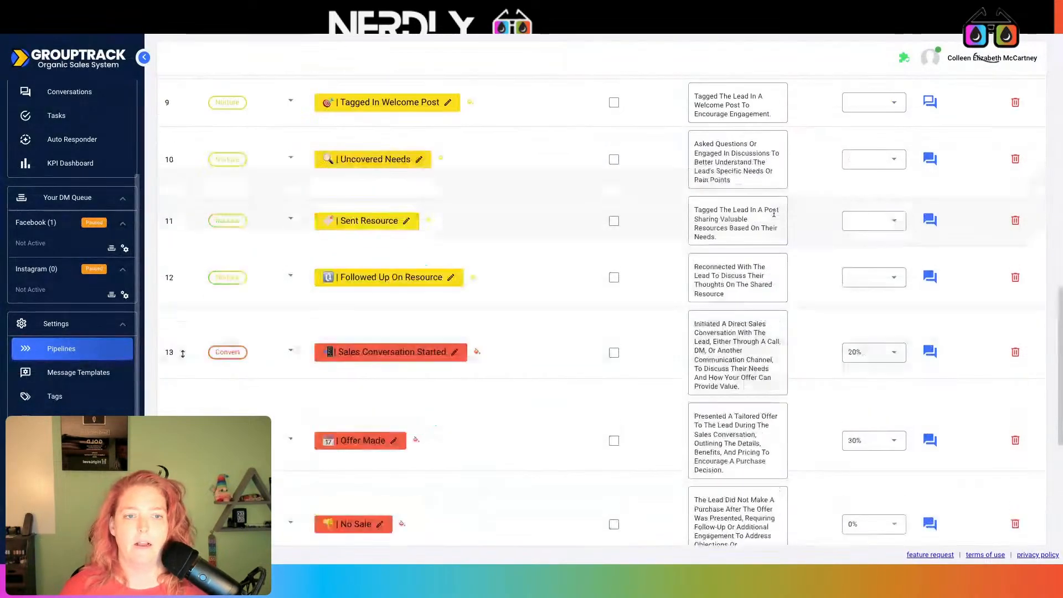
{"action": "left_click", "coordinate": [521, 127]}
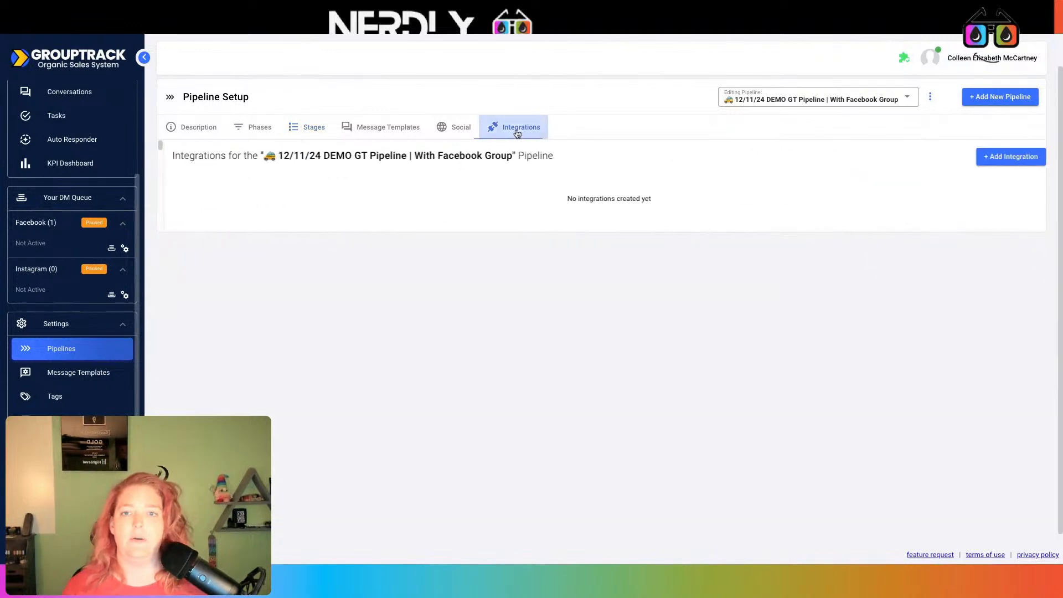
{"action": "left_click", "coordinate": [994, 159]}
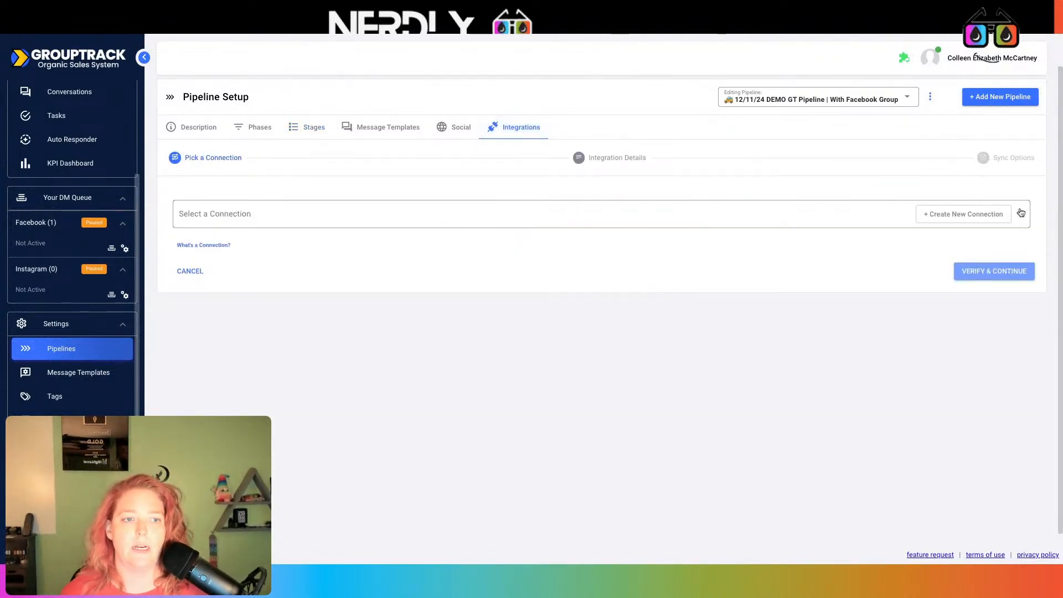
{"action": "left_click", "coordinate": [1020, 213]}
{"action": "left_click", "coordinate": [496, 390]}
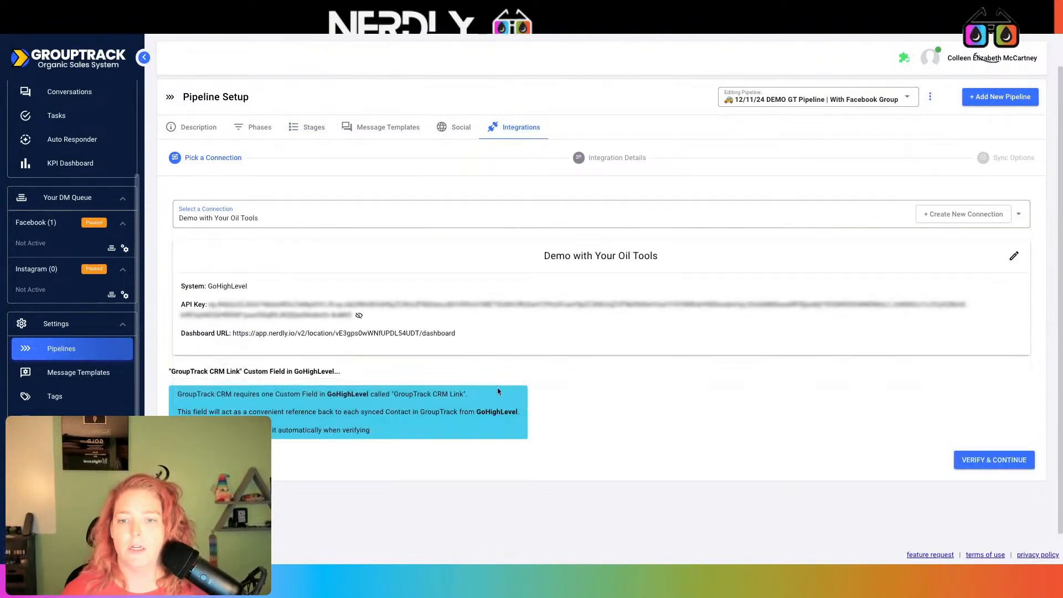
{"action": "left_click", "coordinate": [973, 461]}
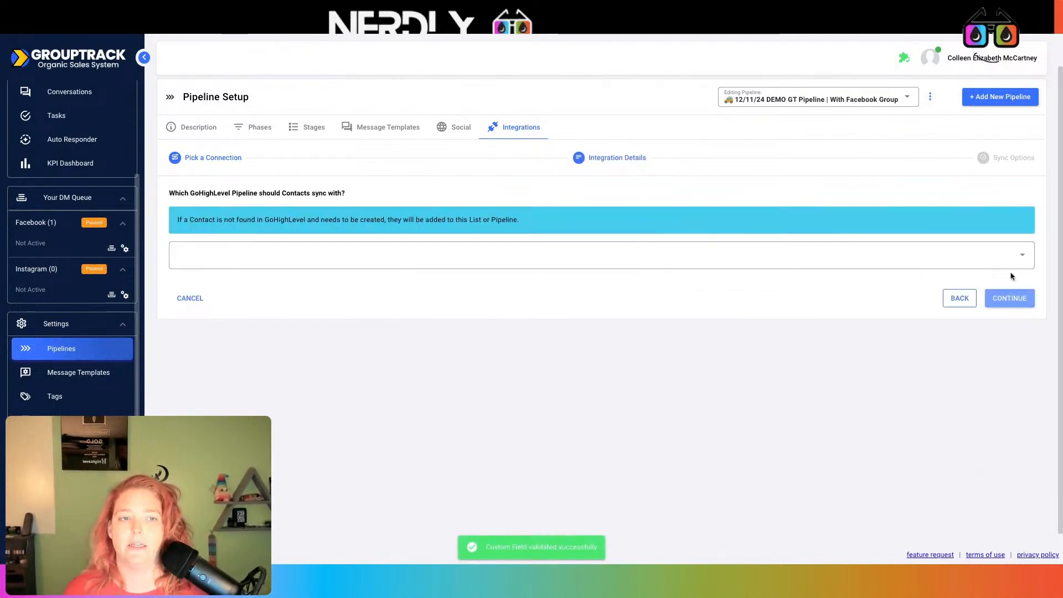
- Sync with the GT HL Demo pipeline, add and link its stages, and continue
{"action": "left_click", "coordinate": [1017, 262]}
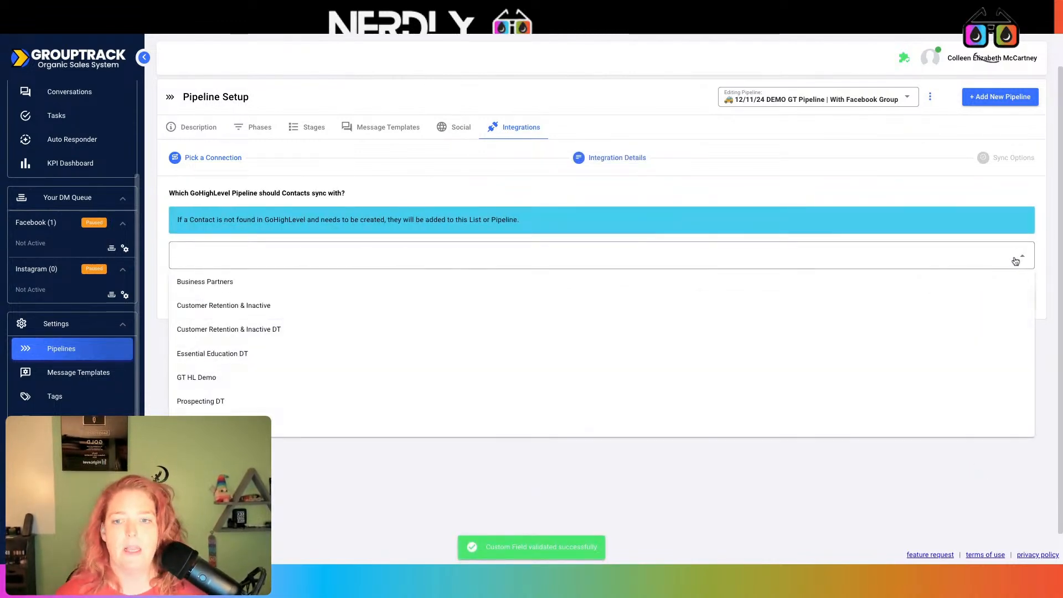
{"action": "left_click", "coordinate": [212, 380]}
{"action": "scroll", "coordinate": [644, 339], "scroll_direction": "down", "scroll_amount": 8}
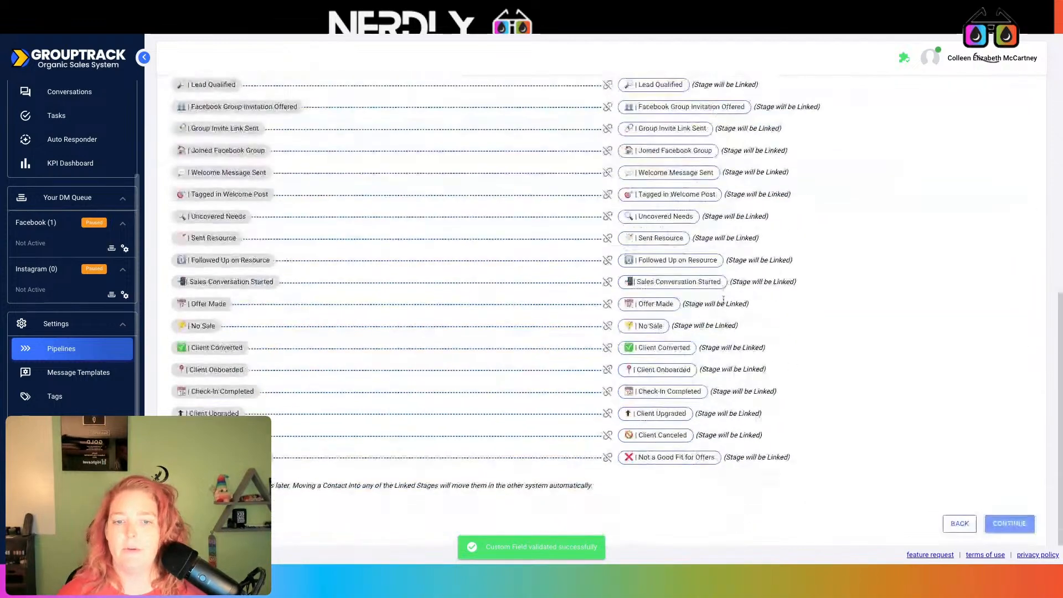
{"action": "scroll", "coordinate": [515, 440], "scroll_direction": "up", "scroll_amount": 3}
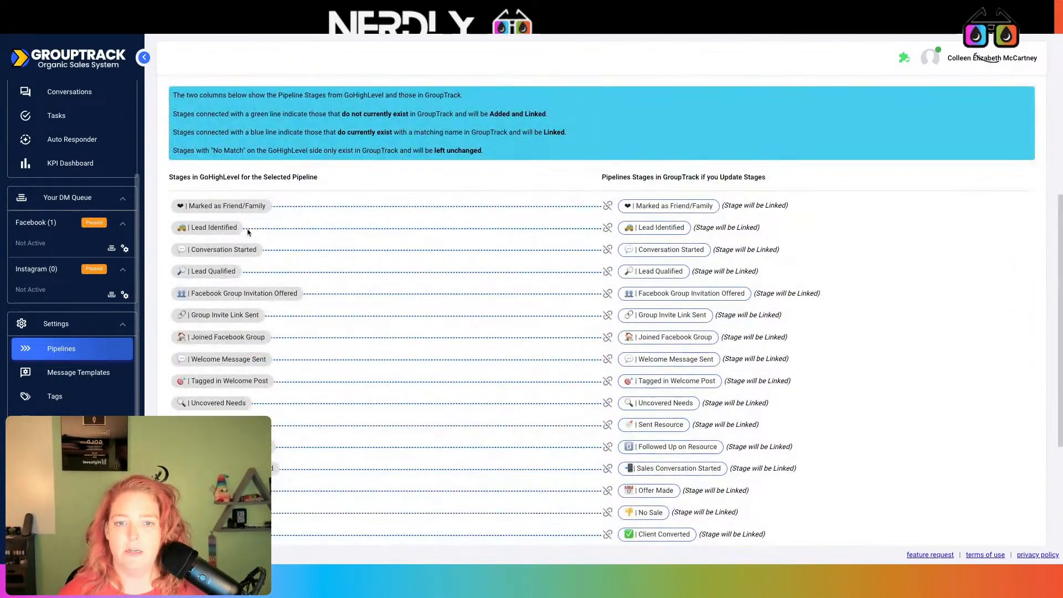
{"action": "scroll", "coordinate": [567, 470], "scroll_direction": "down", "scroll_amount": 3}
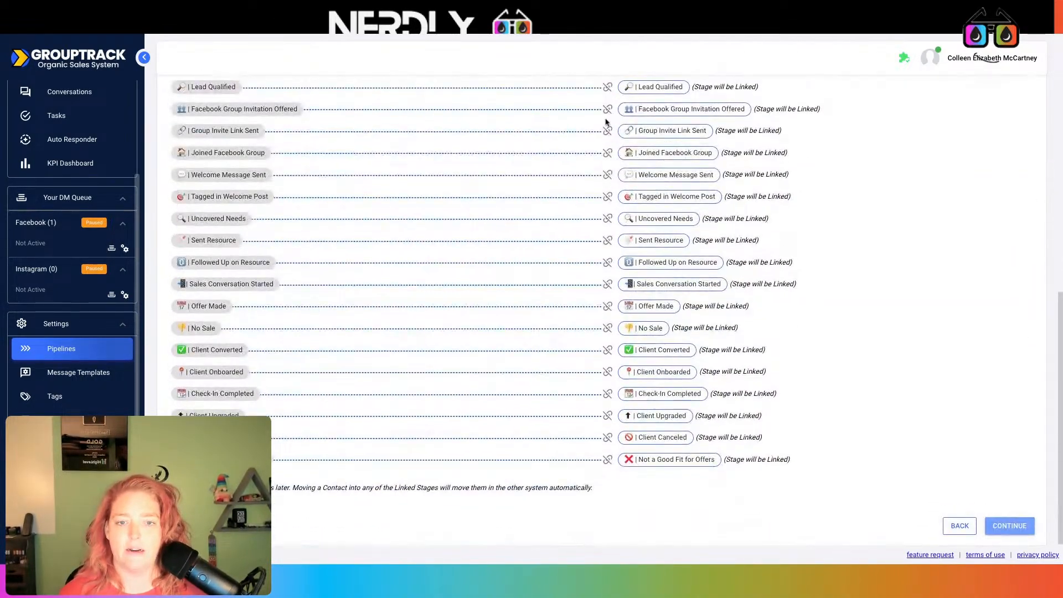
{"action": "scroll", "coordinate": [591, 443], "scroll_direction": "up", "scroll_amount": 2}
{"action": "scroll", "coordinate": [591, 441], "scroll_direction": "up", "scroll_amount": 2}
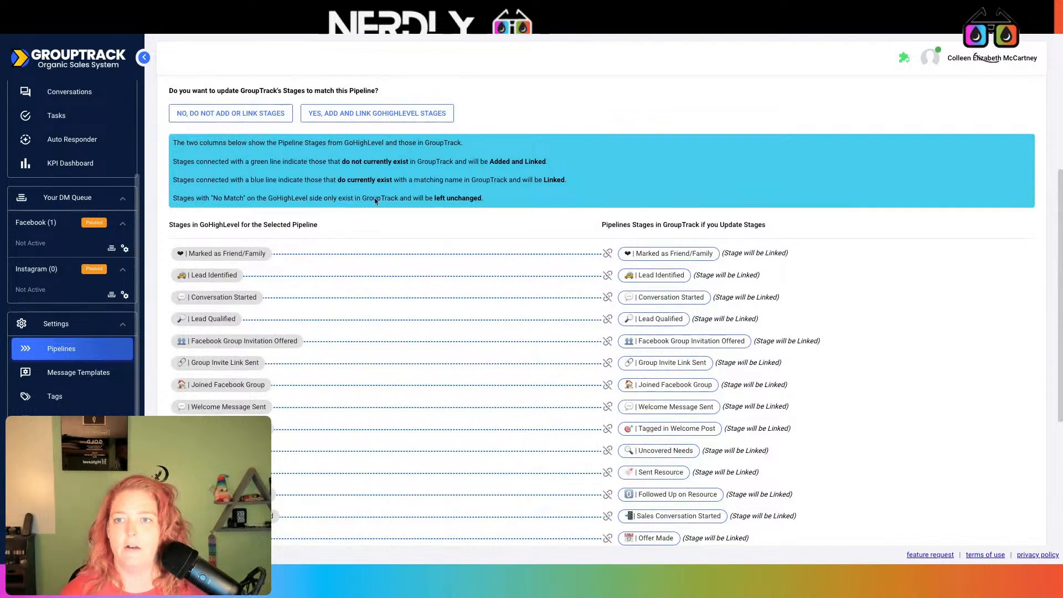
{"action": "left_click", "coordinate": [356, 115]}
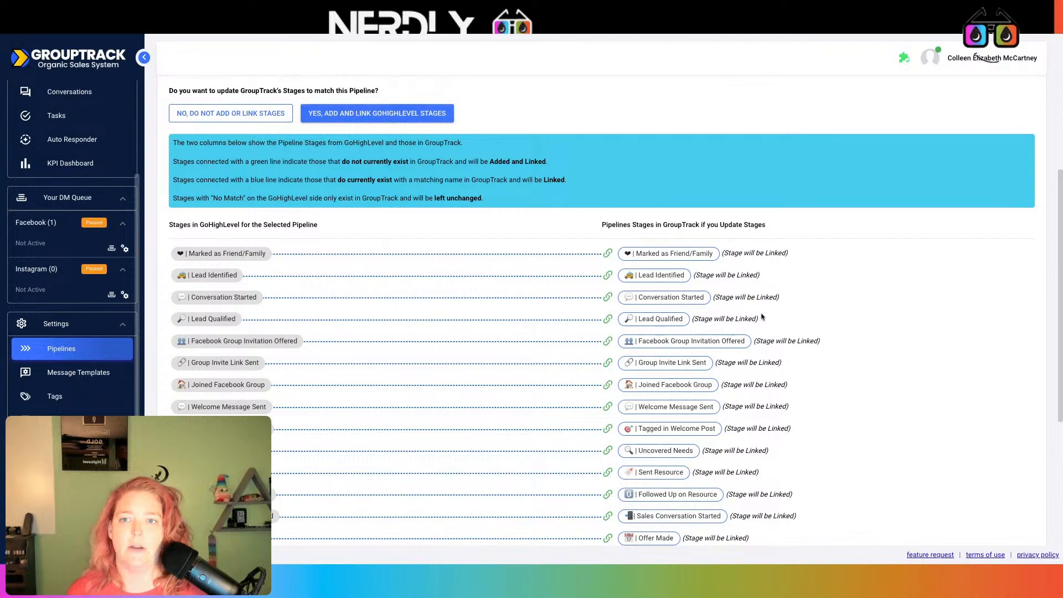
{"action": "scroll", "coordinate": [762, 317], "scroll_direction": "down", "scroll_amount": 4}
{"action": "left_click", "coordinate": [1009, 527]}
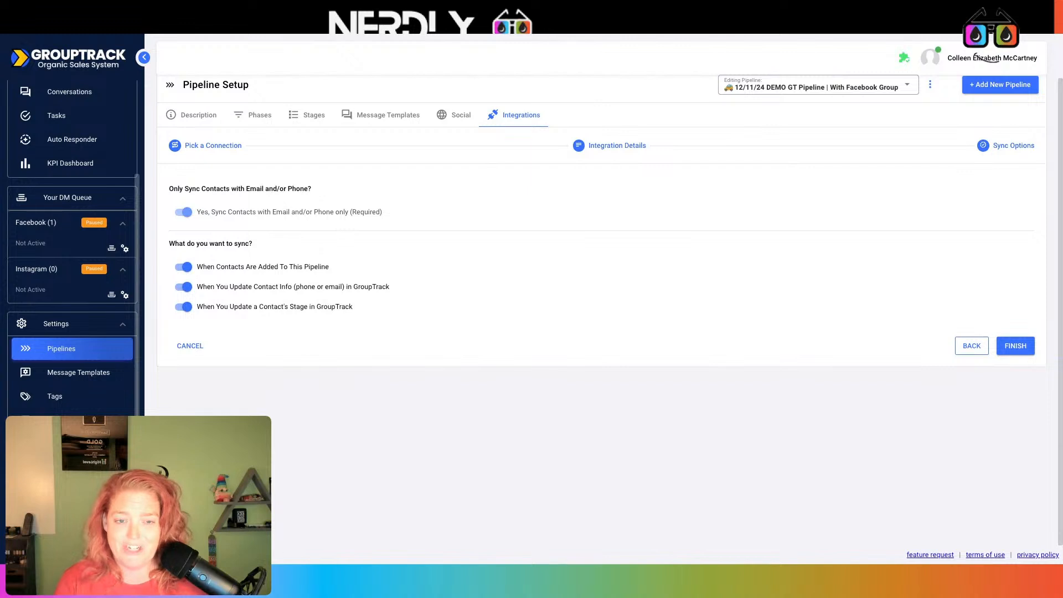
- Finish the integration, copy its webhook URL, and go to HighLevel's Automation workflows
{"action": "left_click", "coordinate": [1030, 348]}
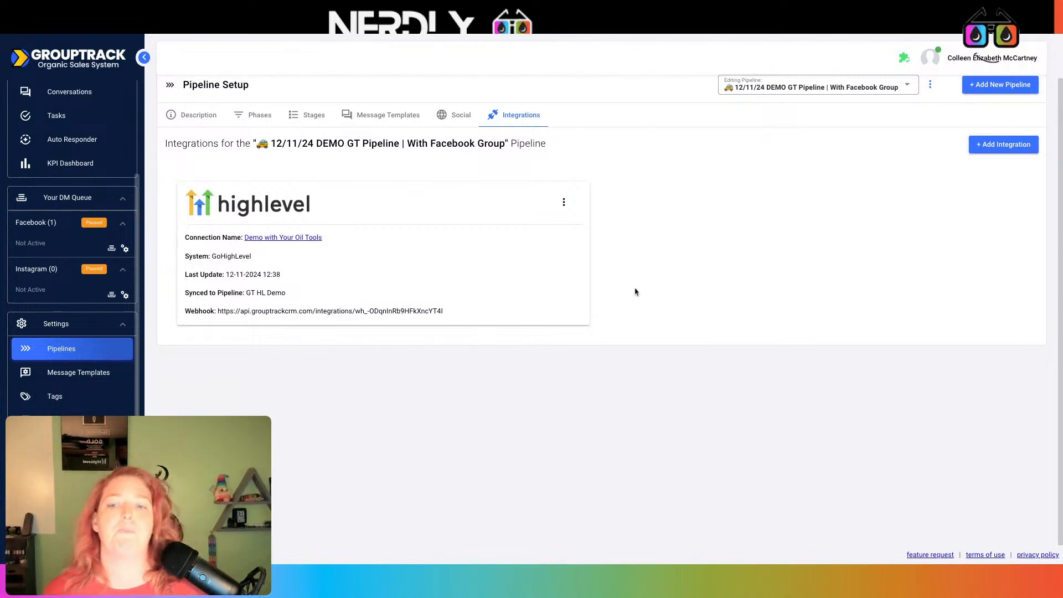
{"action": "left_click_drag", "start_coordinate": [463, 313], "coordinate": [458, 304]}
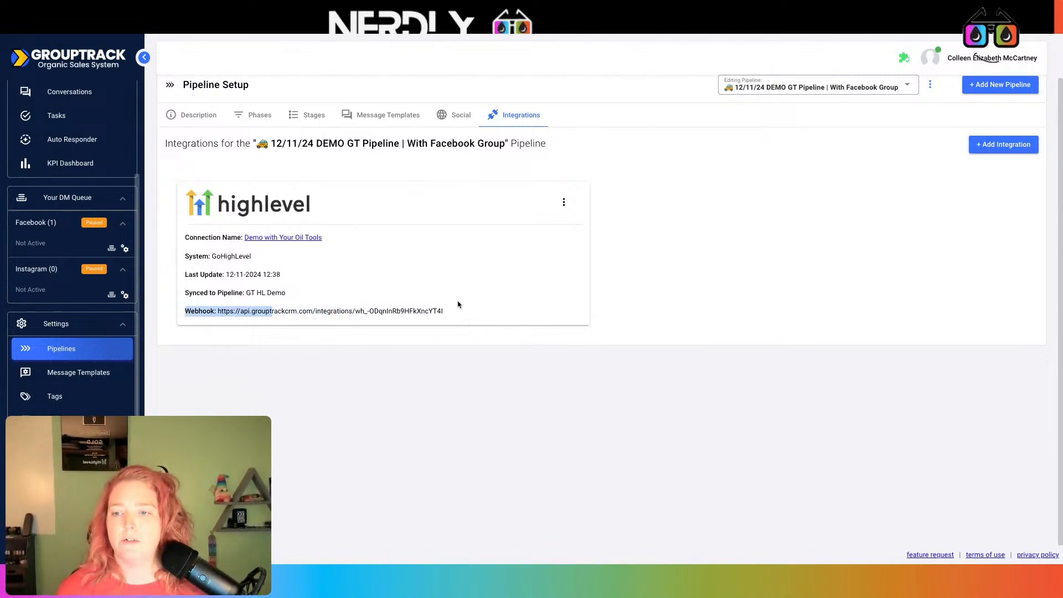
{"action": "left_click", "coordinate": [468, 313]}
{"action": "double_click", "coordinate": [468, 314]}
{"action": "triple_click", "coordinate": [468, 314]}
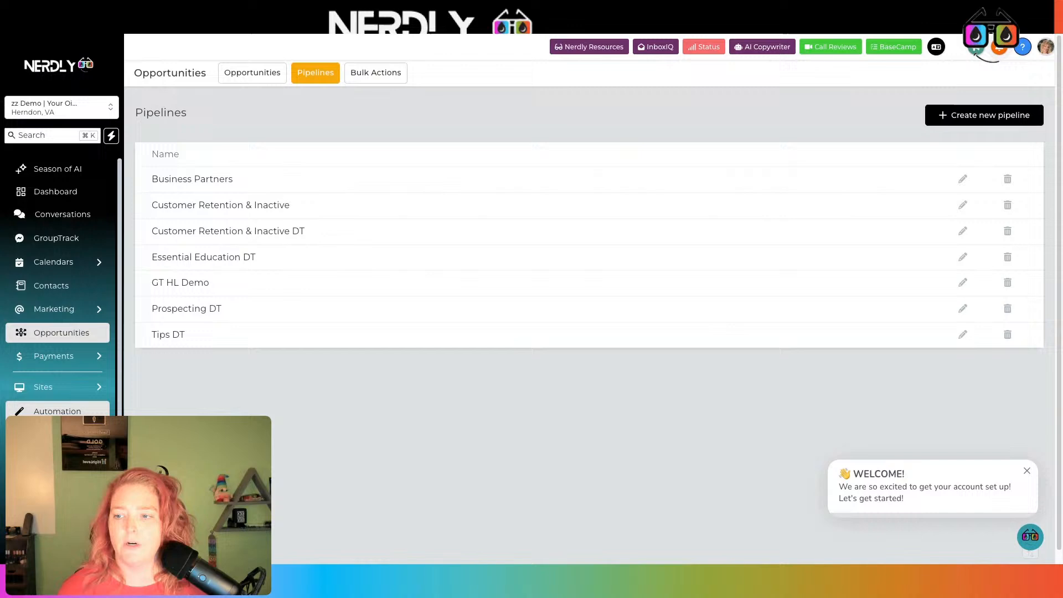
{"action": "left_click", "coordinate": [57, 411]}
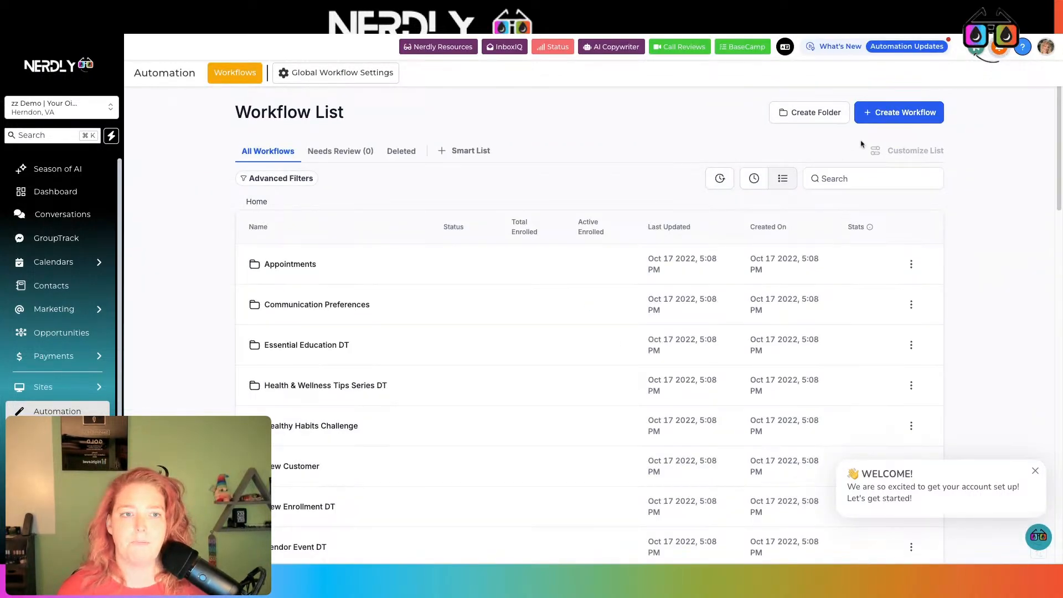
- Create a workflow from scratch with a Pipeline Stage Changed trigger
{"action": "left_click", "coordinate": [903, 116]}
{"action": "left_click", "coordinate": [899, 159]}
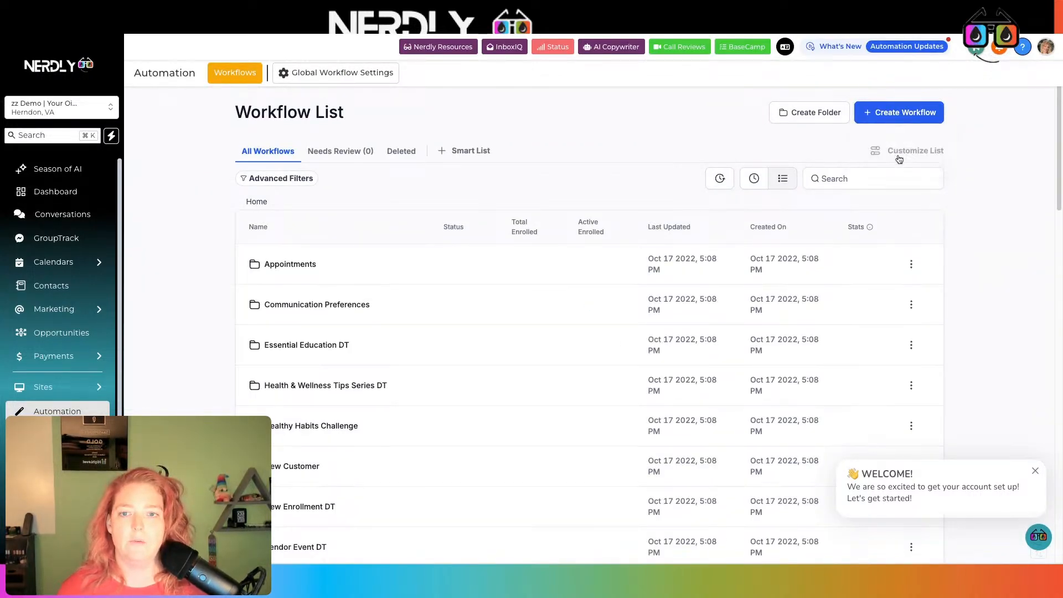
{"action": "left_click", "coordinate": [631, 174]}
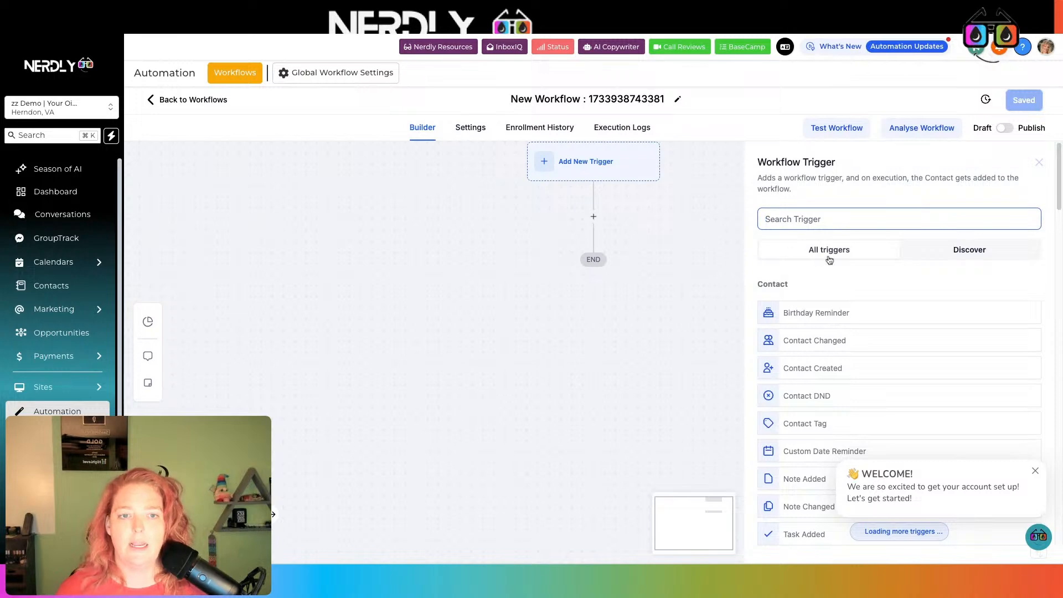
{"action": "type", "text": "stage"}
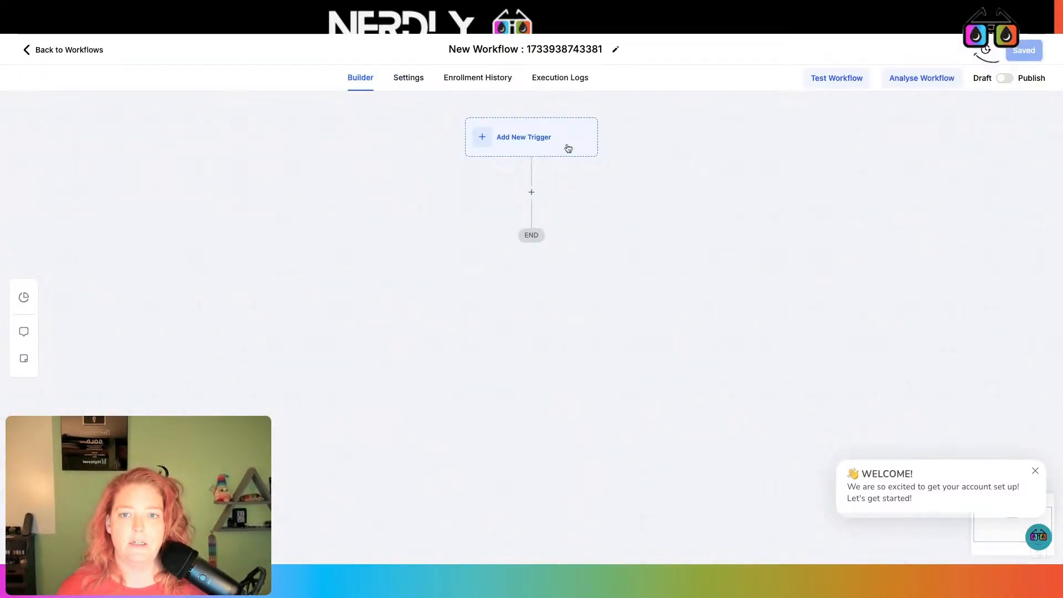
{"action": "left_click", "coordinate": [563, 146]}
{"action": "type", "text": "stage"}
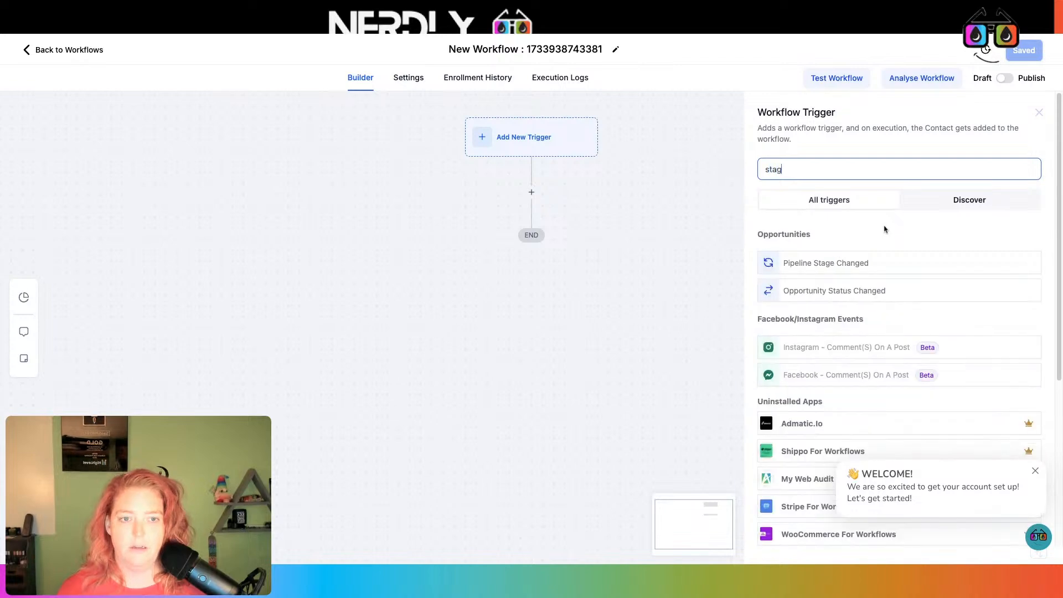
{"action": "left_click", "coordinate": [862, 263]}
- Filter the trigger to the GT HL Demo pipeline, append 'GT HL Demo' to its name, and save
{"action": "left_click", "coordinate": [598, 277]}
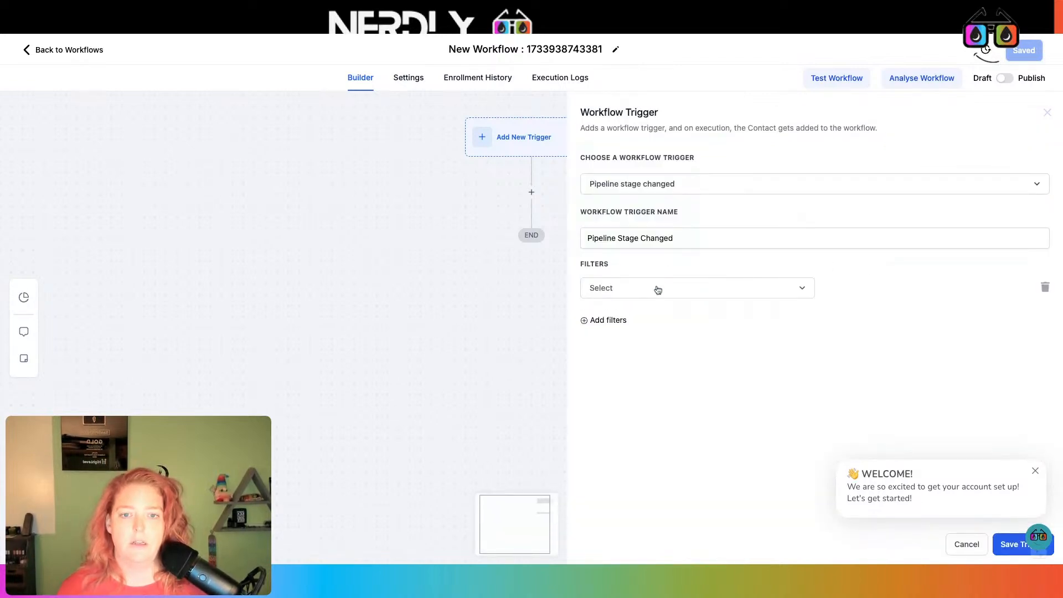
{"action": "left_click", "coordinate": [655, 288]}
{"action": "left_click", "coordinate": [629, 416]}
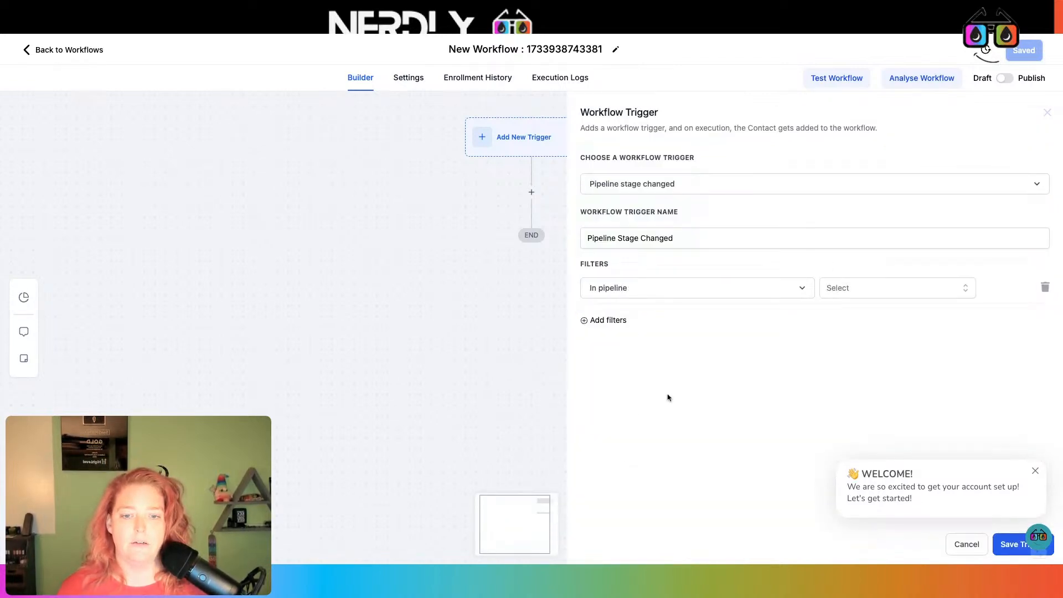
{"action": "left_click", "coordinate": [870, 289]}
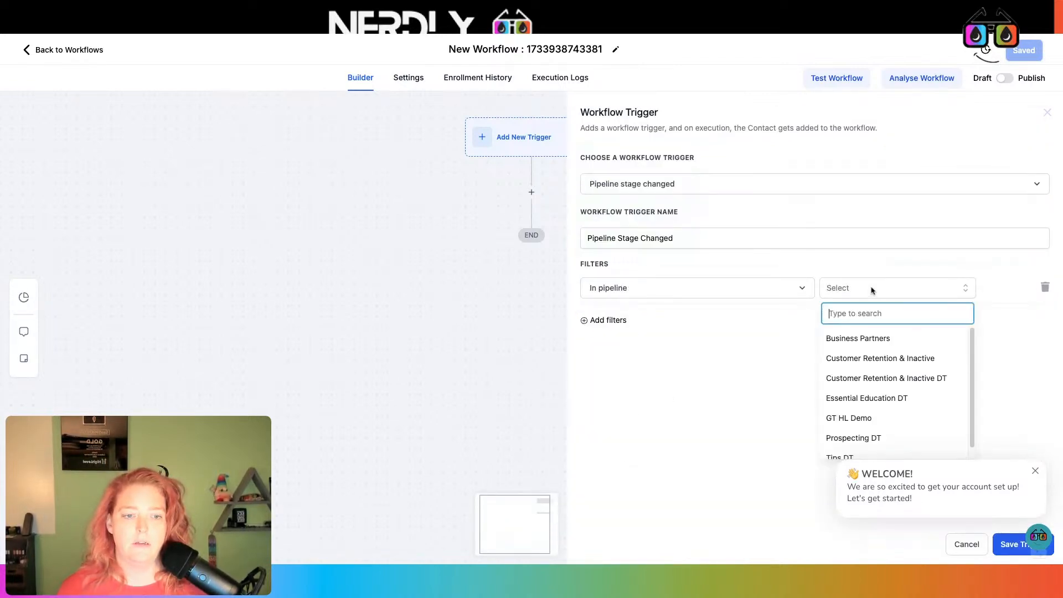
{"action": "left_click", "coordinate": [876, 422]}
{"action": "left_click", "coordinate": [708, 242]}
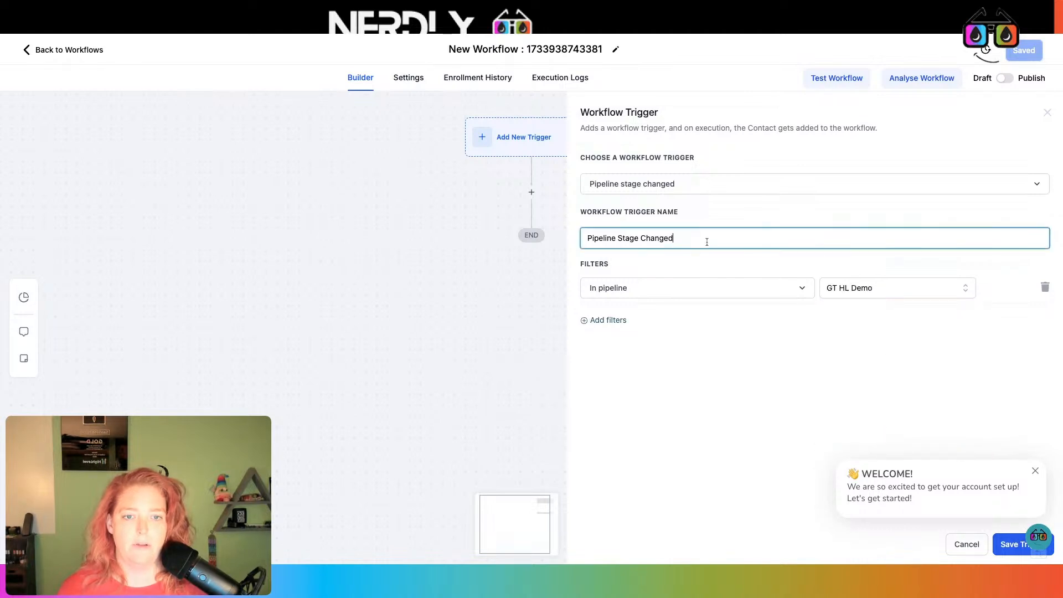
{"action": "type", "text": "GT"}
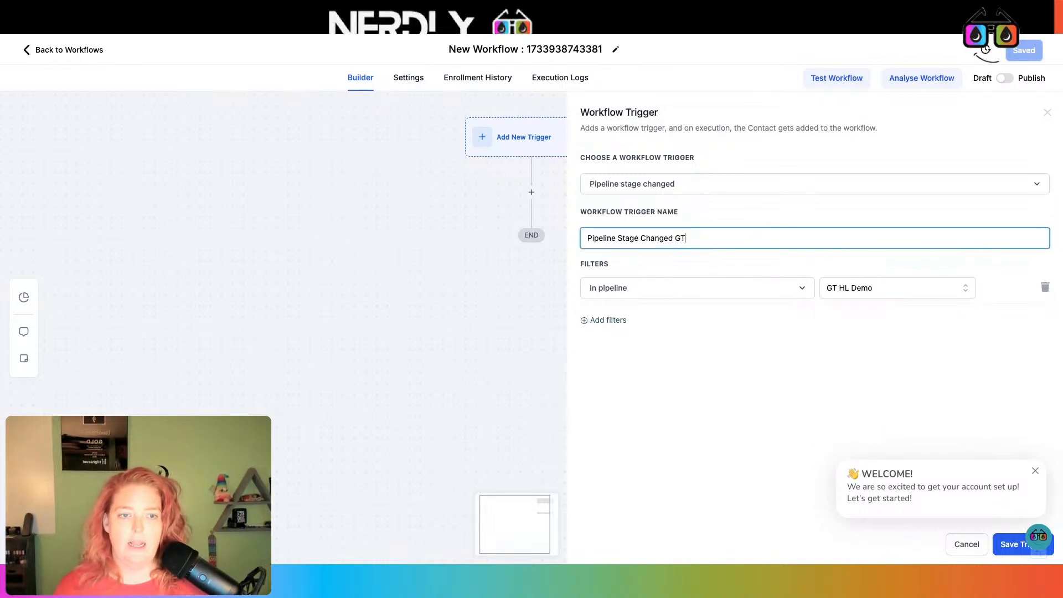
{"action": "type", "text": " HL Demo"}
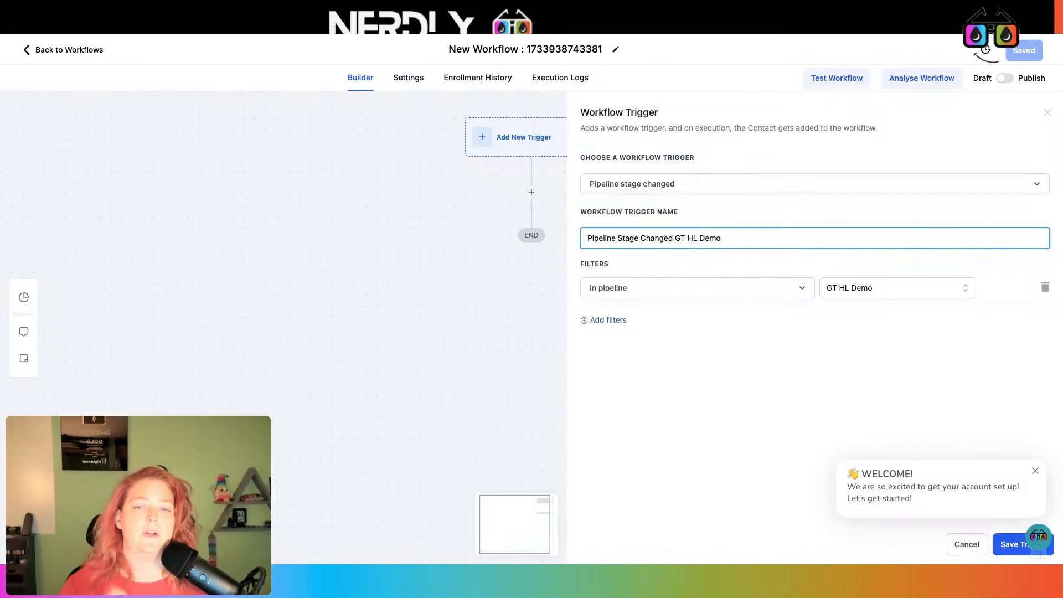
{"action": "left_click", "coordinate": [1035, 471]}
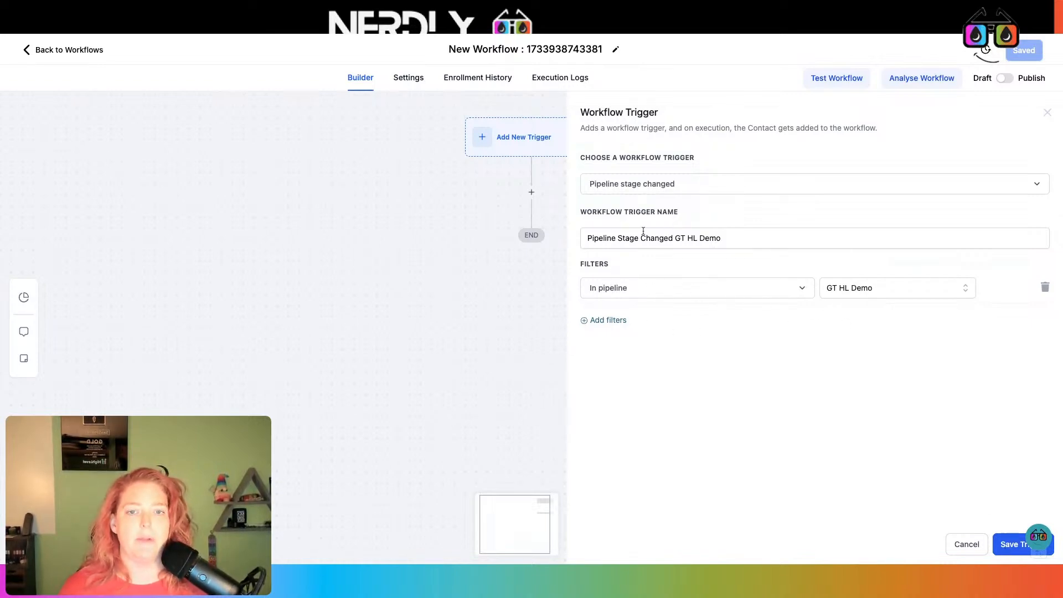
{"action": "double_click", "coordinate": [586, 239]}
{"action": "left_click_drag", "start_coordinate": [587, 238], "coordinate": [736, 239]}
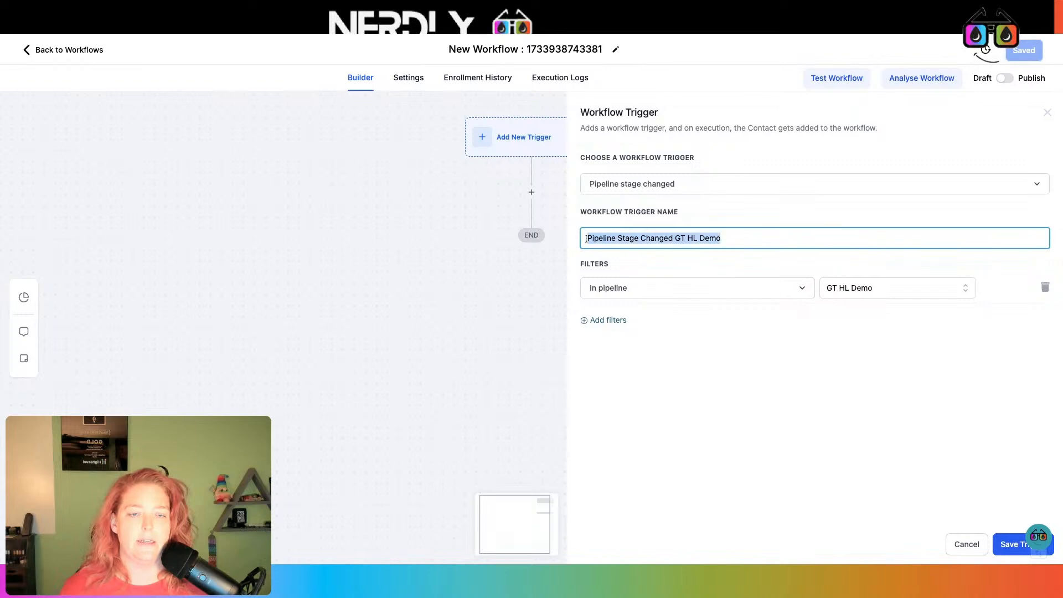
{"action": "left_click", "coordinate": [764, 240]}
{"action": "left_click", "coordinate": [1004, 545]}
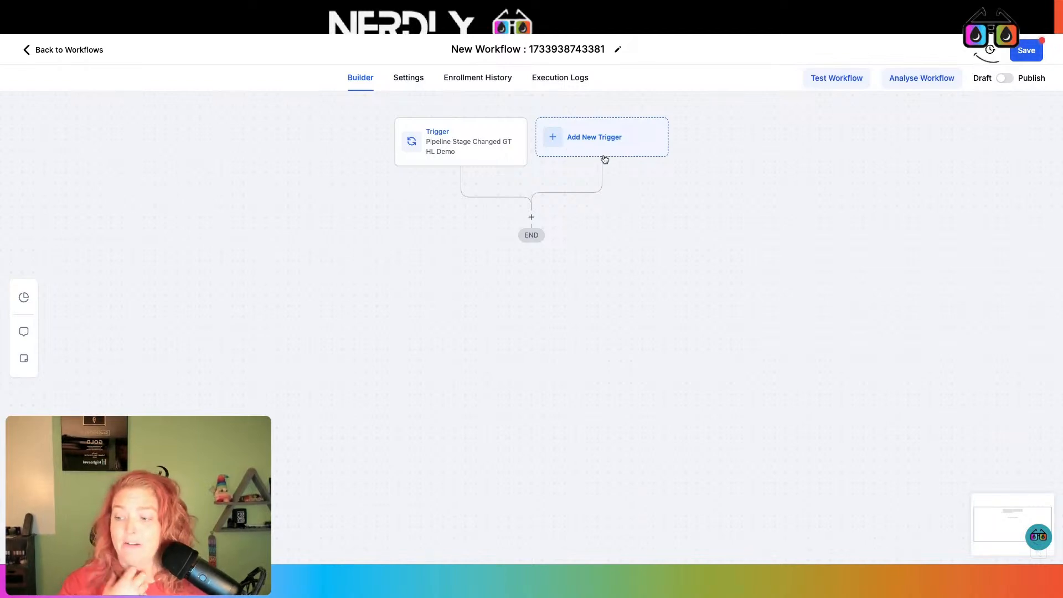
- Add an Opportunity Created trigger filtered to GT HL Demo, named 'Opportunity Created GT HL Demo Pipeline'
{"action": "left_click", "coordinate": [624, 136]}
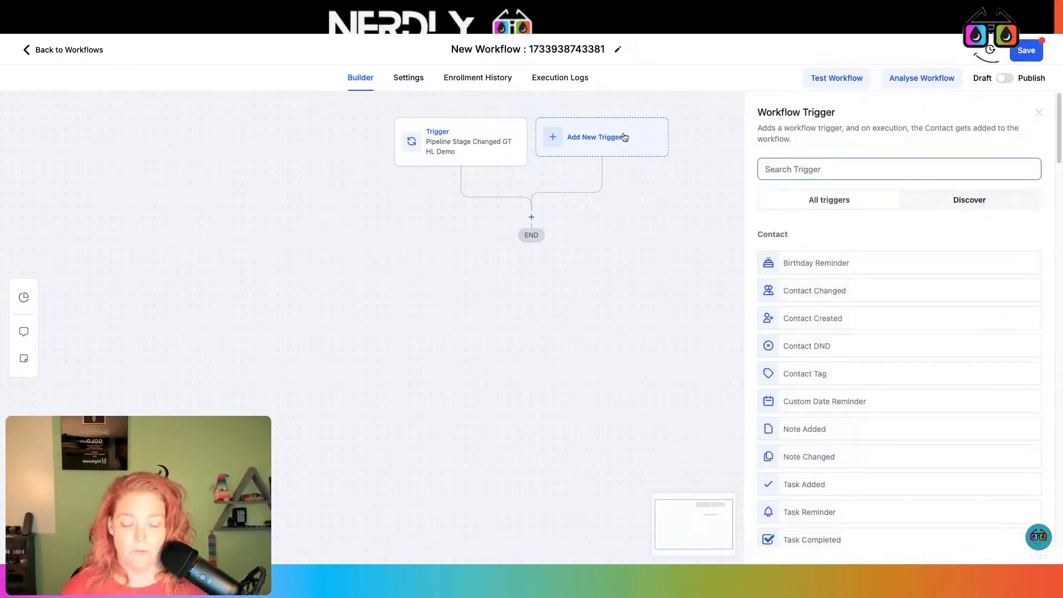
{"action": "type", "text": "opp"}
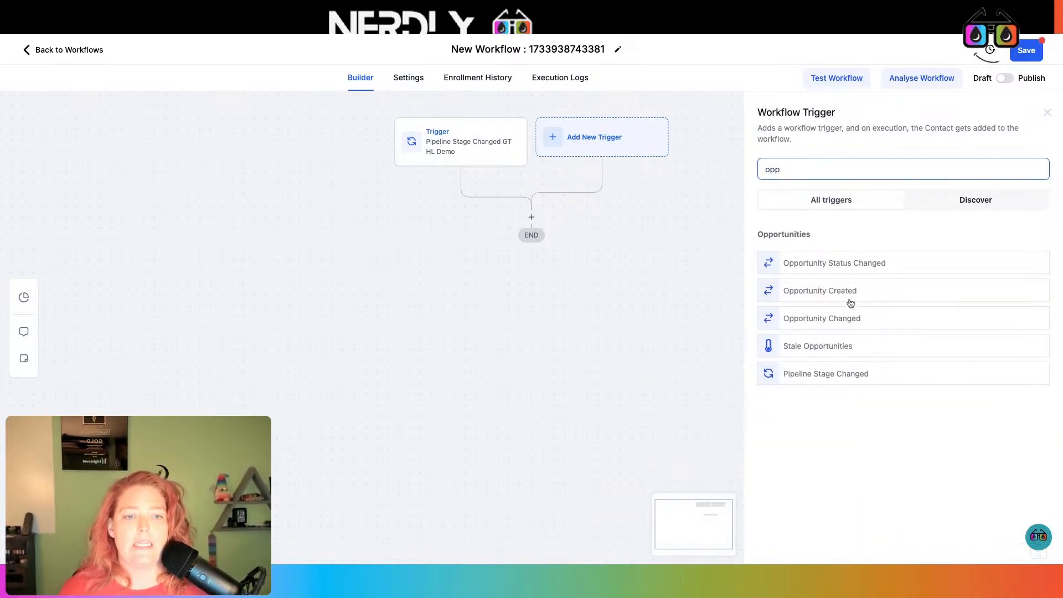
{"action": "left_click", "coordinate": [850, 299]}
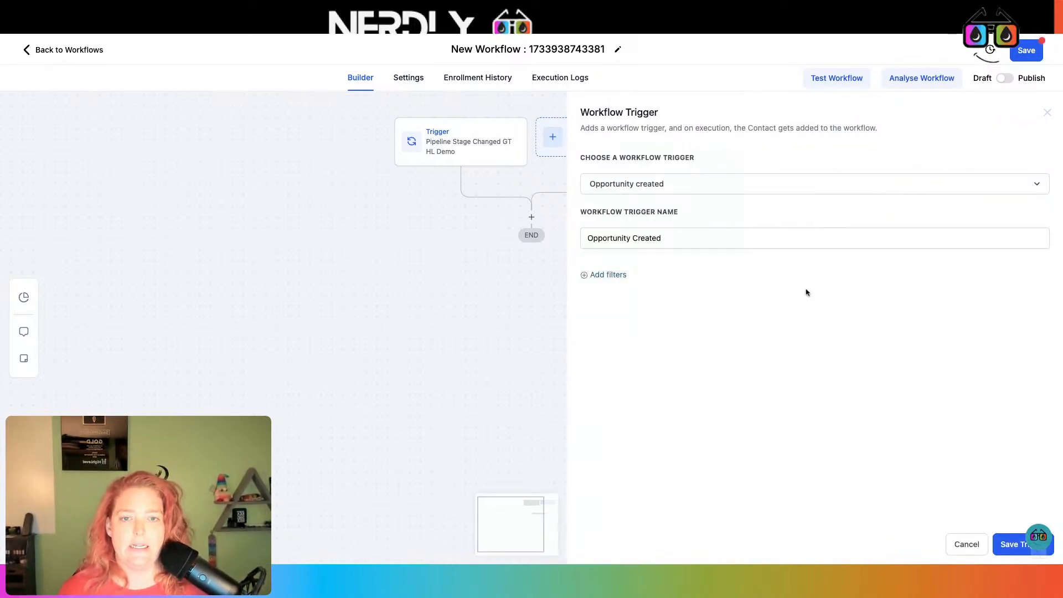
{"action": "left_click", "coordinate": [616, 275]}
{"action": "left_click", "coordinate": [627, 288]}
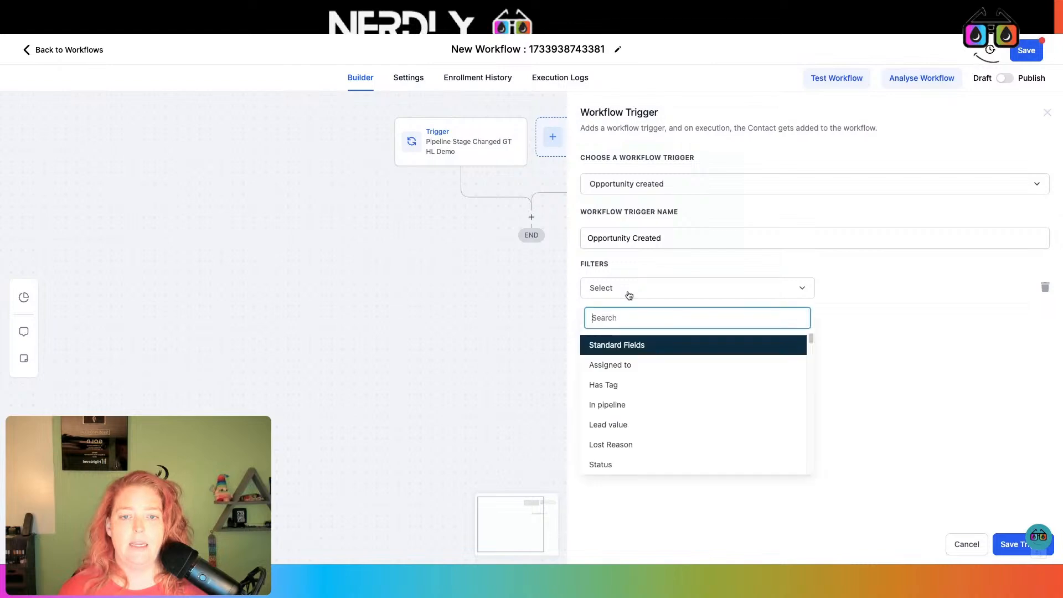
{"action": "left_click", "coordinate": [641, 408]}
{"action": "left_click", "coordinate": [857, 292]}
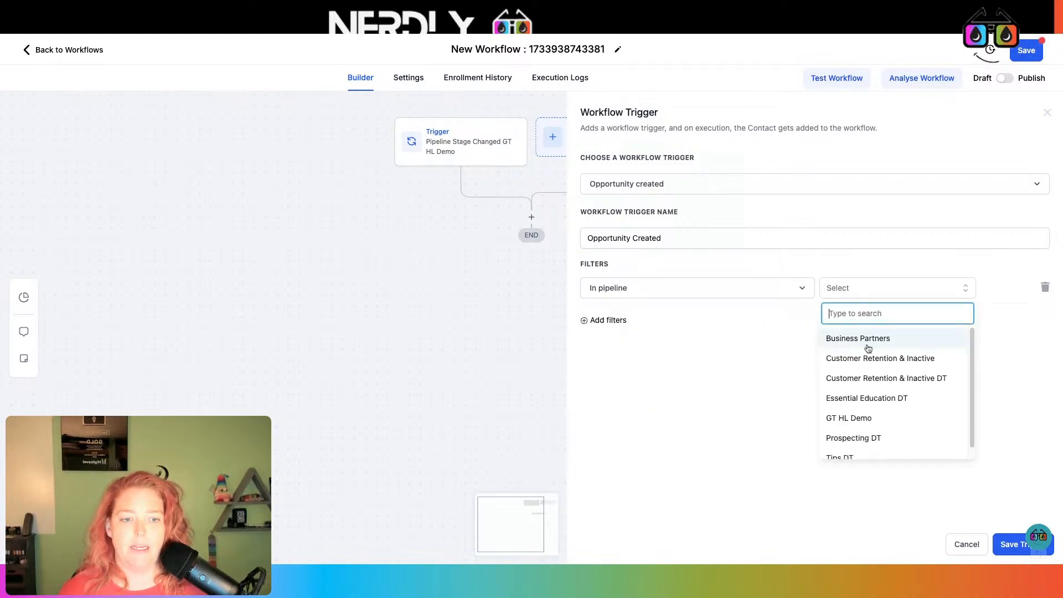
{"action": "left_click", "coordinate": [859, 418]}
{"action": "left_click", "coordinate": [759, 241]}
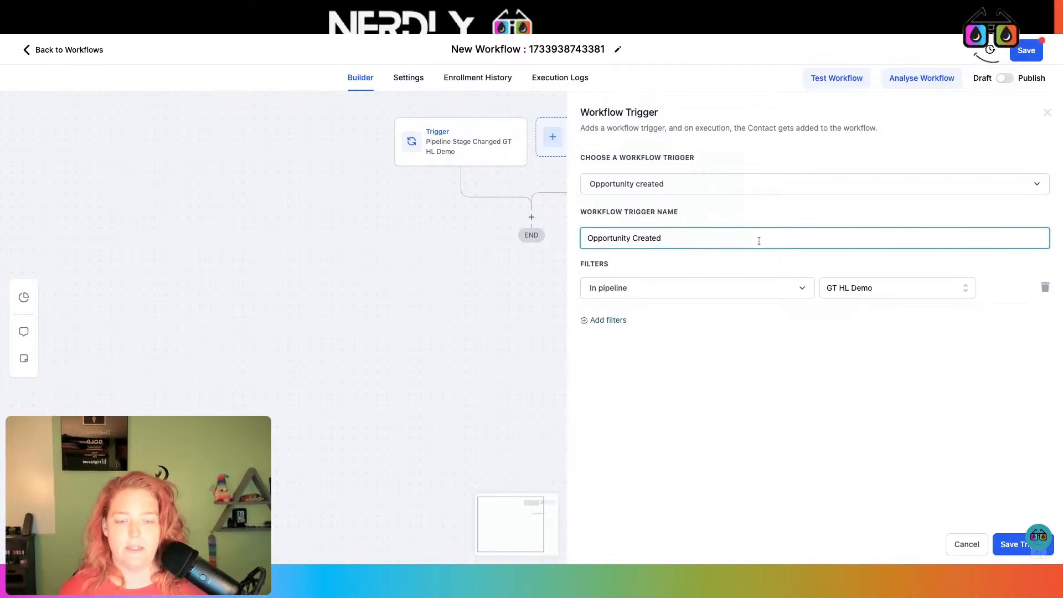
{"action": "type", "text": "G"}
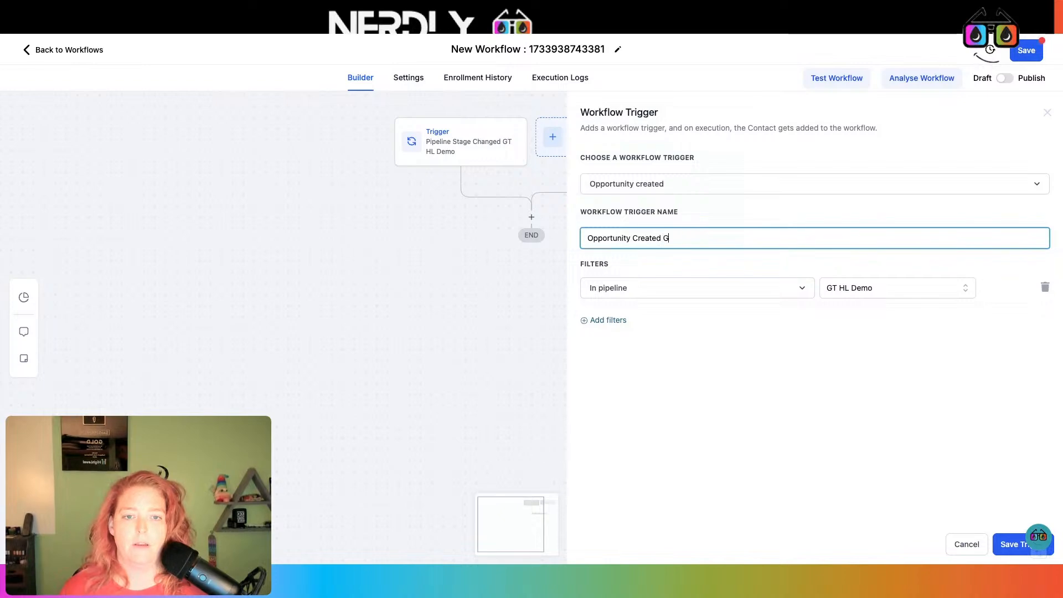
{"action": "type", "text": "T H"}
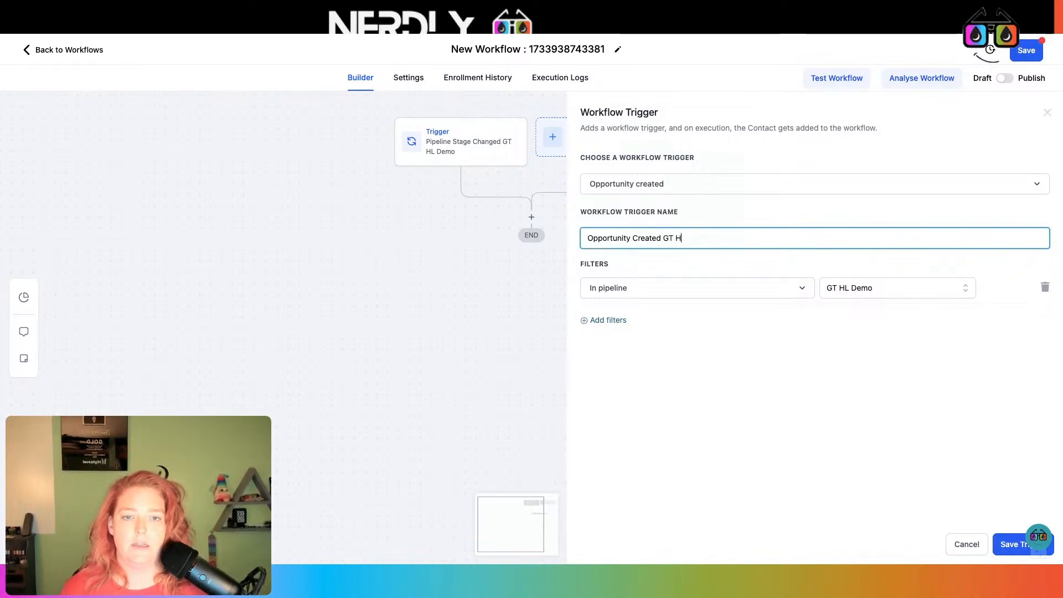
{"action": "type", "text": "L Demo P"}
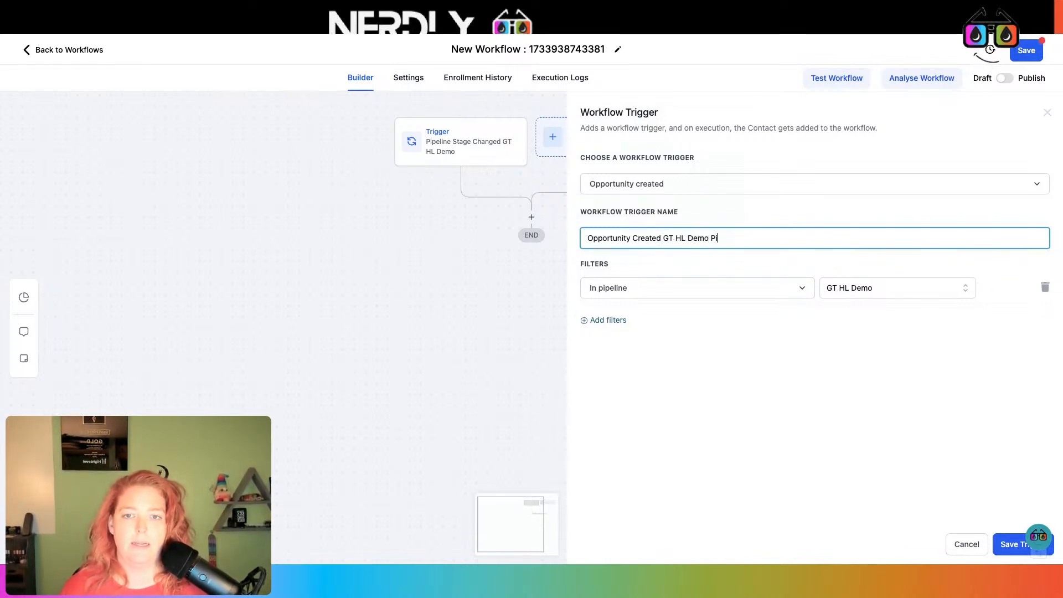
{"action": "type", "text": "ipeline"}
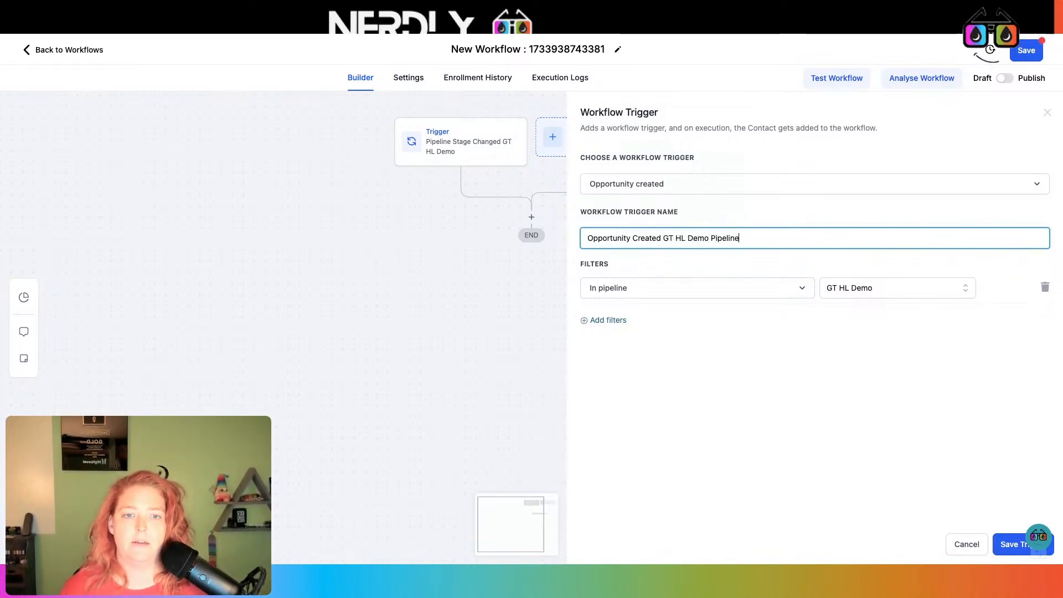
{"action": "left_click", "coordinate": [1008, 547]}
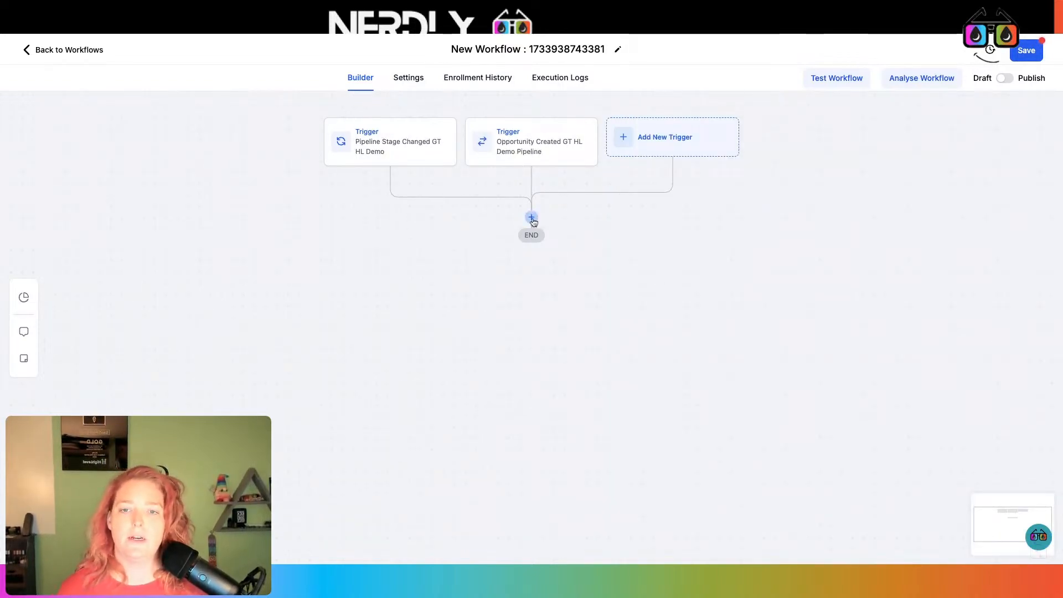
- Add a Webhook action posting to the GroupTrack URL, named 'Webhook GT HL Demo Pipelin'
{"action": "left_click", "coordinate": [532, 217]}
{"action": "type", "text": "web"}
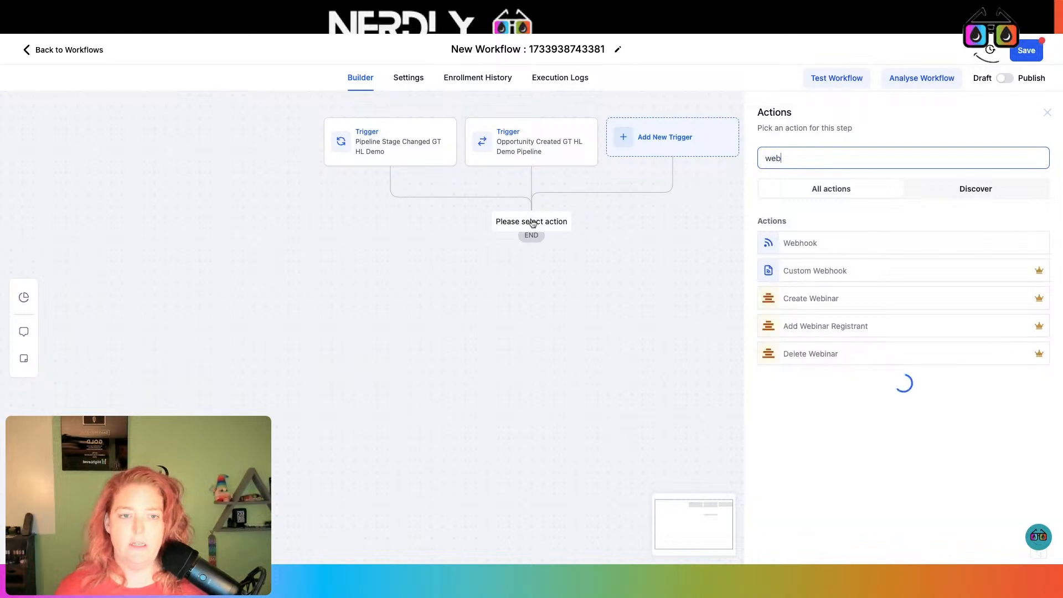
{"action": "left_click", "coordinate": [818, 245]}
{"action": "left_click", "coordinate": [792, 273]}
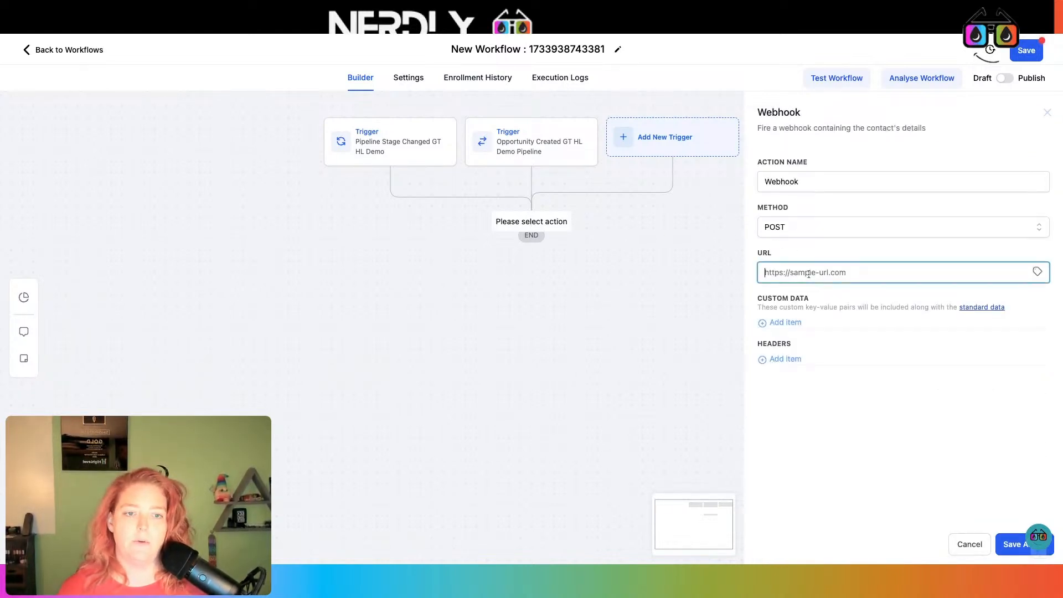
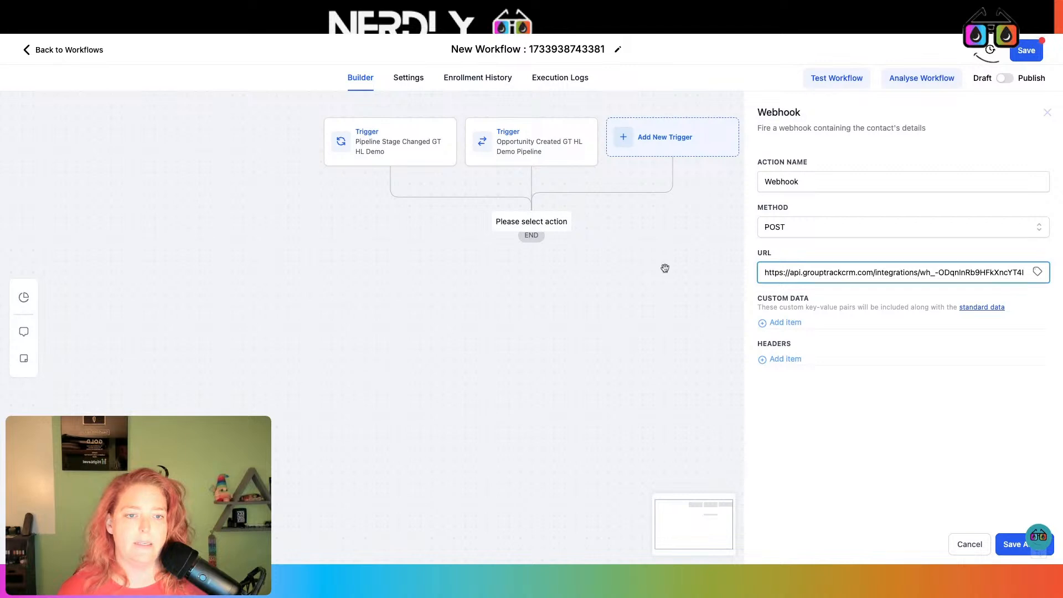
{"action": "left_click", "coordinate": [875, 182]}
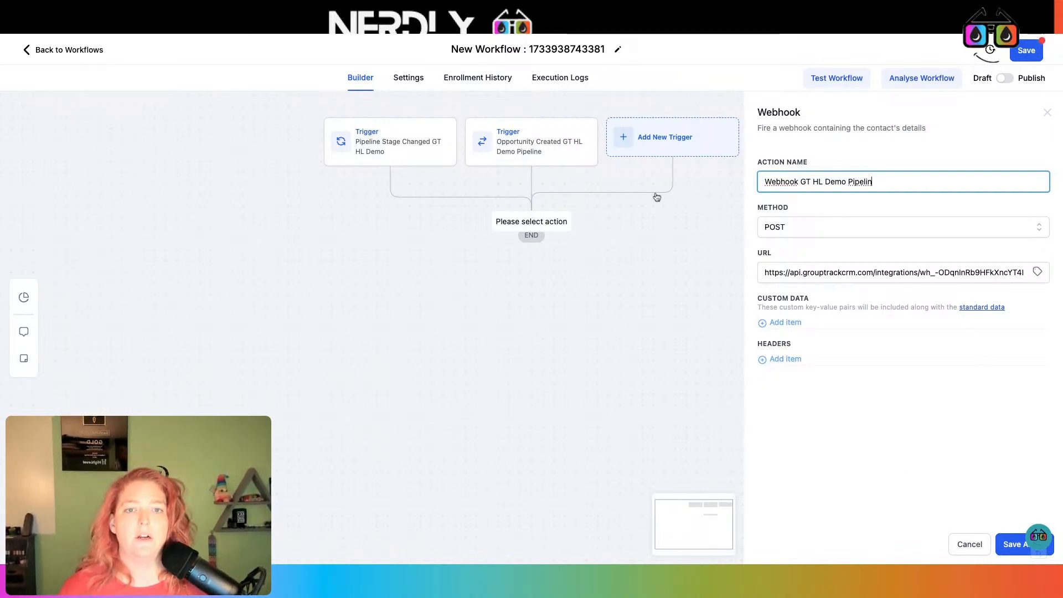
{"action": "left_click", "coordinate": [1010, 551]}
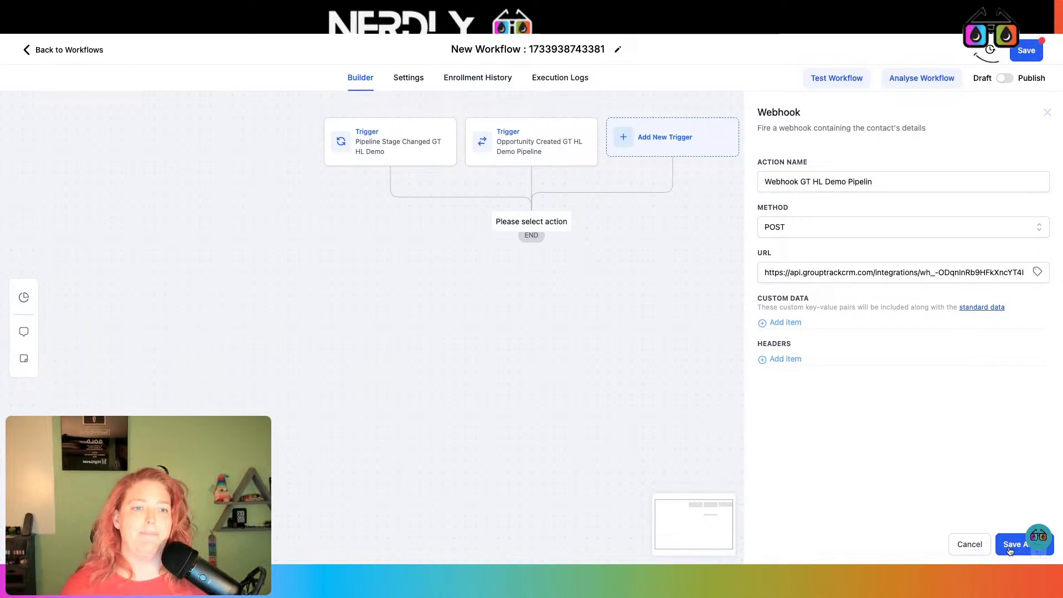
- Rename the workflow 'GroupTrack Webhook GT HL Demo', then publish and save it
{"action": "left_click", "coordinate": [542, 49]}
{"action": "triple_click", "coordinate": [542, 49]}
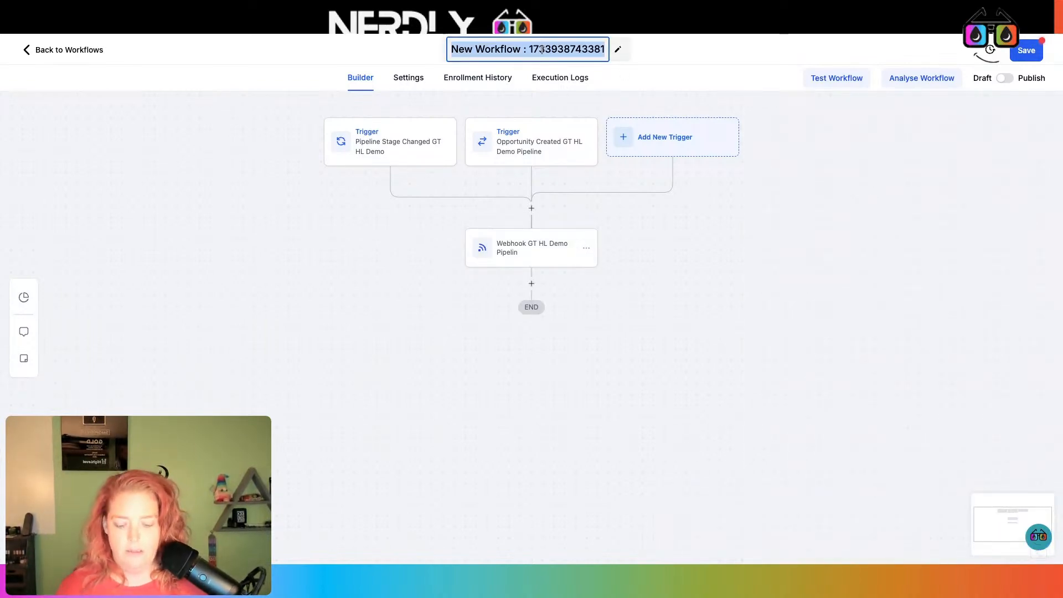
{"action": "type", "text": "GroupT"}
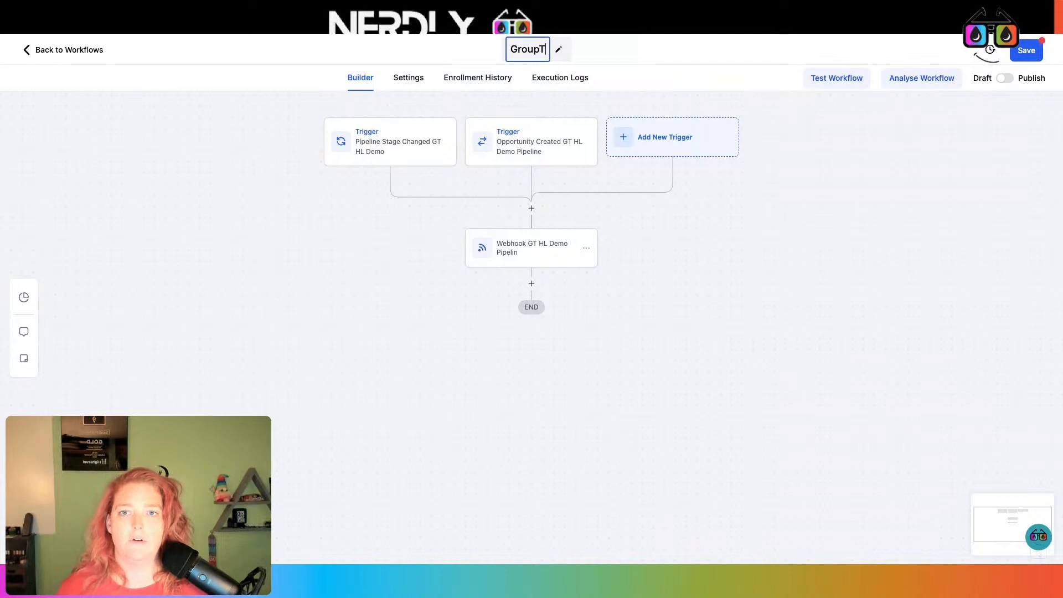
{"action": "type", "text": "rack Webhook"}
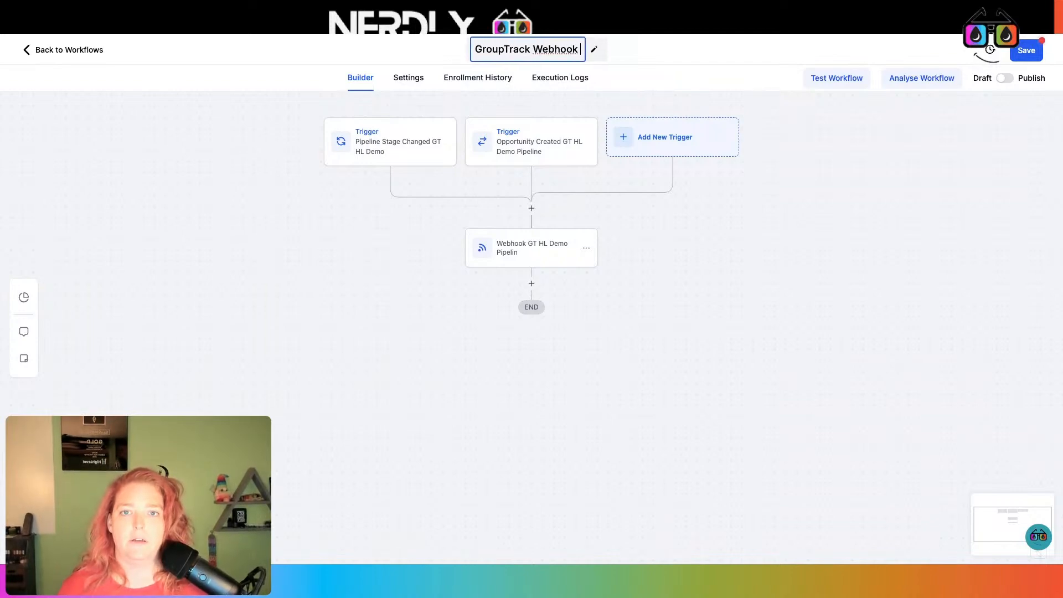
{"action": "type", "text": " GT HL "}
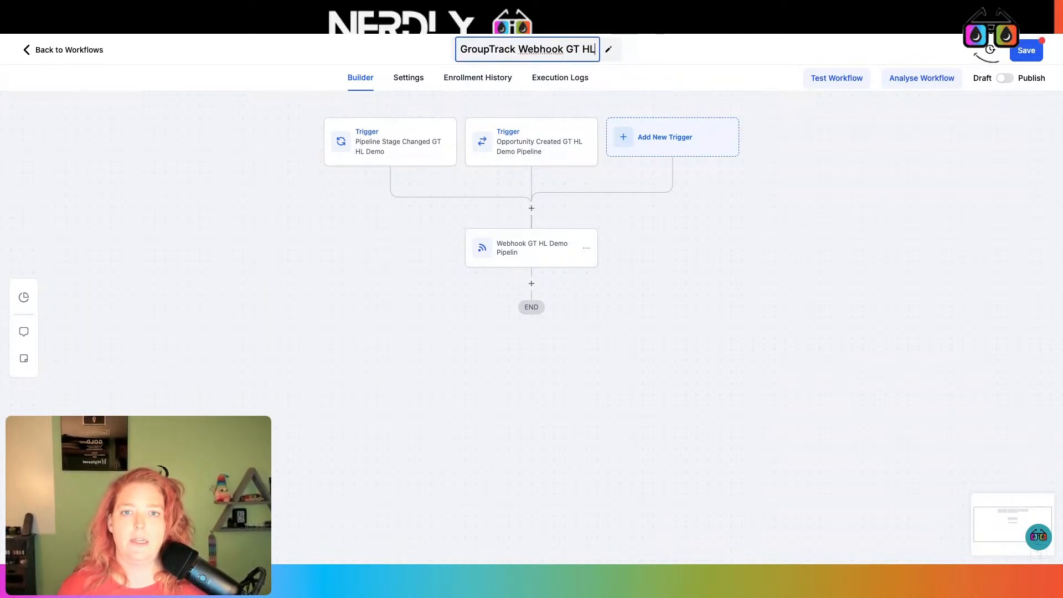
{"action": "type", "text": "Demo"}
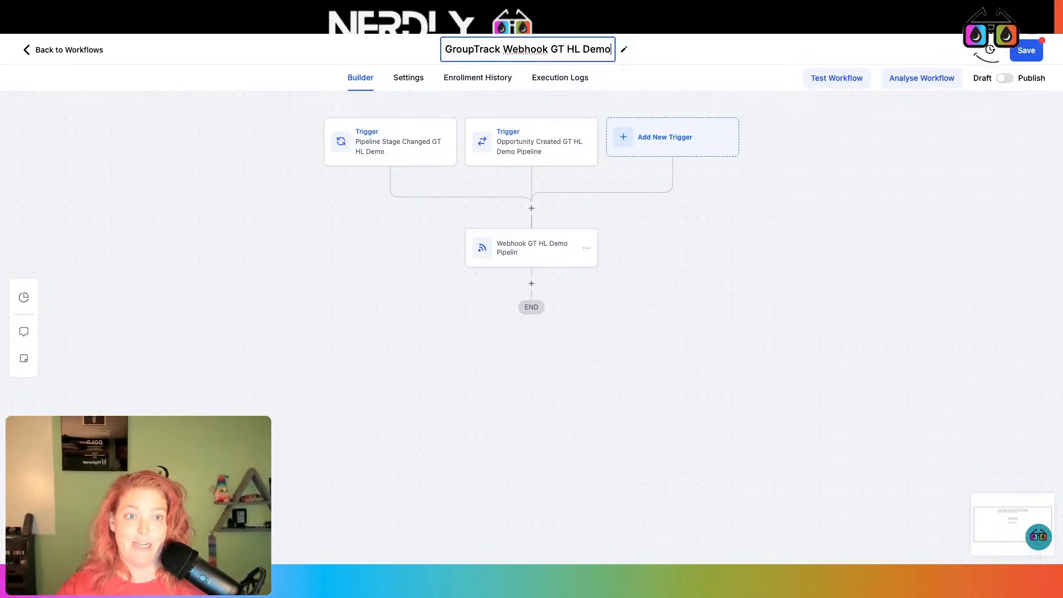
{"action": "left_click", "coordinate": [1005, 81]}
{"action": "left_click", "coordinate": [1026, 56]}
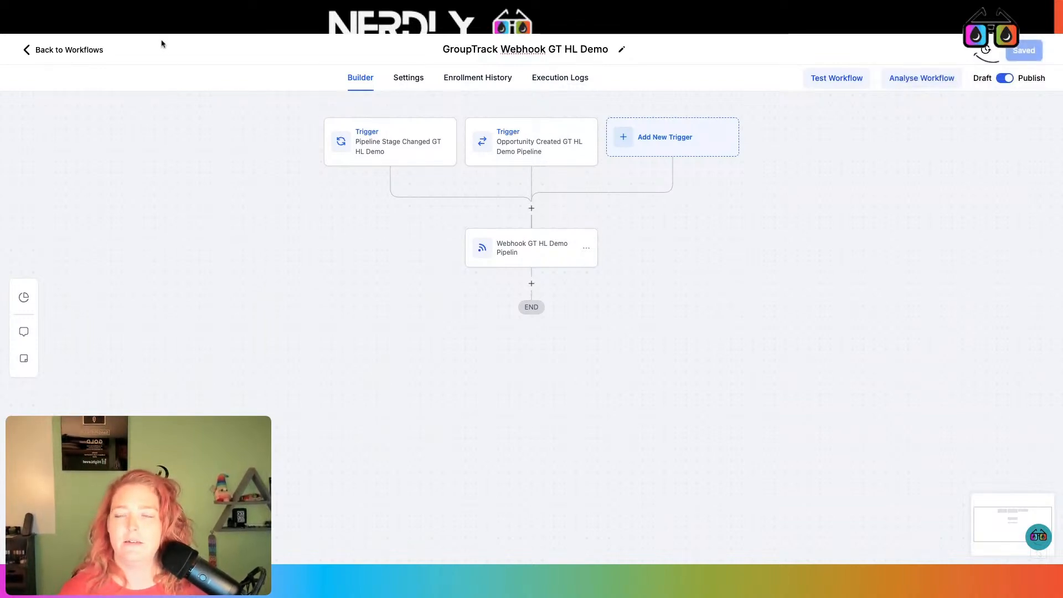
{"action": "left_click", "coordinate": [81, 50]}
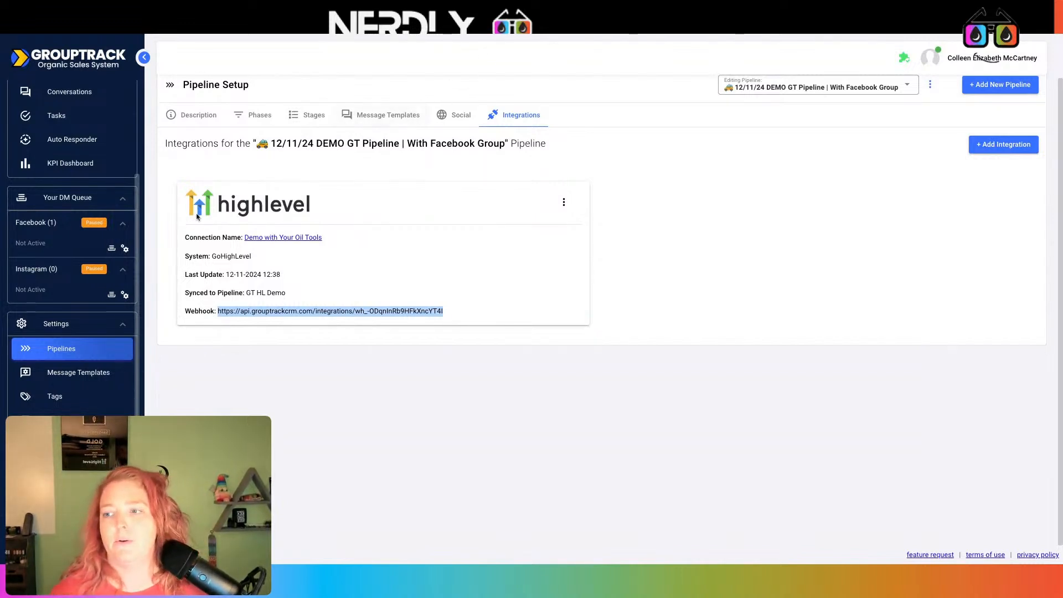
- Go to GroupTrack's Tags settings page
{"action": "left_click", "coordinate": [85, 401]}
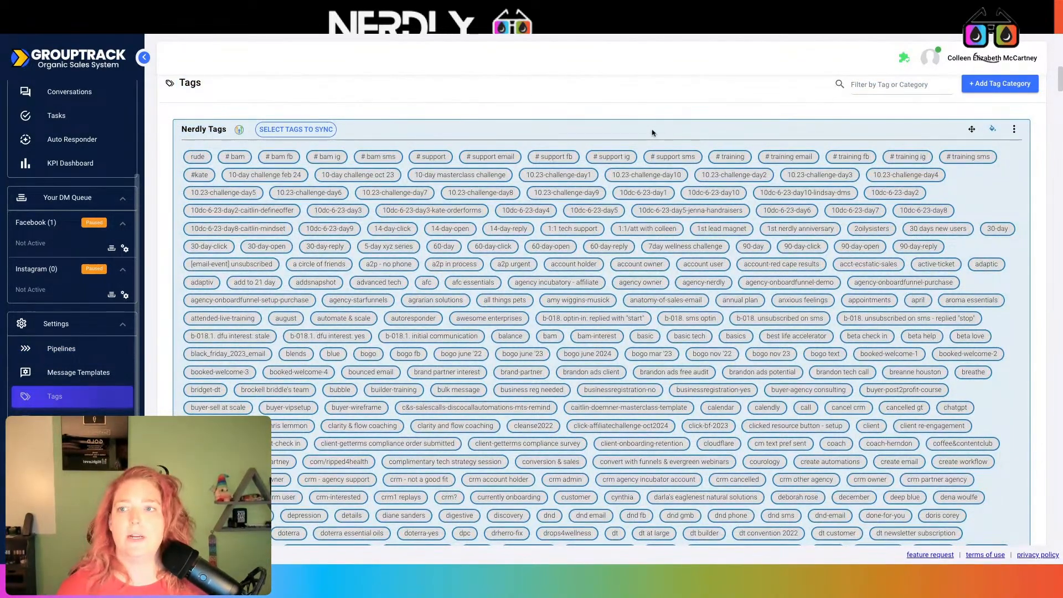
- Start a new tag category from scratch named 'GT HL Demo'
{"action": "scroll", "coordinate": [770, 139], "scroll_direction": "down", "scroll_amount": 2}
{"action": "scroll", "coordinate": [770, 140], "scroll_direction": "up", "scroll_amount": 2}
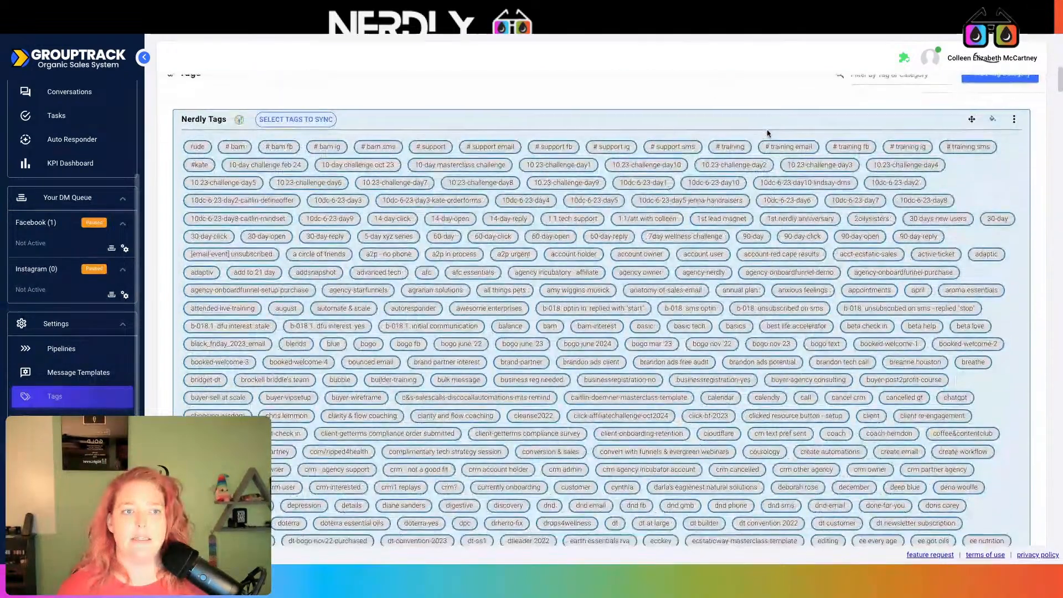
{"action": "left_click", "coordinate": [990, 83]}
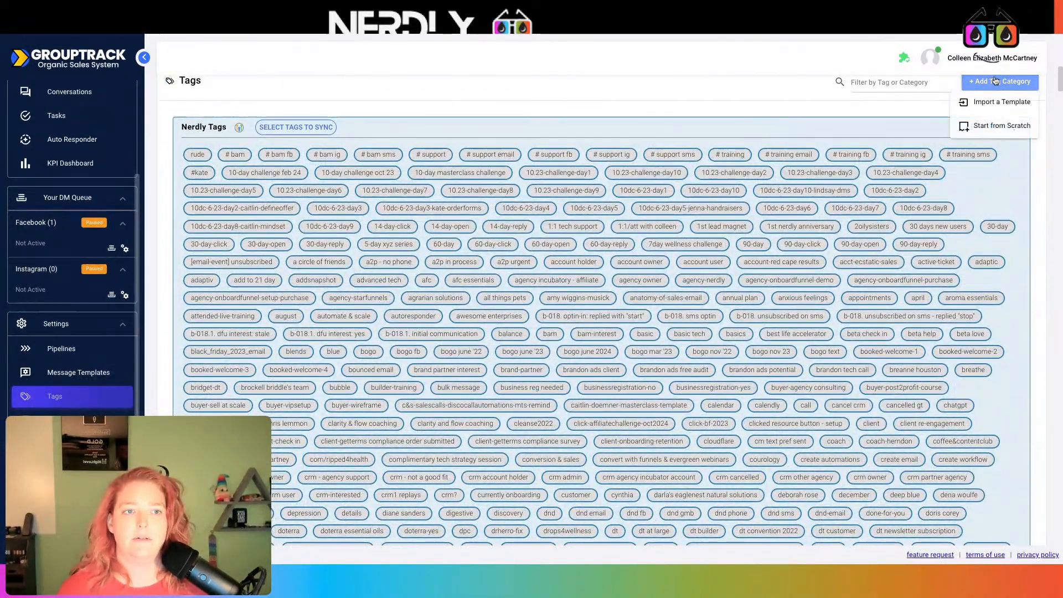
{"action": "left_click", "coordinate": [997, 126]}
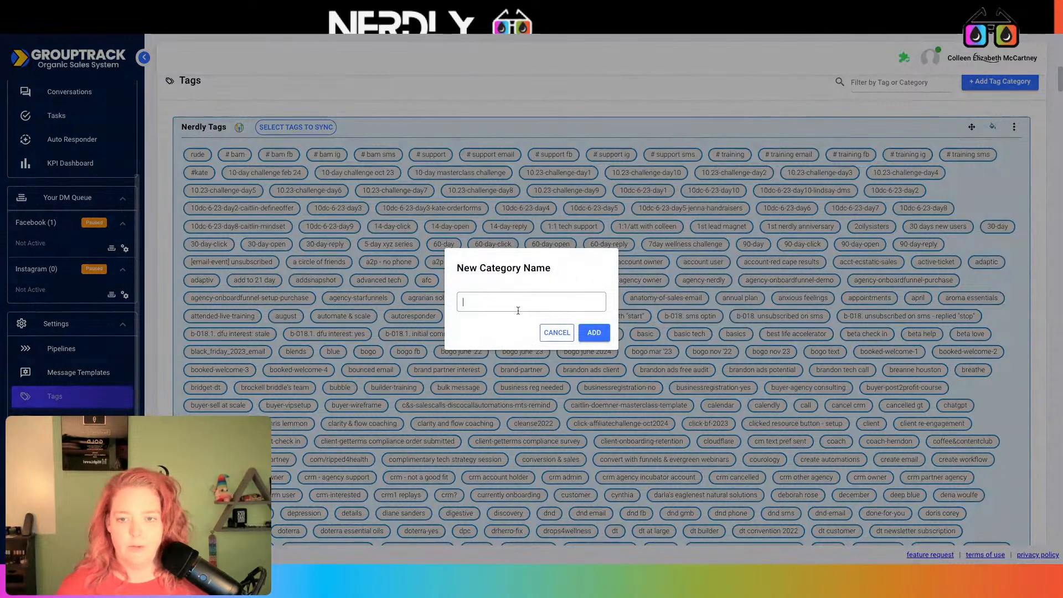
{"action": "type", "text": "G"}
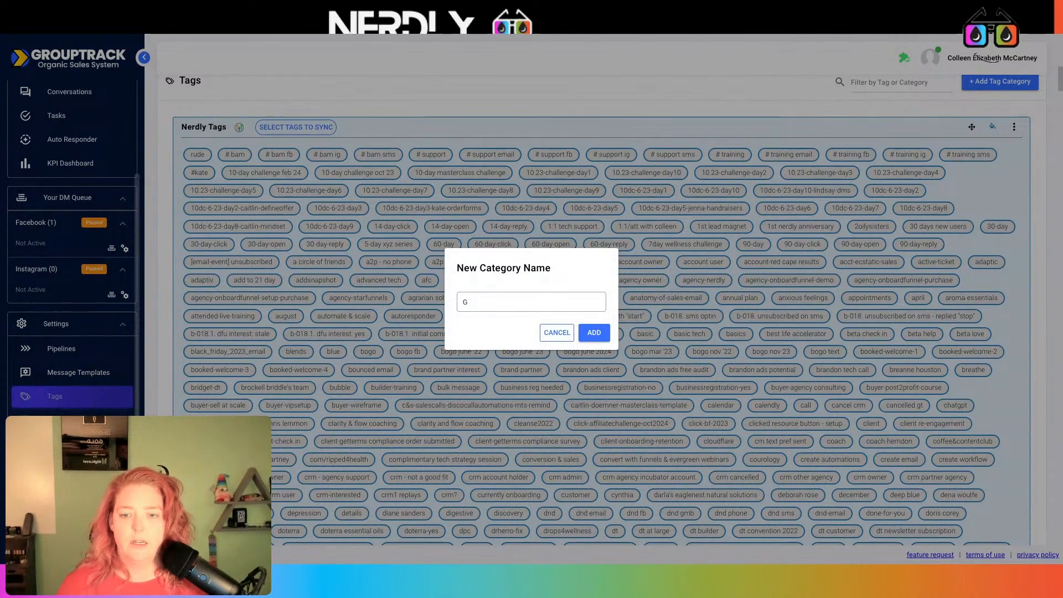
{"action": "type", "text": "T"}
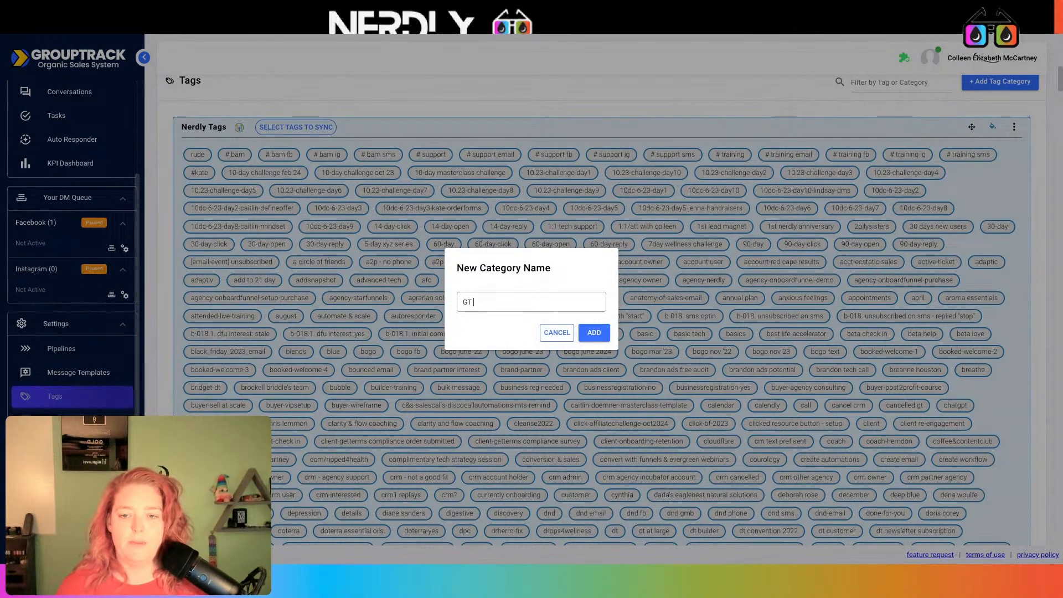
{"action": "type", "text": " HL De"}
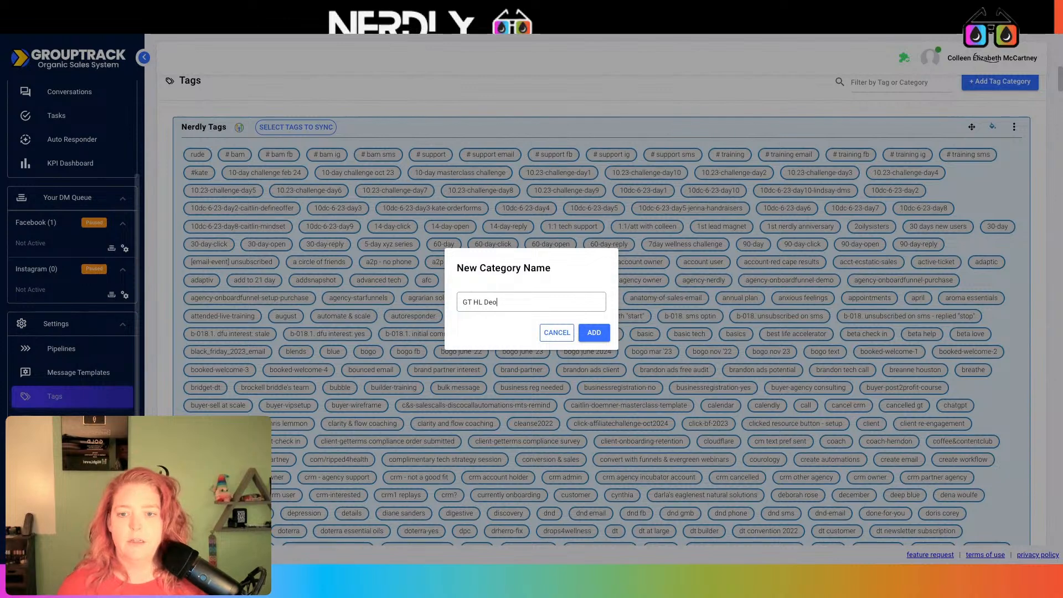
{"action": "type", "text": "mo"}
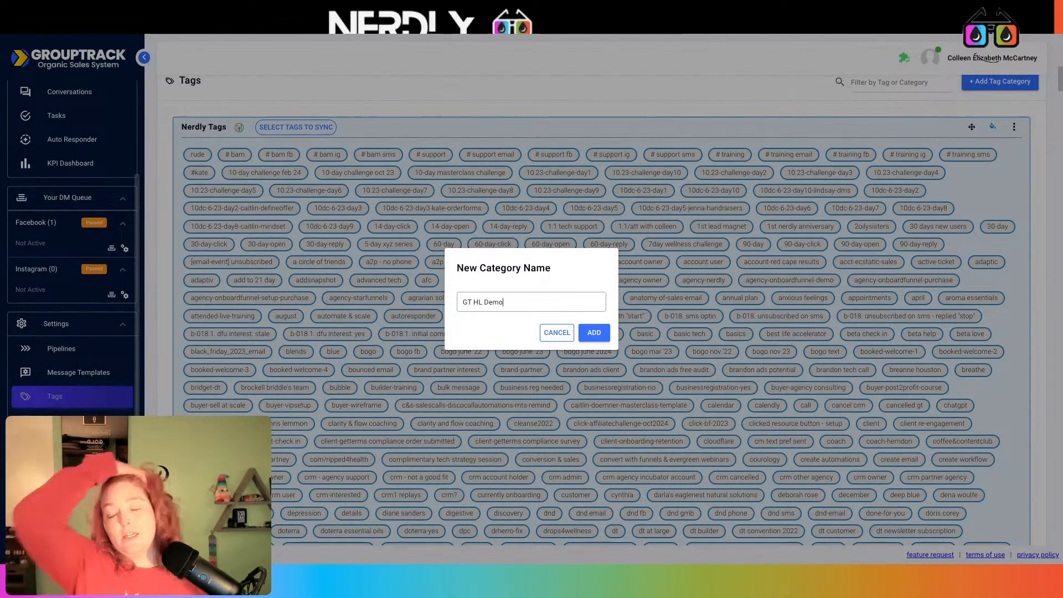
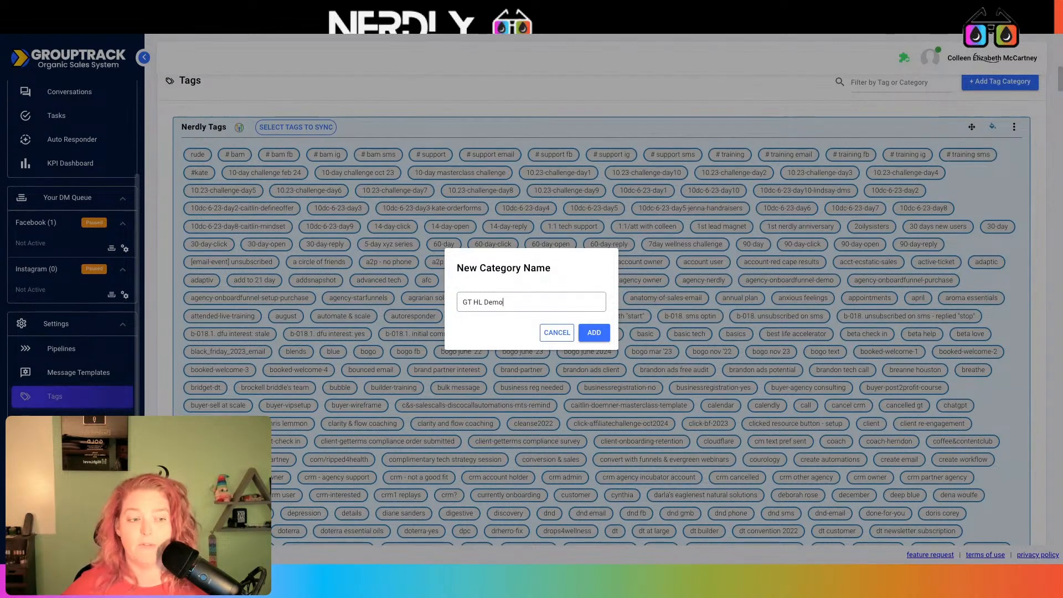
- Add the 'GT HL Demo' tag category above Nerdly Tags and bring up its options
{"action": "left_click", "coordinate": [594, 332]}
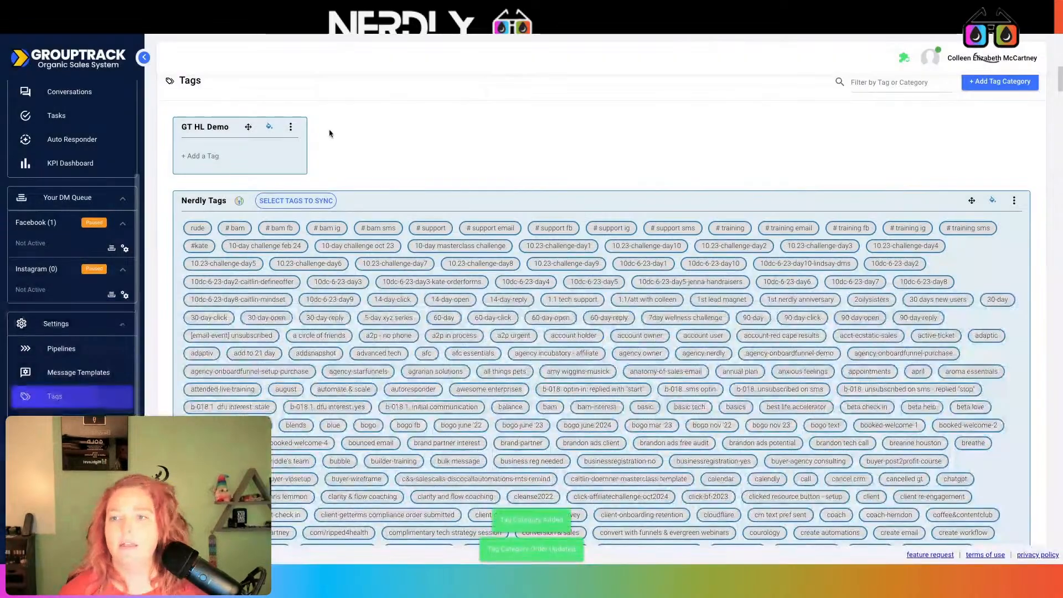
{"action": "left_click", "coordinate": [291, 127]}
- Integrate GT HL Demo with the Demo with Your Oil Tools GoHighLevel connection
{"action": "left_click", "coordinate": [271, 196]}
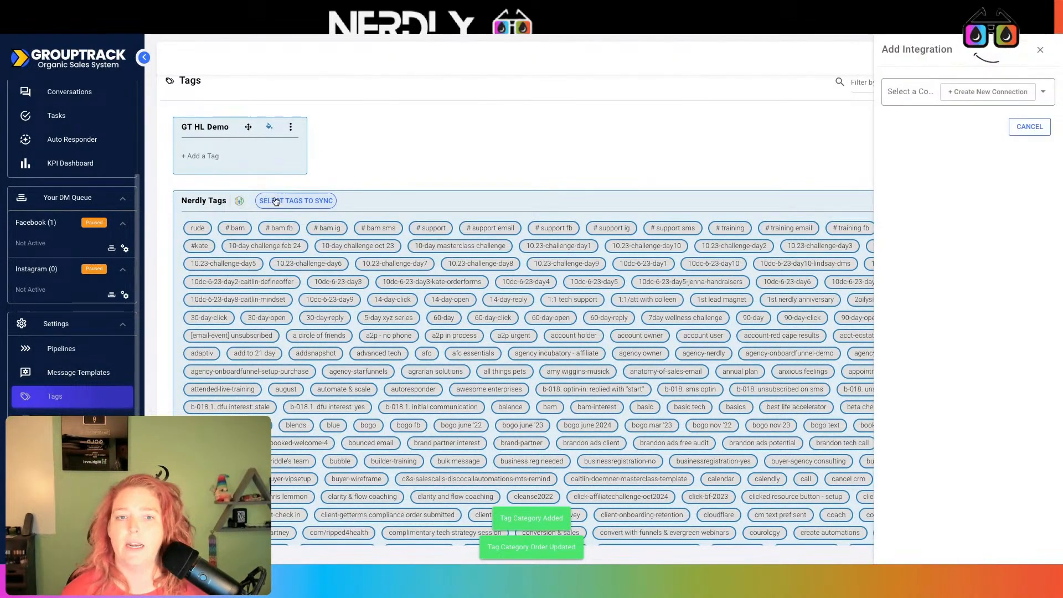
{"action": "left_click", "coordinate": [1044, 95]}
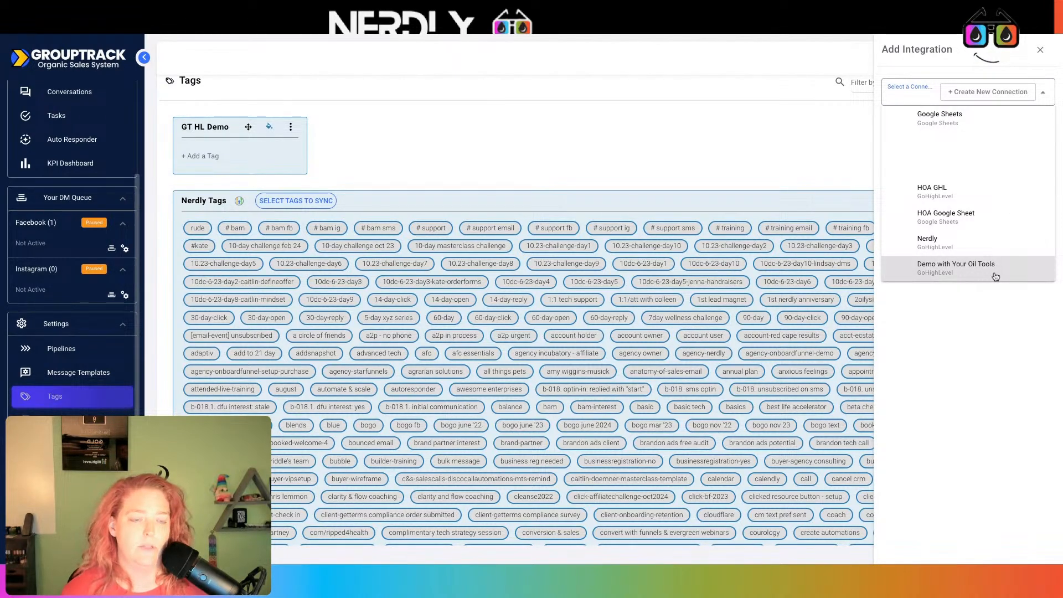
{"action": "left_click", "coordinate": [956, 268]}
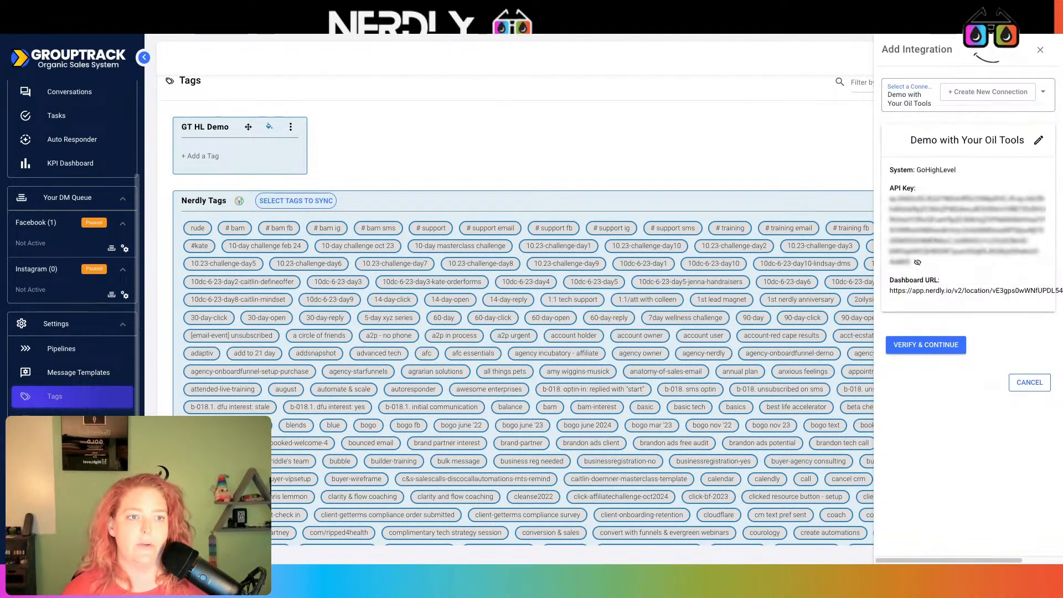
{"action": "left_click", "coordinate": [941, 348]}
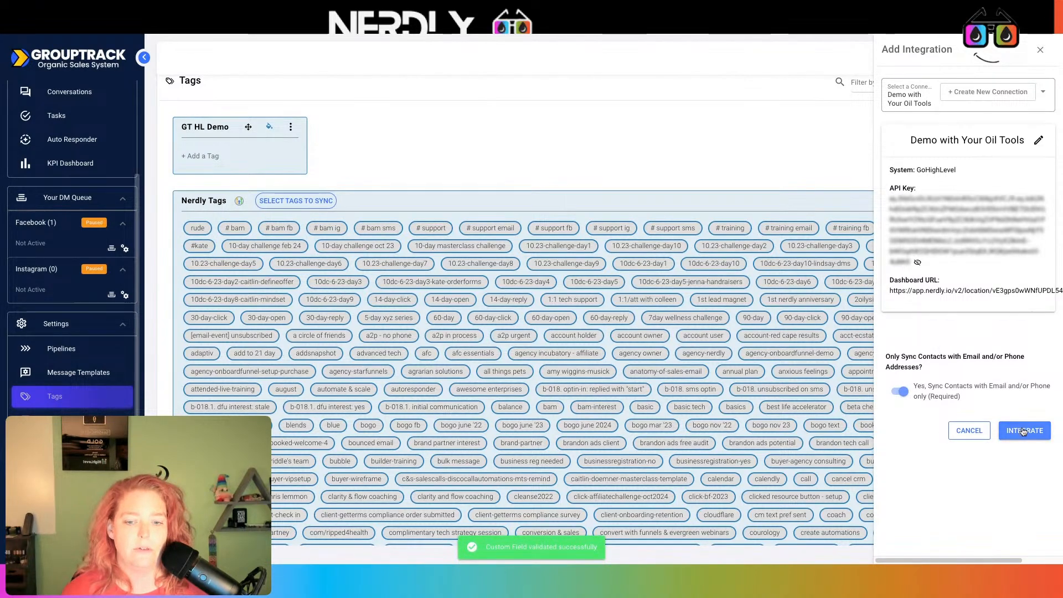
{"action": "left_click", "coordinate": [1023, 432]}
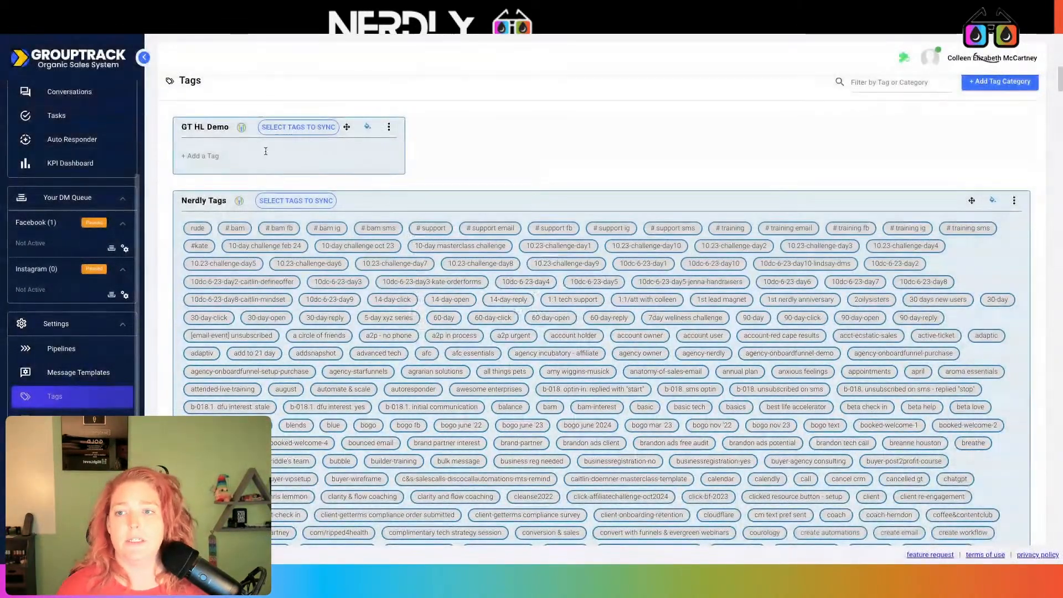
{"action": "left_click", "coordinate": [297, 127]}
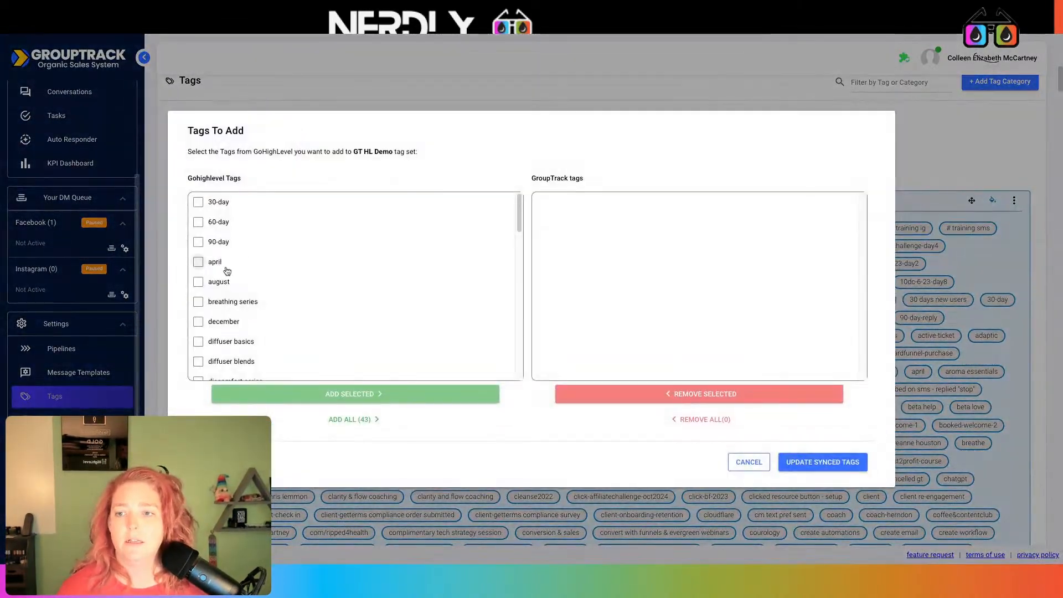
- Sync text bogo, text events, text oil talk and text onboard into GT HL Demo, then reload
{"action": "scroll", "coordinate": [241, 255], "scroll_direction": "down", "scroll_amount": 10}
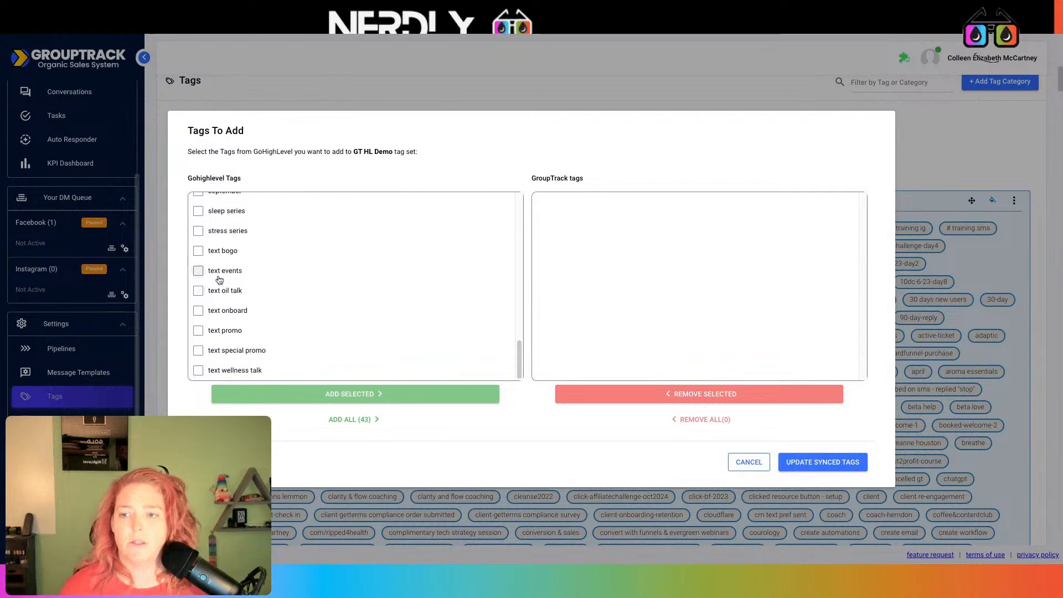
{"action": "left_click", "coordinate": [199, 270]}
{"action": "left_click", "coordinate": [199, 290]}
{"action": "left_click", "coordinate": [198, 251]}
{"action": "left_click", "coordinate": [199, 310]}
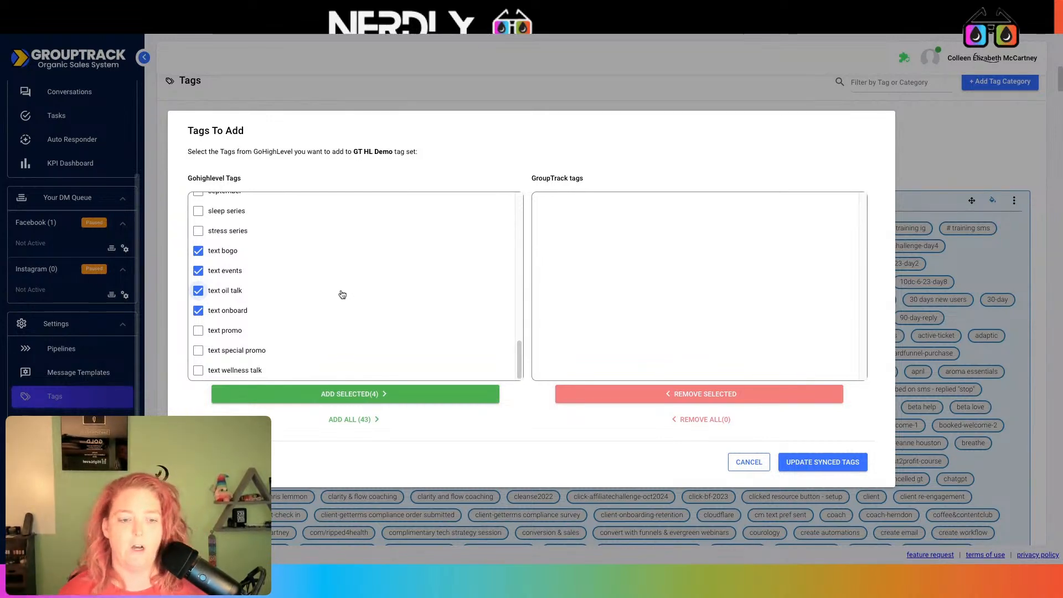
{"action": "left_click", "coordinate": [807, 460]}
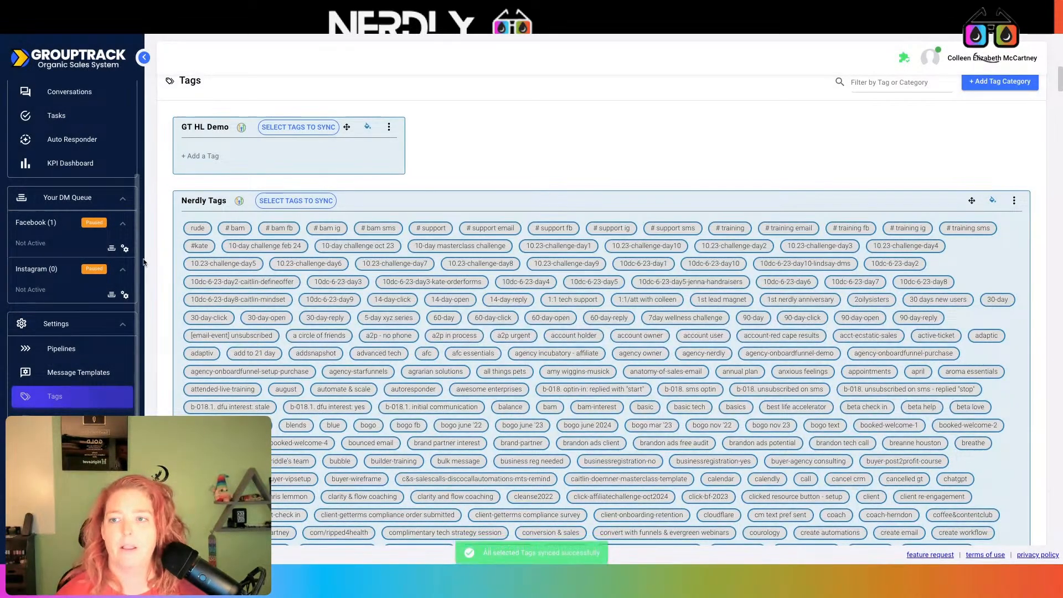
{"action": "key", "text": "F5"}
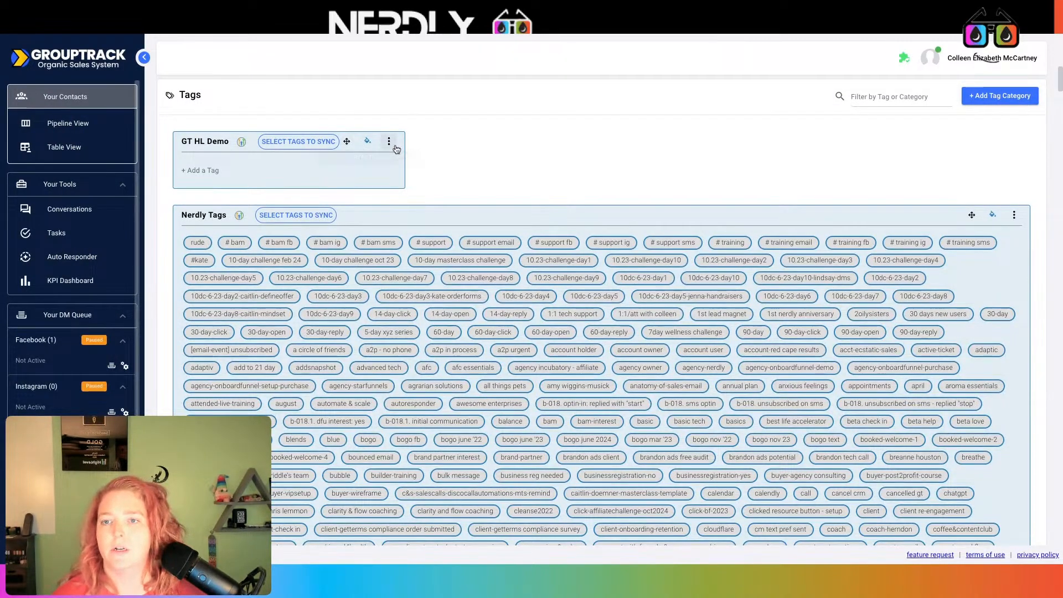
- Copy the GT HL Demo integration's webhook URL and go to the HighLevel workflow list
{"action": "left_click", "coordinate": [390, 143]}
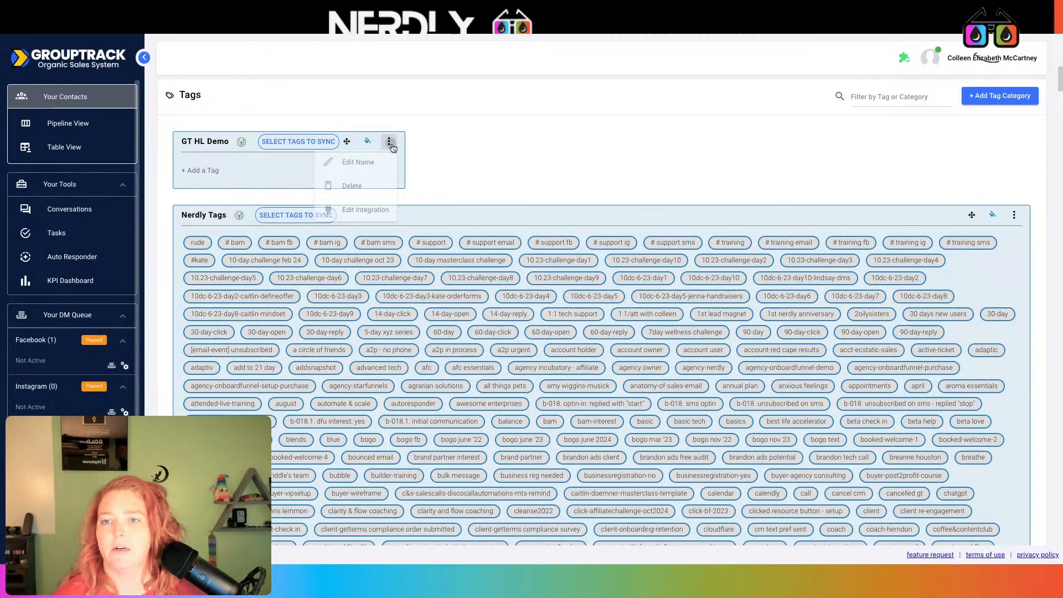
{"action": "left_click", "coordinate": [373, 211]}
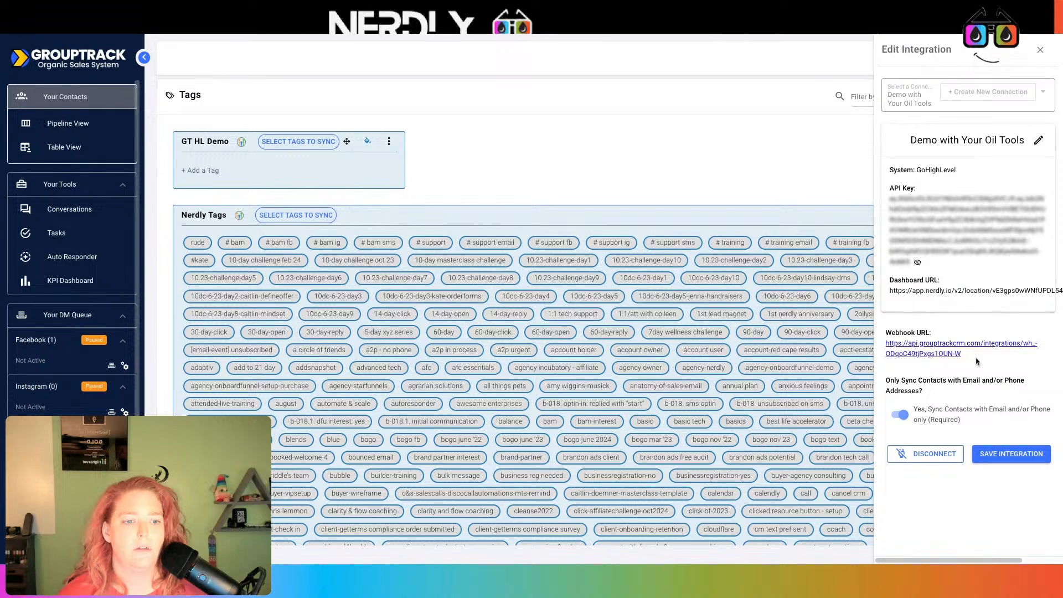
{"action": "mouse_move", "coordinate": [976, 361]}
{"action": "left_mouse_down"}
{"action": "mouse_move", "coordinate": [891, 355]}
{"action": "mouse_move", "coordinate": [886, 343]}
{"action": "left_mouse_up"}
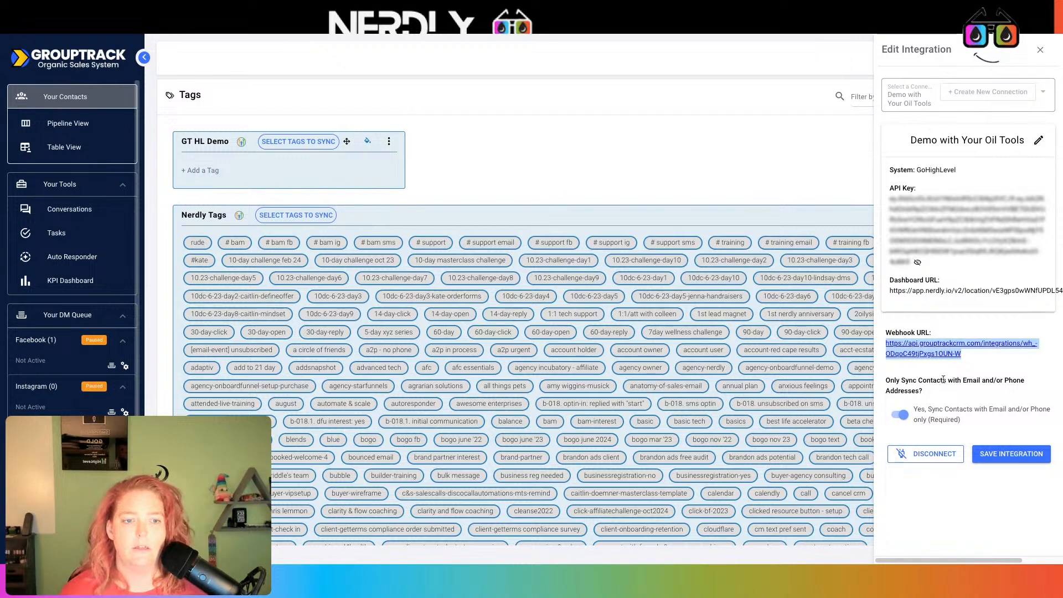
{"action": "left_click", "coordinate": [358, 23]}
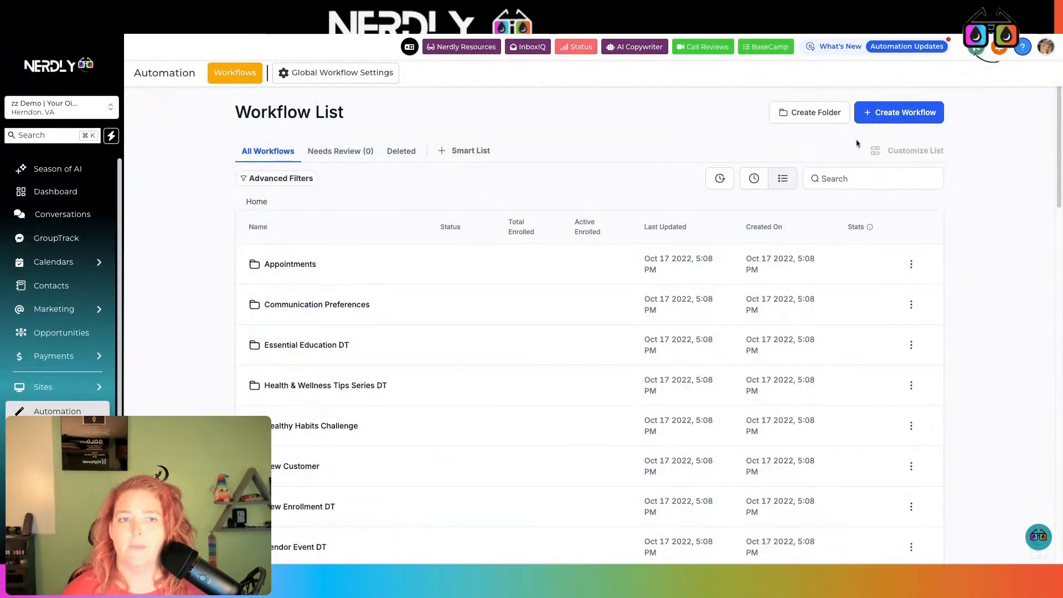
- Create a new workflow from scratch with a Contact Tag trigger
{"action": "left_click", "coordinate": [896, 119]}
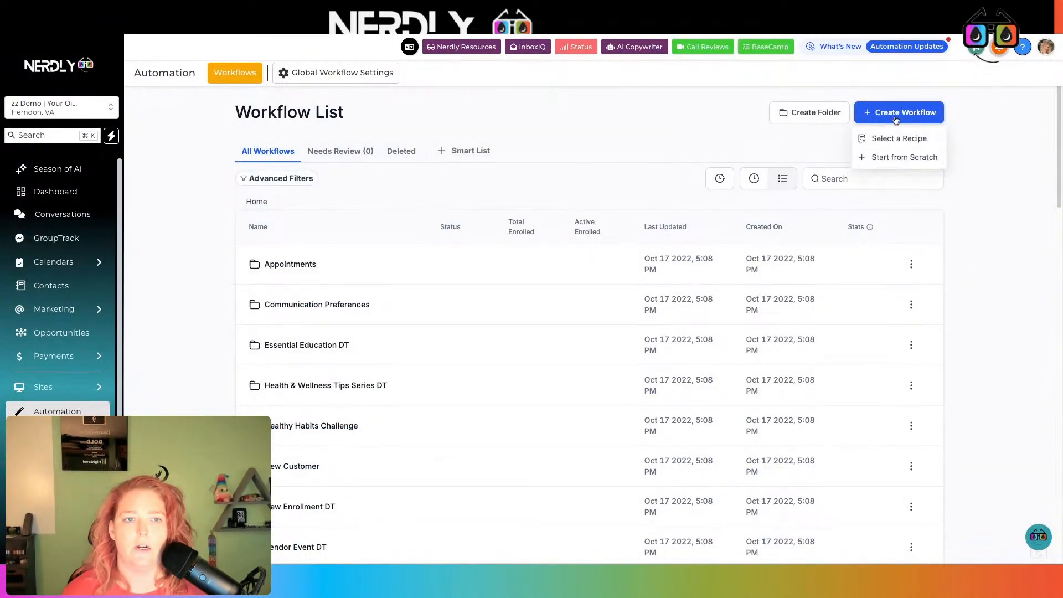
{"action": "left_click", "coordinate": [905, 157]}
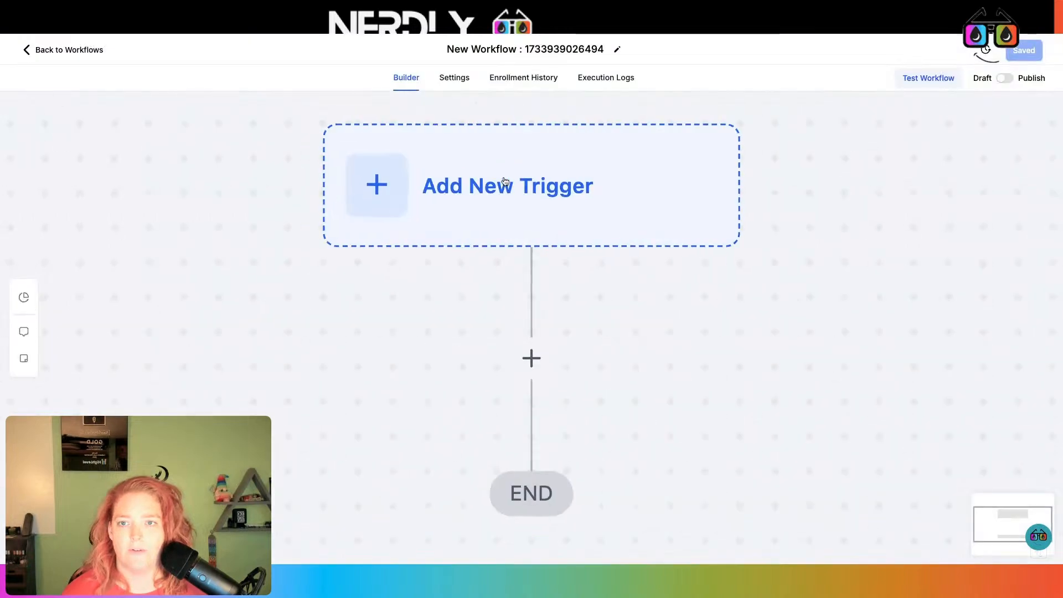
{"action": "left_click", "coordinate": [516, 149]}
{"action": "type", "text": "tag"}
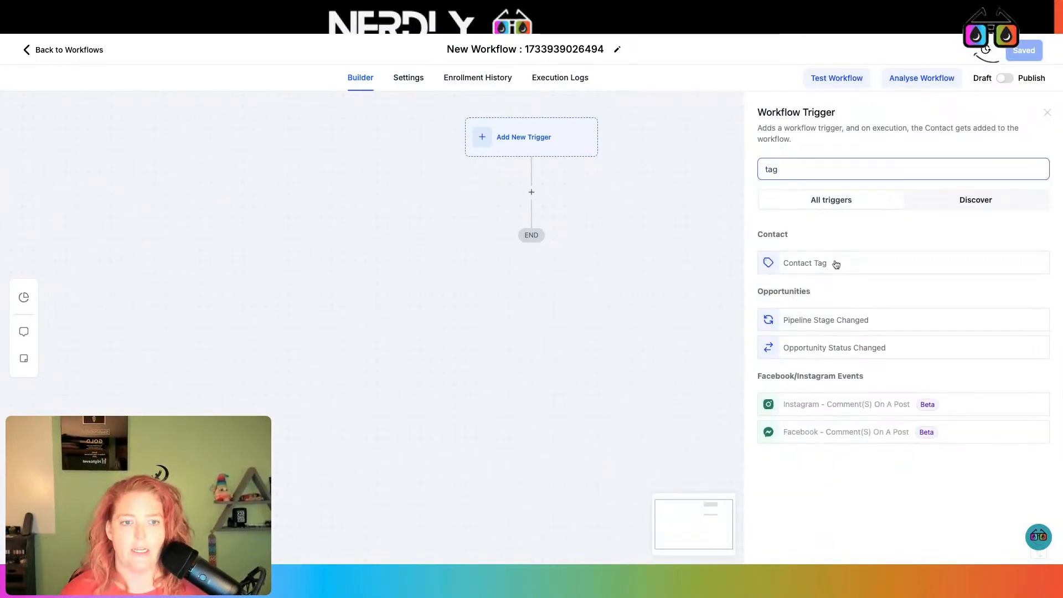
{"action": "left_click", "coordinate": [836, 262]}
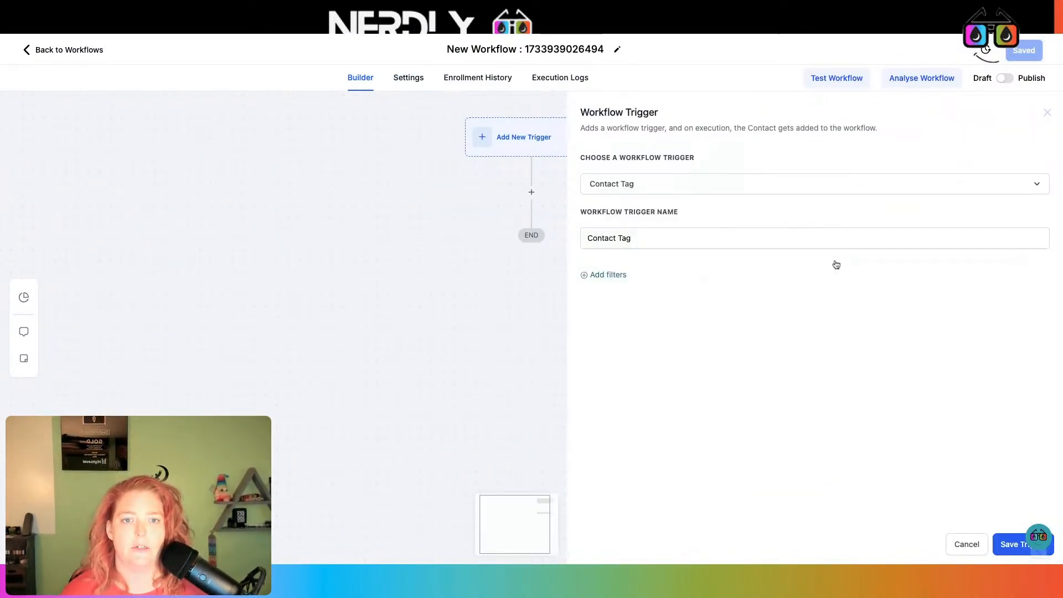
{"action": "left_click", "coordinate": [625, 273]}
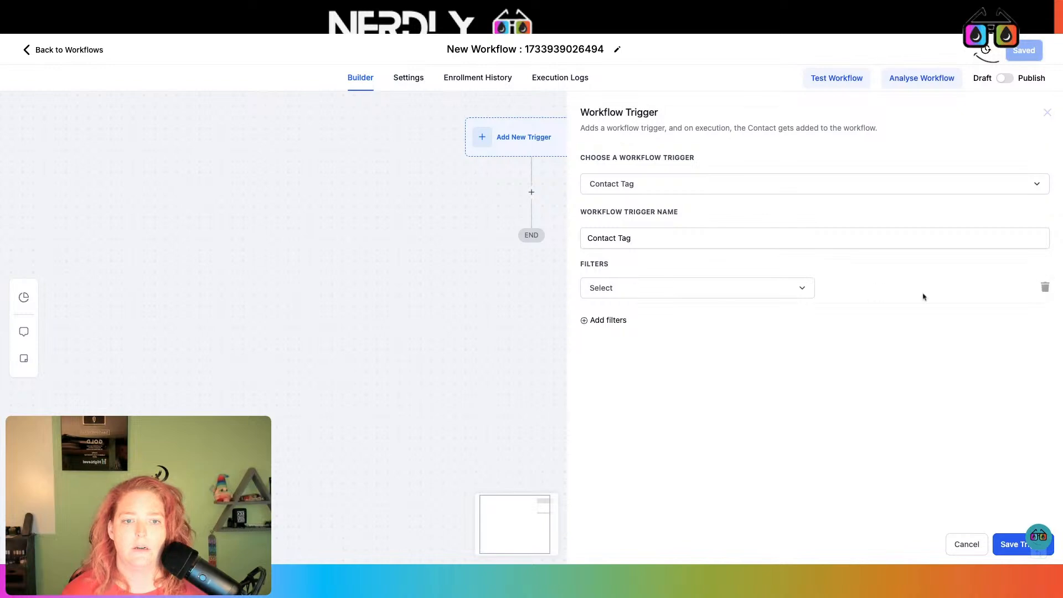
{"action": "left_click", "coordinate": [1045, 287]}
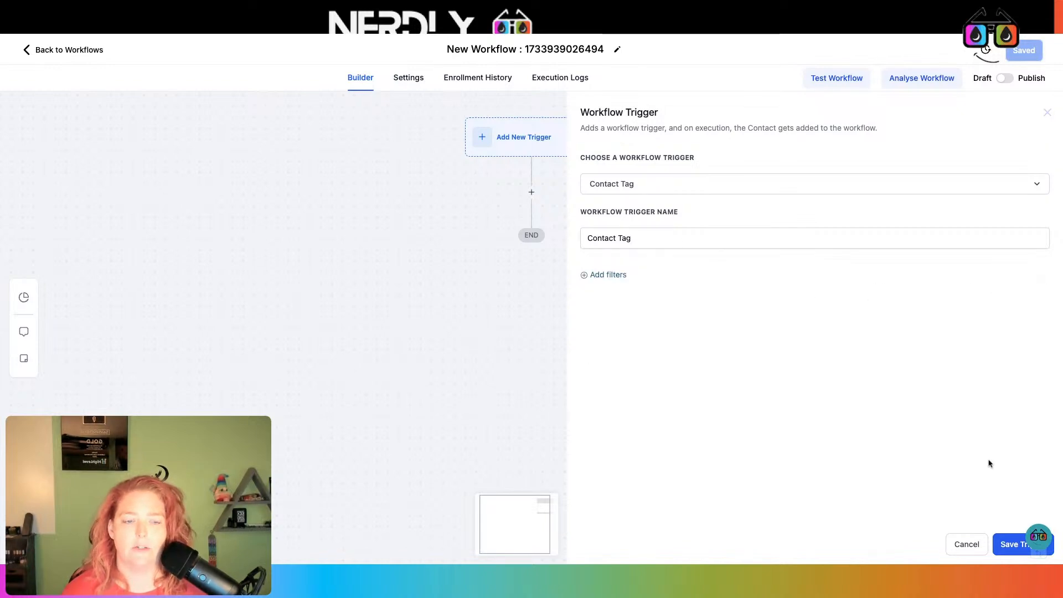
{"action": "left_click", "coordinate": [1017, 544]}
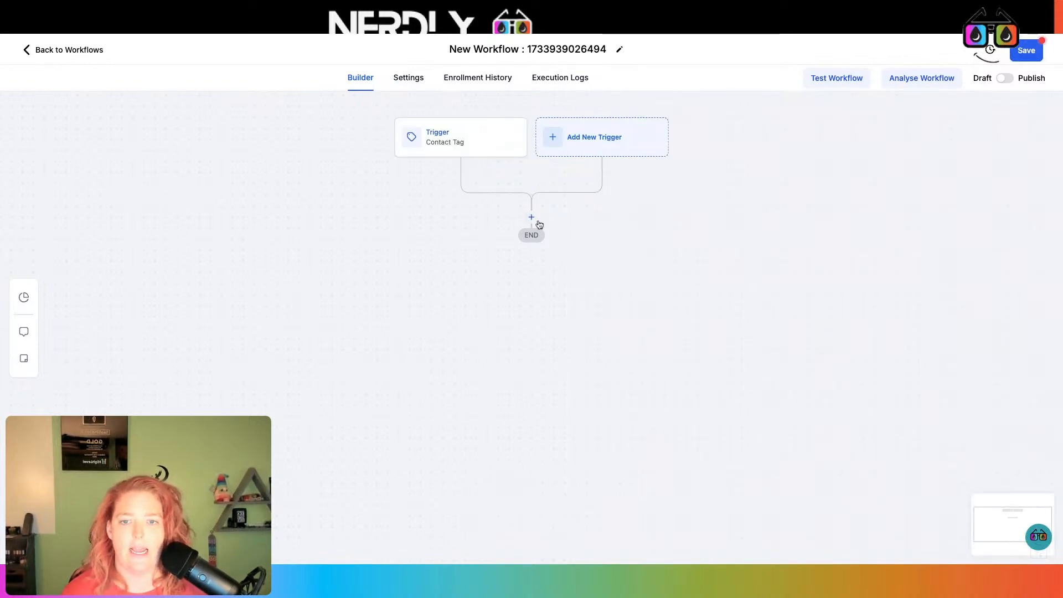
- Add a Webhook action that posts to the copied GroupTrack webhook URL
{"action": "left_click", "coordinate": [539, 223]}
{"action": "type", "text": "web"}
{"action": "left_click", "coordinate": [784, 242]}
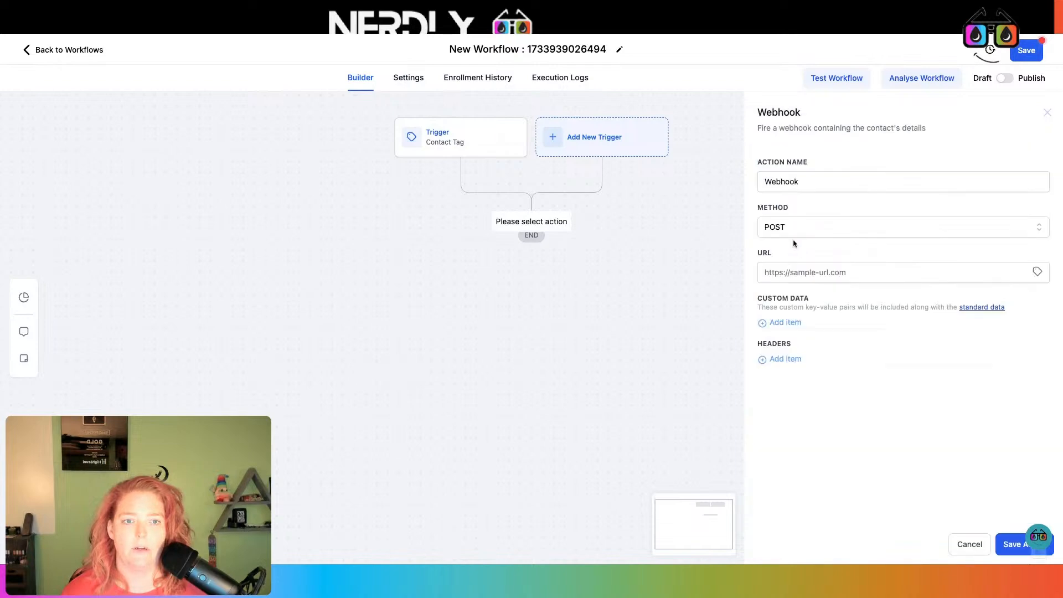
{"action": "left_click", "coordinate": [794, 267]}
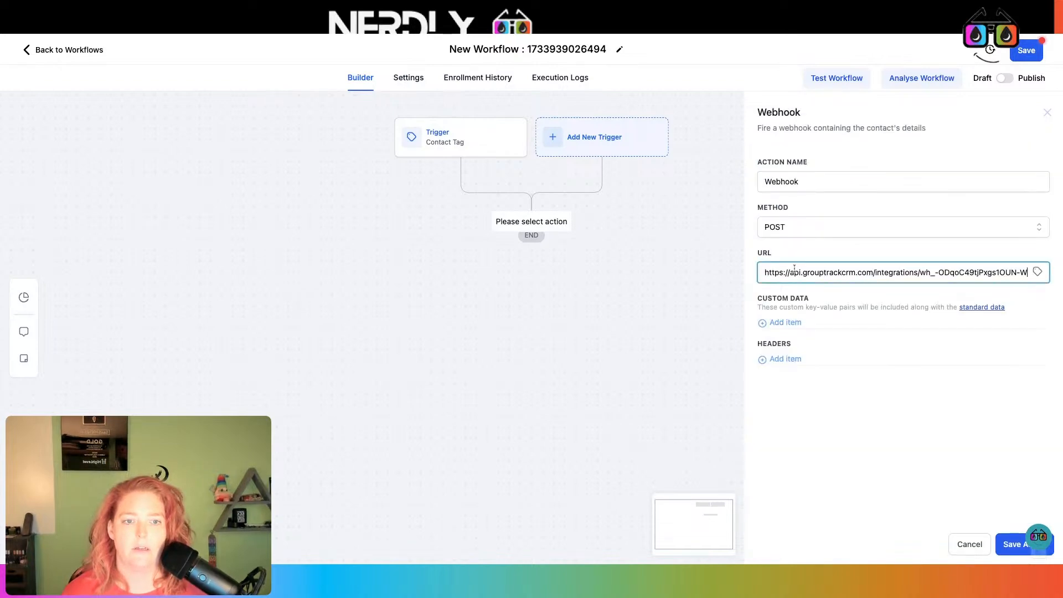
- Name the workflow 'Grouptrack Tag Webhook' and save the action and workflow
{"action": "left_click", "coordinate": [566, 55]}
{"action": "triple_click", "coordinate": [566, 55]}
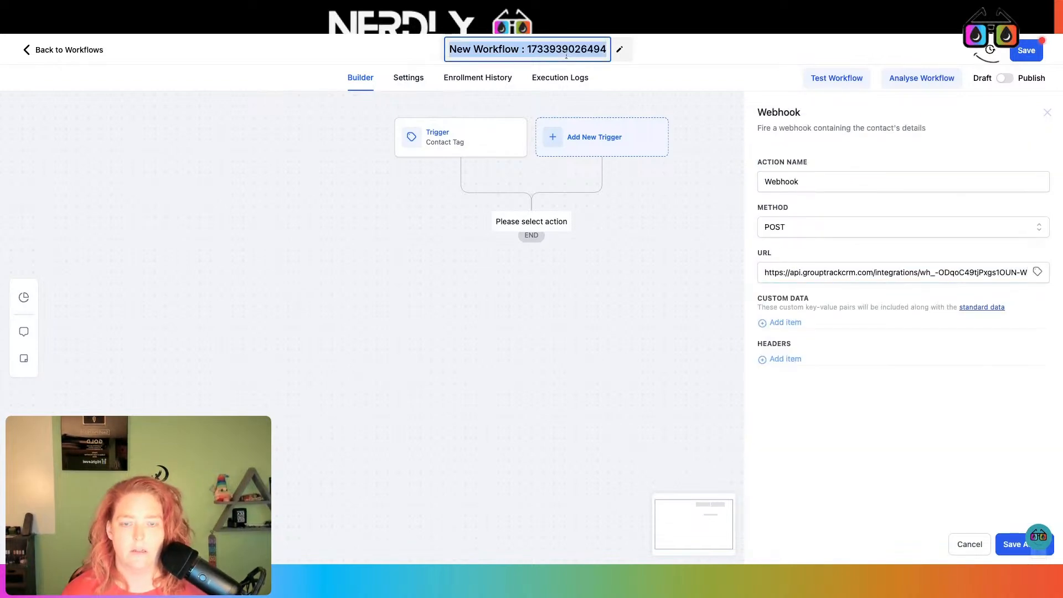
{"action": "key", "text": "BackSpace"}
{"action": "type", "text": "G"}
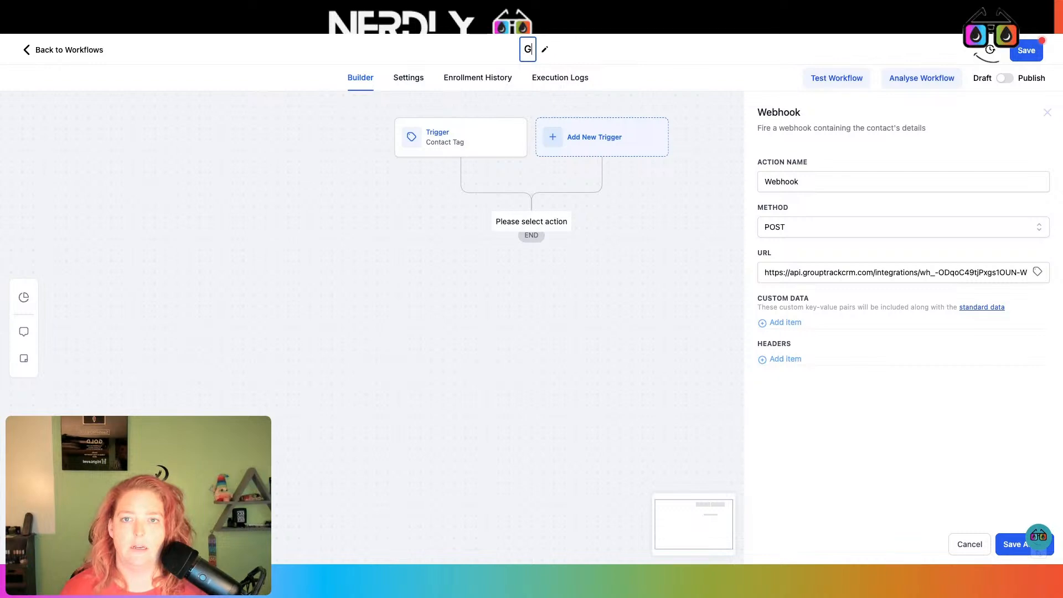
{"action": "type", "text": "rouptrack Tag"}
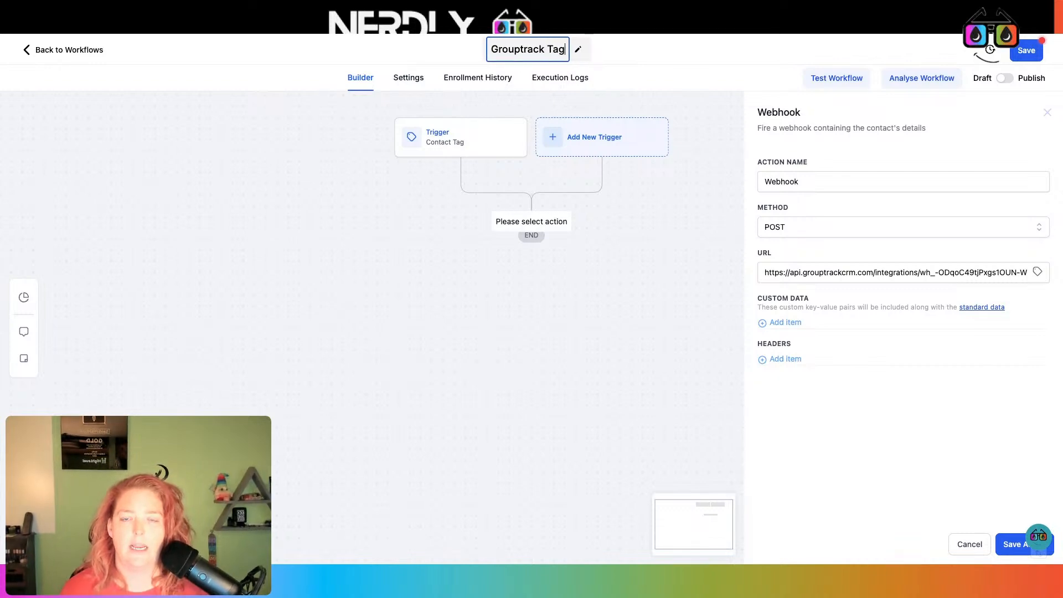
{"action": "type", "text": " W"}
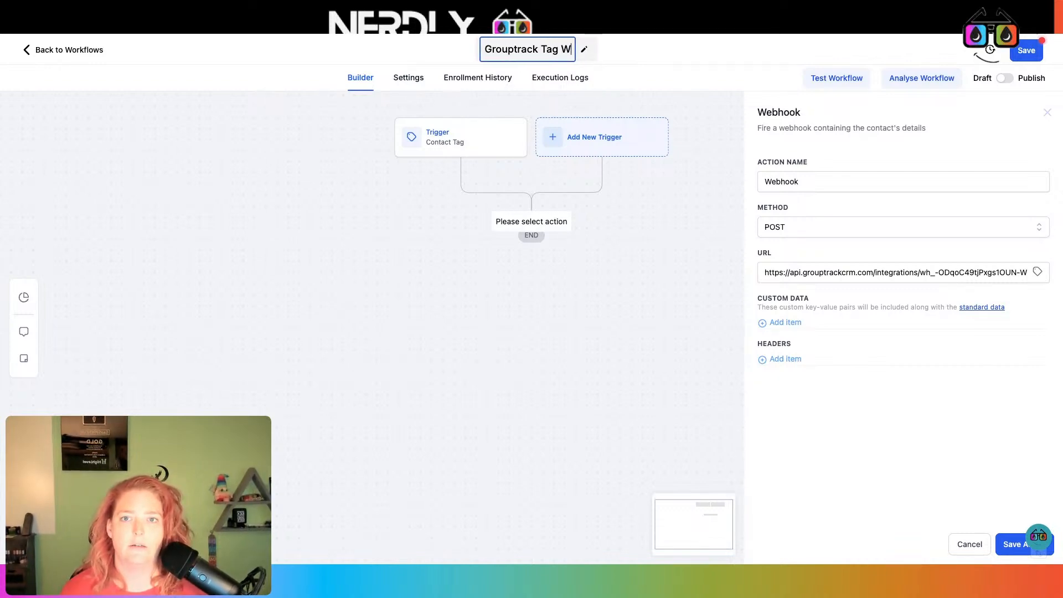
{"action": "type", "text": "ebhook"}
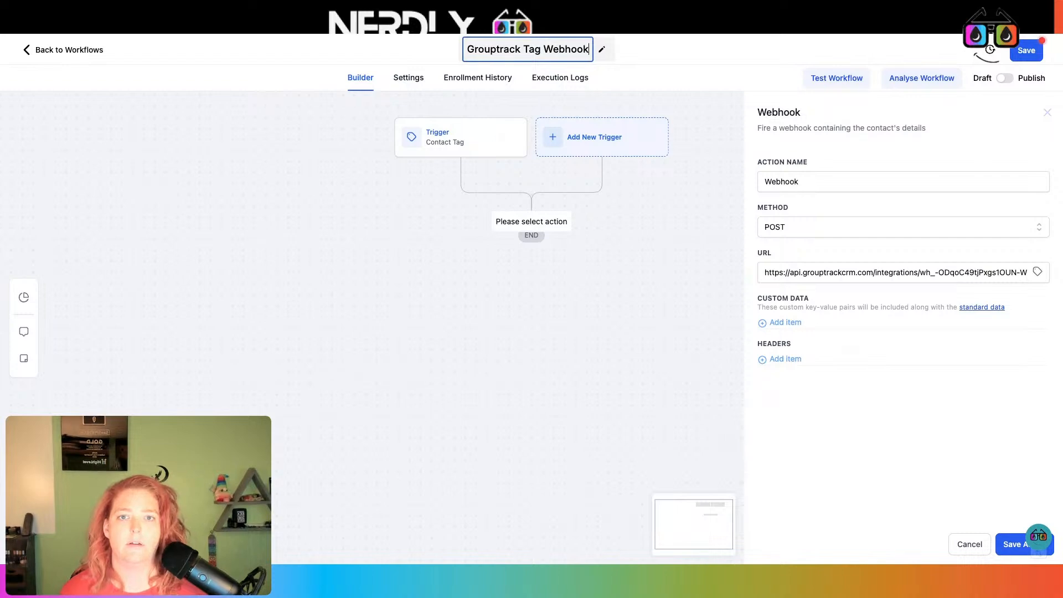
{"action": "key", "text": "Return"}
{"action": "left_click", "coordinate": [1017, 547]}
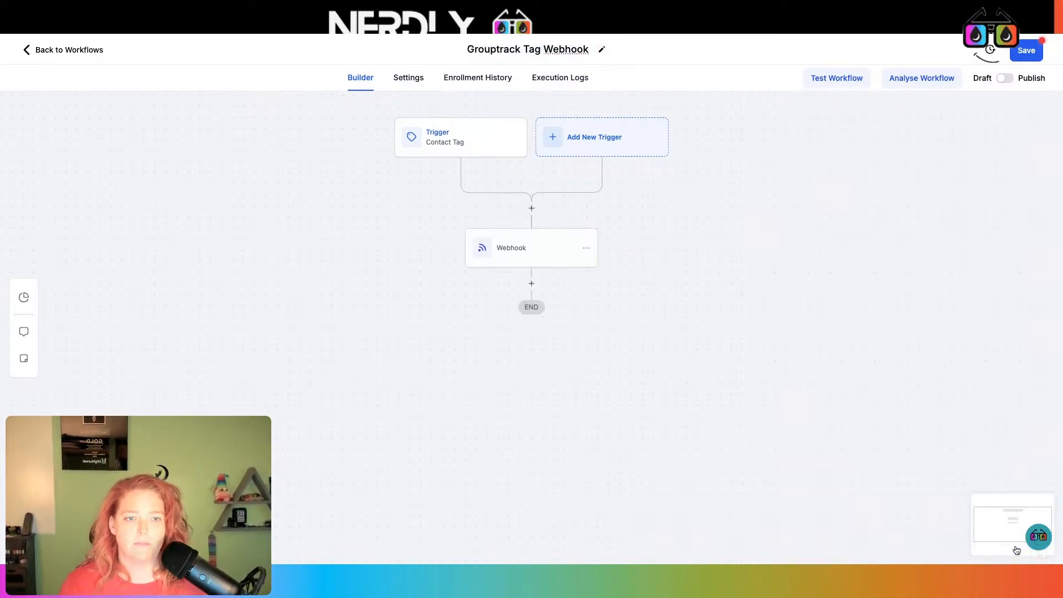
{"action": "left_click", "coordinate": [1017, 57]}
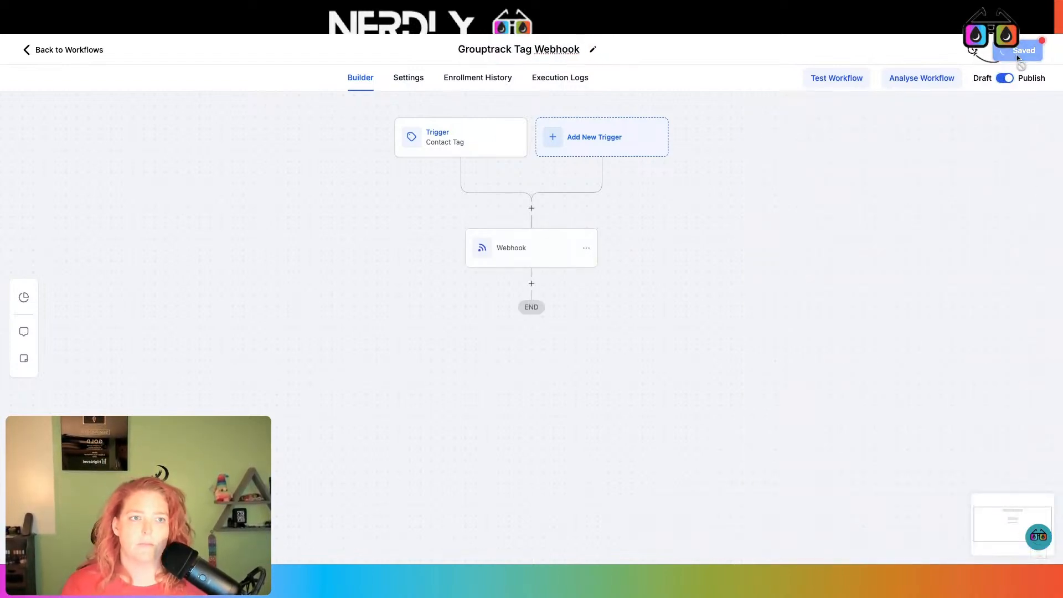
{"action": "left_click", "coordinate": [327, 16]}
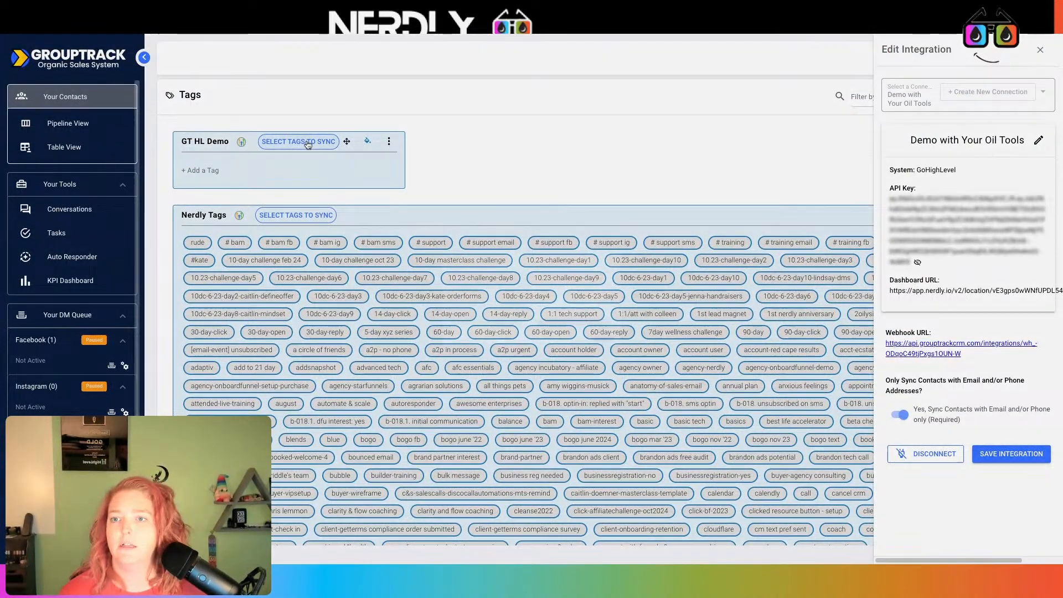
- Sync the 30-day GoHighLevel tag into the GT HL Demo category
{"action": "left_click", "coordinate": [299, 141]}
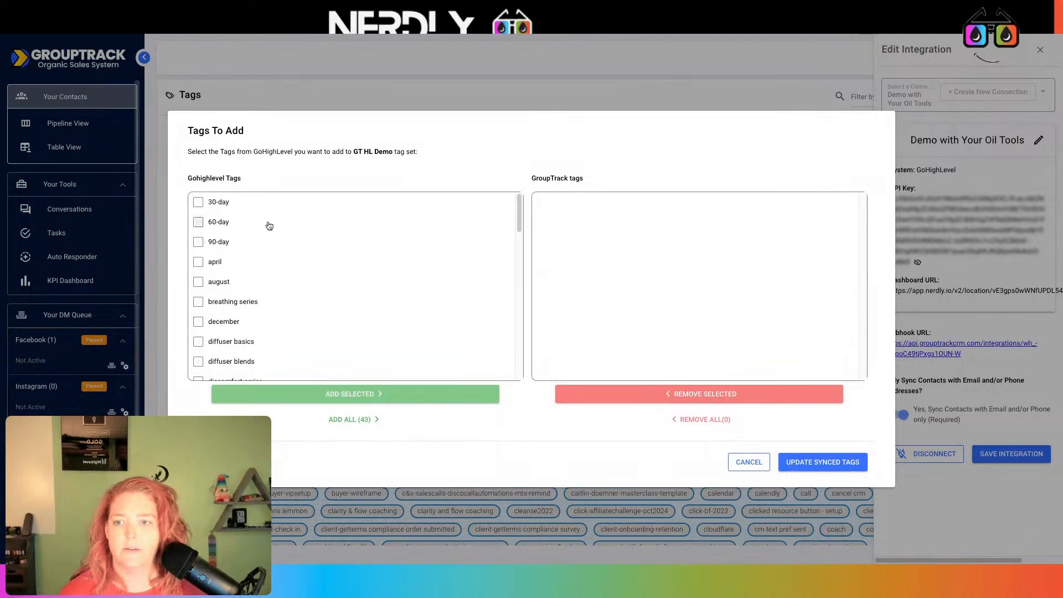
{"action": "left_click", "coordinate": [247, 203]}
{"action": "left_click", "coordinate": [416, 400]}
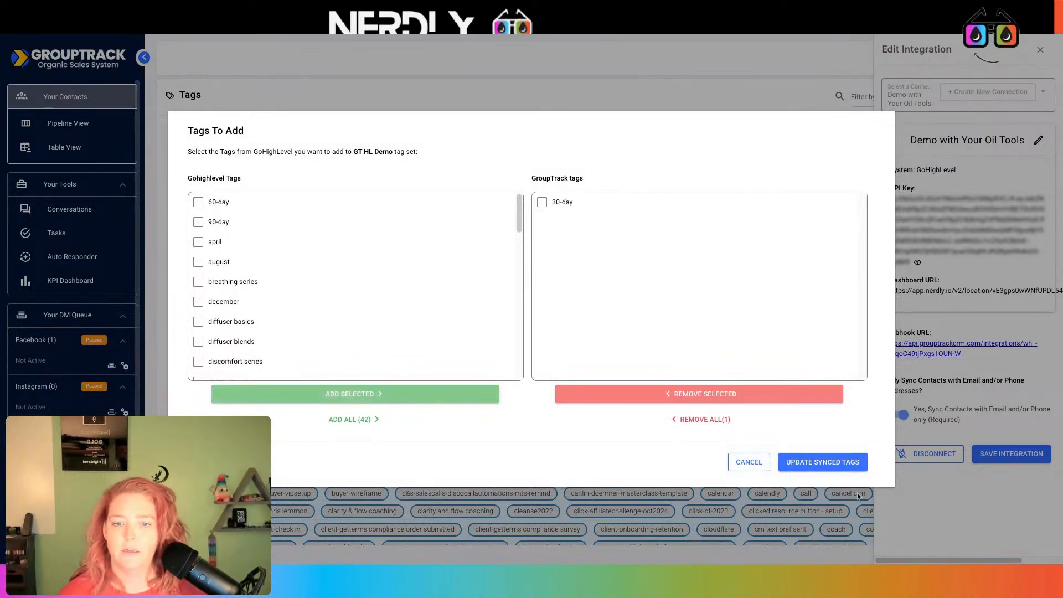
{"action": "left_click", "coordinate": [840, 464]}
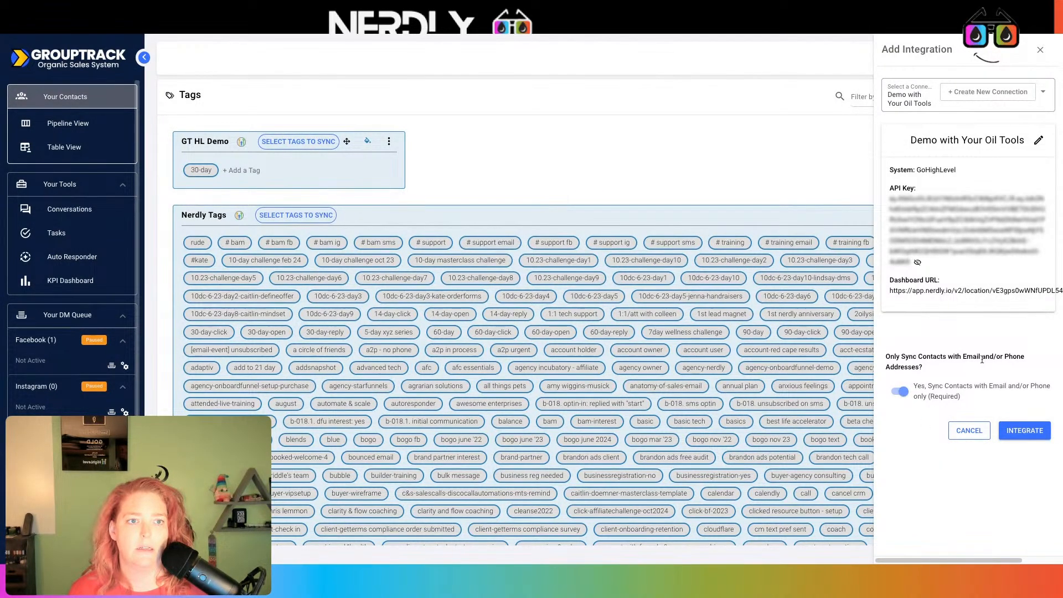
- Reopen the GT HL Demo category's integration settings
{"action": "left_click", "coordinate": [1041, 52]}
{"action": "left_click", "coordinate": [984, 96]}
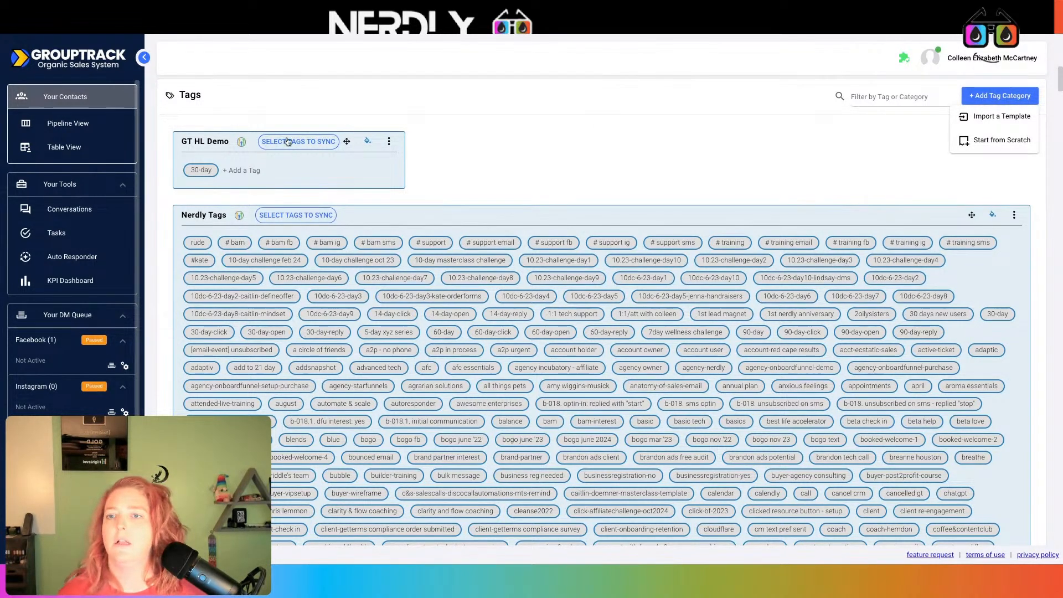
{"action": "left_click", "coordinate": [389, 142]}
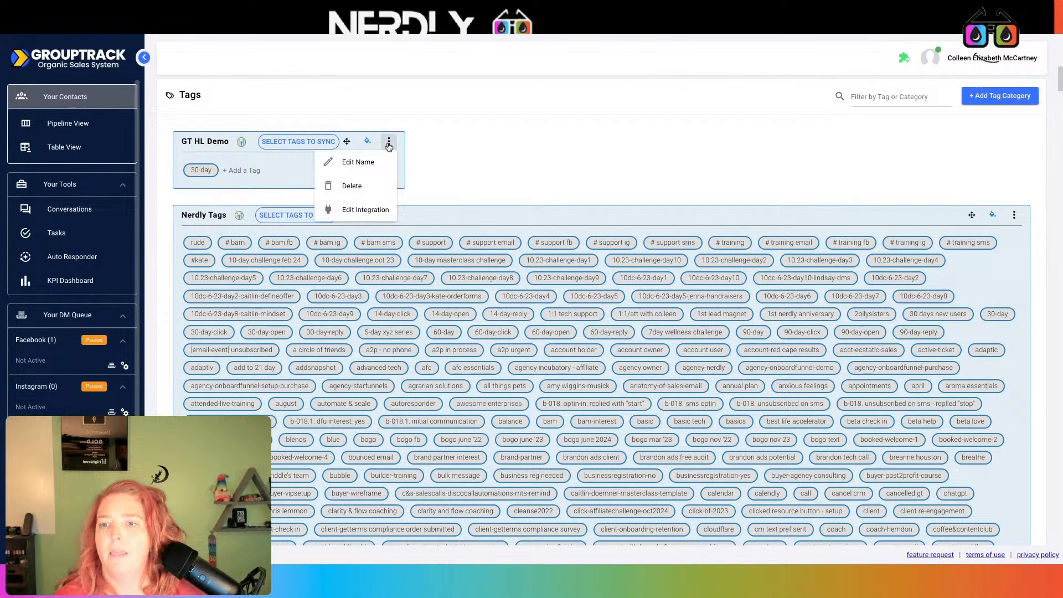
{"action": "left_click", "coordinate": [366, 210]}
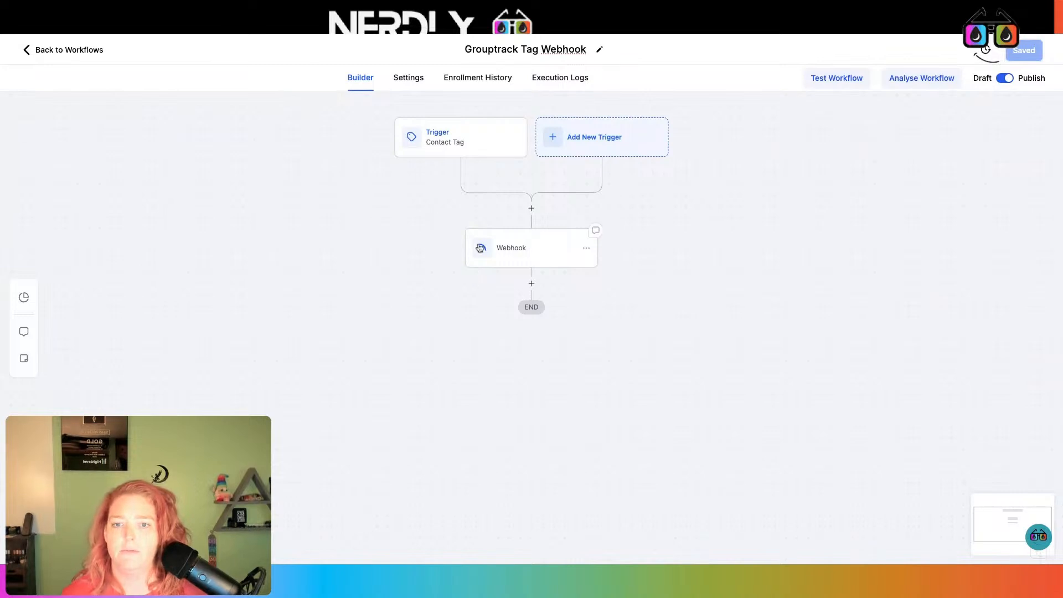
- Rename the workflow's webhook action to 'Webhook GTHLDemo' and close GroupTrack's integration panel
{"action": "left_click", "coordinate": [515, 248]}
{"action": "left_click", "coordinate": [849, 186]}
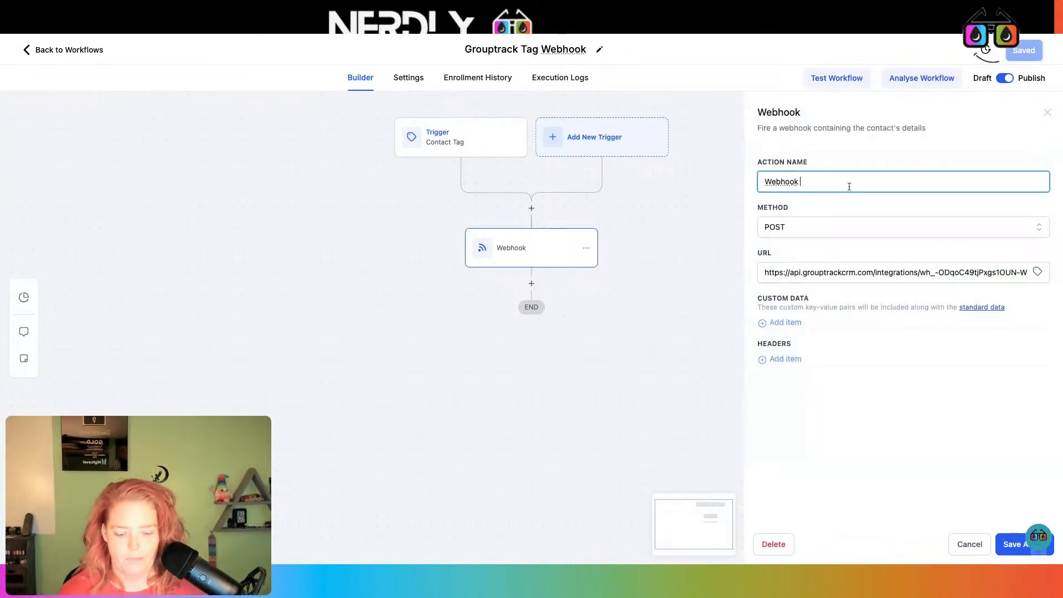
{"action": "type", "text": "GTHLD"}
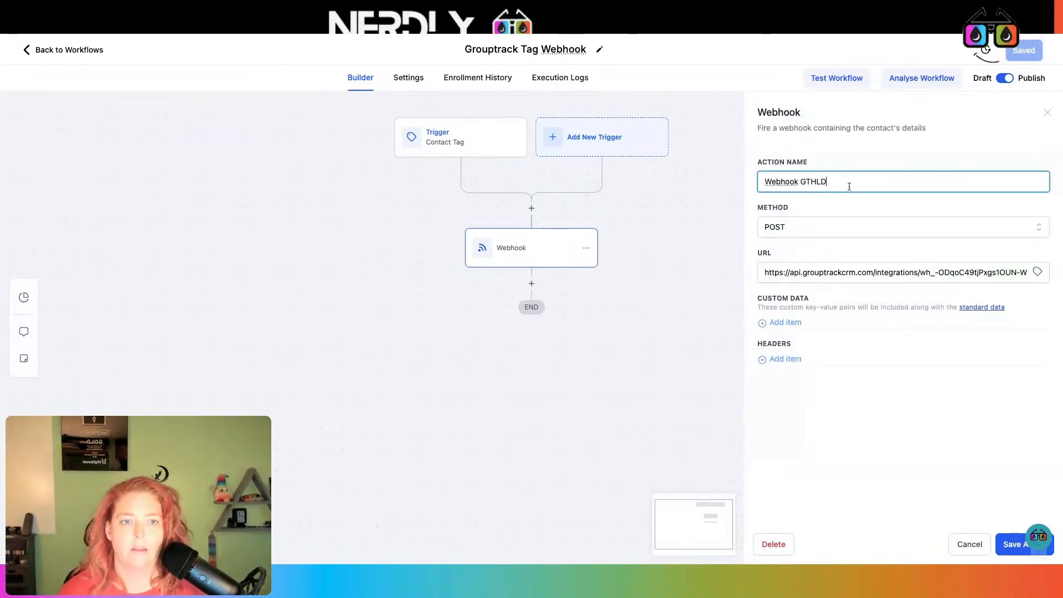
{"action": "type", "text": "emo"}
{"action": "left_click", "coordinate": [1012, 544]}
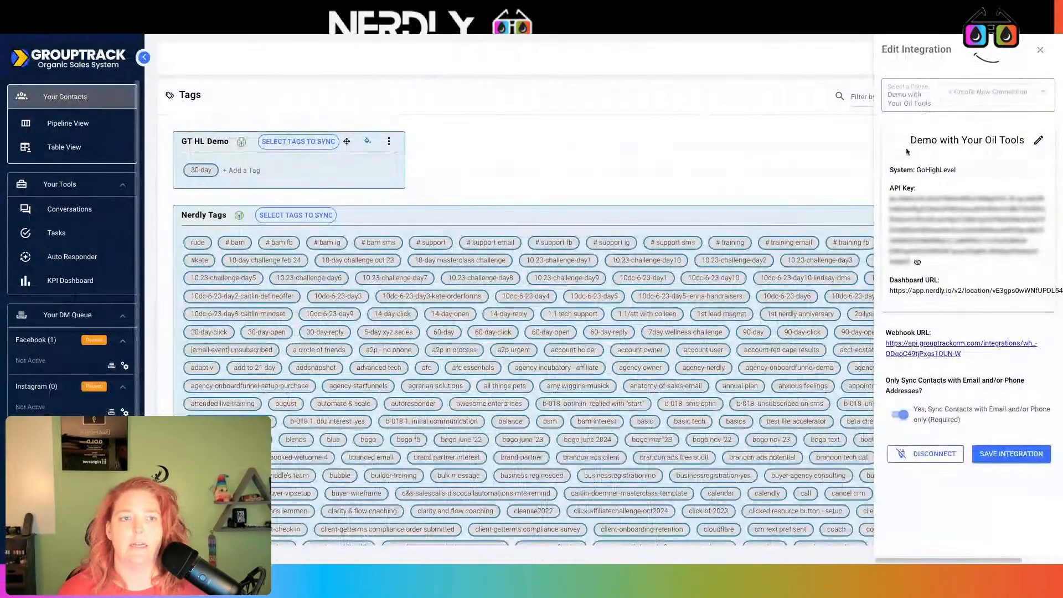
{"action": "left_click", "coordinate": [1042, 52]}
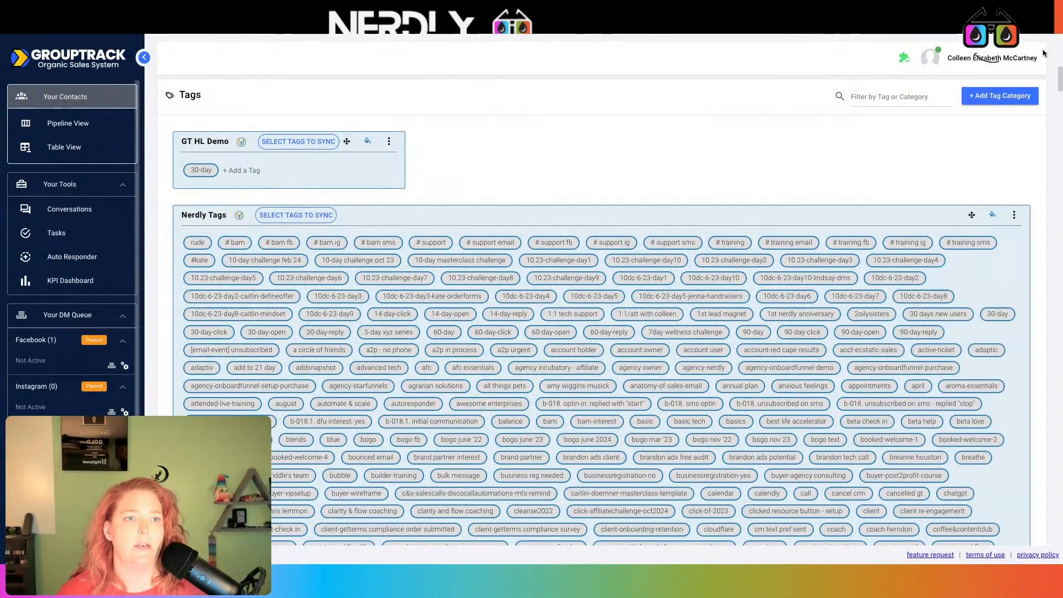
{"action": "left_click", "coordinate": [1000, 96]}
- Create a new tag category from scratch named 'Email Engagment'
{"action": "left_click", "coordinate": [991, 140]}
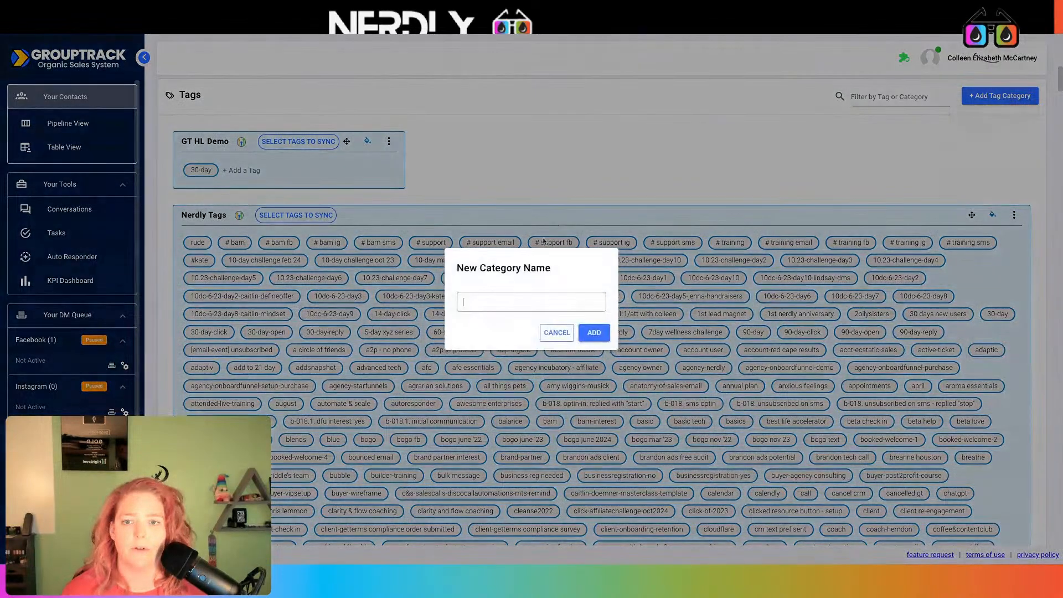
{"action": "type", "text": "Email E"}
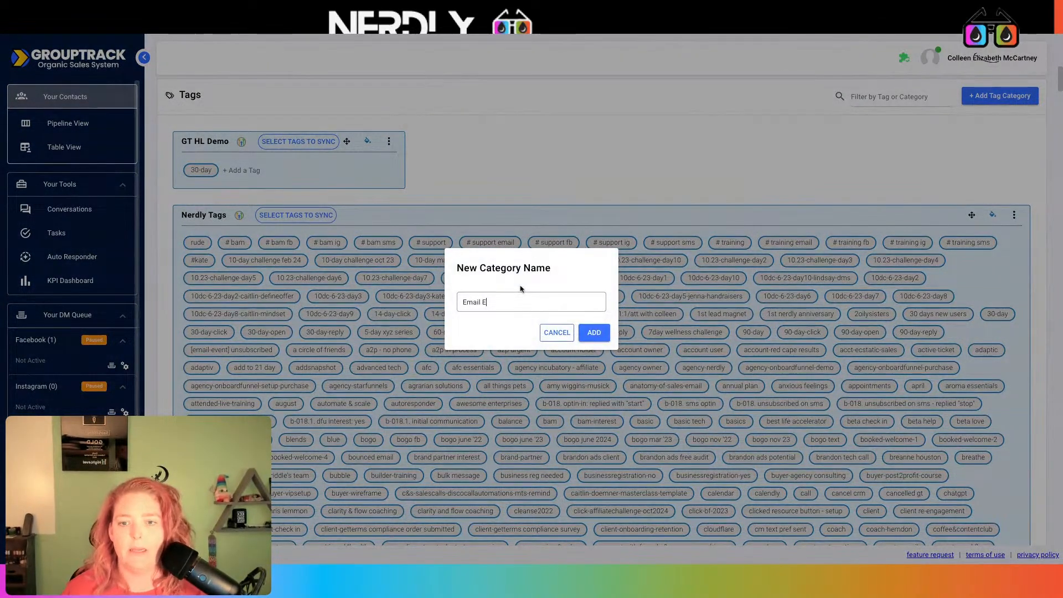
{"action": "type", "text": "ngagment"}
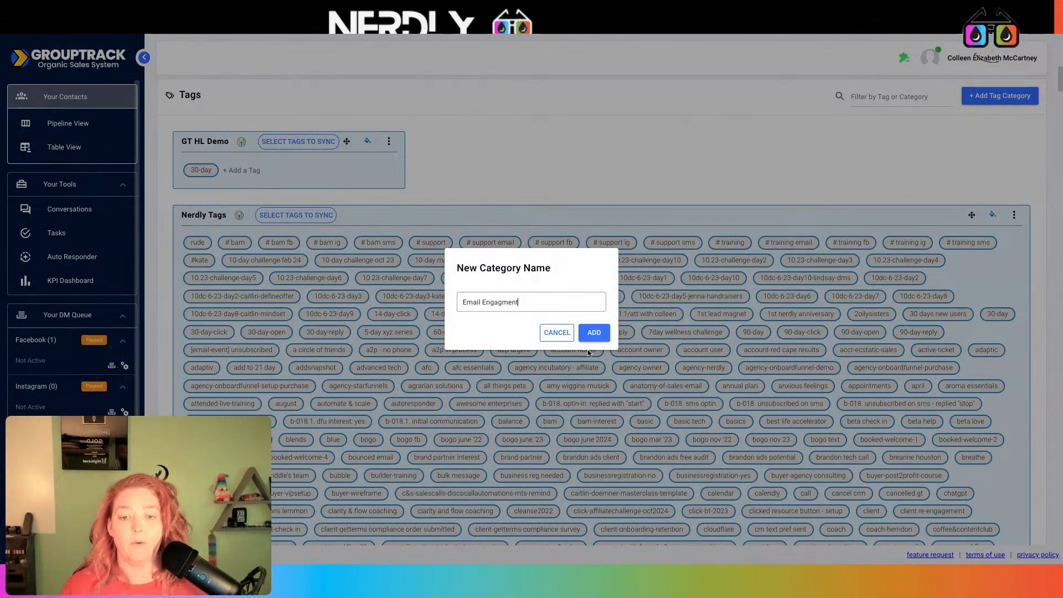
{"action": "left_click", "coordinate": [592, 334]}
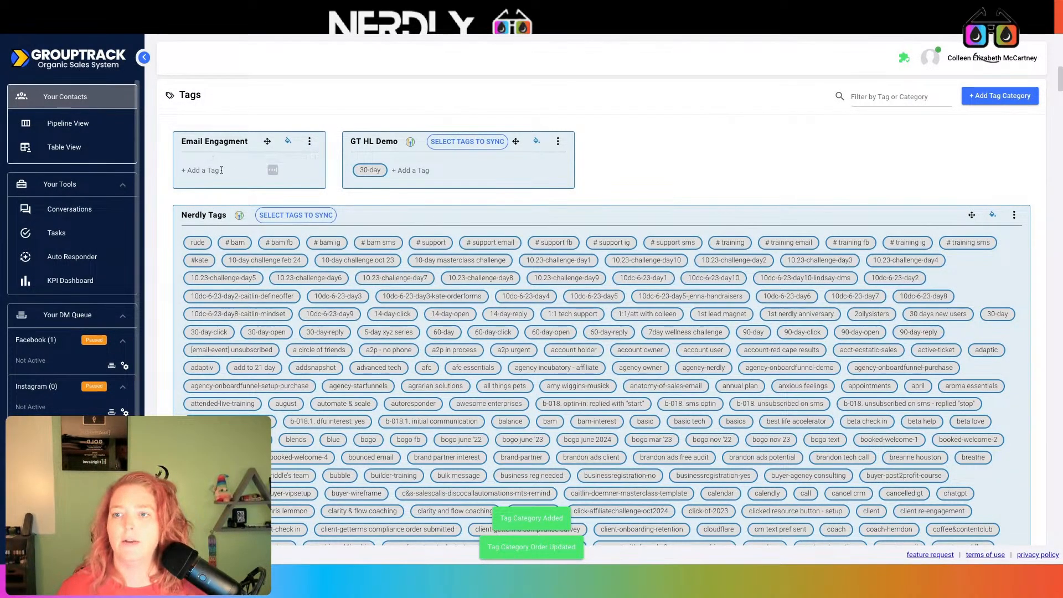
- Integrate Email Engagment with the Demo with Your Oil Tools GoHighLevel connection
{"action": "left_click", "coordinate": [308, 143]}
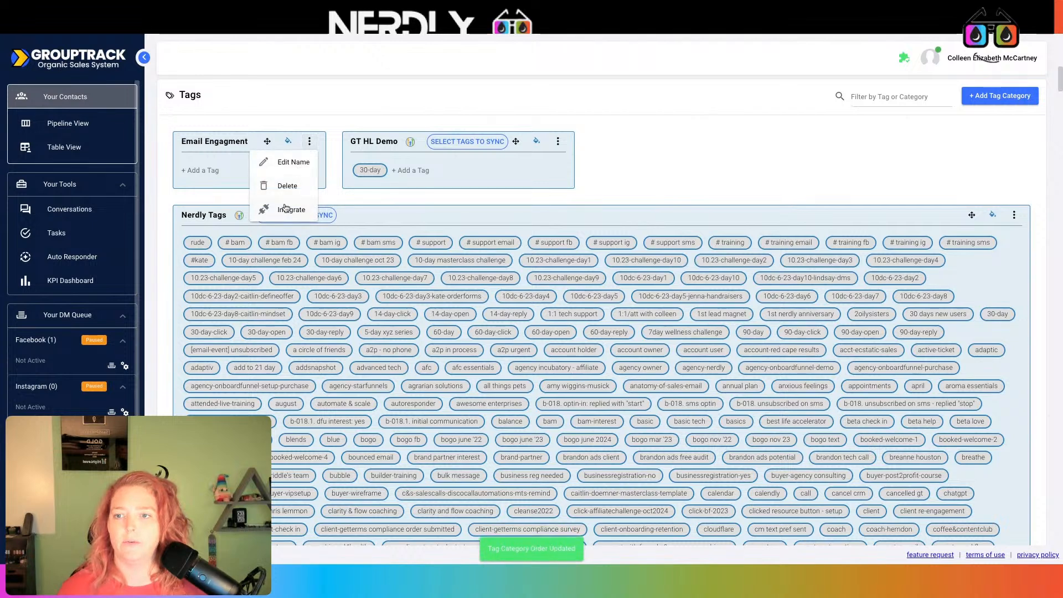
{"action": "left_click", "coordinate": [286, 209]}
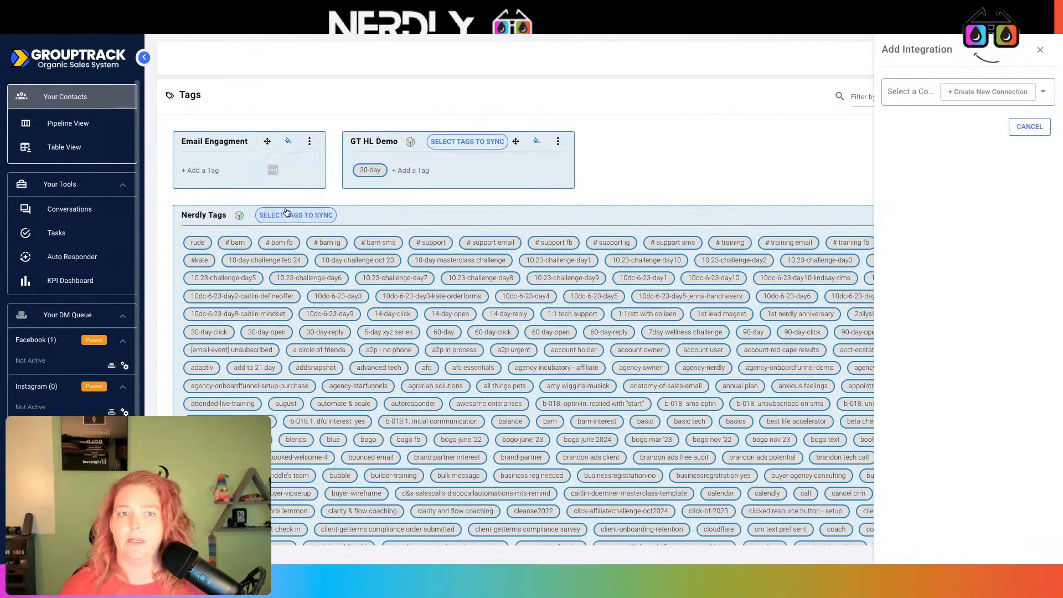
{"action": "left_click", "coordinate": [1043, 93]}
{"action": "left_click", "coordinate": [967, 269]}
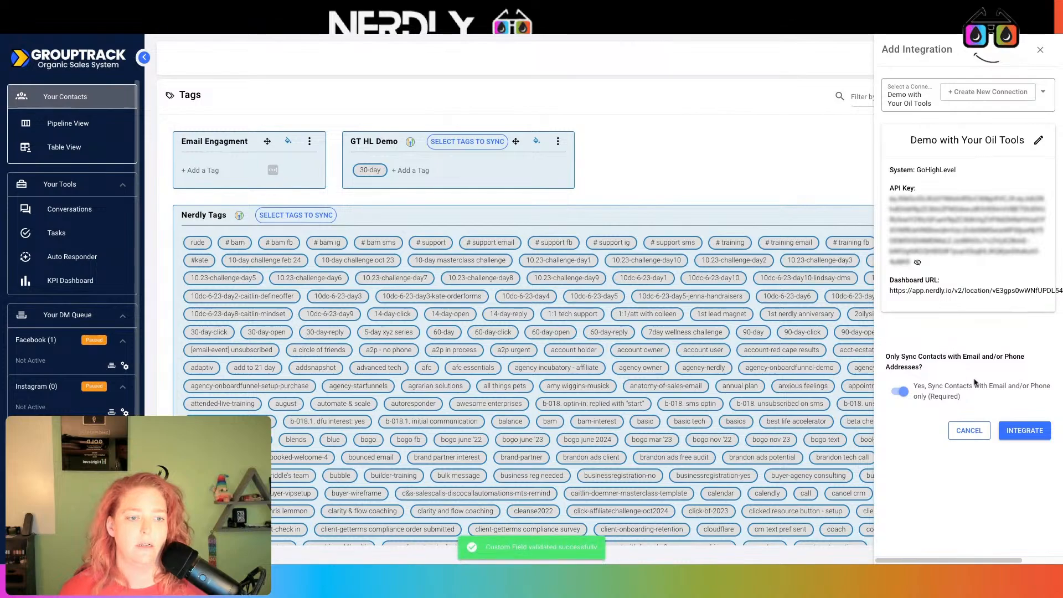
{"action": "left_click", "coordinate": [1025, 431]}
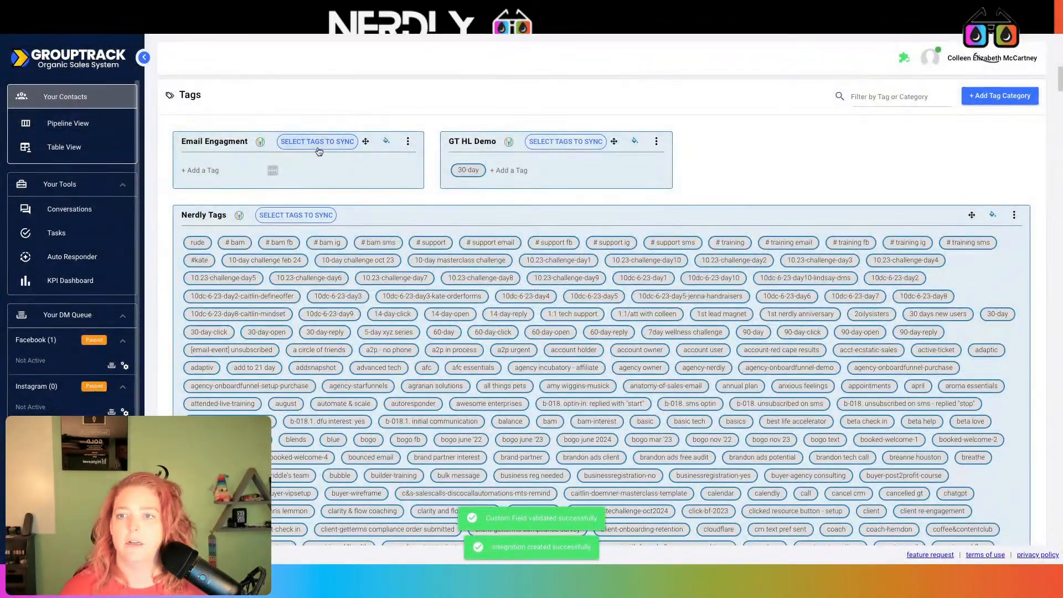
{"action": "left_click", "coordinate": [317, 142]}
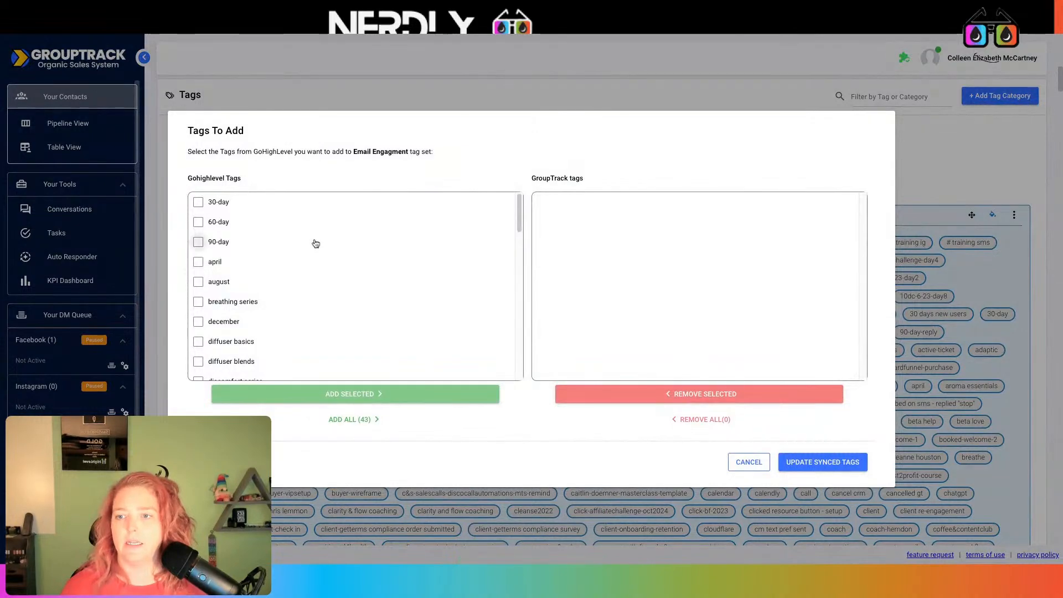
- Browse the GoHighLevel tag list for Email Engagment twice, closing it without adding tags
{"action": "scroll", "coordinate": [315, 243], "scroll_direction": "down", "scroll_amount": 12}
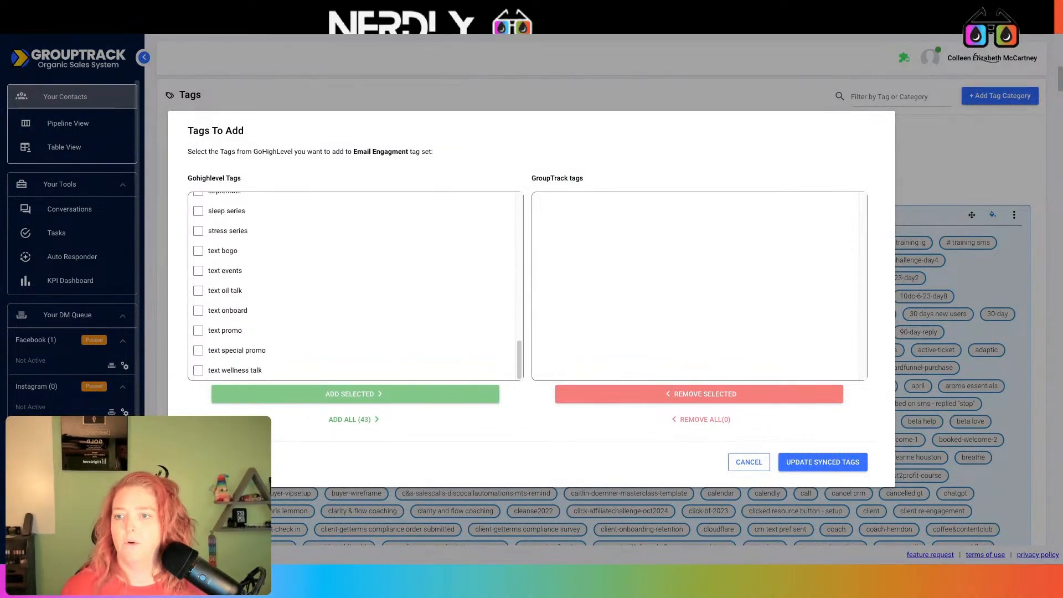
{"action": "scroll", "coordinate": [325, 260], "scroll_direction": "up", "scroll_amount": 12}
{"action": "scroll", "coordinate": [323, 258], "scroll_direction": "down", "scroll_amount": 12}
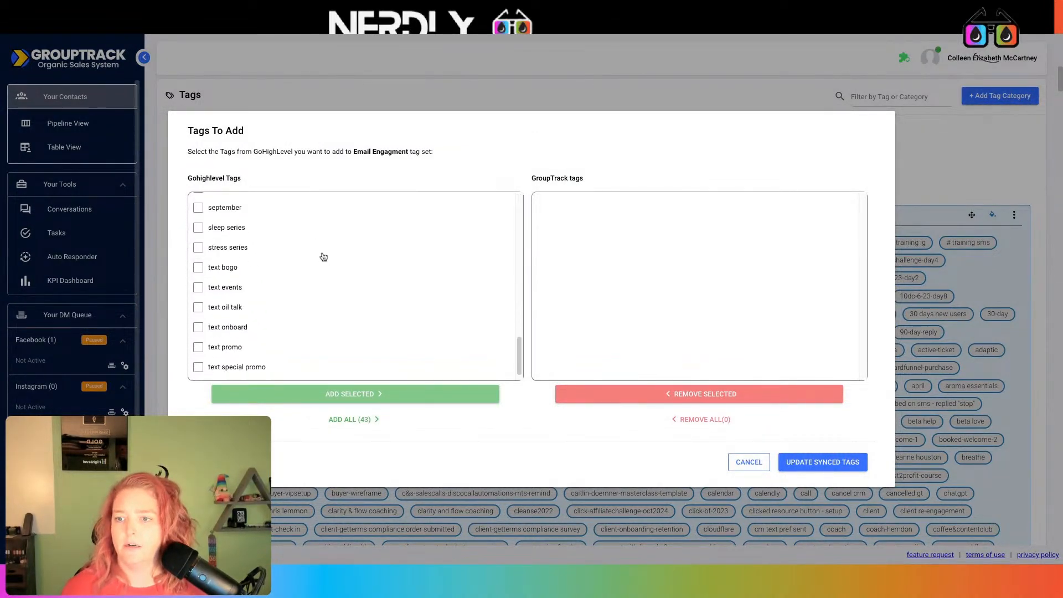
{"action": "scroll", "coordinate": [323, 259], "scroll_direction": "down", "scroll_amount": 1}
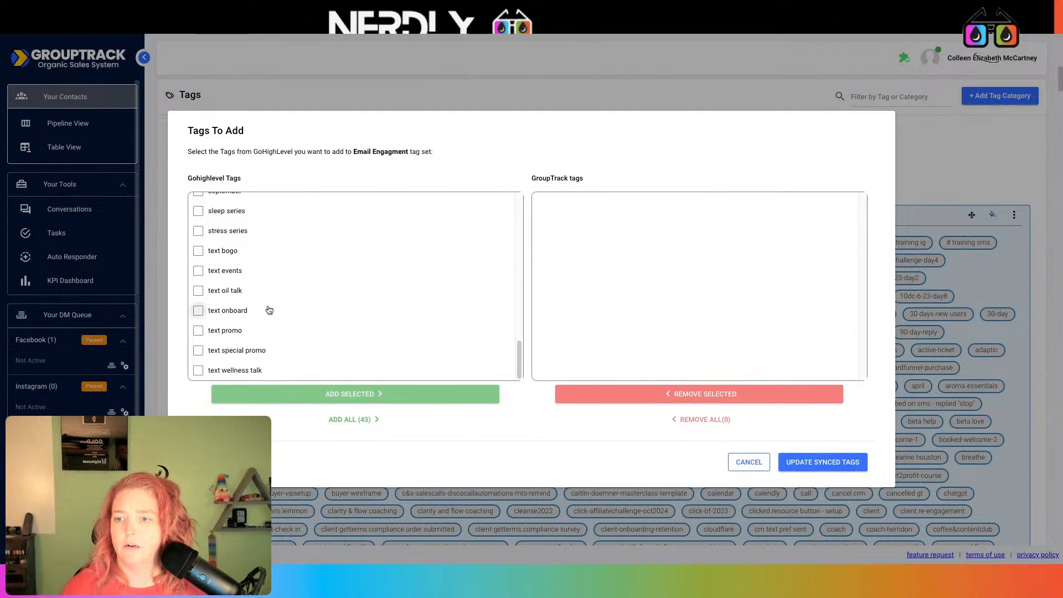
{"action": "scroll", "coordinate": [334, 279], "scroll_direction": "up", "scroll_amount": 12}
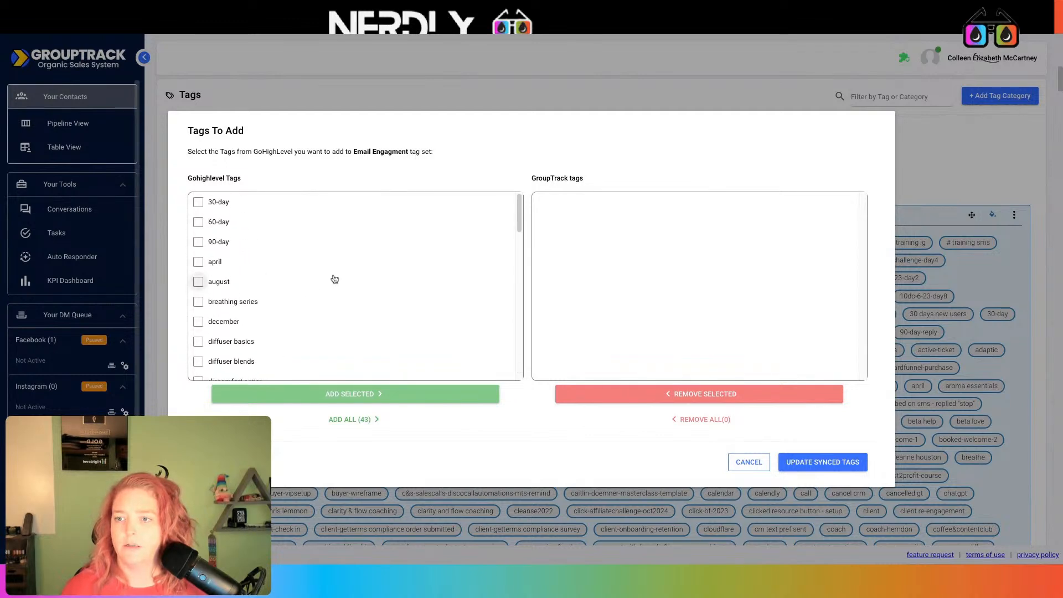
{"action": "scroll", "coordinate": [334, 280], "scroll_direction": "down", "scroll_amount": 5}
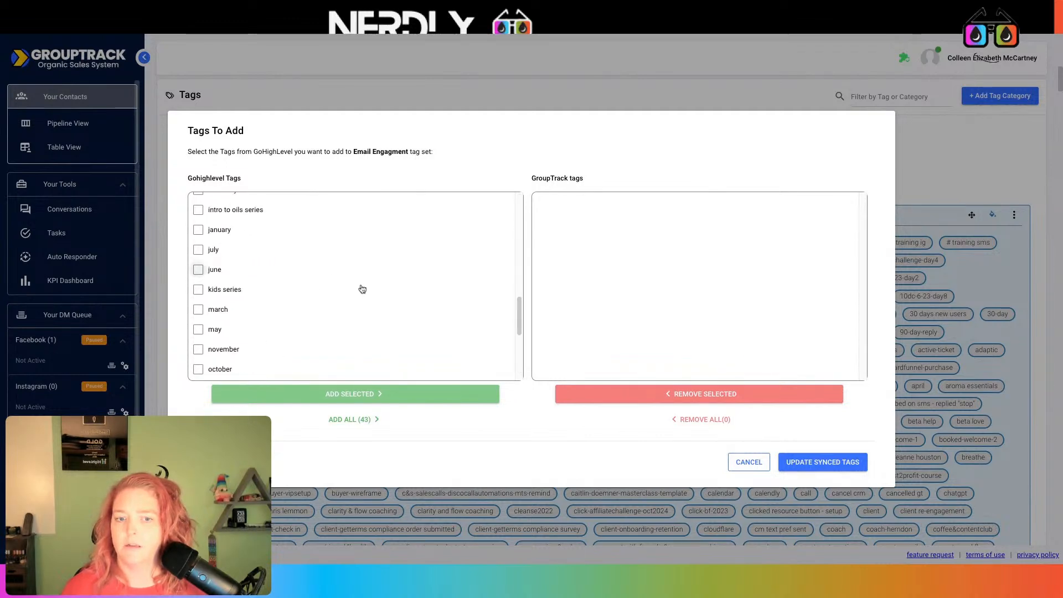
{"action": "left_click", "coordinate": [749, 462]}
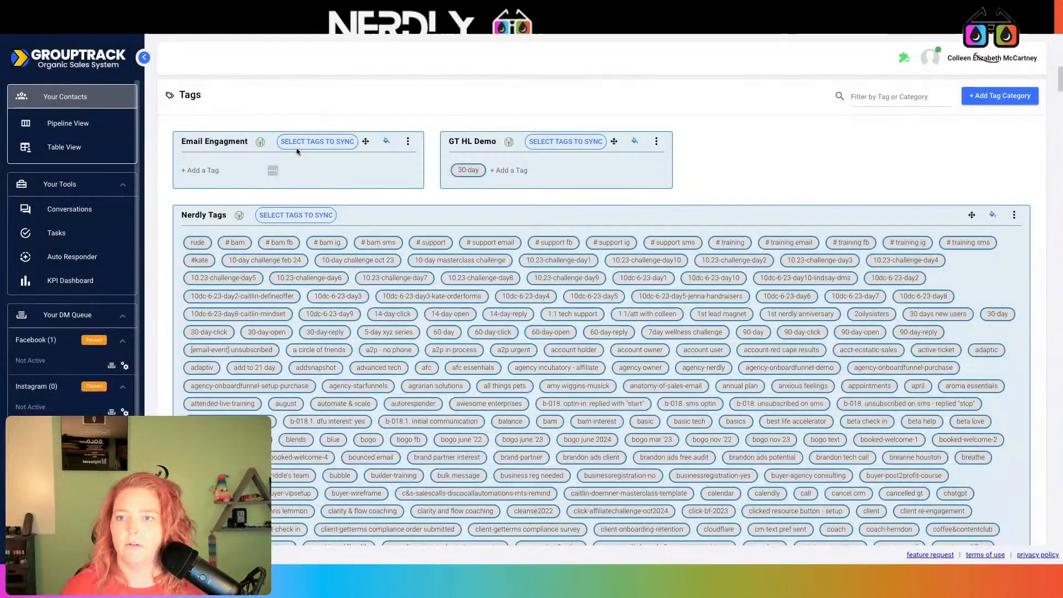
{"action": "left_click", "coordinate": [314, 142]}
{"action": "scroll", "coordinate": [314, 261], "scroll_direction": "down", "scroll_amount": 10}
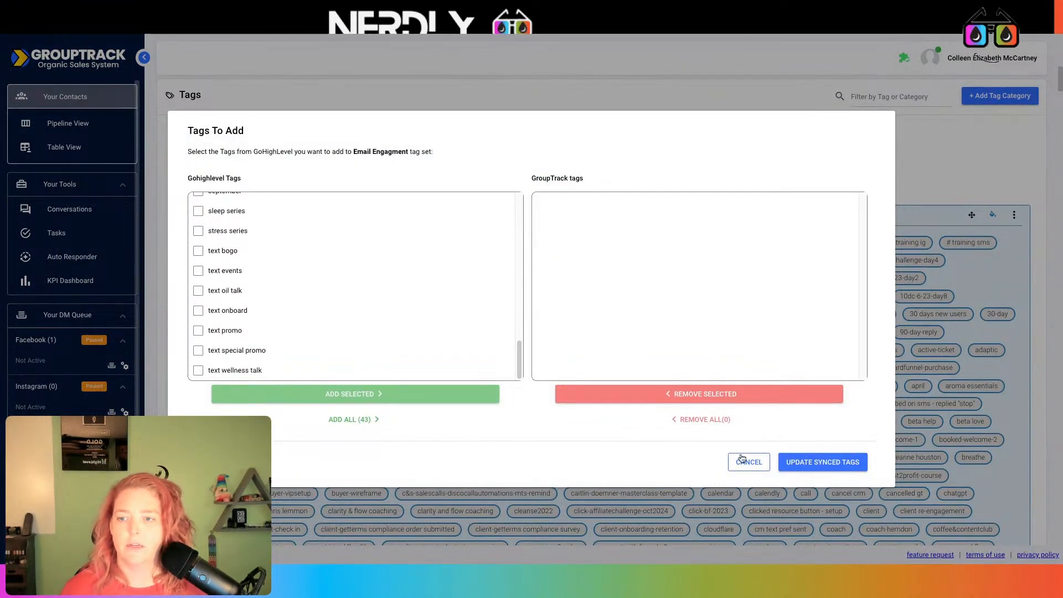
{"action": "scroll", "coordinate": [276, 279], "scroll_direction": "up", "scroll_amount": 1}
{"action": "scroll", "coordinate": [275, 278], "scroll_direction": "up", "scroll_amount": 3}
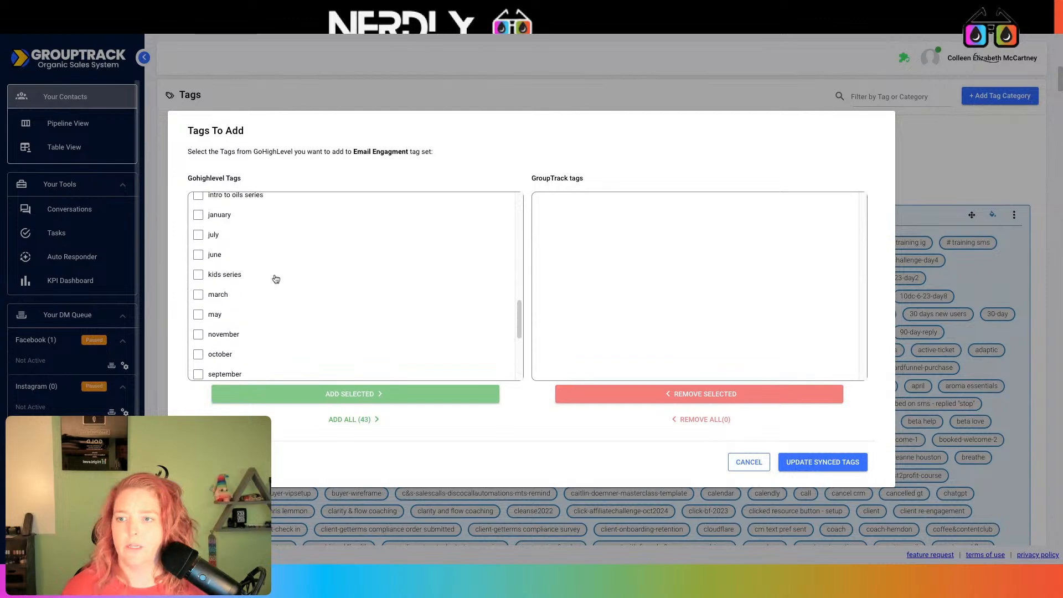
{"action": "scroll", "coordinate": [276, 278], "scroll_direction": "up", "scroll_amount": 8}
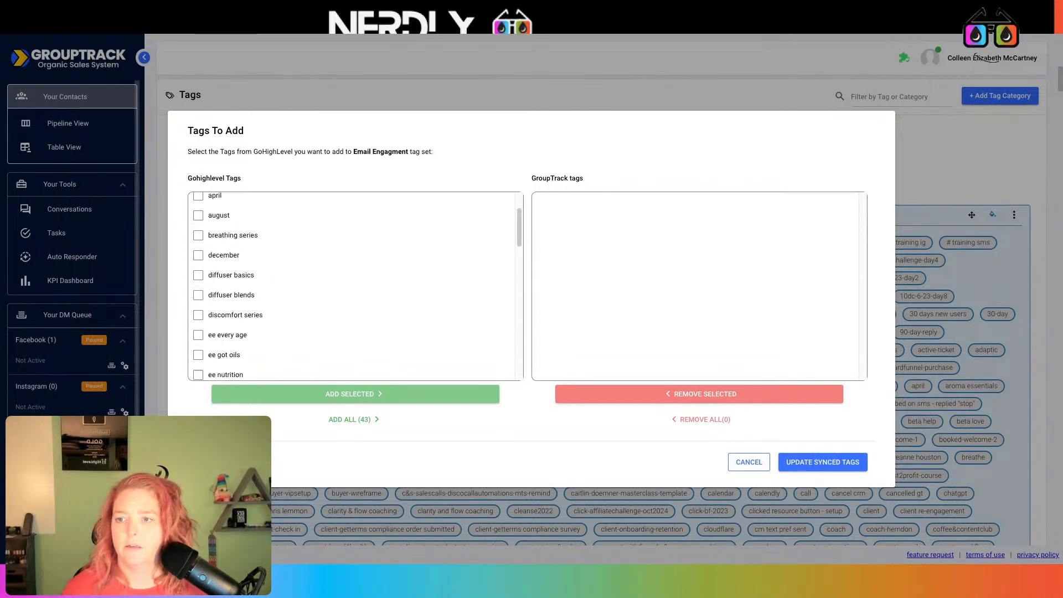
{"action": "scroll", "coordinate": [199, 277], "scroll_direction": "down", "scroll_amount": 10}
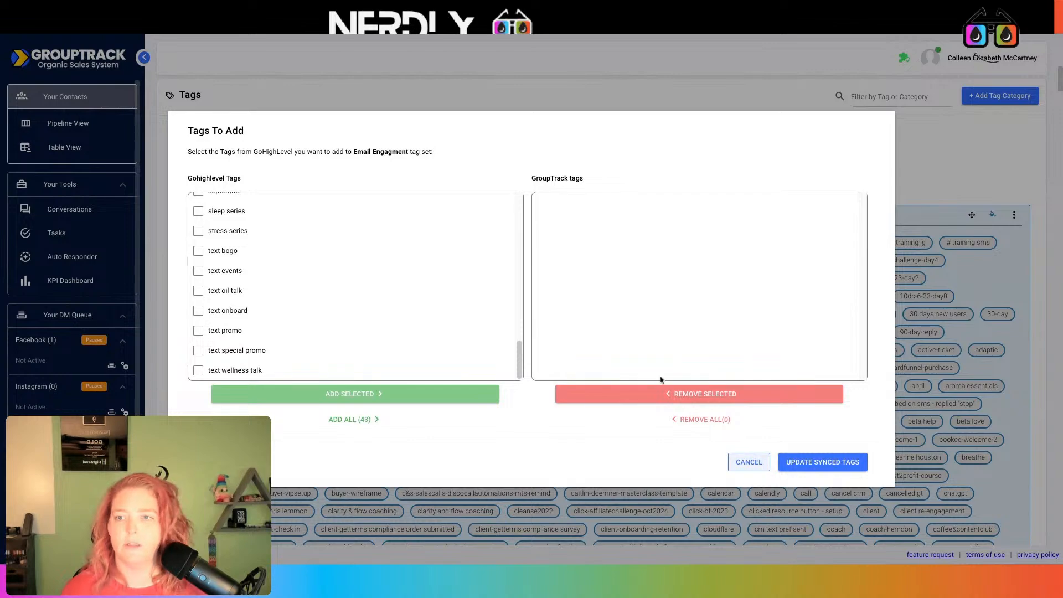
{"action": "left_click", "coordinate": [748, 462]}
{"action": "left_click", "coordinate": [407, 142]}
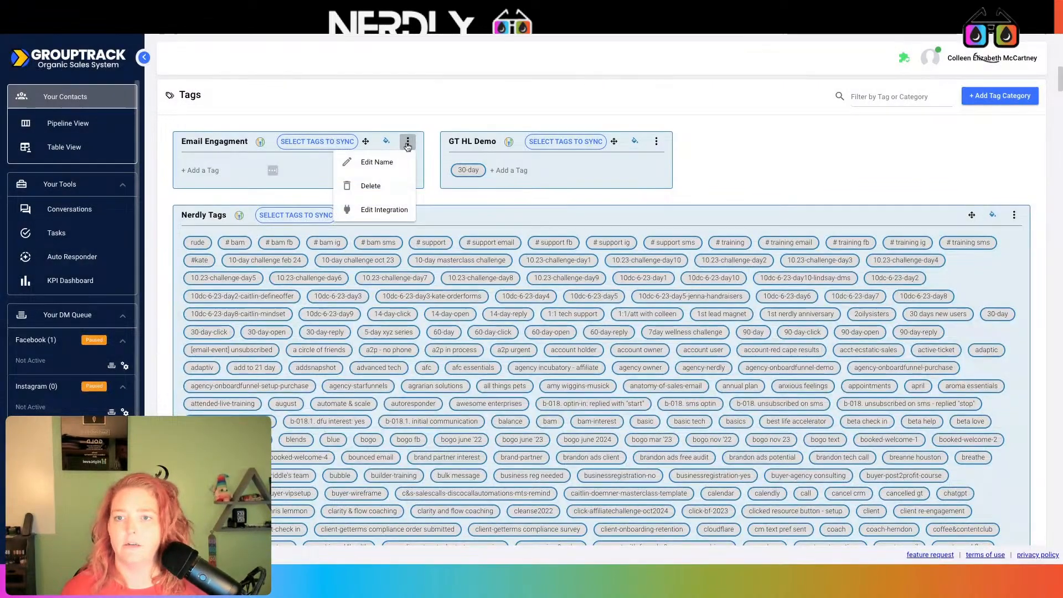
- Rename the Email Engagment category to 'Texts'
{"action": "left_click", "coordinate": [378, 162]}
{"action": "triple_click", "coordinate": [535, 309]}
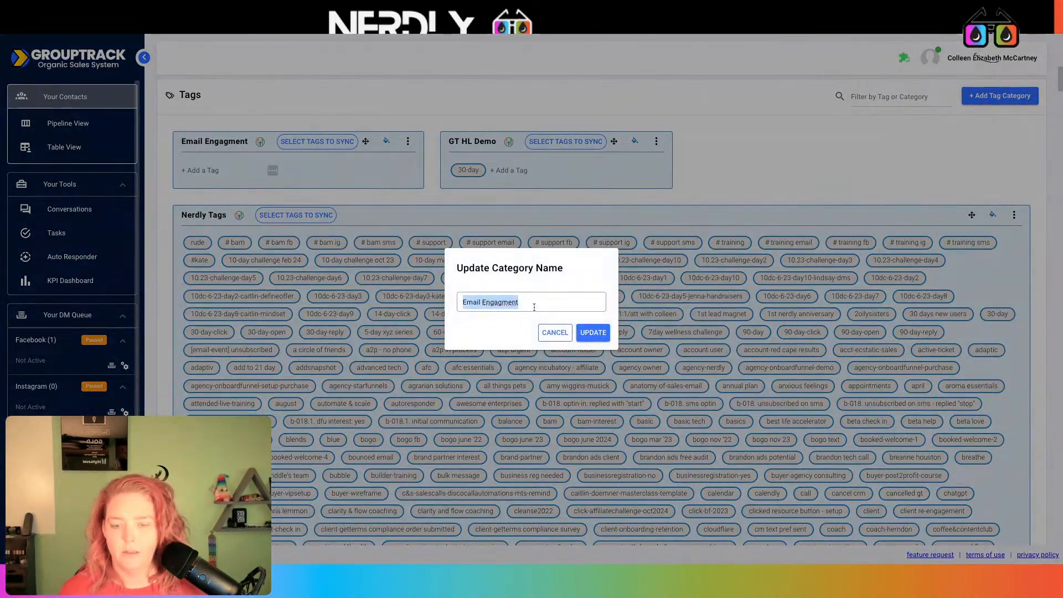
{"action": "type", "text": "Texts"}
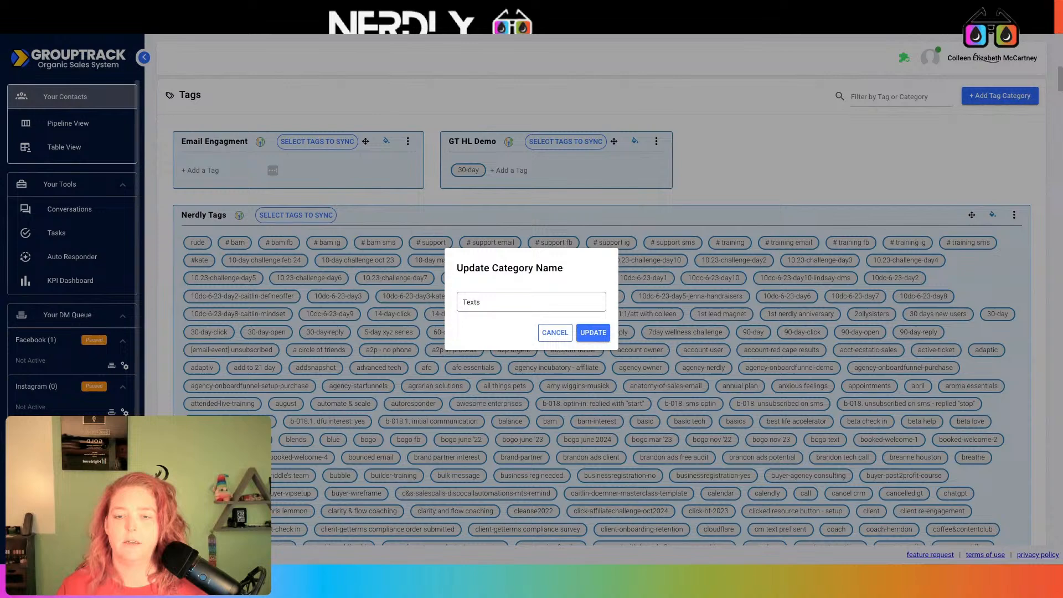
{"action": "left_click", "coordinate": [593, 333]}
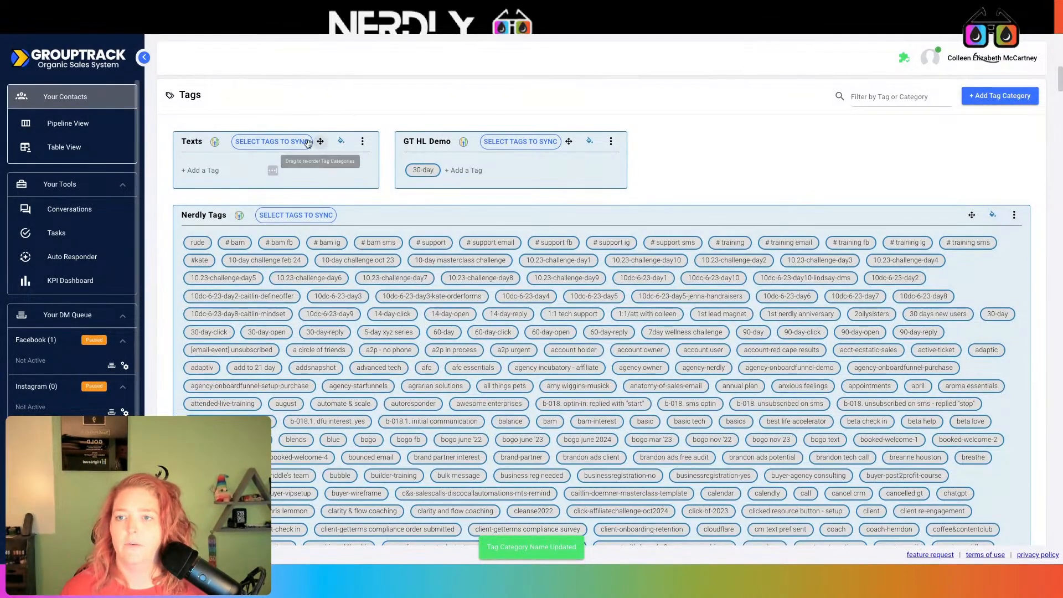
- Sync the text tags (bogo, events, oil talk, onboard, promo, special promo) into Texts
{"action": "left_click", "coordinate": [277, 142]}
{"action": "scroll", "coordinate": [304, 294], "scroll_direction": "down", "scroll_amount": 5}
{"action": "scroll", "coordinate": [305, 294], "scroll_direction": "down", "scroll_amount": 10}
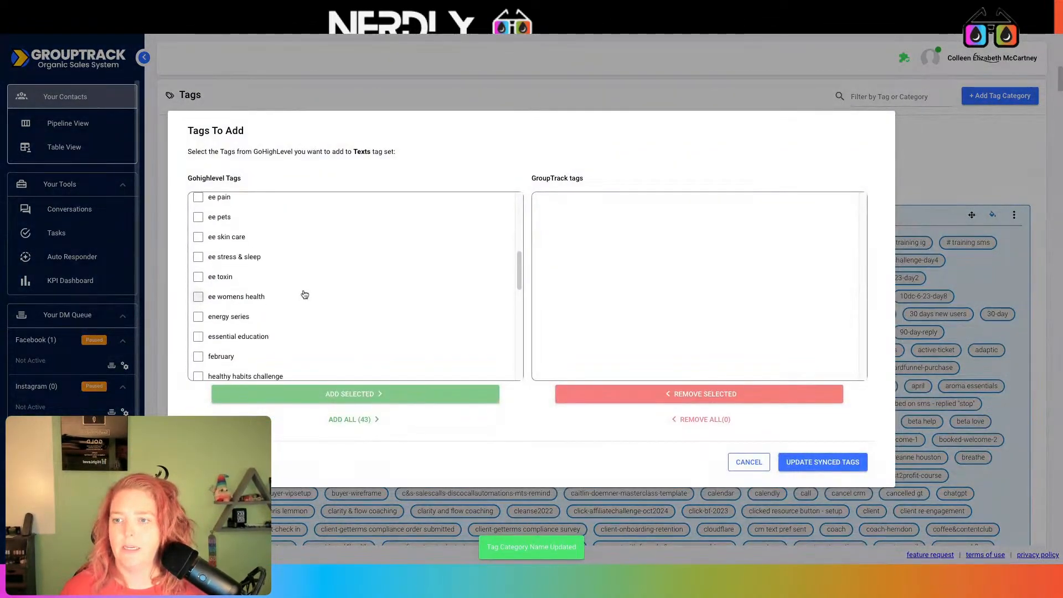
{"action": "scroll", "coordinate": [233, 310], "scroll_direction": "down", "scroll_amount": 1}
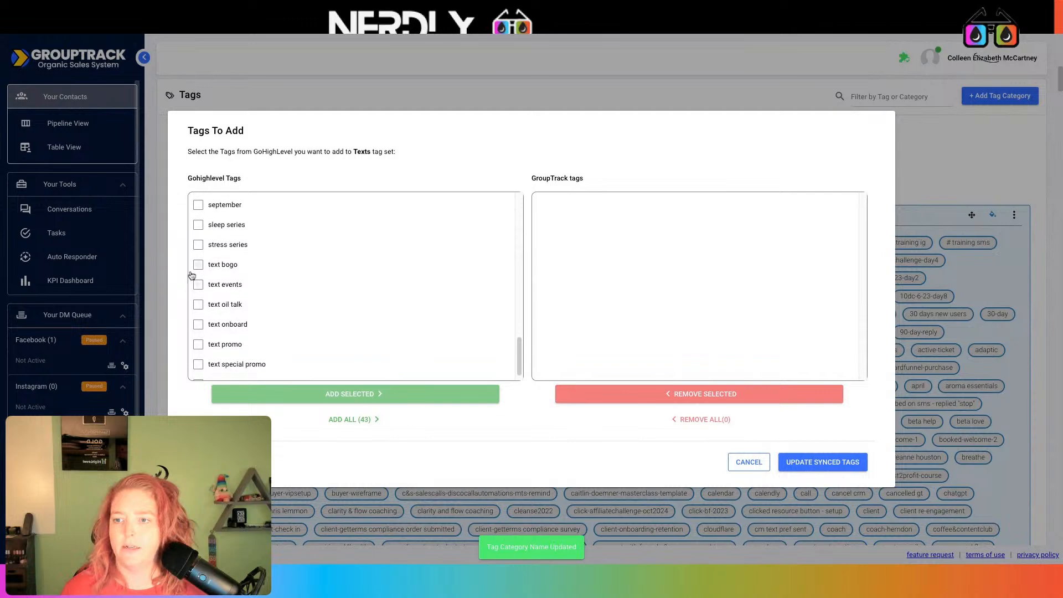
{"action": "left_click", "coordinate": [199, 264]}
{"action": "left_click", "coordinate": [198, 284]}
{"action": "left_click", "coordinate": [198, 304]}
{"action": "left_click", "coordinate": [198, 324]}
{"action": "left_click", "coordinate": [198, 344]}
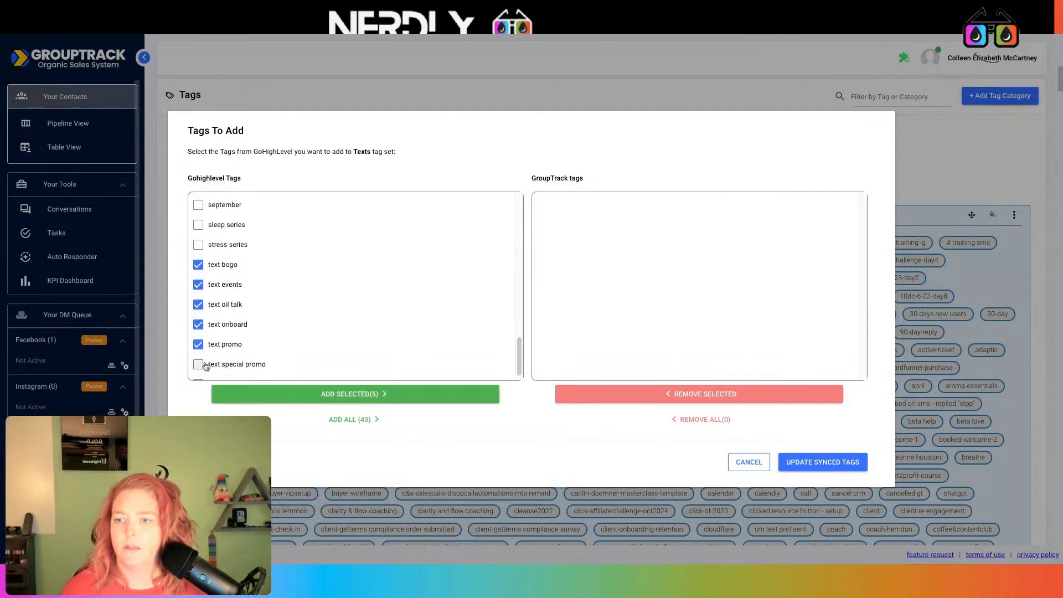
{"action": "left_click", "coordinate": [198, 363]}
{"action": "scroll", "coordinate": [232, 331], "scroll_direction": "down", "scroll_amount": 1}
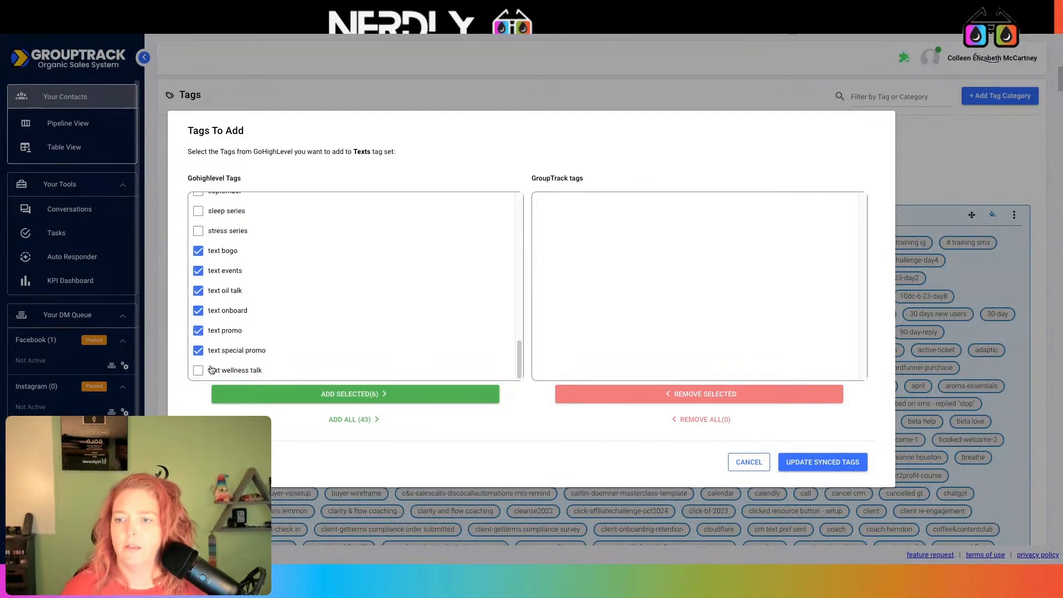
{"action": "left_click", "coordinate": [383, 394]}
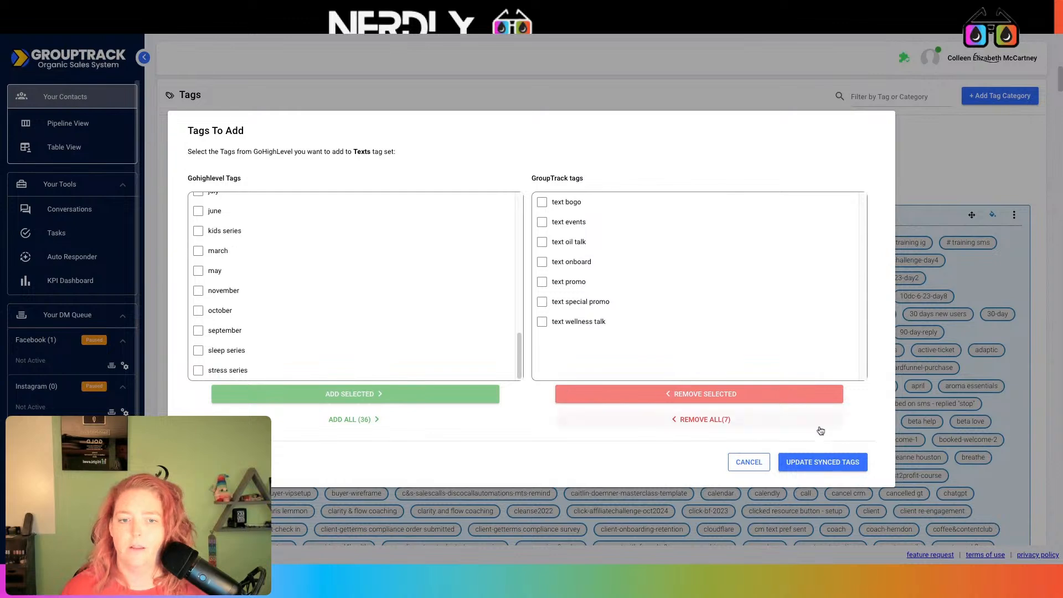
{"action": "left_click", "coordinate": [824, 463]}
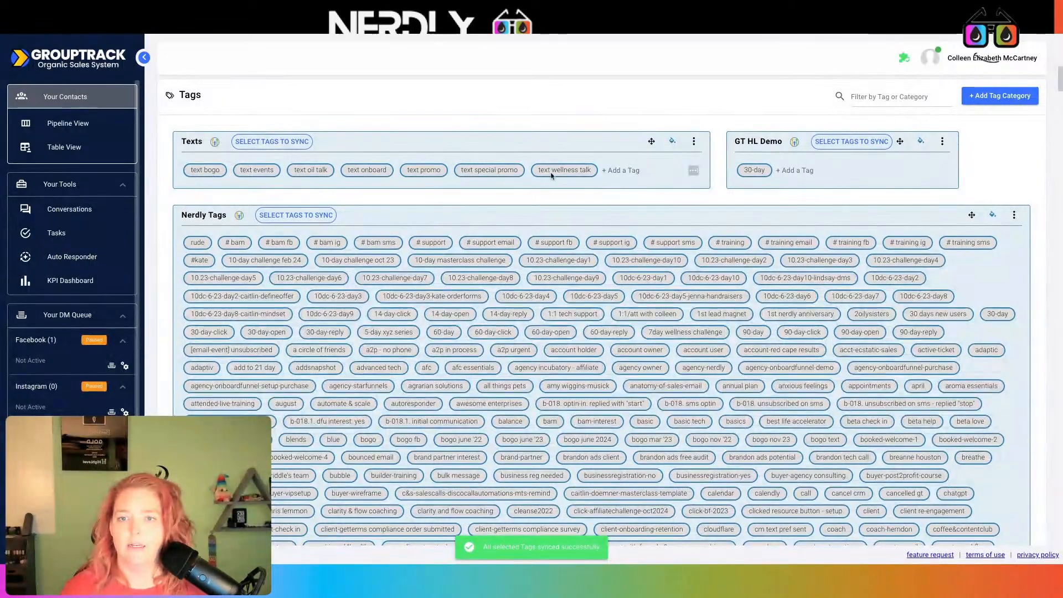
- Copy the Texts integration's webhook URL and return to the Grouptrack Tag Webhook workflow
{"action": "left_click", "coordinate": [693, 142]}
{"action": "left_click", "coordinate": [671, 210]}
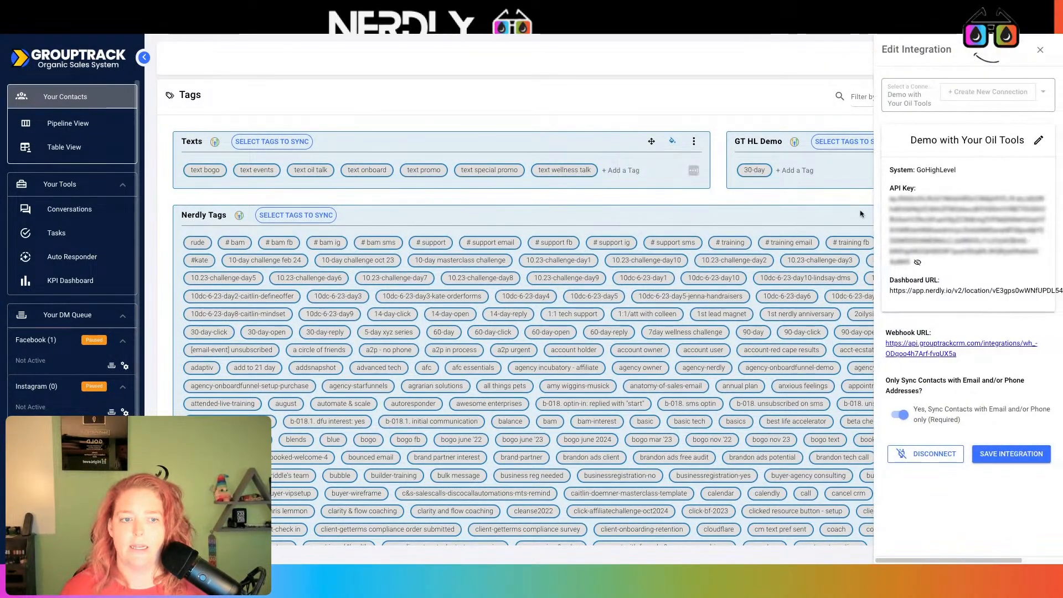
{"action": "left_click_drag", "start_coordinate": [969, 360], "coordinate": [903, 354]}
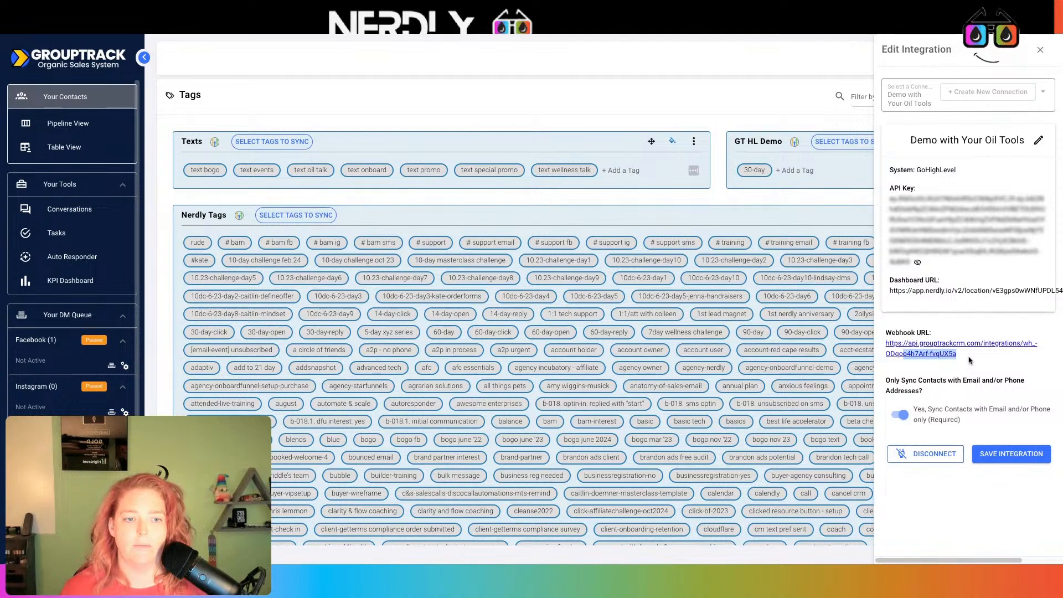
{"action": "left_click_drag", "start_coordinate": [970, 360], "coordinate": [872, 348]}
{"action": "key", "text": "ctrl+c"}
{"action": "left_click", "coordinate": [519, 19]}
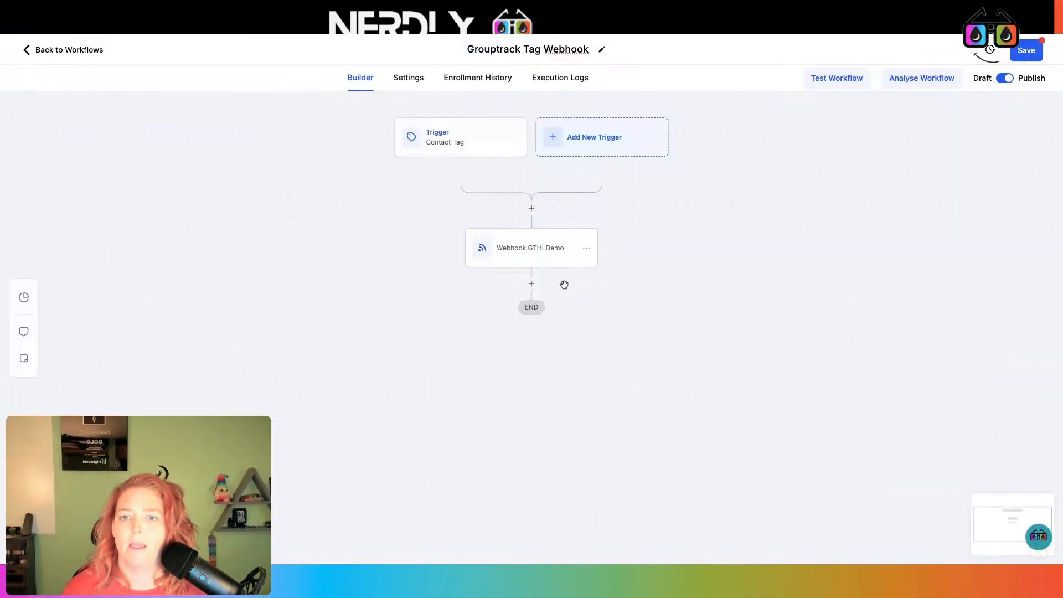
- Add a Webhook action named 'Webhook - Text Tags' below the existing webhook step
{"action": "left_click", "coordinate": [532, 284]}
{"action": "type", "text": "web"}
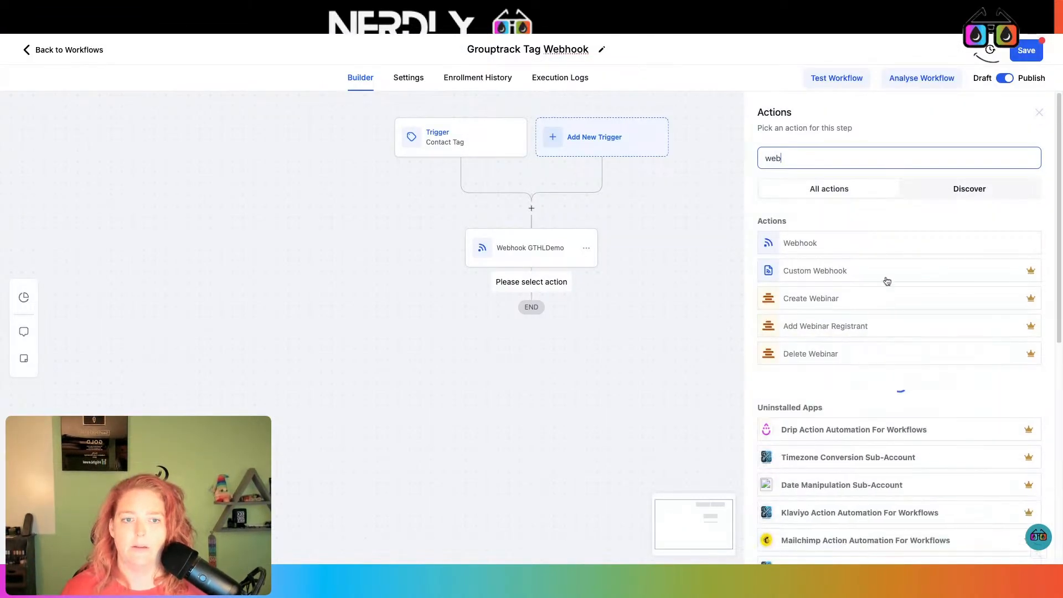
{"action": "left_click", "coordinate": [851, 243]}
{"action": "left_click", "coordinate": [814, 180]}
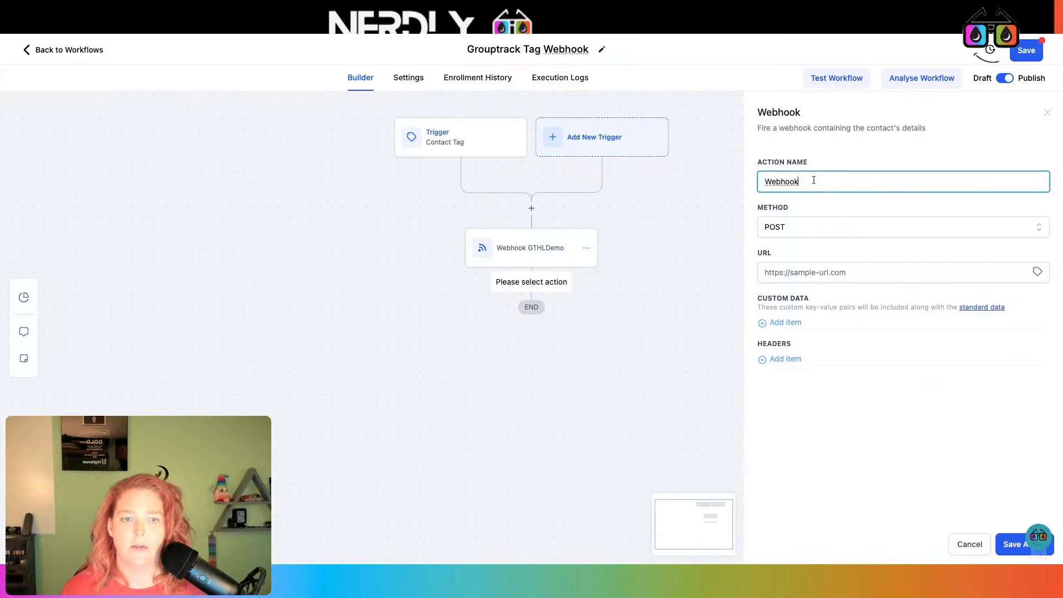
{"action": "type", "text": "- Text Tag"}
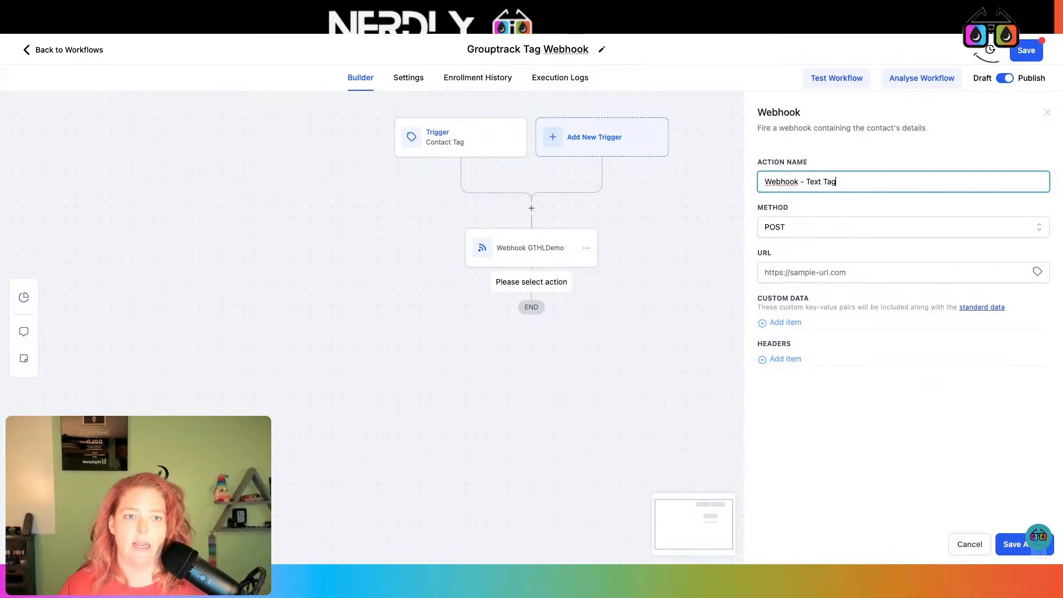
{"action": "type", "text": "s"}
- Paste the GroupTrack webhook URL into it, save the action and workflow, and check Workflow Settings
{"action": "left_click", "coordinate": [821, 273]}
{"action": "key", "text": "ctrl+v"}
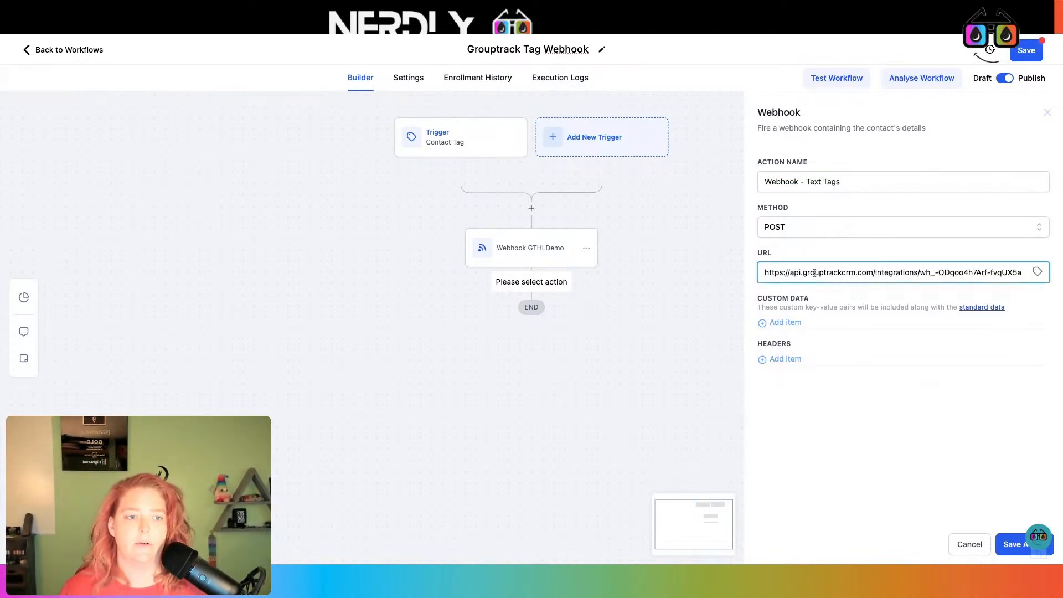
{"action": "left_click", "coordinate": [1008, 542]}
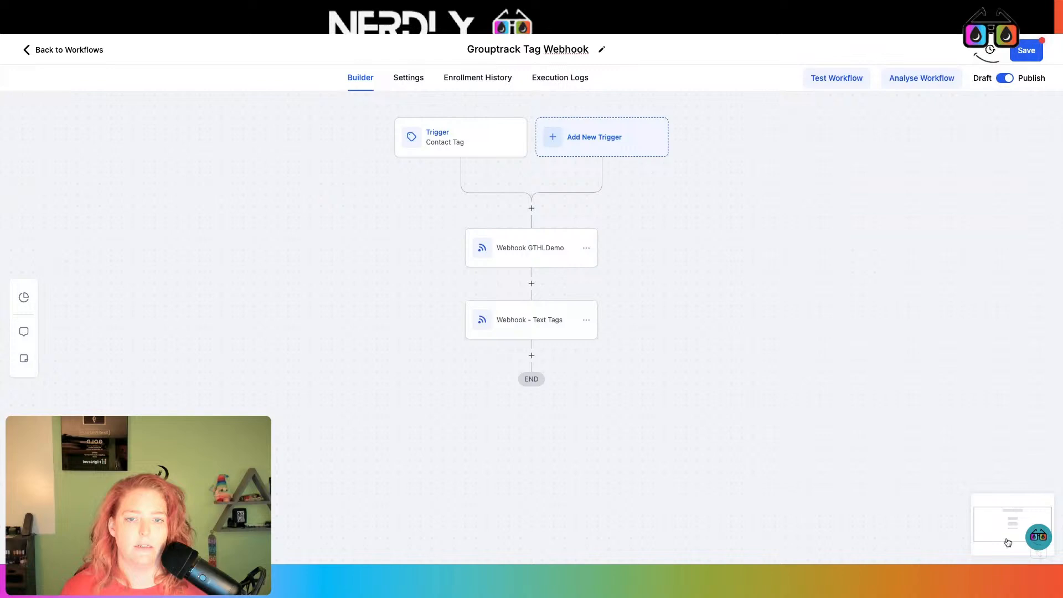
{"action": "left_click", "coordinate": [1016, 58]}
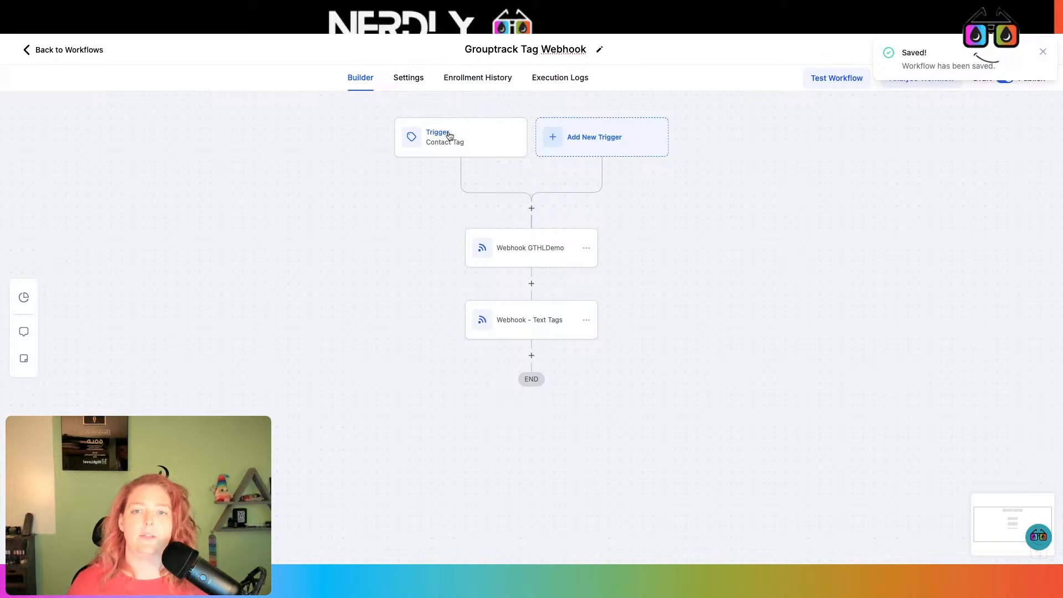
{"action": "left_click", "coordinate": [408, 77]}
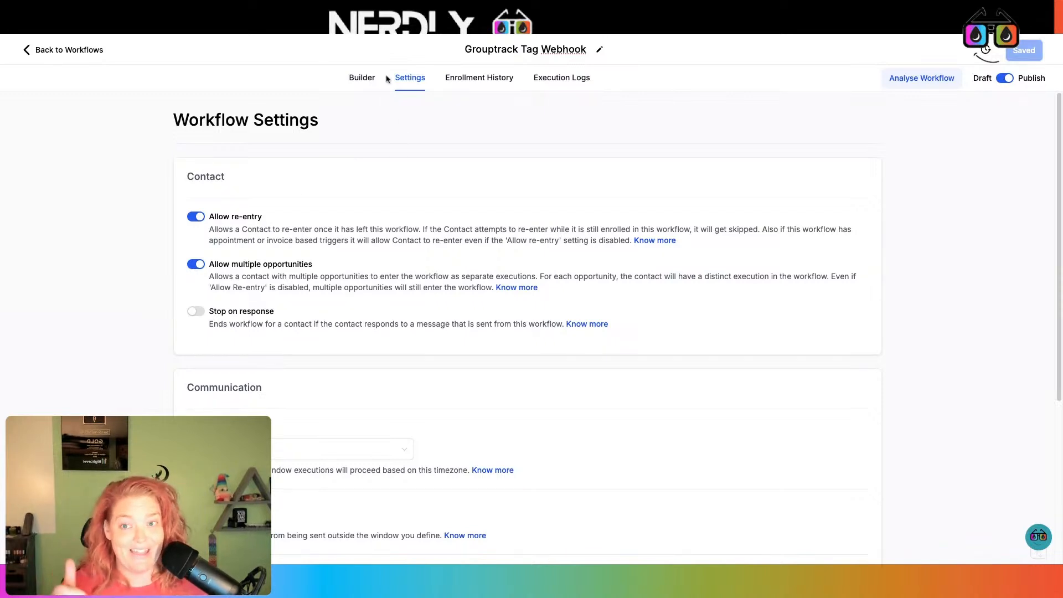
{"action": "left_click", "coordinate": [363, 83]}
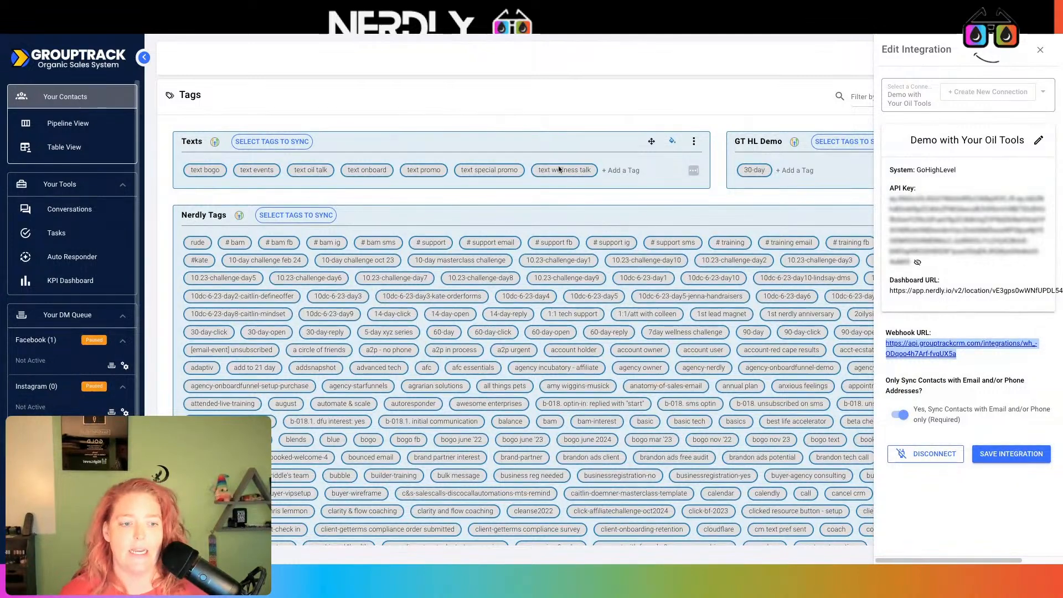
- Save the Texts integration and search the Pipeline Setup pipelines for 'demo'
{"action": "left_click", "coordinate": [1011, 453]}
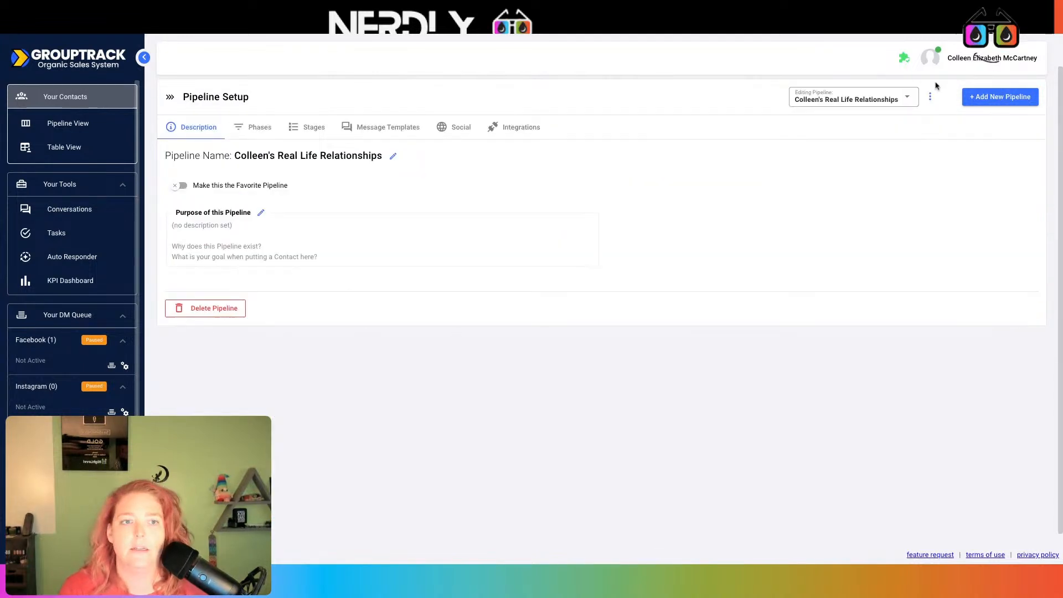
{"action": "left_click", "coordinate": [896, 93]}
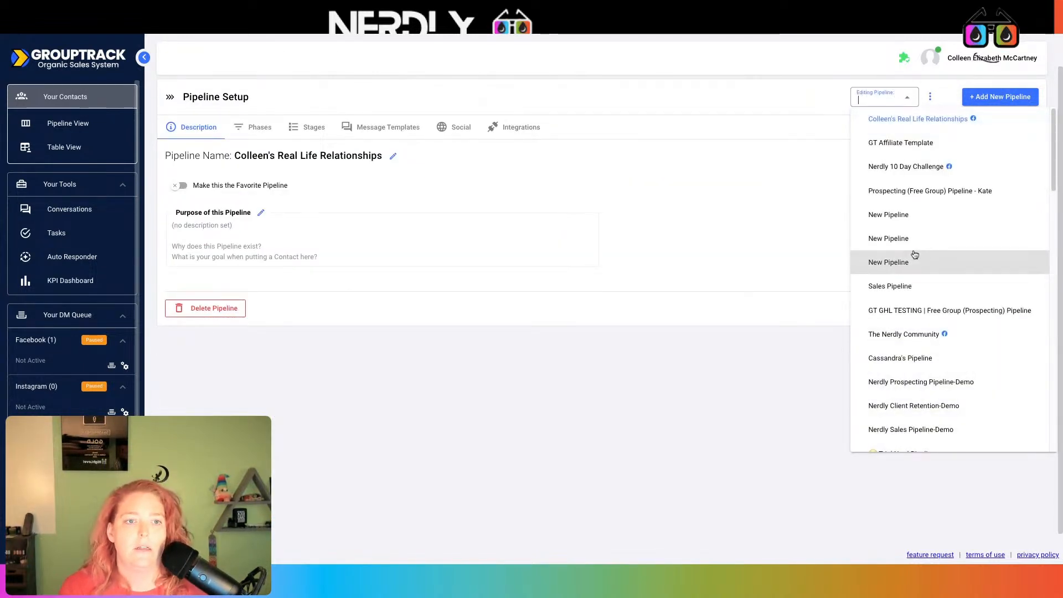
{"action": "scroll", "coordinate": [915, 255], "scroll_direction": "down", "scroll_amount": 5}
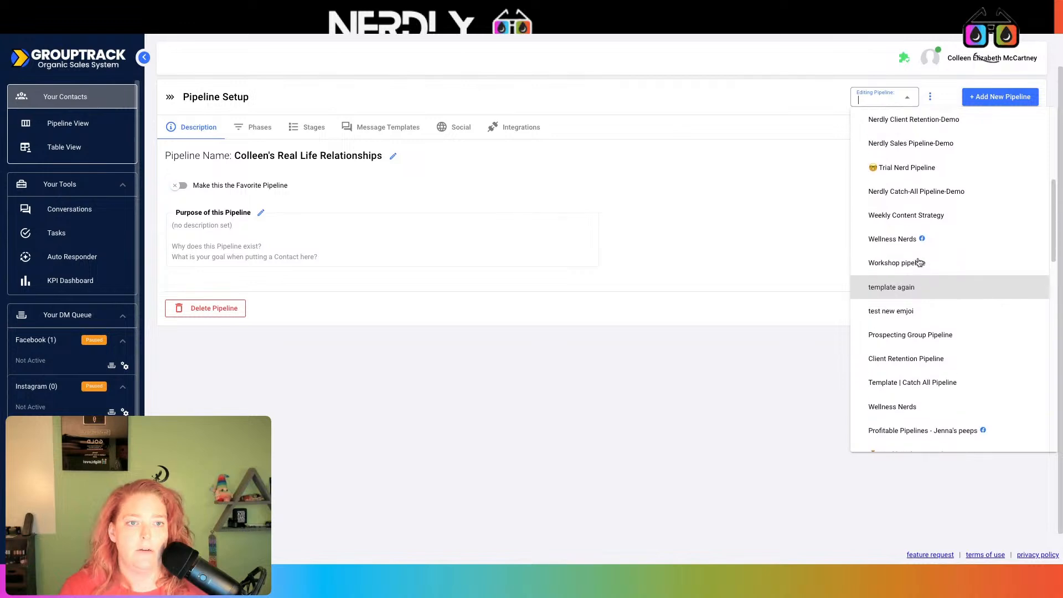
{"action": "type", "text": "dem"}
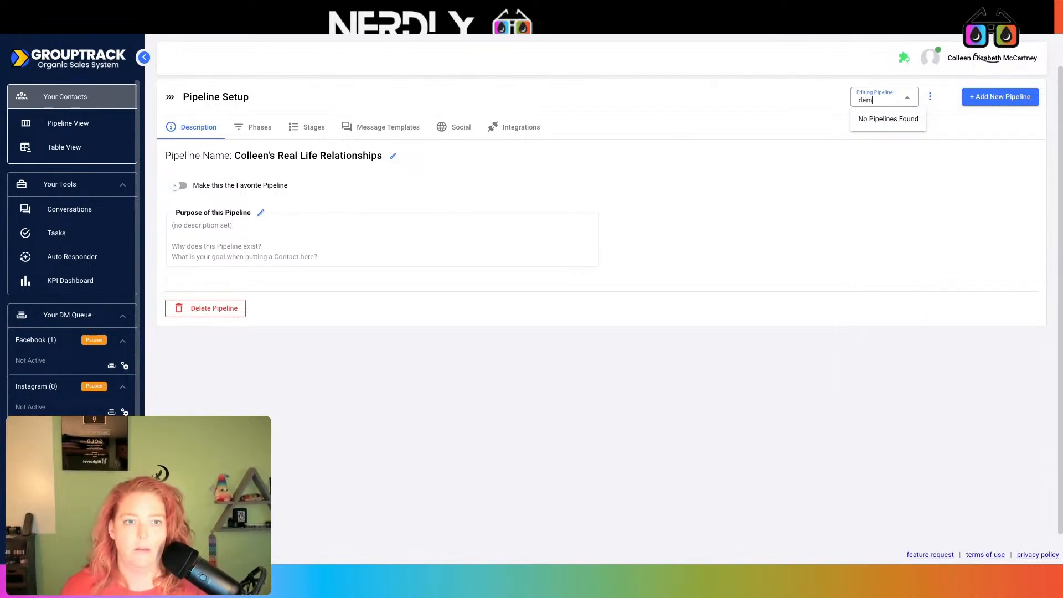
{"action": "type", "text": "o"}
- Load the 12/11/24 DEMO GT Pipeline | With Facebook Group and show its stages list
{"action": "left_click", "coordinate": [908, 217]}
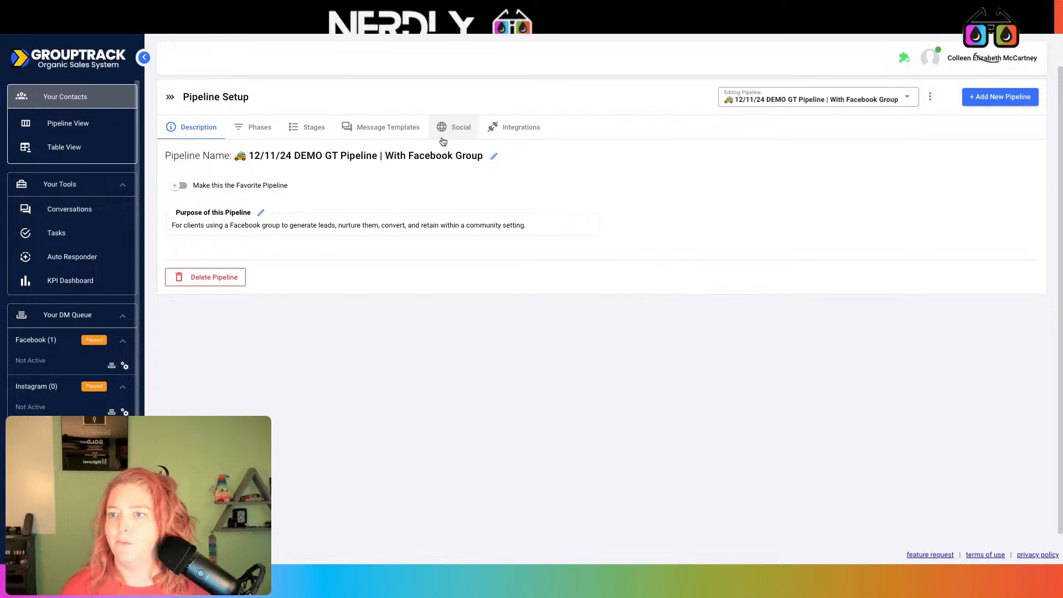
{"action": "left_click", "coordinate": [314, 128]}
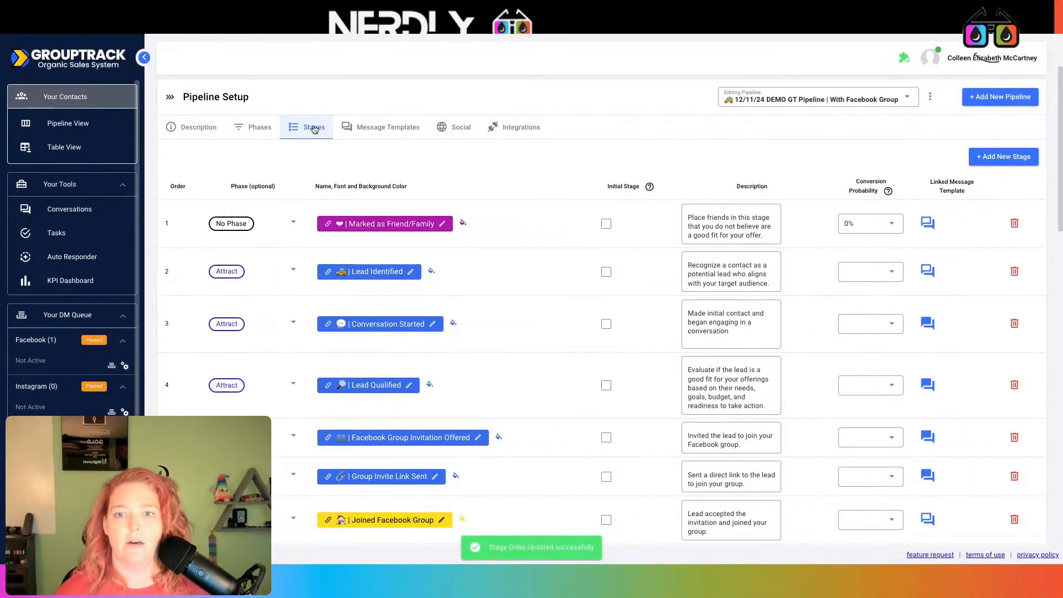
- Make Marked as Friend/Family the initial stage and connect the pipeline to a Facebook group
{"action": "left_click", "coordinate": [607, 224]}
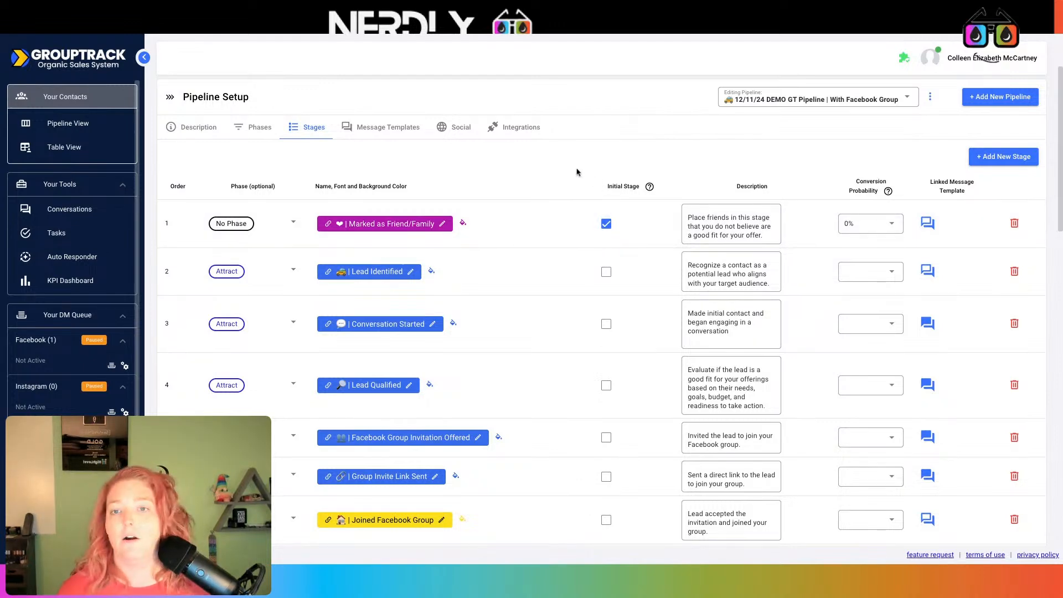
{"action": "left_click", "coordinate": [459, 128]}
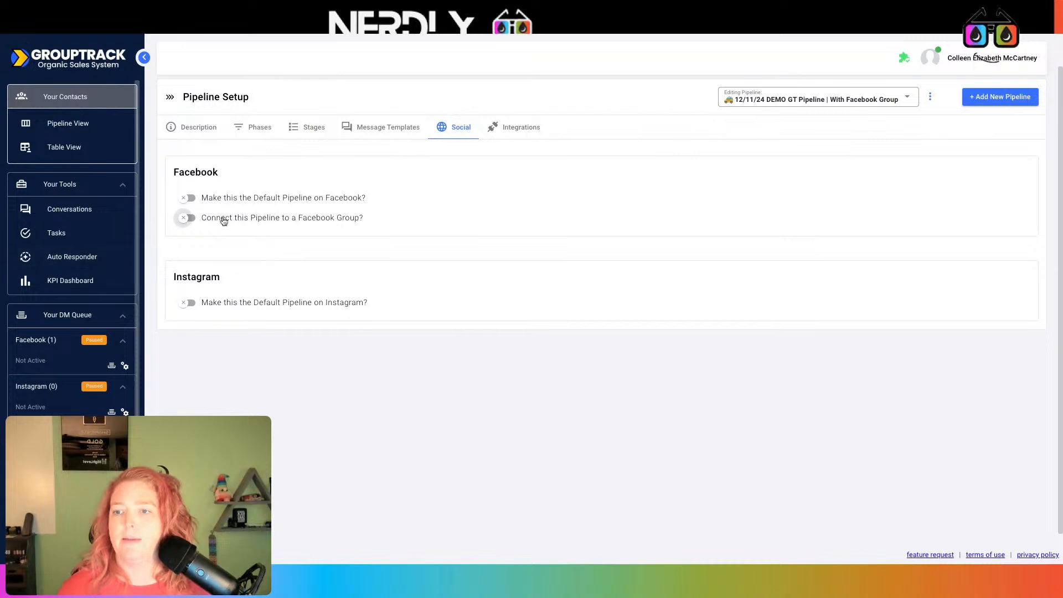
{"action": "left_click", "coordinate": [187, 219]}
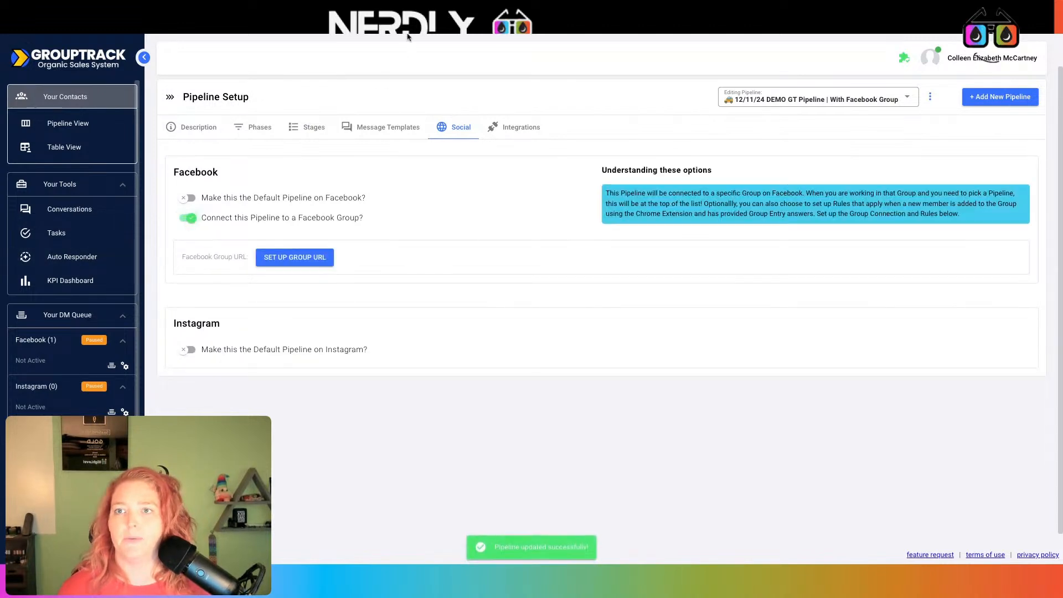
{"action": "key", "text": "ctrl+t"}
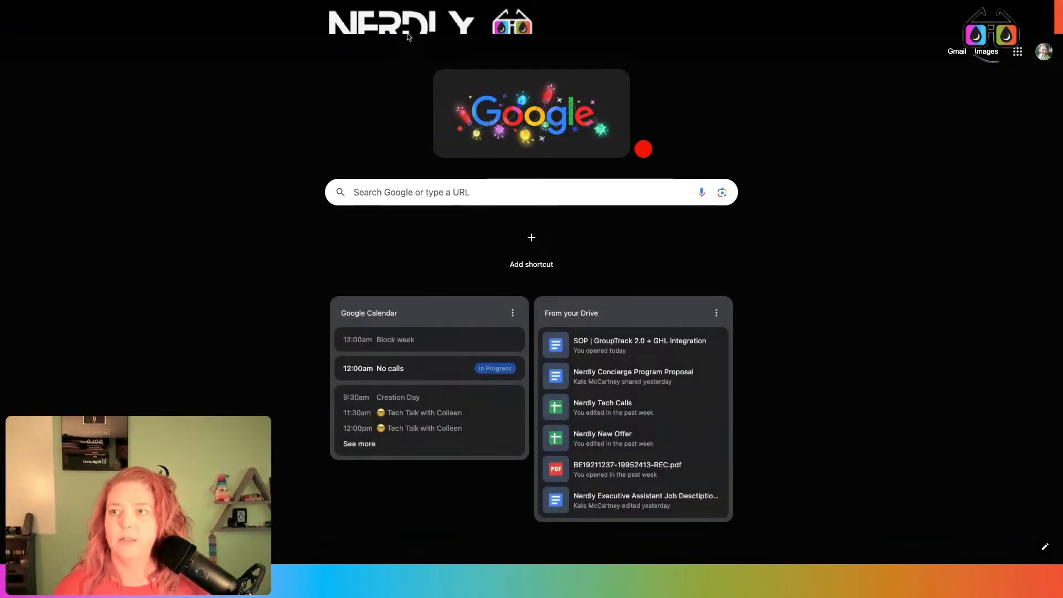
- Find and open Facebook's Testing Group via a 'test' search, then return to GroupTrack's group URL field
{"action": "key", "text": "Return"}
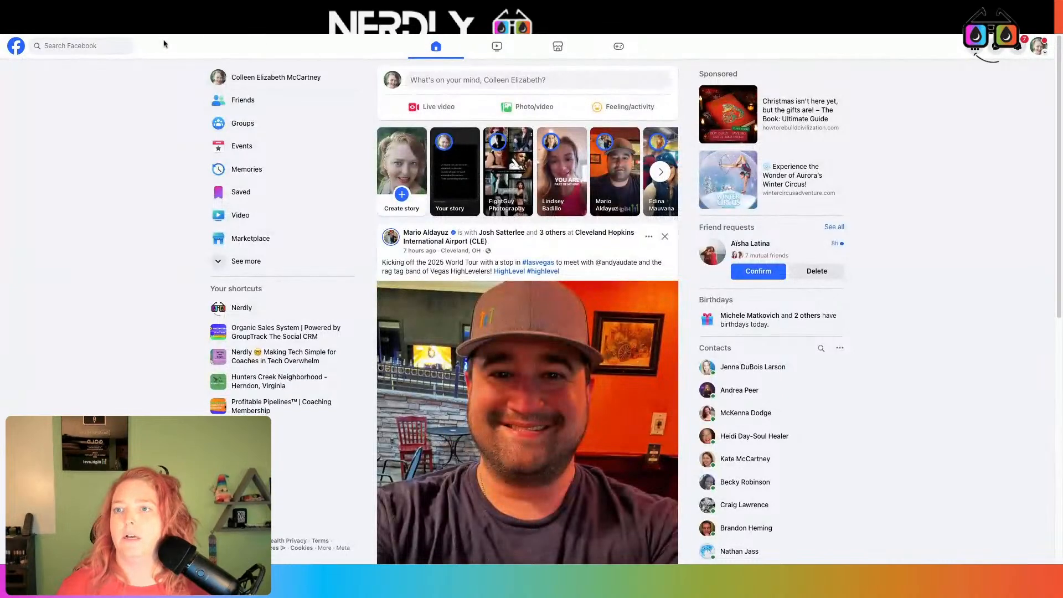
{"action": "left_click", "coordinate": [109, 52]}
{"action": "type", "text": "te"}
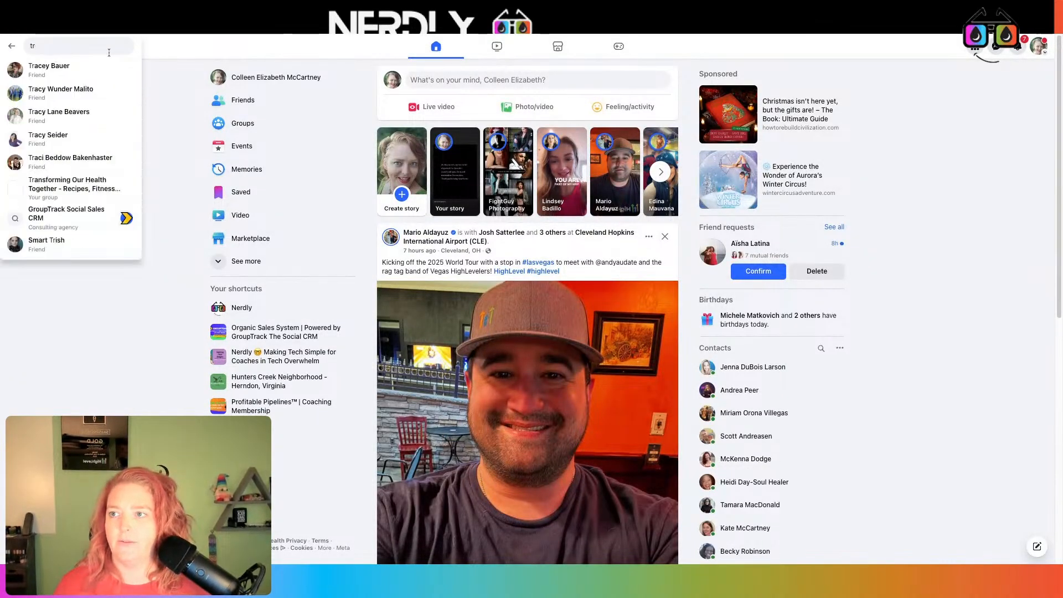
{"action": "type", "text": "st"}
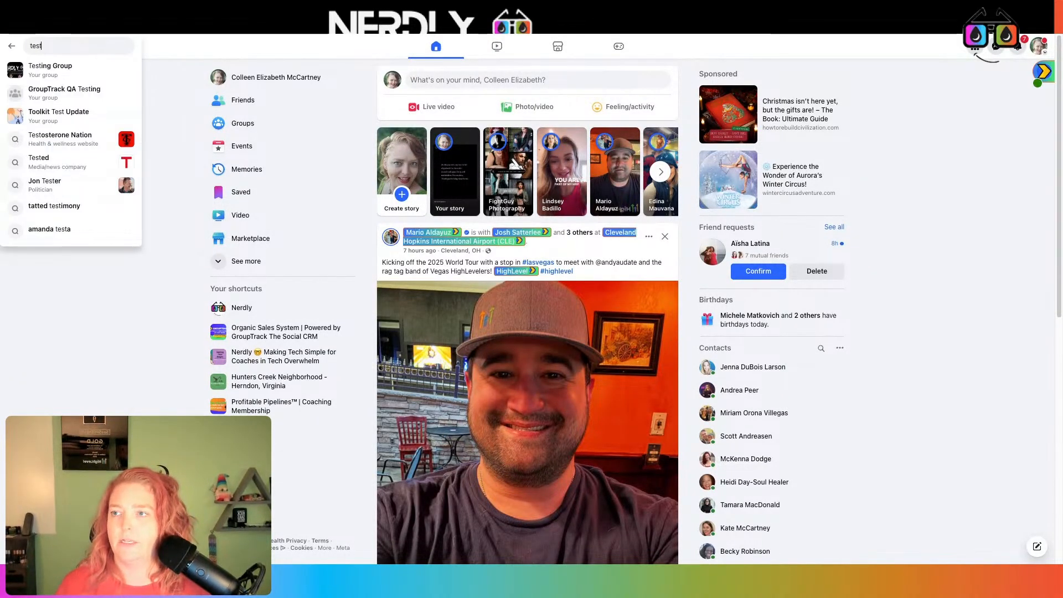
{"action": "left_click", "coordinate": [122, 68]}
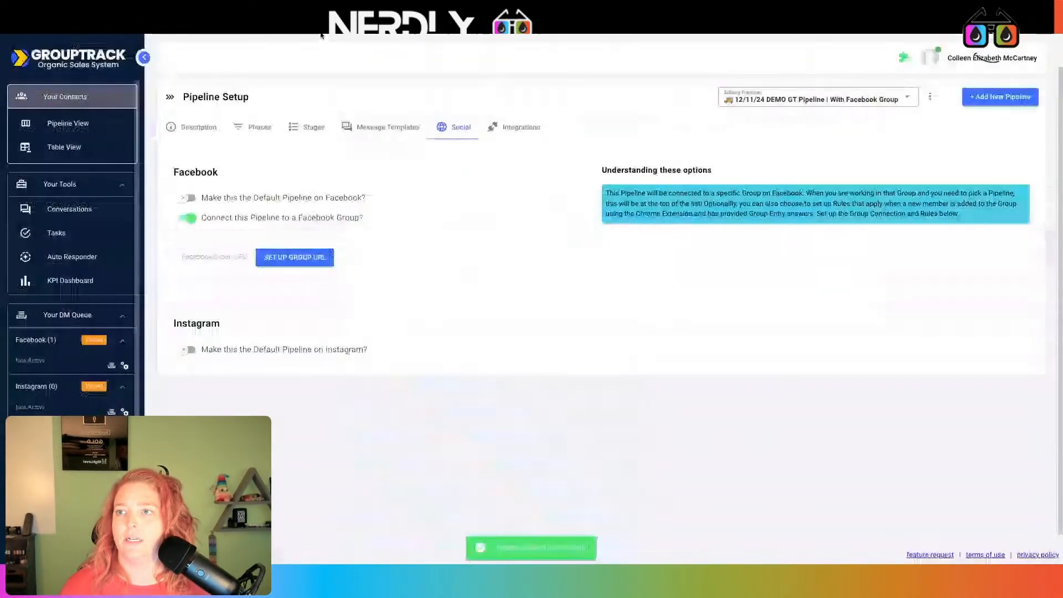
{"action": "left_click", "coordinate": [297, 264]}
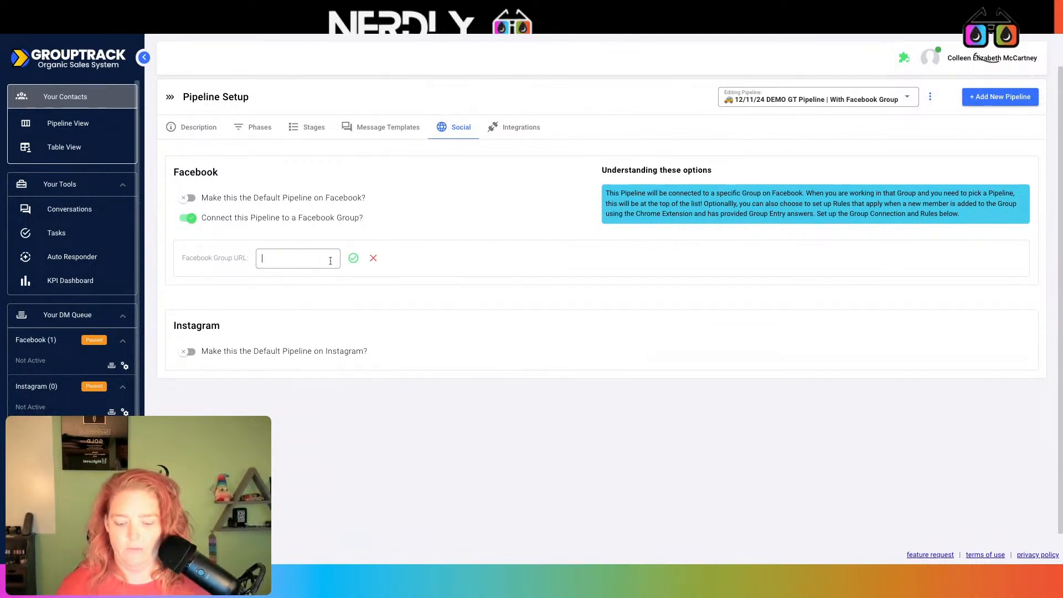
- After the 'already linked' warning, remove the group's link from the 'sharon' pipeline
{"action": "key", "text": "ctrl+v"}
{"action": "left_click", "coordinate": [354, 260]}
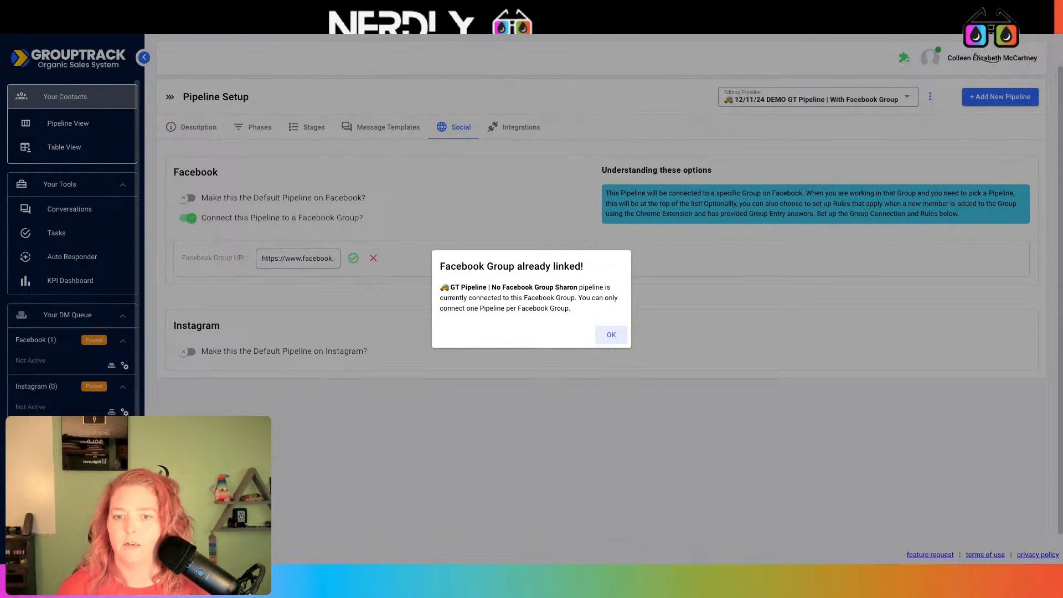
{"action": "left_click", "coordinate": [604, 333]}
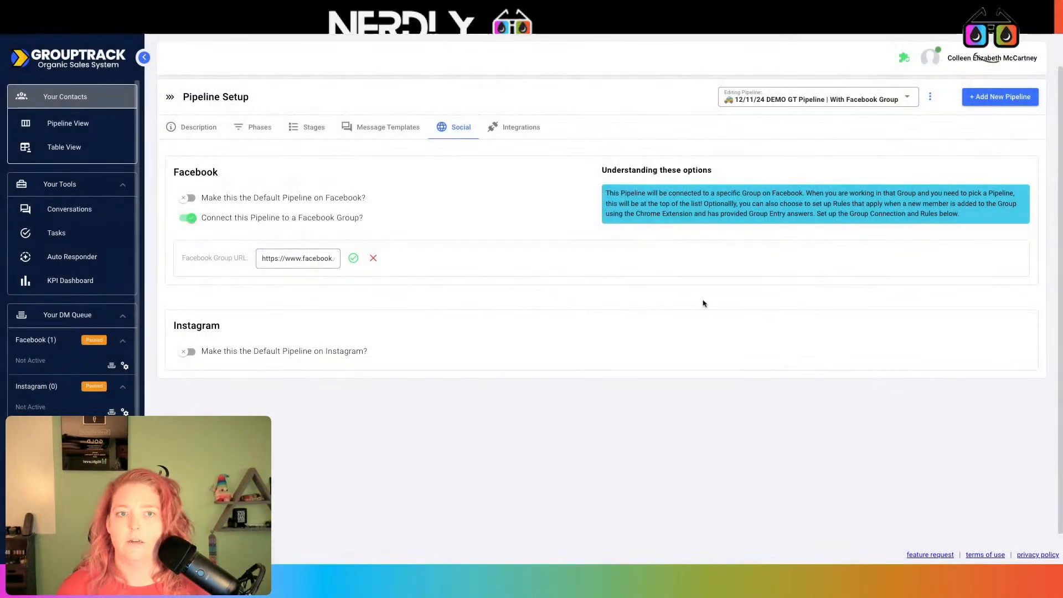
{"action": "left_click", "coordinate": [904, 100]}
{"action": "type", "text": "sh"}
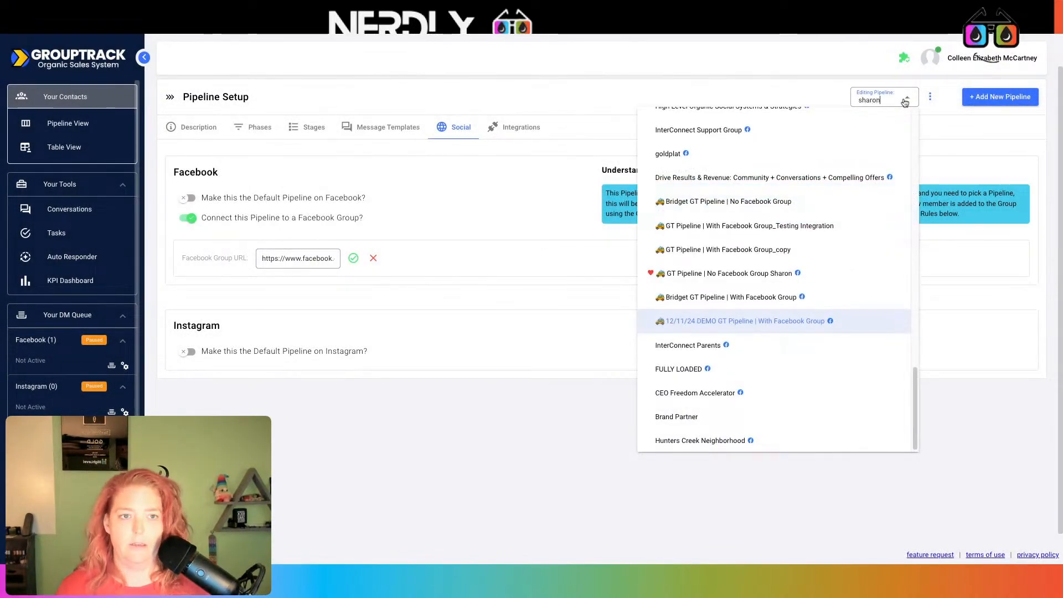
{"action": "type", "text": "aron"}
{"action": "left_click", "coordinate": [914, 119]}
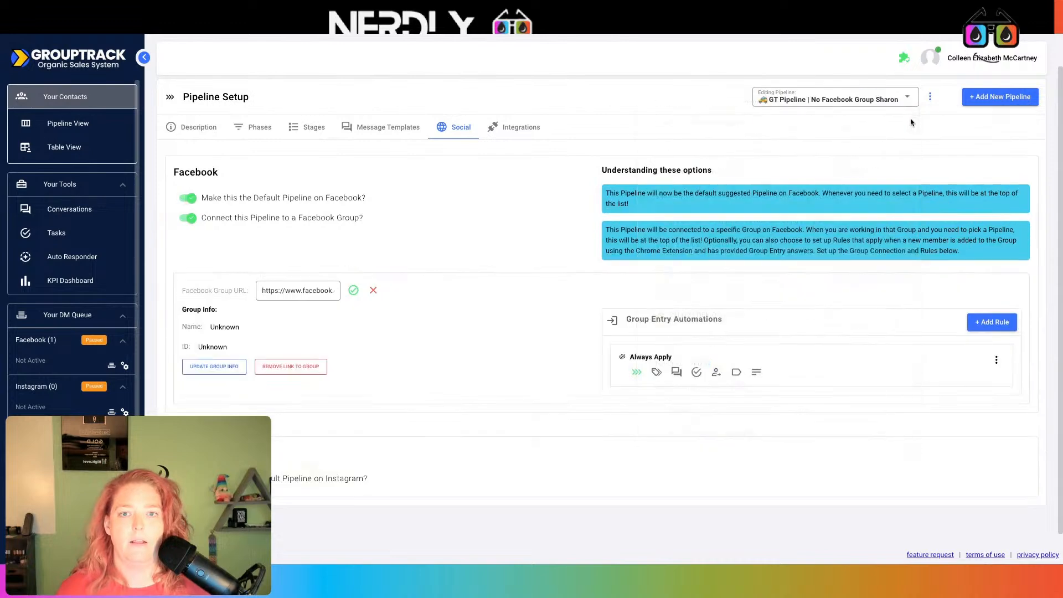
{"action": "left_click", "coordinate": [291, 367]}
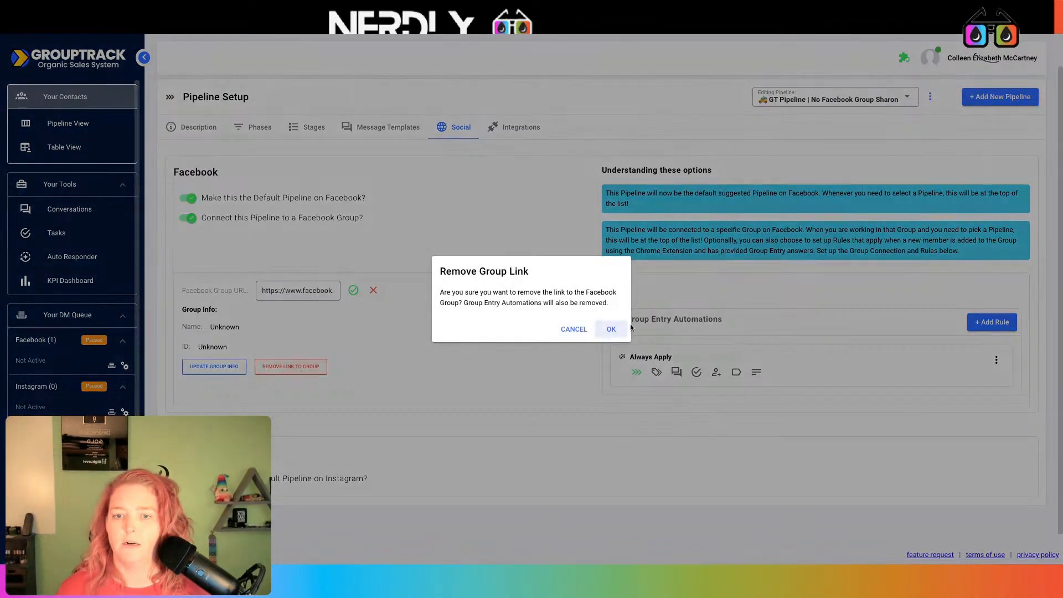
{"action": "left_click", "coordinate": [603, 333]}
- Switch back to the 12/11/24 DEMO GT Pipeline and save the Testing Group URL there
{"action": "left_click", "coordinate": [882, 97]}
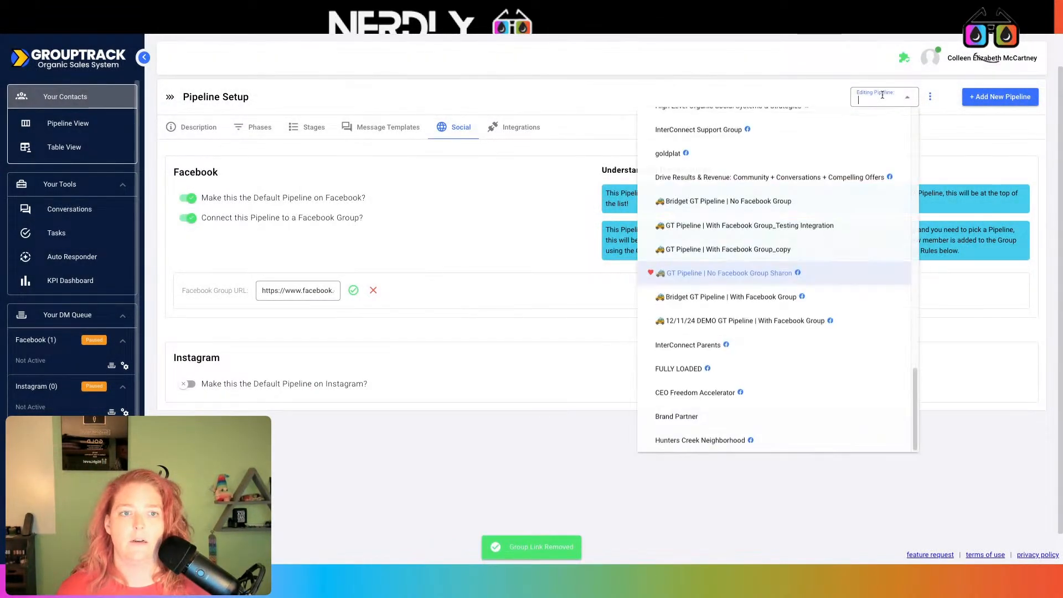
{"action": "type", "text": "demo"}
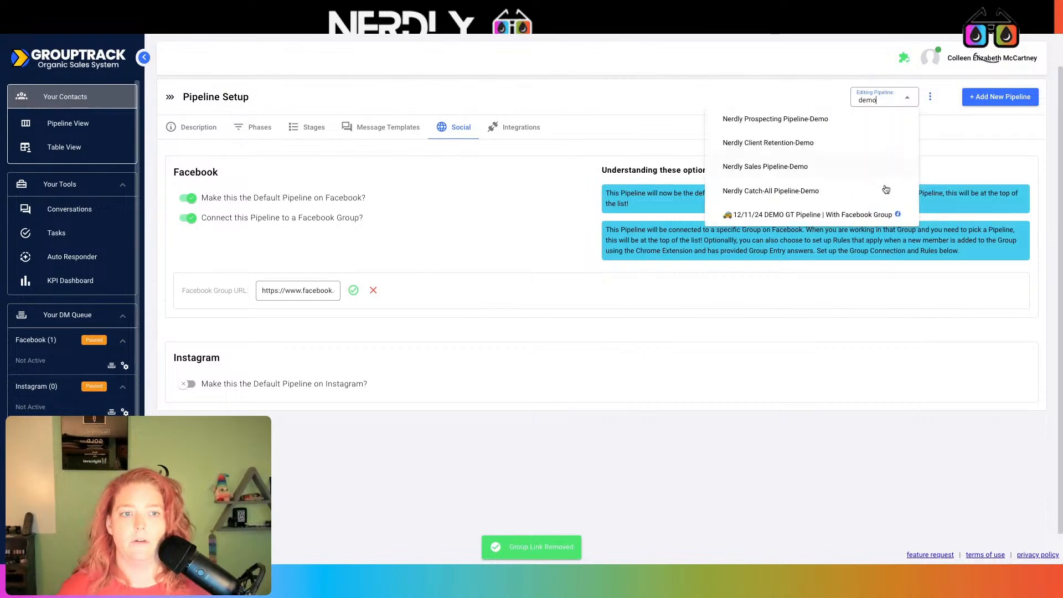
{"action": "left_click", "coordinate": [835, 220]}
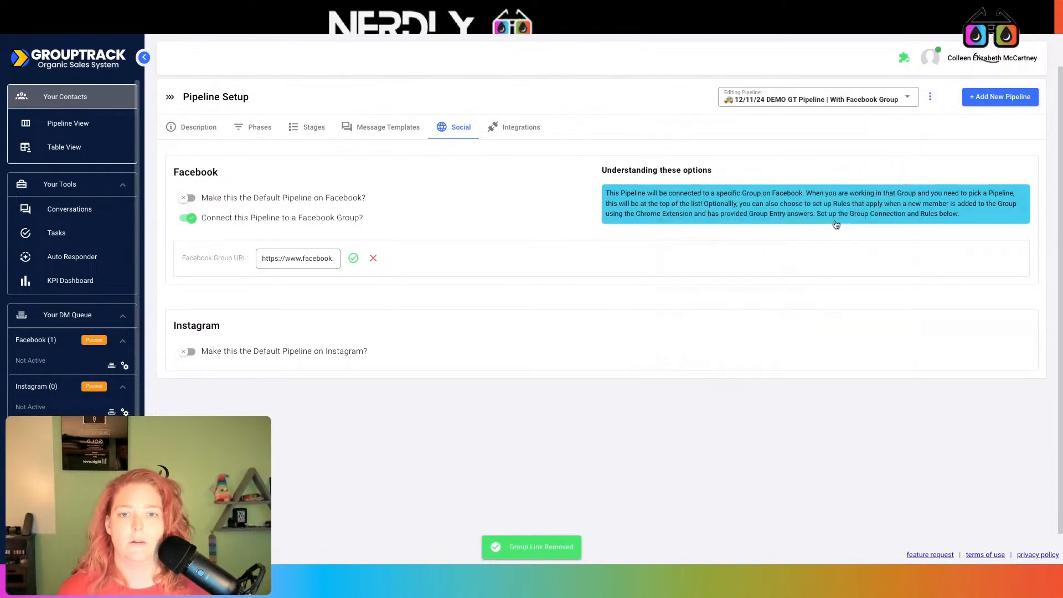
{"action": "left_click", "coordinate": [352, 260]}
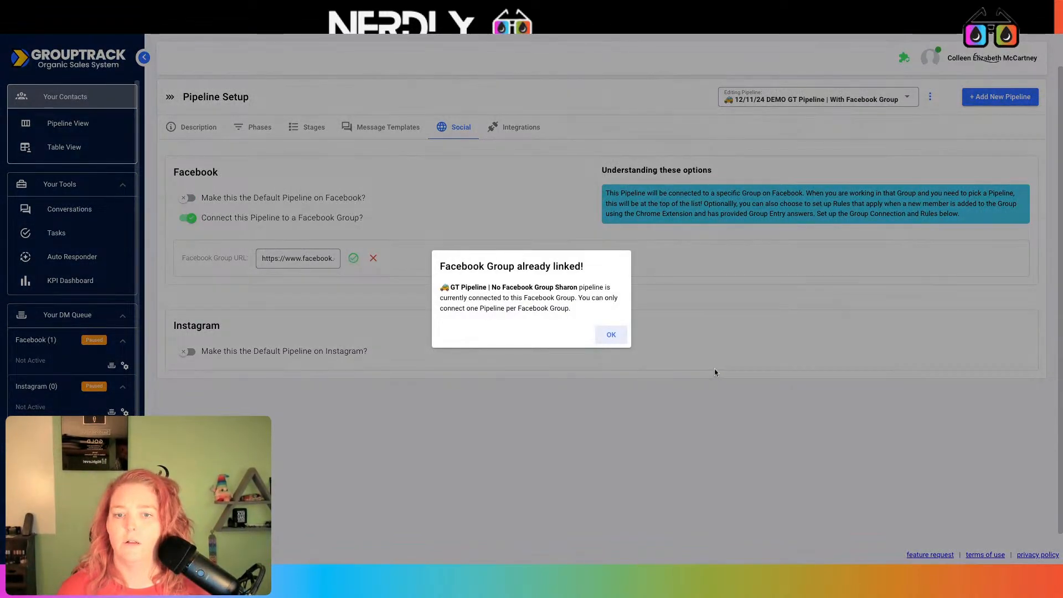
{"action": "left_click", "coordinate": [611, 334]}
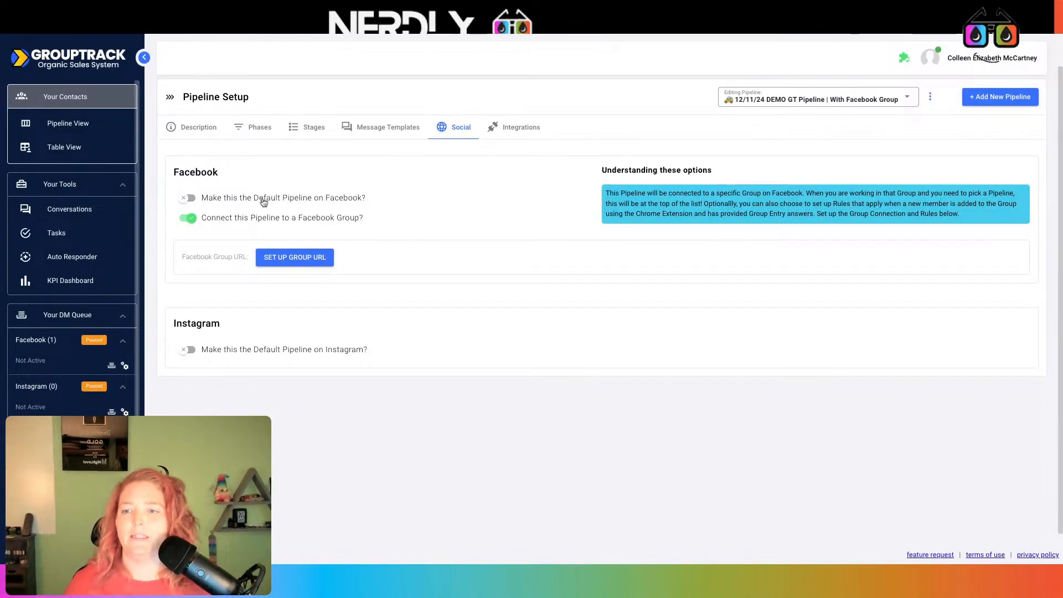
{"action": "left_click", "coordinate": [285, 251]}
{"action": "key", "text": "ctrl+v"}
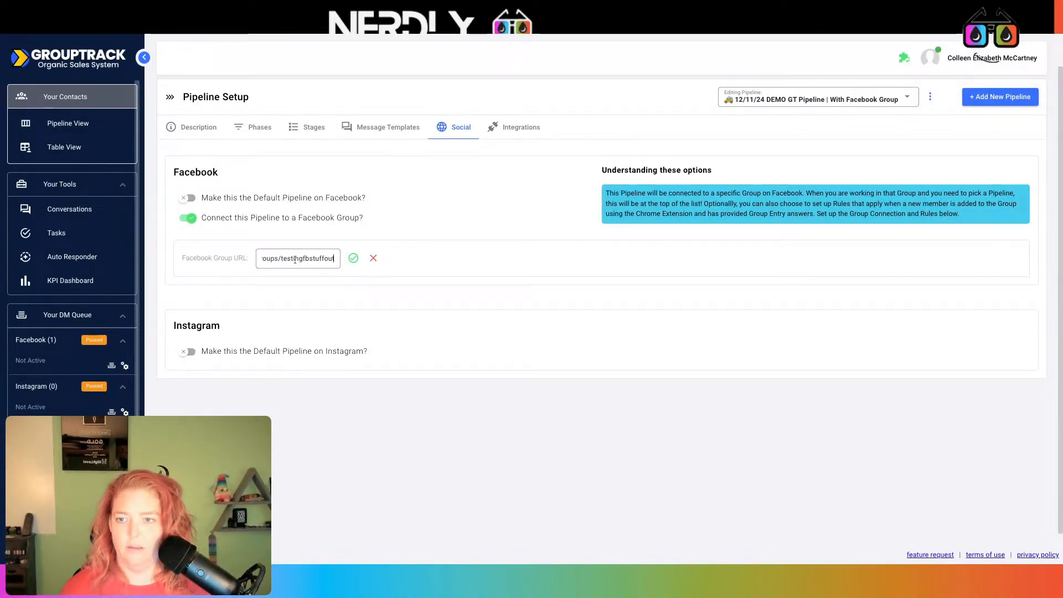
{"action": "left_click", "coordinate": [353, 258]}
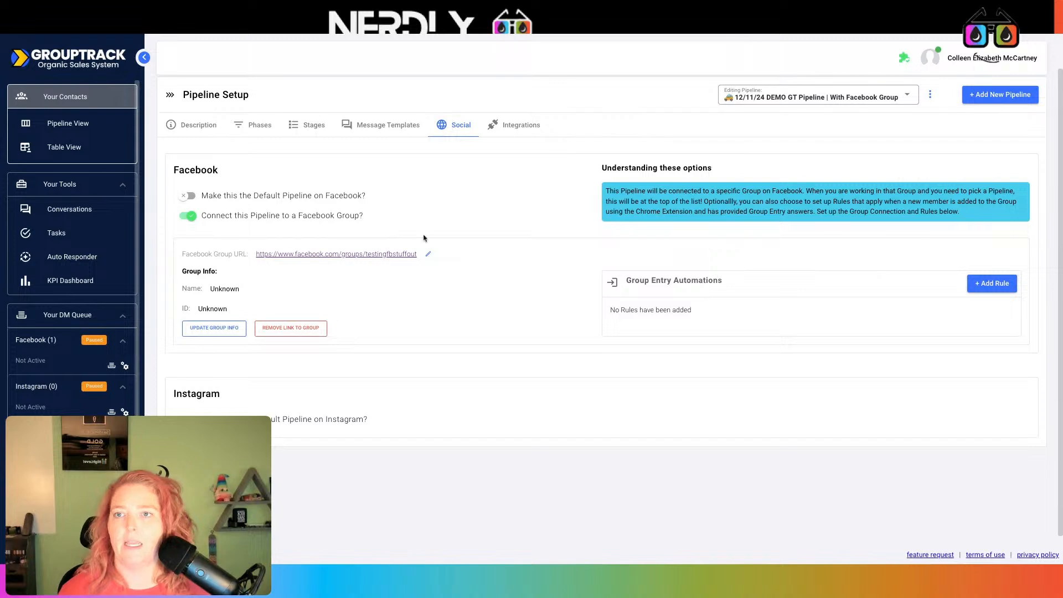
{"action": "left_click", "coordinate": [294, 25]}
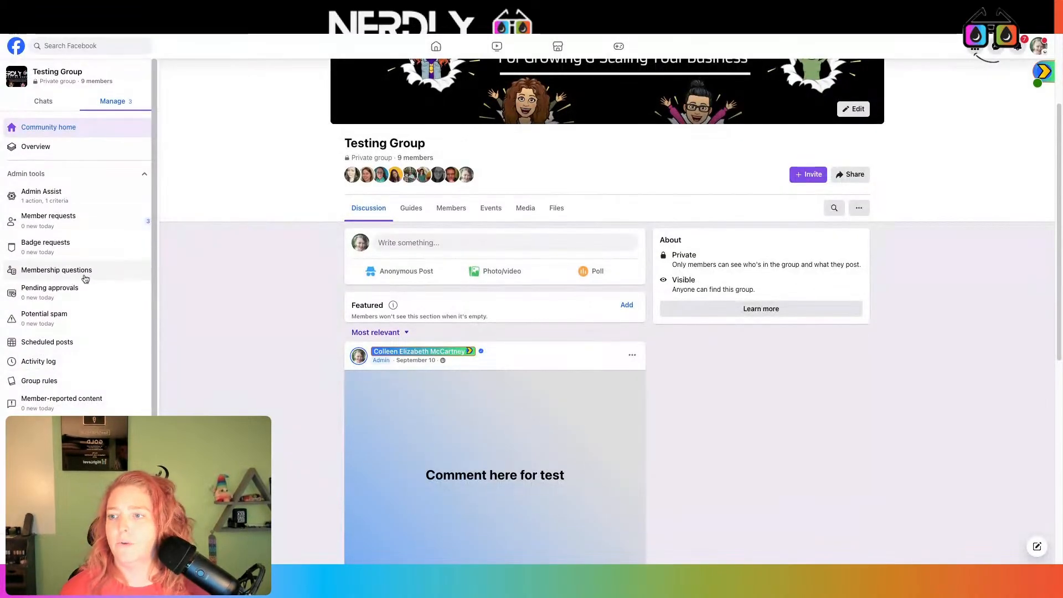
- Reword membership Question 1 to 'Email address & Phone to stay in the know' and save
{"action": "left_click", "coordinate": [85, 271]}
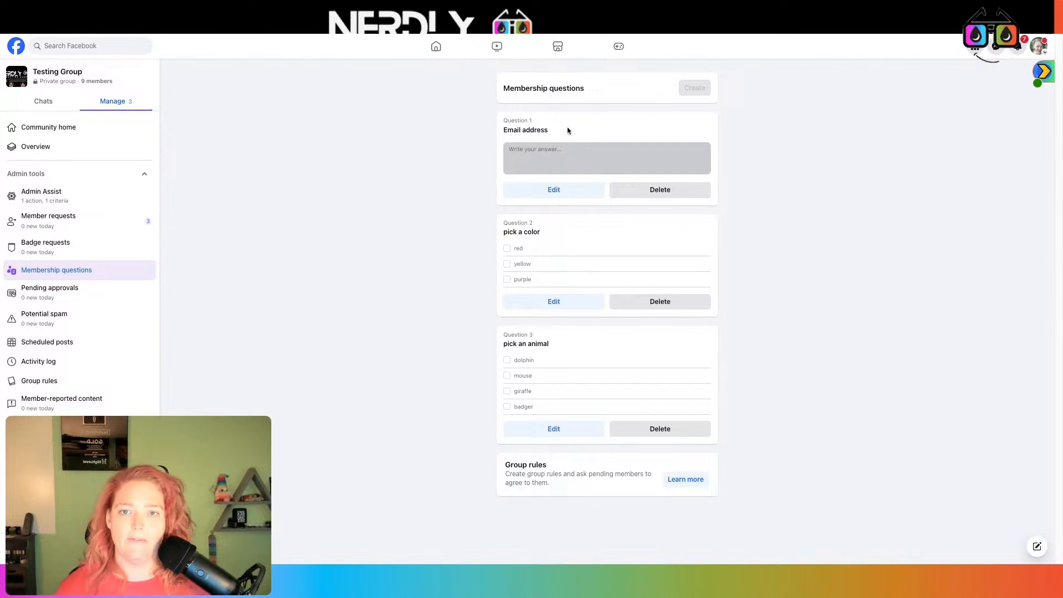
{"action": "left_click", "coordinate": [564, 194]}
{"action": "type", "text": "& Phone to stay"}
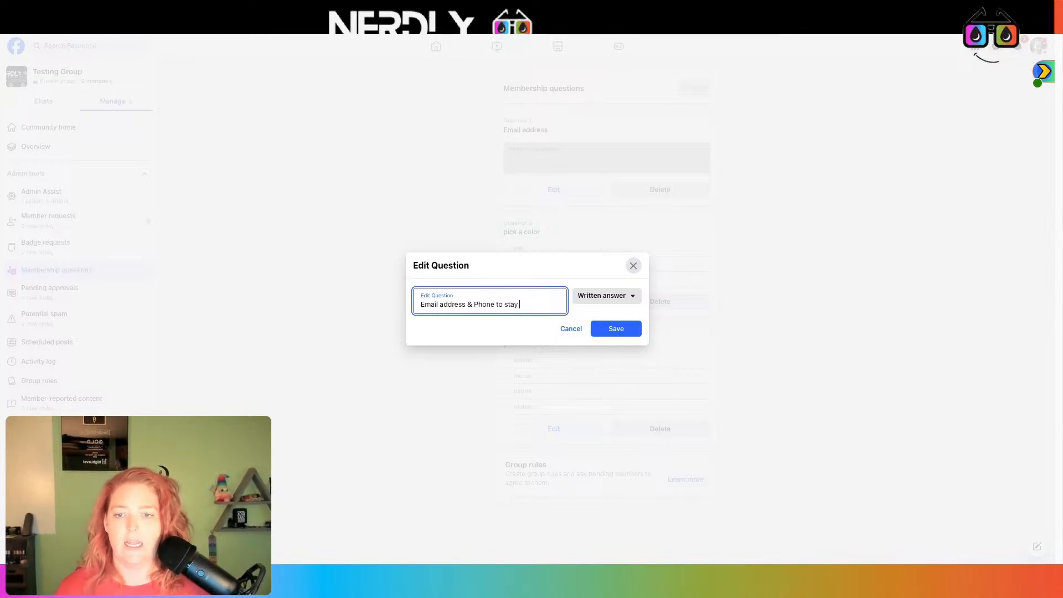
{"action": "type", "text": "w"}
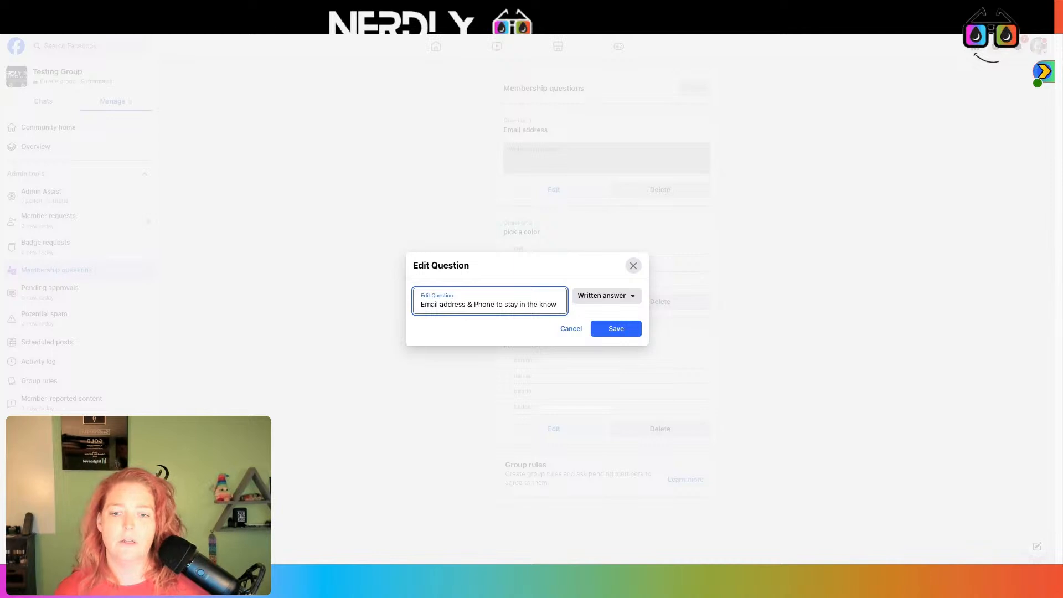
{"action": "left_click", "coordinate": [624, 327]}
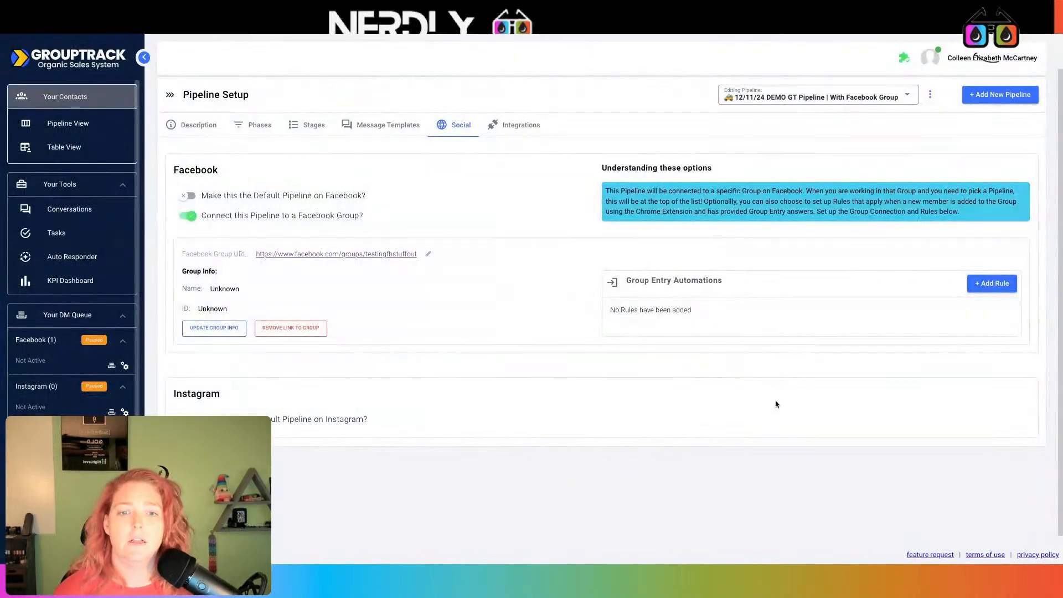
- Start an always-apply group entry rule targeting the 12/11/24 DEMO GT Pipeline With Facebook Group
{"action": "left_click", "coordinate": [997, 283]}
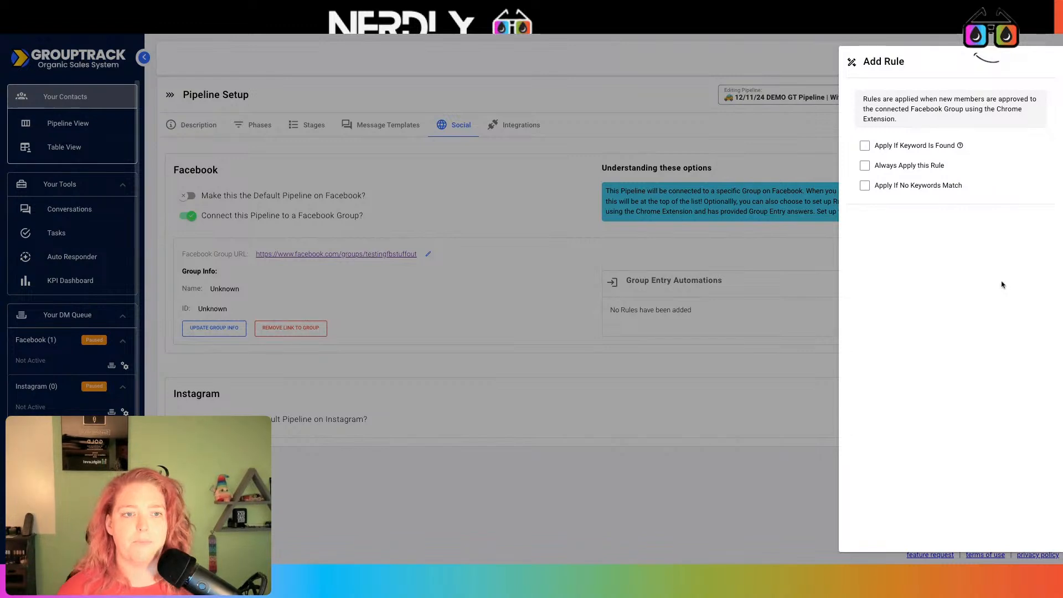
{"action": "left_click", "coordinate": [865, 166]}
{"action": "left_click", "coordinate": [944, 335]}
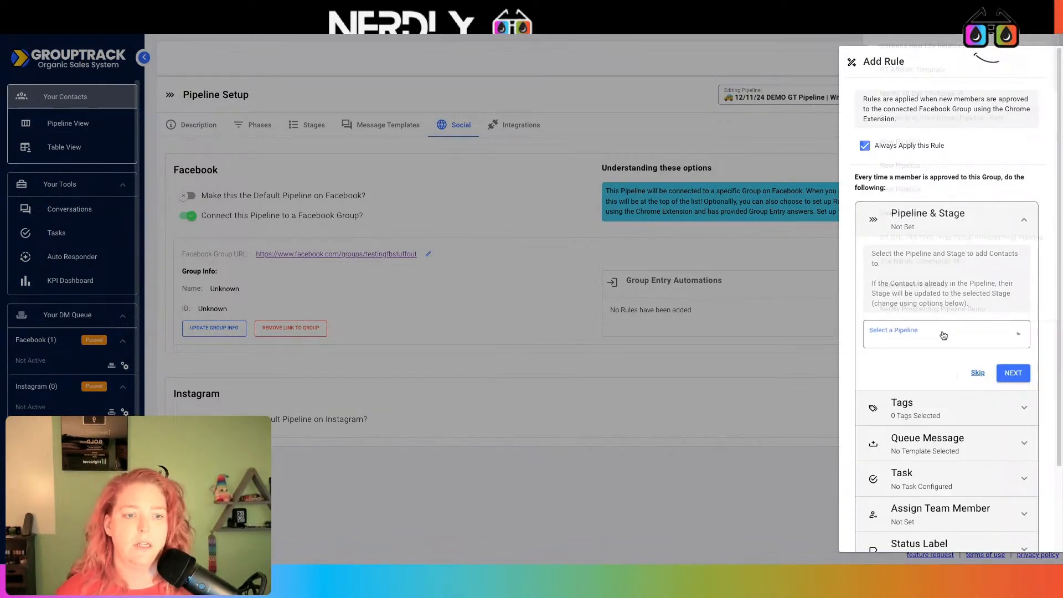
{"action": "key", "text": "d"}
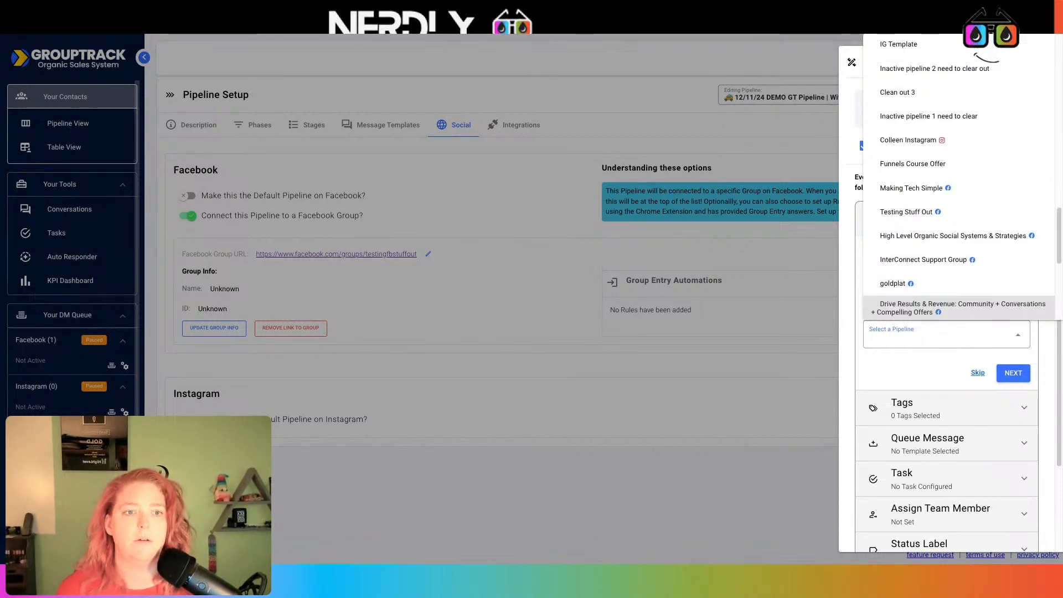
{"action": "scroll", "coordinate": [939, 213], "scroll_direction": "up", "scroll_amount": 5}
{"action": "scroll", "coordinate": [935, 204], "scroll_direction": "up", "scroll_amount": 3}
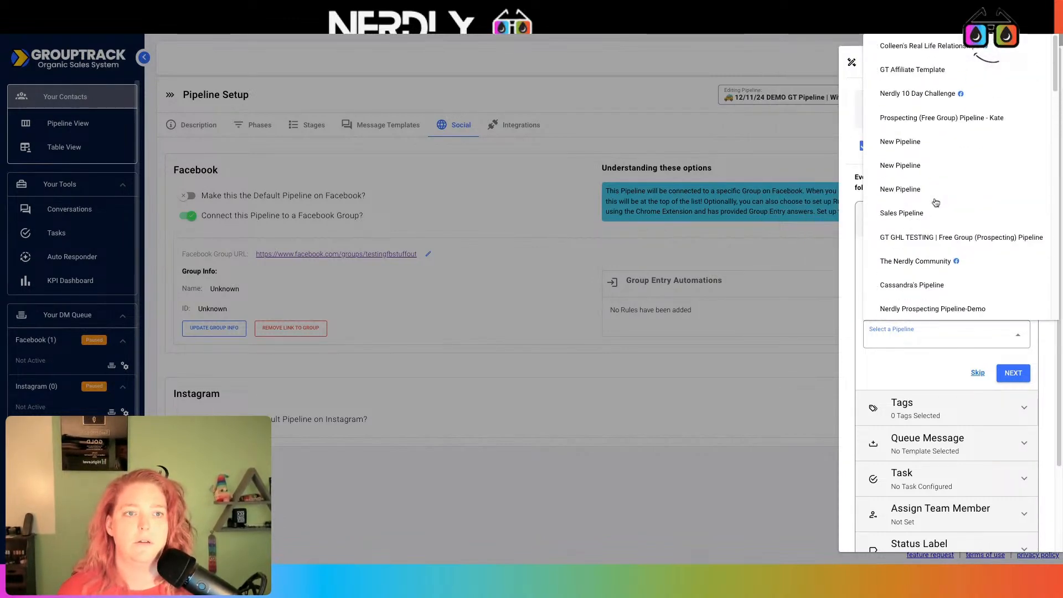
{"action": "left_click", "coordinate": [904, 370]}
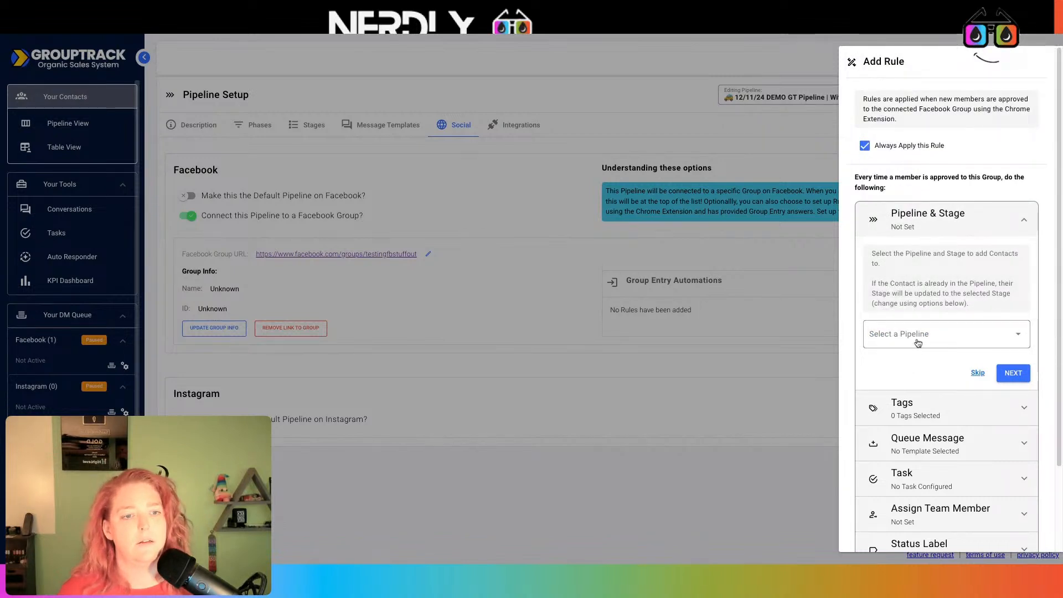
{"action": "left_click", "coordinate": [941, 334]}
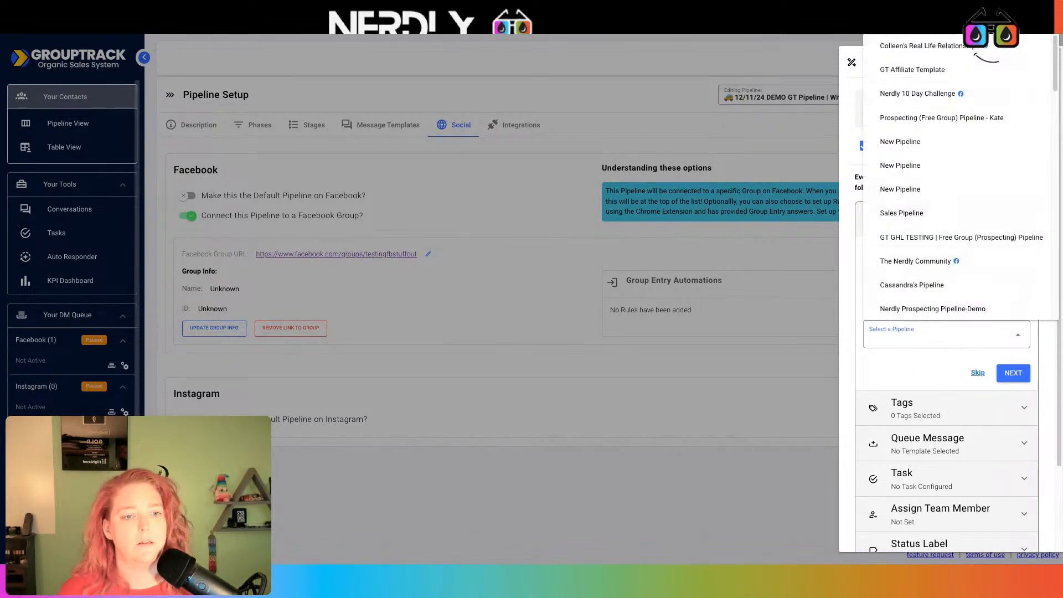
{"action": "scroll", "coordinate": [949, 233], "scroll_direction": "down", "scroll_amount": 2}
{"action": "scroll", "coordinate": [949, 233], "scroll_direction": "down", "scroll_amount": 10}
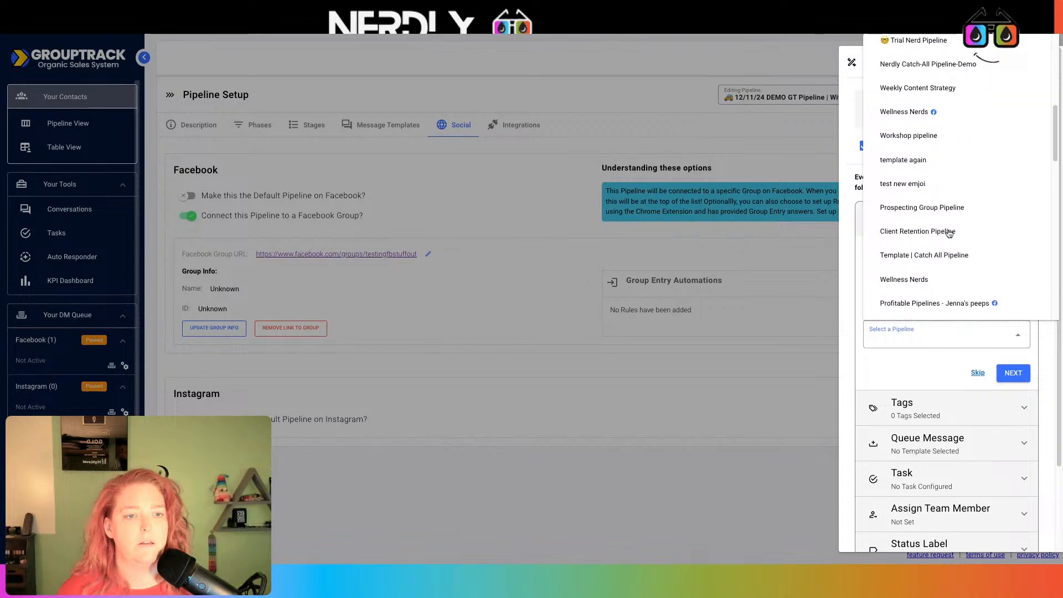
{"action": "scroll", "coordinate": [941, 272], "scroll_direction": "down", "scroll_amount": 10}
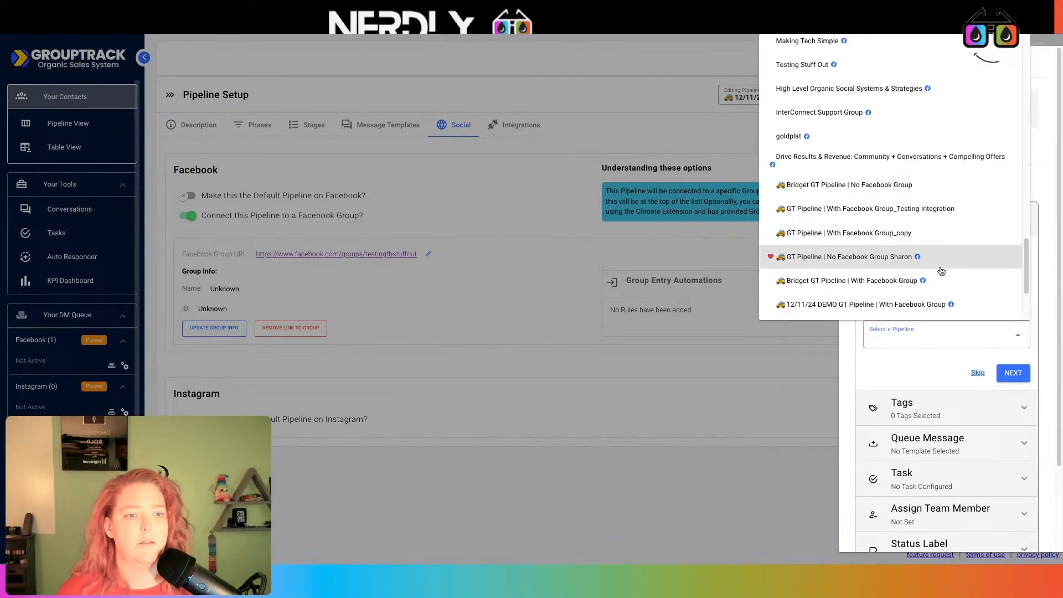
{"action": "left_click", "coordinate": [950, 304]}
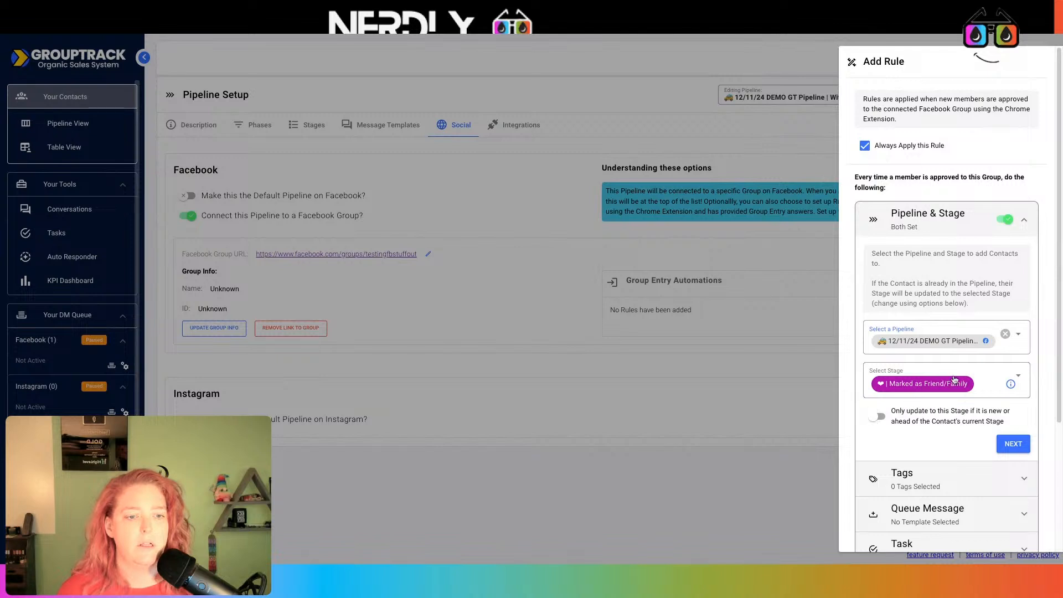
- Set the stage to Joined Facebook Group, only move contacts forward, and continue to the tags list
{"action": "scroll", "coordinate": [952, 381], "scroll_direction": "down", "scroll_amount": 2}
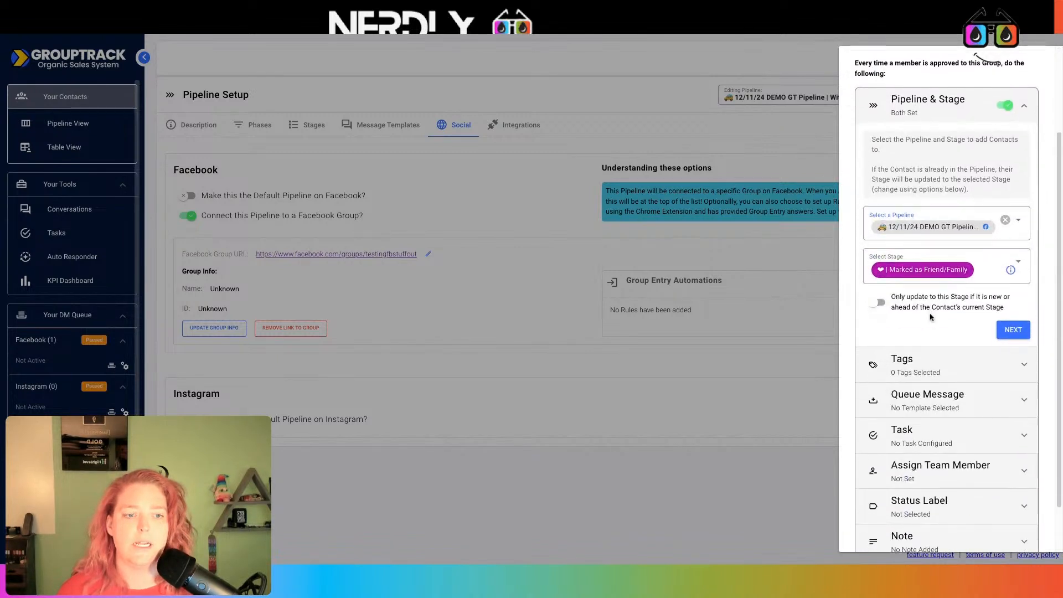
{"action": "left_click", "coordinate": [959, 272]}
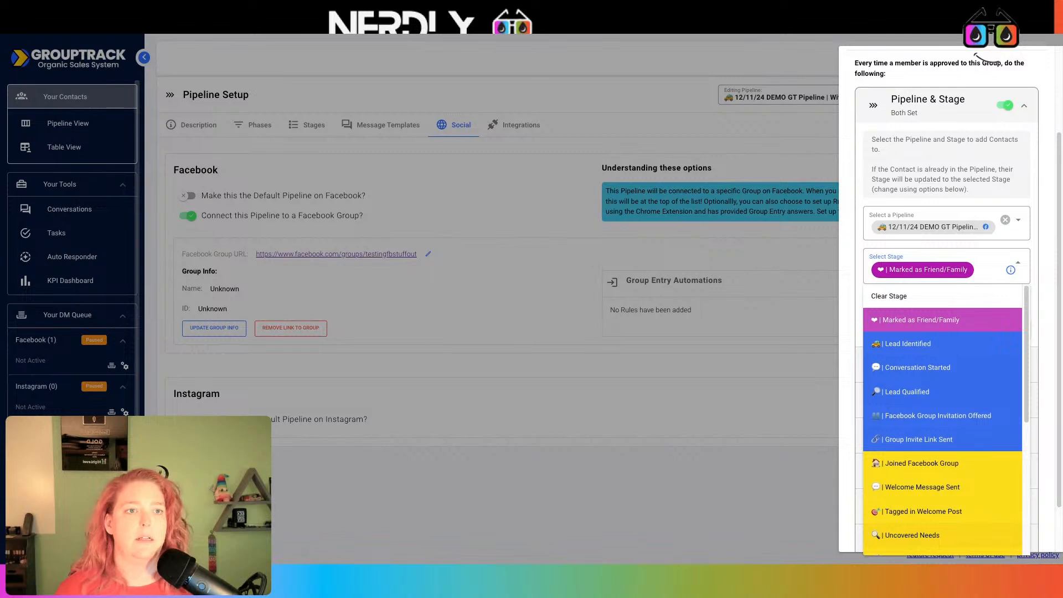
{"action": "scroll", "coordinate": [964, 332], "scroll_direction": "down", "scroll_amount": 4}
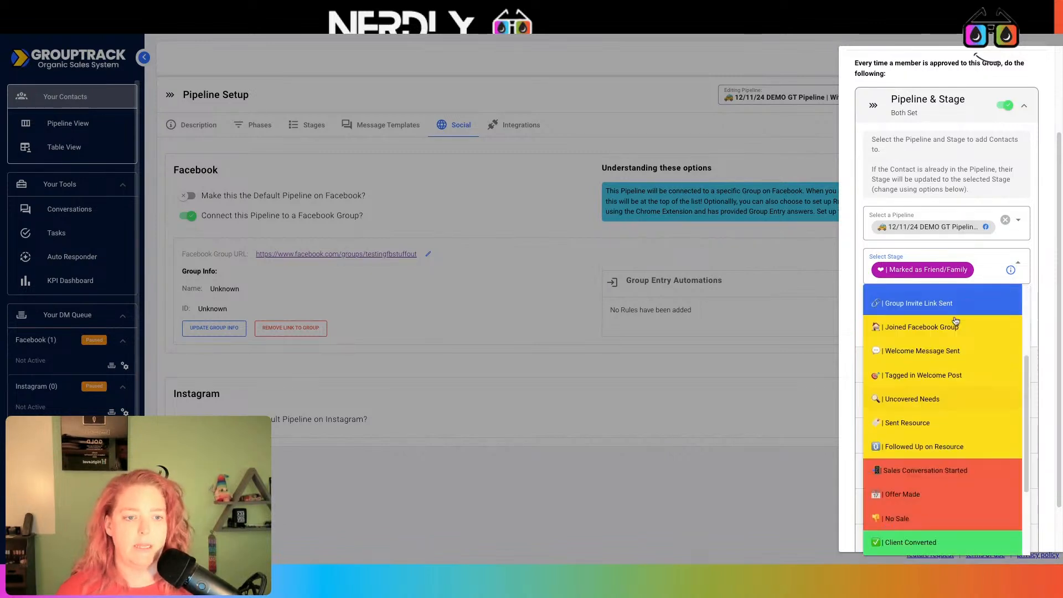
{"action": "scroll", "coordinate": [946, 367], "scroll_direction": "up", "scroll_amount": 1}
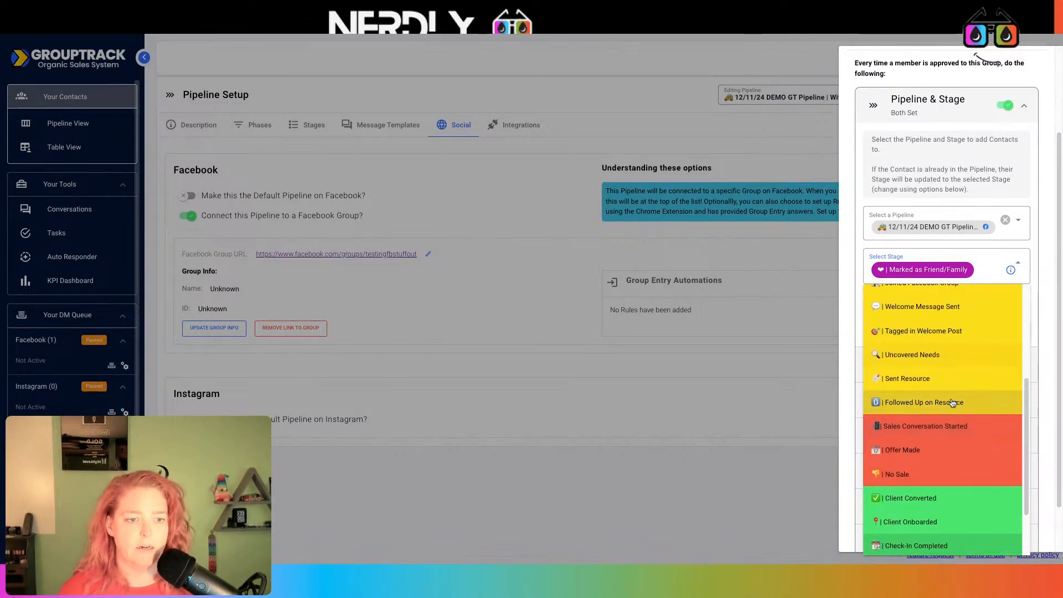
{"action": "left_click", "coordinate": [908, 304]}
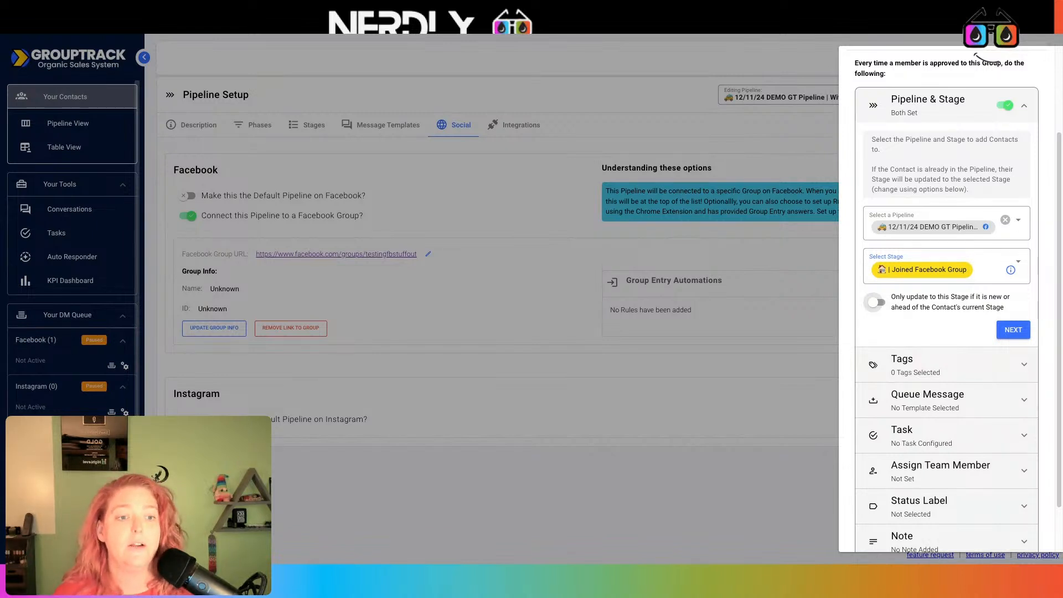
{"action": "left_click", "coordinate": [876, 302]}
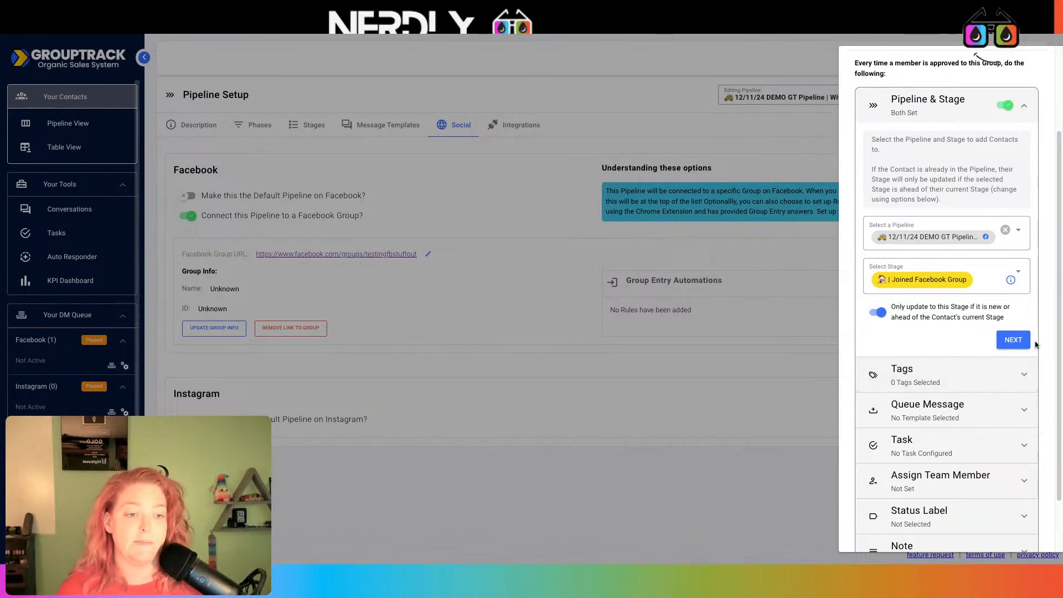
{"action": "left_click", "coordinate": [1007, 342]}
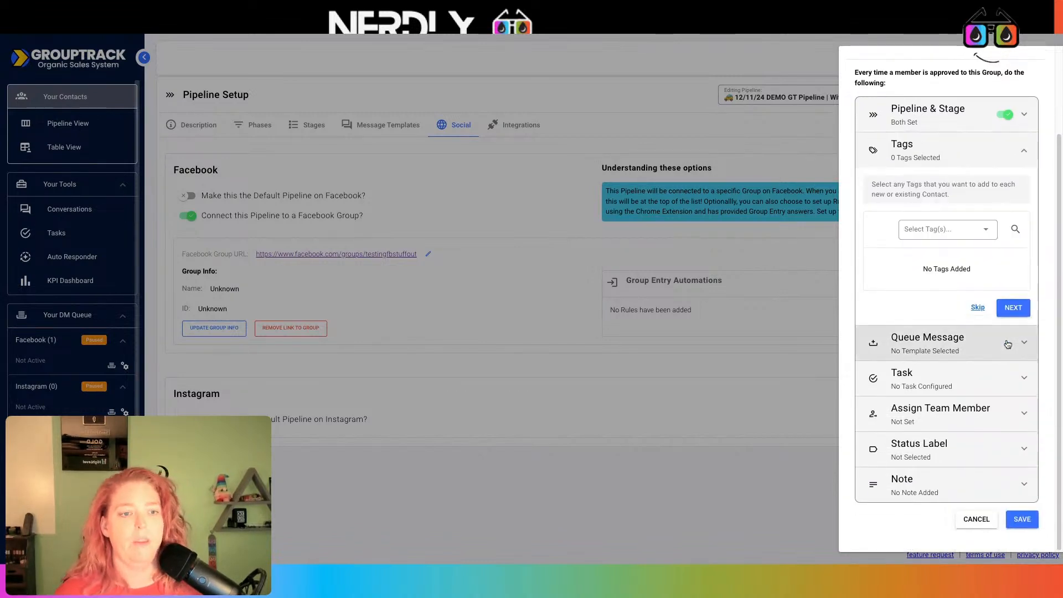
{"action": "left_click", "coordinate": [937, 229]}
{"action": "scroll", "coordinate": [963, 332], "scroll_direction": "down", "scroll_amount": 1}
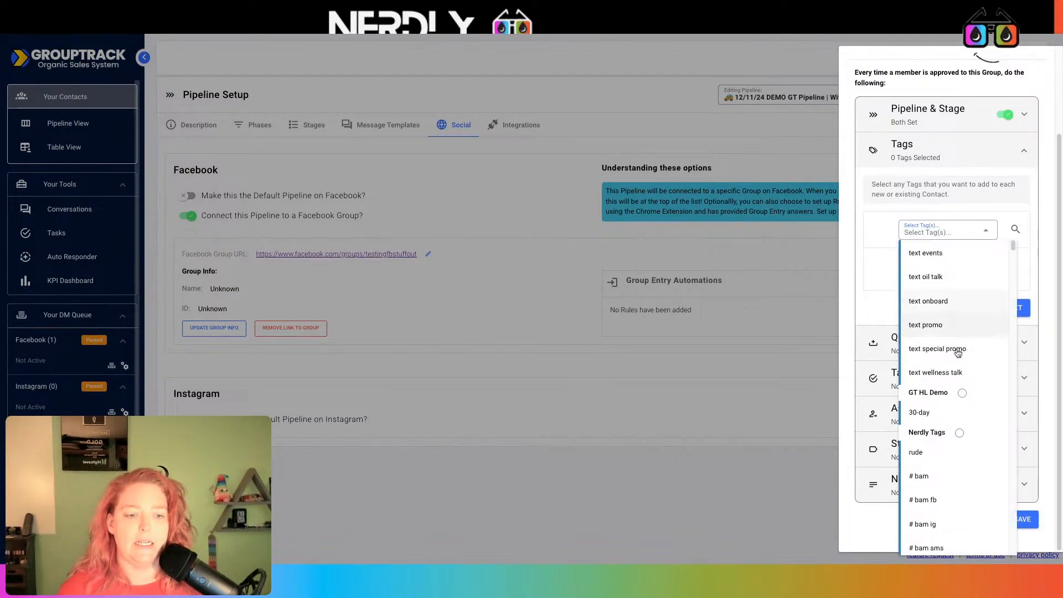
{"action": "scroll", "coordinate": [955, 348], "scroll_direction": "up", "scroll_amount": 1}
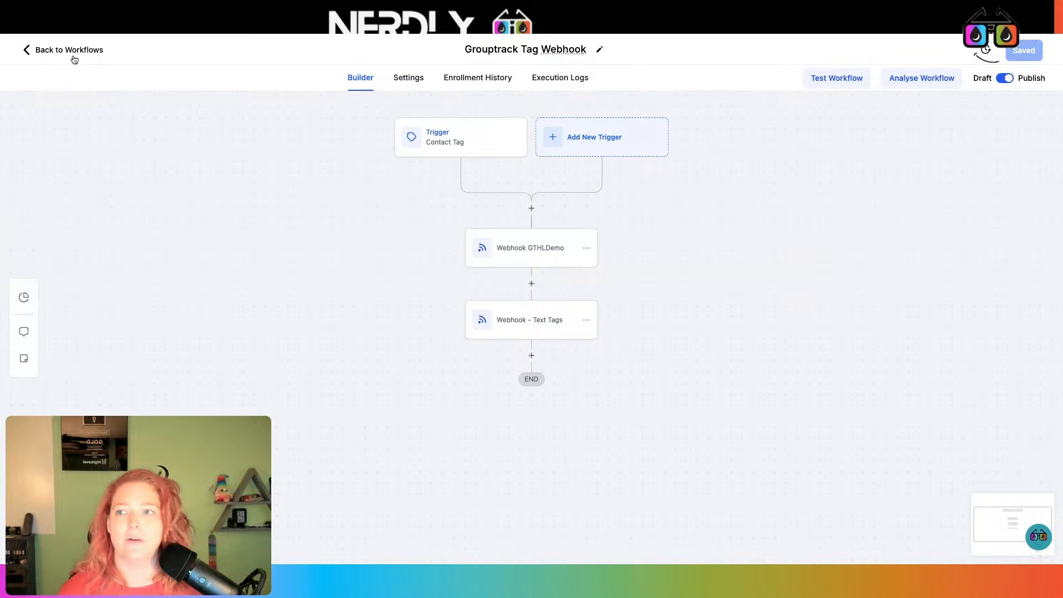
- Go from the workflow to the HighLevel account's Tags settings page
{"action": "left_click", "coordinate": [69, 50]}
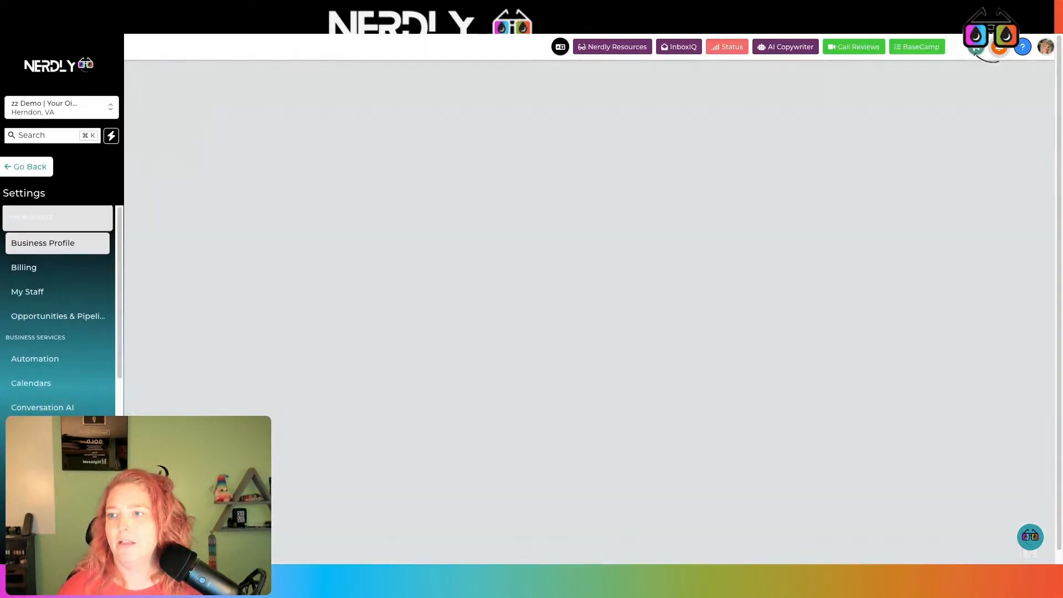
{"action": "scroll", "coordinate": [69, 410], "scroll_direction": "down", "scroll_amount": 2}
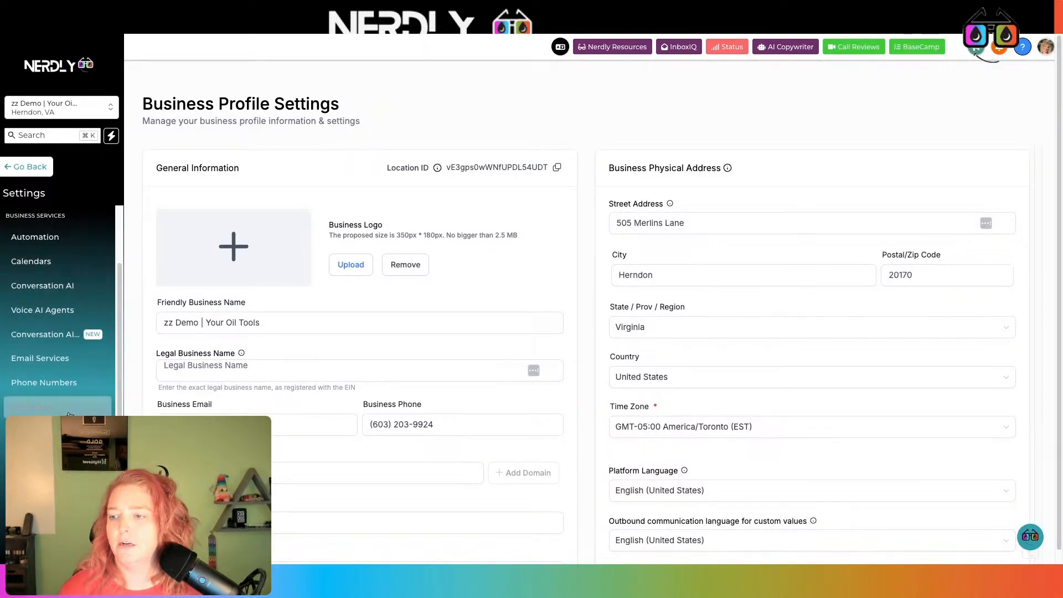
{"action": "scroll", "coordinate": [69, 412], "scroll_direction": "down", "scroll_amount": 3}
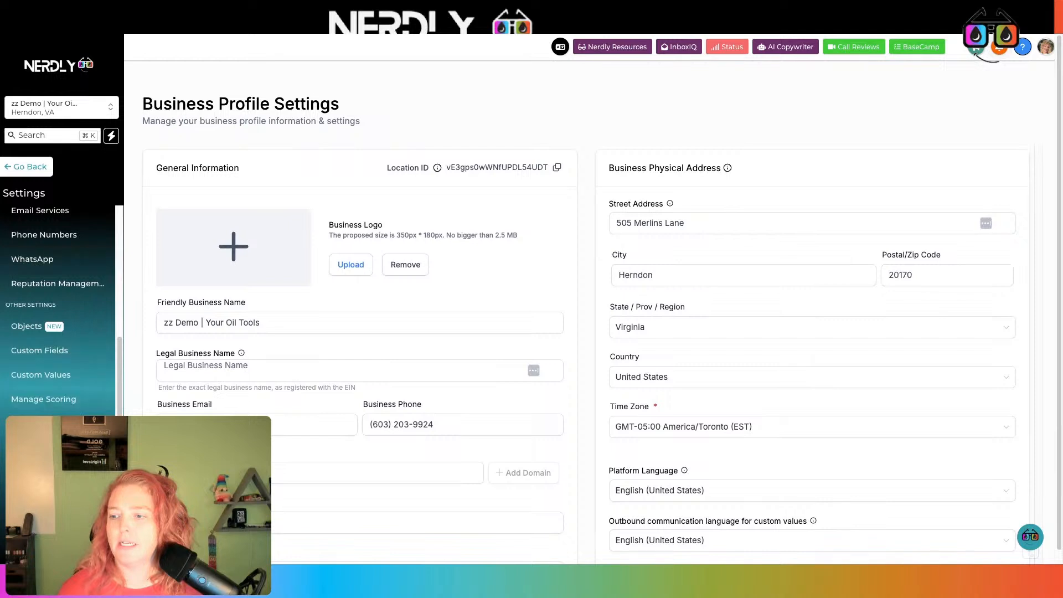
{"action": "scroll", "coordinate": [78, 374], "scroll_direction": "up", "scroll_amount": 4}
{"action": "scroll", "coordinate": [78, 374], "scroll_direction": "down", "scroll_amount": 5}
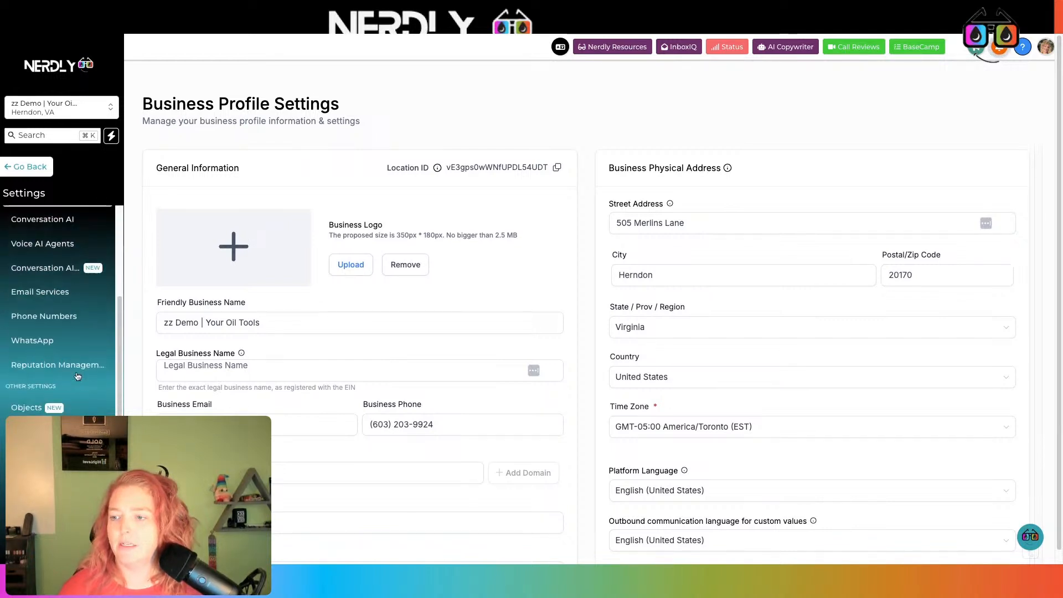
{"action": "scroll", "coordinate": [78, 374], "scroll_direction": "down", "scroll_amount": 1}
{"action": "left_click", "coordinate": [60, 452]}
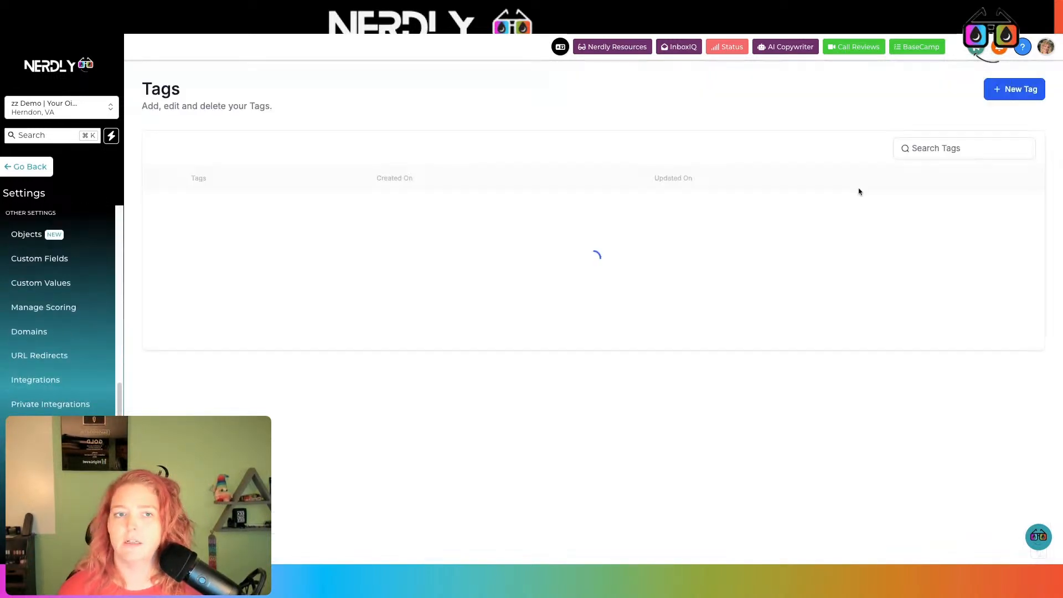
- Create a new tag named lead-fbgrouptestingstuffout-joined
{"action": "left_click", "coordinate": [1005, 90]}
{"action": "left_click", "coordinate": [625, 334]}
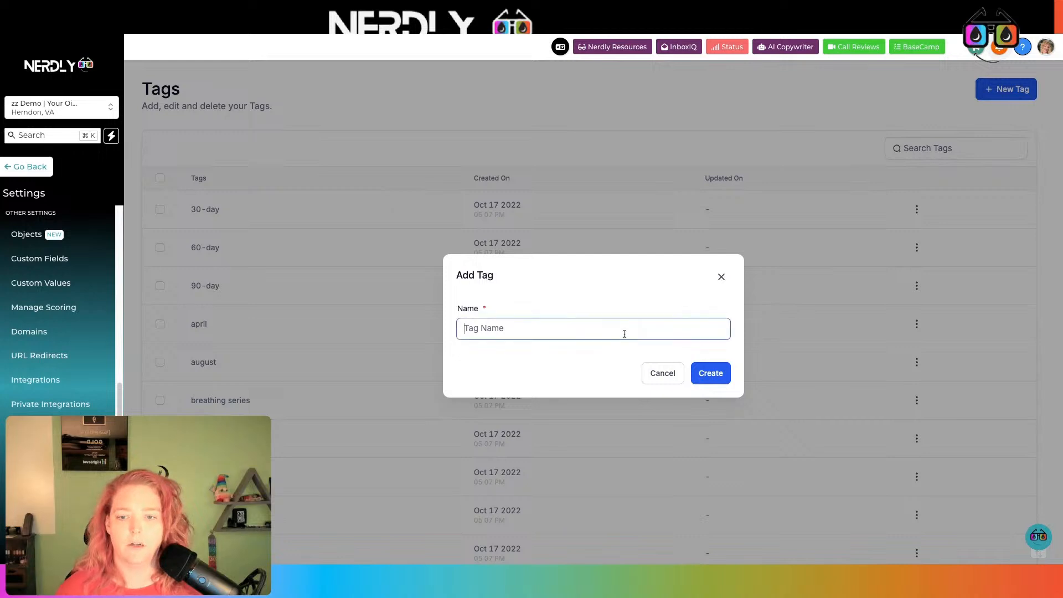
{"action": "type", "text": "lead-fb"}
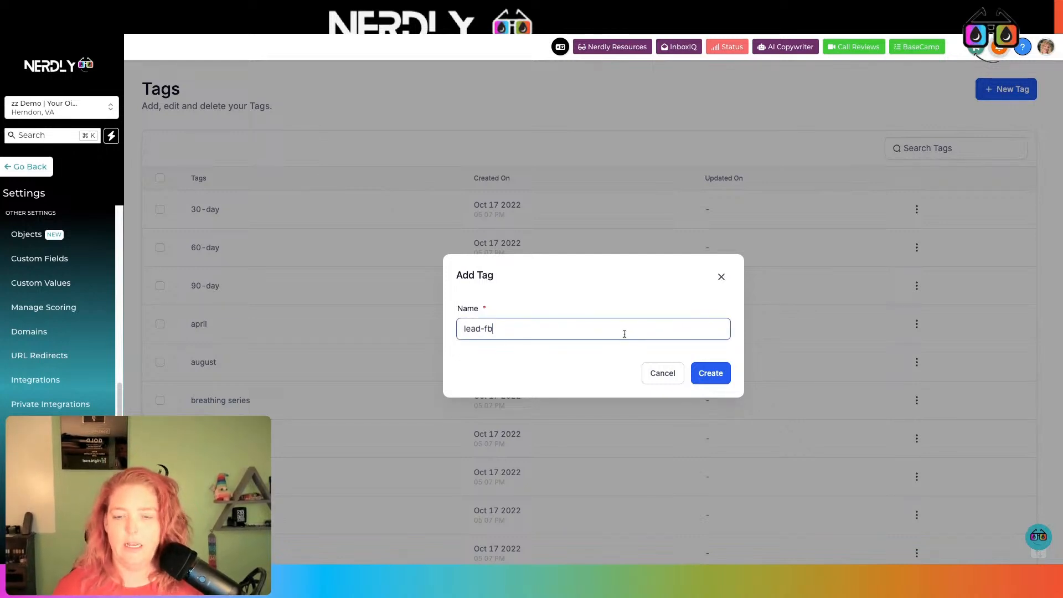
{"action": "type", "text": "group-joined"}
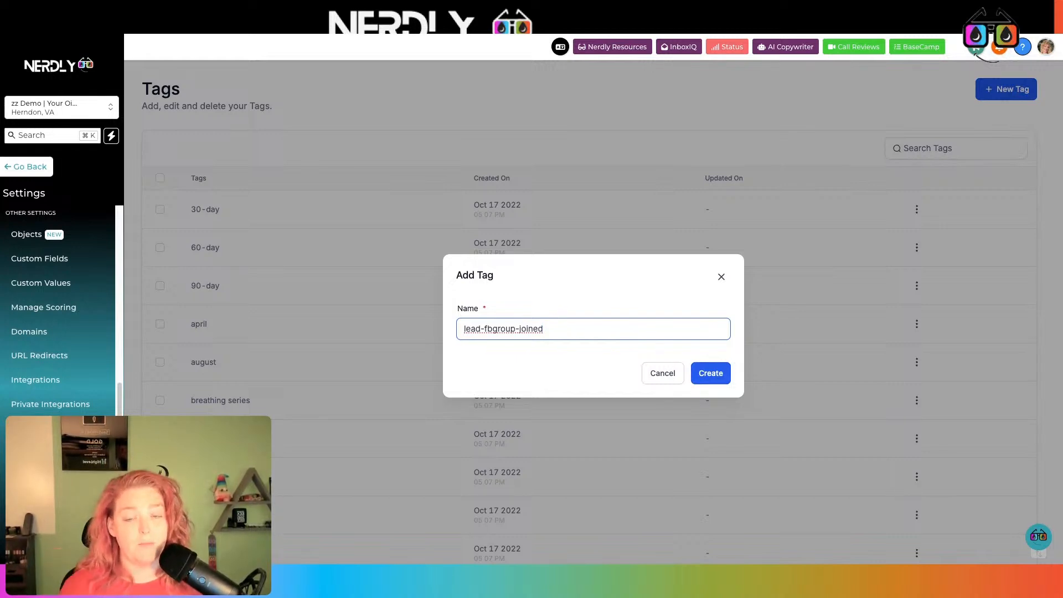
{"action": "left_click", "coordinate": [517, 328]}
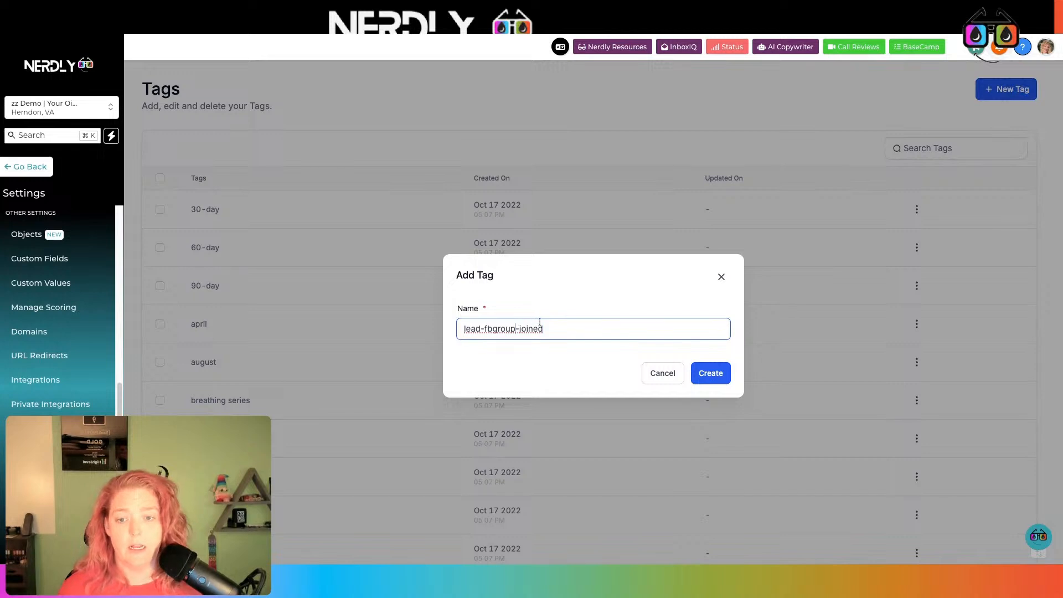
{"action": "type", "text": "testingstuff"}
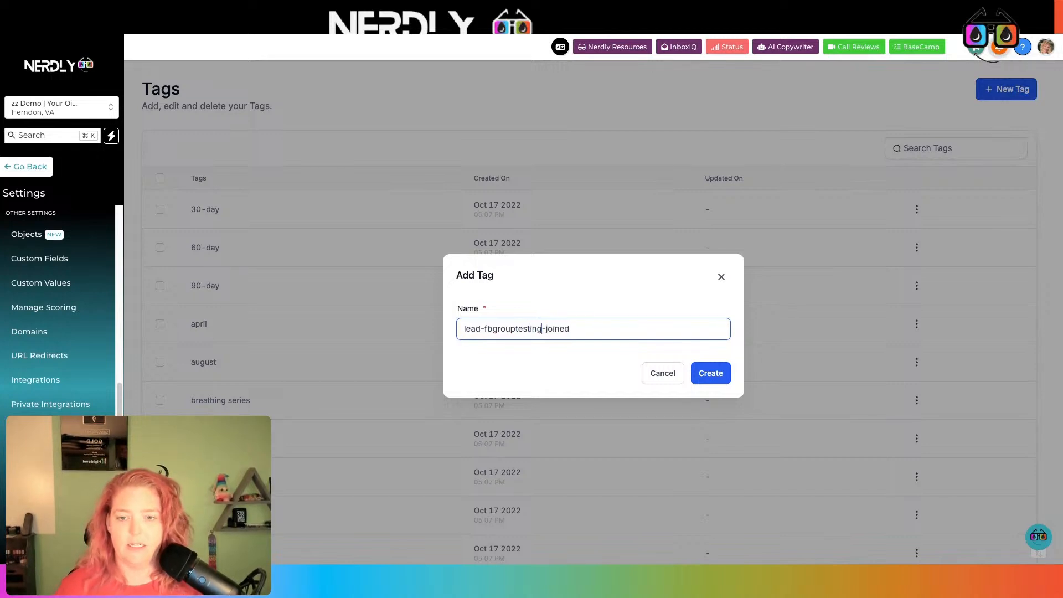
{"action": "type", "text": "out"}
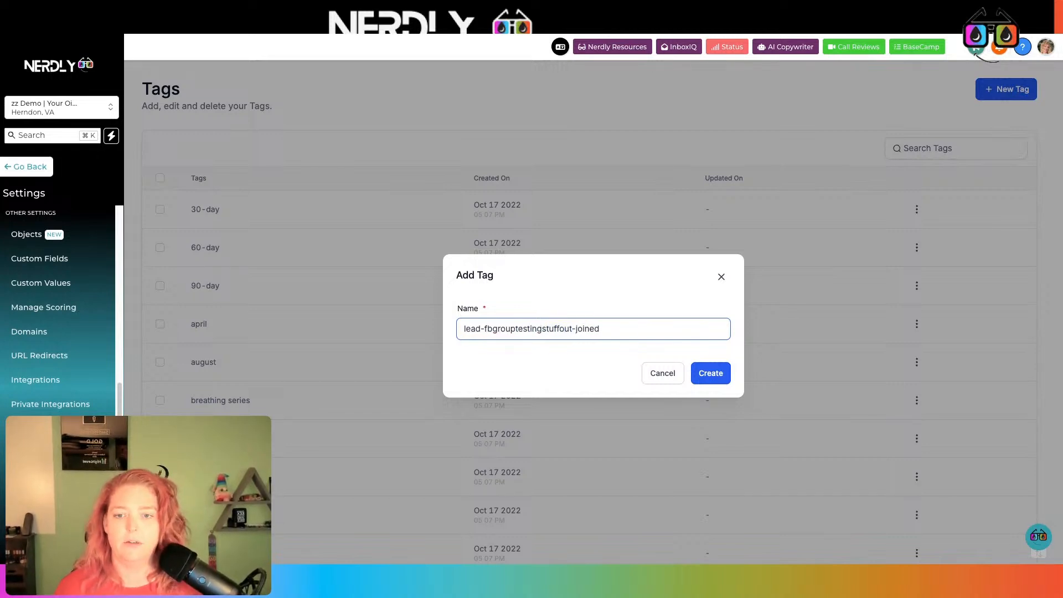
{"action": "left_click", "coordinate": [719, 374]}
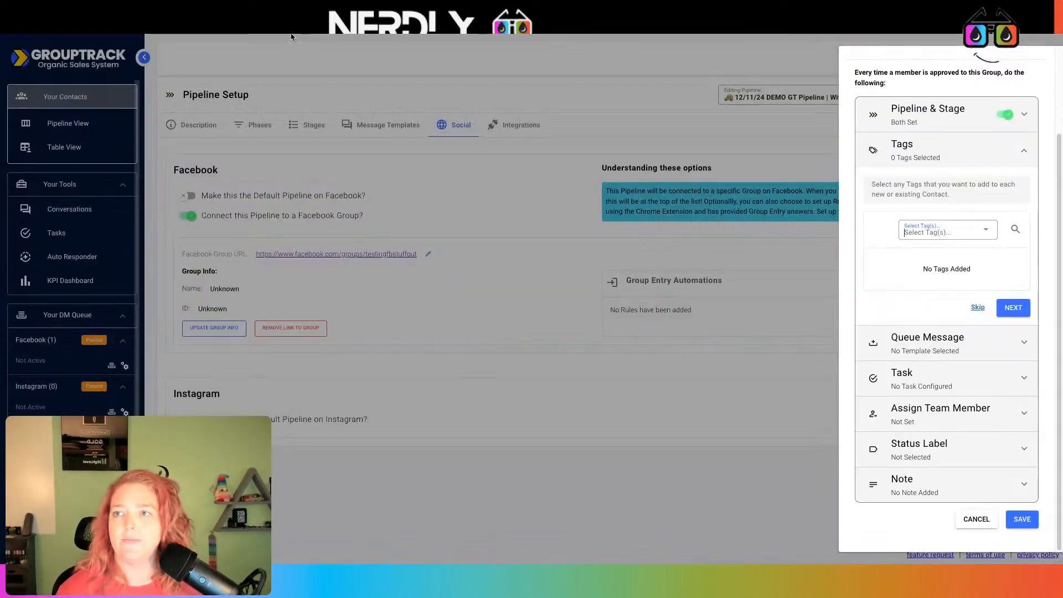
- Abandon the unfinished entry rule and start a new tag category from scratch in Tags settings
{"action": "left_click", "coordinate": [976, 519]}
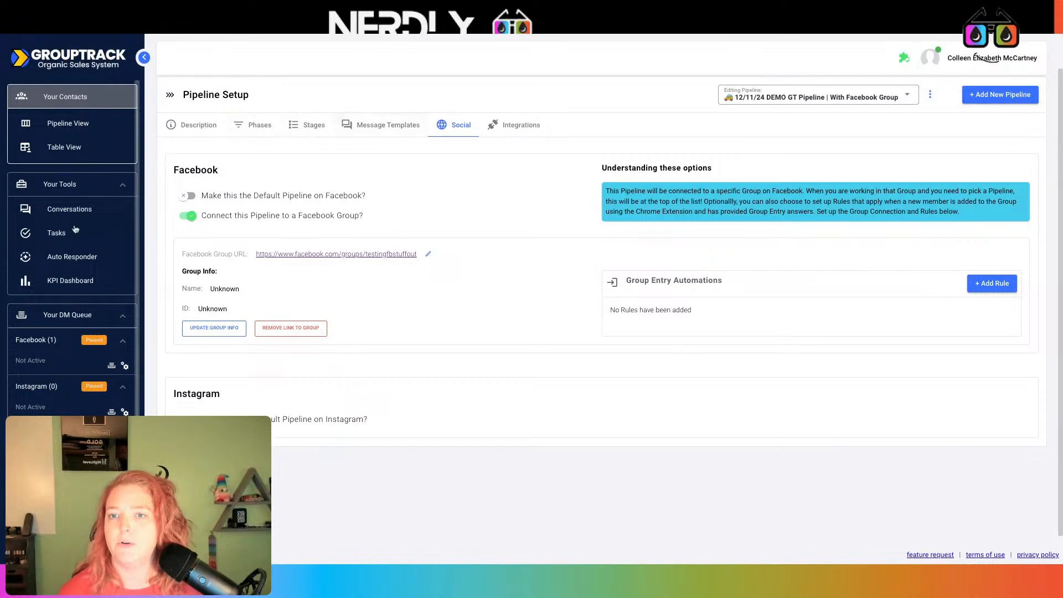
{"action": "scroll", "coordinate": [33, 386], "scroll_direction": "down", "scroll_amount": 3}
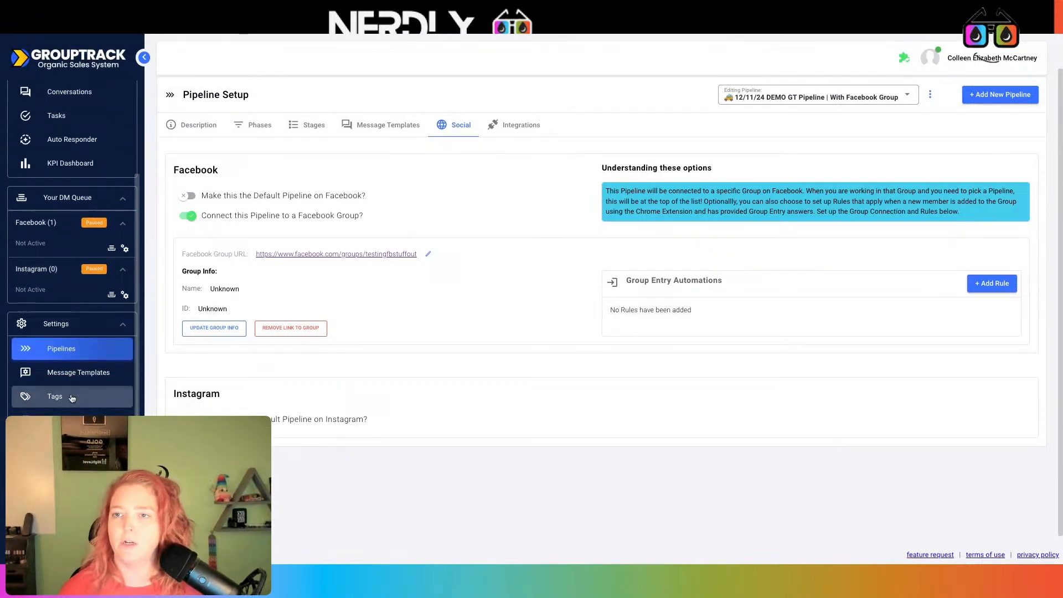
{"action": "left_click", "coordinate": [71, 399]}
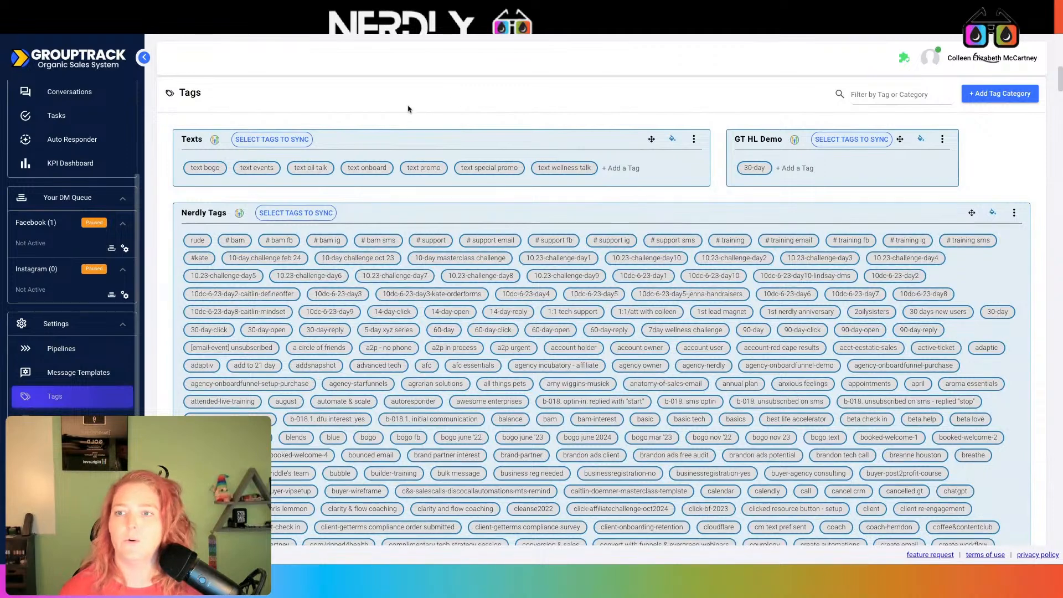
{"action": "left_click", "coordinate": [1016, 102]}
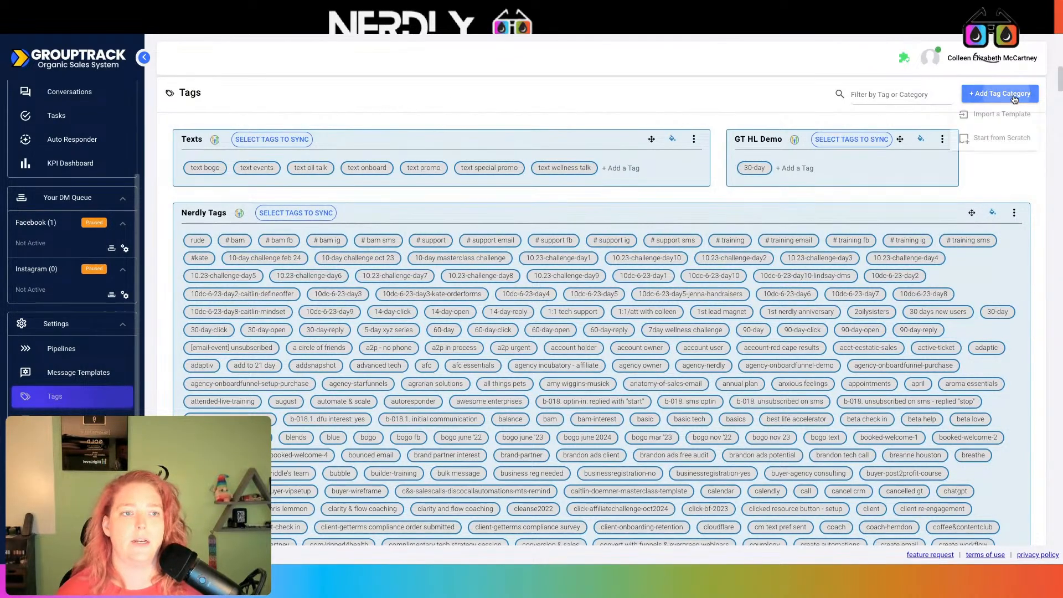
{"action": "left_click", "coordinate": [1011, 140]}
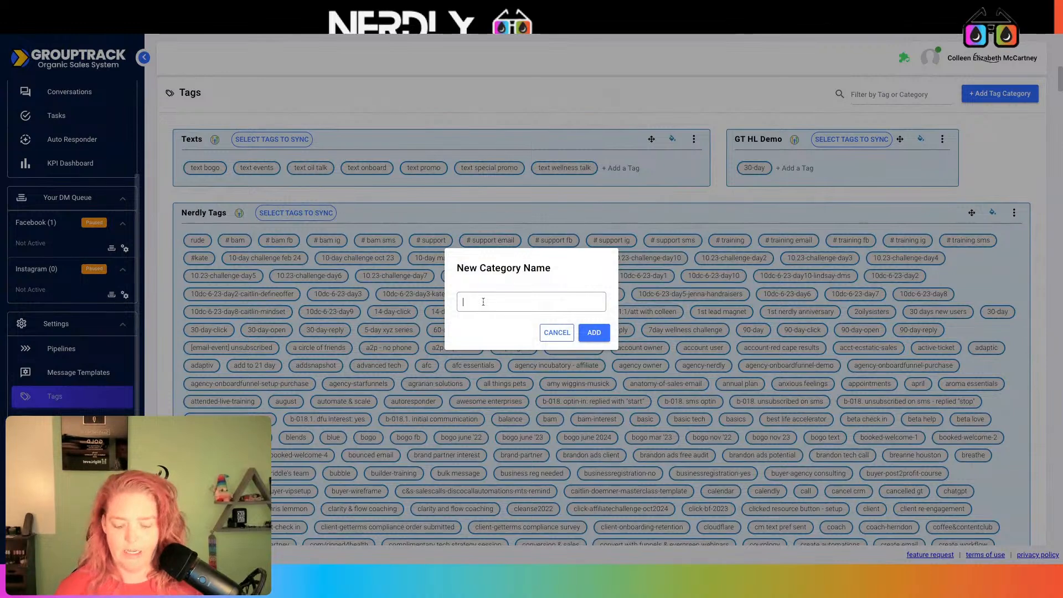
- Name the category 'Member Request Answer - Testing Stuff out' and add it
{"action": "type", "text": "F"}
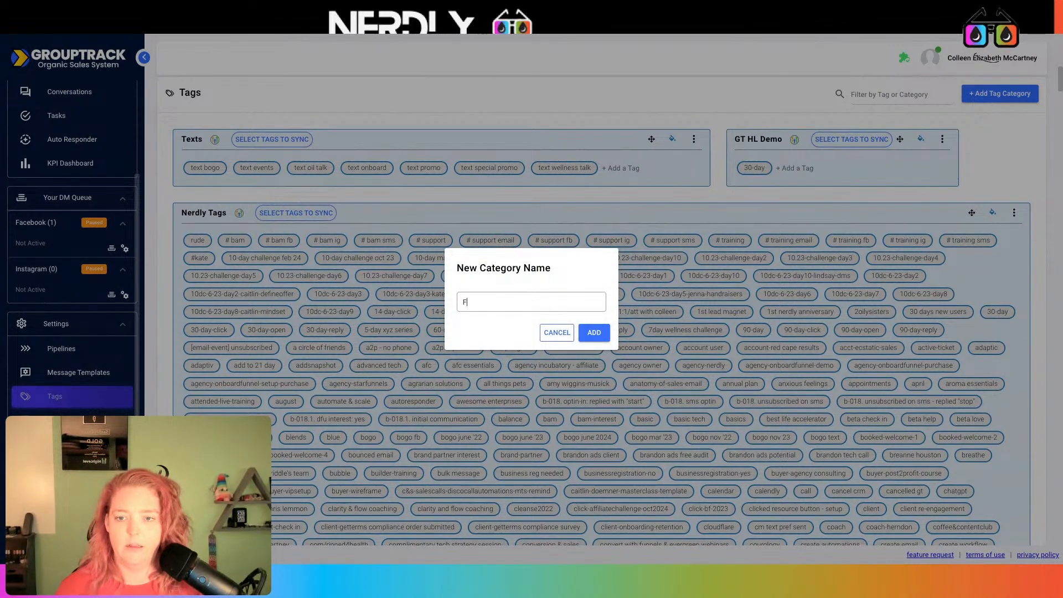
{"action": "type", "text": "B Group Testin S"}
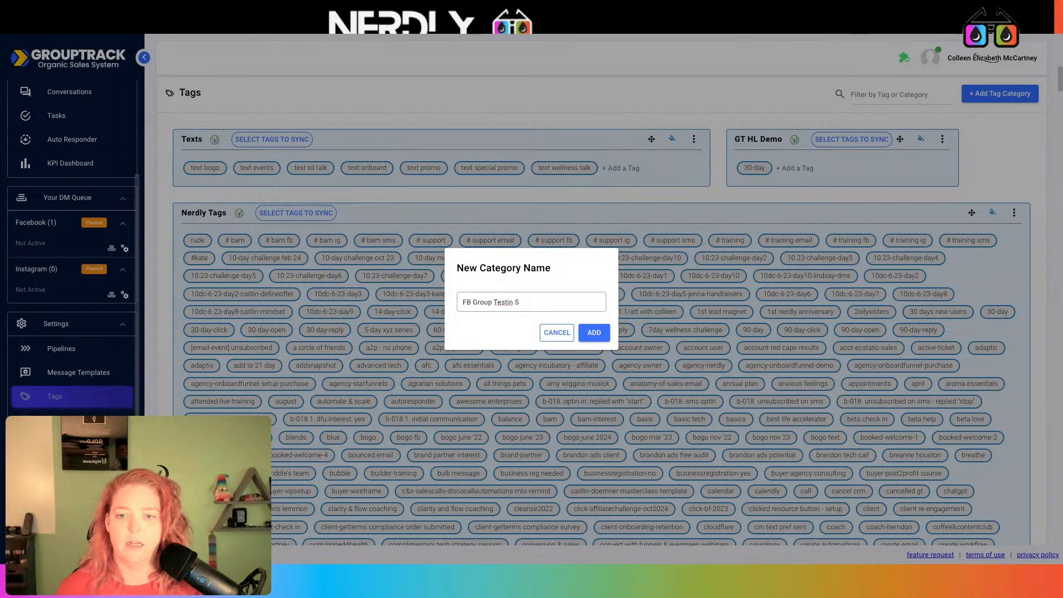
{"action": "key", "text": "ctrl+a"}
{"action": "type", "text": "M"}
{"action": "type", "text": "emver"}
{"action": "key", "text": "BackSpace"}
{"action": "key", "text": "BackSpace"}
{"action": "key", "text": "BackSpace"}
{"action": "type", "text": "ber"}
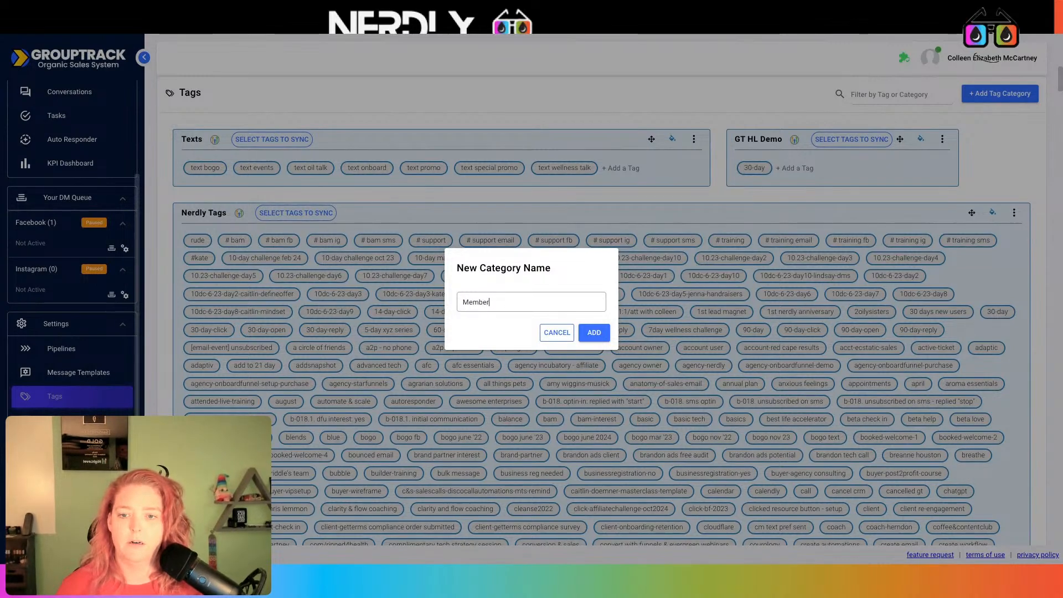
{"action": "type", "text": " Request"}
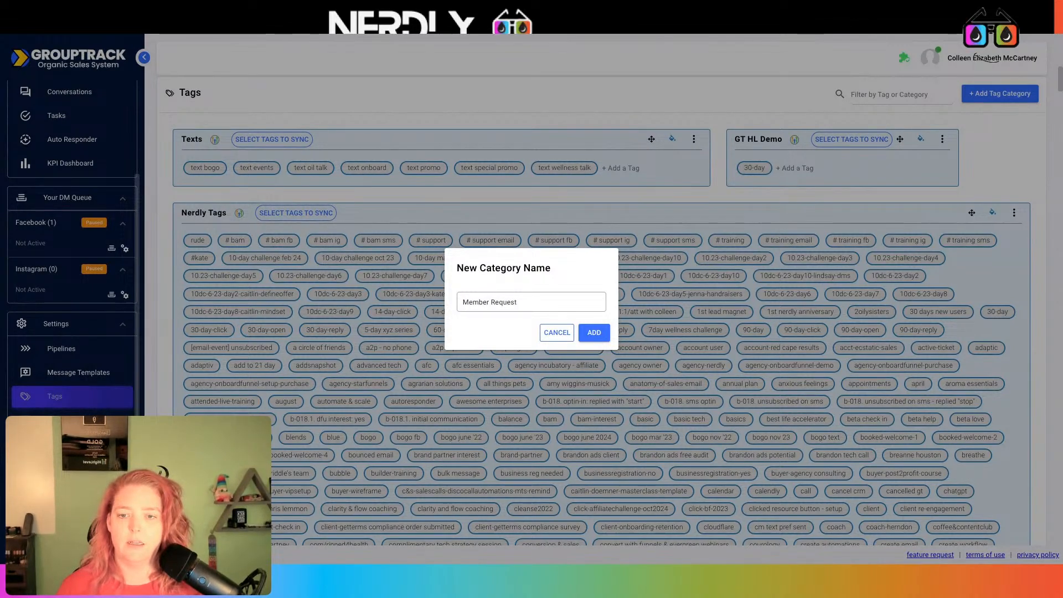
{"action": "type", "text": " Answer - Te"}
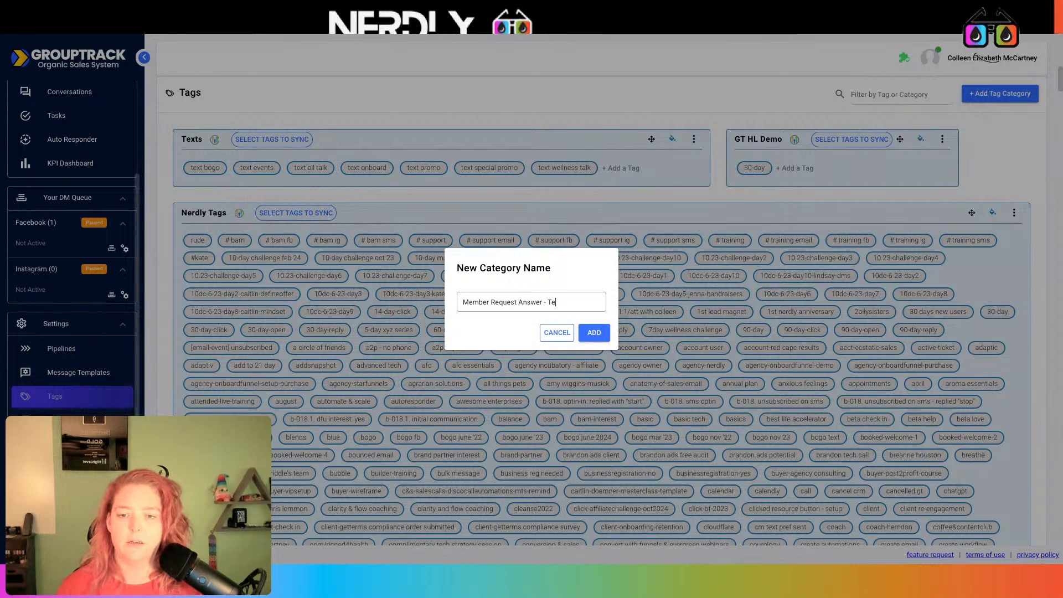
{"action": "type", "text": "sting Stuff out"}
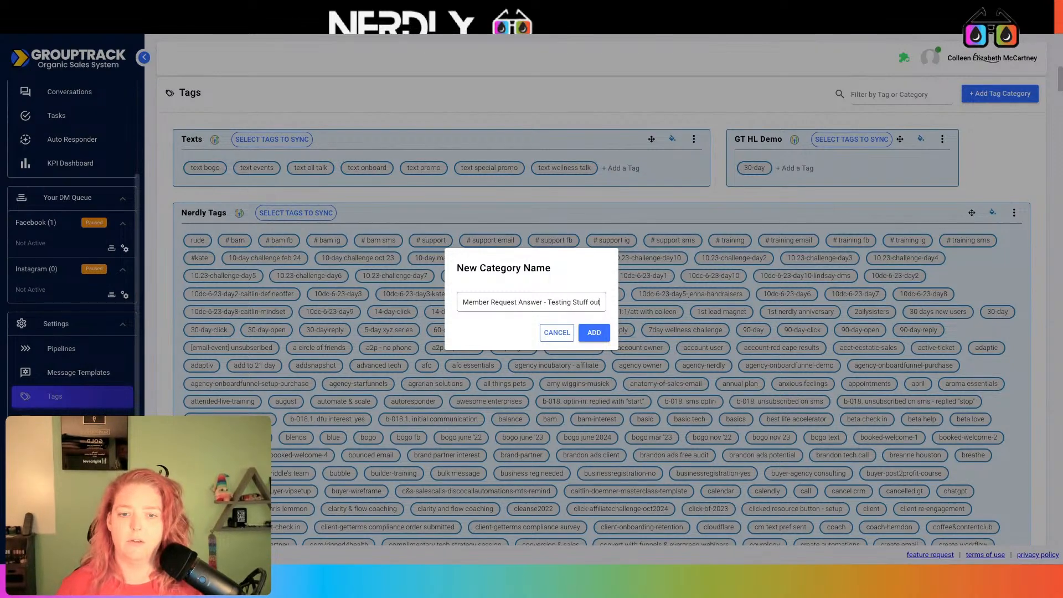
{"action": "left_click", "coordinate": [594, 332]}
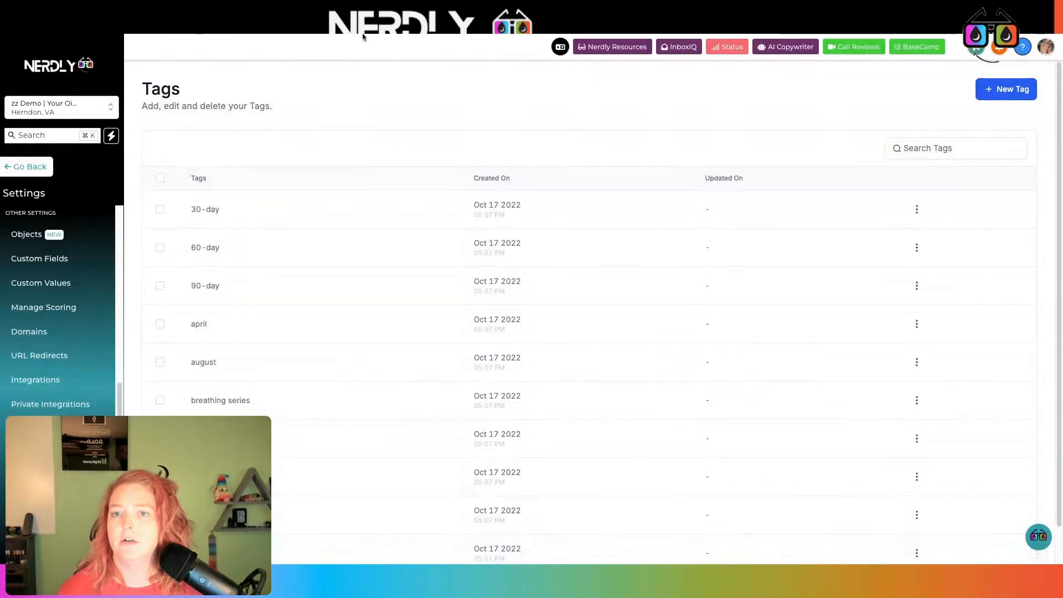
- Create new HighLevel tags named red and yellow
{"action": "left_click", "coordinate": [1013, 93]}
{"action": "left_click", "coordinate": [630, 336]}
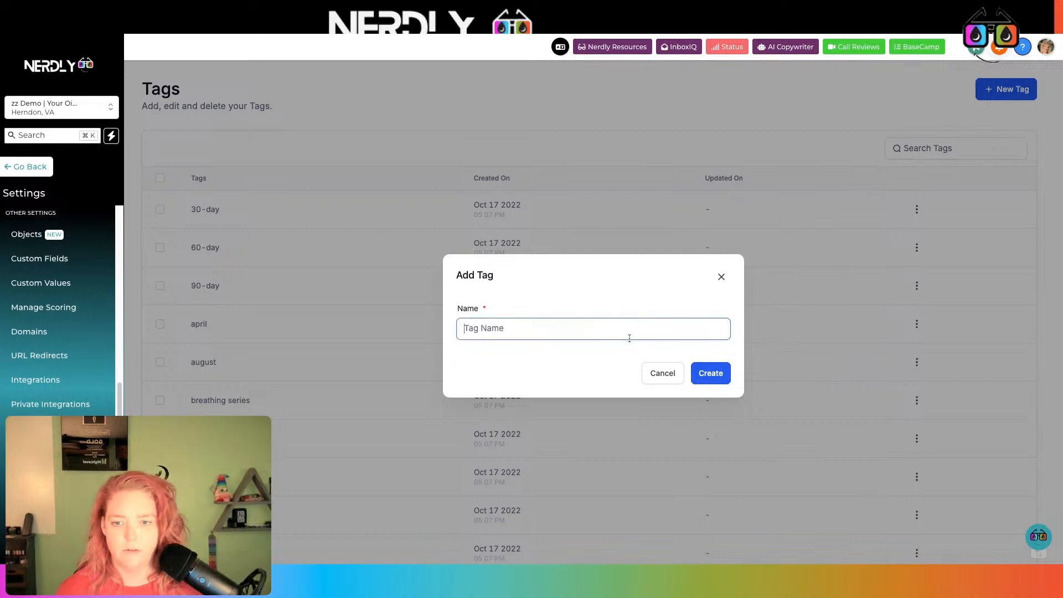
{"action": "type", "text": "red"}
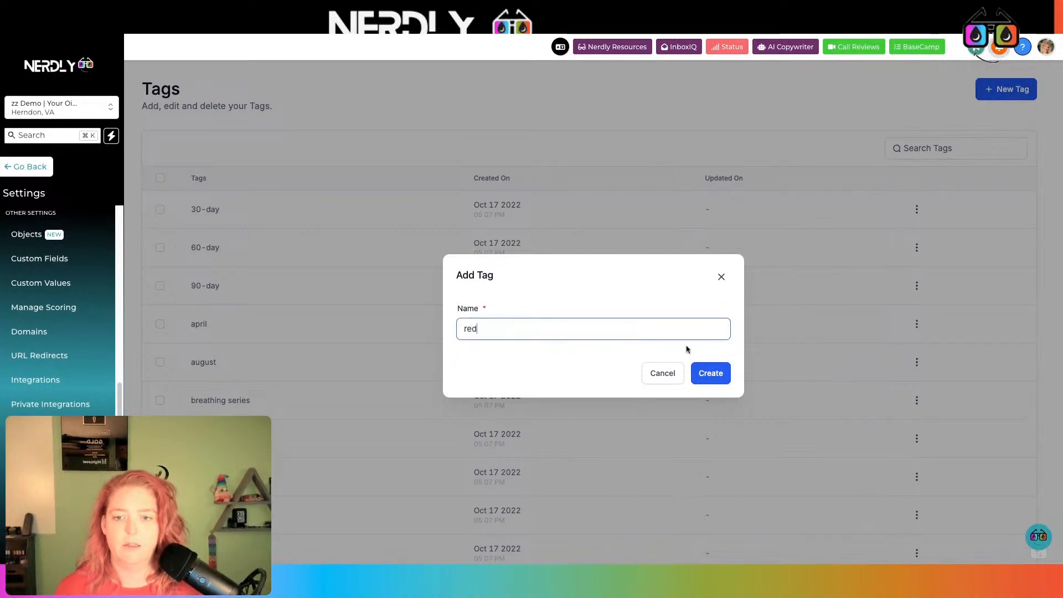
{"action": "left_click", "coordinate": [709, 372]}
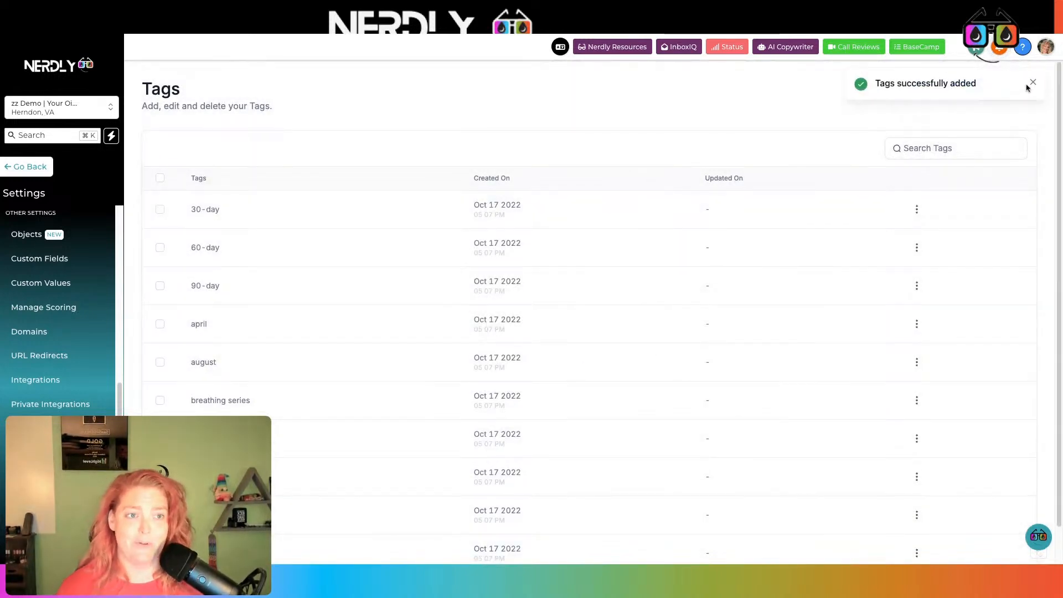
{"action": "left_click", "coordinate": [1034, 84]}
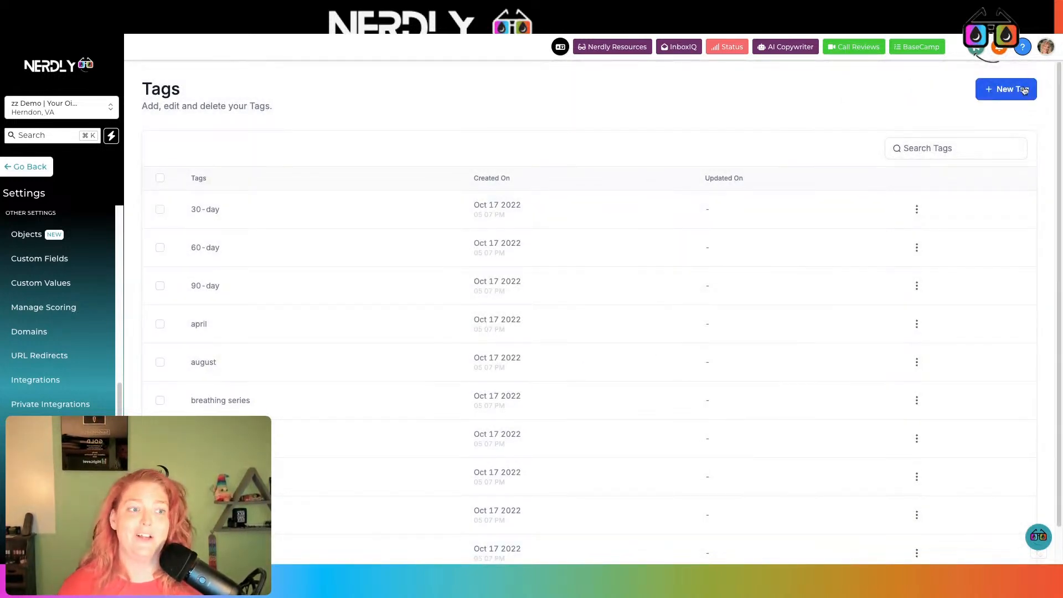
{"action": "left_click", "coordinate": [1008, 88]}
{"action": "left_click", "coordinate": [578, 324]}
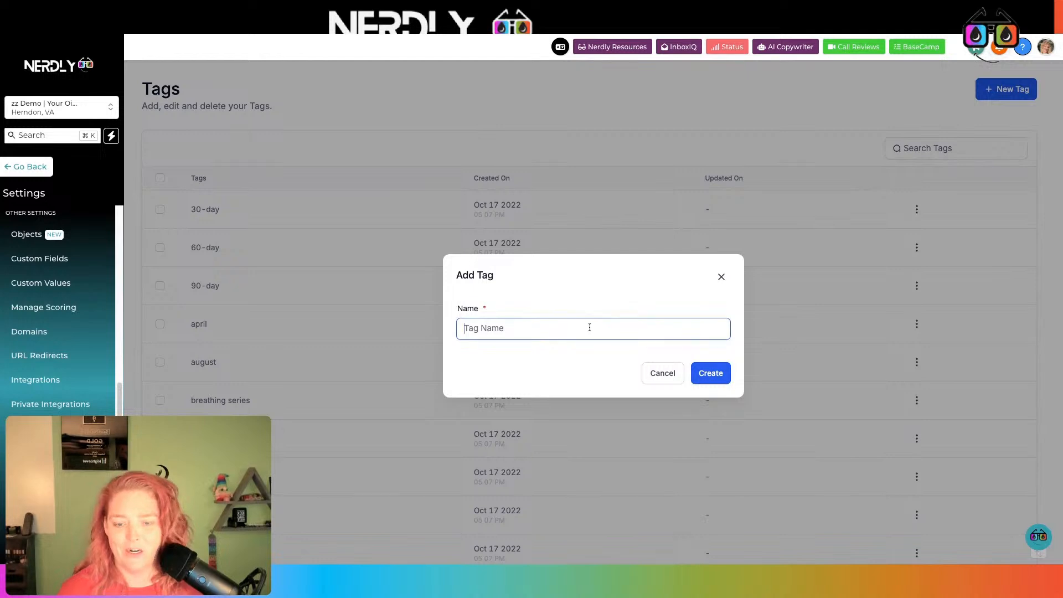
{"action": "type", "text": "yellow"}
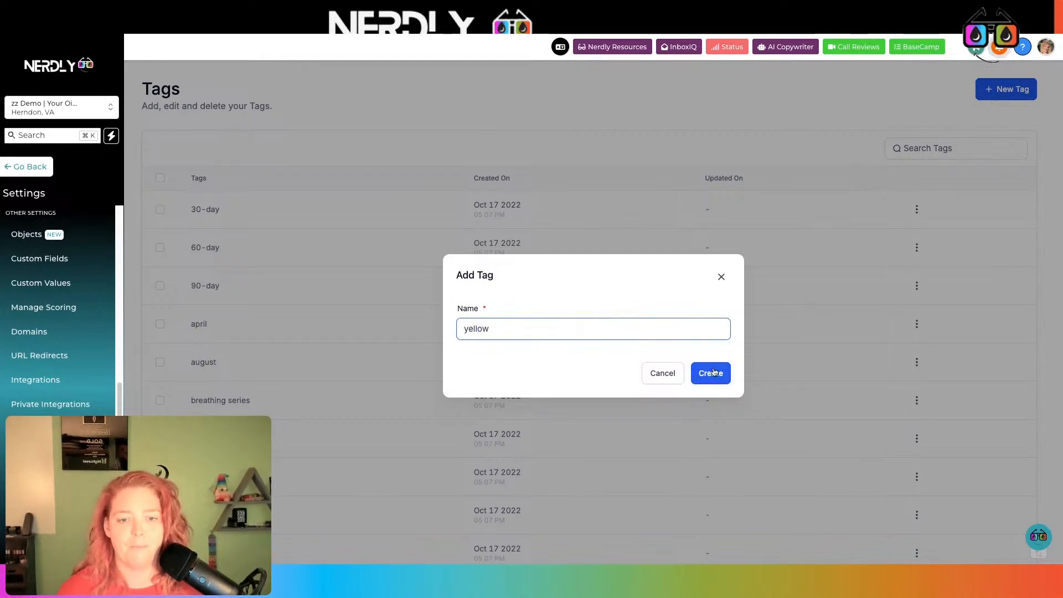
{"action": "left_click", "coordinate": [714, 371]}
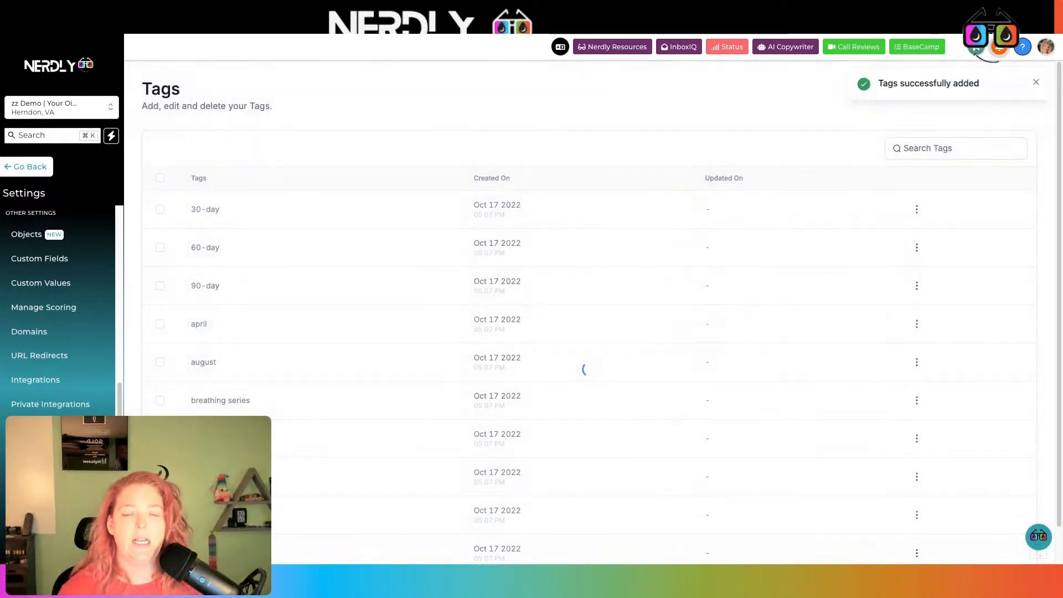
{"action": "left_click", "coordinate": [1034, 84]}
- Create three more tags: purple, giraffe and badger
{"action": "left_click", "coordinate": [1024, 90]}
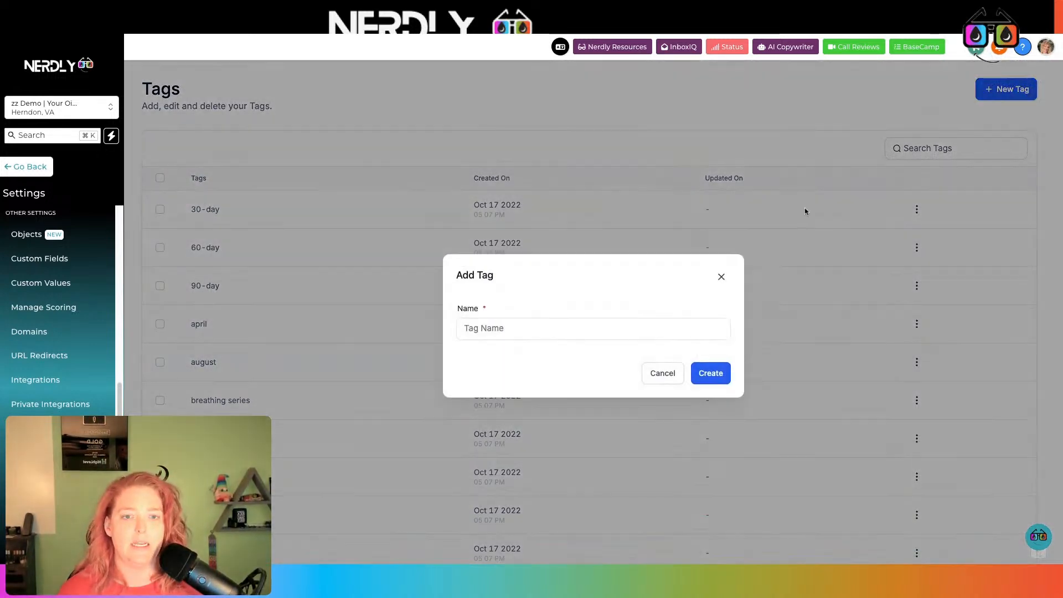
{"action": "left_click", "coordinate": [646, 328]}
{"action": "type", "text": "purple"}
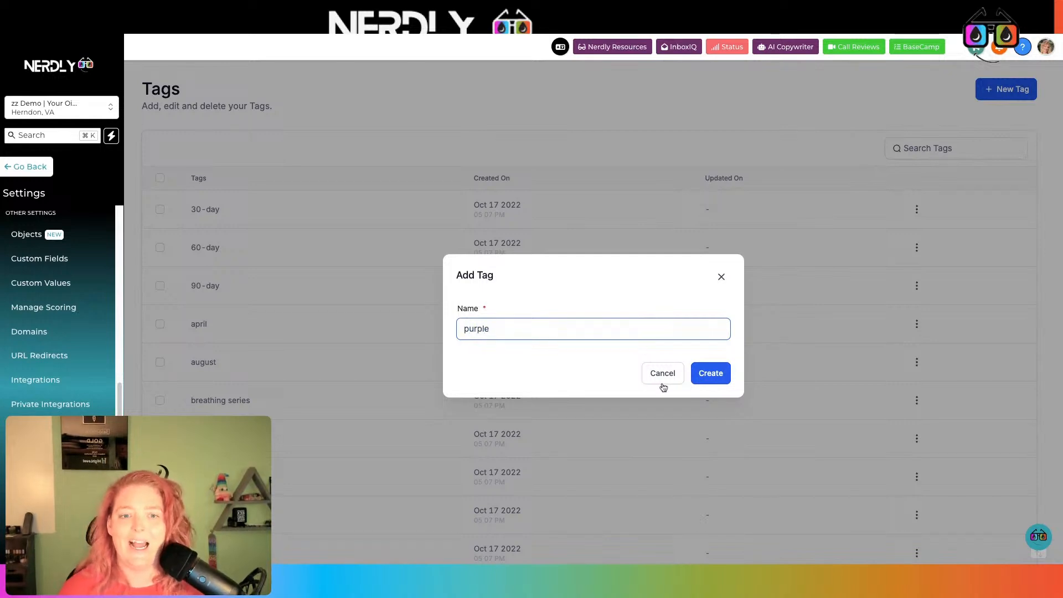
{"action": "left_click", "coordinate": [700, 375]}
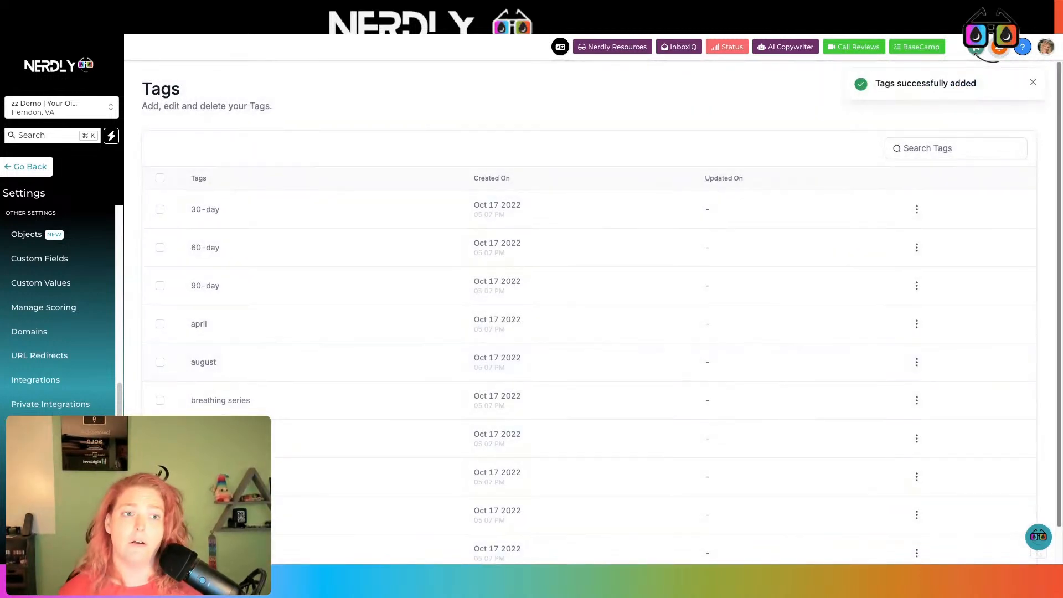
{"action": "left_click", "coordinate": [1028, 83]}
{"action": "left_click", "coordinate": [1027, 93]}
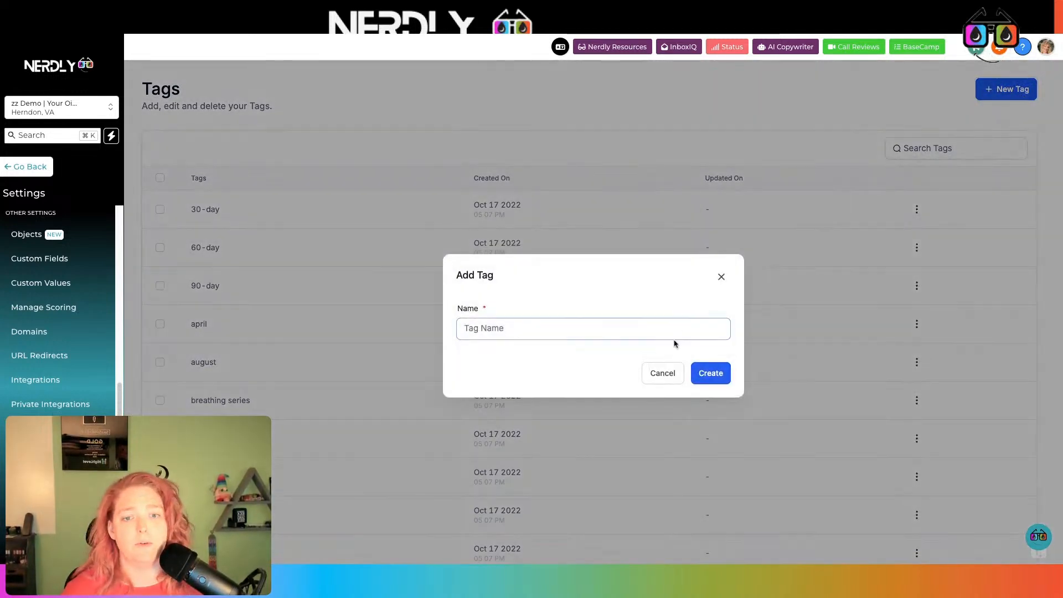
{"action": "type", "text": "giraffe"}
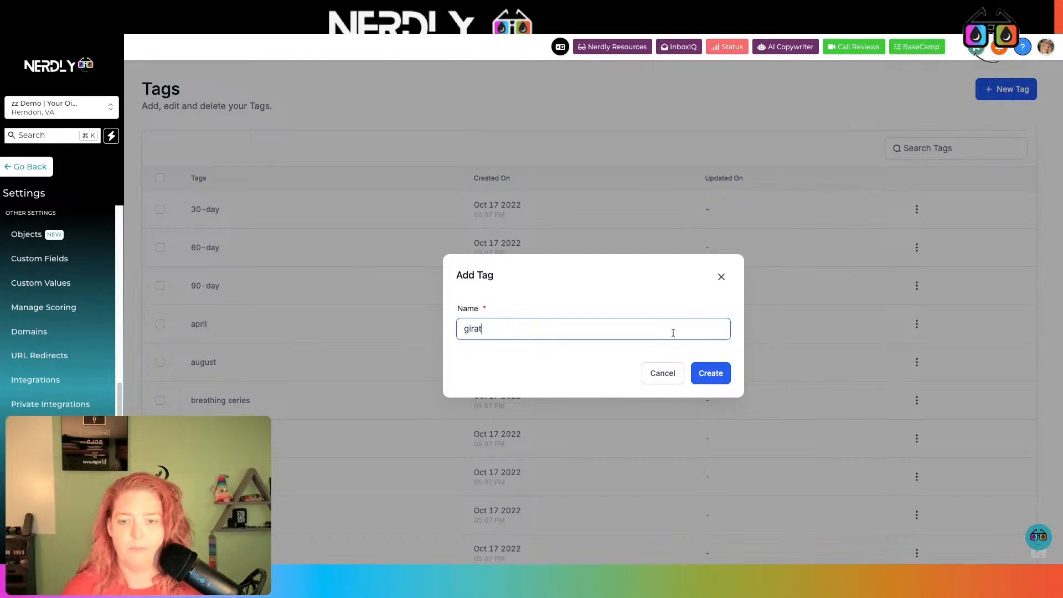
{"action": "left_click", "coordinate": [714, 377]}
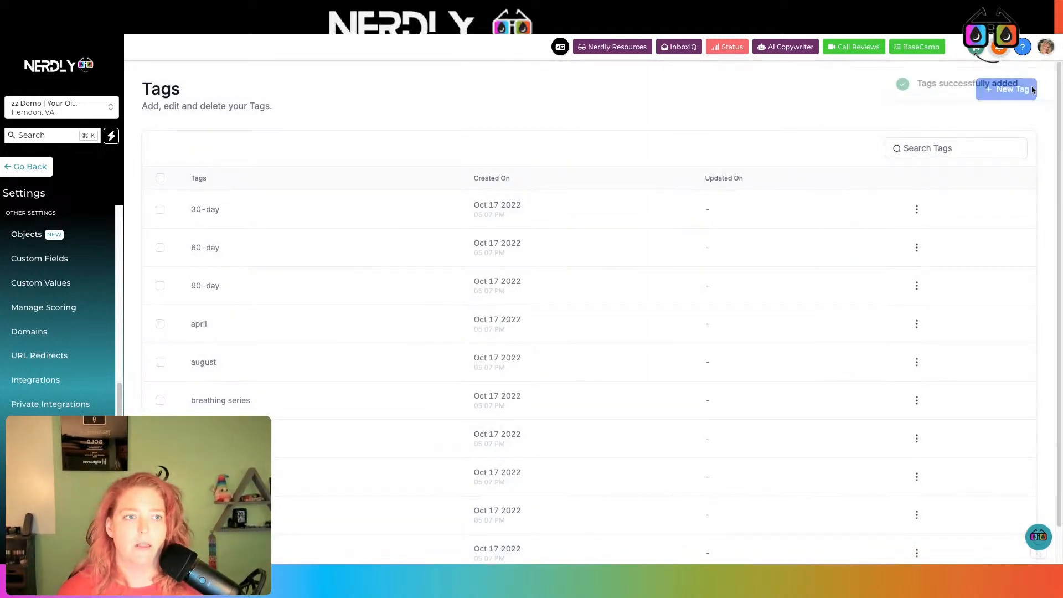
{"action": "left_click", "coordinate": [994, 98]}
{"action": "left_click", "coordinate": [622, 337]}
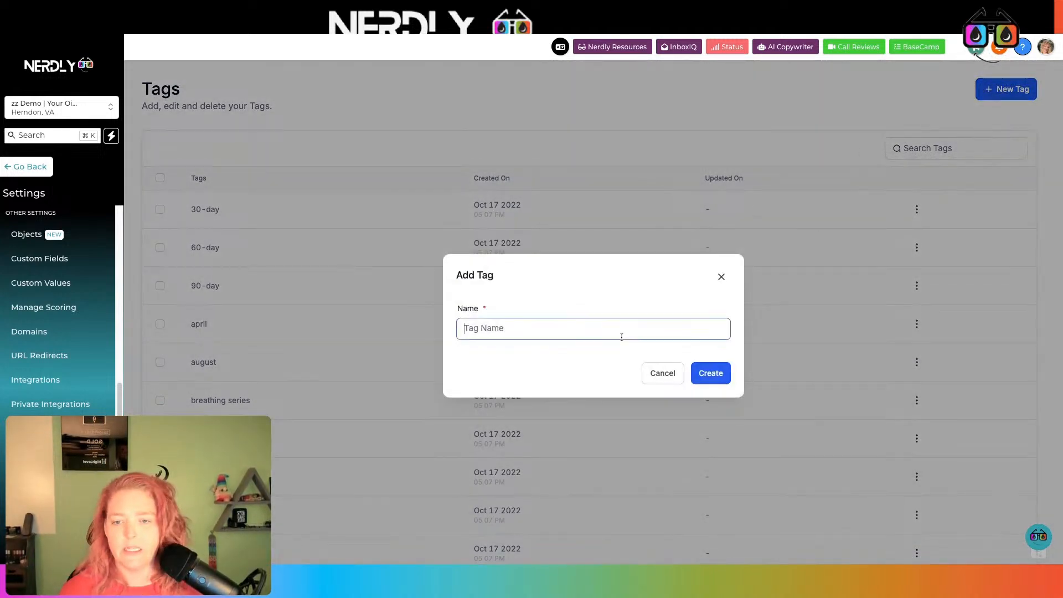
{"action": "type", "text": "bad"}
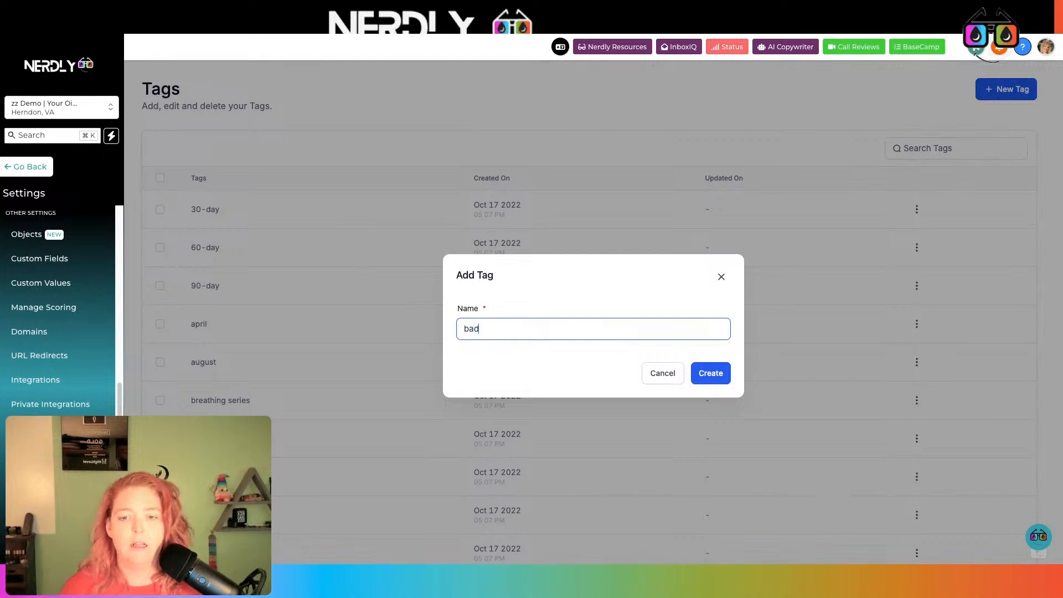
{"action": "type", "text": "ger"}
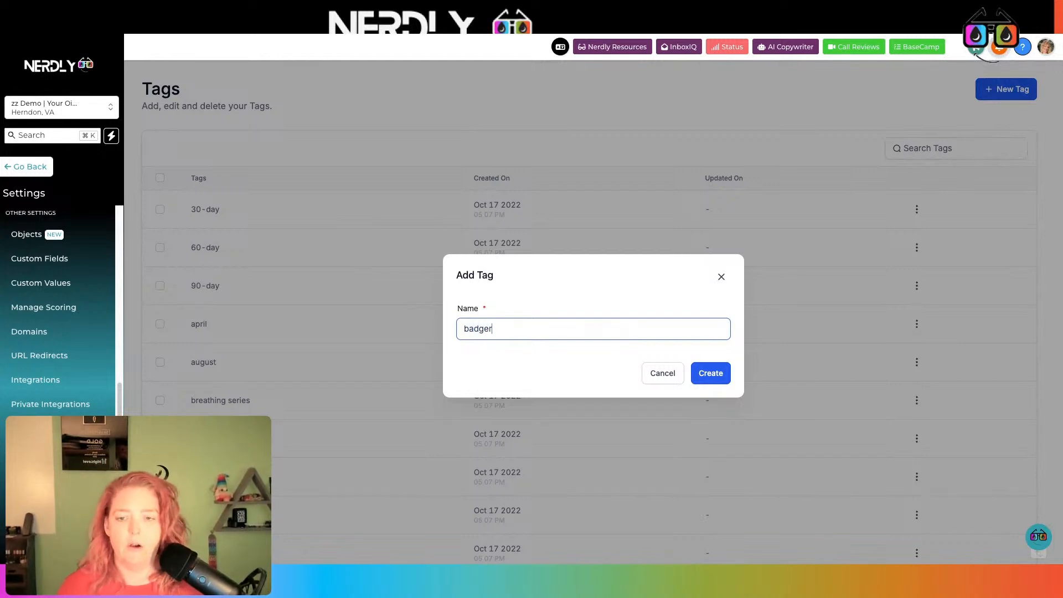
{"action": "left_click", "coordinate": [711, 376]}
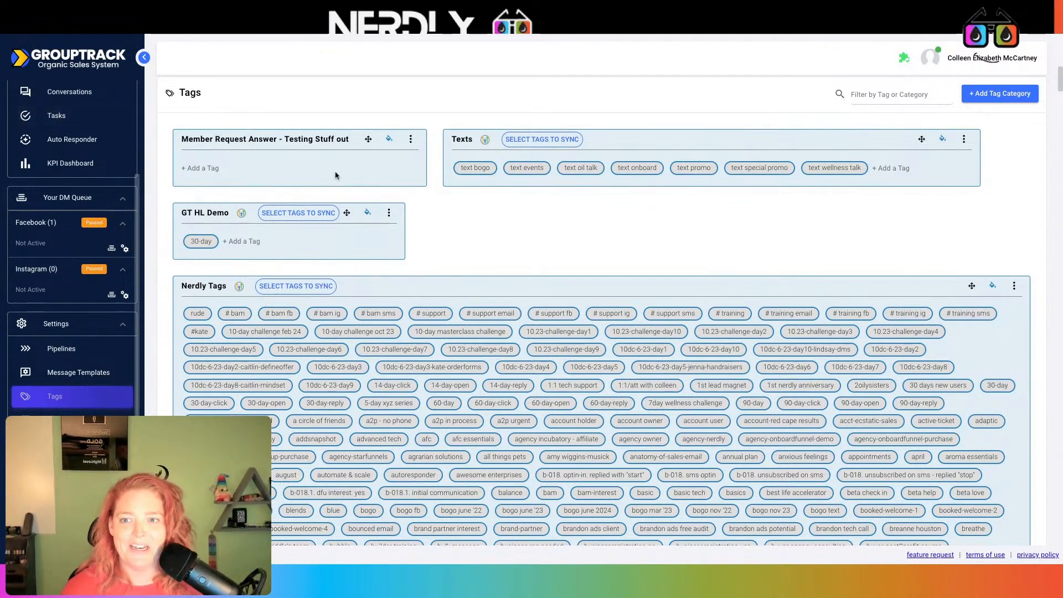
- Integrate the Member Request Answer category with the Demo with Your Oil Tools GoHighLevel connection
{"action": "left_click", "coordinate": [410, 139]}
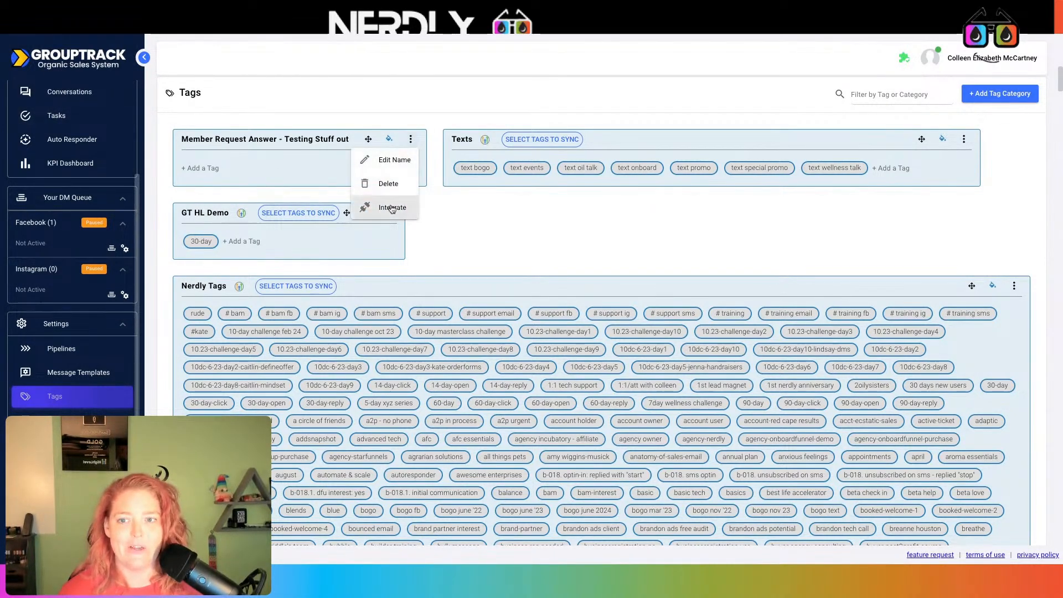
{"action": "left_click", "coordinate": [390, 209]}
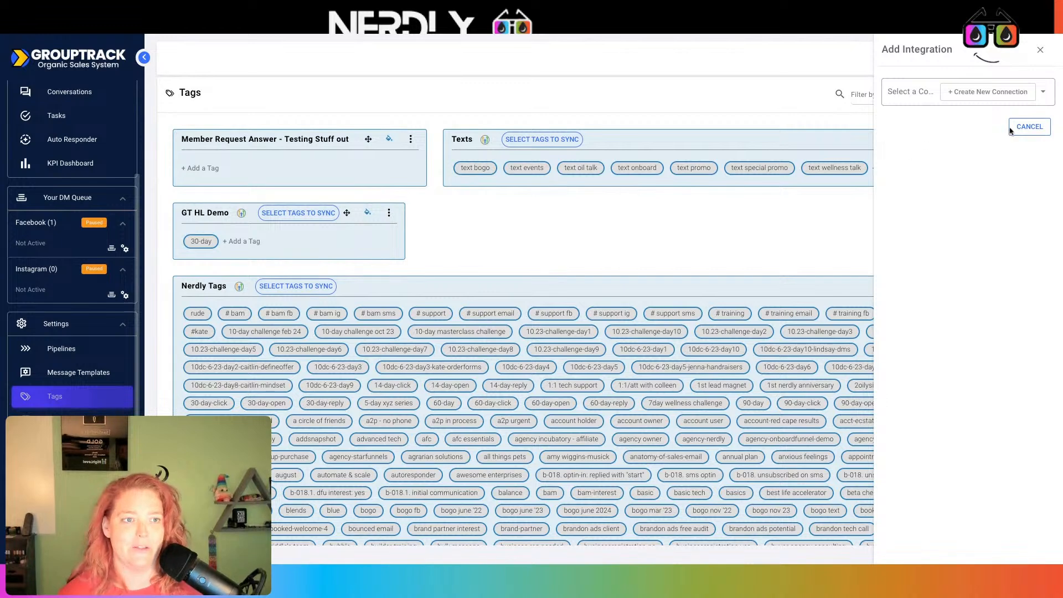
{"action": "left_click", "coordinate": [1049, 96]}
{"action": "left_click", "coordinate": [973, 262]}
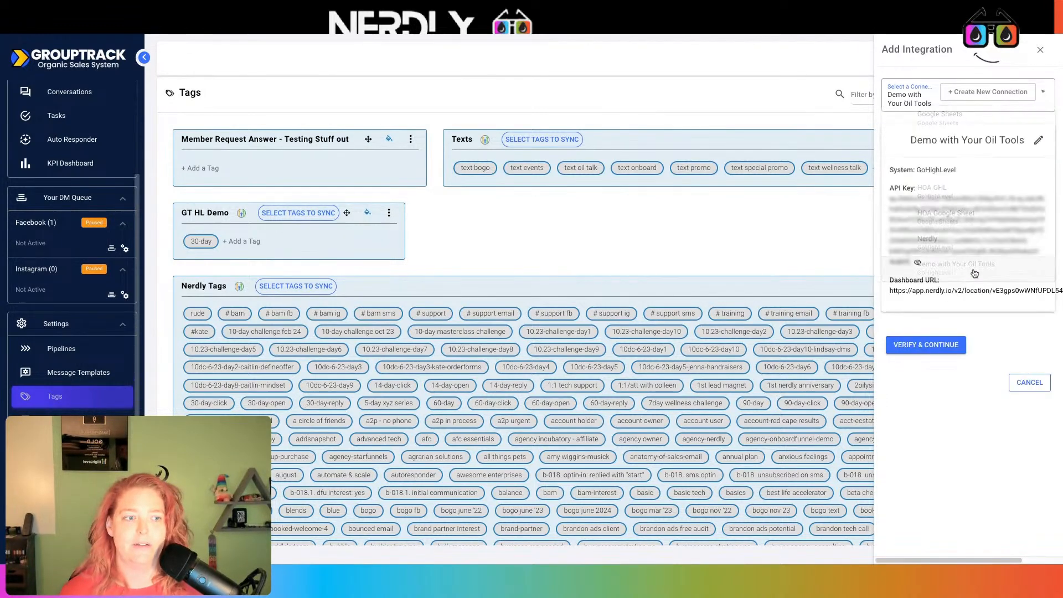
{"action": "left_click", "coordinate": [942, 346]}
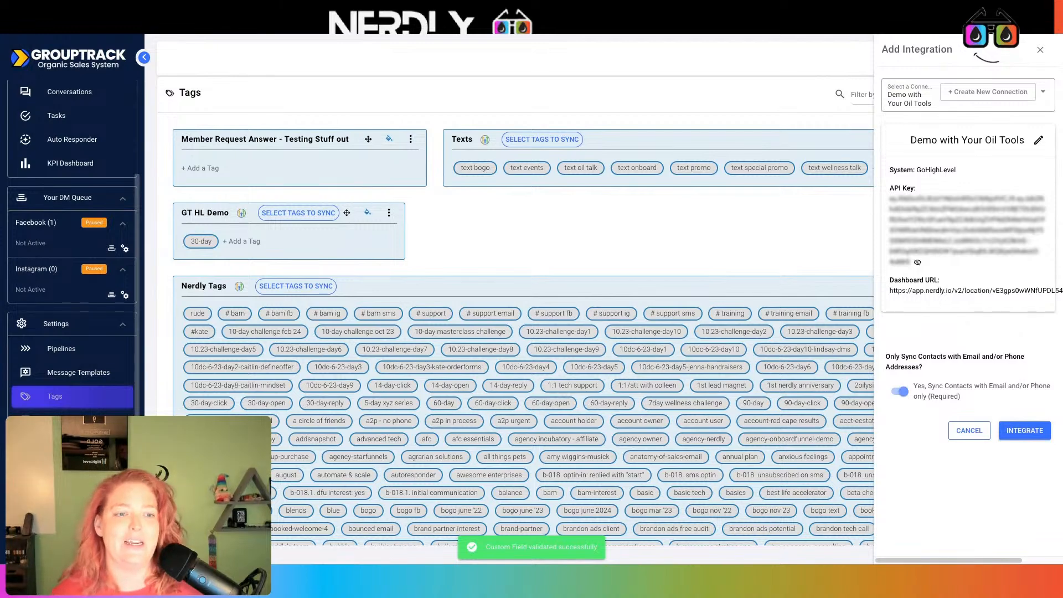
{"action": "left_click", "coordinate": [1021, 426]}
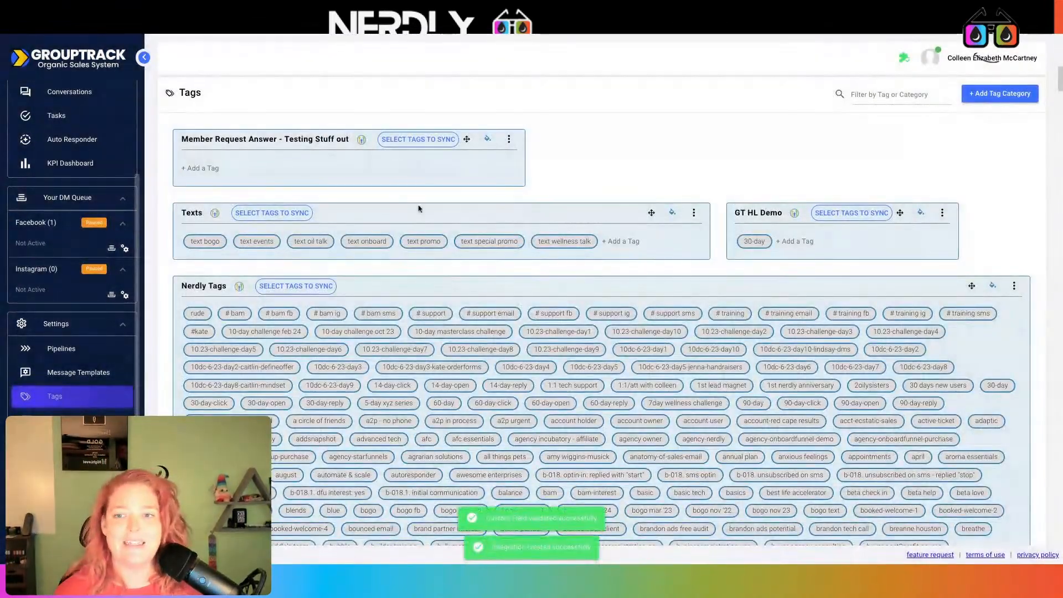
{"action": "left_click", "coordinate": [405, 145]}
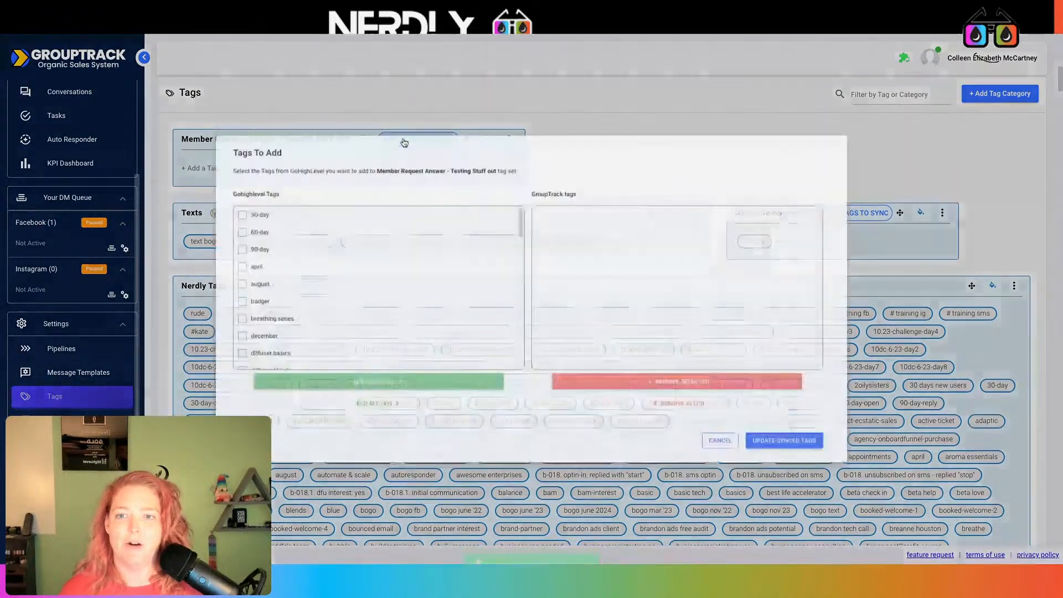
- Tick the yellow and badger tags in the Tags To Add list
{"action": "scroll", "coordinate": [390, 272], "scroll_direction": "down", "scroll_amount": 12}
{"action": "scroll", "coordinate": [368, 332], "scroll_direction": "down", "scroll_amount": 3}
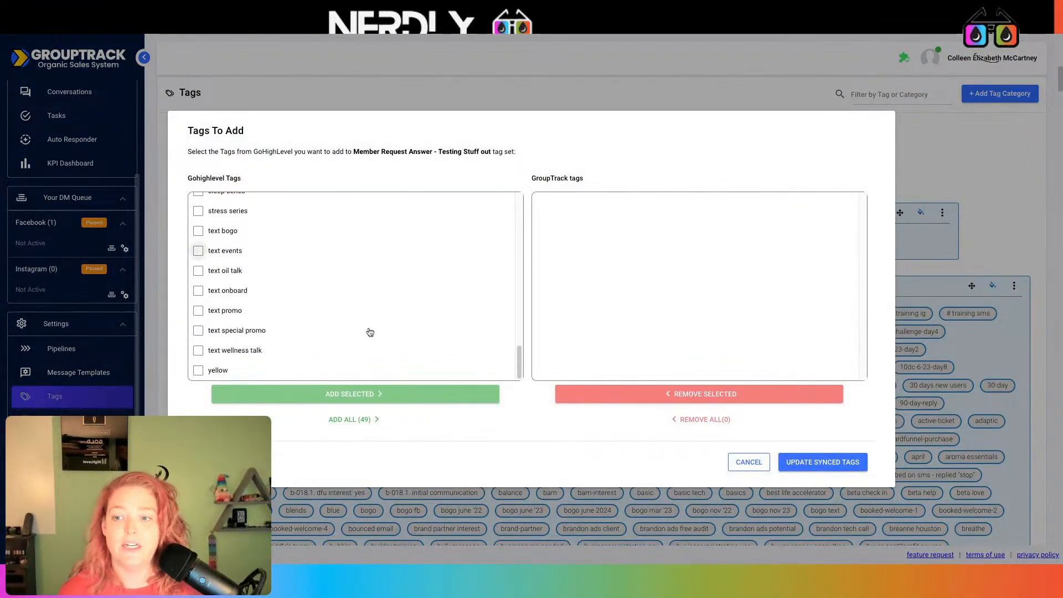
{"action": "left_click", "coordinate": [269, 368]}
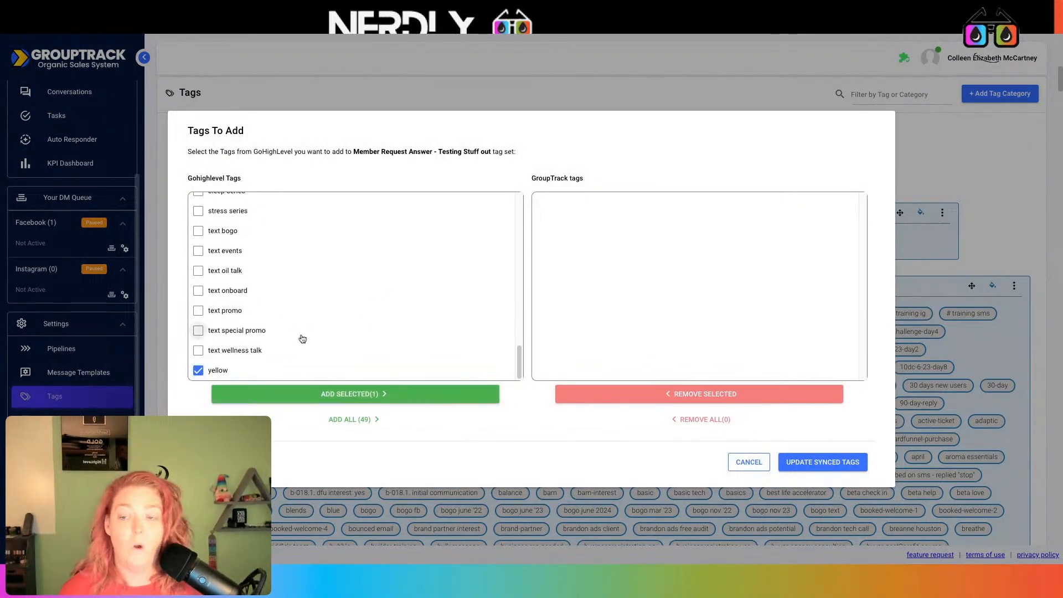
{"action": "scroll", "coordinate": [303, 338], "scroll_direction": "up", "scroll_amount": 3}
{"action": "scroll", "coordinate": [255, 282], "scroll_direction": "up", "scroll_amount": 3}
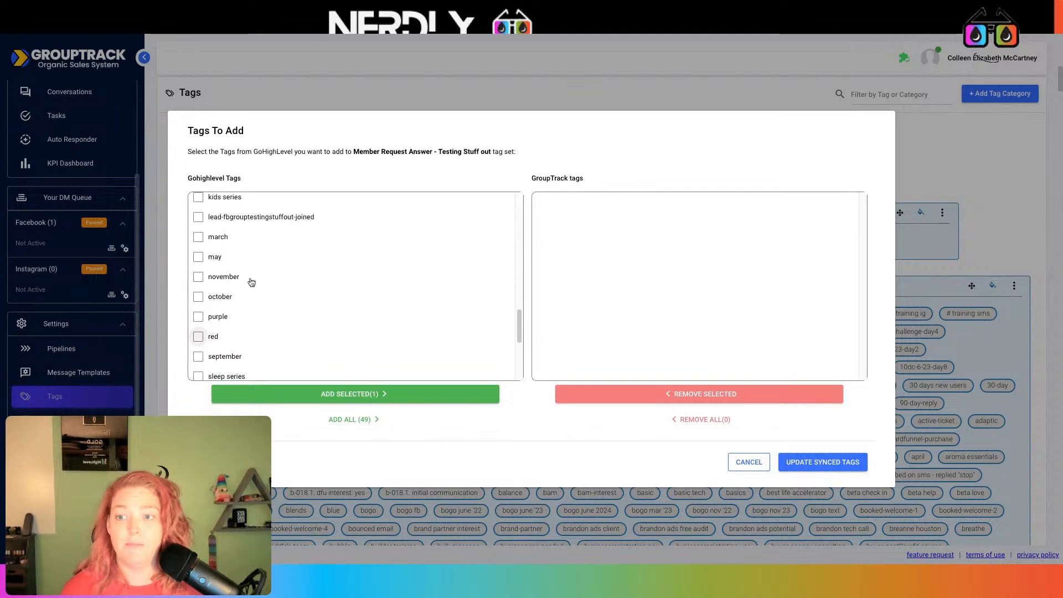
{"action": "scroll", "coordinate": [266, 277], "scroll_direction": "up", "scroll_amount": 6}
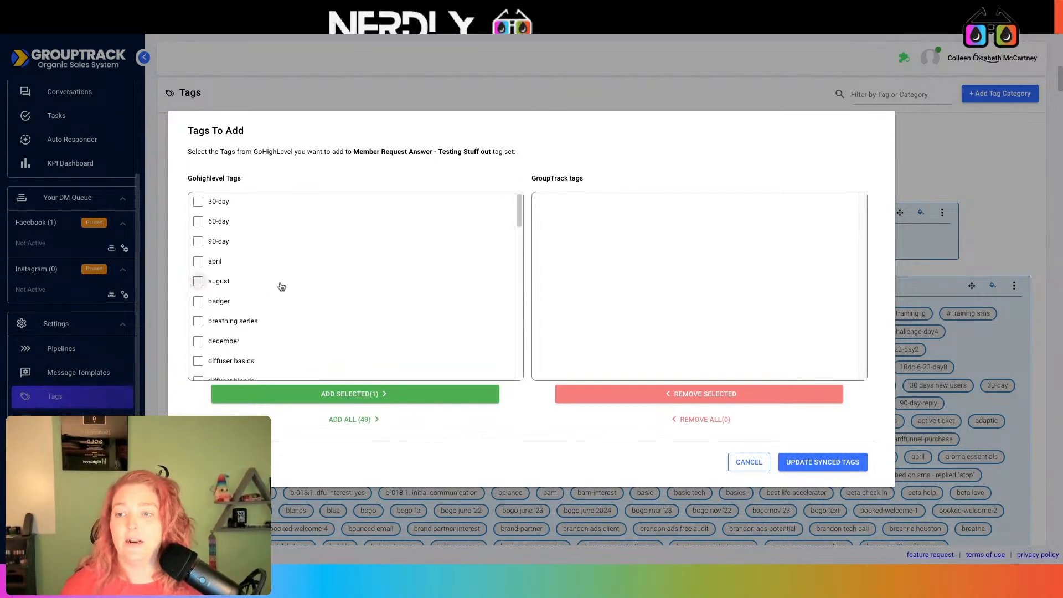
{"action": "left_click", "coordinate": [198, 301]}
- Tick purple and giraffe, add the selected tags and update the synced tags
{"action": "scroll", "coordinate": [319, 282], "scroll_direction": "down", "scroll_amount": 2}
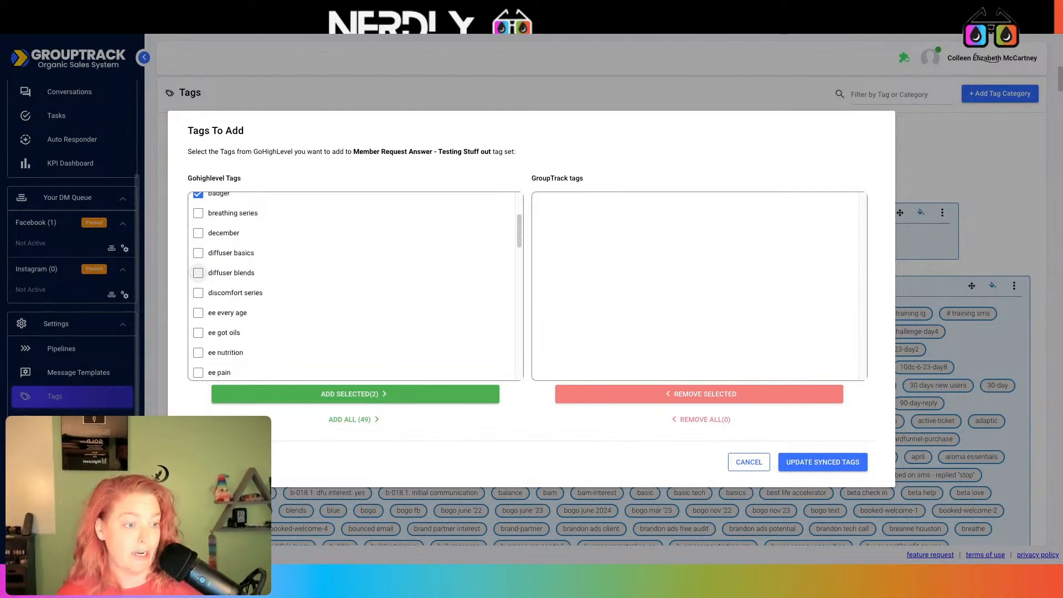
{"action": "scroll", "coordinate": [198, 273], "scroll_direction": "down", "scroll_amount": 1}
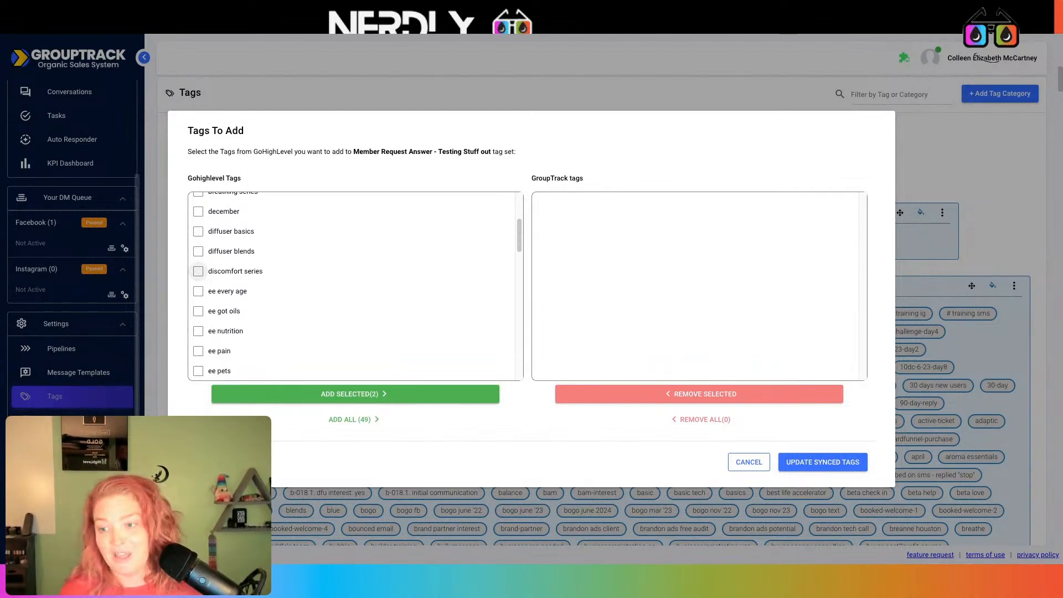
{"action": "scroll", "coordinate": [198, 271], "scroll_direction": "down", "scroll_amount": 5}
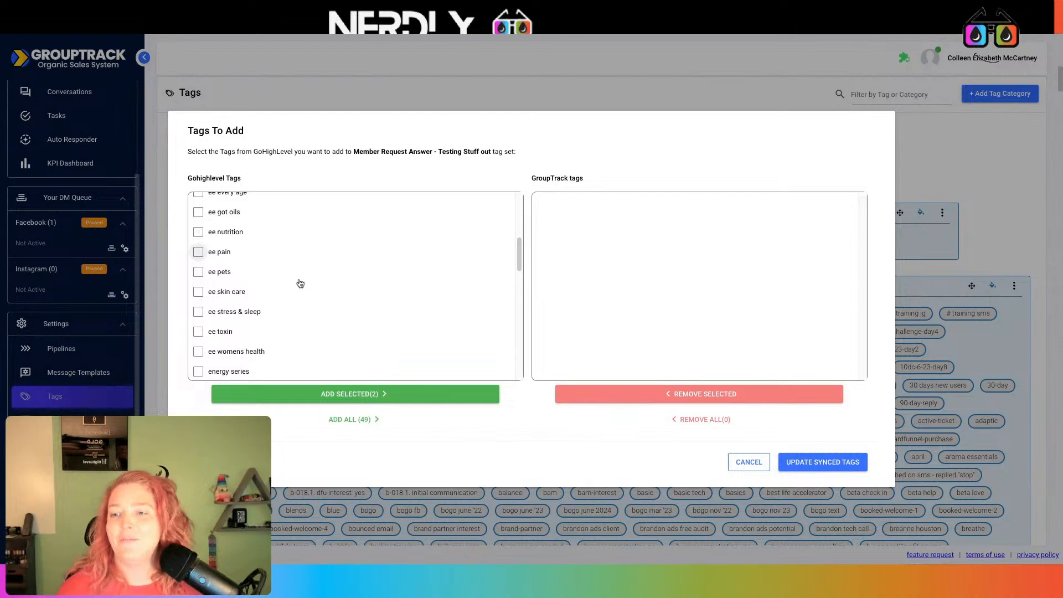
{"action": "scroll", "coordinate": [300, 283], "scroll_direction": "down", "scroll_amount": 5}
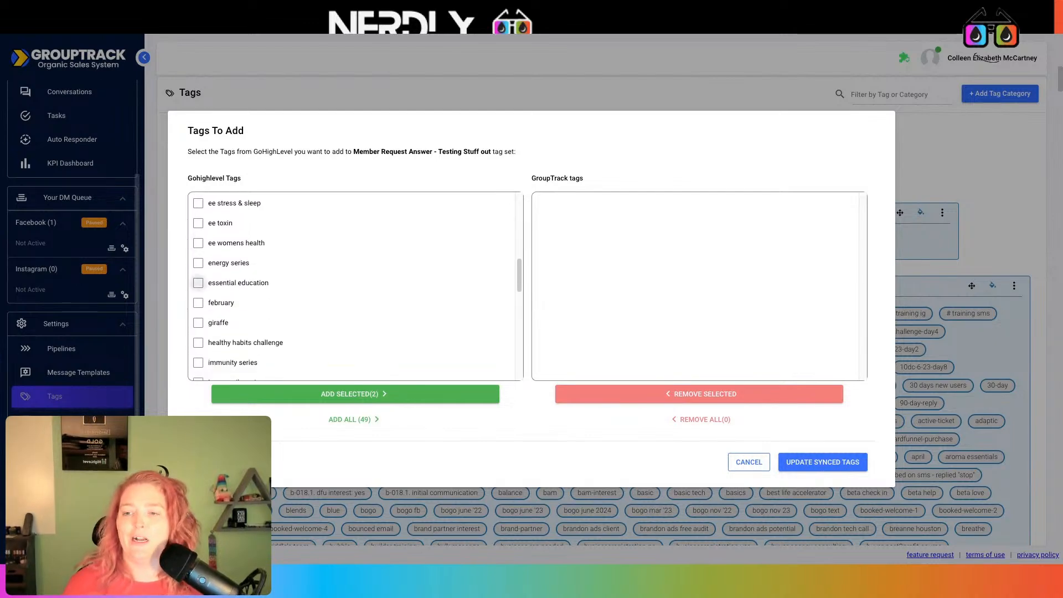
{"action": "scroll", "coordinate": [199, 283], "scroll_direction": "down", "scroll_amount": 2}
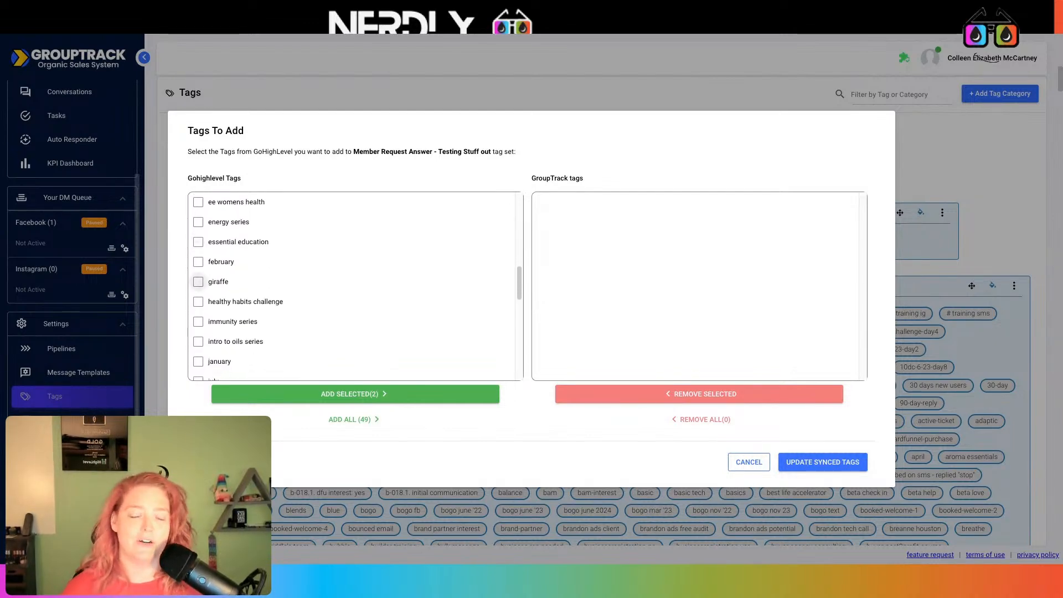
{"action": "scroll", "coordinate": [198, 282], "scroll_direction": "down", "scroll_amount": 1}
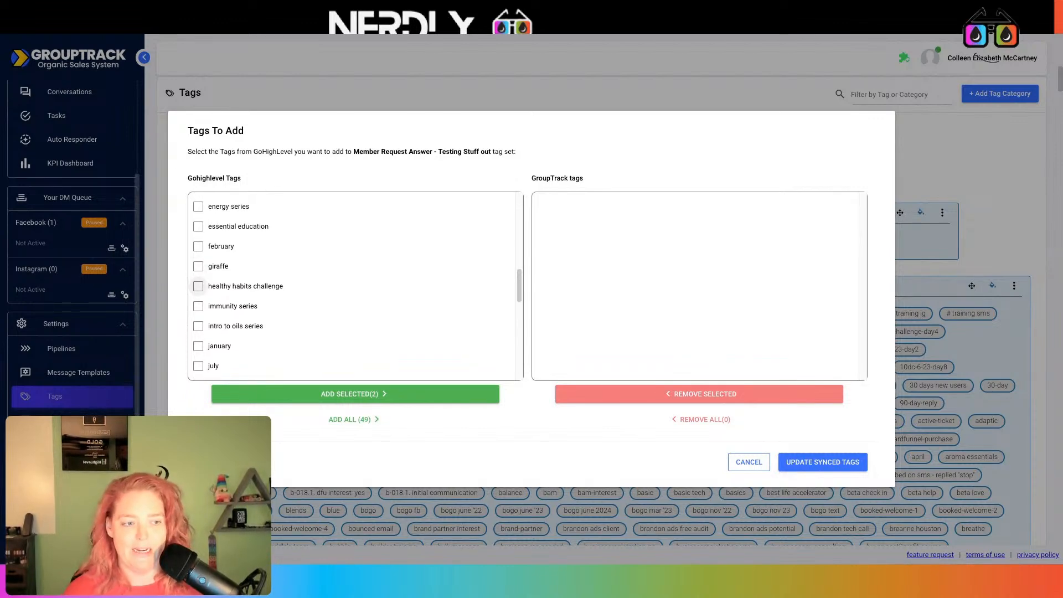
{"action": "scroll", "coordinate": [199, 279], "scroll_direction": "down", "scroll_amount": 1}
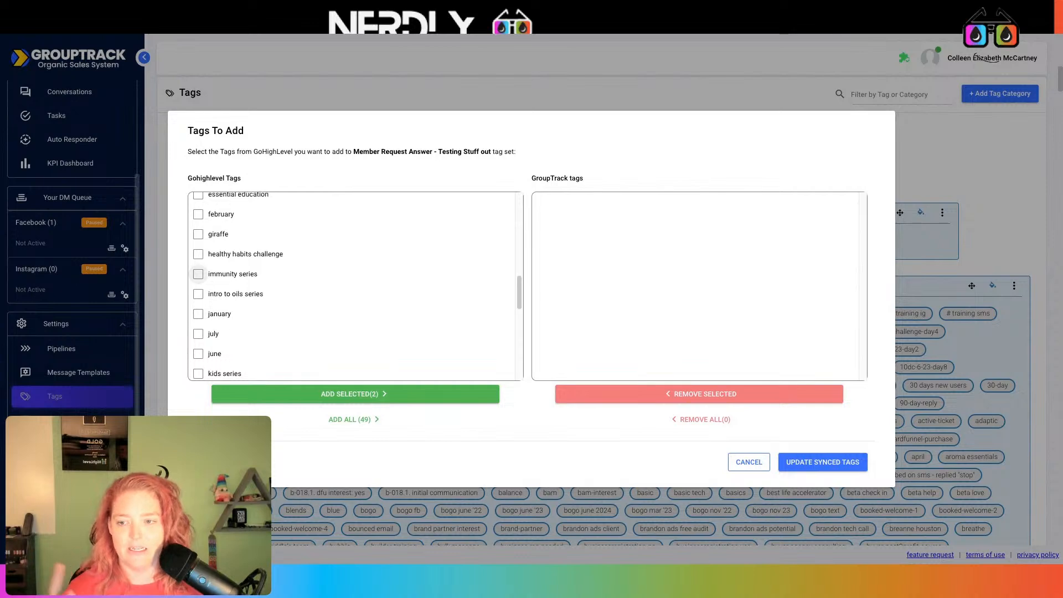
{"action": "scroll", "coordinate": [199, 272], "scroll_direction": "down", "scroll_amount": 3}
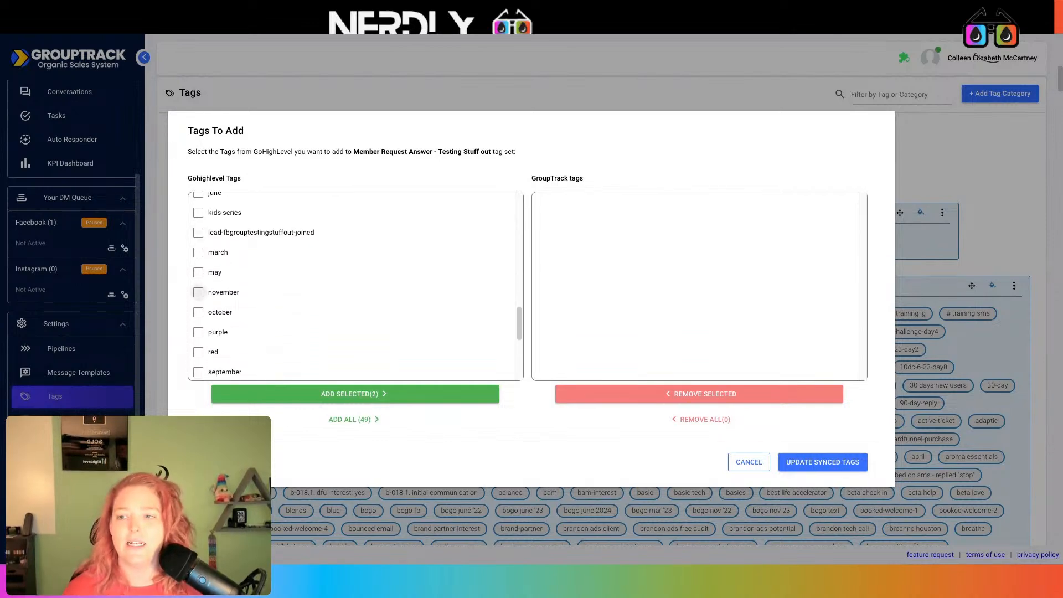
{"action": "scroll", "coordinate": [197, 280], "scroll_direction": "down", "scroll_amount": 1}
{"action": "left_click", "coordinate": [199, 316]}
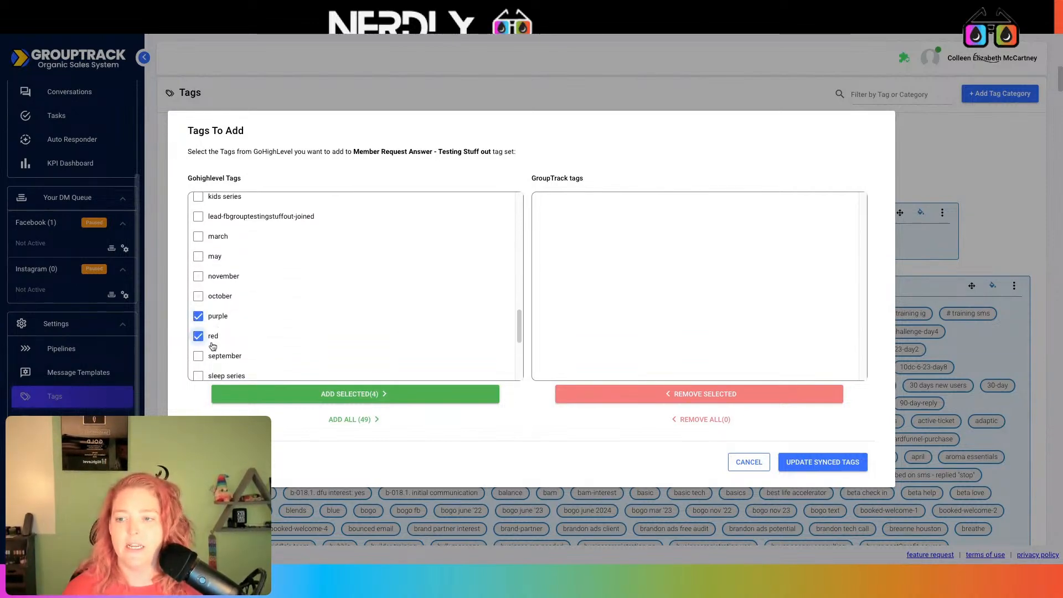
{"action": "scroll", "coordinate": [314, 324], "scroll_direction": "down", "scroll_amount": 3}
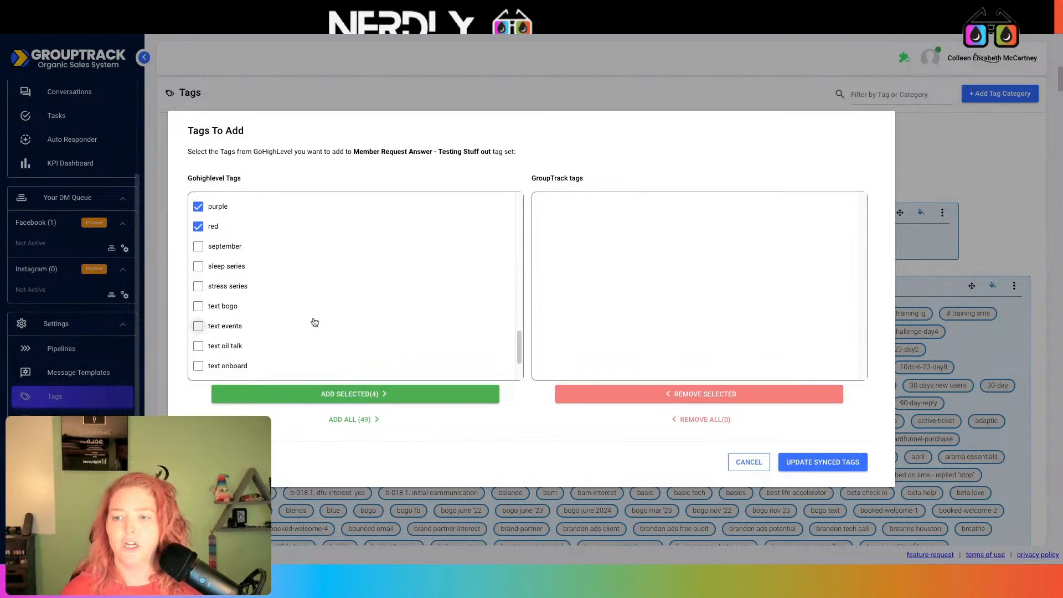
{"action": "scroll", "coordinate": [315, 322], "scroll_direction": "down", "scroll_amount": 2}
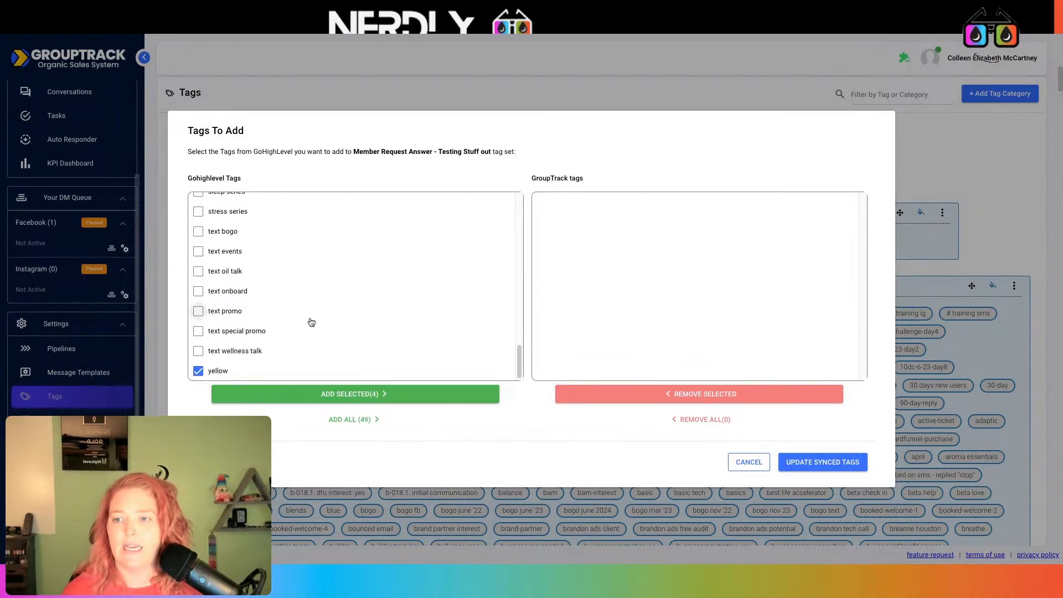
{"action": "scroll", "coordinate": [310, 323], "scroll_direction": "up", "scroll_amount": 6}
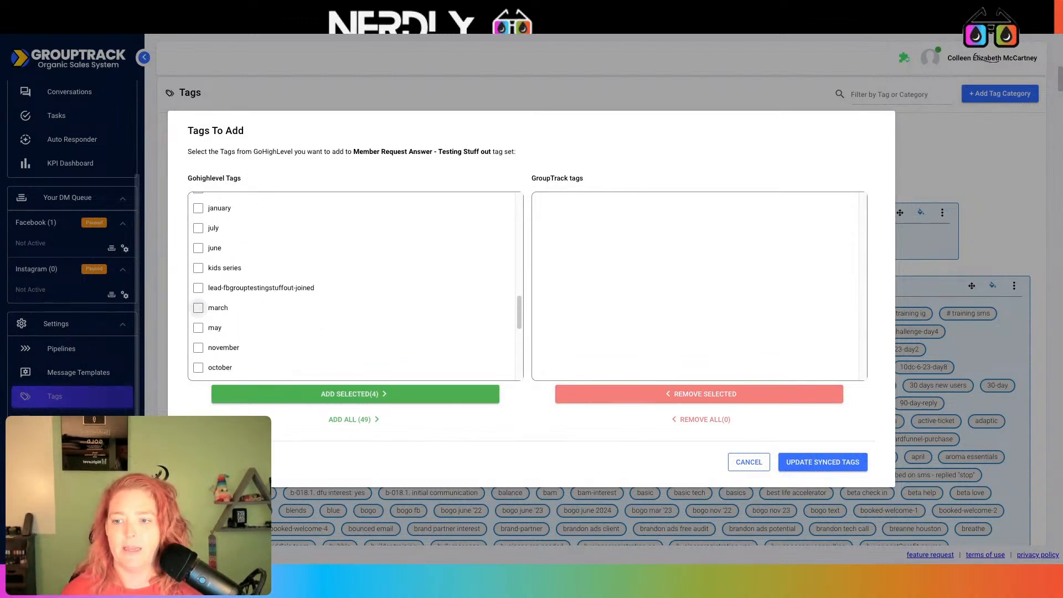
{"action": "scroll", "coordinate": [311, 322], "scroll_direction": "up", "scroll_amount": 2}
{"action": "scroll", "coordinate": [310, 322], "scroll_direction": "up", "scroll_amount": 3}
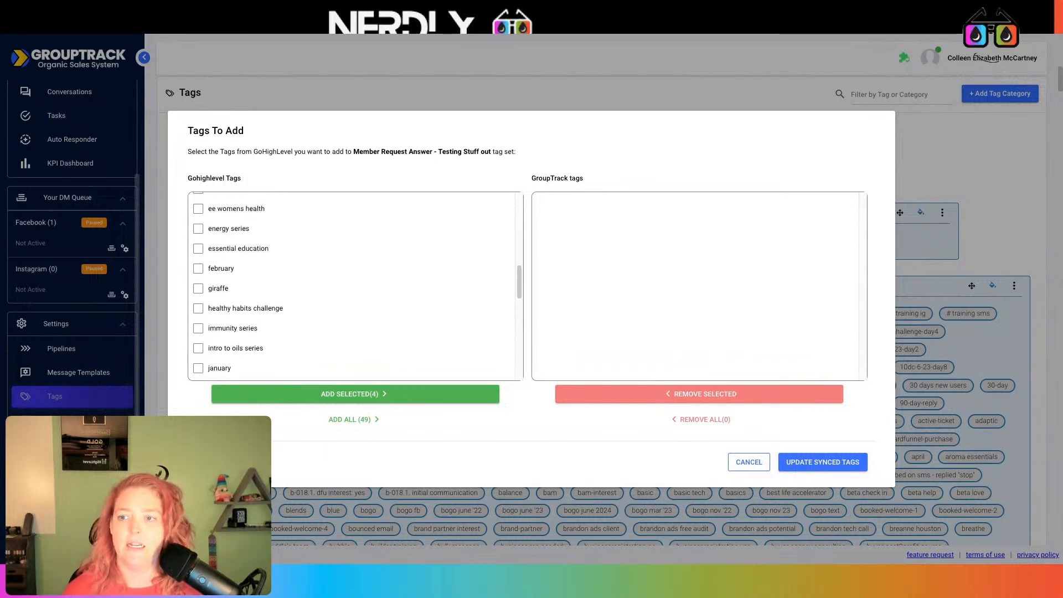
{"action": "left_click", "coordinate": [213, 308]}
{"action": "scroll", "coordinate": [286, 312], "scroll_direction": "up", "scroll_amount": 3}
{"action": "scroll", "coordinate": [286, 311], "scroll_direction": "up", "scroll_amount": 5}
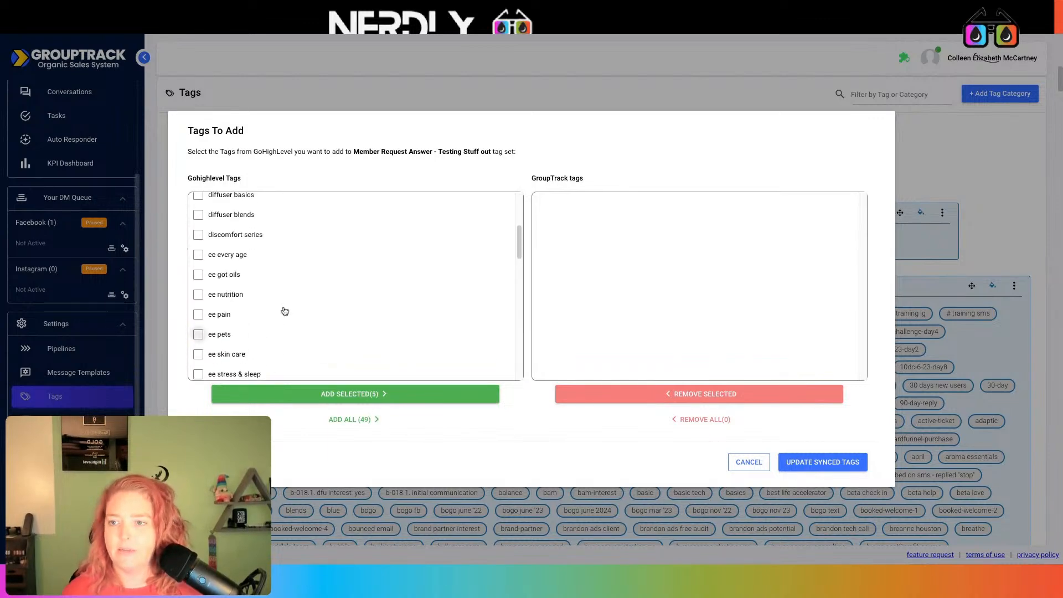
{"action": "left_click", "coordinate": [359, 393]}
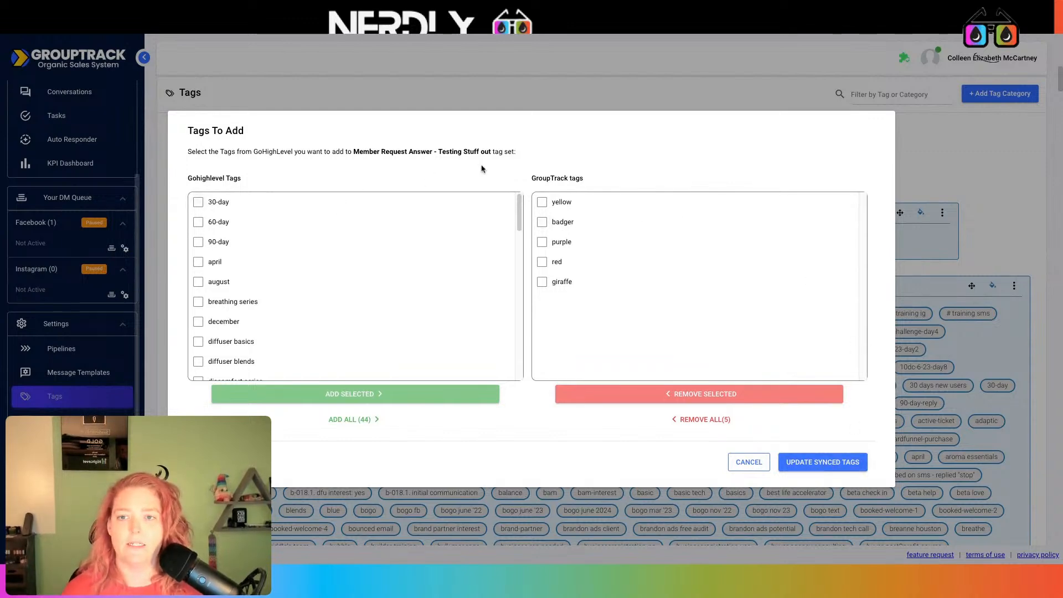
{"action": "left_click", "coordinate": [834, 464]}
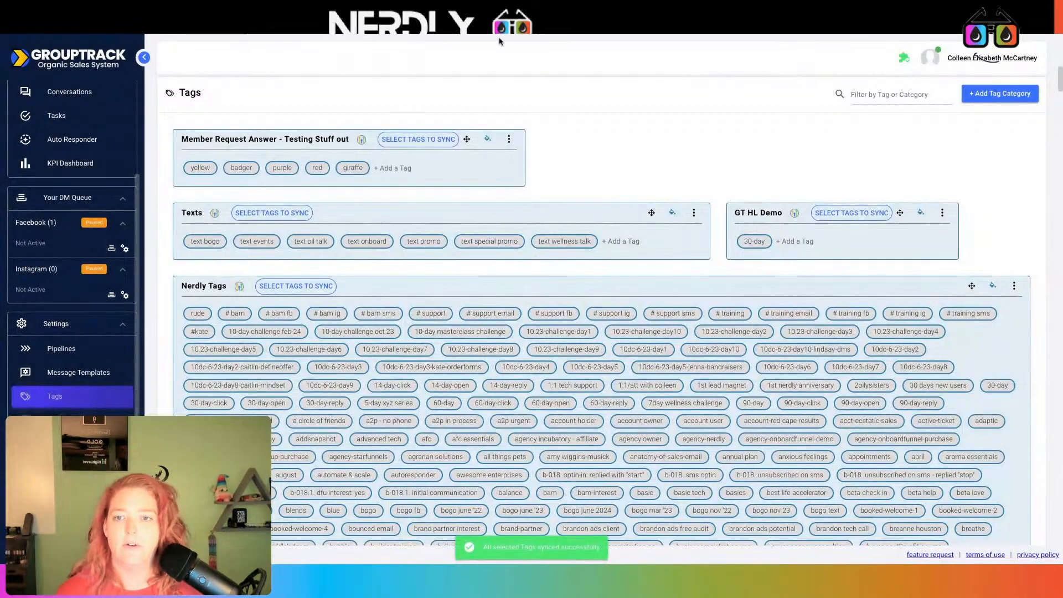
- Select the category's integration webhook URL and return to Nerdly's Automation workflows
{"action": "left_click", "coordinate": [508, 140]}
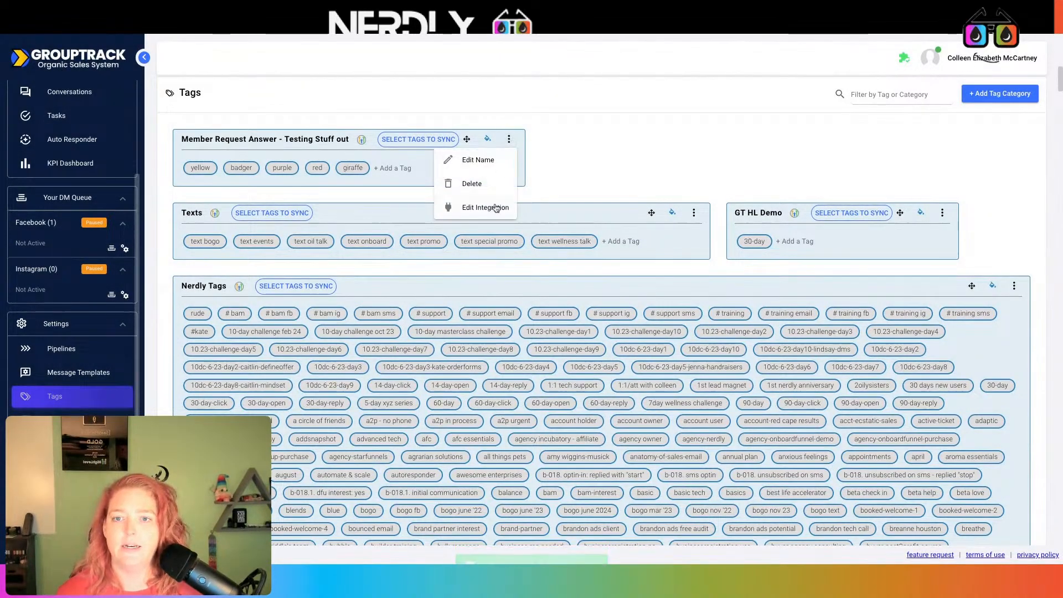
{"action": "left_click", "coordinate": [495, 207]}
{"action": "left_click_drag", "start_coordinate": [886, 343], "coordinate": [993, 361]}
{"action": "key", "text": "ctrl+c"}
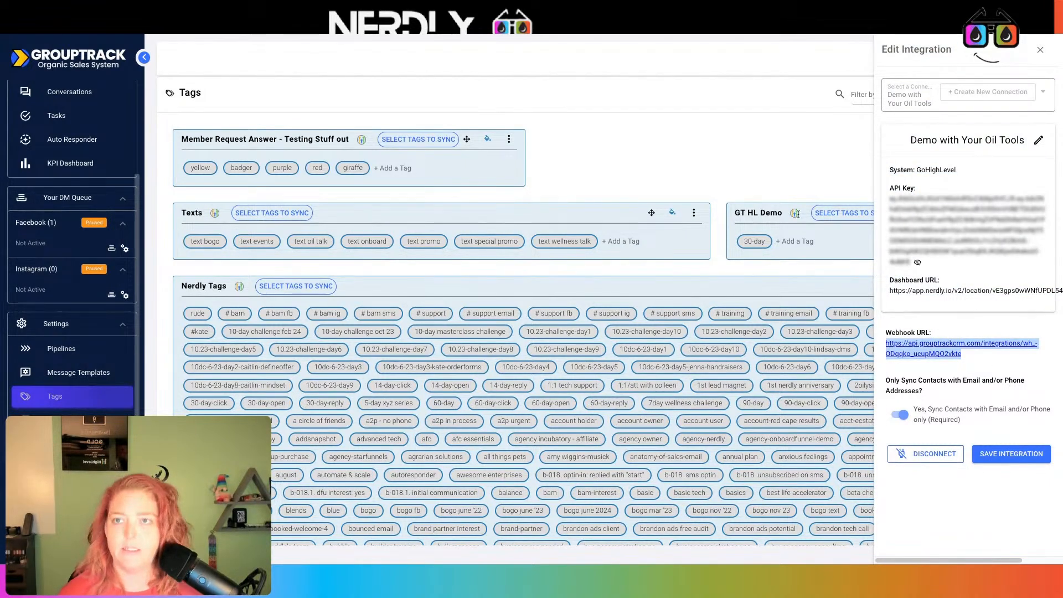
{"action": "left_click", "coordinate": [268, 33]}
{"action": "left_click", "coordinate": [35, 170]}
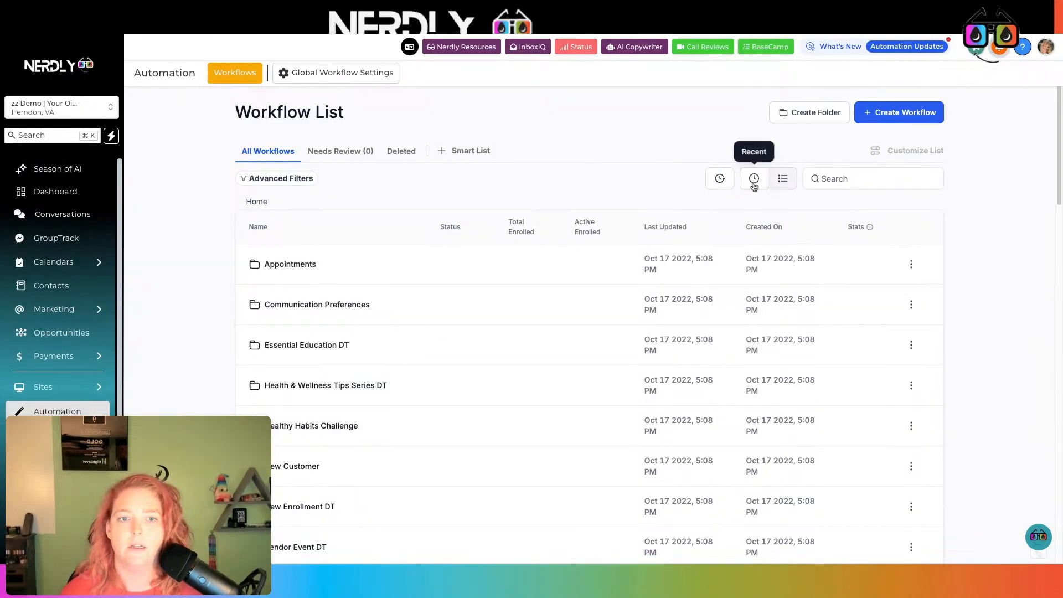
- Add a Webhook step after Text Tags in Grouptrack Tag Webhook, pasting the GroupTrack URL
{"action": "left_click", "coordinate": [754, 182]}
{"action": "left_click", "coordinate": [312, 268]}
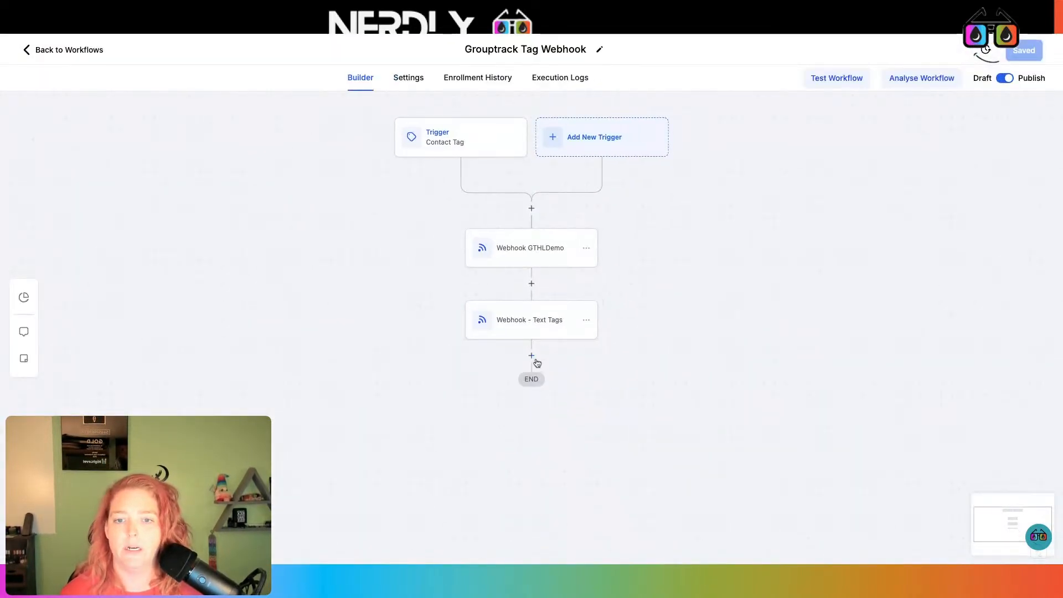
{"action": "left_click", "coordinate": [532, 356]}
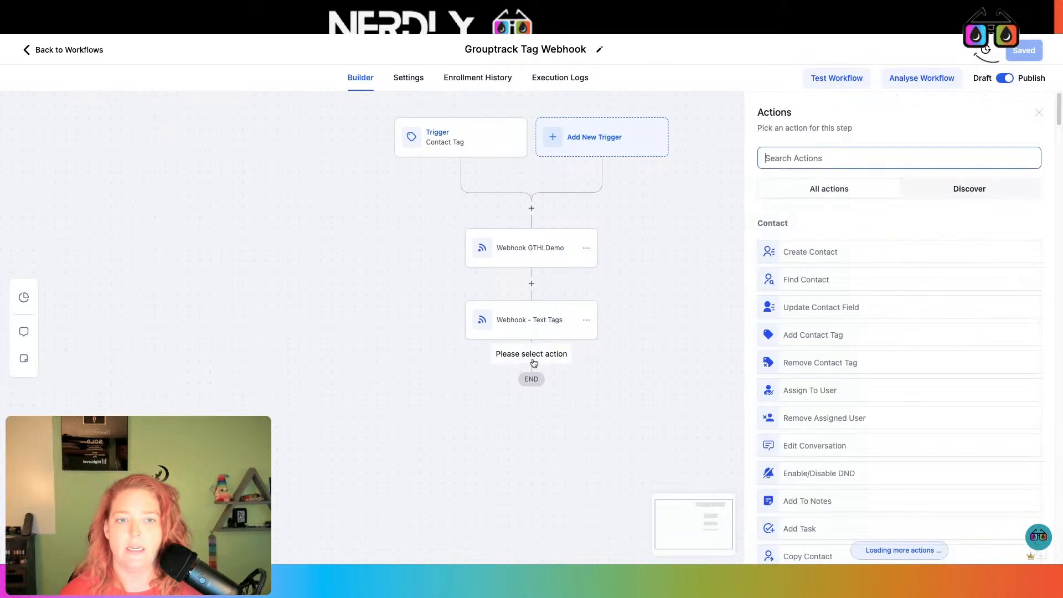
{"action": "type", "text": "web"}
{"action": "left_click", "coordinate": [878, 244]}
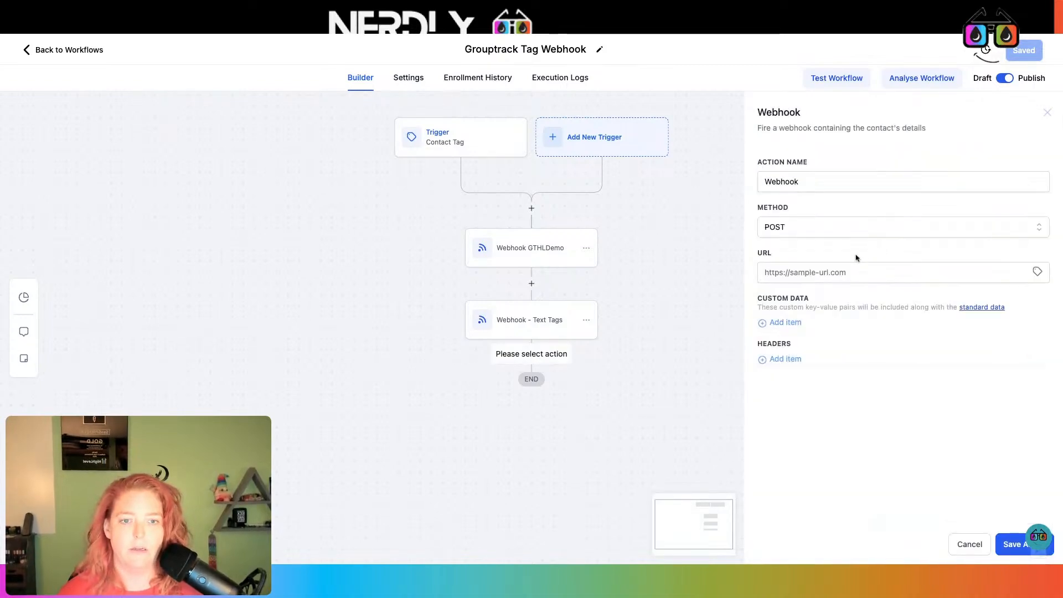
{"action": "left_click", "coordinate": [833, 268]}
{"action": "key", "text": "ctrl+v"}
- Name the step 'Member request' and save the action and the workflow
{"action": "left_click", "coordinate": [845, 184]}
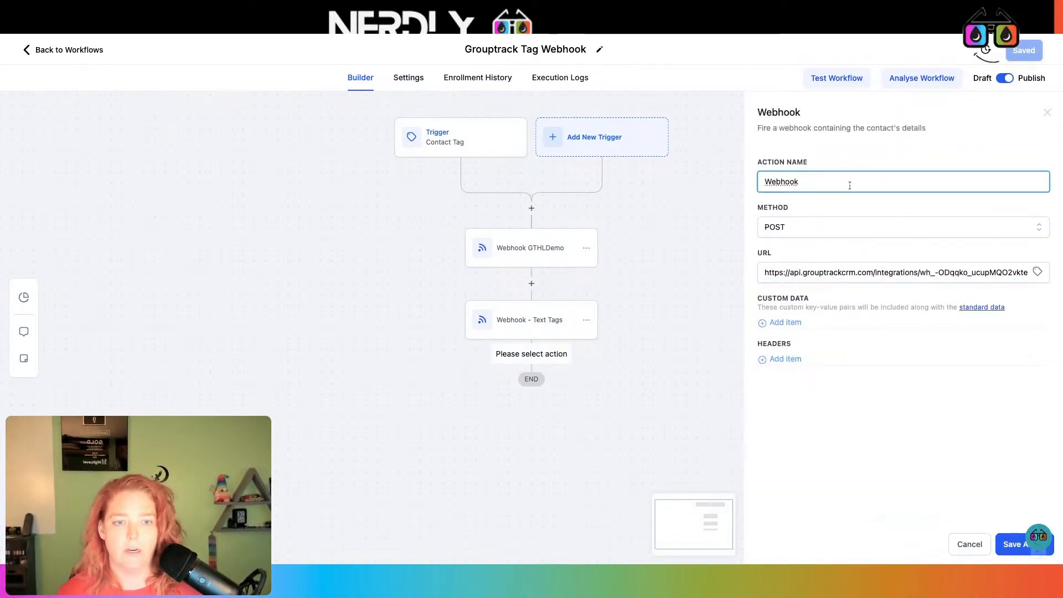
{"action": "type", "text": "Member req"}
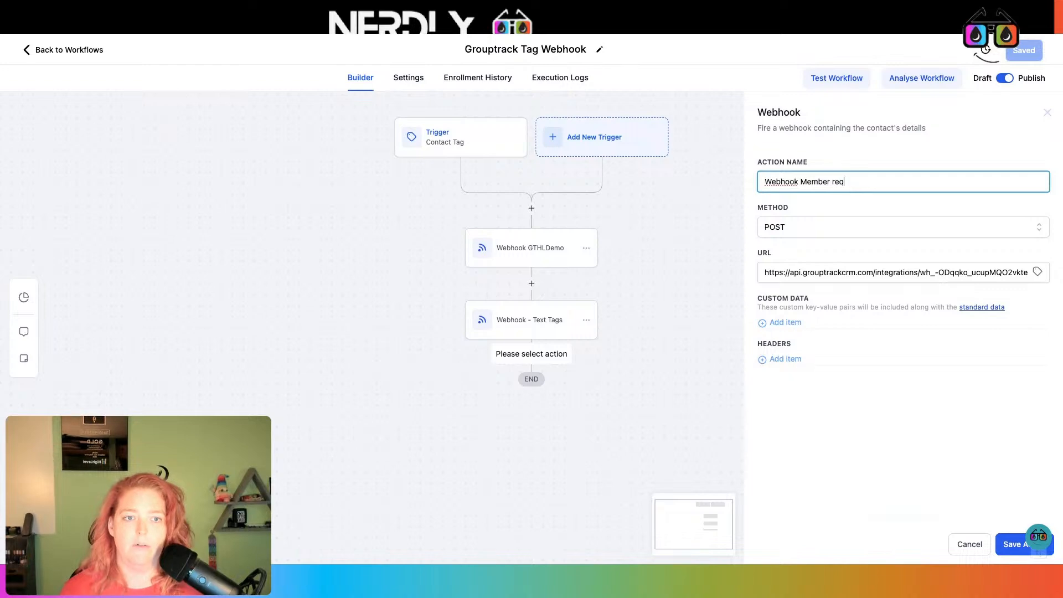
{"action": "type", "text": "uest"}
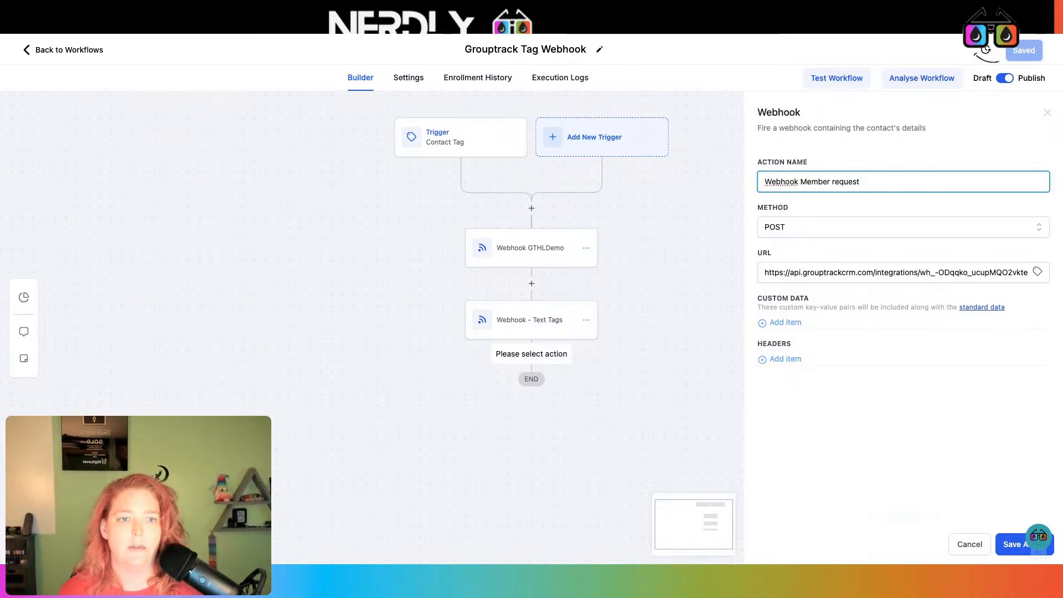
{"action": "left_click", "coordinate": [1012, 544]}
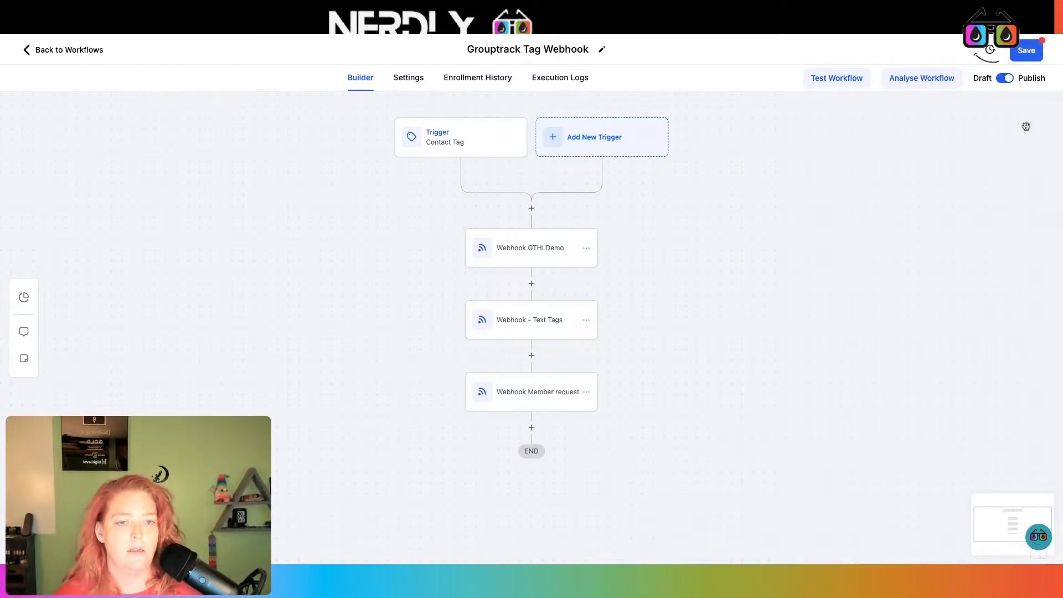
{"action": "left_click", "coordinate": [1025, 51]}
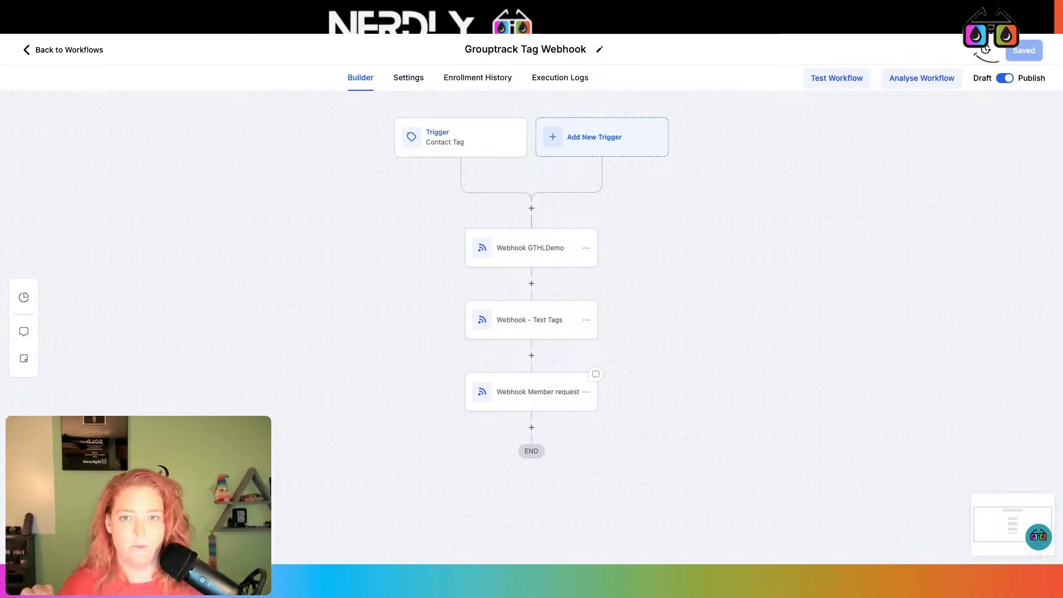
{"action": "left_click", "coordinate": [467, 29]}
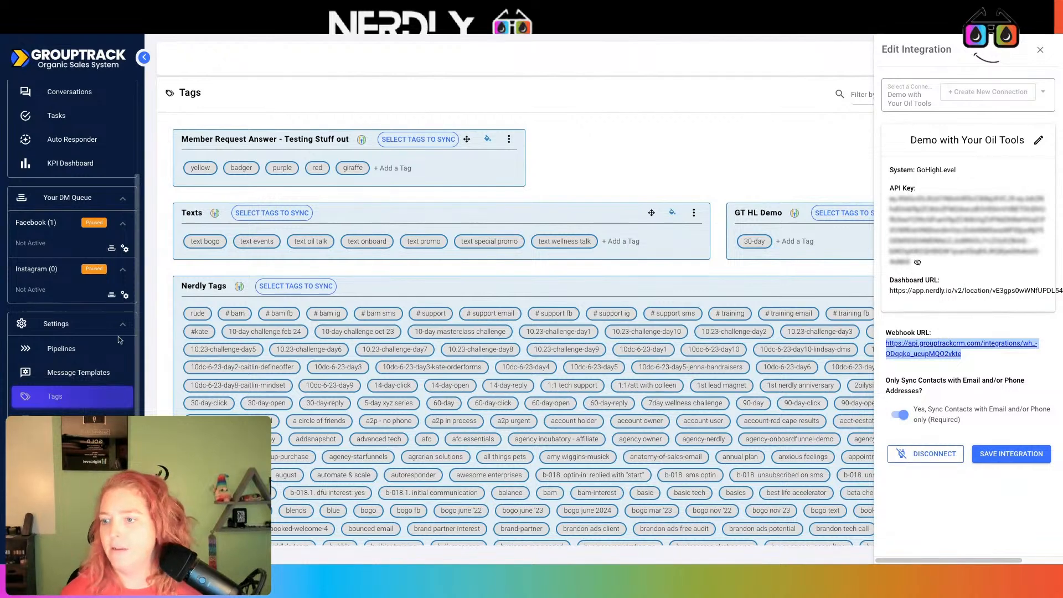
- Save the Member Request Answer category's GoHighLevel integration from the Tags settings
{"action": "left_click", "coordinate": [91, 349]}
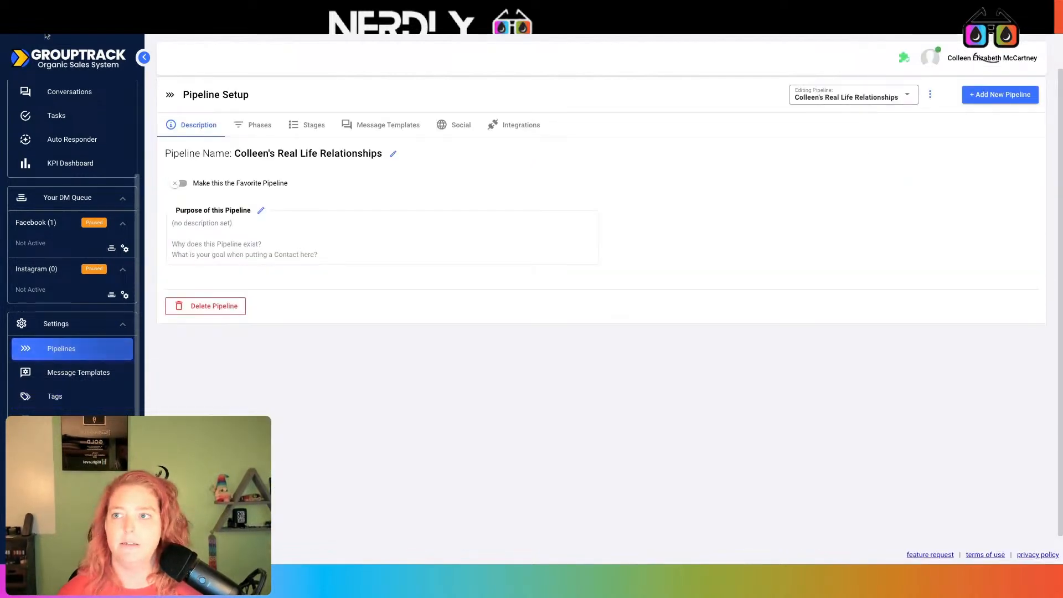
{"action": "key", "text": "super+t"}
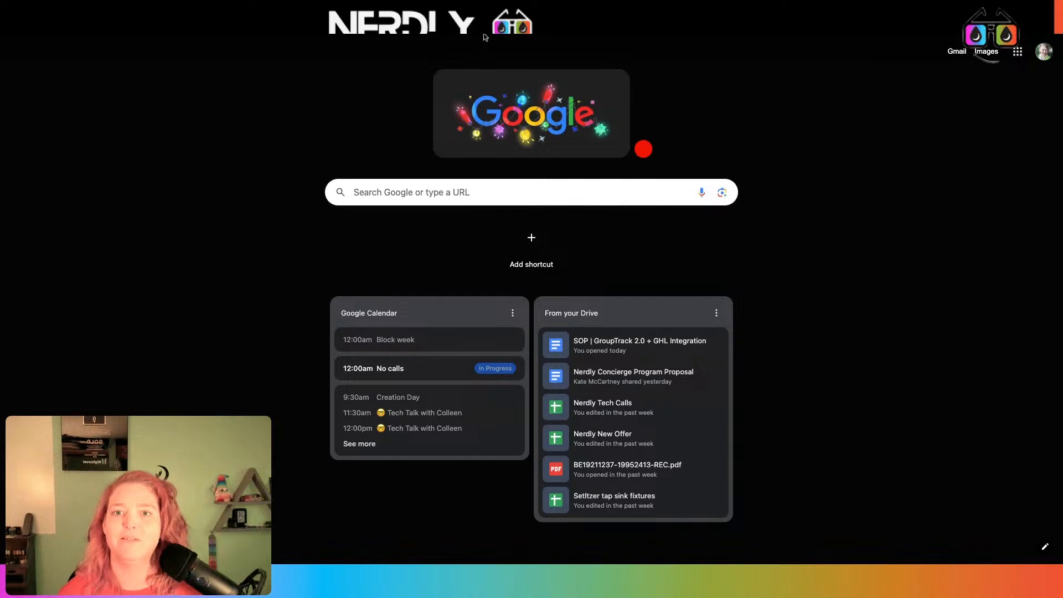
{"action": "left_click", "coordinate": [483, 34]}
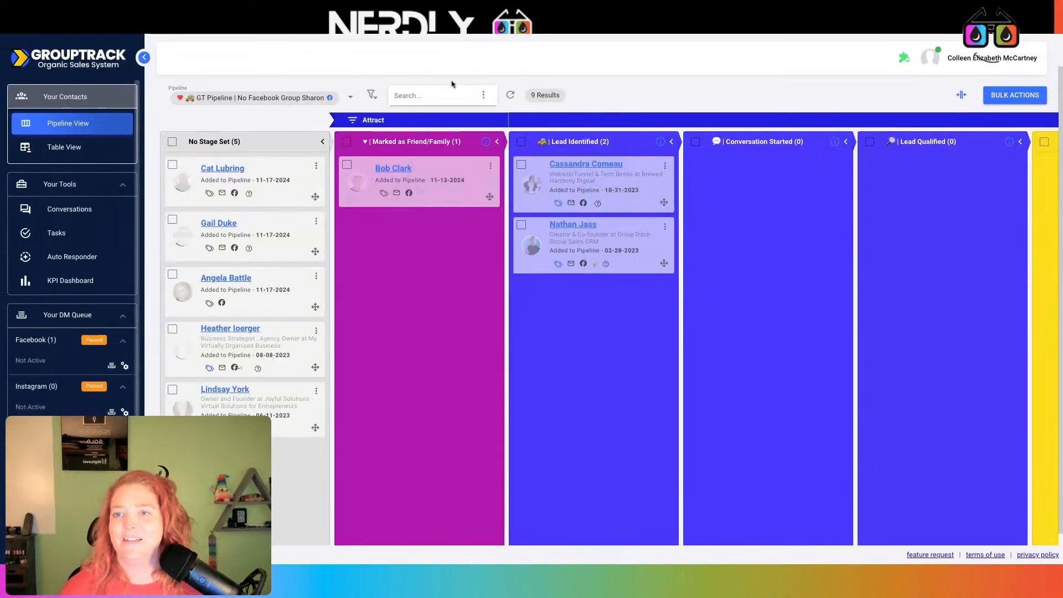
{"action": "scroll", "coordinate": [77, 403], "scroll_direction": "down", "scroll_amount": 1}
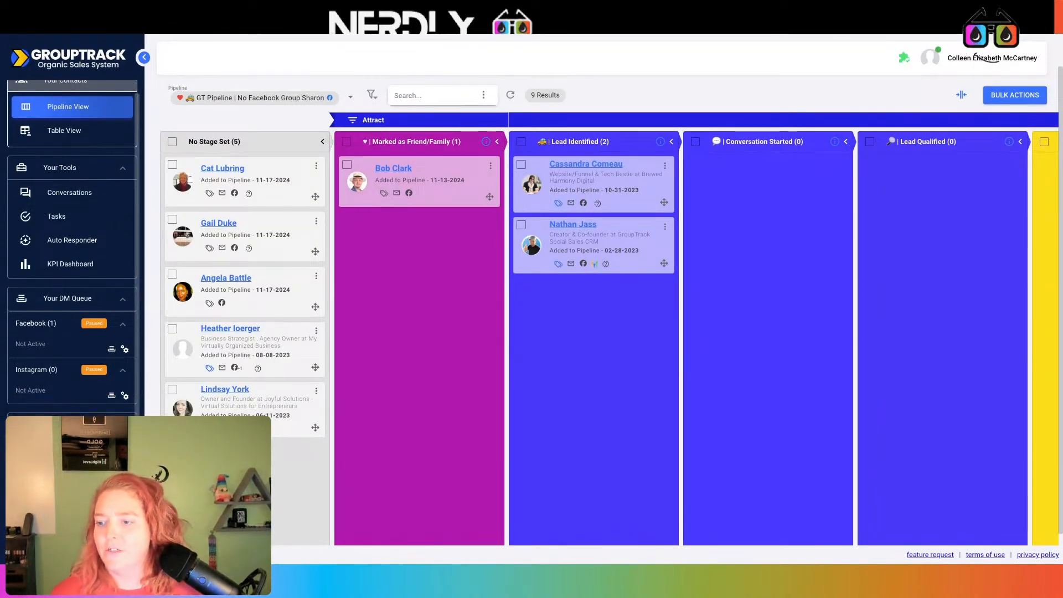
{"action": "scroll", "coordinate": [77, 299], "scroll_direction": "up", "scroll_amount": 1}
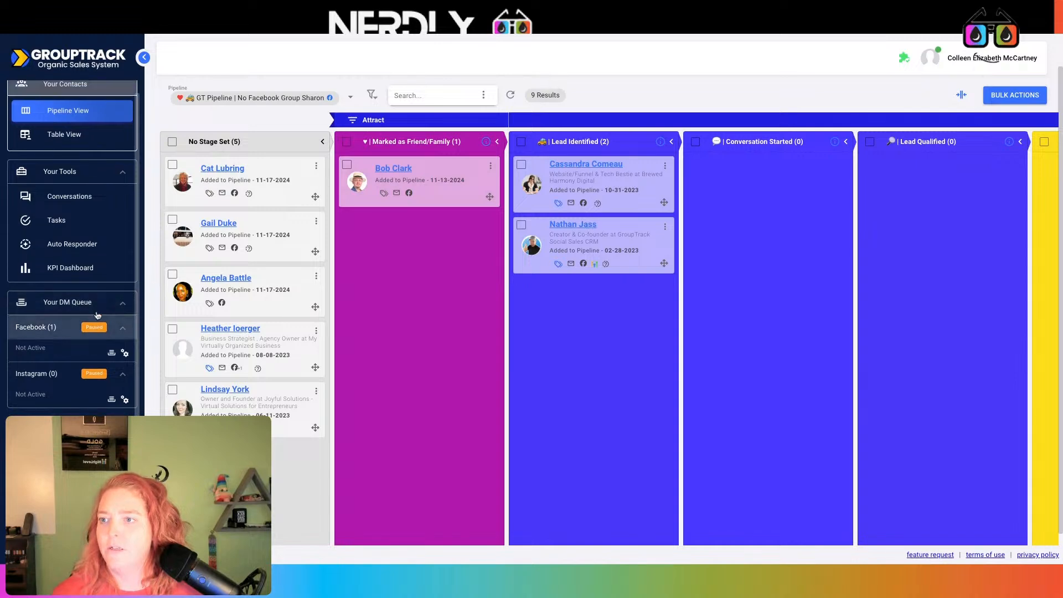
{"action": "scroll", "coordinate": [83, 249], "scroll_direction": "down", "scroll_amount": 3}
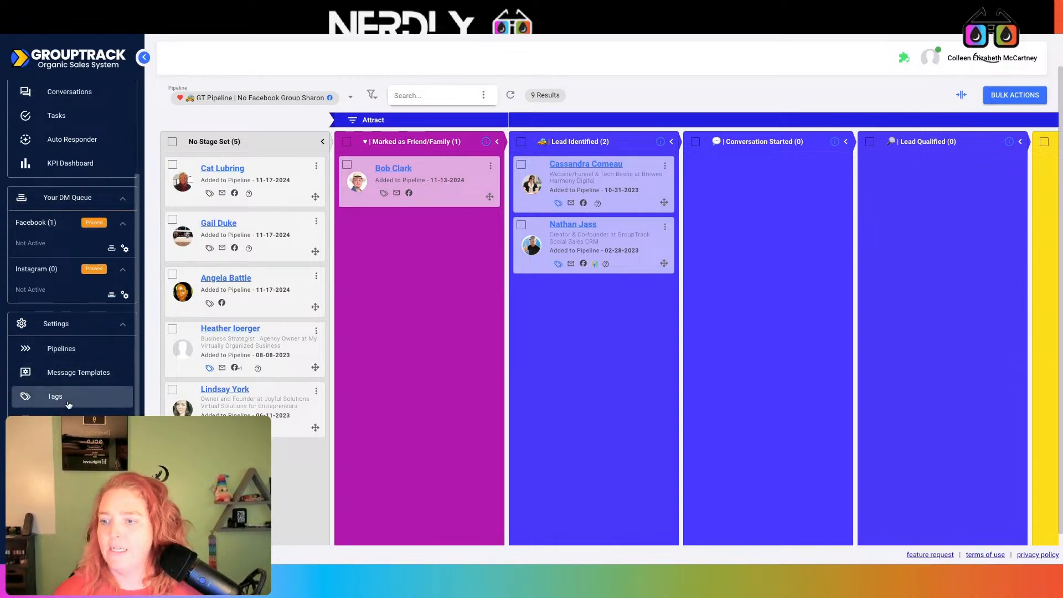
{"action": "left_click", "coordinate": [64, 406]}
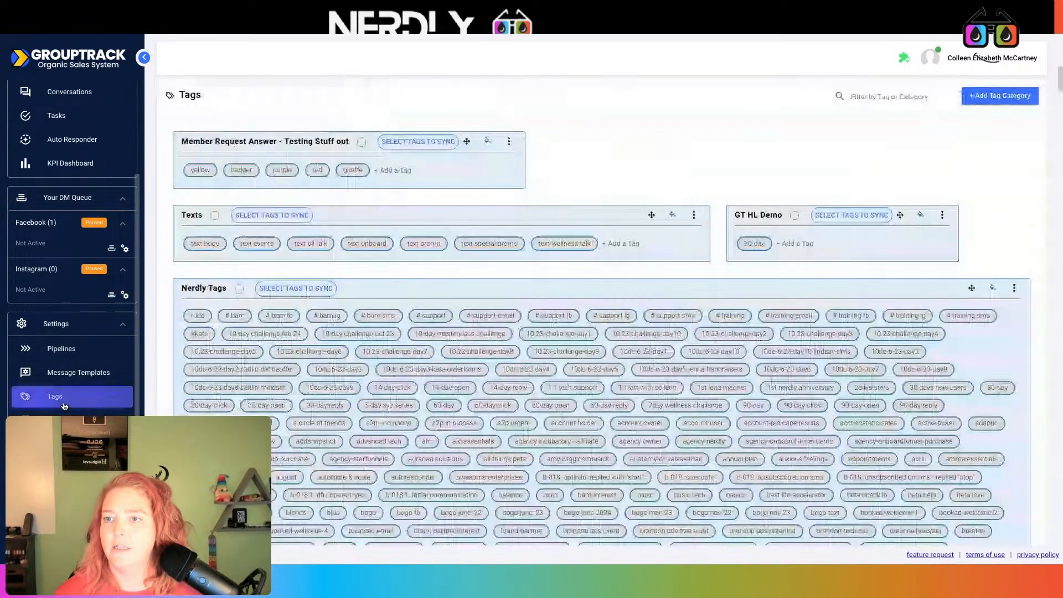
{"action": "left_click", "coordinate": [509, 143]}
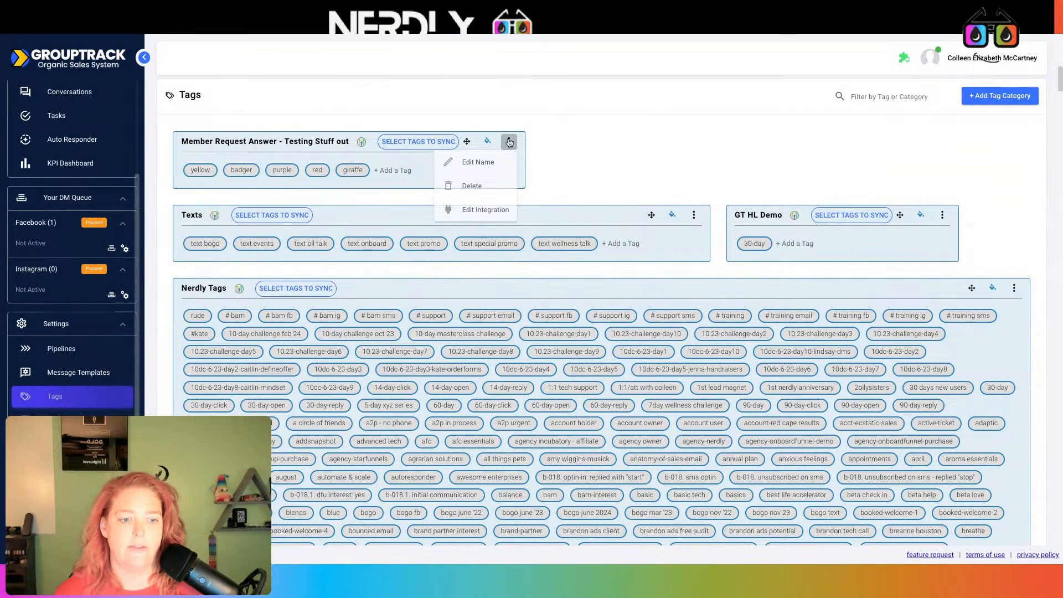
{"action": "left_click", "coordinate": [1008, 454]}
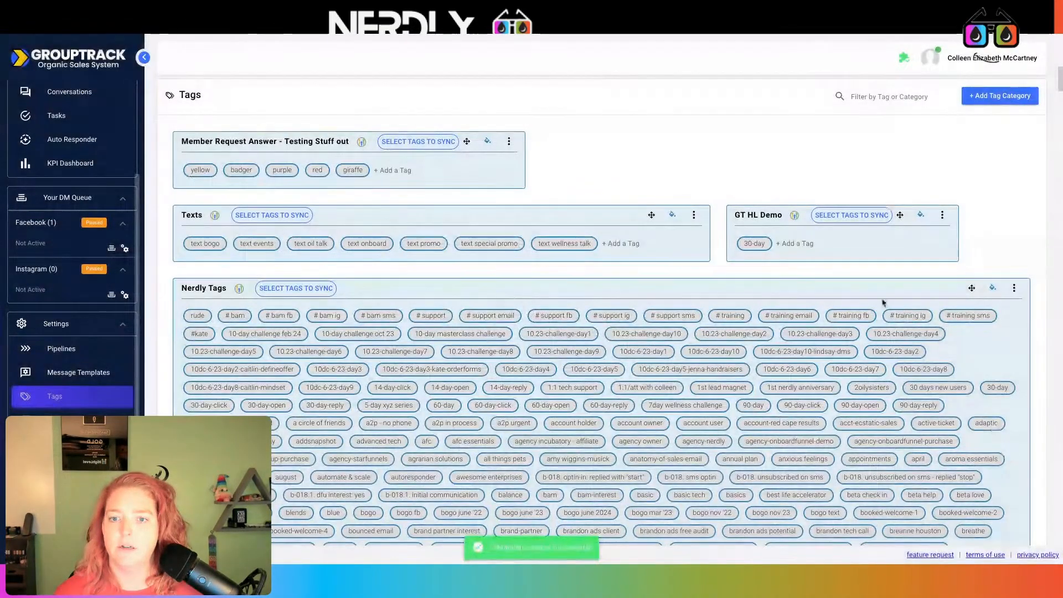
{"action": "left_click", "coordinate": [44, 349]}
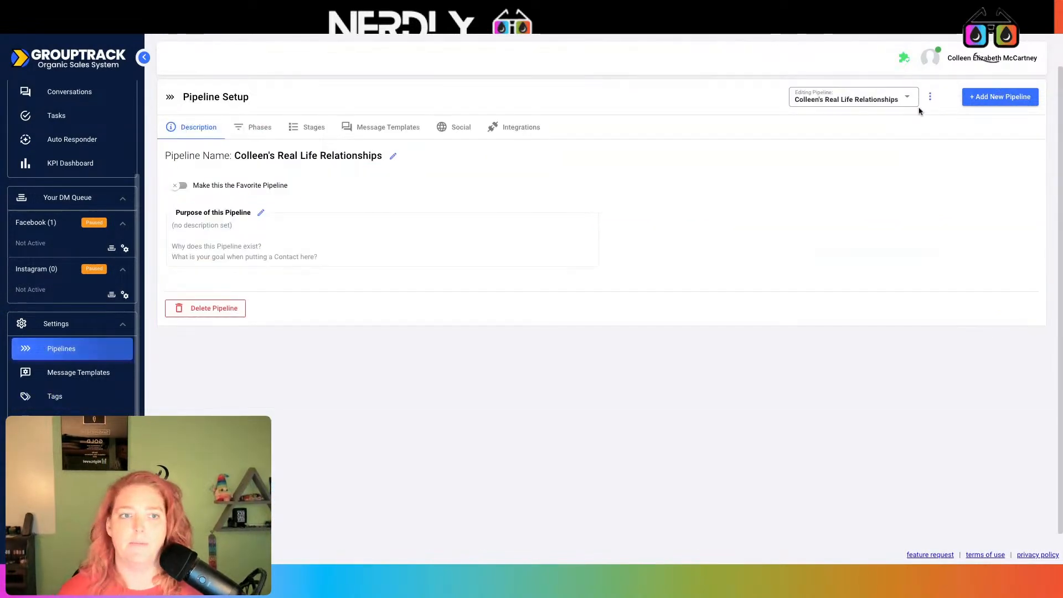
- Pick the 12/11/24 DEMO GT Pipeline | With Facebook Group and review its templates and social settings
{"action": "left_click", "coordinate": [911, 104]}
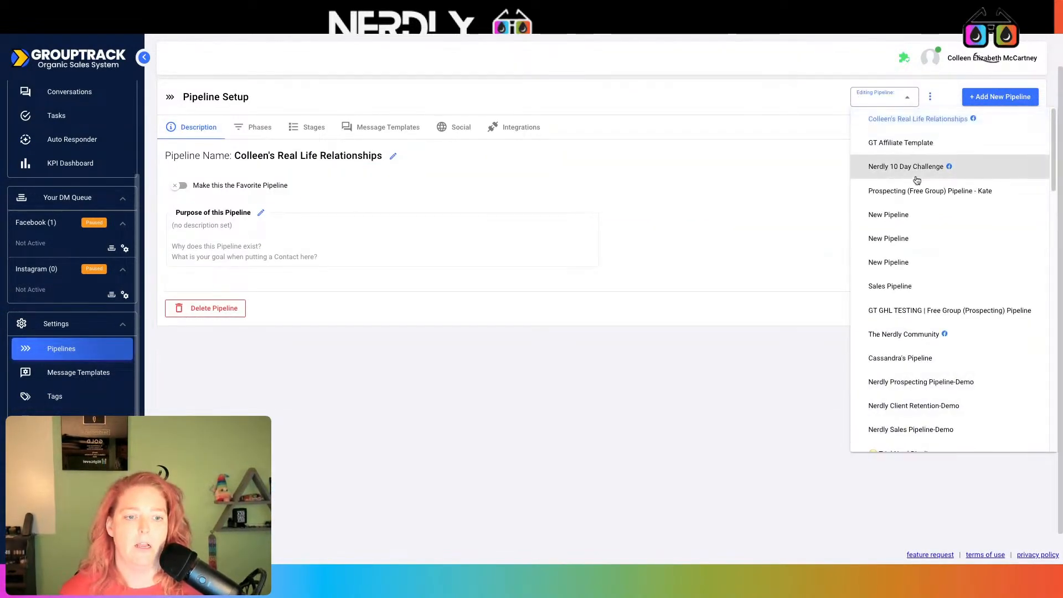
{"action": "scroll", "coordinate": [921, 238], "scroll_direction": "down", "scroll_amount": 8}
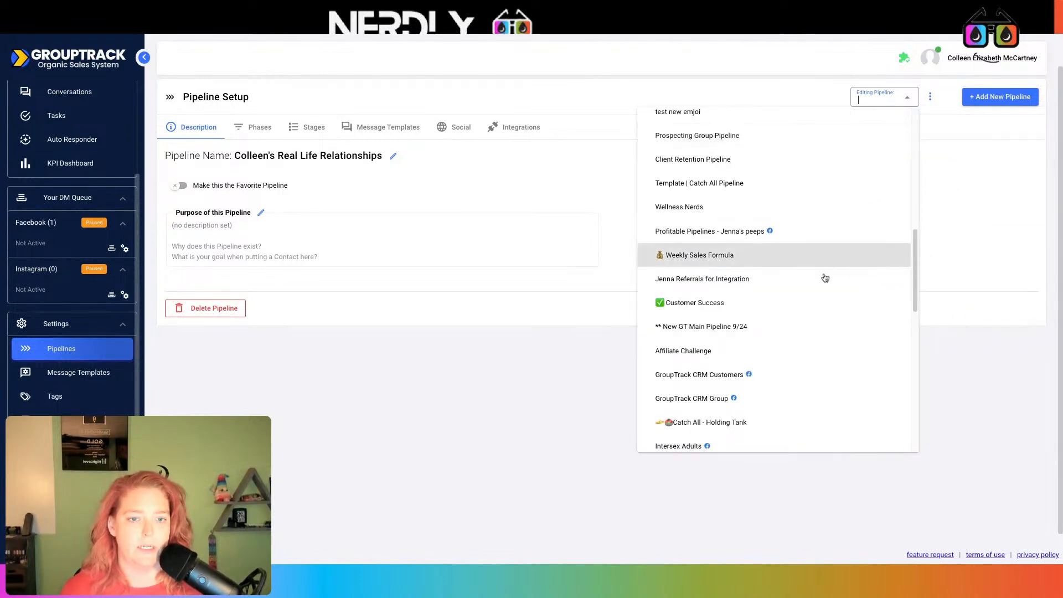
{"action": "scroll", "coordinate": [784, 339], "scroll_direction": "down", "scroll_amount": 2}
{"action": "scroll", "coordinate": [784, 345], "scroll_direction": "down", "scroll_amount": 7}
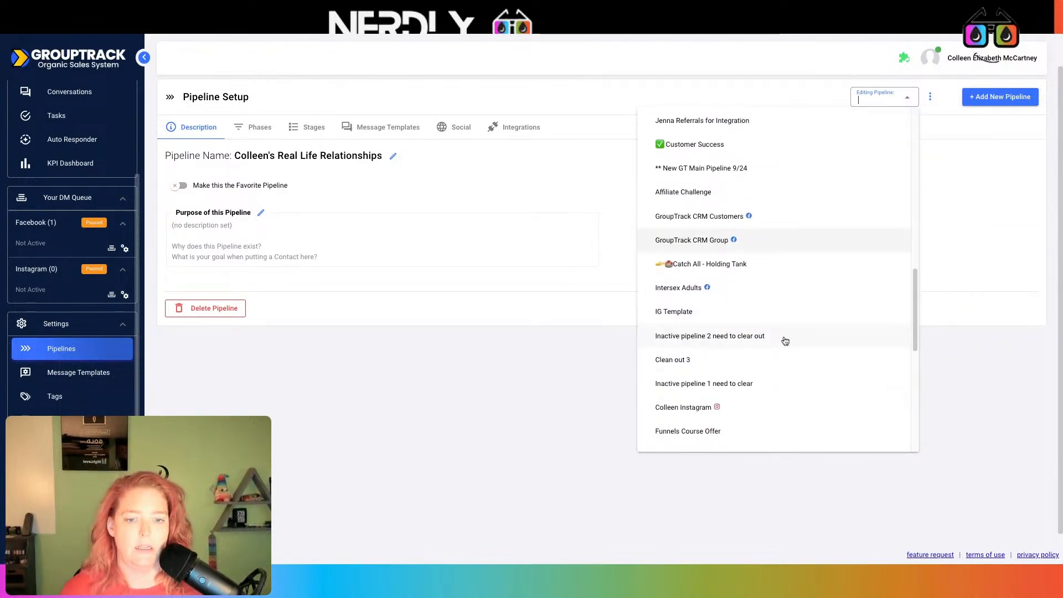
{"action": "scroll", "coordinate": [786, 343], "scroll_direction": "down", "scroll_amount": 3}
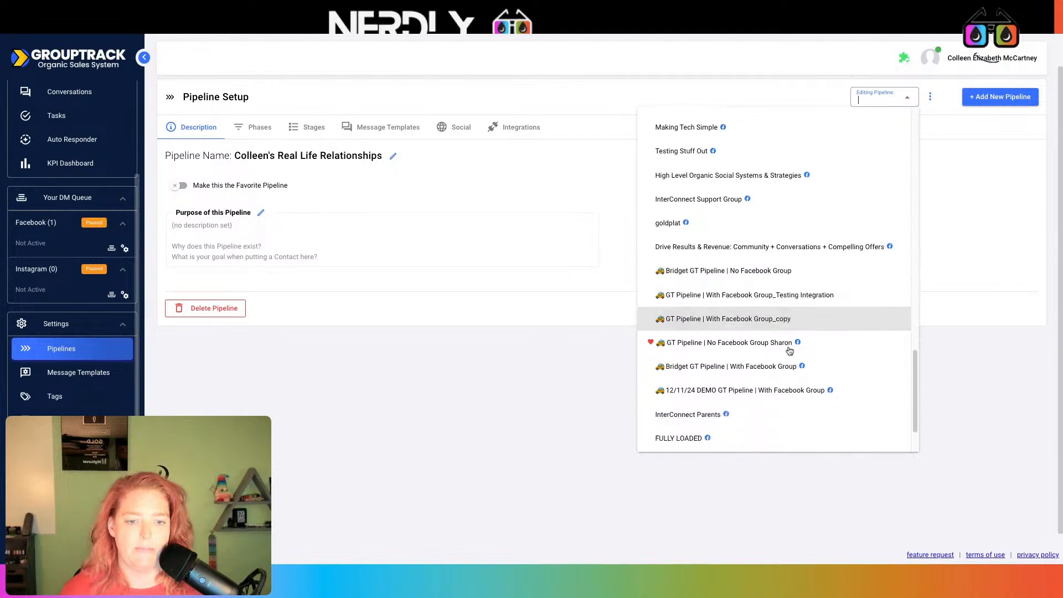
{"action": "left_click", "coordinate": [795, 372]}
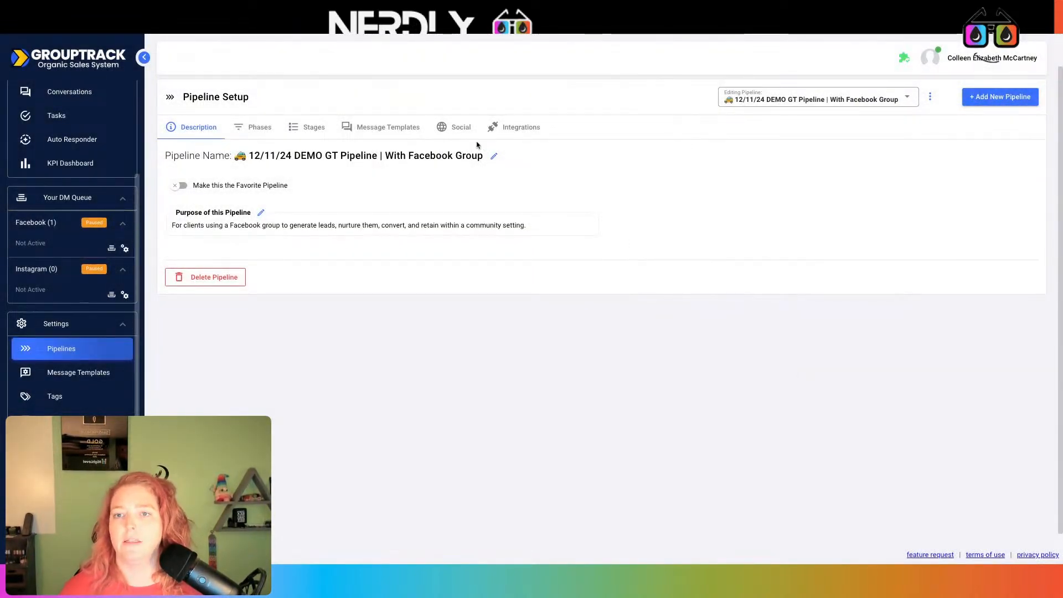
{"action": "left_click", "coordinate": [396, 128]}
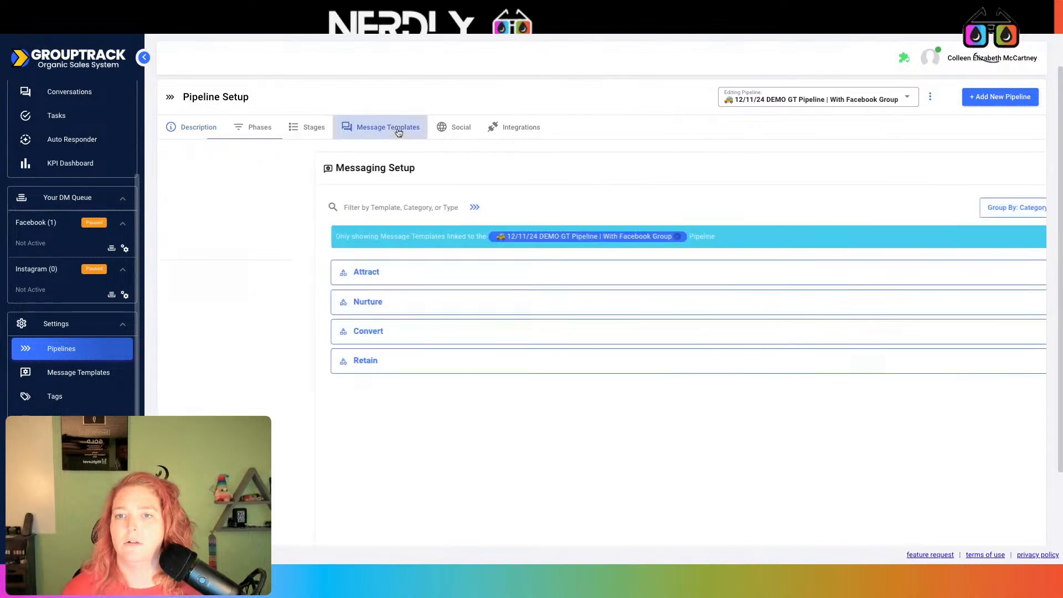
{"action": "left_click", "coordinate": [467, 132]}
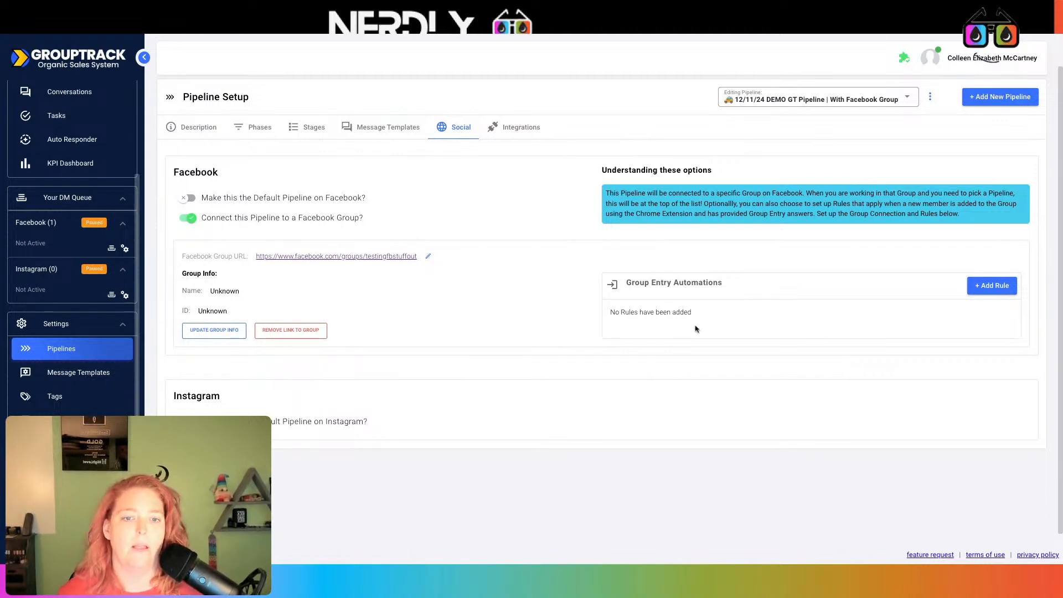
- Make Lead Identified the initial stage instead of Marked as Friend/Family
{"action": "left_click", "coordinate": [310, 126]}
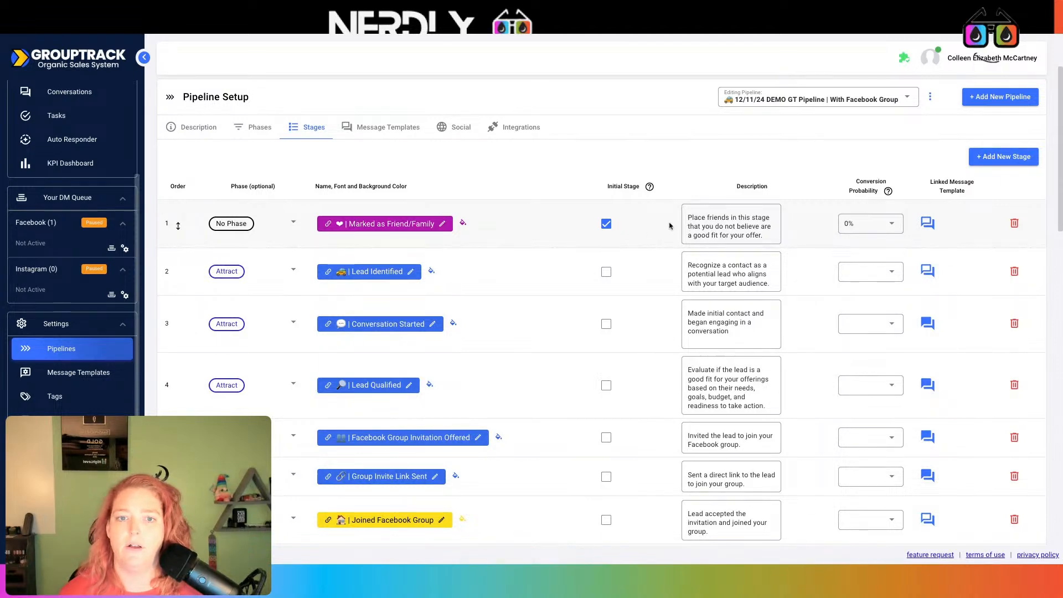
{"action": "mouse_move", "coordinate": [650, 187]}
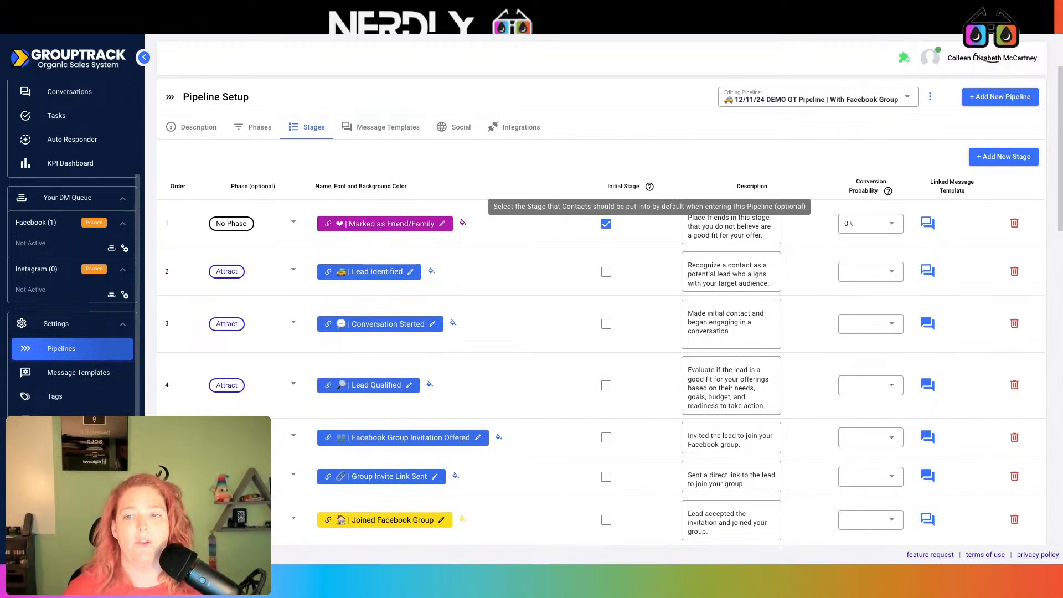
{"action": "left_click", "coordinate": [606, 224]}
{"action": "left_click", "coordinate": [608, 271]}
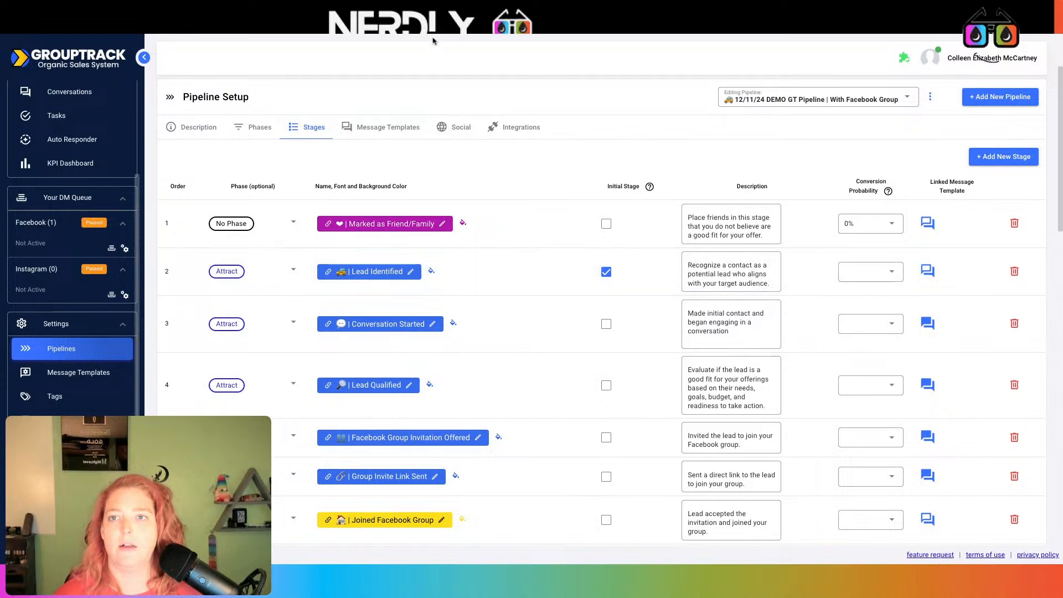
{"action": "left_click", "coordinate": [448, 128]}
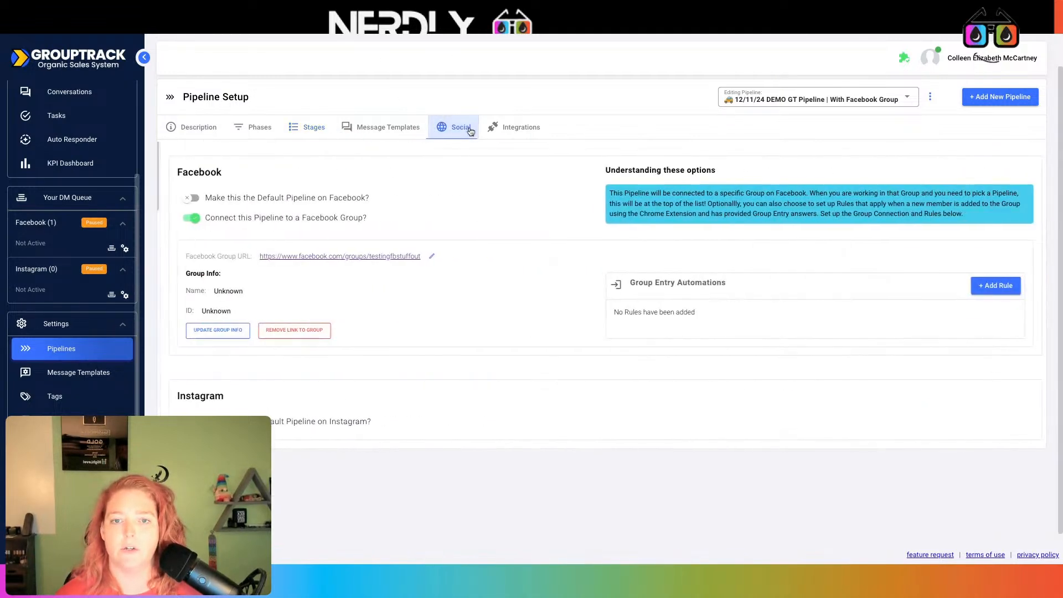
{"action": "left_click", "coordinate": [992, 285]}
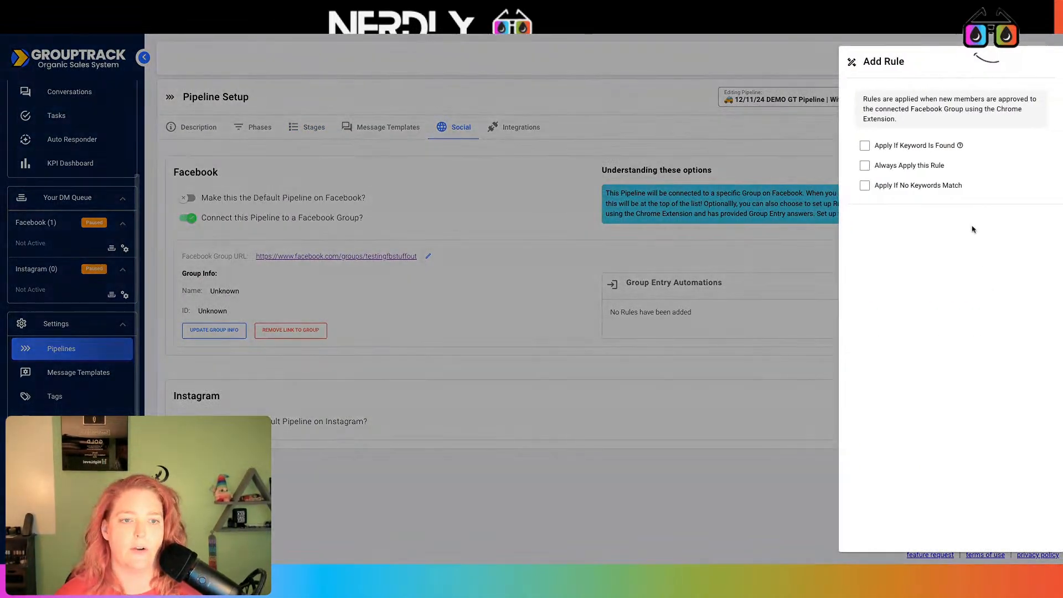
{"action": "left_click", "coordinate": [886, 167]}
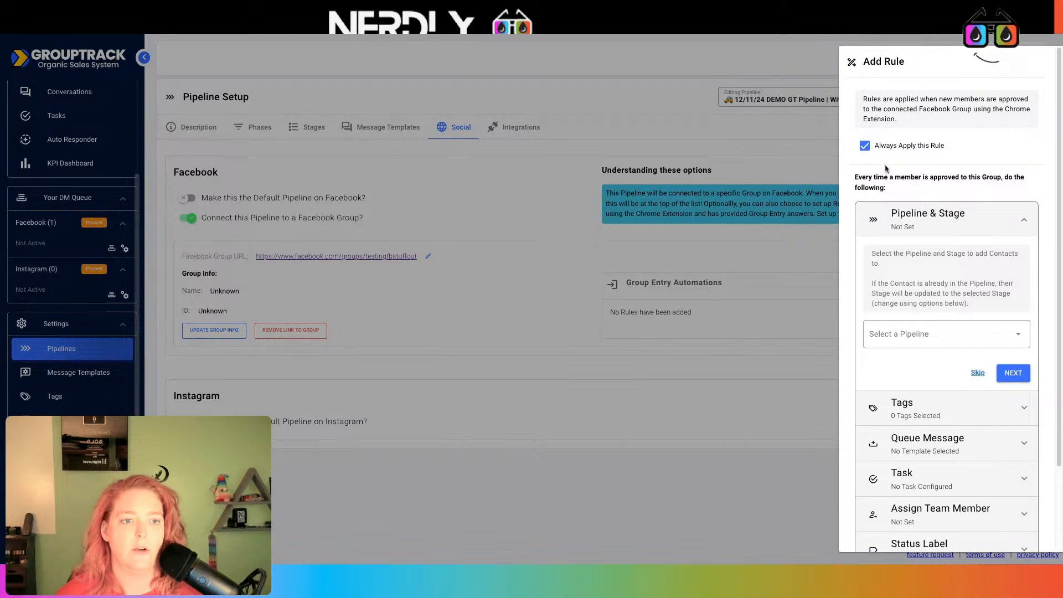
{"action": "left_click", "coordinate": [921, 336]}
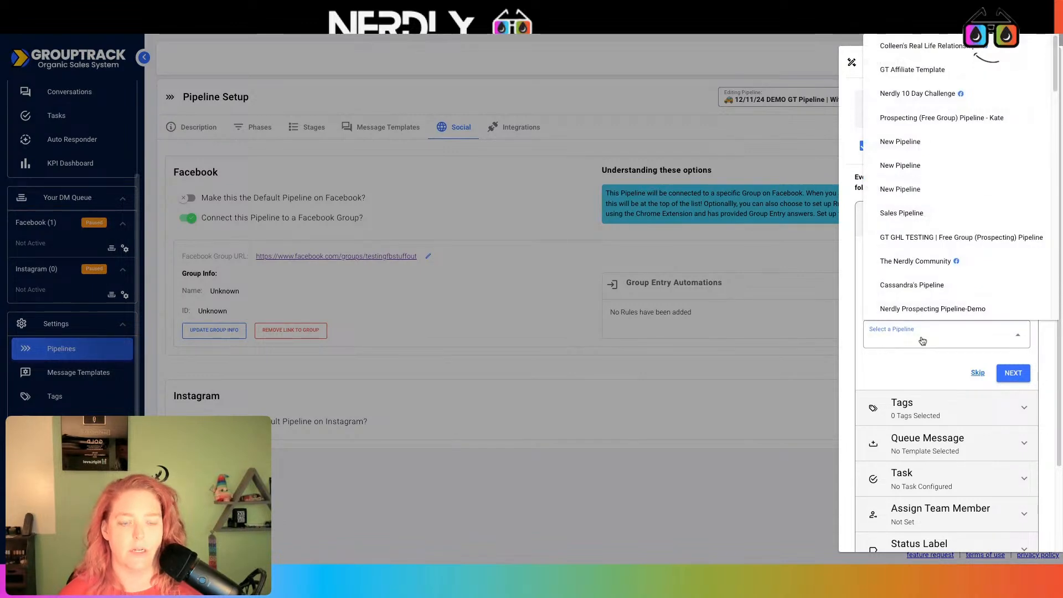
{"action": "scroll", "coordinate": [951, 281], "scroll_direction": "down", "scroll_amount": 10}
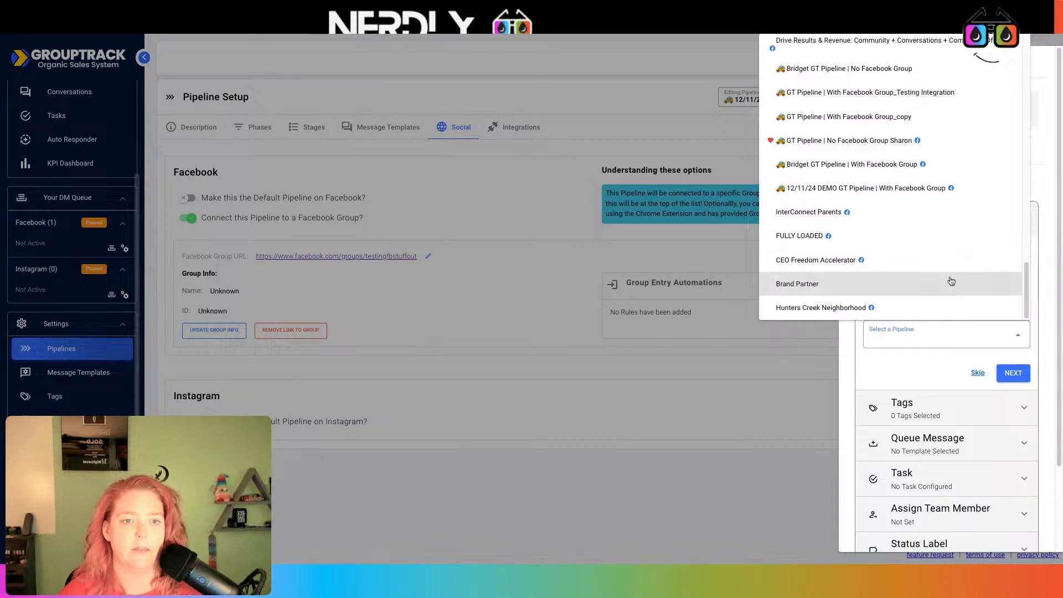
{"action": "left_click", "coordinate": [922, 188]}
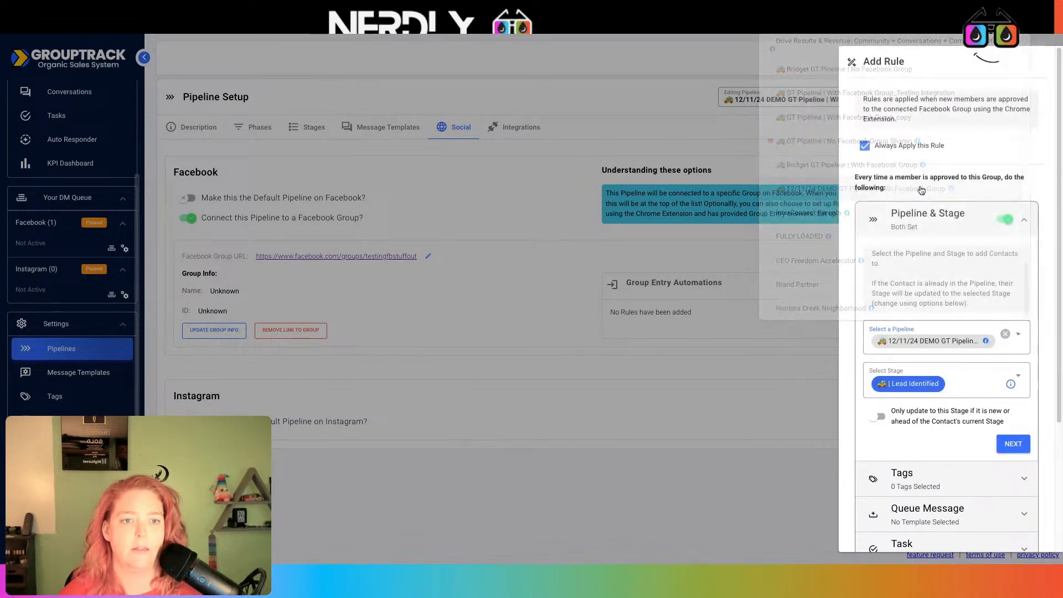
{"action": "left_click", "coordinate": [926, 387]}
{"action": "left_click", "coordinate": [926, 386]}
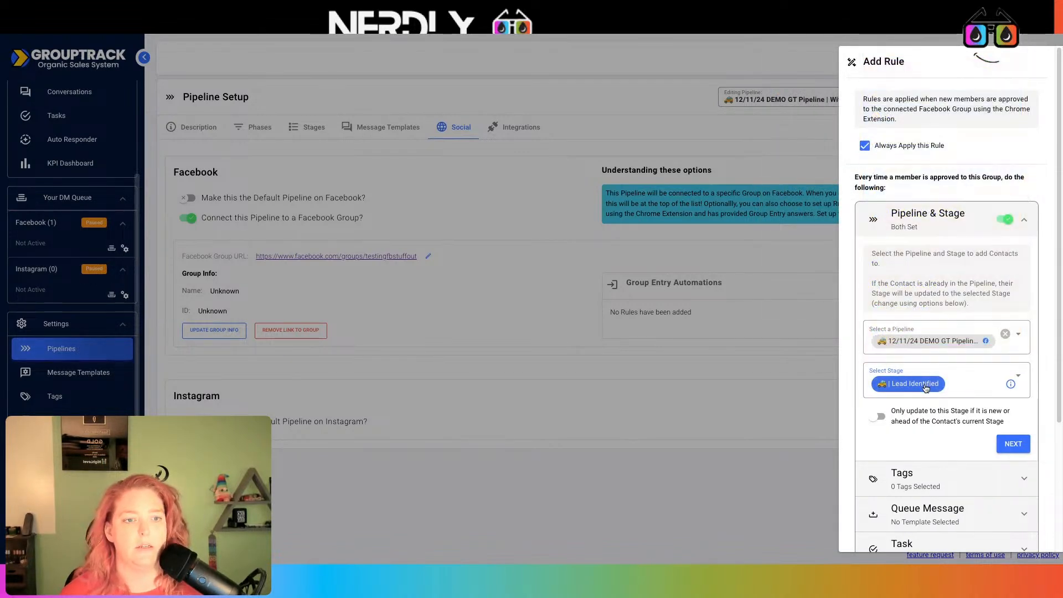
{"action": "left_click", "coordinate": [925, 387]}
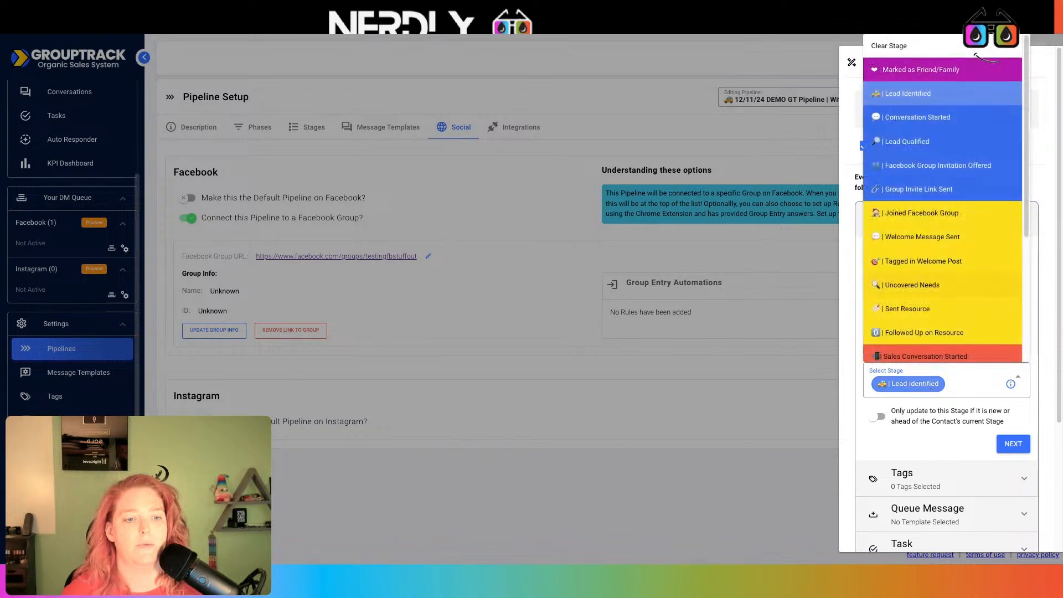
{"action": "scroll", "coordinate": [945, 204], "scroll_direction": "down", "scroll_amount": 2}
{"action": "left_click", "coordinate": [930, 144]}
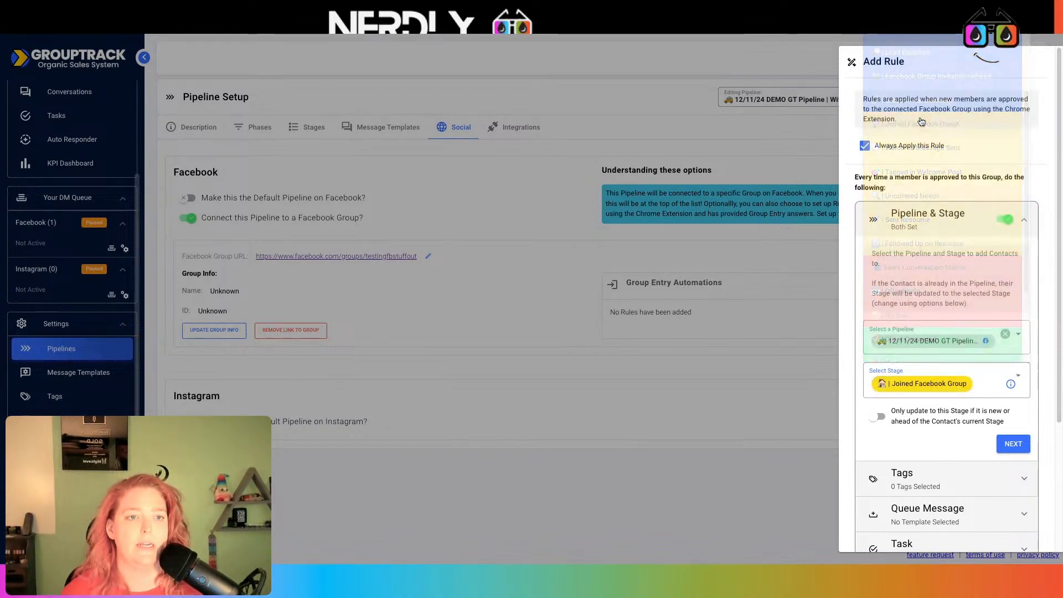
{"action": "scroll", "coordinate": [978, 367], "scroll_direction": "down", "scroll_amount": 2}
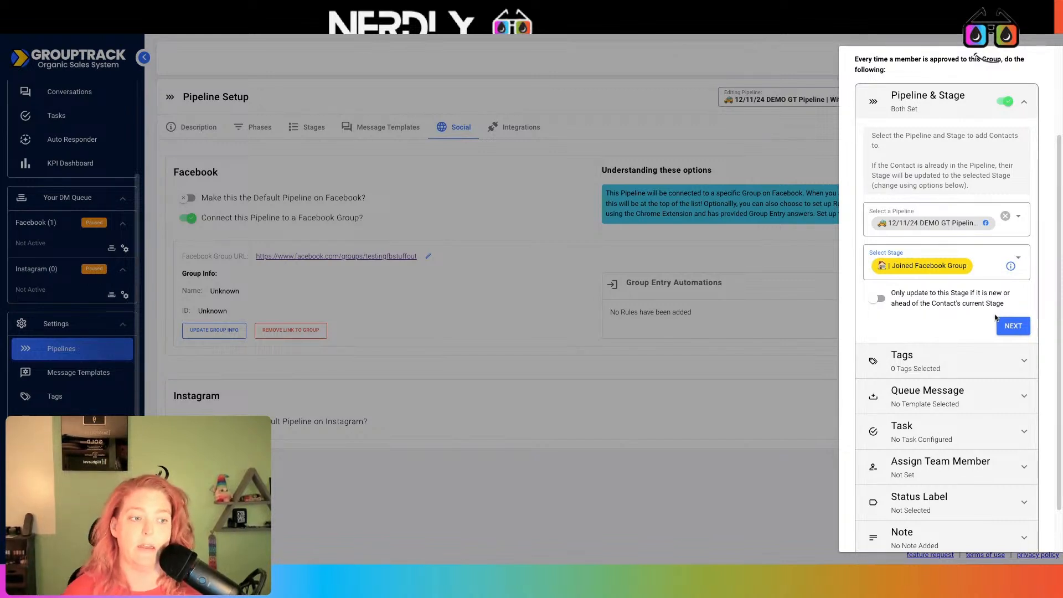
{"action": "left_click", "coordinate": [1008, 326]}
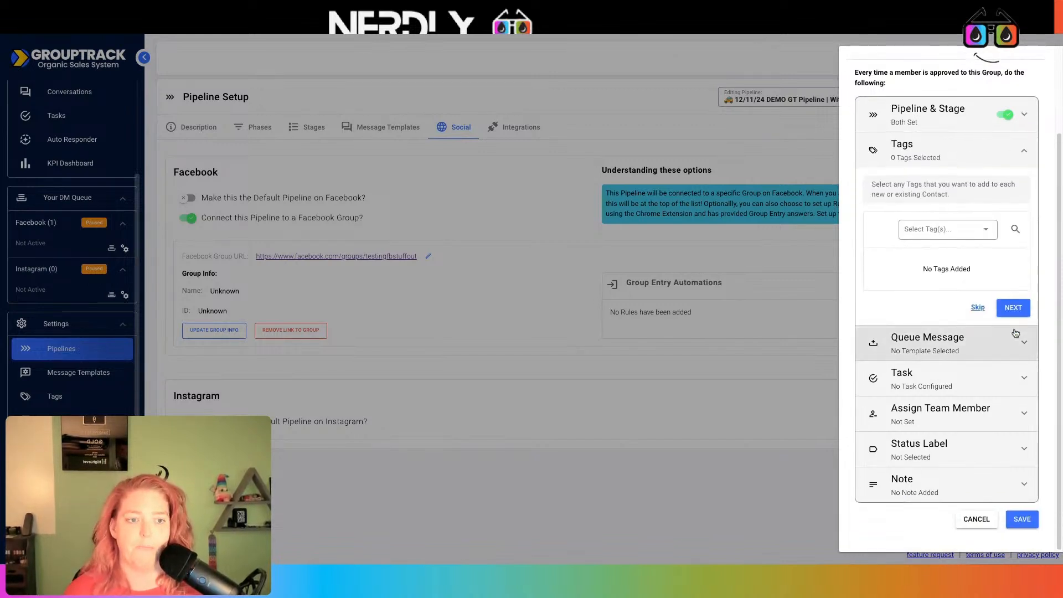
{"action": "left_click", "coordinate": [978, 228]}
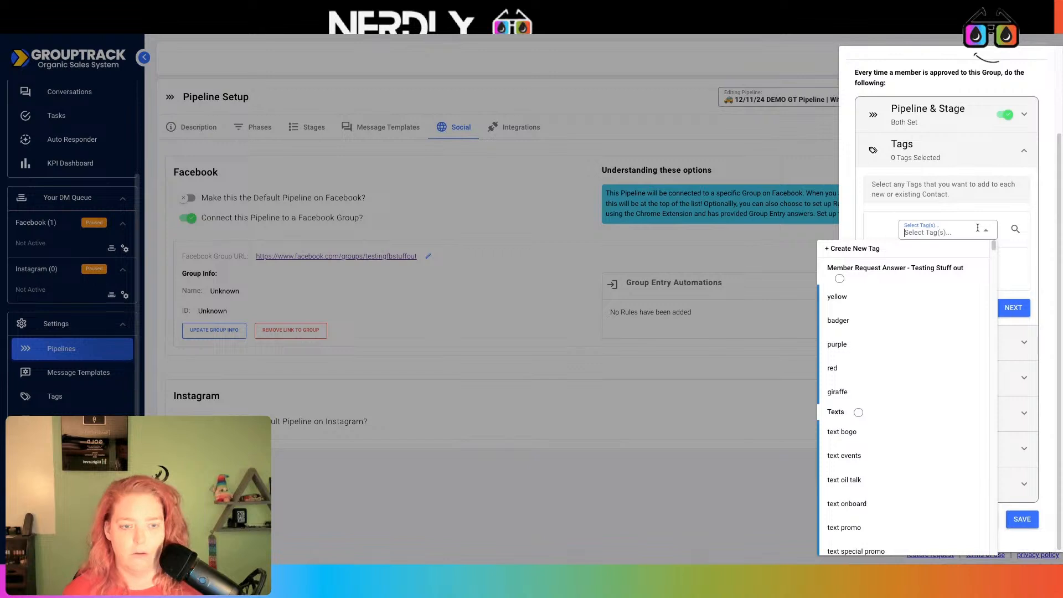
{"action": "type", "text": "lead"}
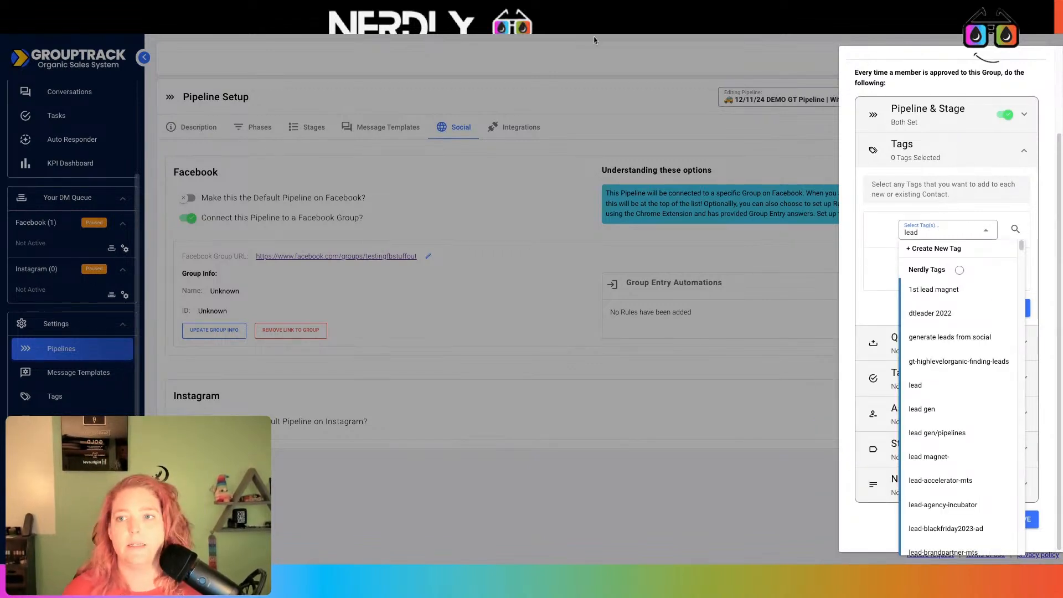
{"action": "left_click", "coordinate": [1036, 57]}
{"action": "left_click", "coordinate": [192, 279]}
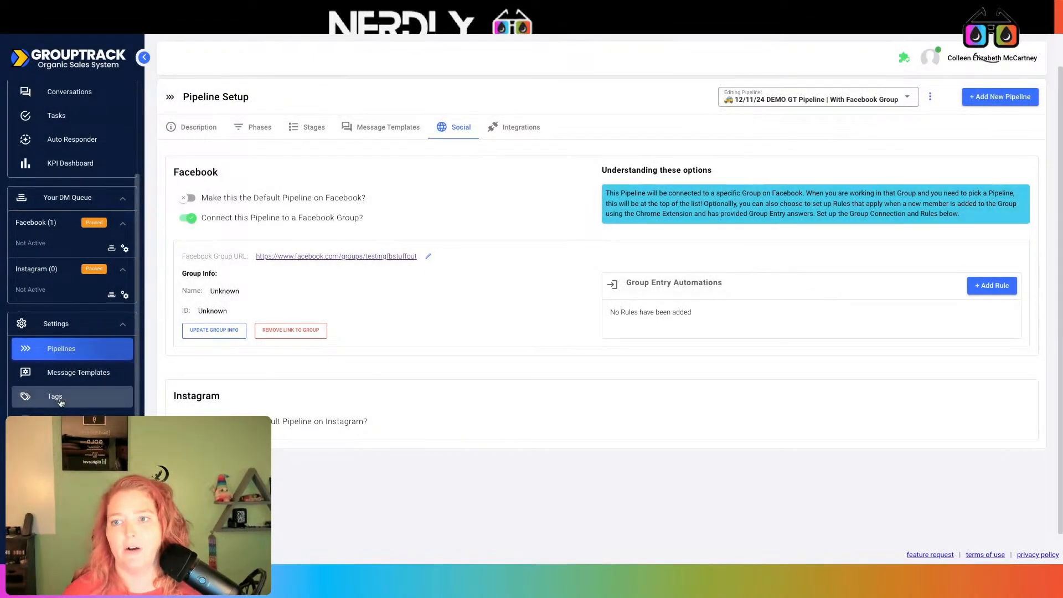
- Add lead-fbgrouptestingstuffout-joined to the Member Request Answer category's synced tags and update them
{"action": "left_click", "coordinate": [56, 397]}
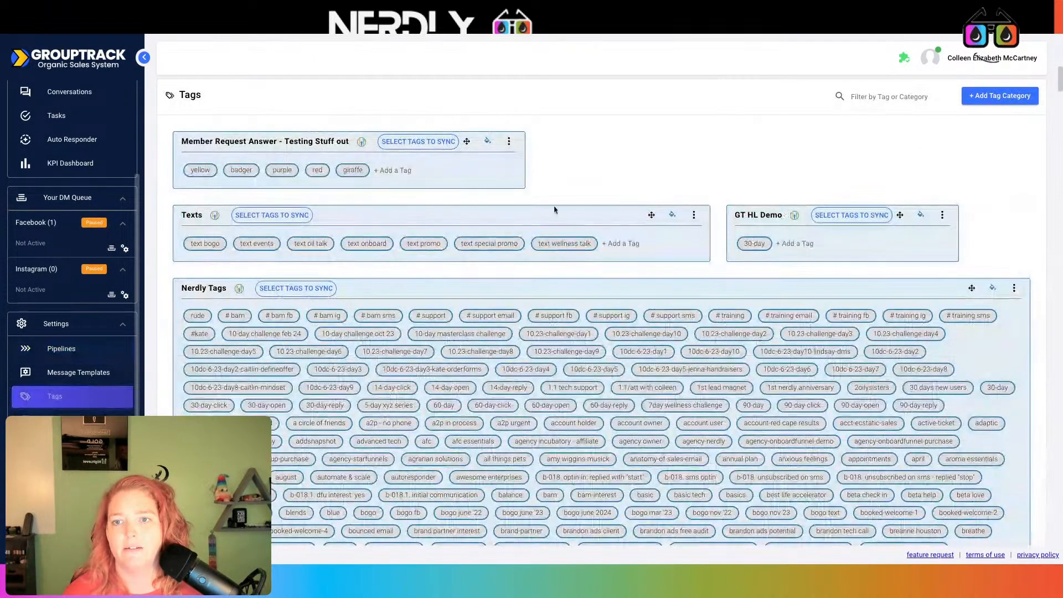
{"action": "left_click", "coordinate": [509, 142]}
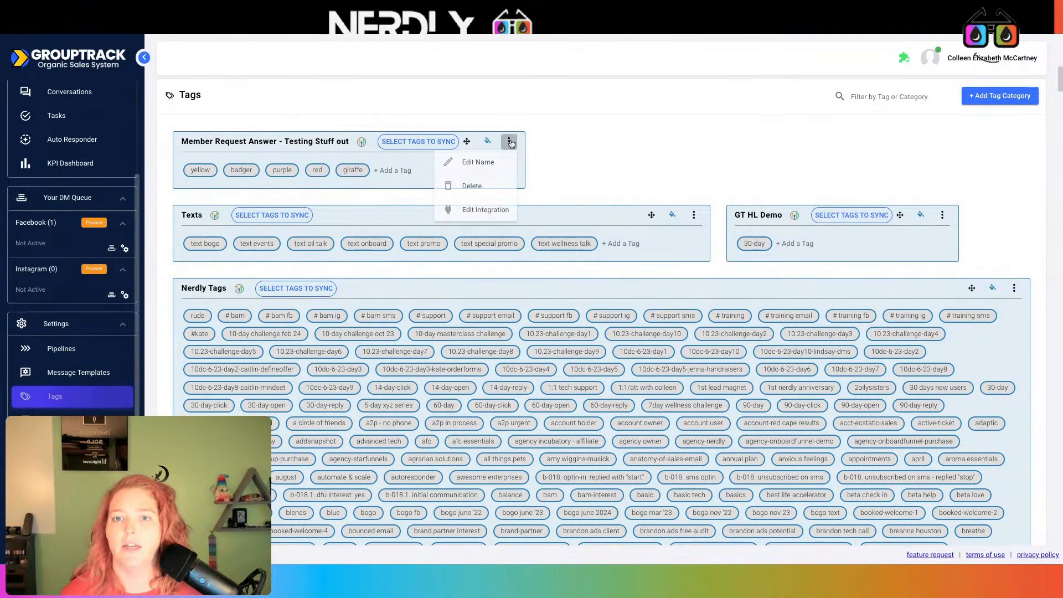
{"action": "left_click", "coordinate": [418, 142]}
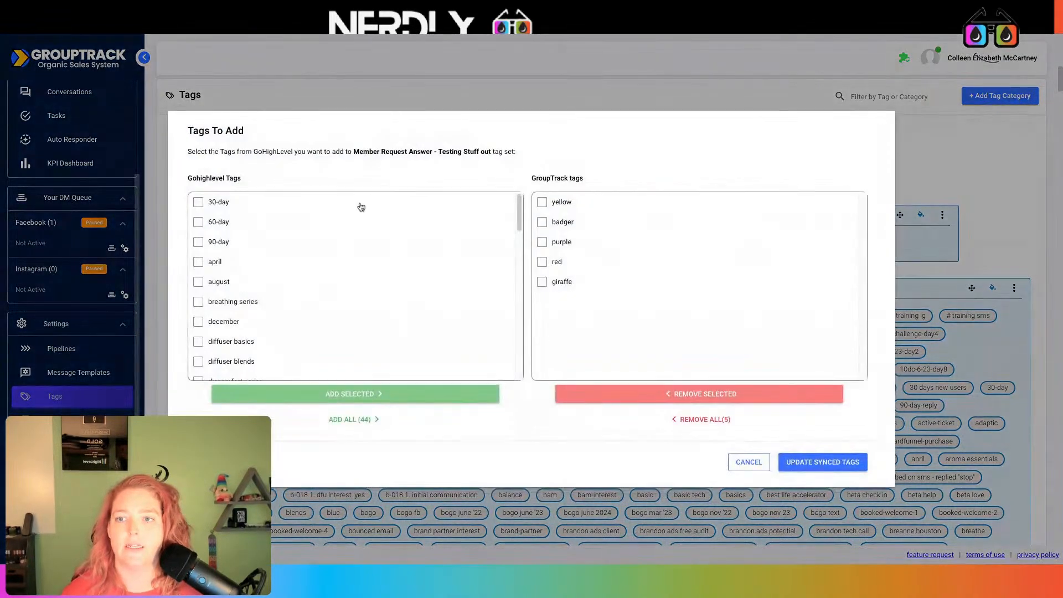
{"action": "scroll", "coordinate": [358, 312], "scroll_direction": "down", "scroll_amount": 5}
{"action": "scroll", "coordinate": [271, 318], "scroll_direction": "down", "scroll_amount": 4}
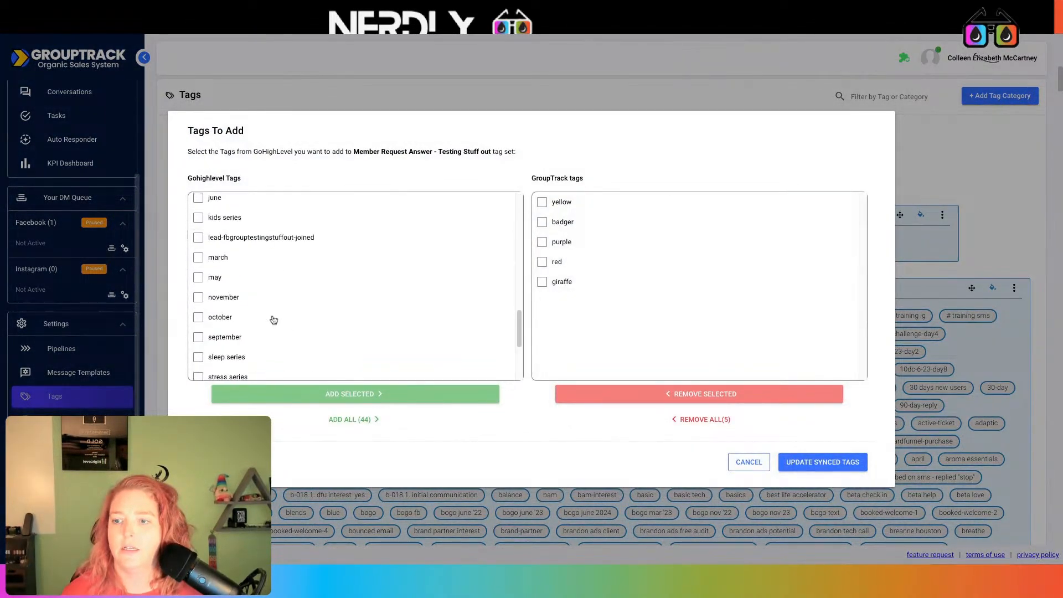
{"action": "left_click", "coordinate": [268, 199]}
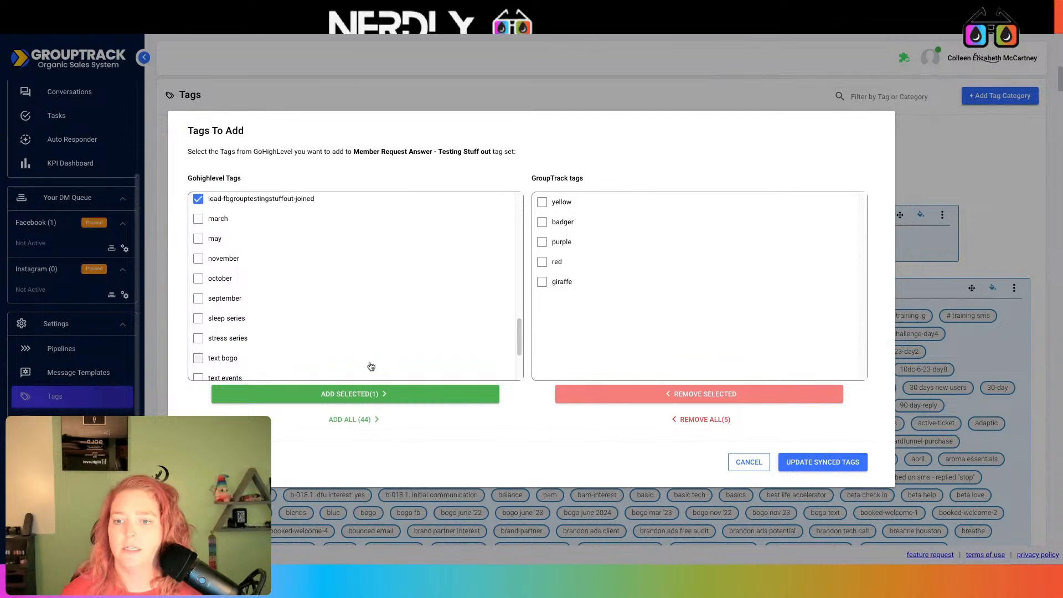
{"action": "left_click", "coordinate": [383, 394]}
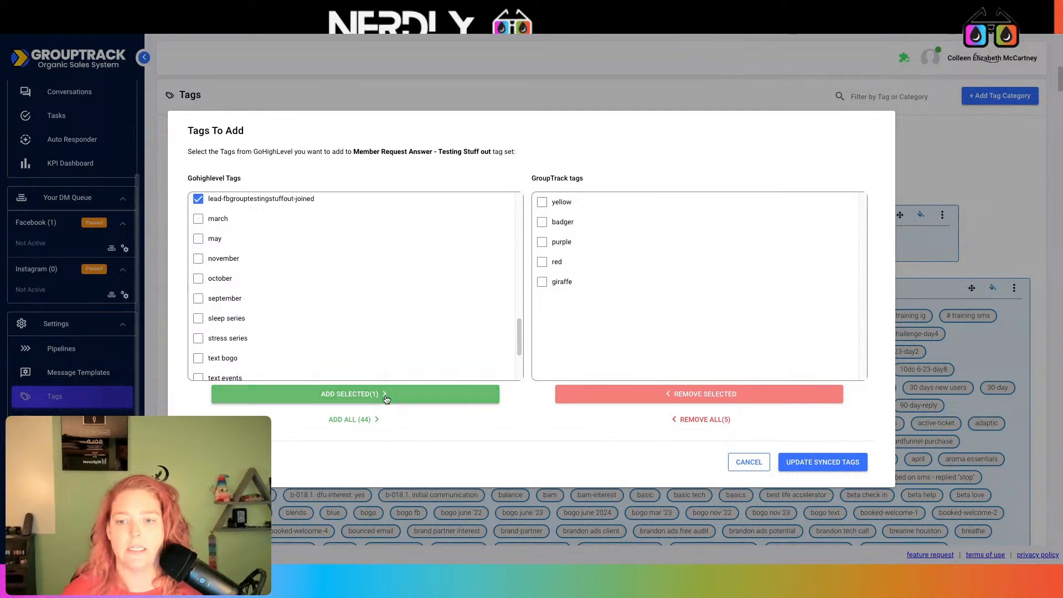
{"action": "left_click", "coordinate": [840, 467]}
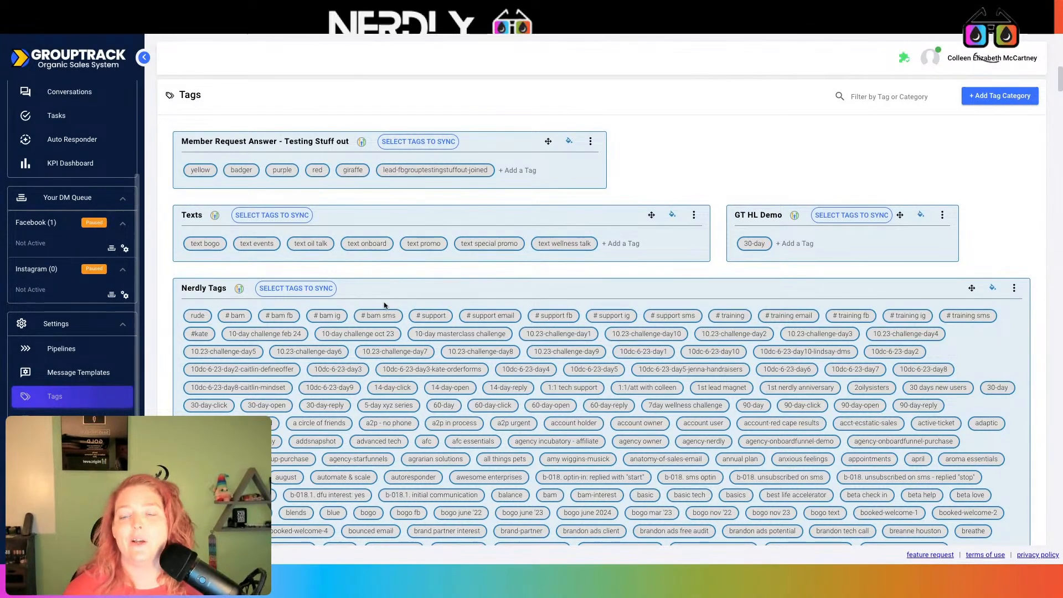
{"action": "scroll", "coordinate": [628, 399], "scroll_direction": "down", "scroll_amount": 15}
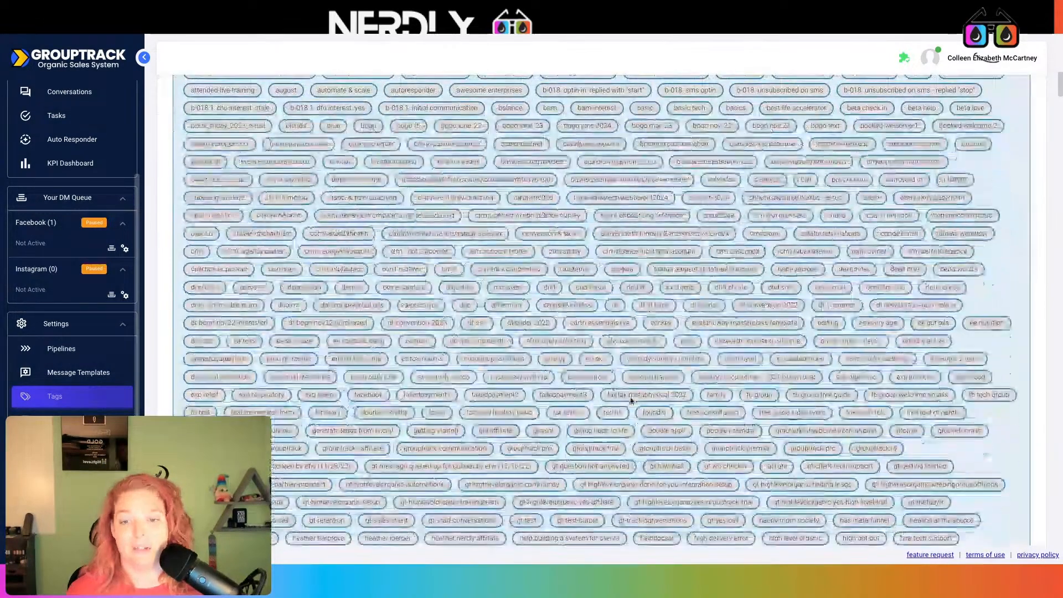
{"action": "scroll", "coordinate": [629, 399], "scroll_direction": "up", "scroll_amount": 18}
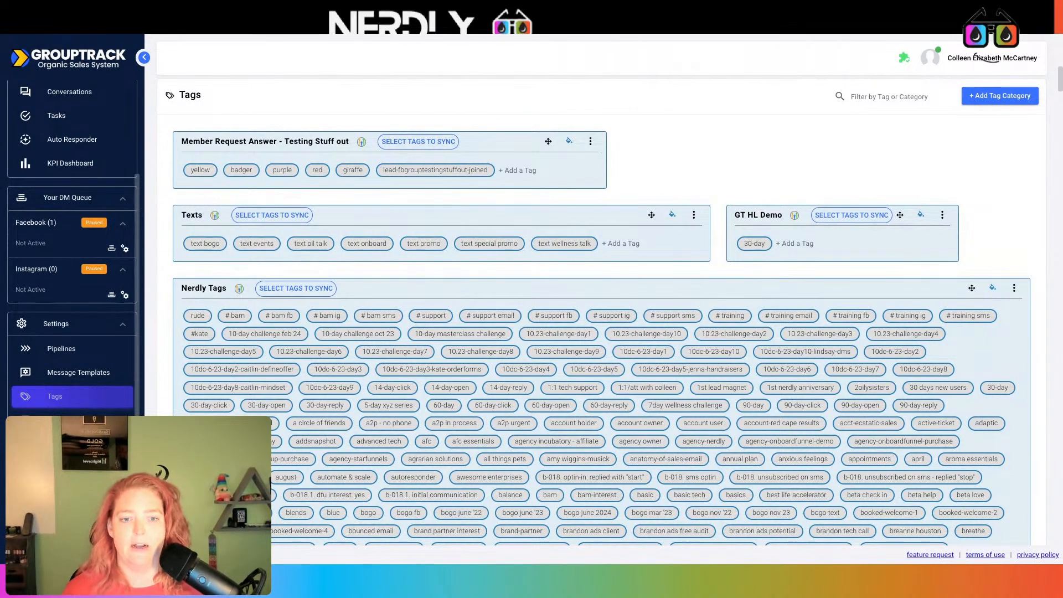
{"action": "scroll", "coordinate": [601, 332], "scroll_direction": "down", "scroll_amount": 1}
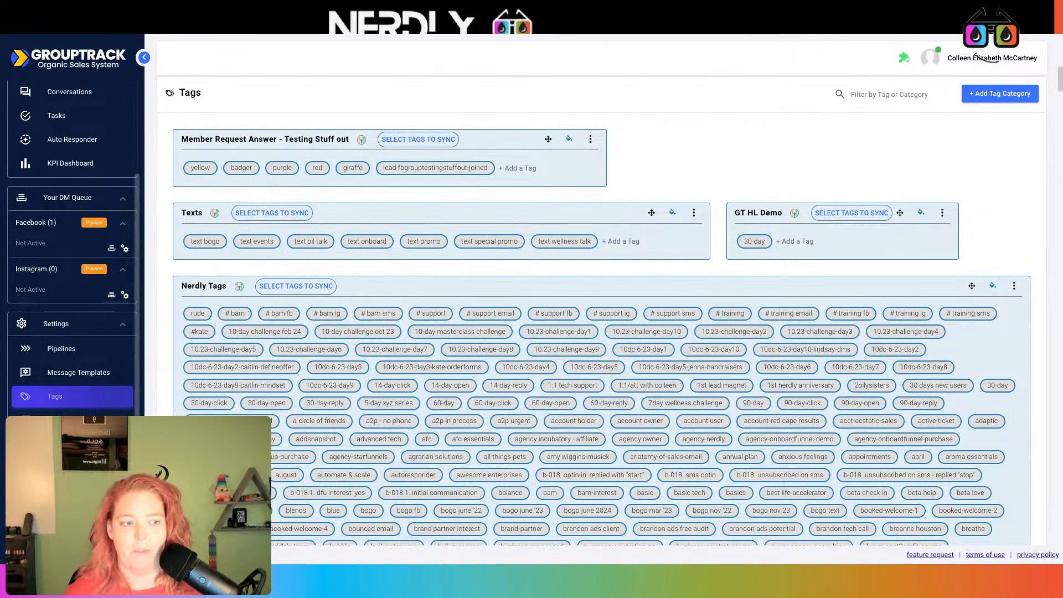
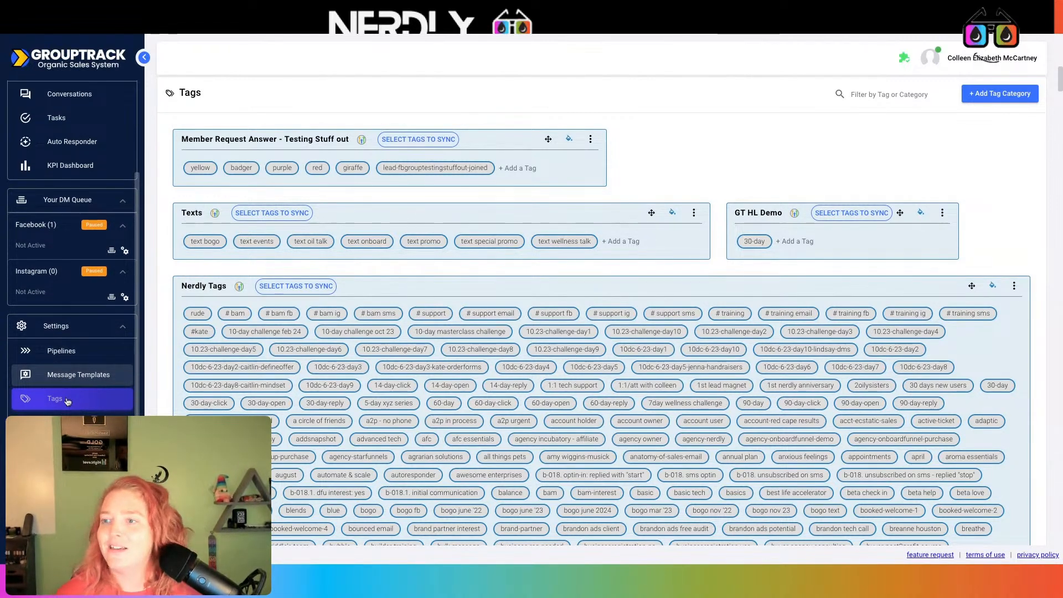
- Load the 12/11/24 DEMO GT Pipeline | With Facebook Group's Social settings and start a new group entry rule
{"action": "scroll", "coordinate": [83, 123], "scroll_direction": "up", "scroll_amount": 2}
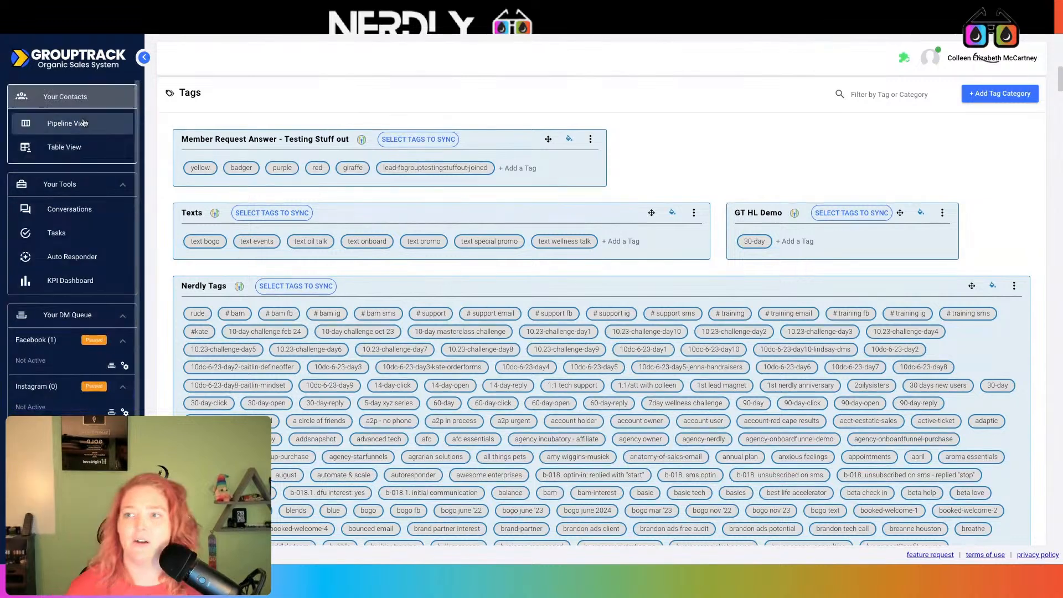
{"action": "scroll", "coordinate": [47, 238], "scroll_direction": "down", "scroll_amount": 2}
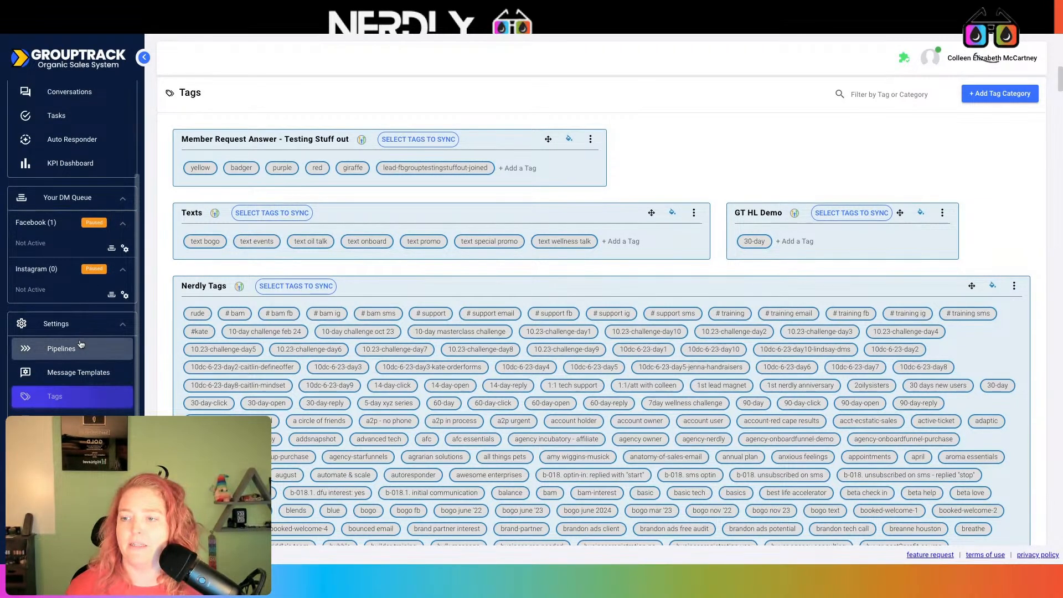
{"action": "left_click", "coordinate": [80, 346]}
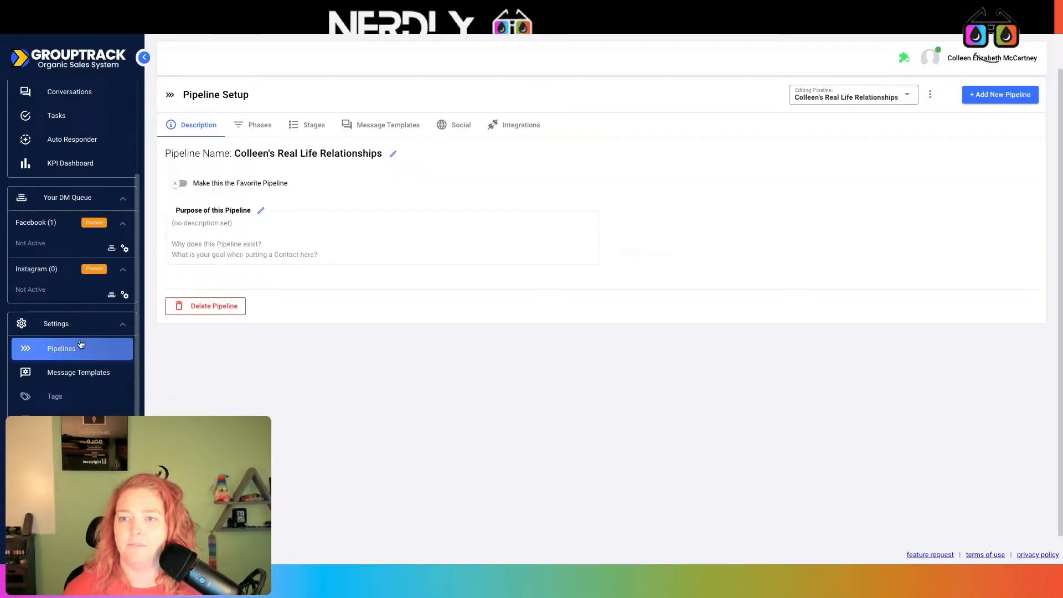
{"action": "left_click", "coordinate": [884, 99]}
{"action": "scroll", "coordinate": [930, 242], "scroll_direction": "down", "scroll_amount": 10}
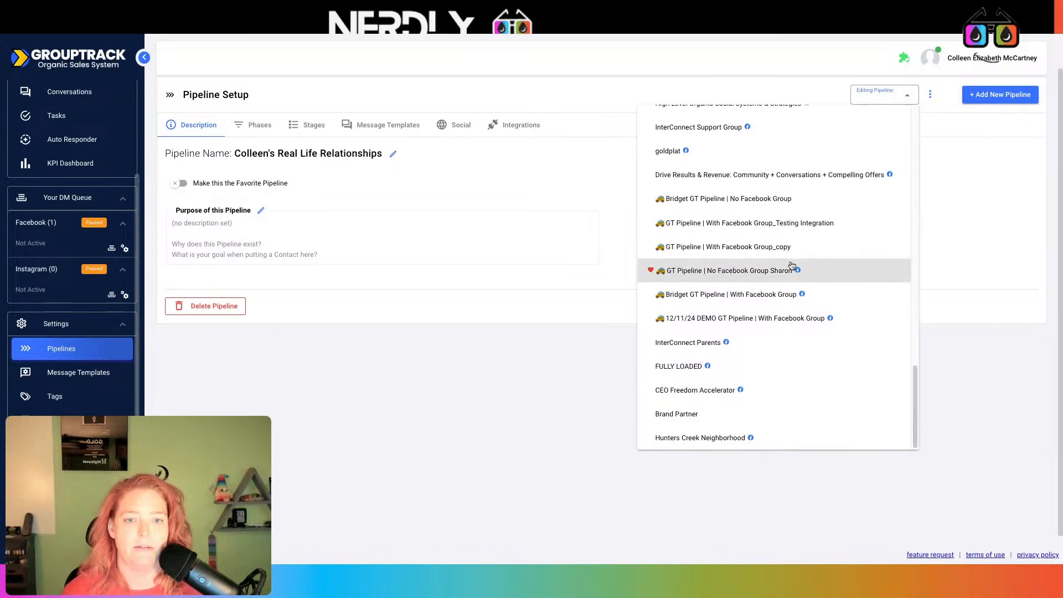
{"action": "left_click", "coordinate": [774, 318]}
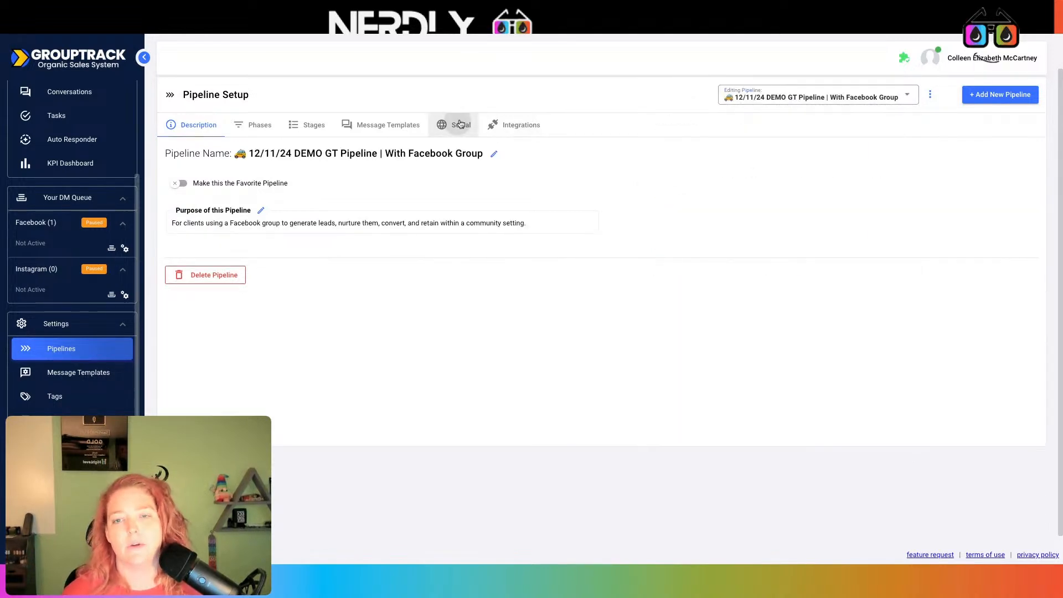
{"action": "left_click", "coordinate": [460, 124]}
{"action": "left_click", "coordinate": [994, 283]}
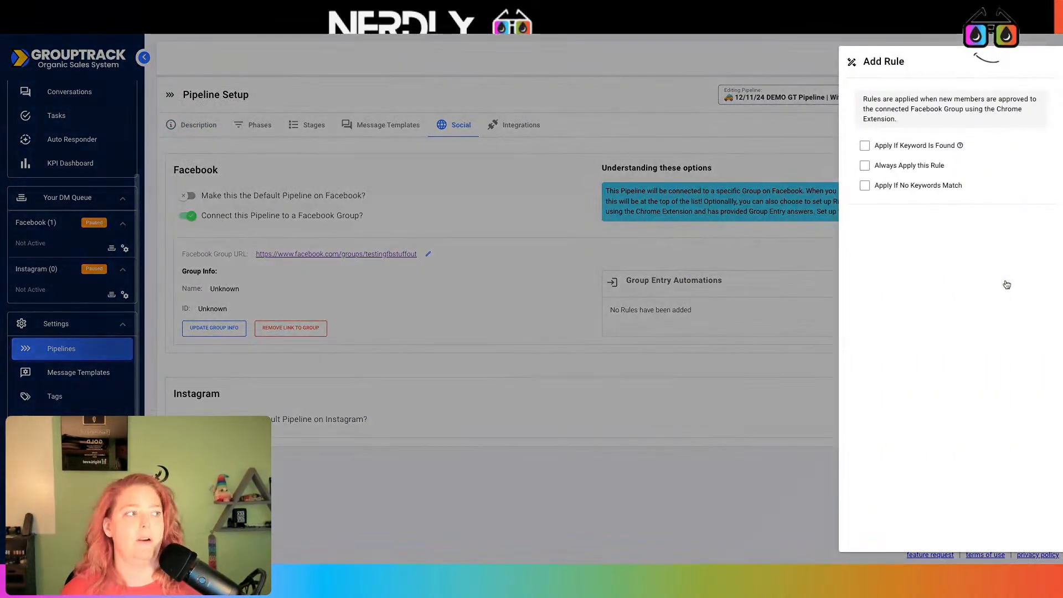
- Make the rule always apply, placing members in the DEMO pipeline's Joined Facebook Group stage
{"action": "left_click", "coordinate": [888, 166]}
{"action": "left_click", "coordinate": [941, 330]}
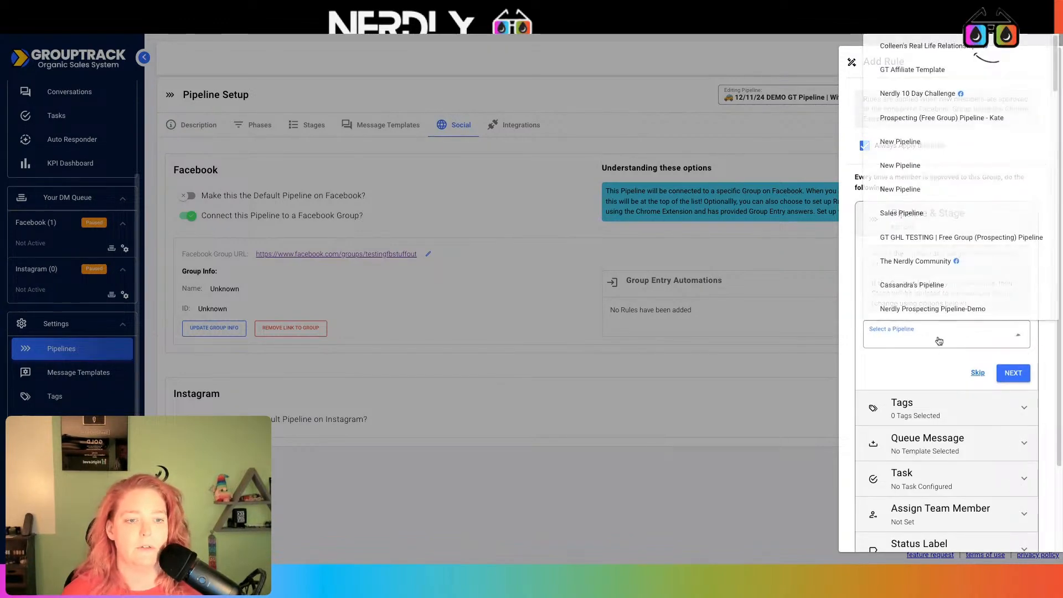
{"action": "scroll", "coordinate": [983, 229], "scroll_direction": "down", "scroll_amount": 10}
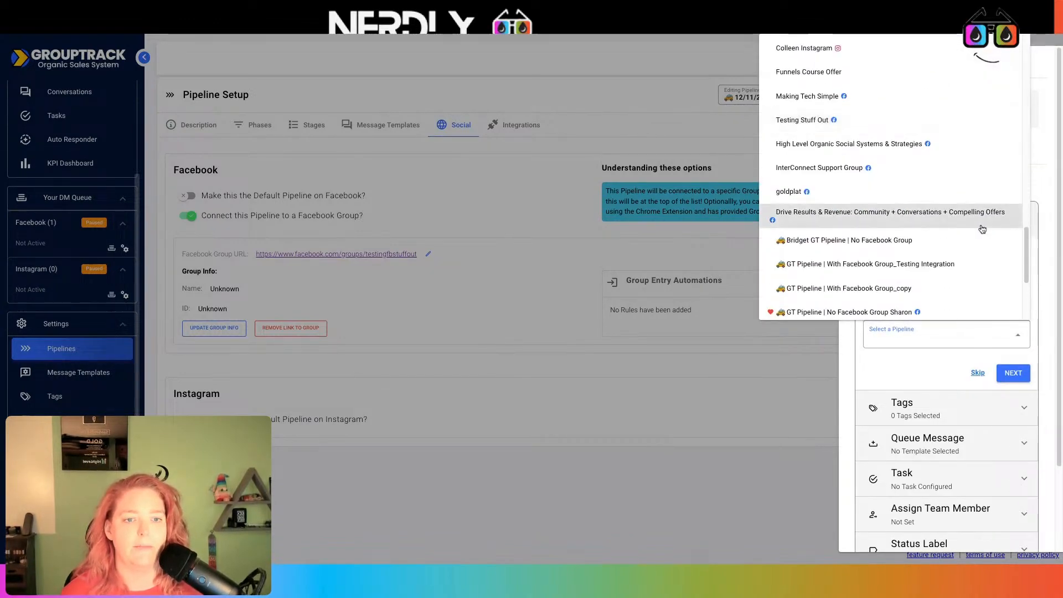
{"action": "left_click", "coordinate": [897, 198]}
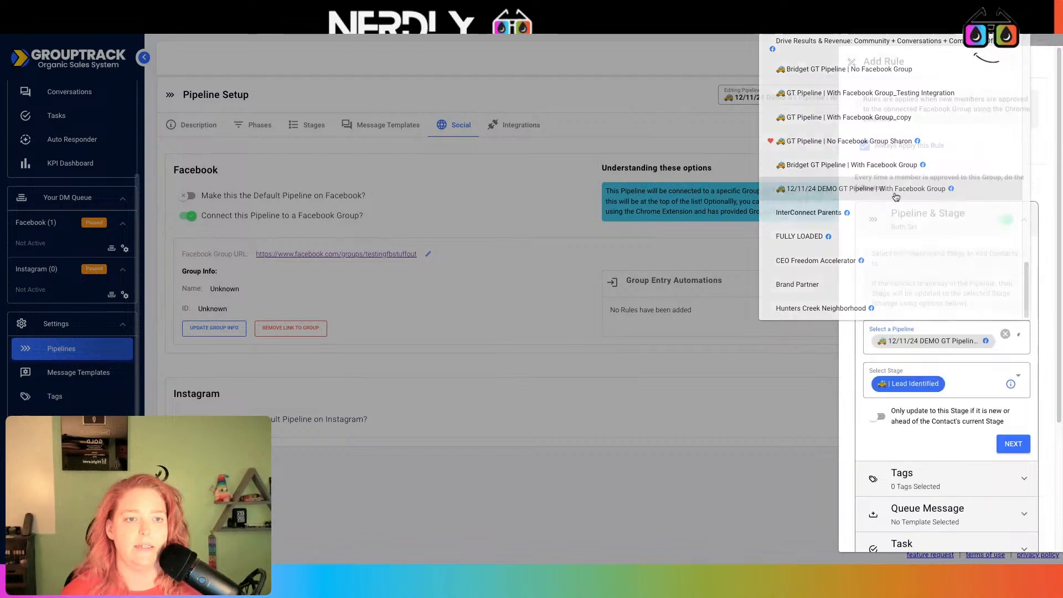
{"action": "scroll", "coordinate": [957, 264], "scroll_direction": "down", "scroll_amount": 3}
{"action": "left_click", "coordinate": [957, 212]}
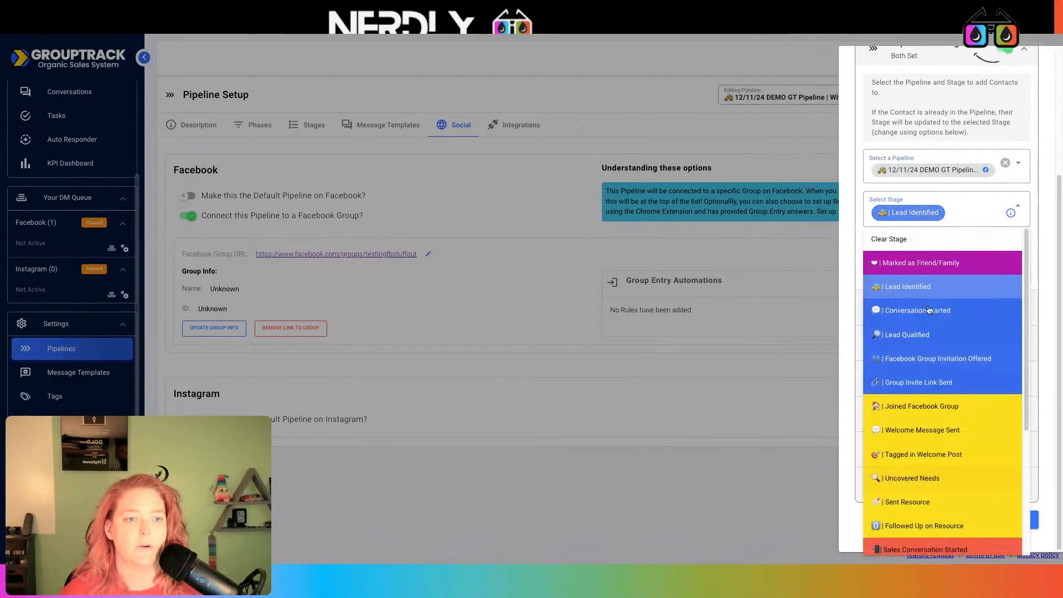
{"action": "scroll", "coordinate": [939, 331], "scroll_direction": "down", "scroll_amount": 5}
{"action": "scroll", "coordinate": [940, 331], "scroll_direction": "up", "scroll_amount": 5}
{"action": "left_click", "coordinate": [939, 339]}
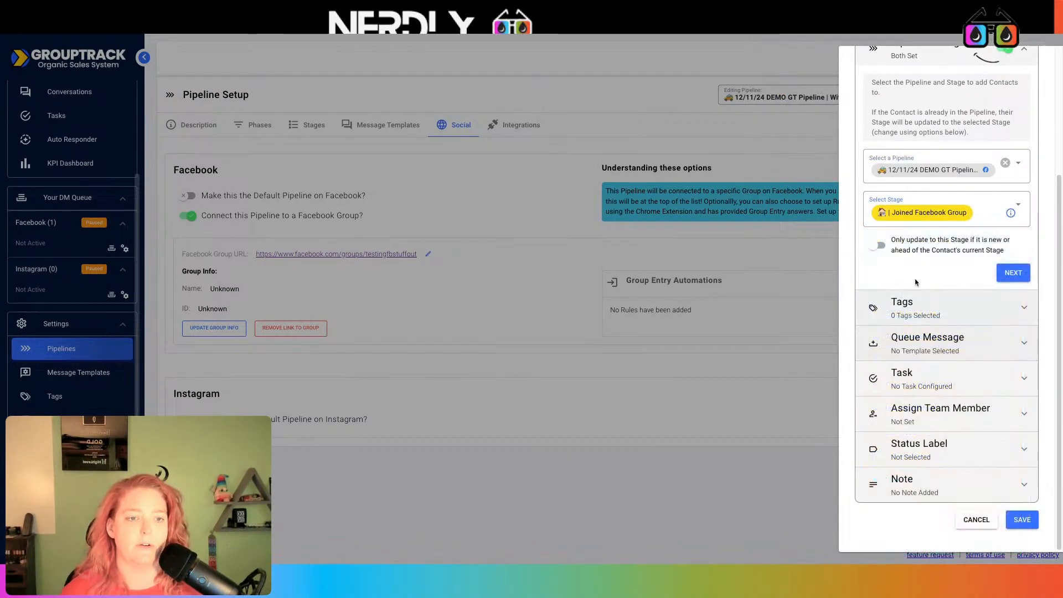
{"action": "left_click", "coordinate": [880, 246]}
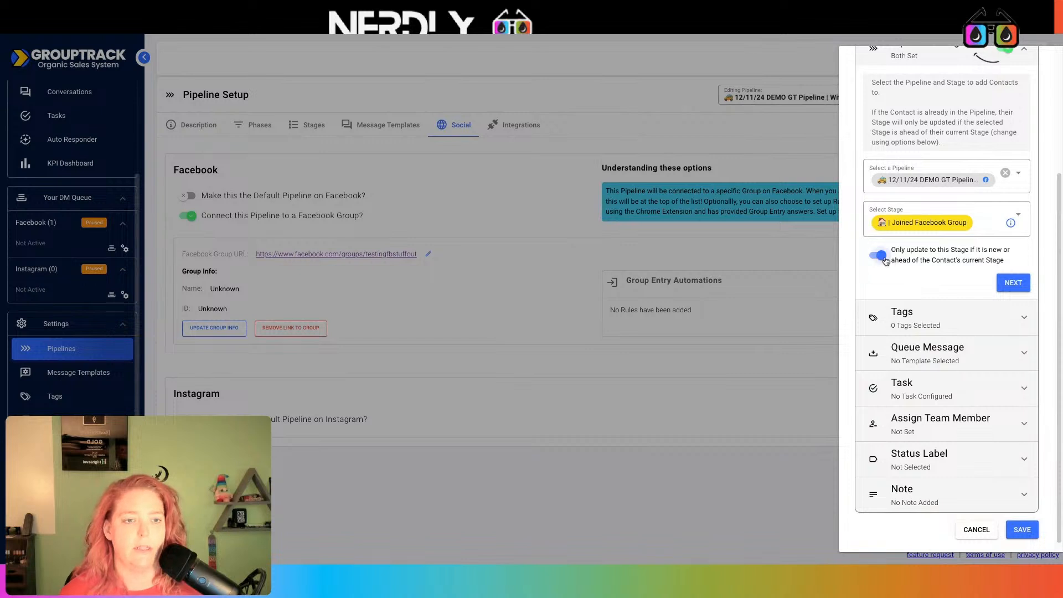
{"action": "left_click", "coordinate": [882, 247]}
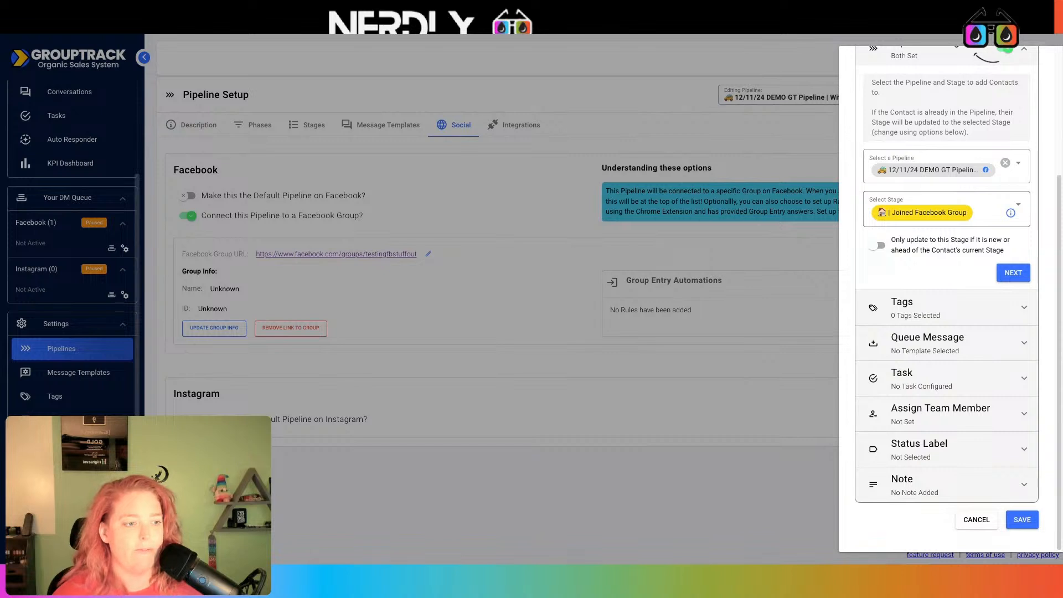
- Have the rule add the lead-fbgrouptestingstuffout-joined tag
{"action": "left_click", "coordinate": [1011, 272]}
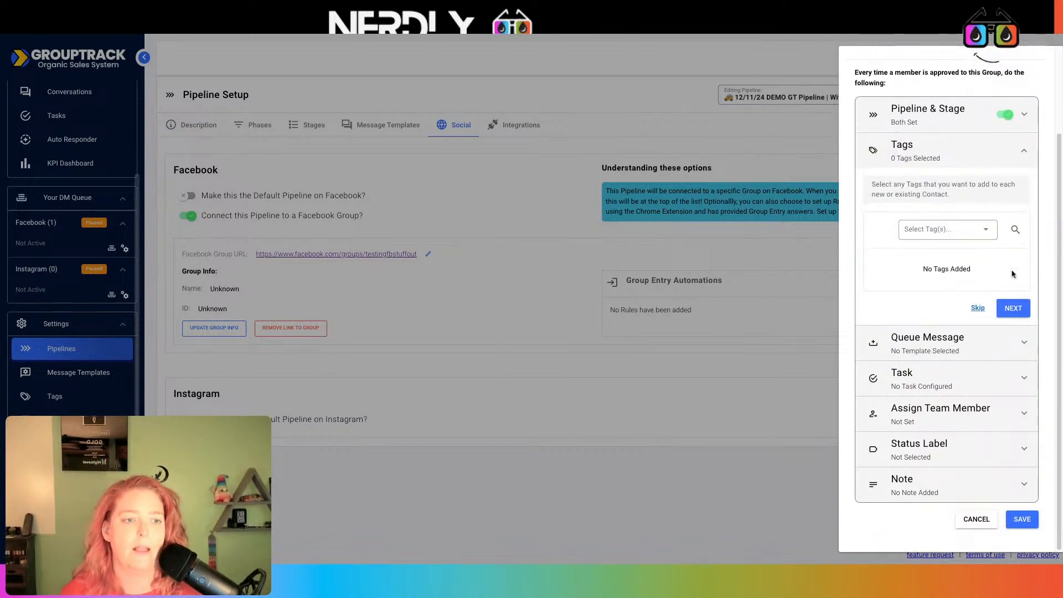
{"action": "left_click", "coordinate": [963, 230]}
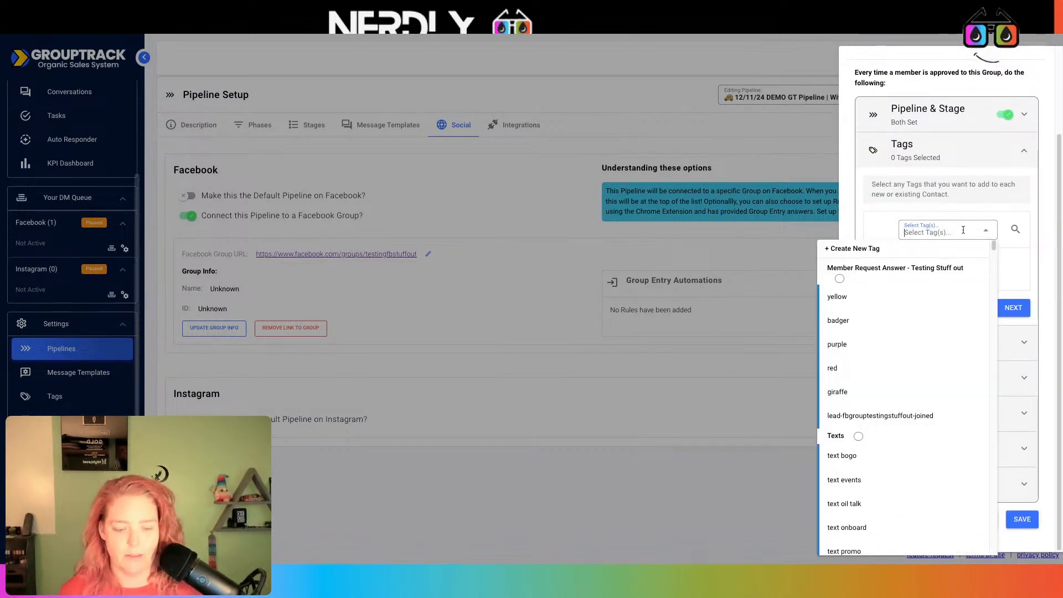
{"action": "type", "text": "lead"}
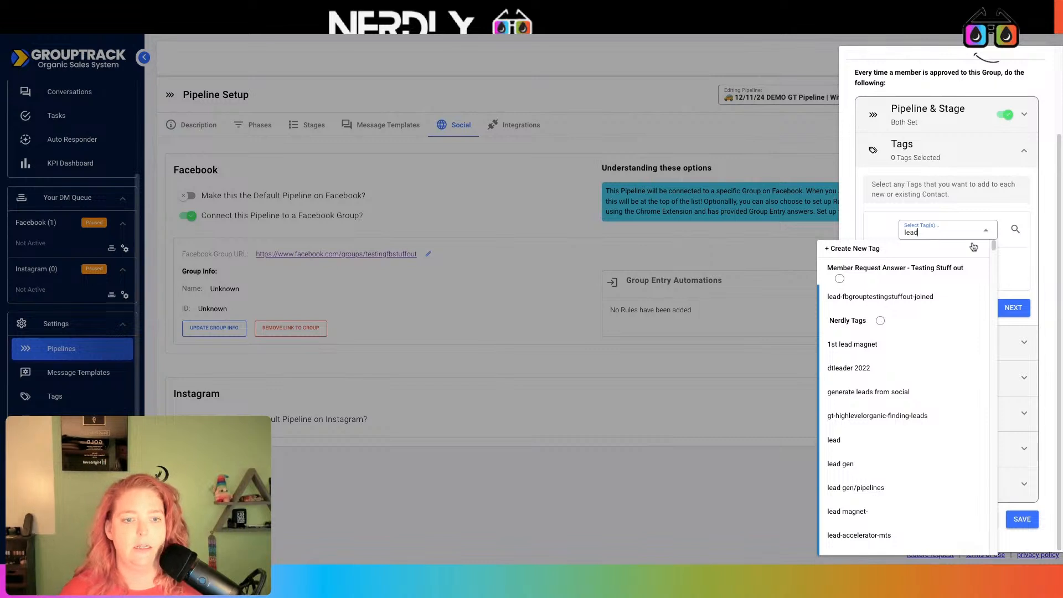
{"action": "left_click", "coordinate": [913, 299]}
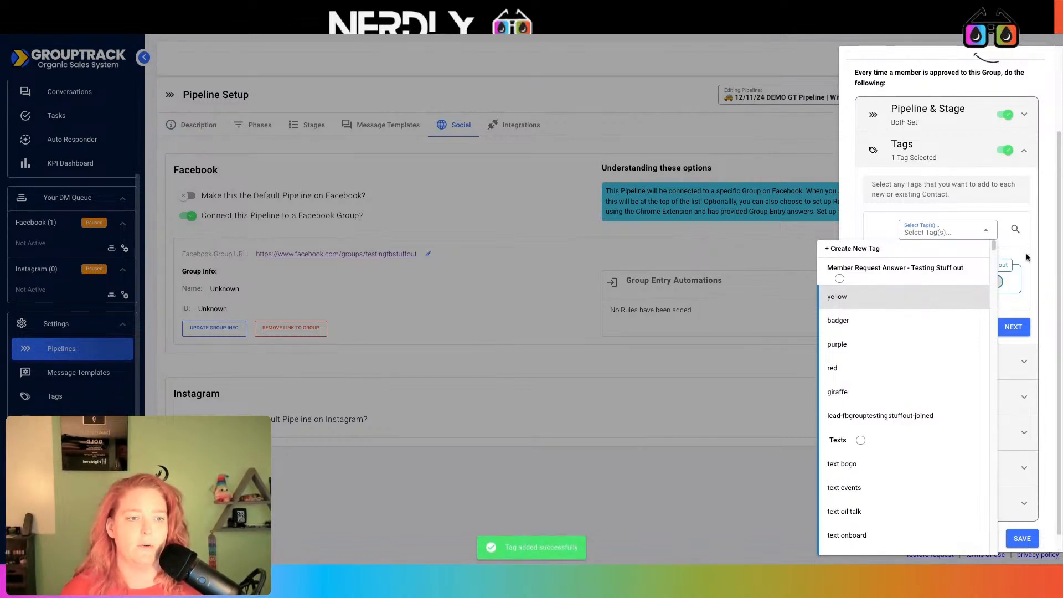
{"action": "left_click", "coordinate": [1012, 328]}
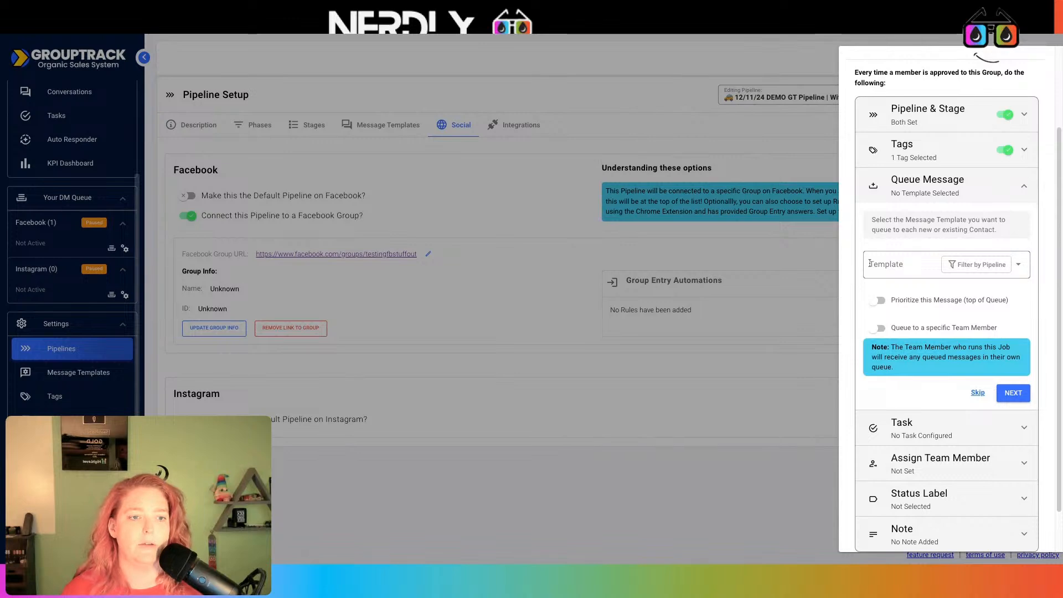
- Queue the DEMO pipeline's Group Welcome Message_copy template at the top of the queue
{"action": "left_click", "coordinate": [917, 267]}
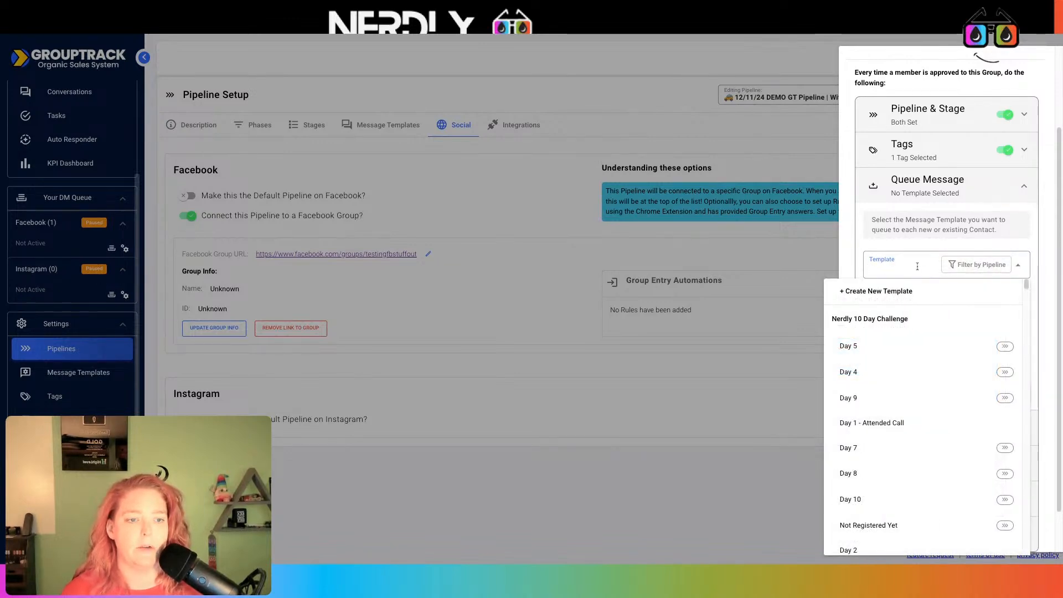
{"action": "left_click", "coordinate": [996, 269]}
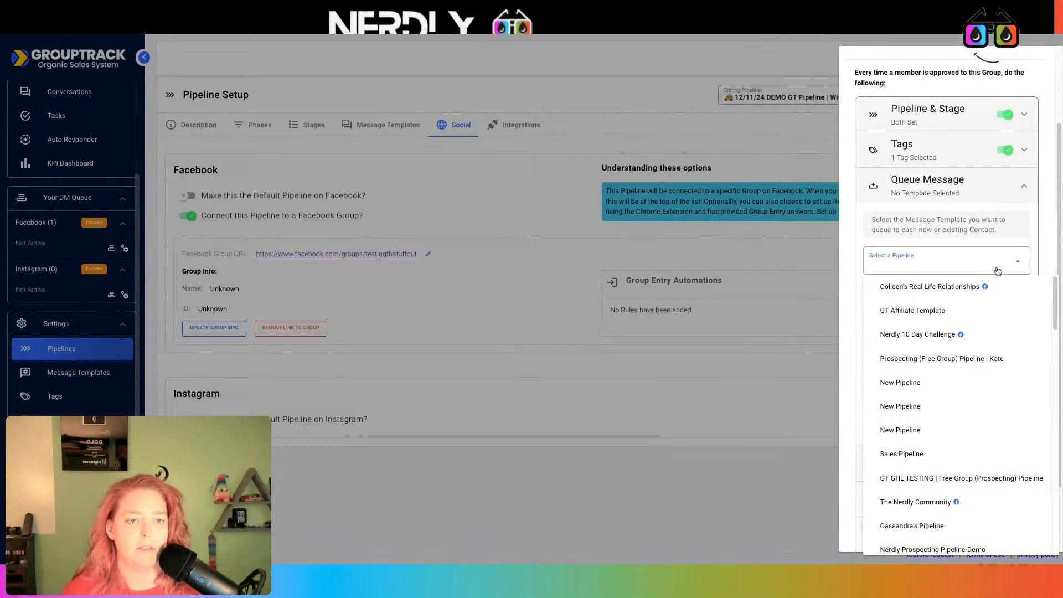
{"action": "scroll", "coordinate": [966, 394], "scroll_direction": "down", "scroll_amount": 10}
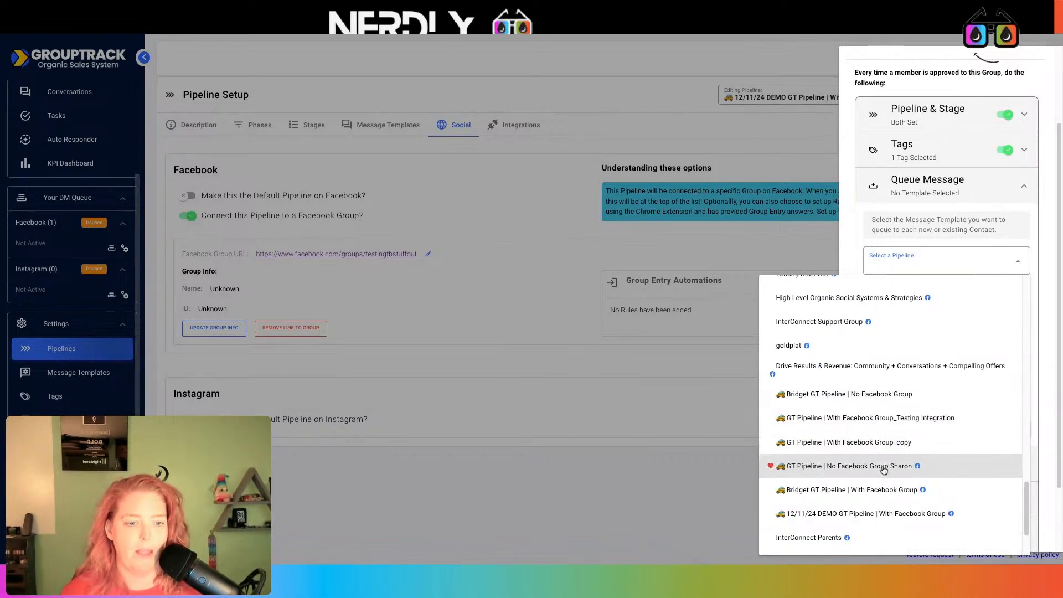
{"action": "left_click", "coordinate": [884, 513]}
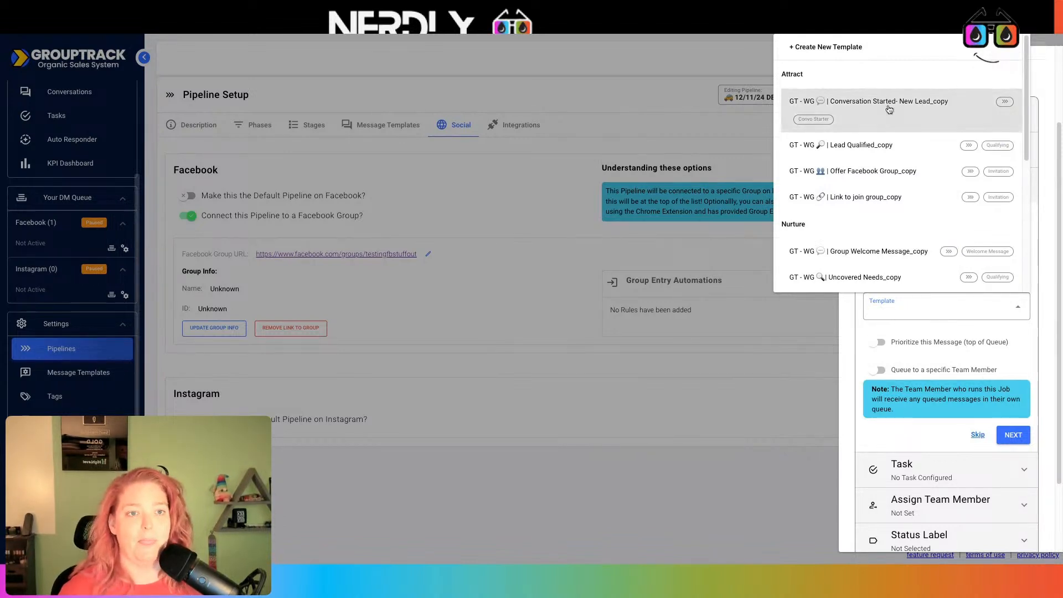
{"action": "scroll", "coordinate": [893, 221], "scroll_direction": "down", "scroll_amount": 2}
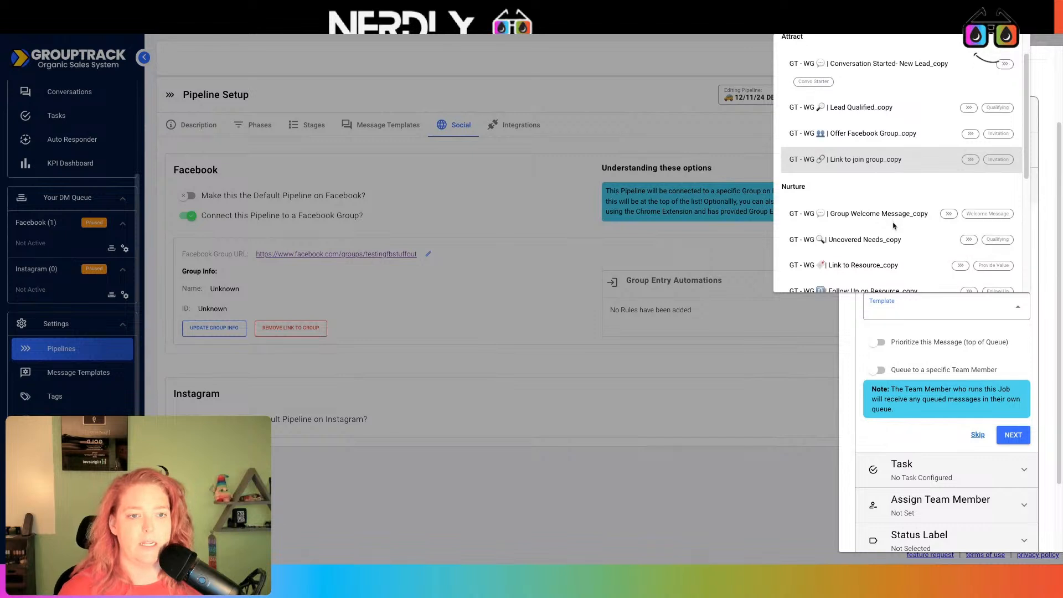
{"action": "scroll", "coordinate": [892, 216], "scroll_direction": "down", "scroll_amount": 2}
{"action": "left_click", "coordinate": [883, 148]}
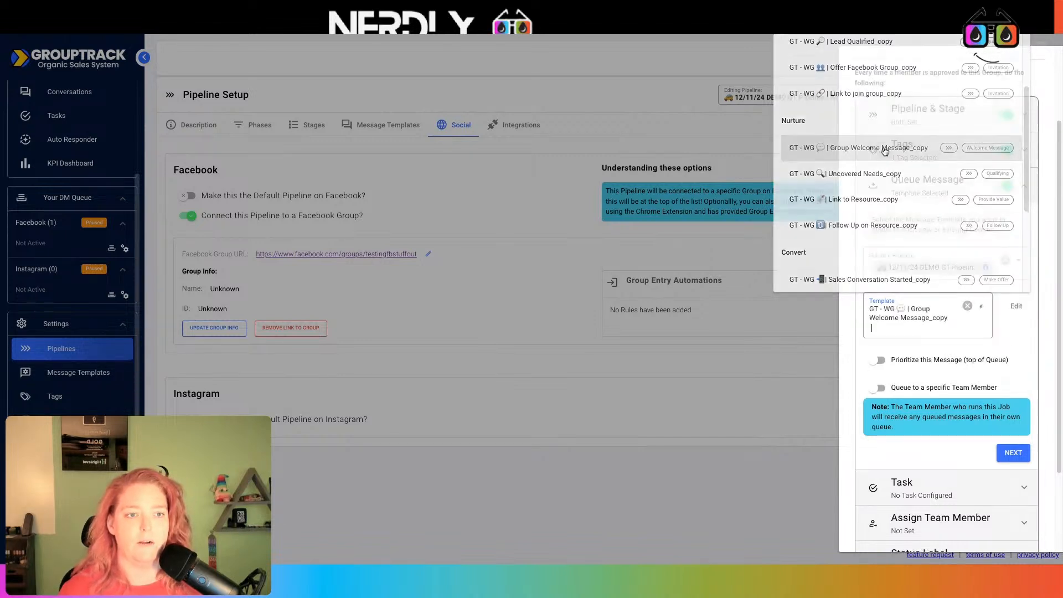
{"action": "left_click", "coordinate": [878, 361]}
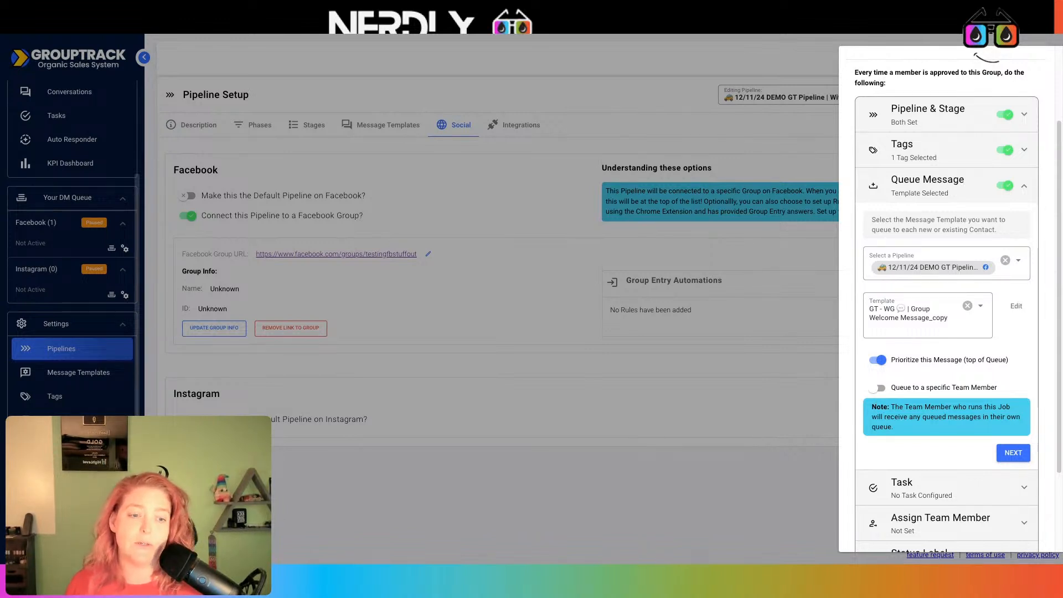
- Route the queued message to a specific team member, settling on your own account as sender
{"action": "left_click", "coordinate": [879, 388]}
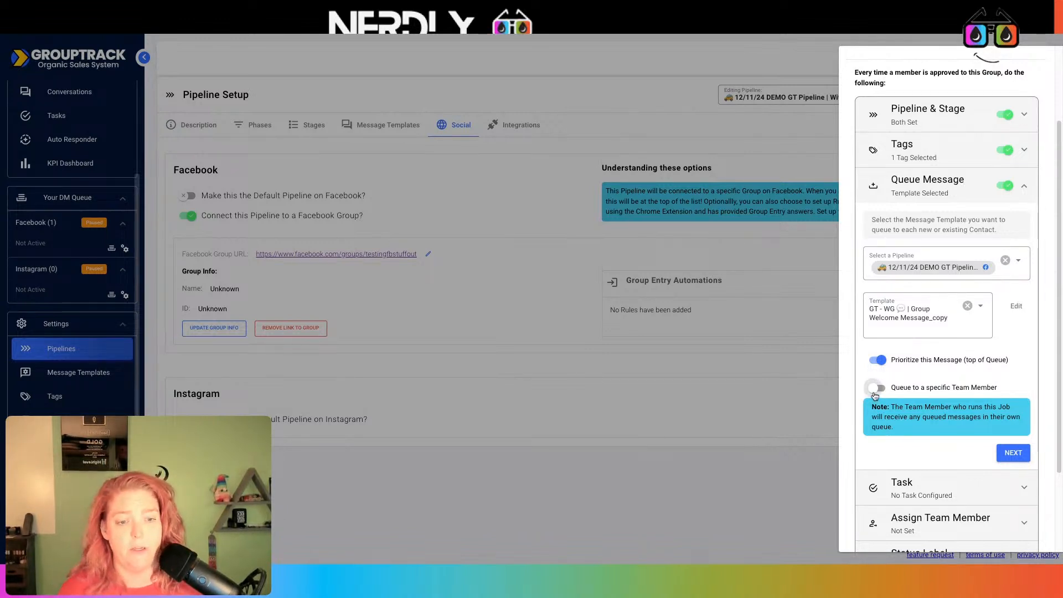
{"action": "left_click", "coordinate": [942, 493]}
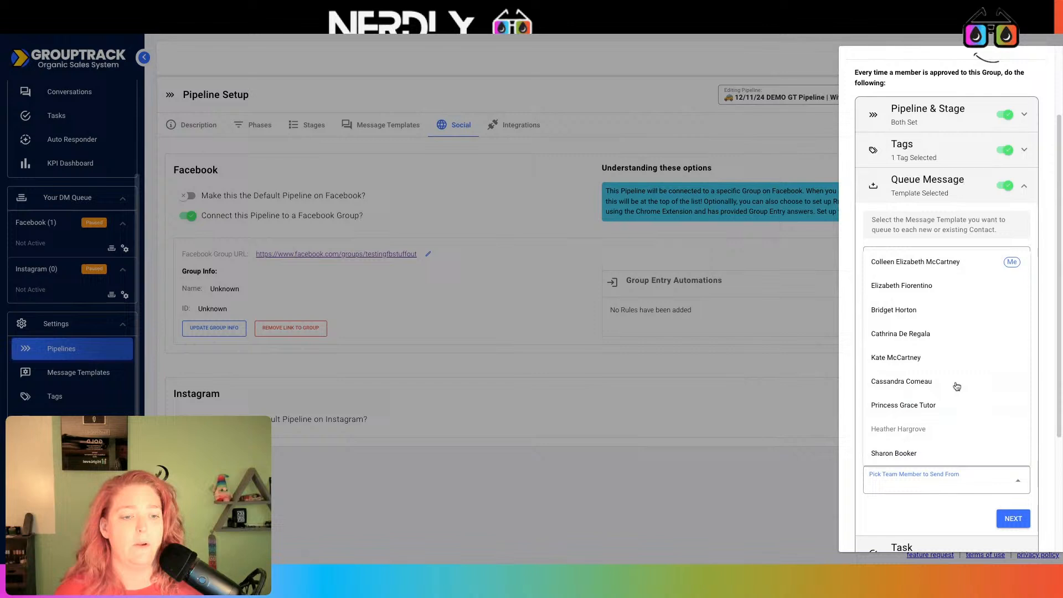
{"action": "left_click", "coordinate": [916, 268]}
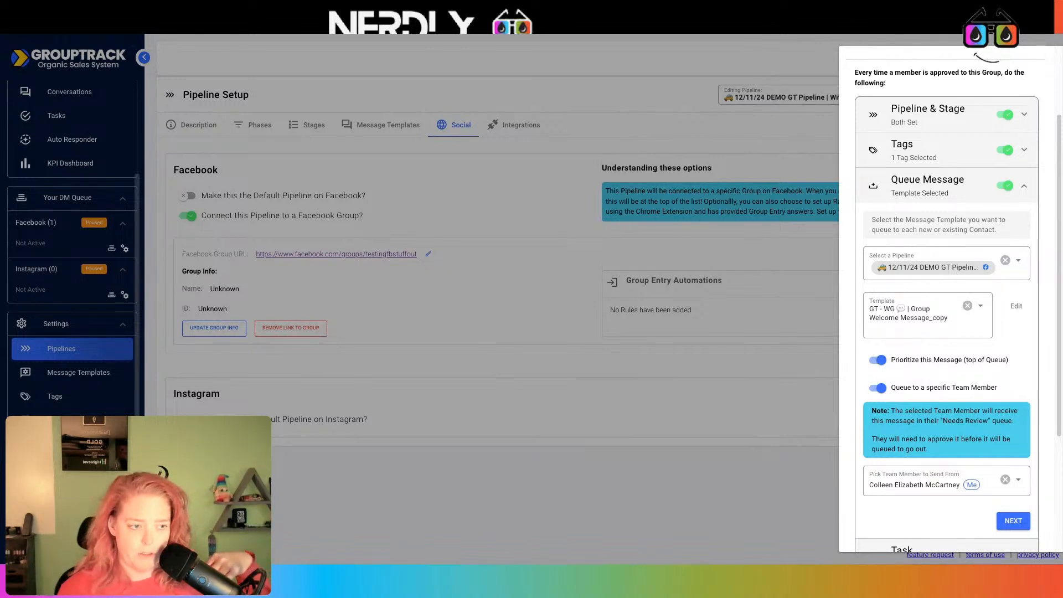
{"action": "scroll", "coordinate": [899, 275], "scroll_direction": "down", "scroll_amount": 3}
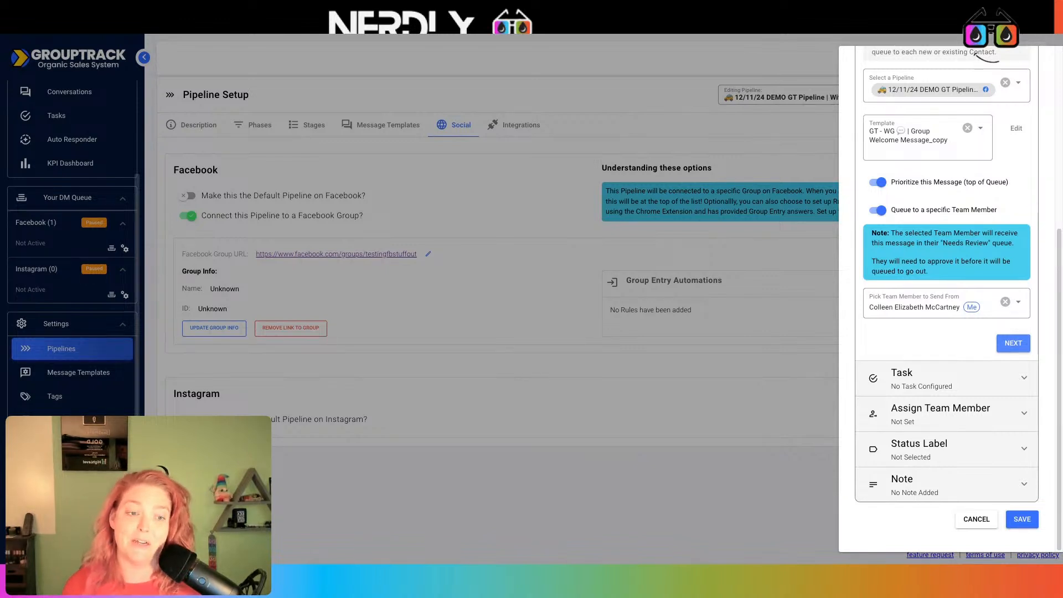
{"action": "left_click", "coordinate": [937, 296]}
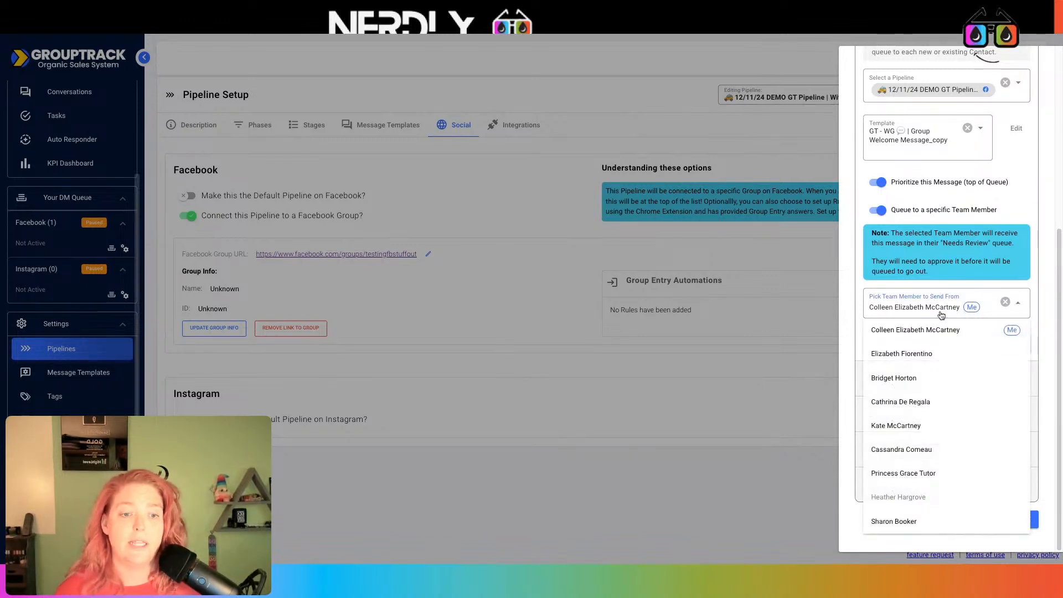
{"action": "left_click", "coordinate": [924, 425]}
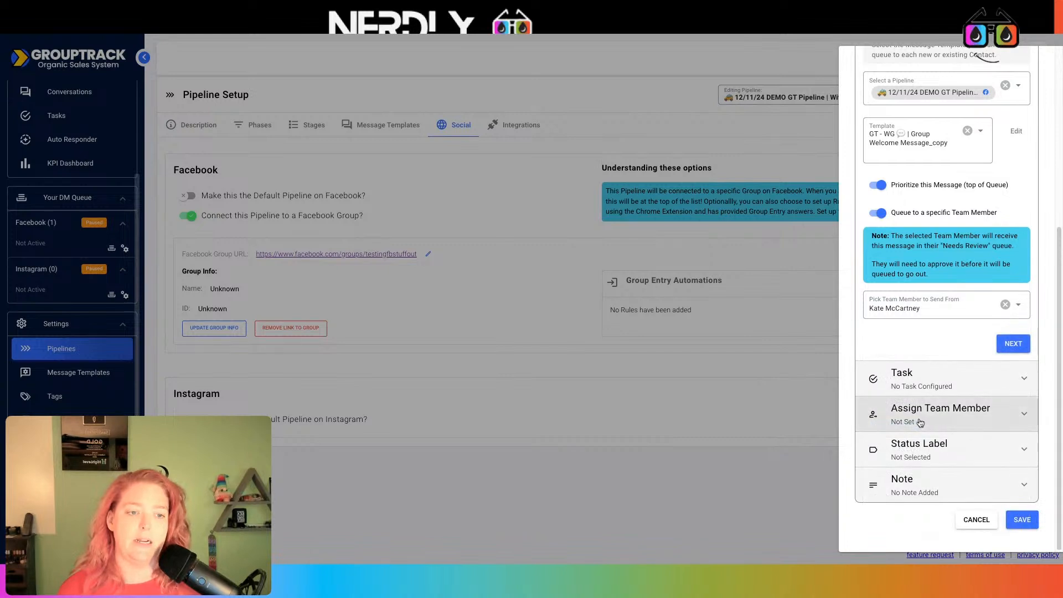
{"action": "left_click", "coordinate": [934, 306]}
{"action": "left_click", "coordinate": [909, 377]}
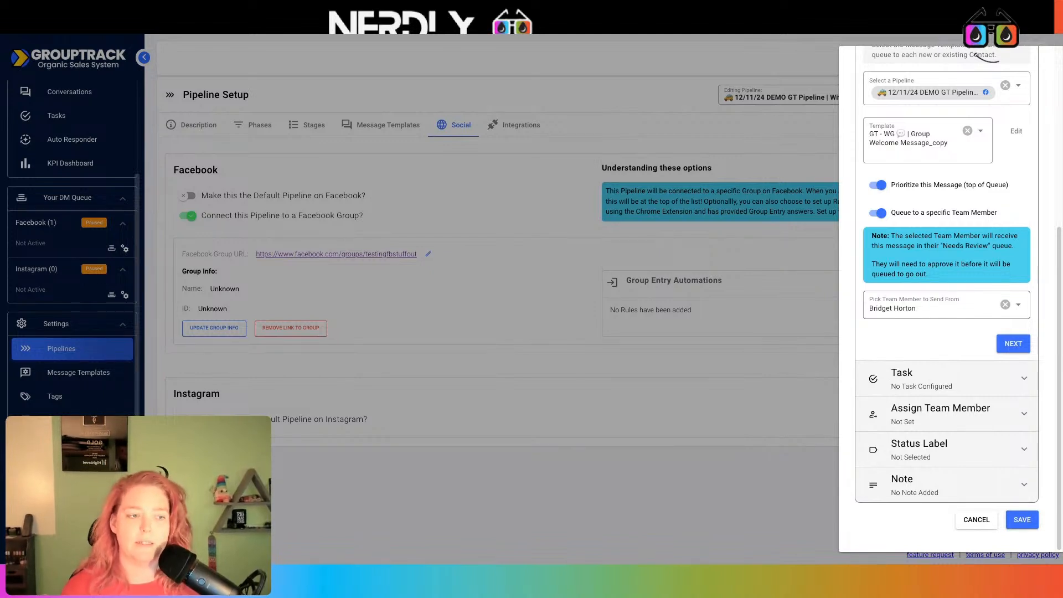
{"action": "left_click", "coordinate": [949, 317]}
{"action": "left_click", "coordinate": [919, 330]}
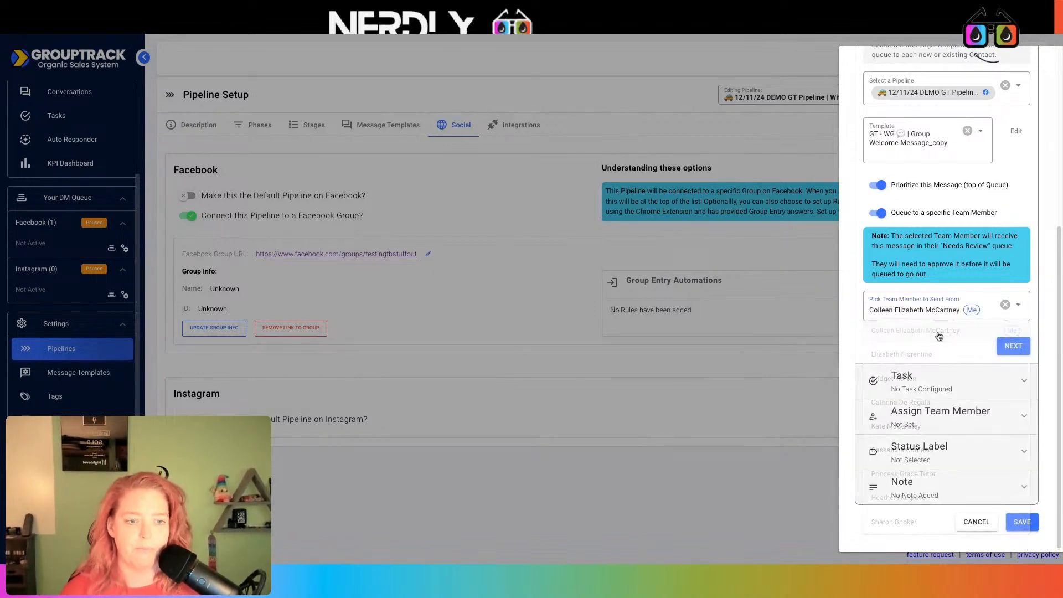
{"action": "left_click", "coordinate": [1014, 343]}
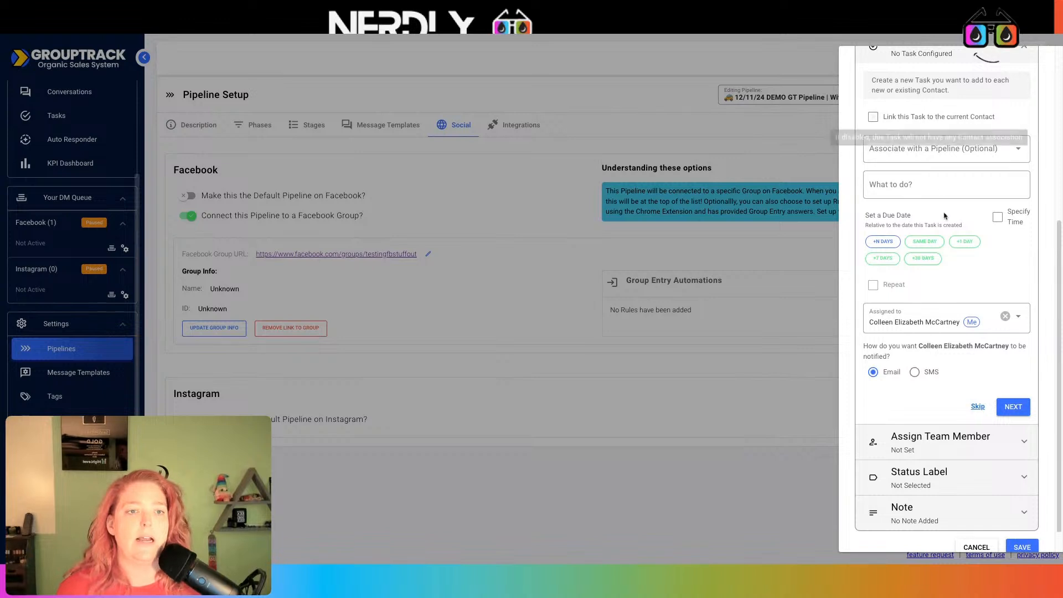
- Link the task to the contact and the 12/11/24 DEMO GT pipeline
{"action": "scroll", "coordinate": [945, 221], "scroll_direction": "up", "scroll_amount": 1}
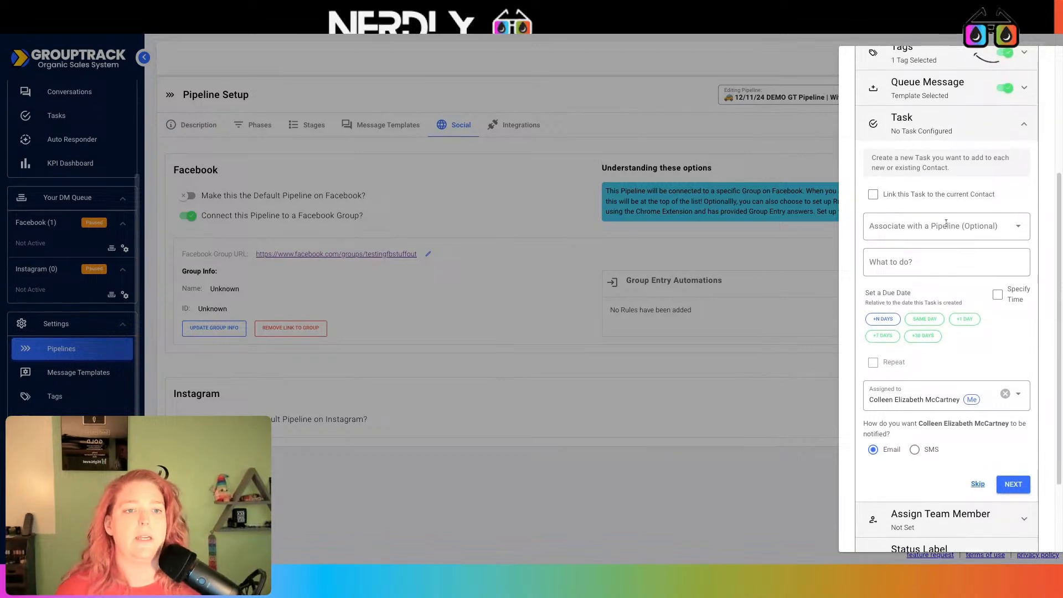
{"action": "left_click", "coordinate": [923, 199]}
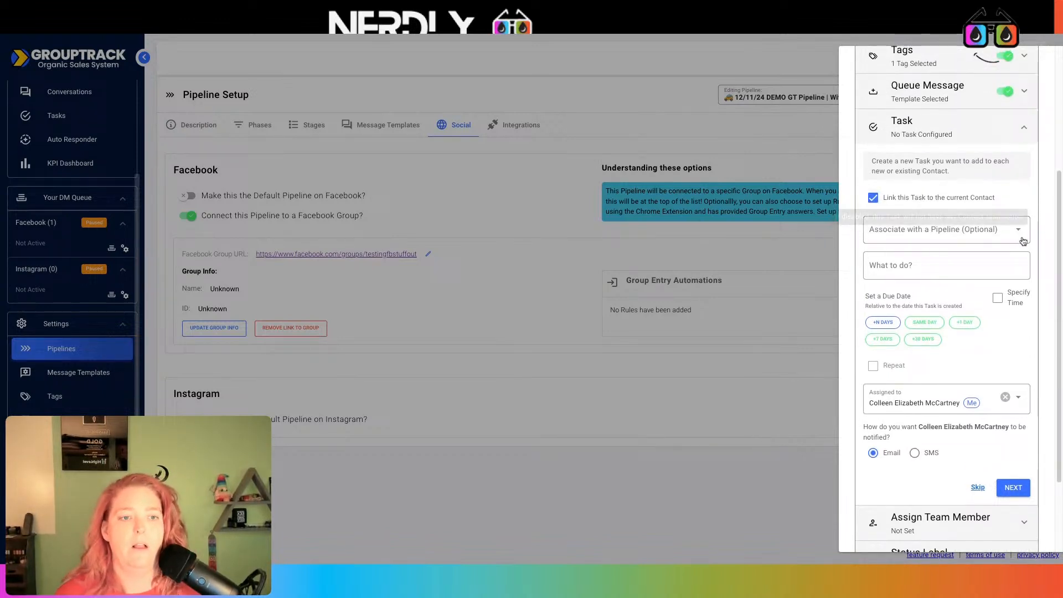
{"action": "left_click", "coordinate": [980, 231]}
{"action": "scroll", "coordinate": [984, 312], "scroll_direction": "down", "scroll_amount": 10}
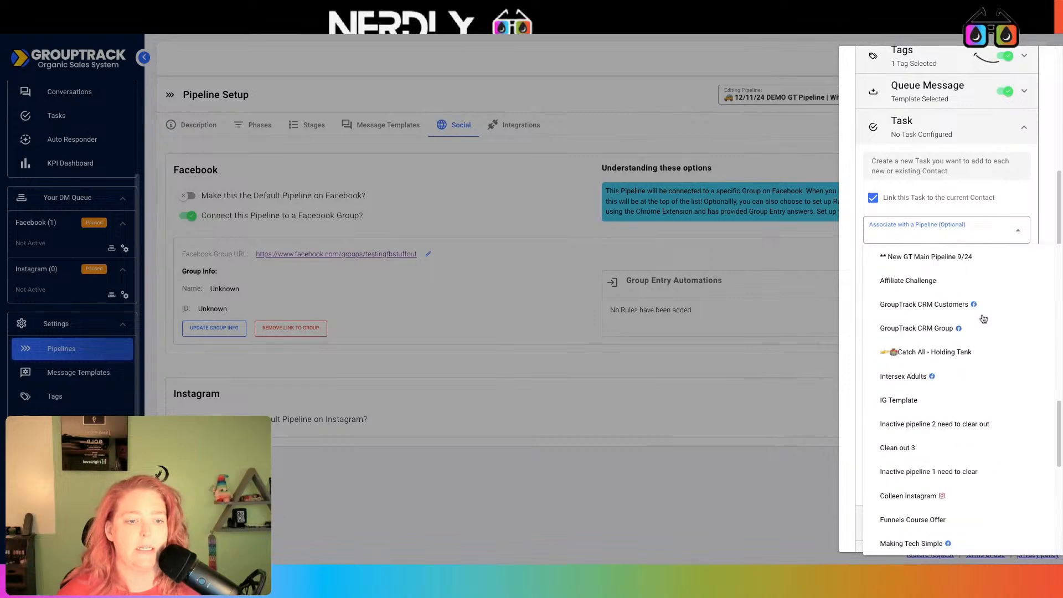
{"action": "scroll", "coordinate": [955, 402], "scroll_direction": "down", "scroll_amount": 5}
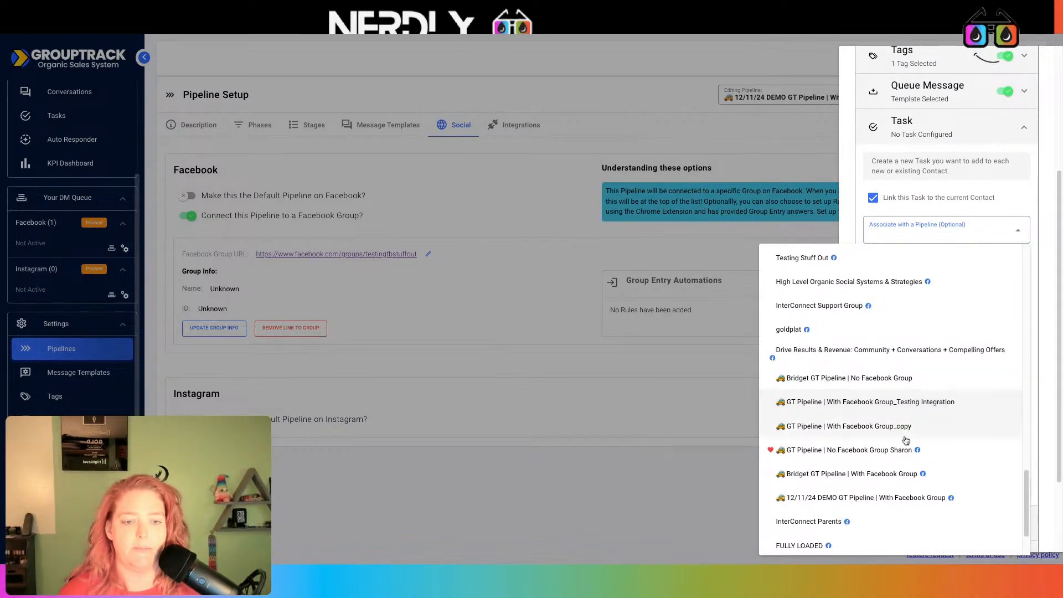
{"action": "left_click", "coordinate": [944, 508]}
- Describe the task as 'Follow up on welcome message', due in one day, notifying by SMS
{"action": "left_click", "coordinate": [905, 274]}
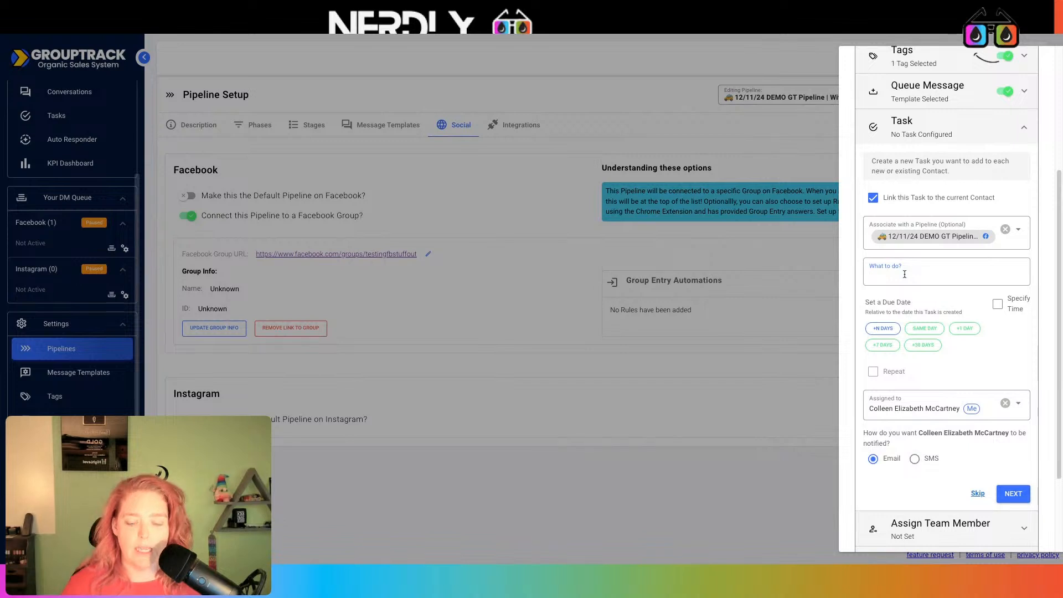
{"action": "type", "text": "Follow up "}
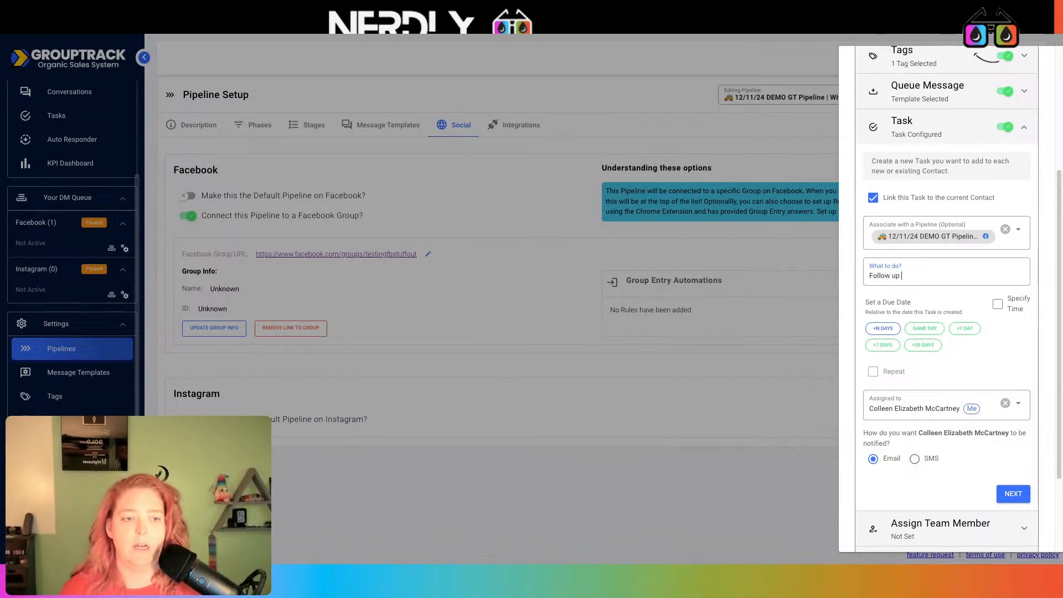
{"action": "type", "text": "on"}
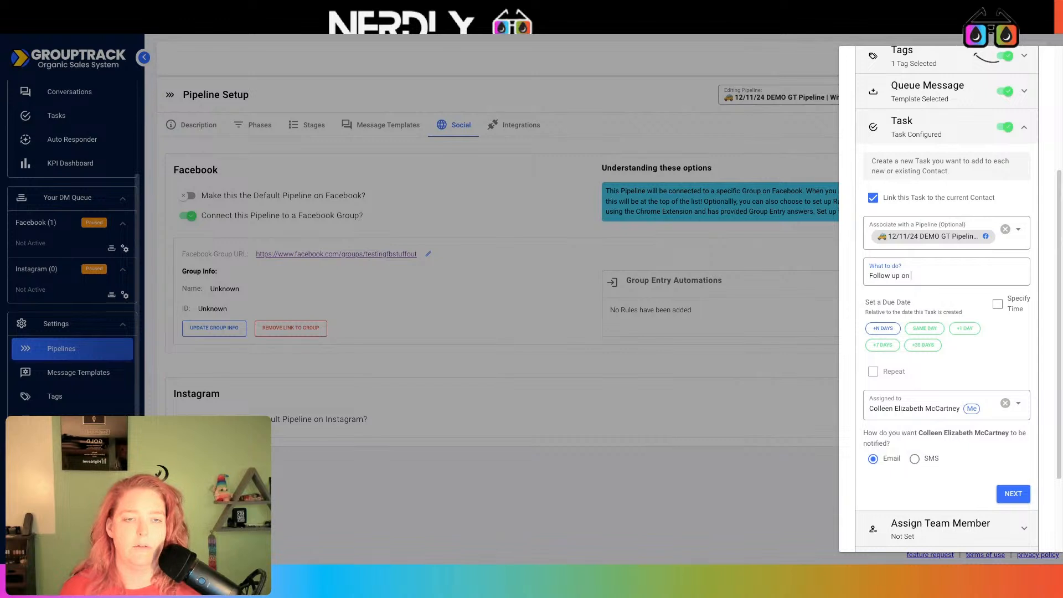
{"action": "type", "text": " welcome m"}
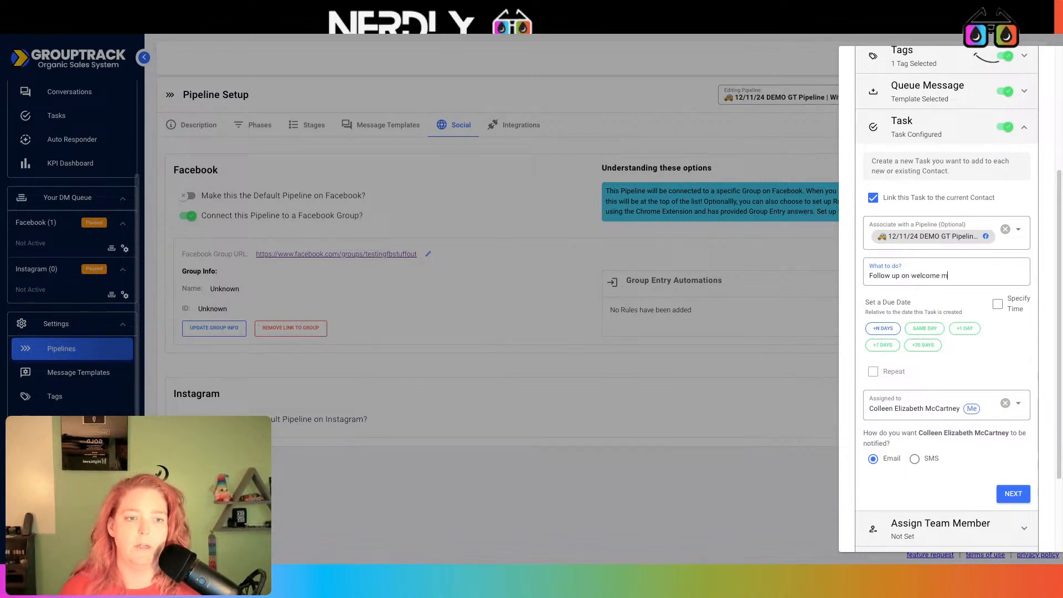
{"action": "type", "text": "essage"}
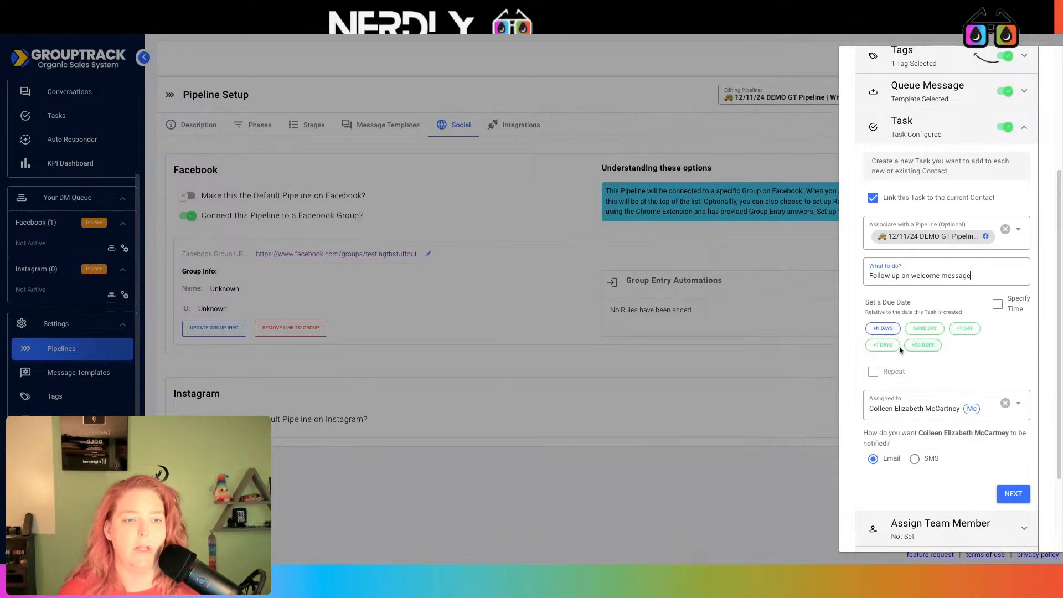
{"action": "left_click", "coordinate": [975, 333]}
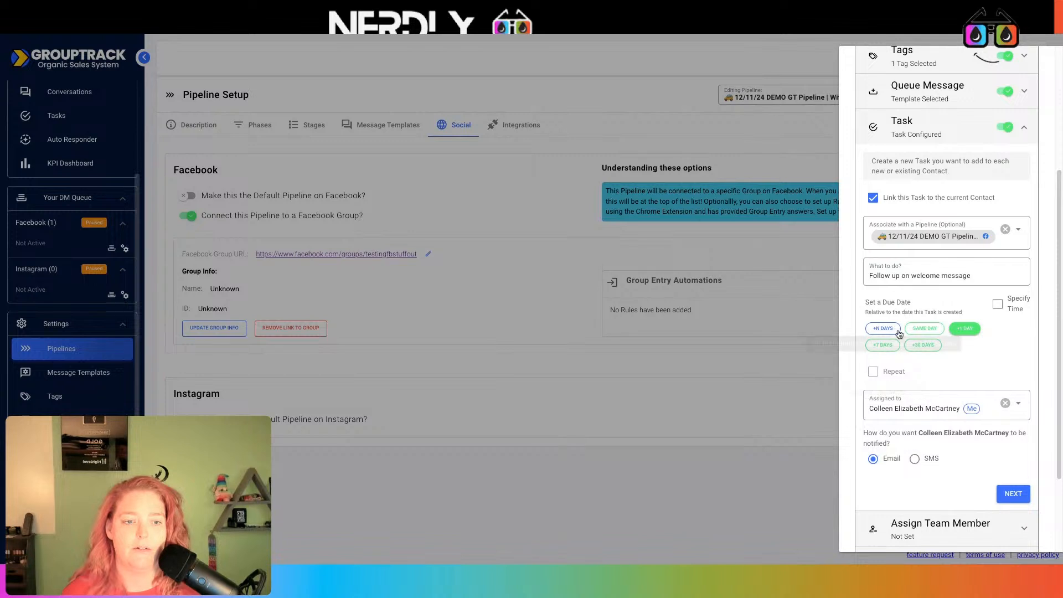
{"action": "scroll", "coordinate": [952, 387], "scroll_direction": "down", "scroll_amount": 2}
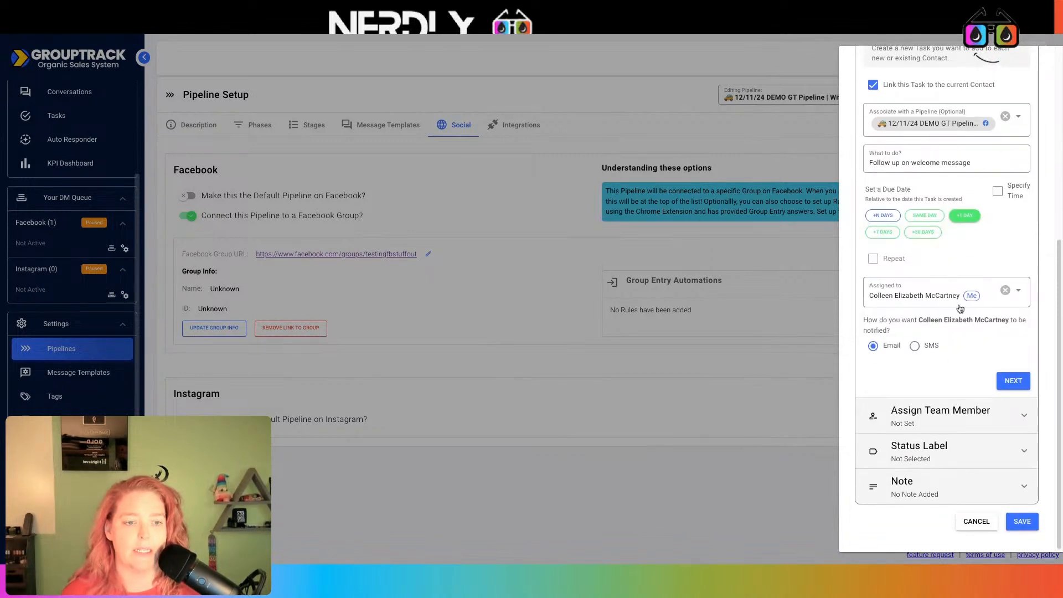
{"action": "left_click", "coordinate": [914, 346]}
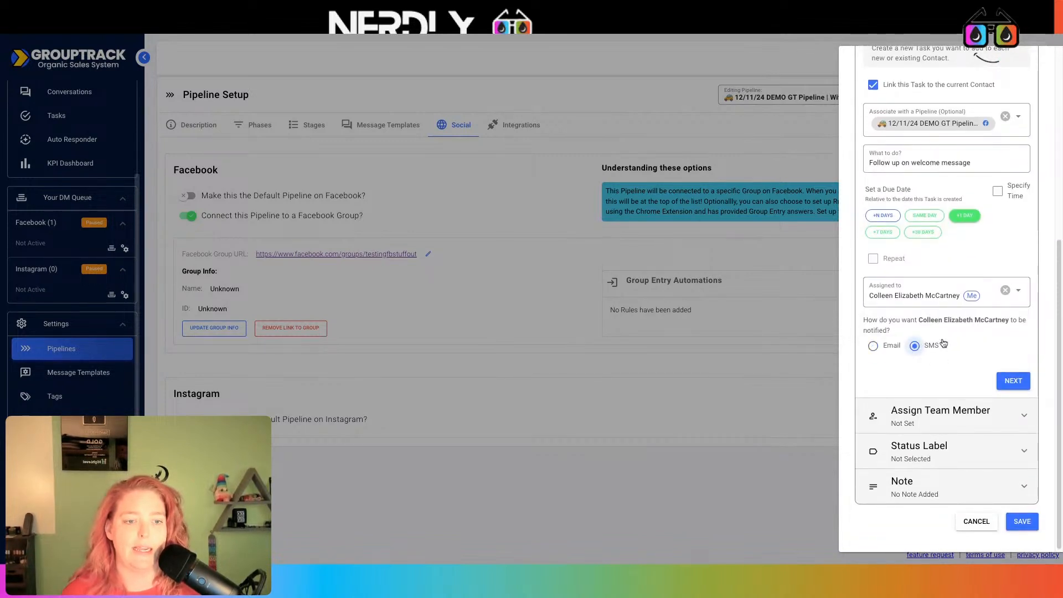
{"action": "left_click", "coordinate": [1013, 381]}
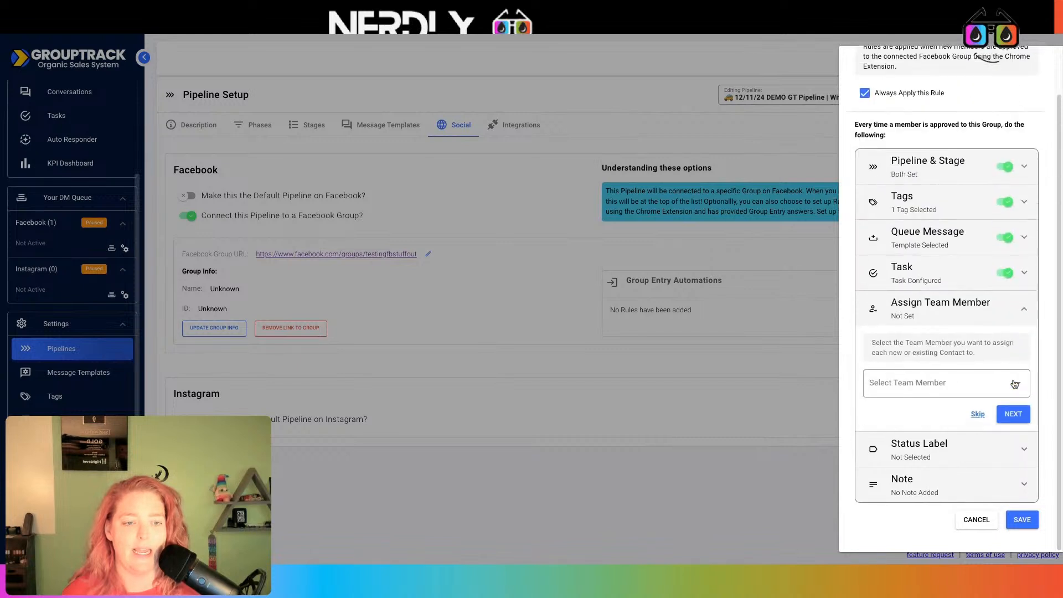
- Assign new members to your own account and label them Not Read
{"action": "left_click", "coordinate": [972, 383]}
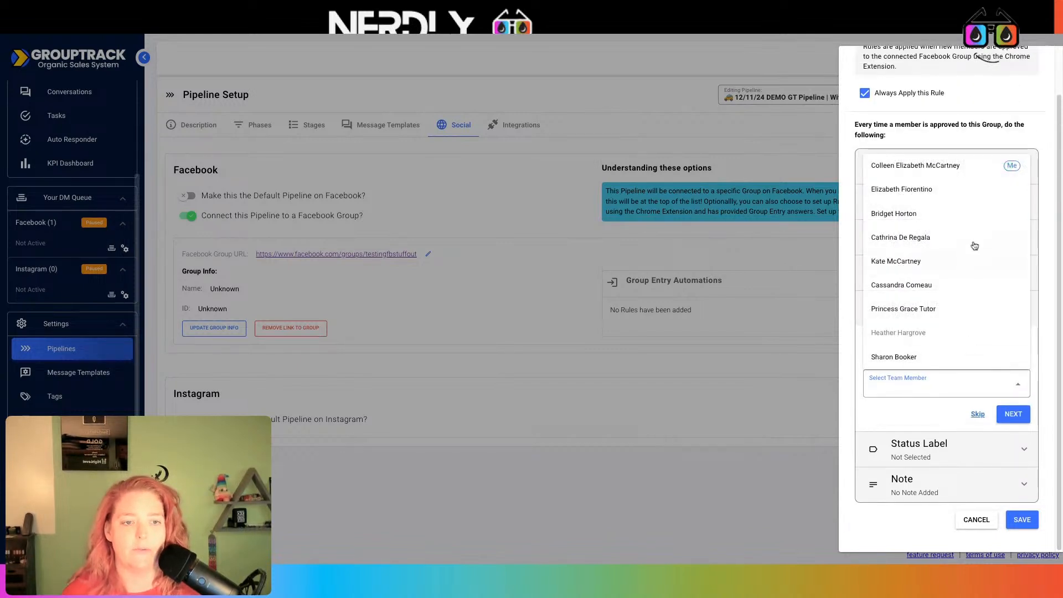
{"action": "left_click", "coordinate": [957, 165]}
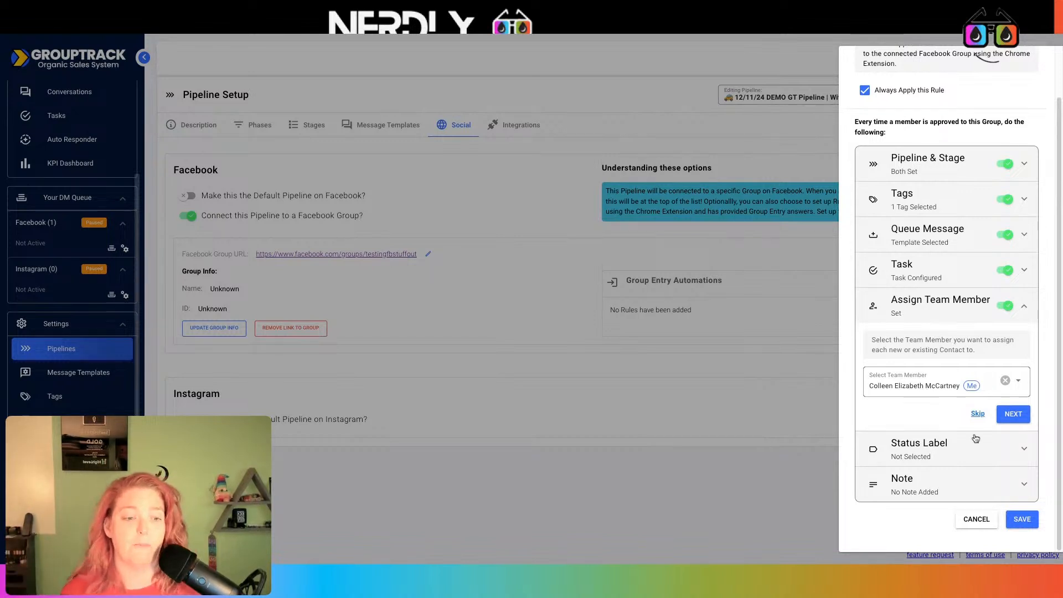
{"action": "left_click", "coordinate": [1021, 419]}
{"action": "left_click", "coordinate": [907, 424]}
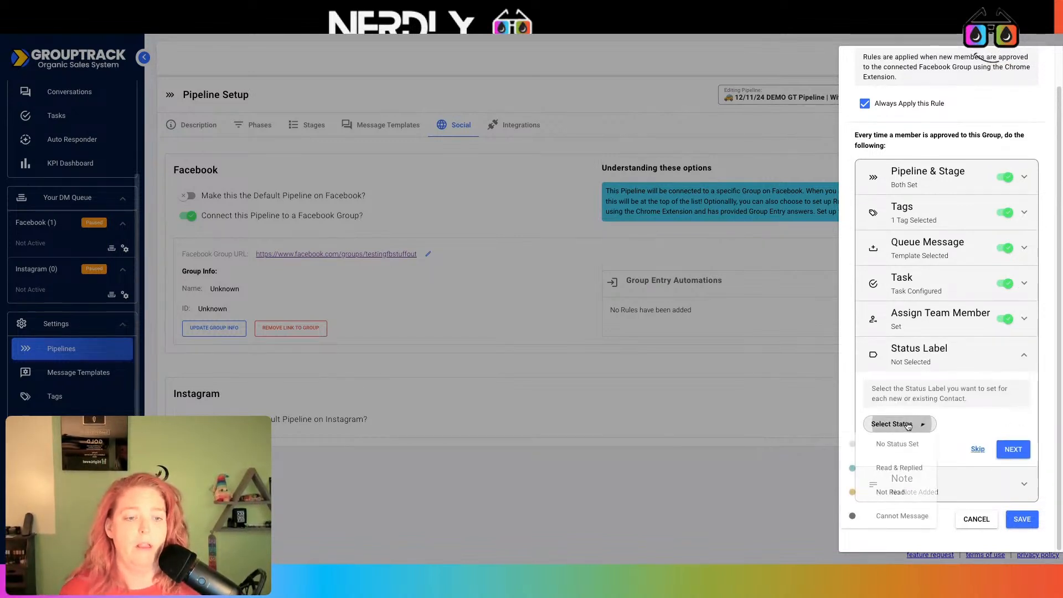
{"action": "left_click", "coordinate": [985, 413]}
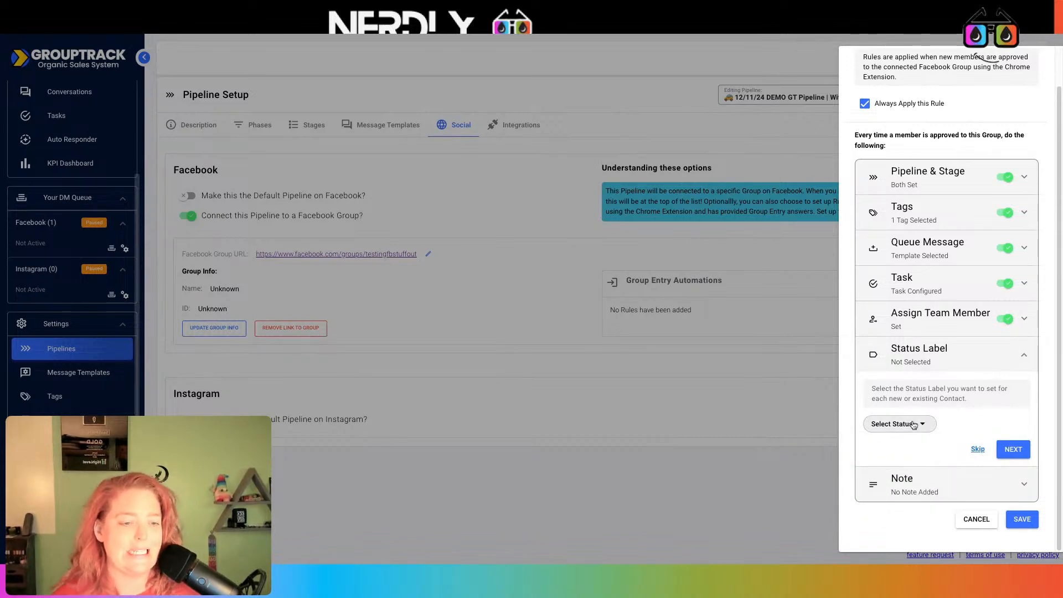
{"action": "left_click", "coordinate": [914, 426]}
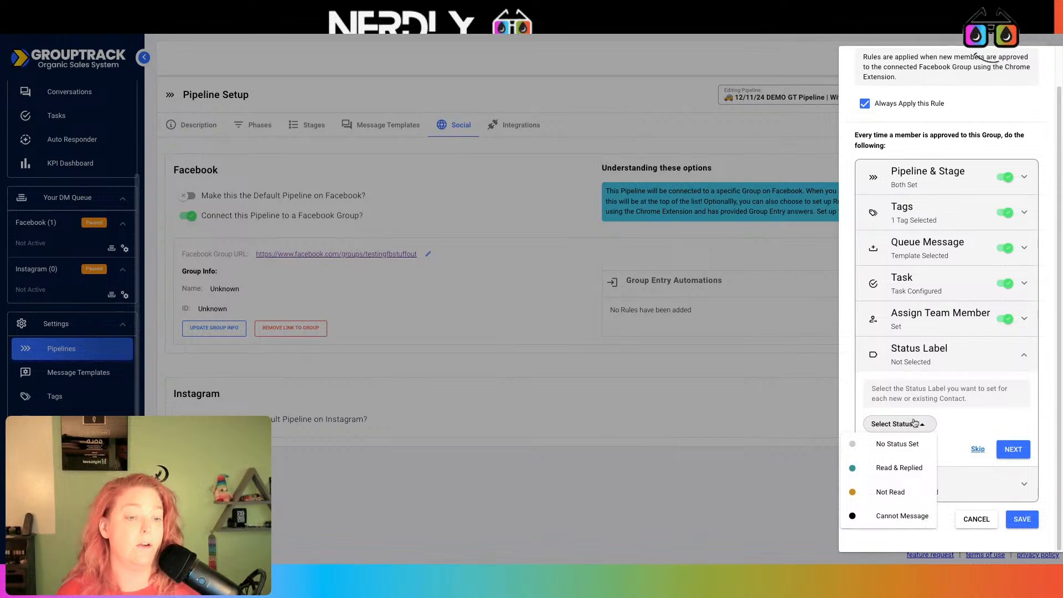
{"action": "left_click", "coordinate": [936, 391]}
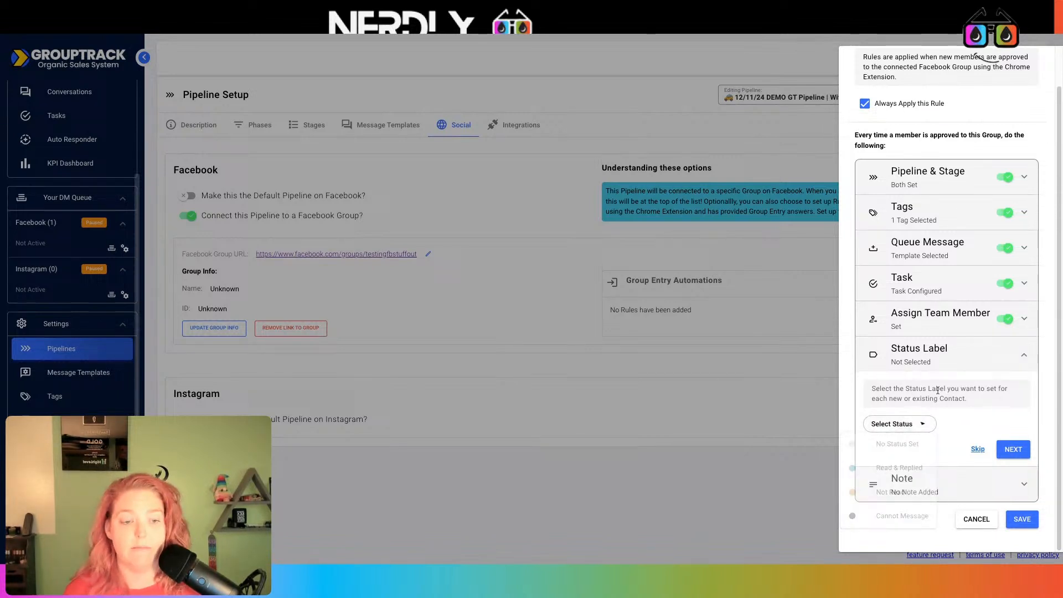
{"action": "left_click", "coordinate": [907, 426]}
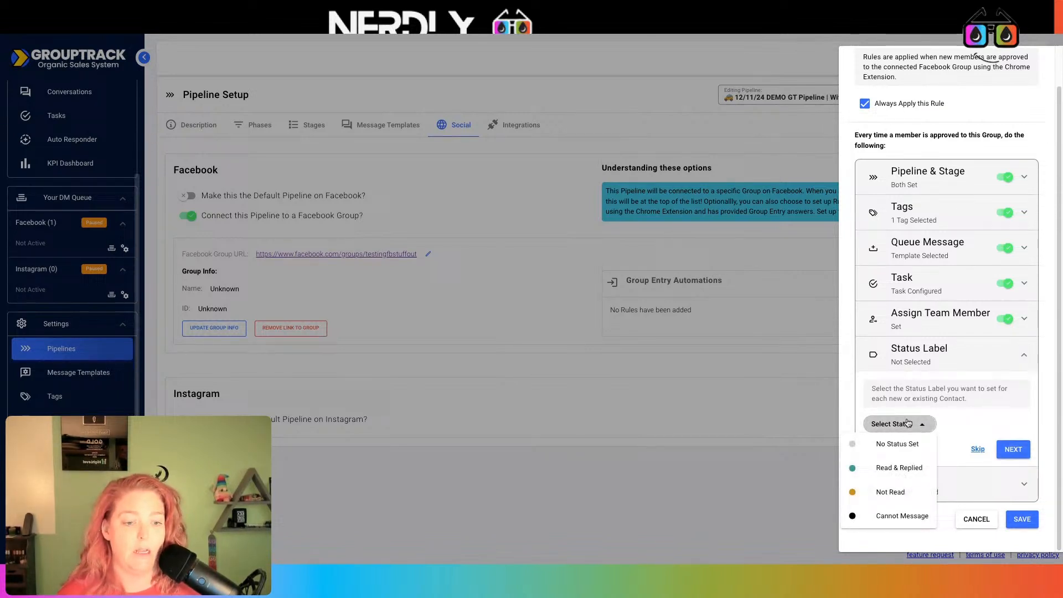
{"action": "left_click", "coordinate": [904, 493]}
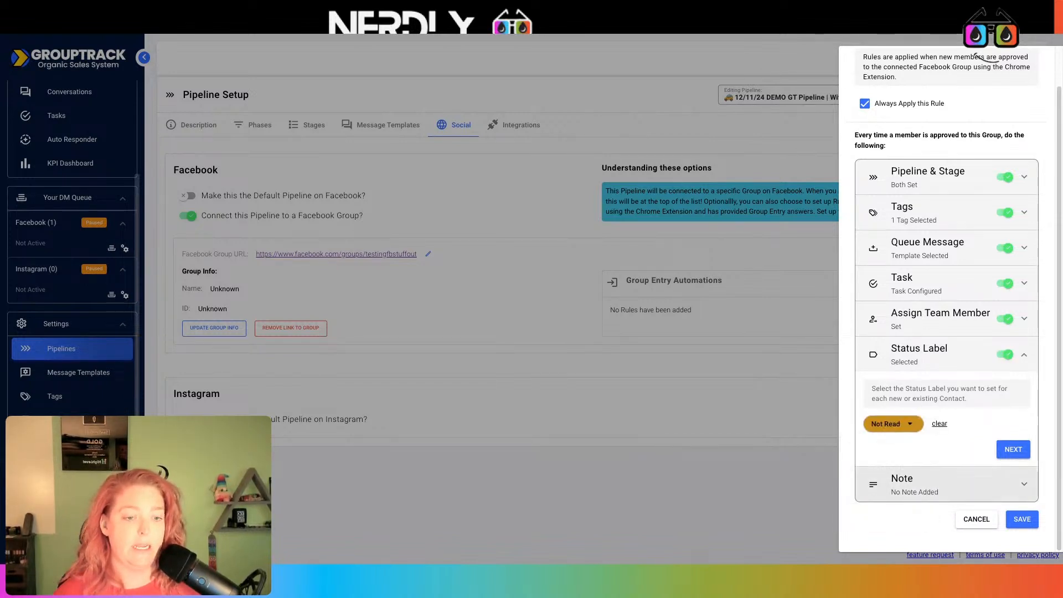
{"action": "left_click", "coordinate": [1013, 449]}
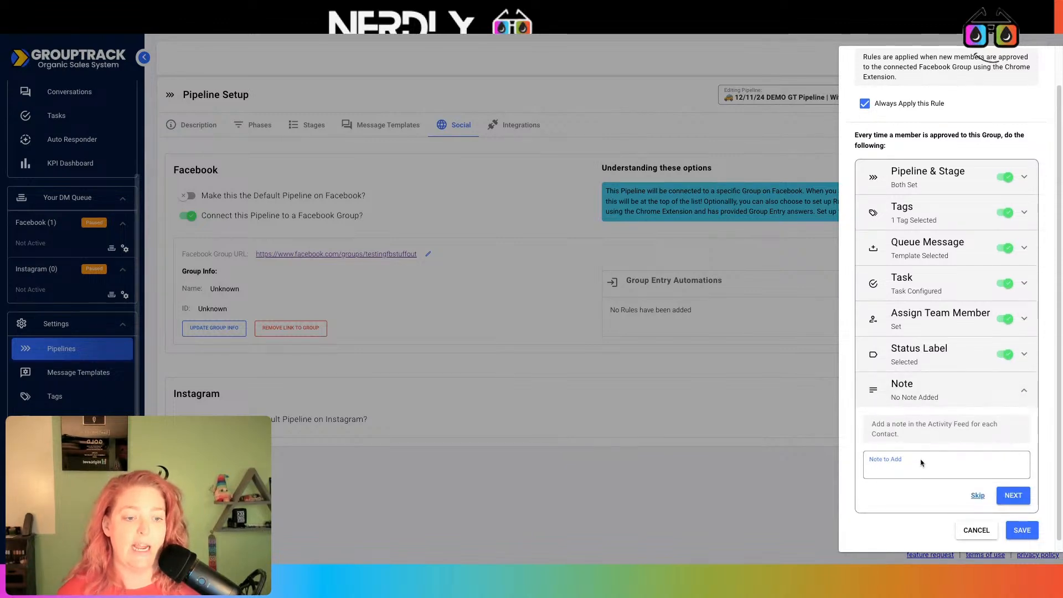
- Skip the note, save the rule, and go to Nerdly's workflows list
{"action": "left_click", "coordinate": [1018, 498]}
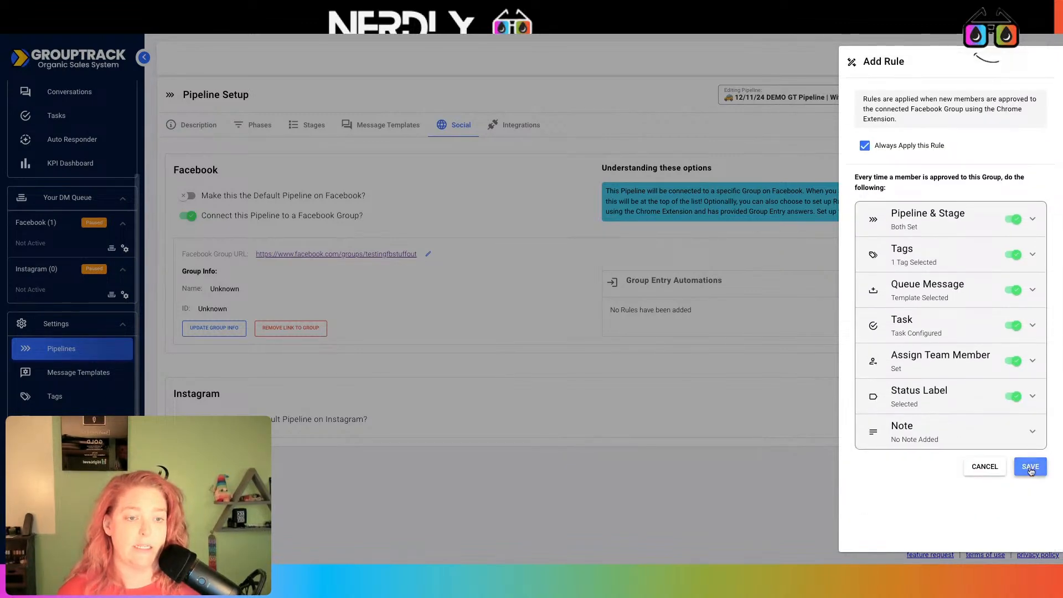
{"action": "left_click", "coordinate": [1030, 467]}
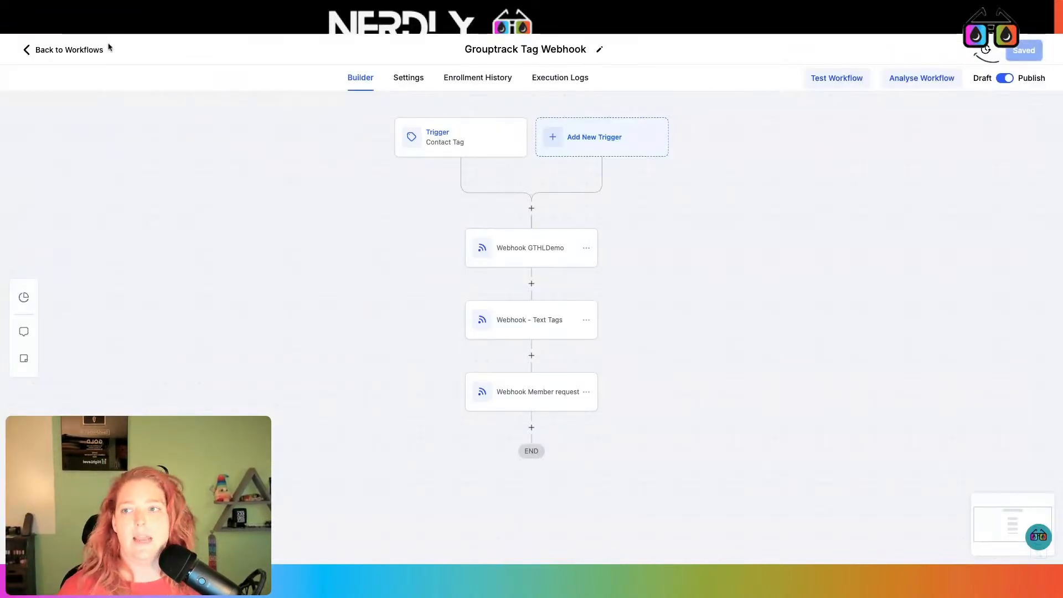
{"action": "left_click", "coordinate": [99, 51]}
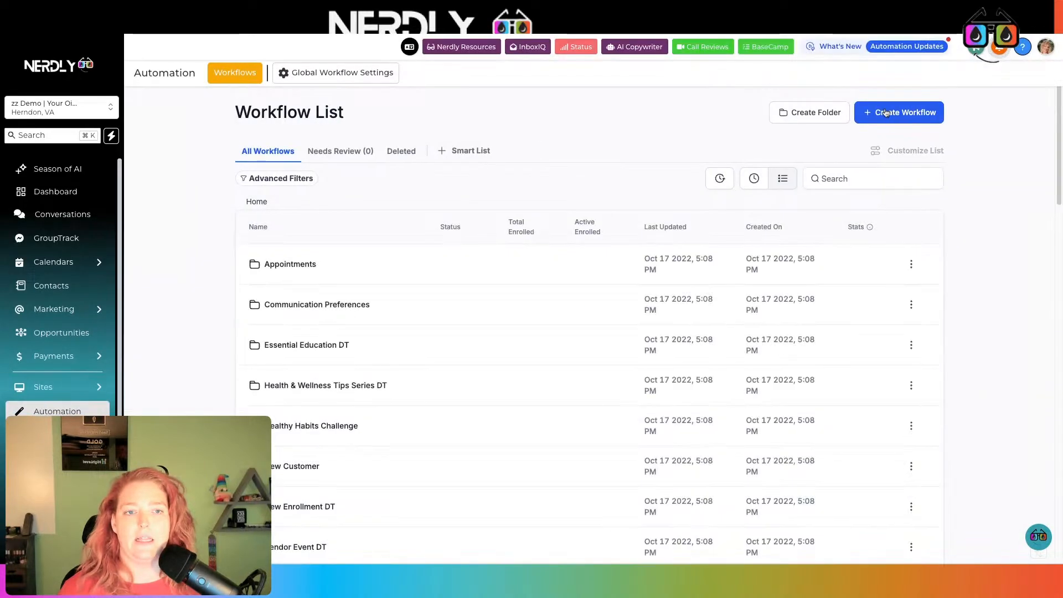
- Create a new workflow from scratch with a Contact Tag trigger
{"action": "left_click", "coordinate": [886, 112]}
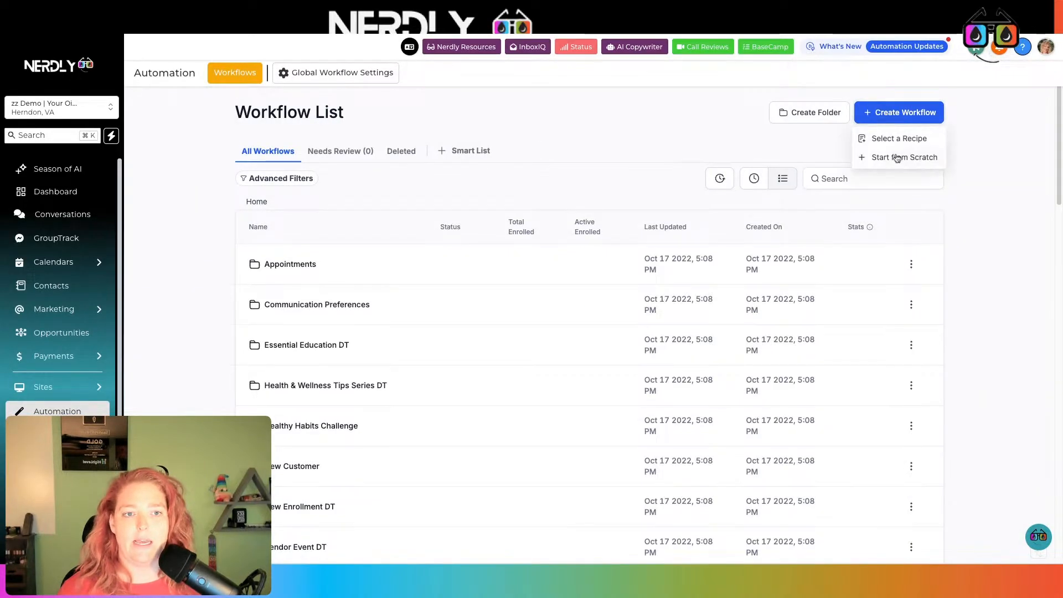
{"action": "left_click", "coordinate": [893, 161]}
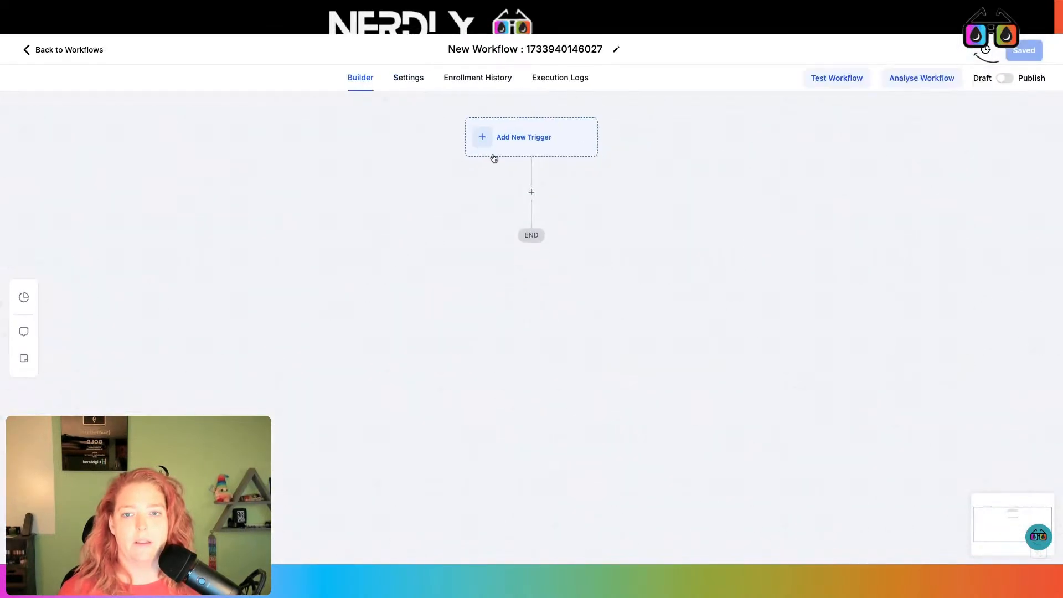
{"action": "left_click", "coordinate": [510, 138]}
{"action": "type", "text": "tag"}
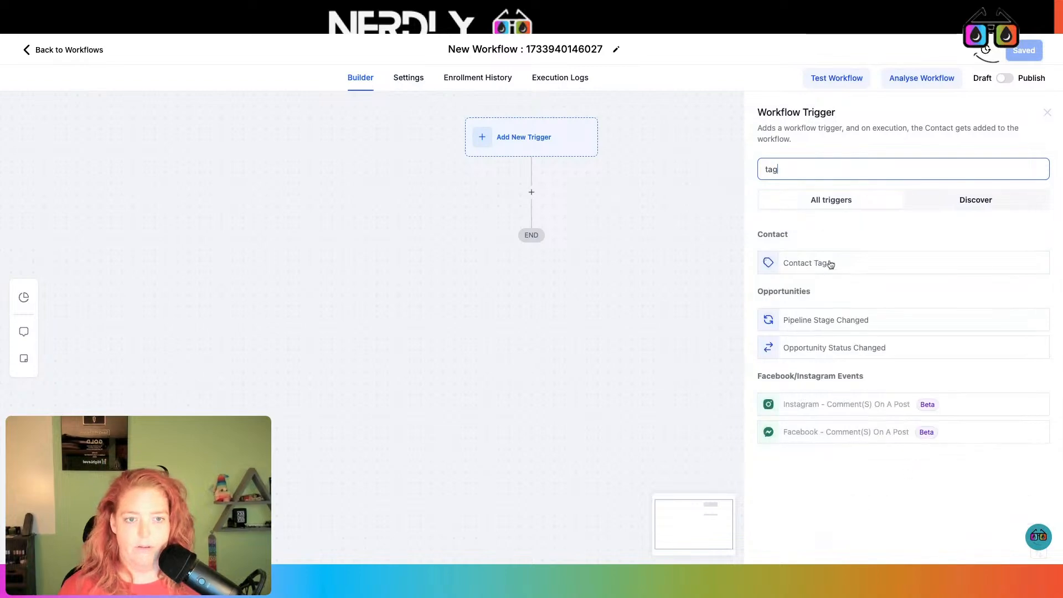
{"action": "left_click", "coordinate": [827, 263]}
- Filter the trigger on tag added lead-fbgrouptestingstuffout-joined, append 'lead-f' to its name, and save it
{"action": "left_click", "coordinate": [619, 281]}
{"action": "left_click", "coordinate": [636, 289]}
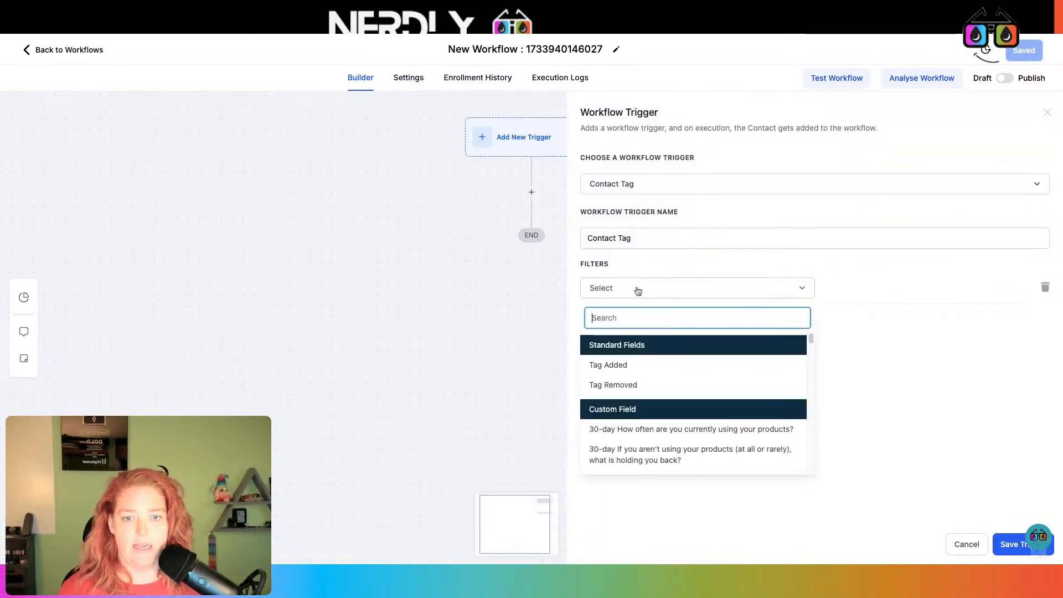
{"action": "left_click", "coordinate": [689, 362]}
{"action": "left_click", "coordinate": [861, 294]}
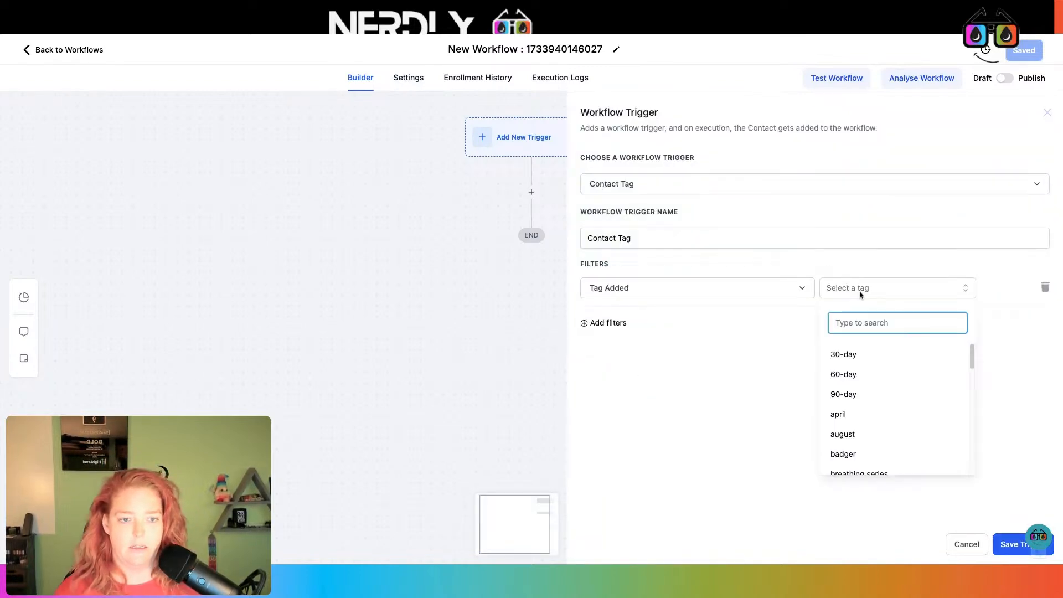
{"action": "type", "text": "l"}
{"action": "key", "text": "BackSpace"}
{"action": "type", "text": "leawd"}
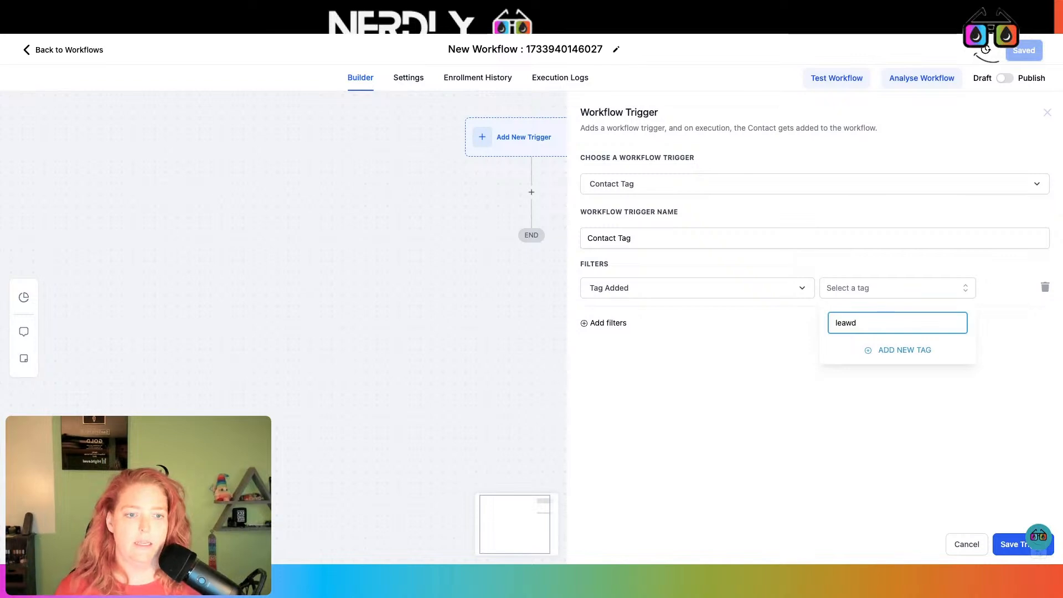
{"action": "key", "text": "BackSpace"}
{"action": "key", "text": "BackSpace"}
{"action": "type", "text": "d"}
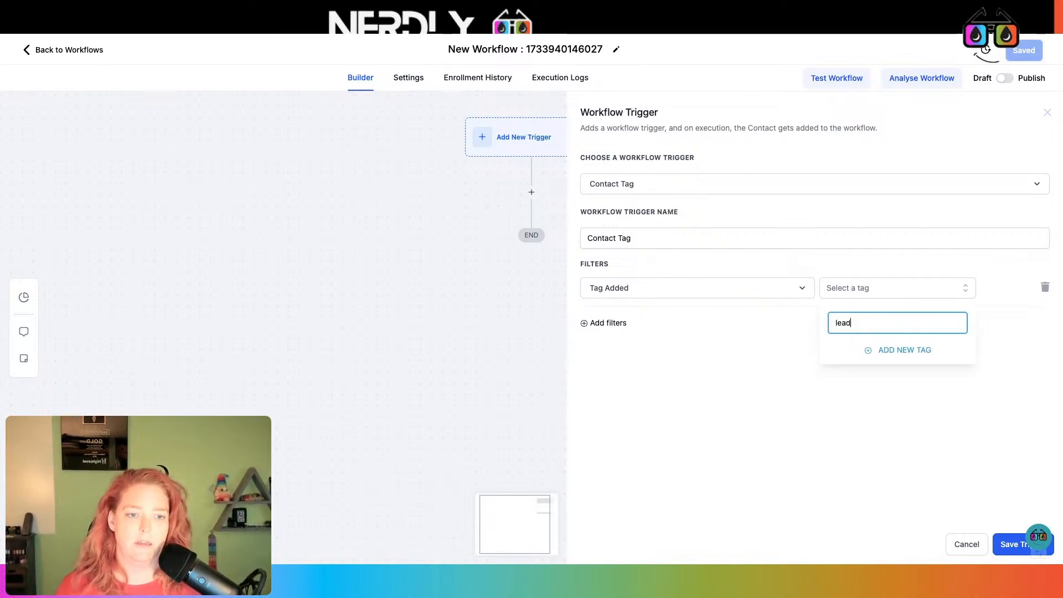
{"action": "left_click", "coordinate": [906, 355]}
{"action": "left_click", "coordinate": [731, 238]}
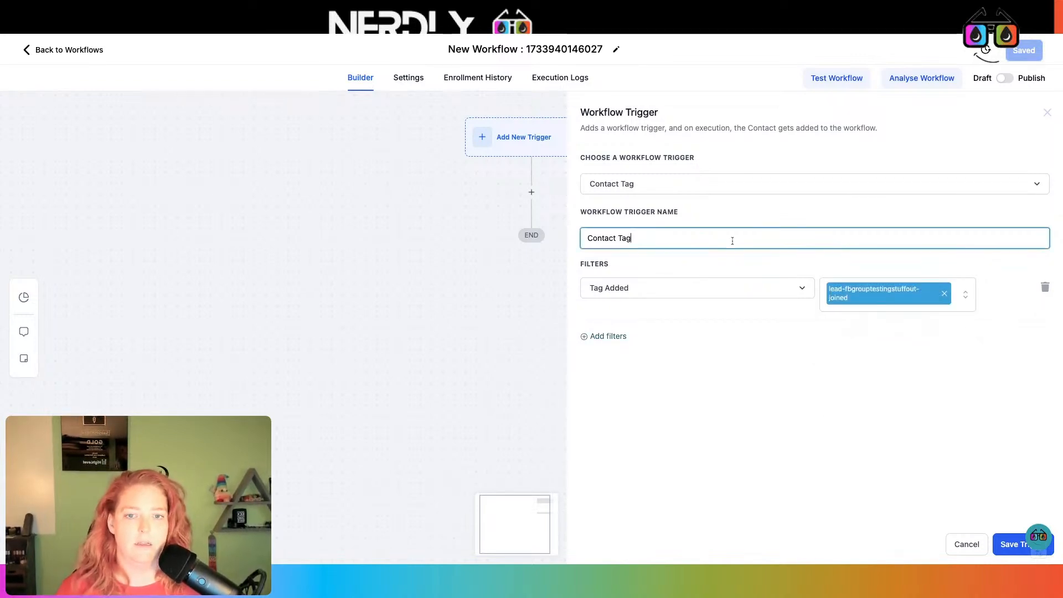
{"action": "type", "text": "lead-fbgrouptestingstuffout-joined"}
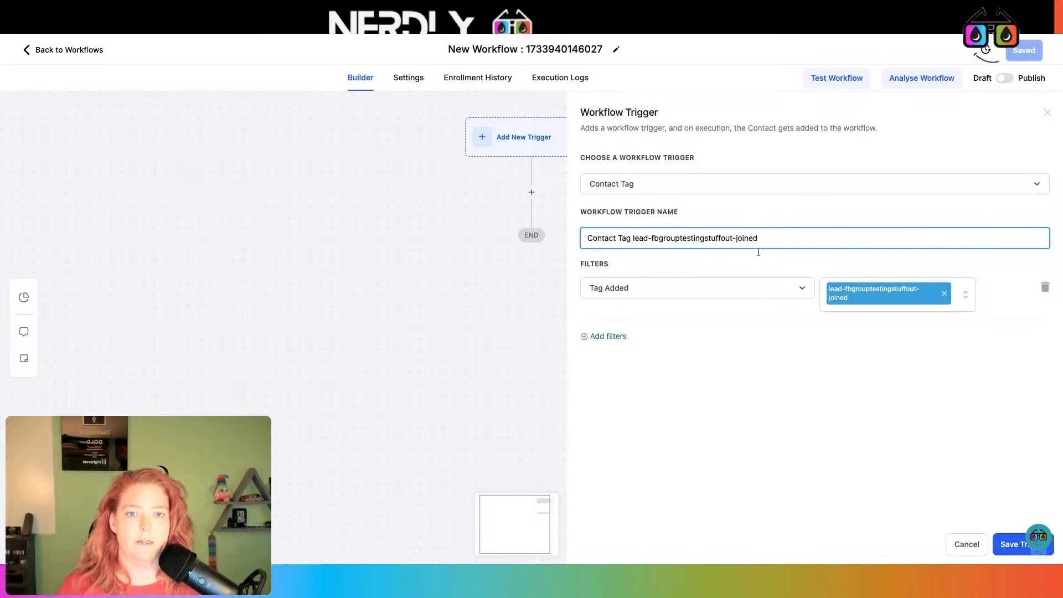
{"action": "left_click", "coordinate": [1009, 544]}
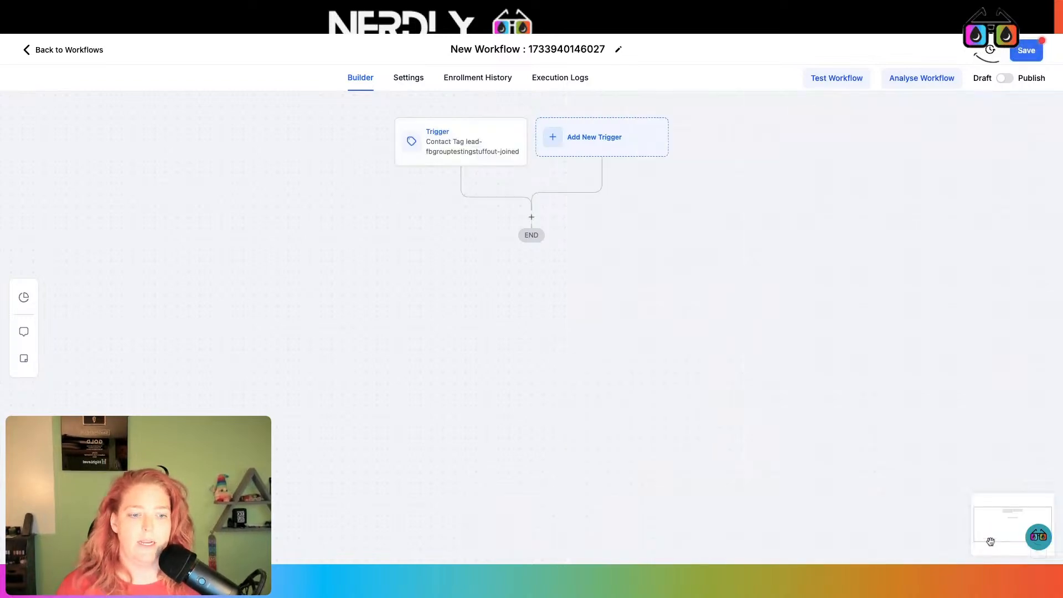
{"action": "left_click", "coordinate": [529, 216]}
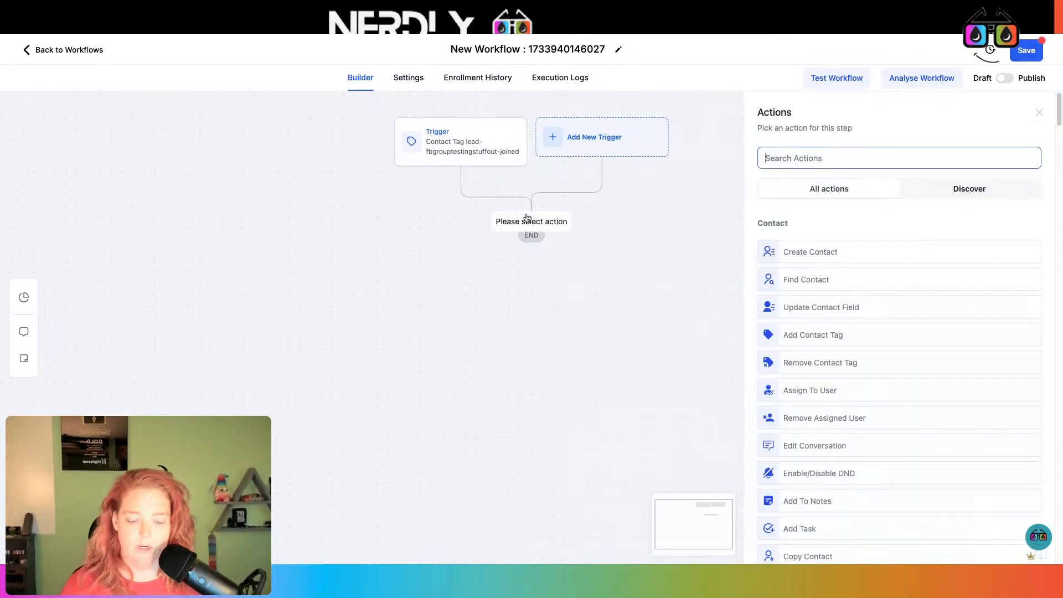
- Add a Send SMS action with the message 'Heuy jeu'
{"action": "type", "text": "sms"}
{"action": "left_click", "coordinate": [890, 242]}
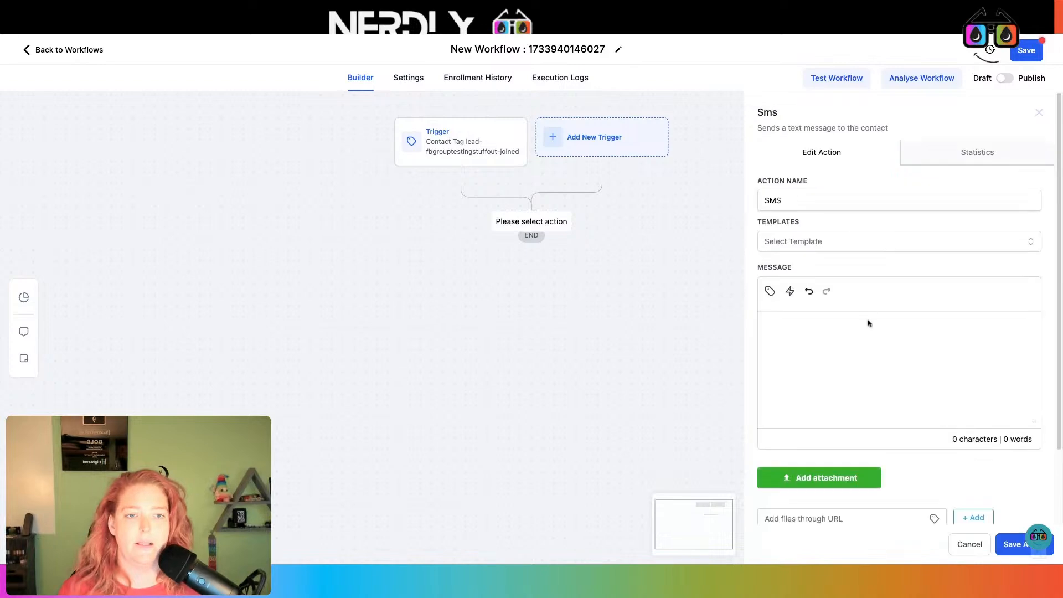
{"action": "type", "text": "Heuy jeu e!"}
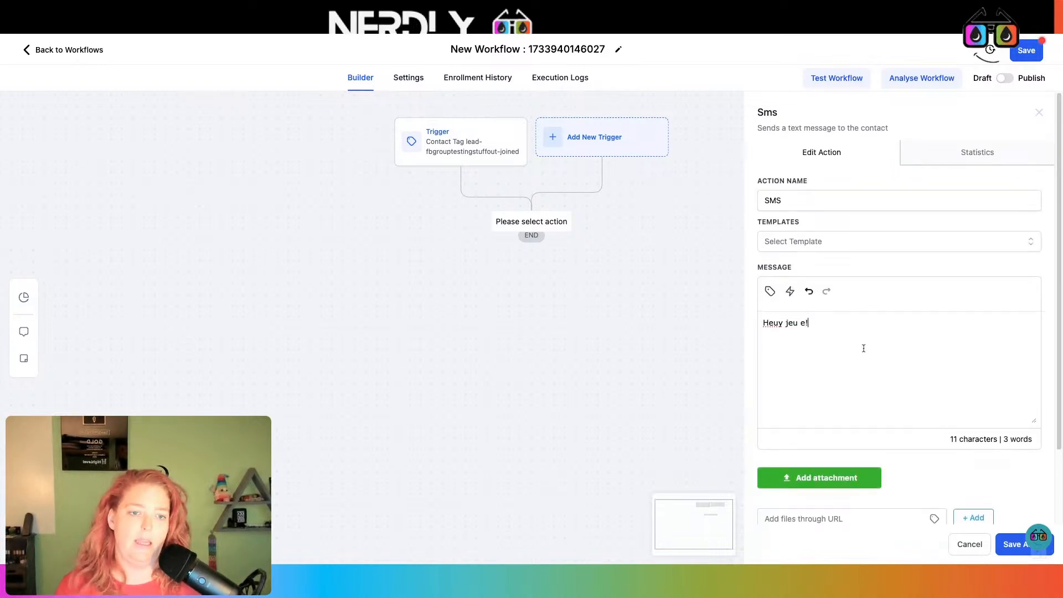
{"action": "left_click", "coordinate": [1016, 547]}
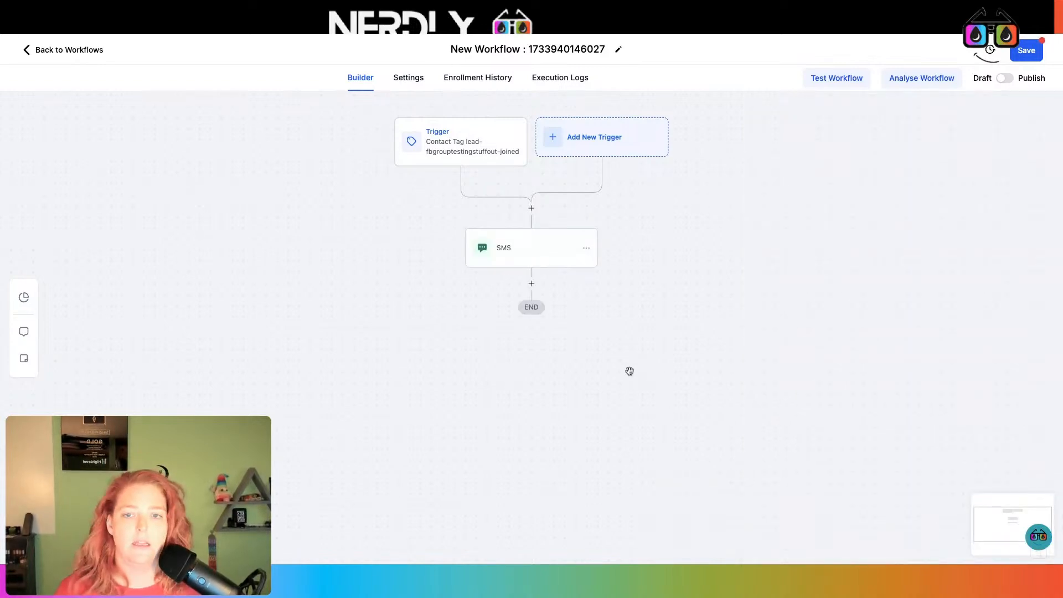
- Add a Send Email action with subject 'asdcv' and message 'heyo'
{"action": "left_click", "coordinate": [531, 285]}
{"action": "type", "text": "email"}
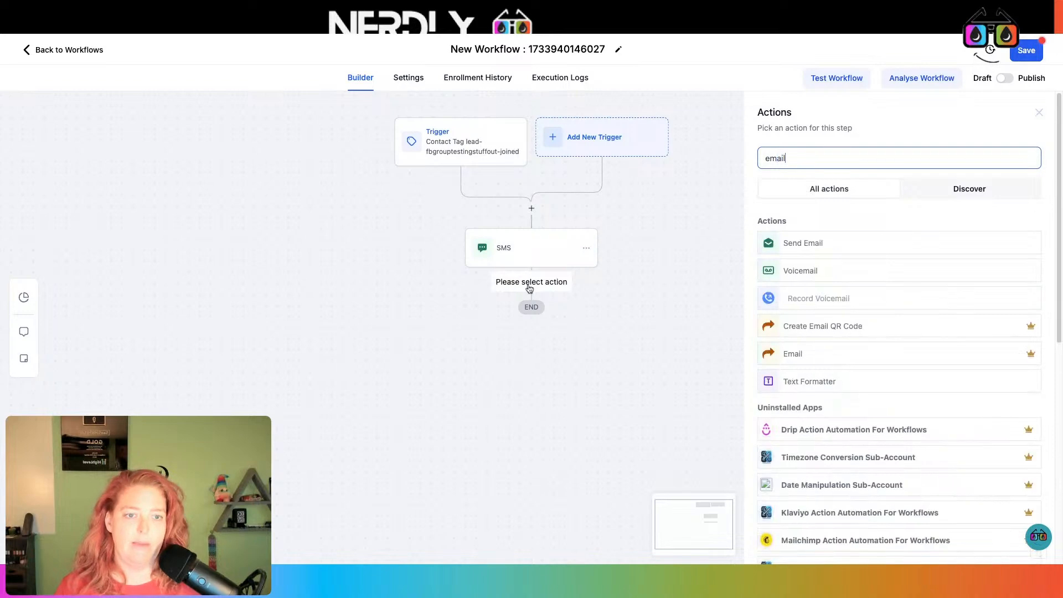
{"action": "left_click", "coordinate": [866, 242]}
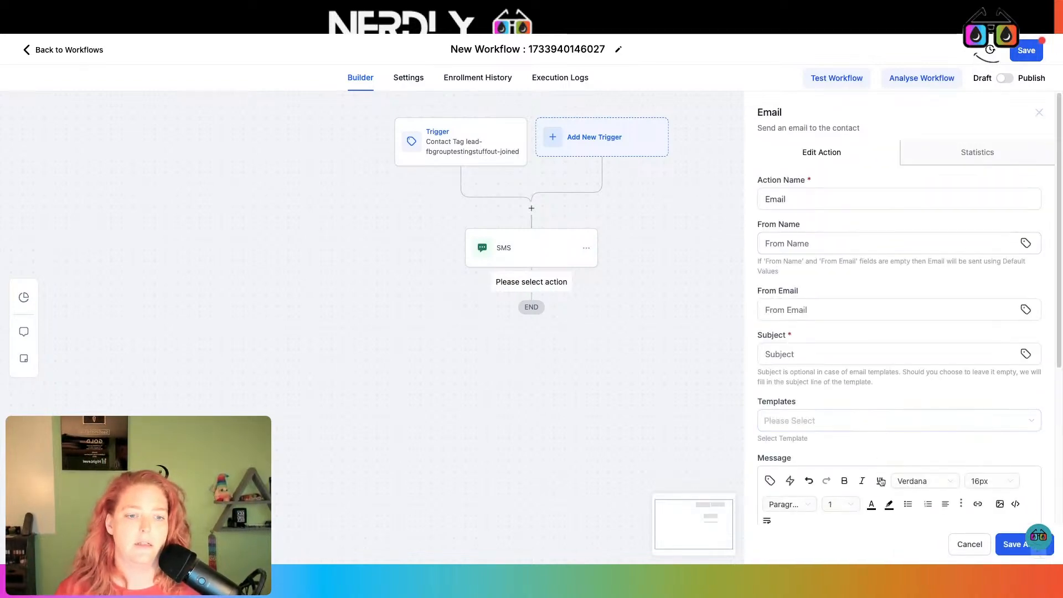
{"action": "scroll", "coordinate": [863, 473], "scroll_direction": "down", "scroll_amount": 4}
{"action": "left_click", "coordinate": [837, 391]}
{"action": "type", "text": "heyo!"}
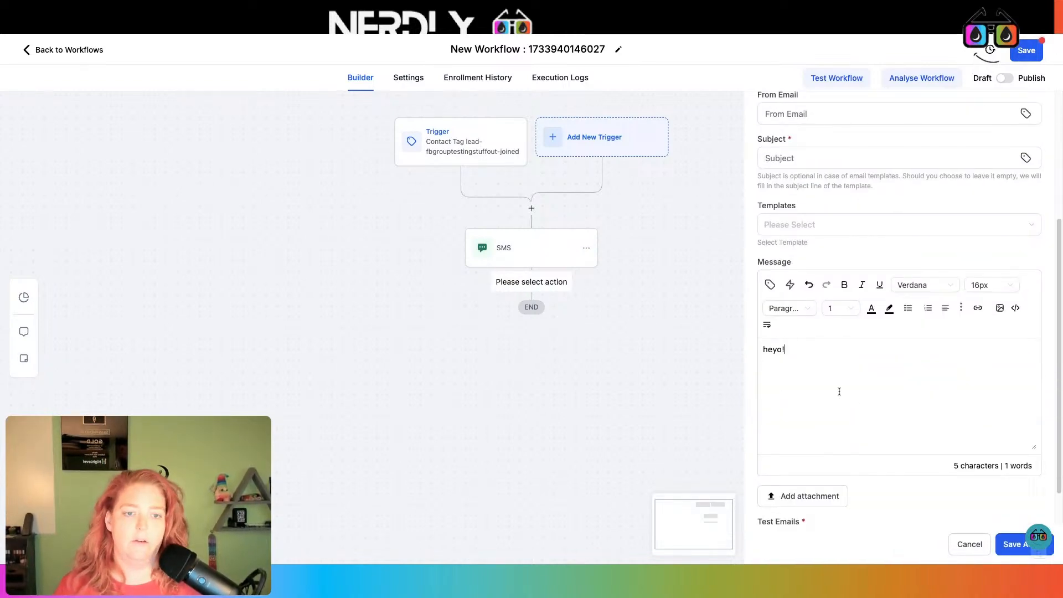
{"action": "left_click", "coordinate": [1011, 545]}
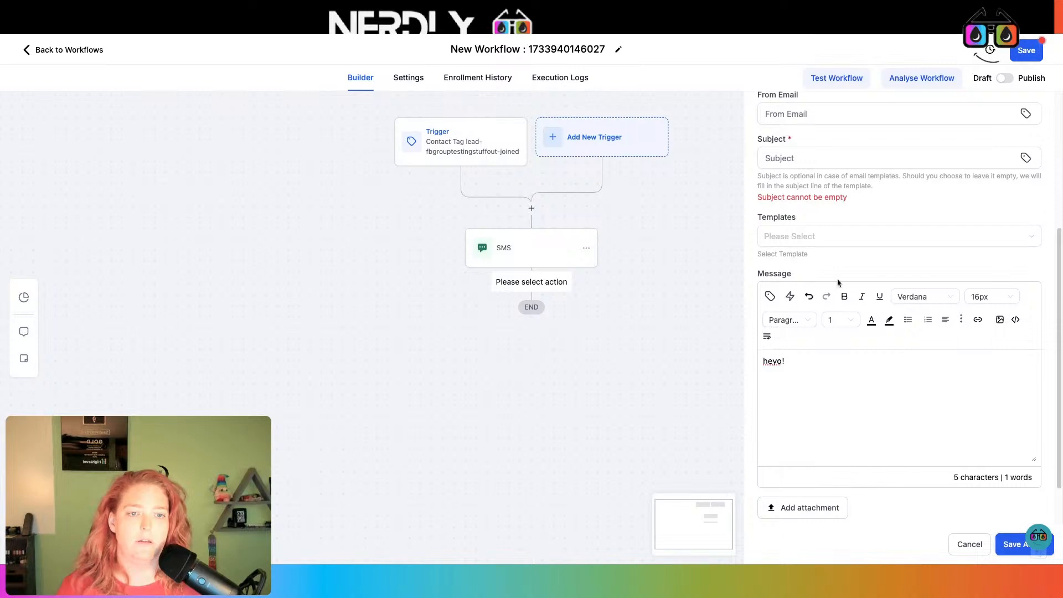
{"action": "left_click", "coordinate": [818, 154]}
{"action": "type", "text": "asdcv"}
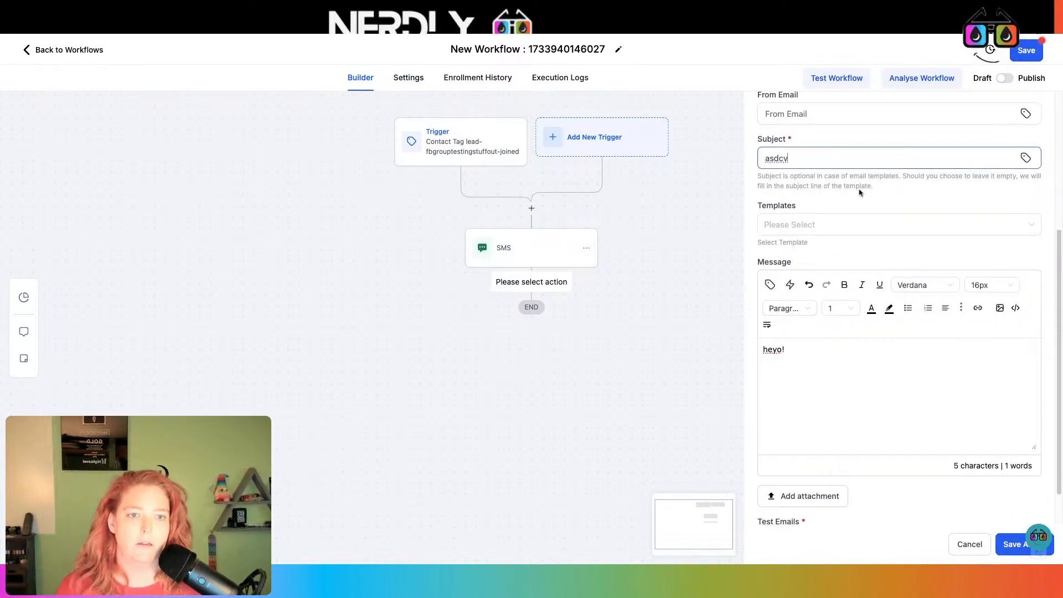
{"action": "left_click", "coordinate": [1011, 548]}
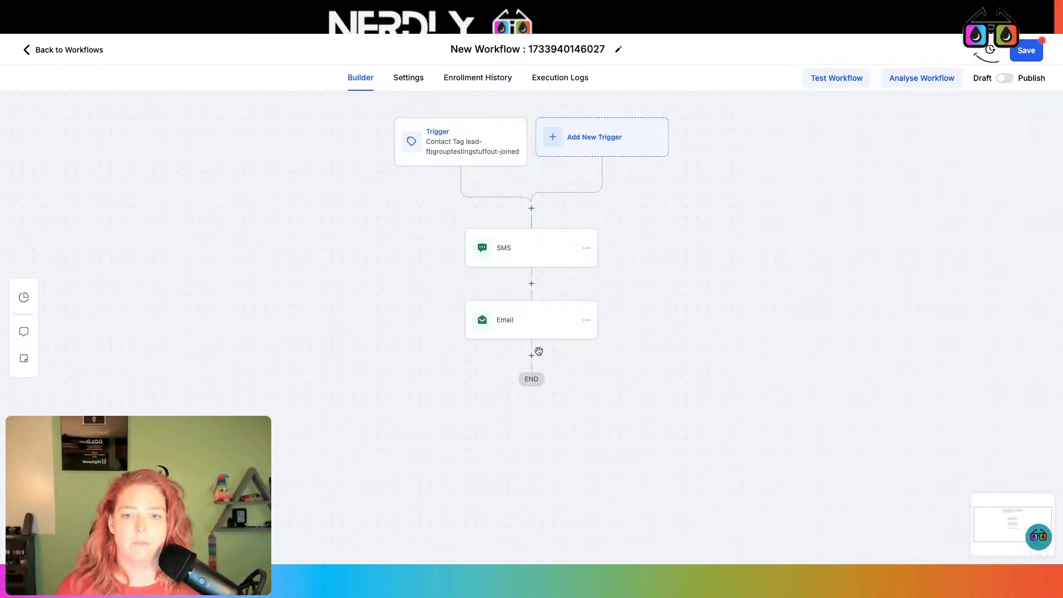
{"action": "left_click", "coordinate": [537, 353]}
{"action": "type", "text": "vo"}
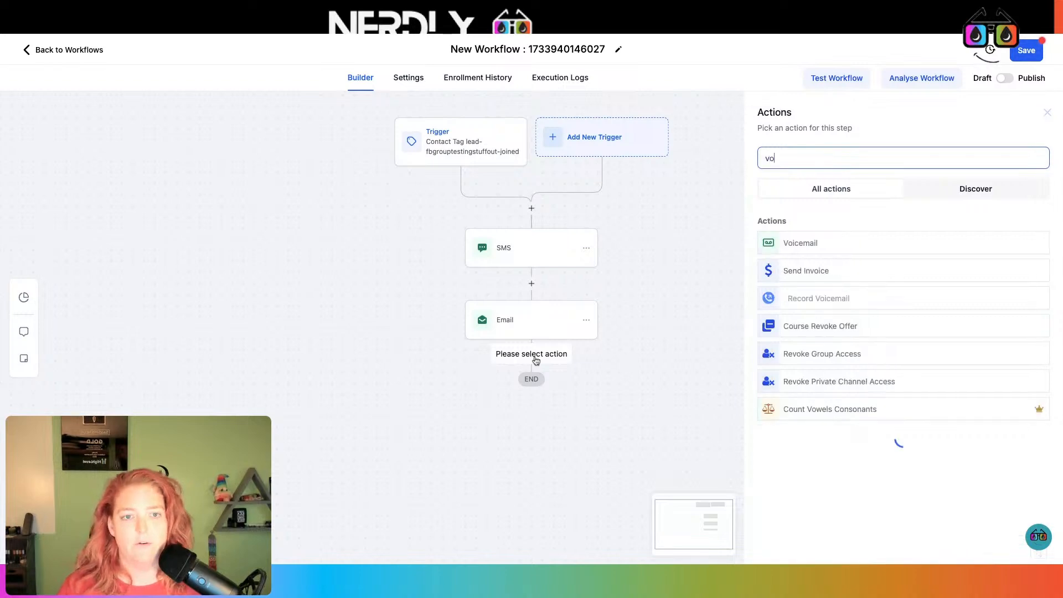
{"action": "type", "text": "ice"}
{"action": "left_click", "coordinate": [831, 245]}
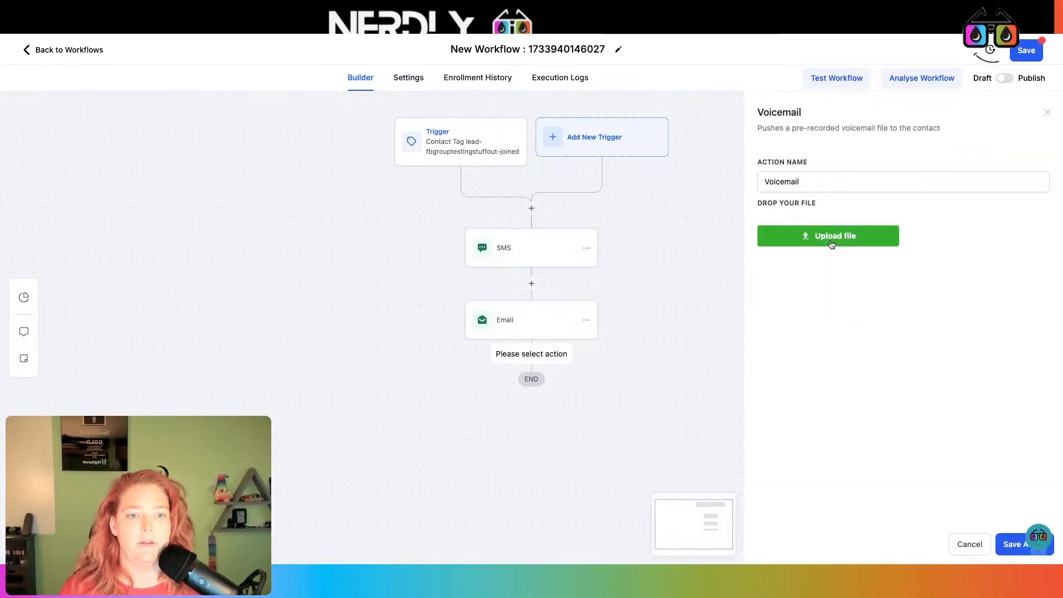
{"action": "left_click", "coordinate": [803, 185]}
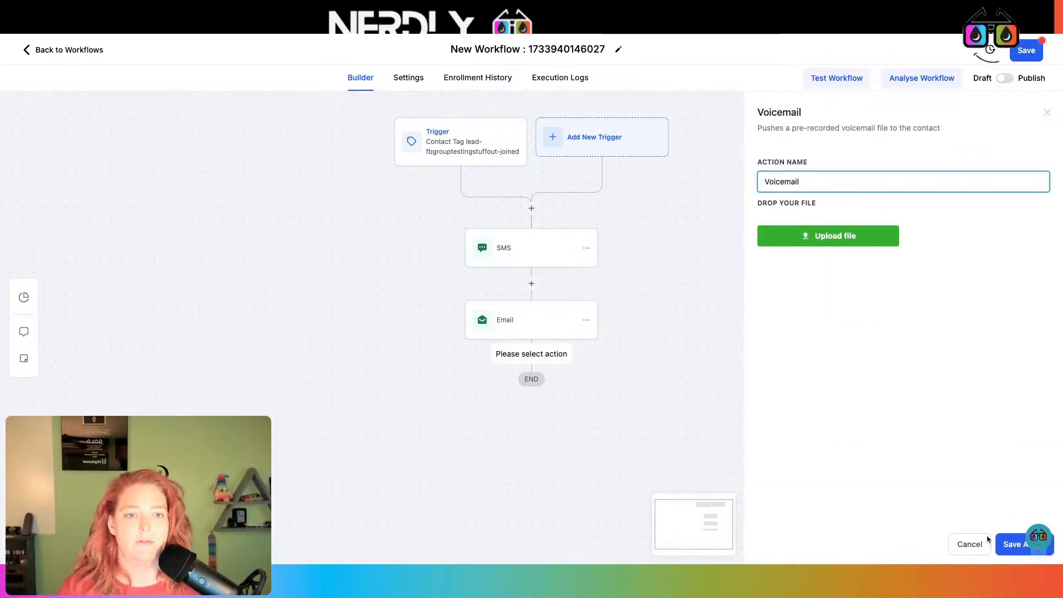
{"action": "left_click", "coordinate": [1021, 545]}
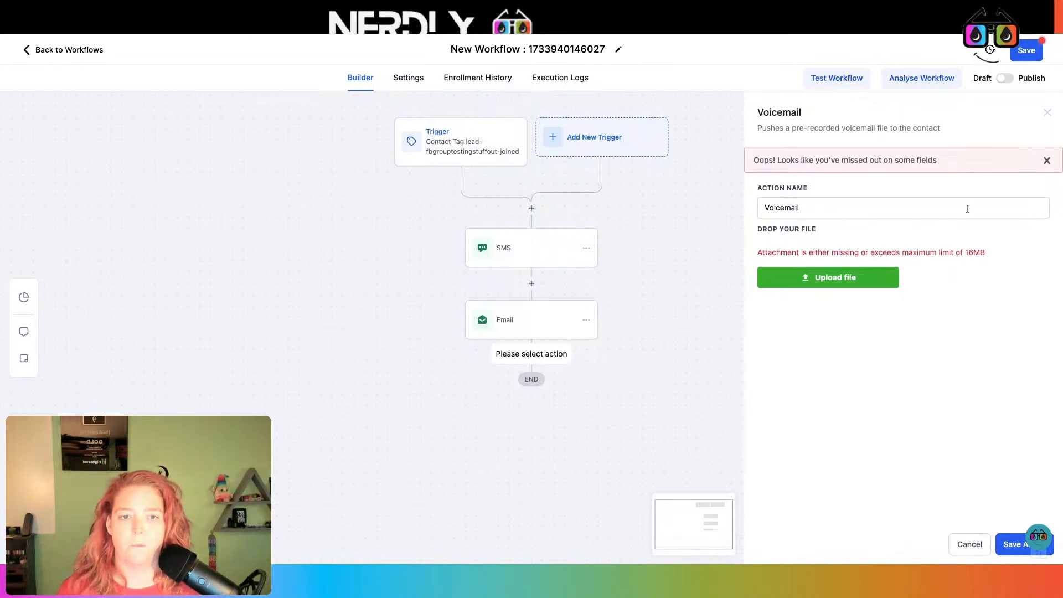
{"action": "left_click", "coordinate": [971, 544]}
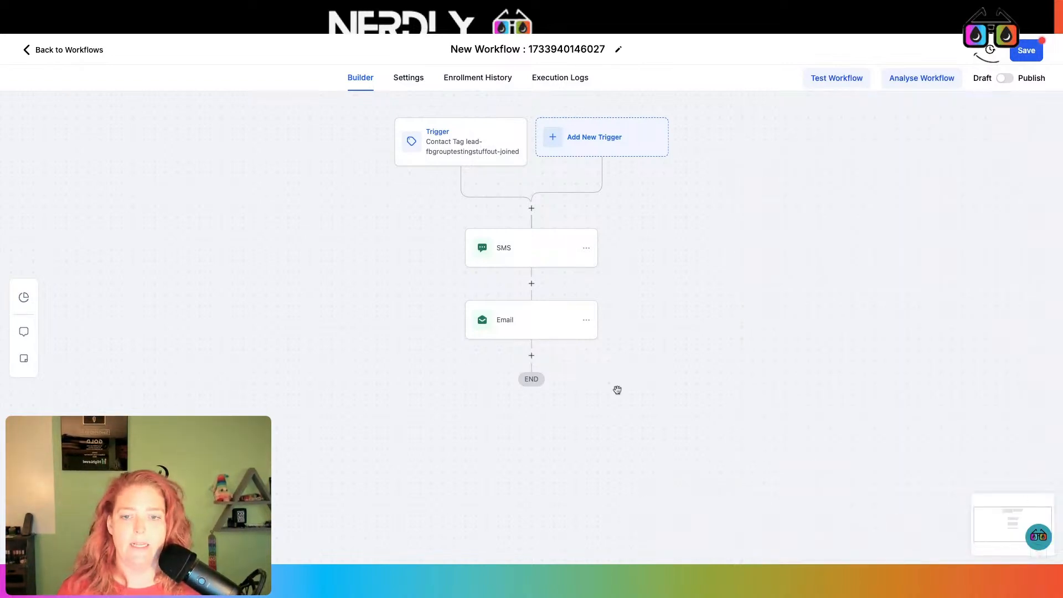
- Add a Manual Action To Call step after the Email step
{"action": "left_click", "coordinate": [531, 356]}
{"action": "type", "text": "manua"}
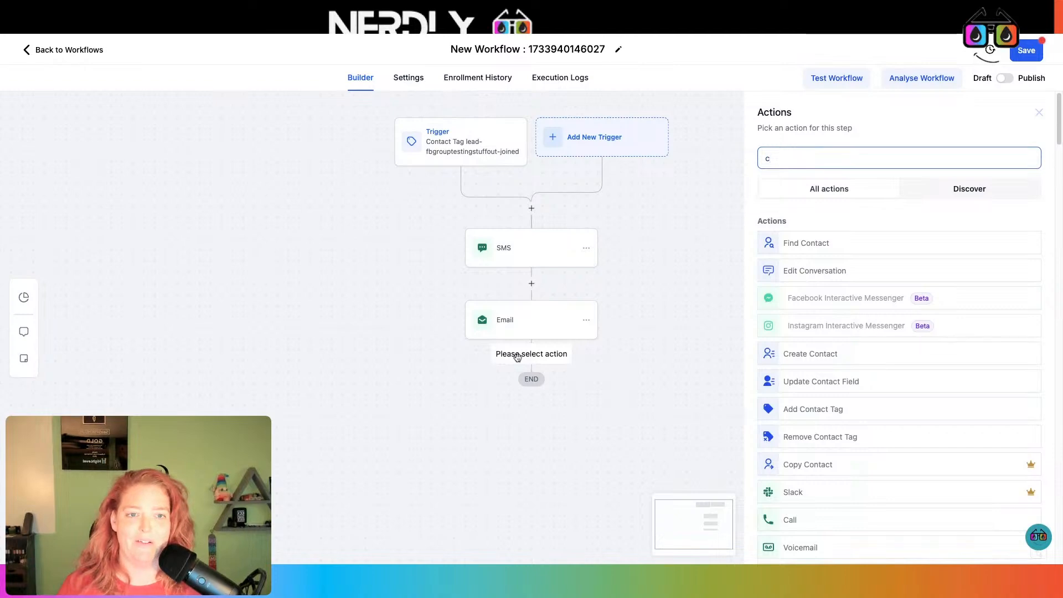
{"action": "type", "text": "l"}
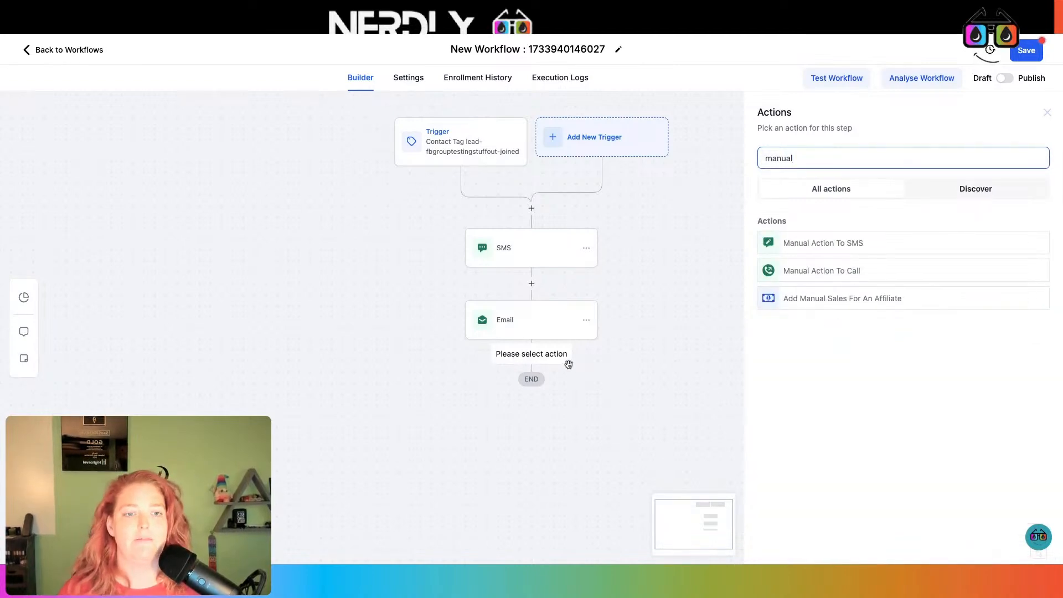
{"action": "left_click", "coordinate": [822, 271]}
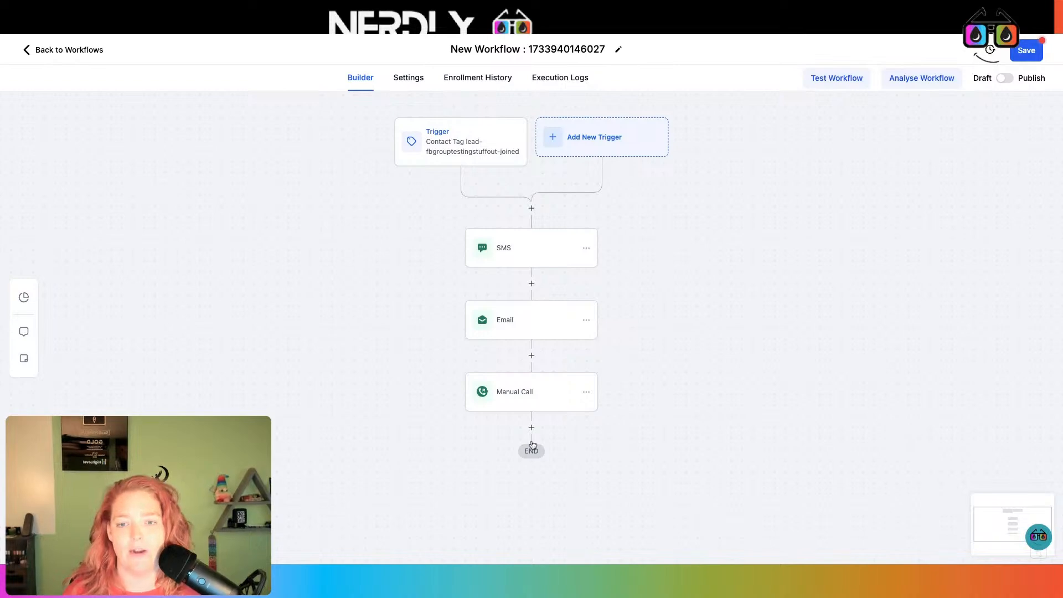
{"action": "left_click", "coordinate": [532, 429]}
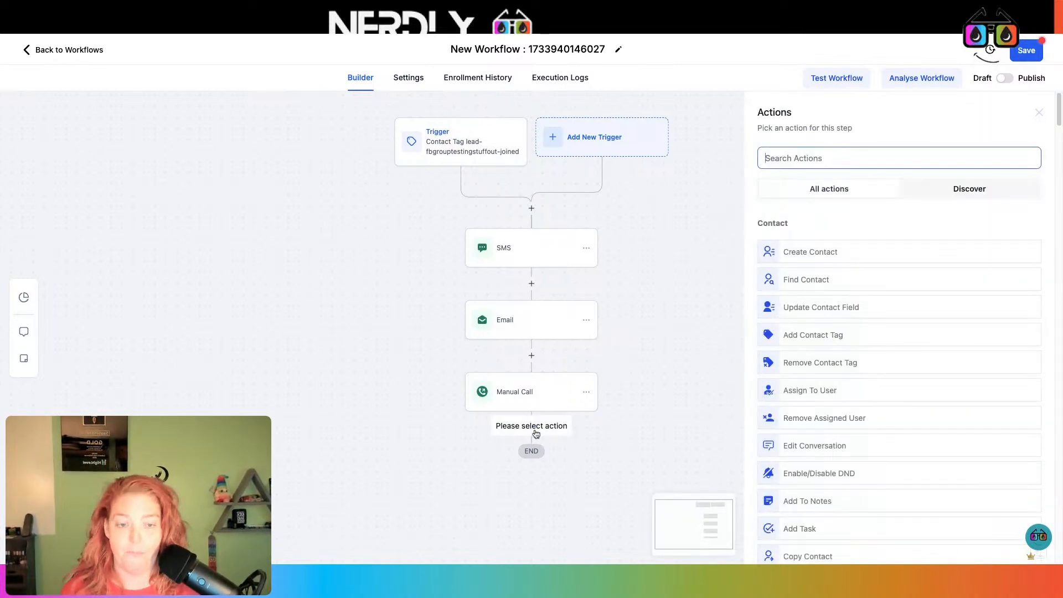
{"action": "type", "text": "custo"}
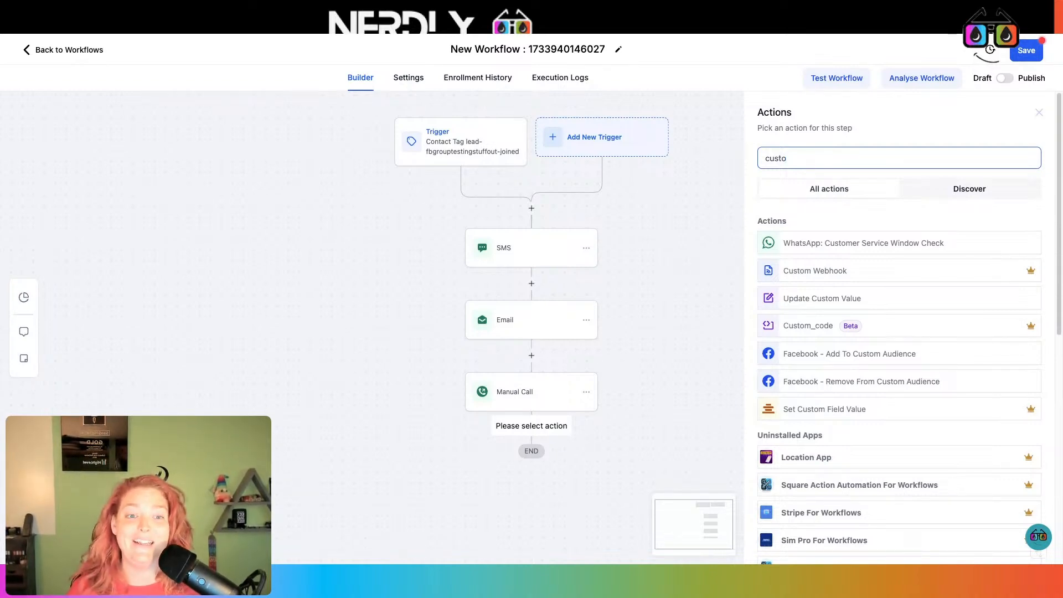
{"action": "double_click", "coordinate": [819, 161]}
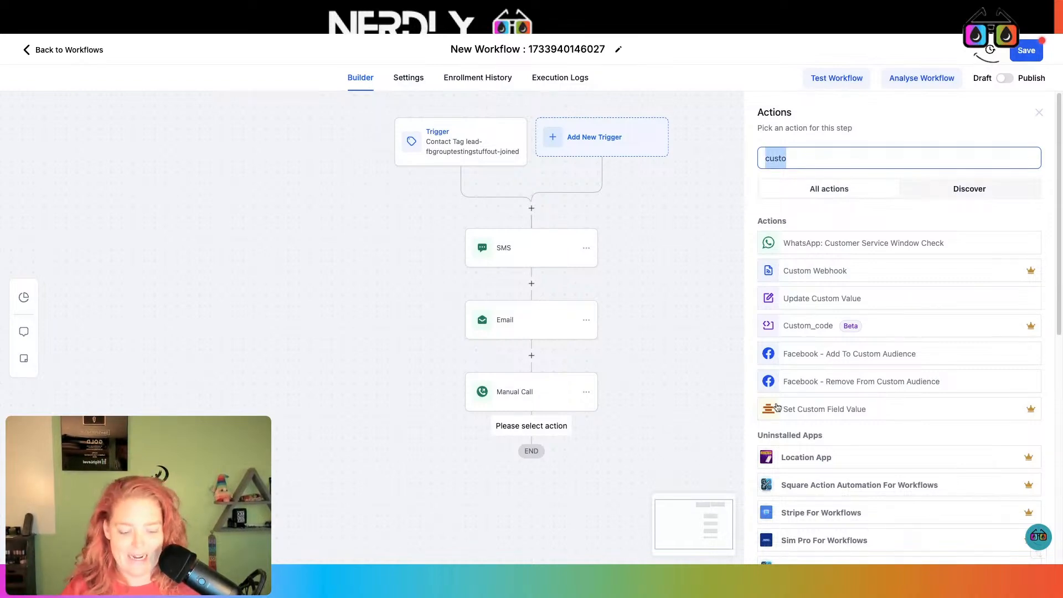
{"action": "key", "text": "BackSpace"}
{"action": "scroll", "coordinate": [844, 429], "scroll_direction": "down", "scroll_amount": 8}
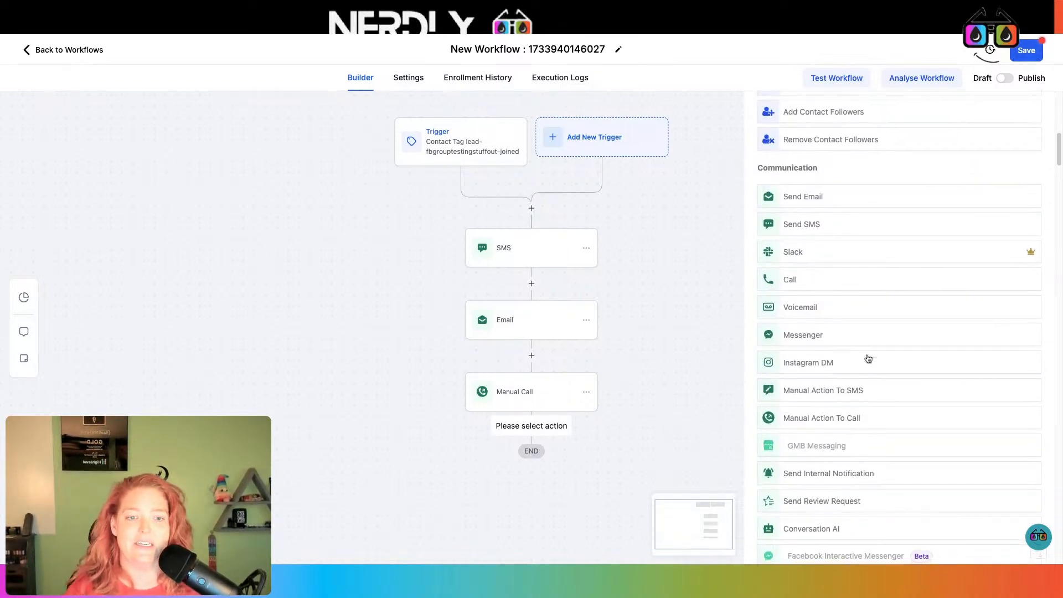
{"action": "scroll", "coordinate": [869, 340], "scroll_direction": "down", "scroll_amount": 5}
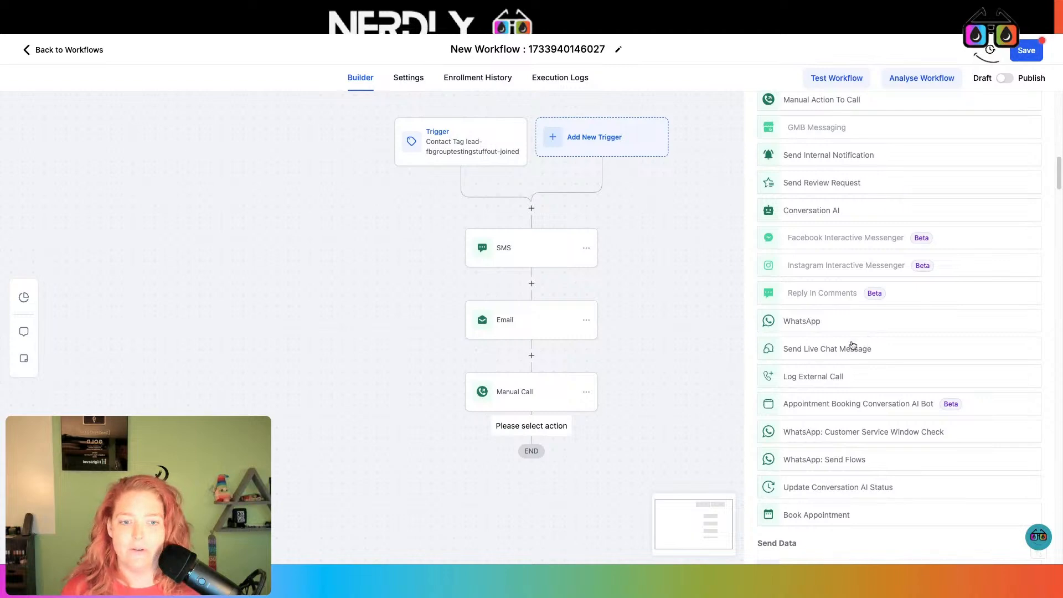
{"action": "scroll", "coordinate": [853, 346], "scroll_direction": "down", "scroll_amount": 5}
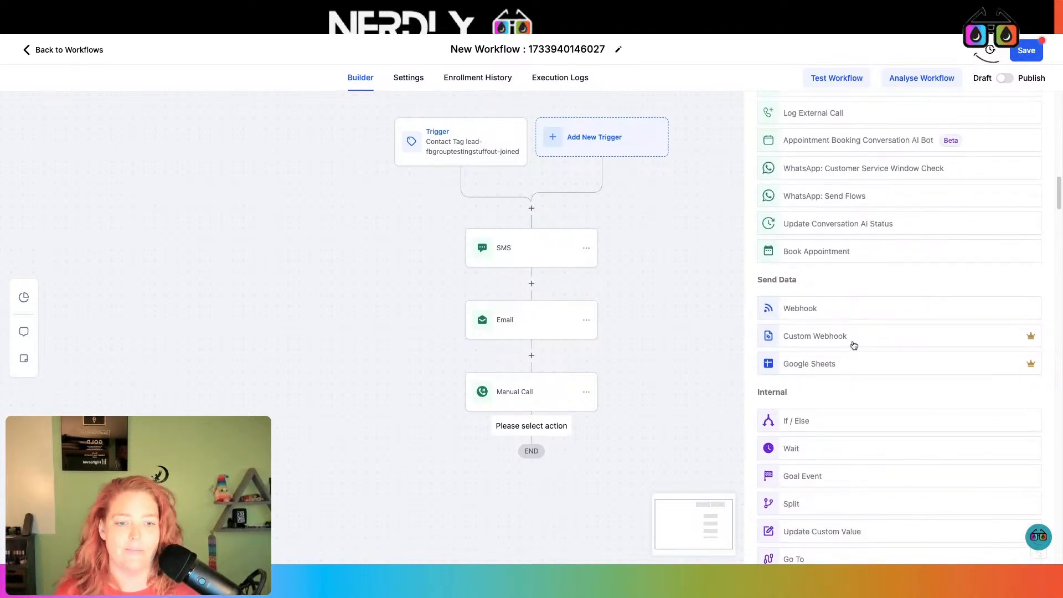
{"action": "scroll", "coordinate": [889, 373], "scroll_direction": "down", "scroll_amount": 8}
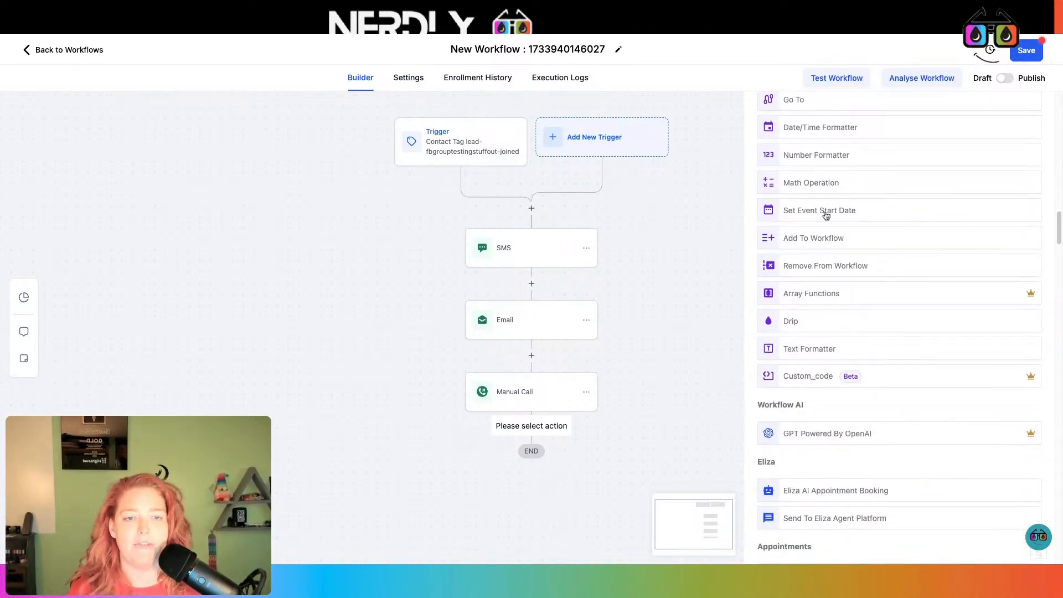
{"action": "scroll", "coordinate": [829, 222], "scroll_direction": "down", "scroll_amount": 2}
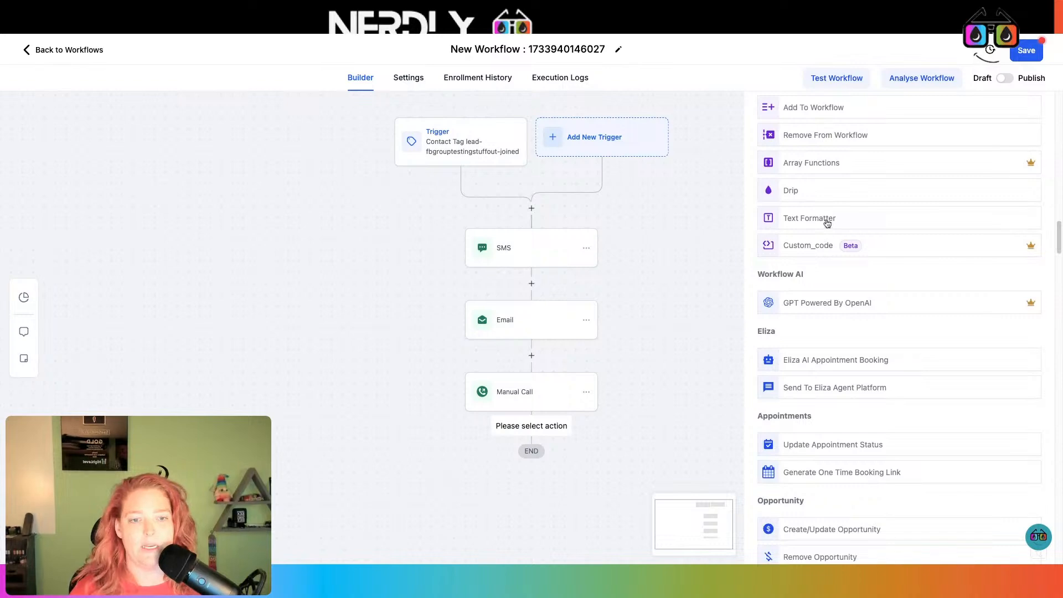
{"action": "scroll", "coordinate": [828, 222], "scroll_direction": "down", "scroll_amount": 1}
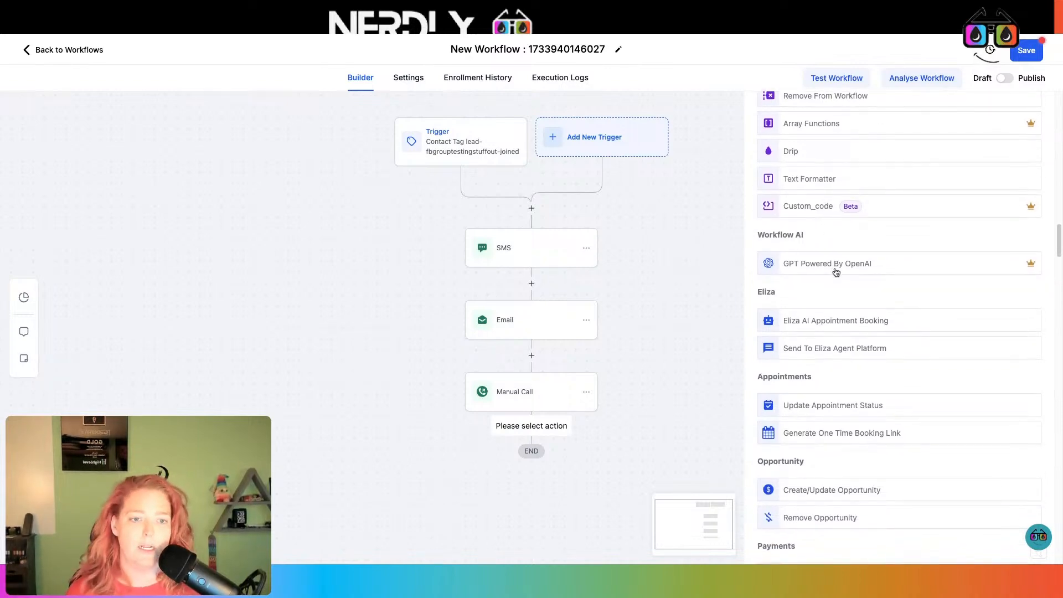
{"action": "scroll", "coordinate": [837, 272], "scroll_direction": "down", "scroll_amount": 4}
{"action": "scroll", "coordinate": [841, 276], "scroll_direction": "down", "scroll_amount": 3}
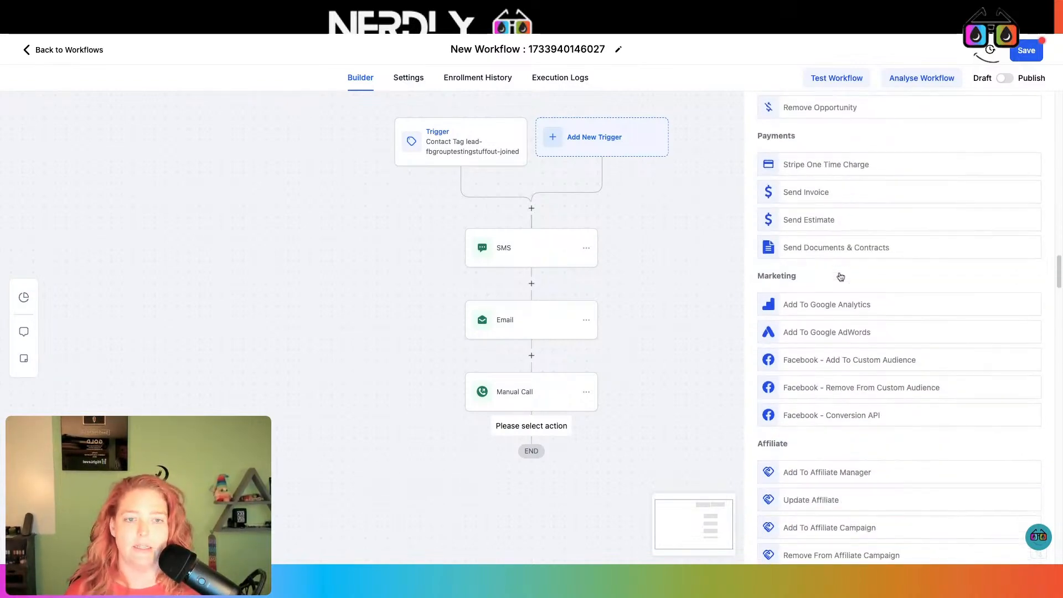
{"action": "scroll", "coordinate": [840, 276], "scroll_direction": "down", "scroll_amount": 5}
{"action": "scroll", "coordinate": [840, 275], "scroll_direction": "up", "scroll_amount": 5}
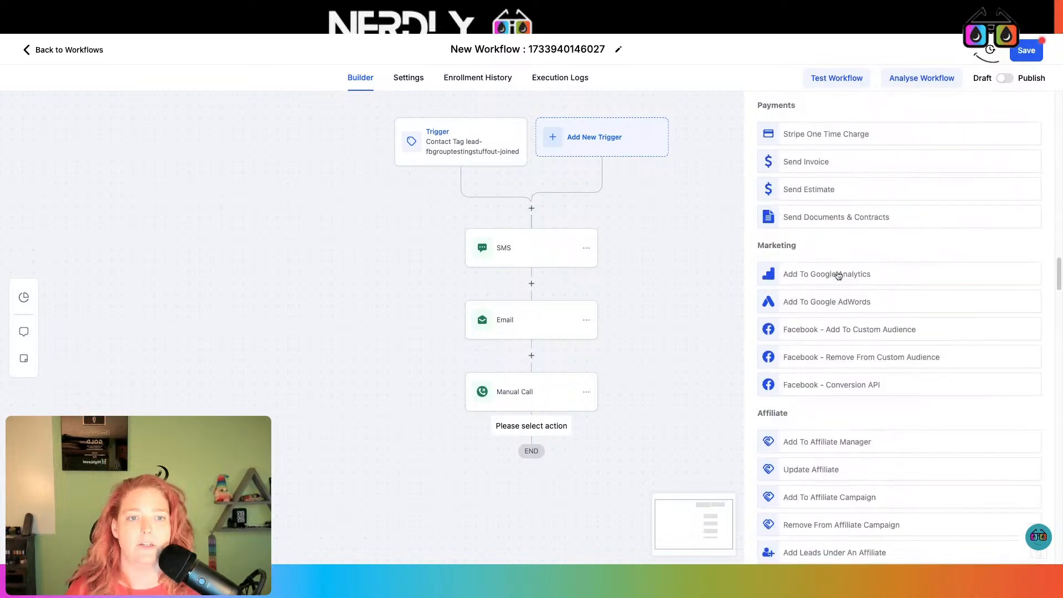
{"action": "scroll", "coordinate": [1002, 282], "scroll_direction": "down", "scroll_amount": 4}
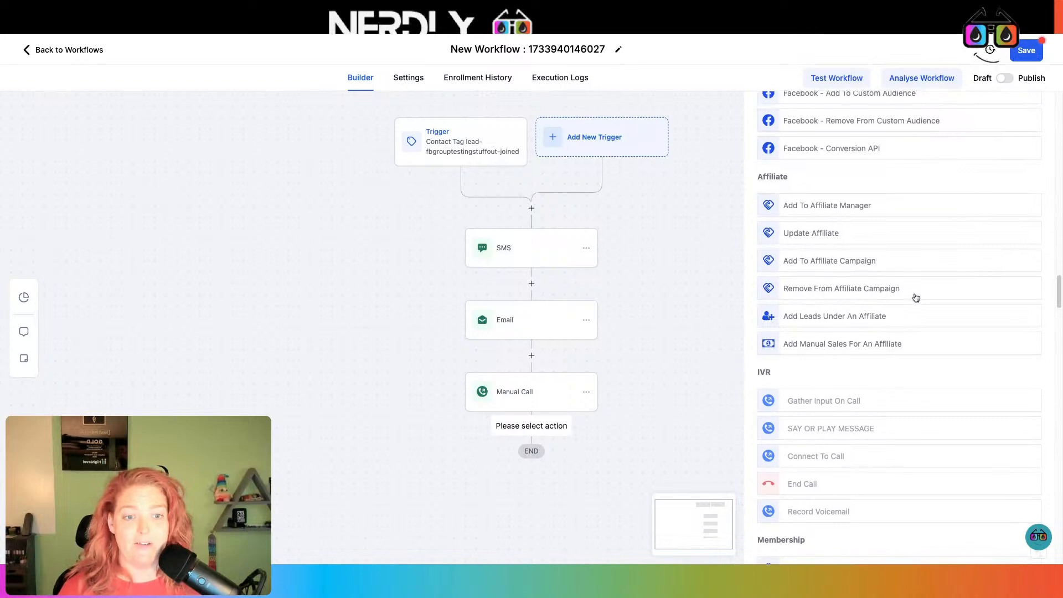
- Scroll the Actions panel back to the top and open the Email node's settings
{"action": "scroll", "coordinate": [868, 305], "scroll_direction": "down", "scroll_amount": 3}
{"action": "scroll", "coordinate": [916, 298], "scroll_direction": "down", "scroll_amount": 3}
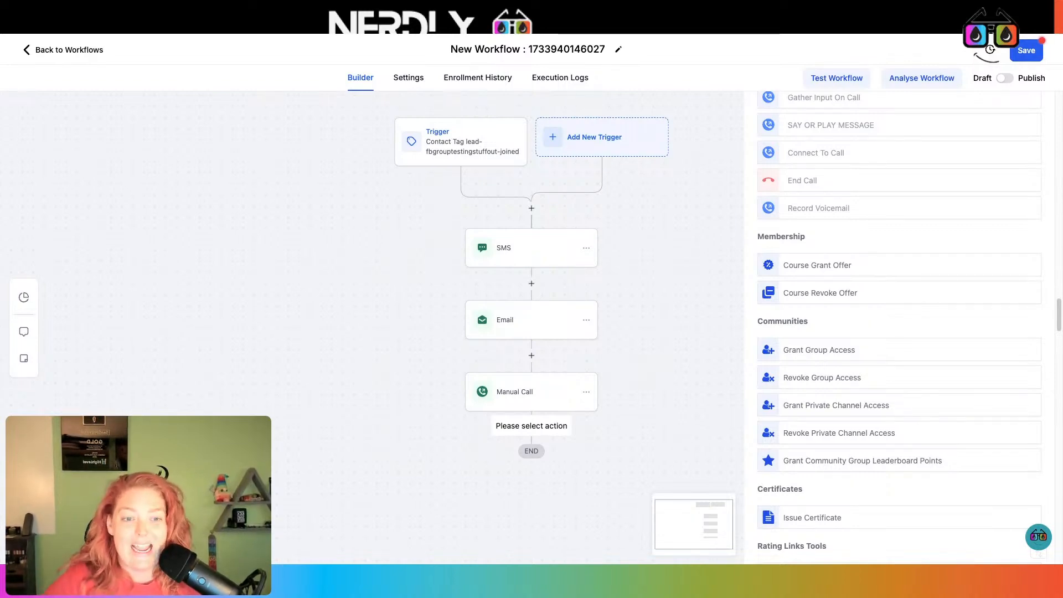
{"action": "scroll", "coordinate": [859, 285], "scroll_direction": "down", "scroll_amount": 5}
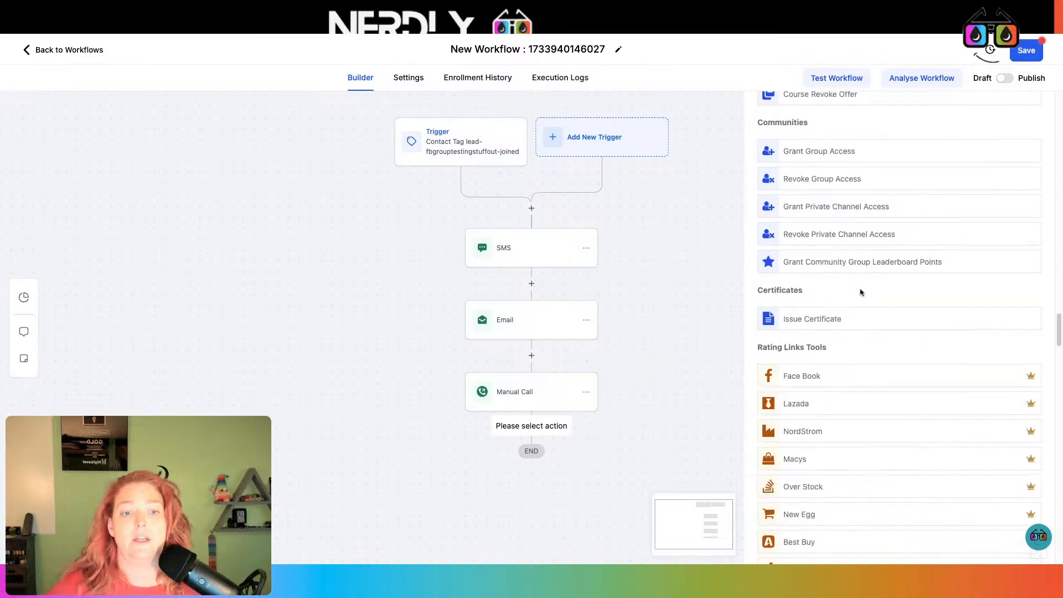
{"action": "scroll", "coordinate": [860, 290], "scroll_direction": "up", "scroll_amount": 2}
{"action": "scroll", "coordinate": [875, 266], "scroll_direction": "up", "scroll_amount": 2}
{"action": "scroll", "coordinate": [897, 301], "scroll_direction": "down", "scroll_amount": 5}
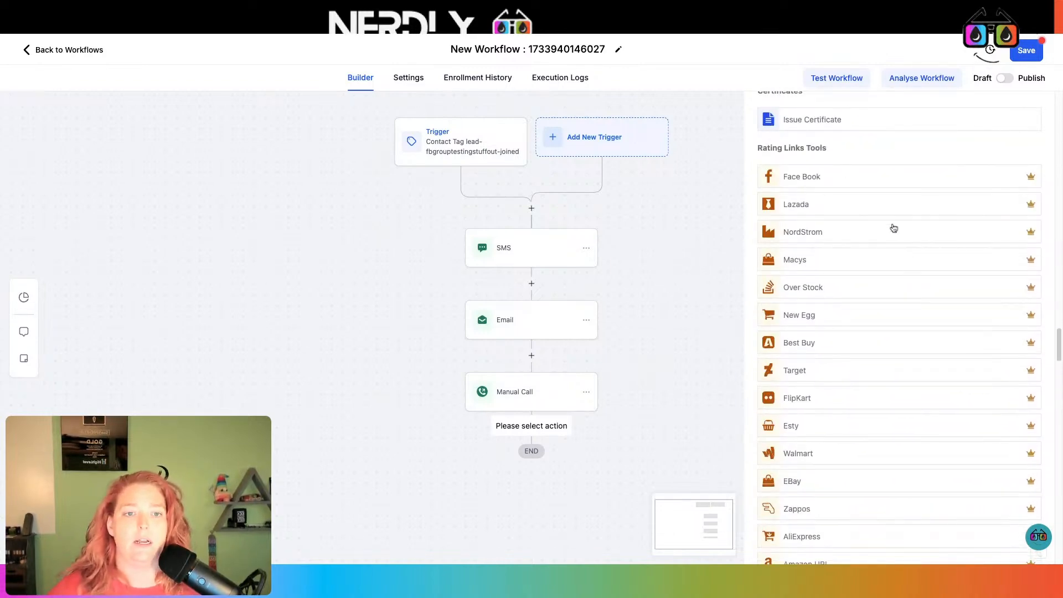
{"action": "scroll", "coordinate": [893, 228], "scroll_direction": "down", "scroll_amount": 6}
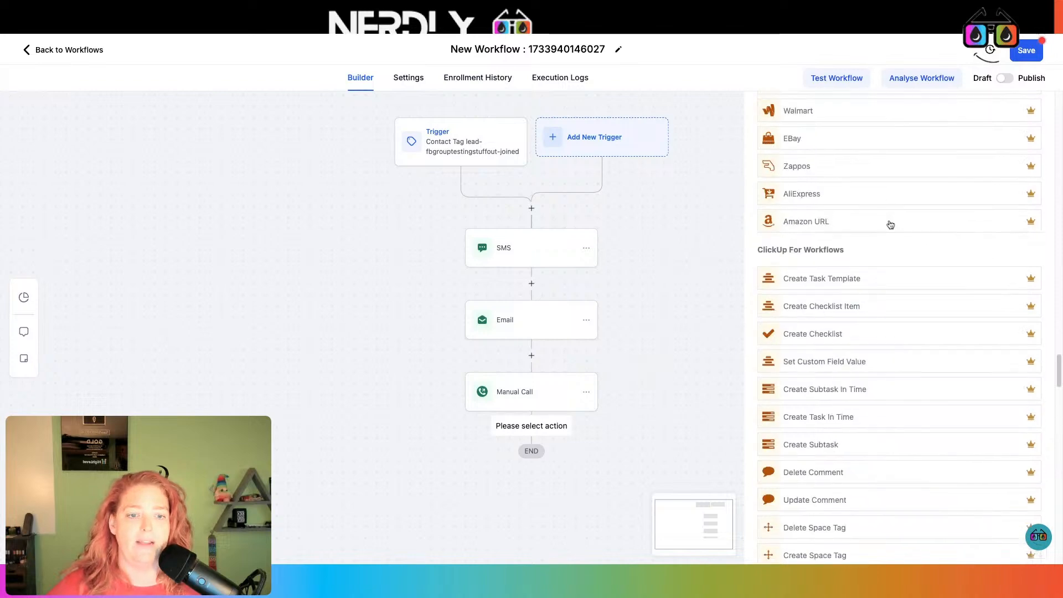
{"action": "scroll", "coordinate": [889, 227], "scroll_direction": "down", "scroll_amount": 2}
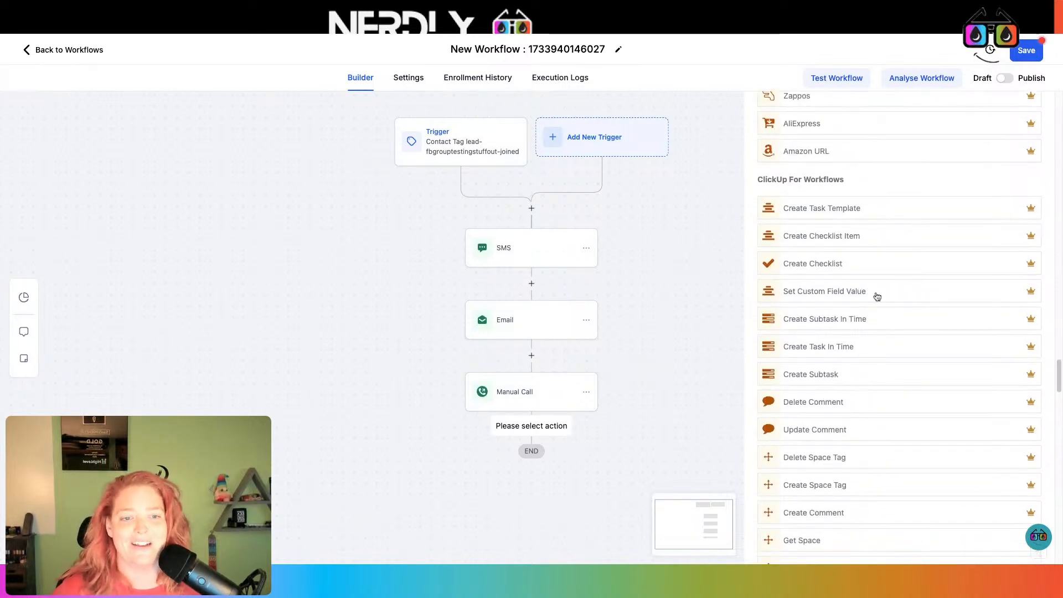
{"action": "scroll", "coordinate": [876, 294], "scroll_direction": "down", "scroll_amount": 3}
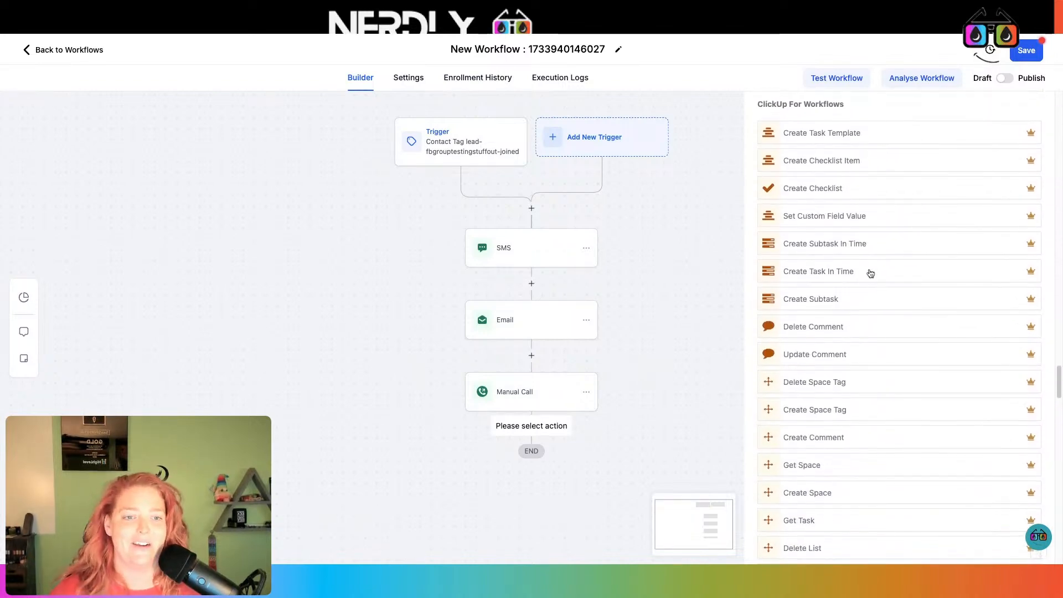
{"action": "scroll", "coordinate": [865, 257], "scroll_direction": "down", "scroll_amount": 14}
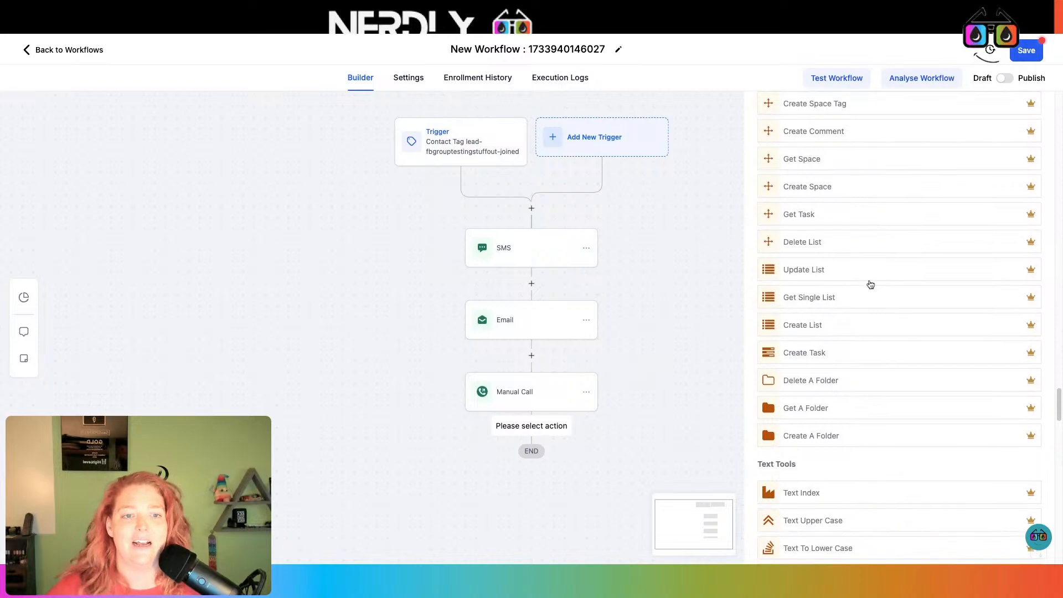
{"action": "scroll", "coordinate": [870, 293], "scroll_direction": "down", "scroll_amount": 2}
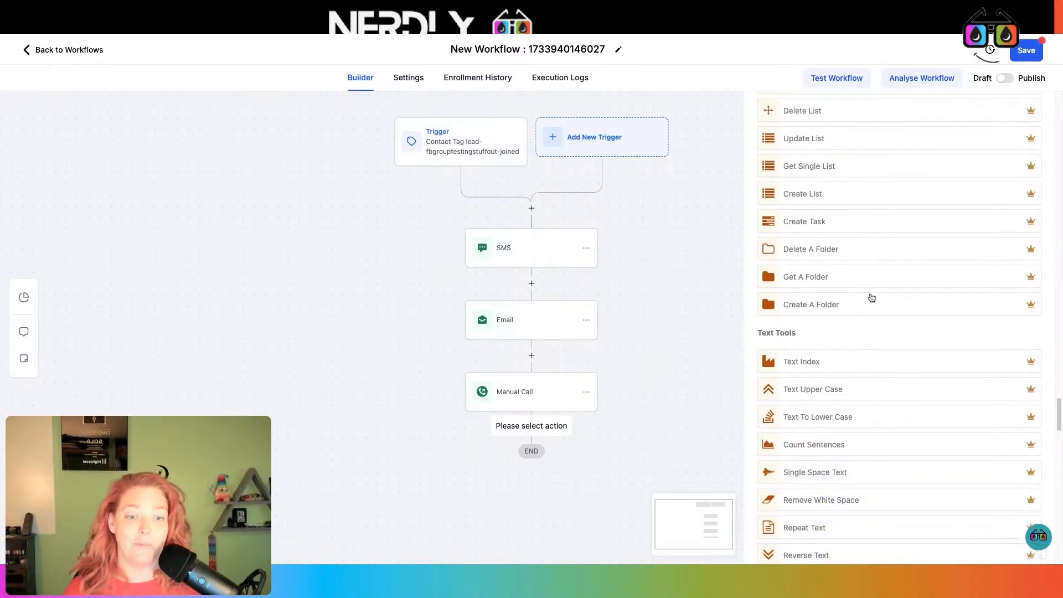
{"action": "scroll", "coordinate": [866, 341], "scroll_direction": "down", "scroll_amount": 16}
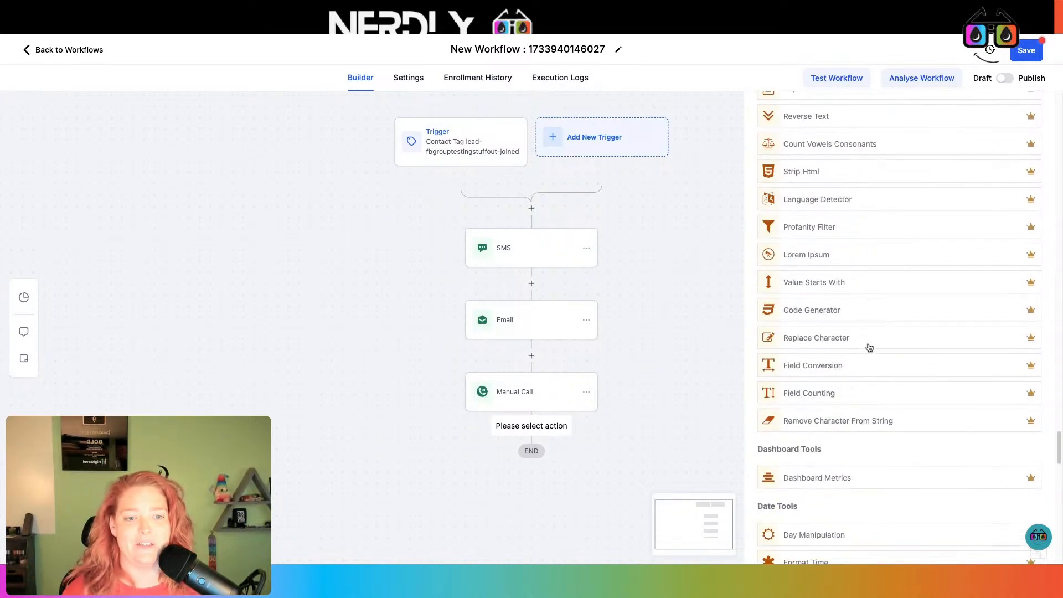
{"action": "scroll", "coordinate": [869, 339], "scroll_direction": "down", "scroll_amount": 20}
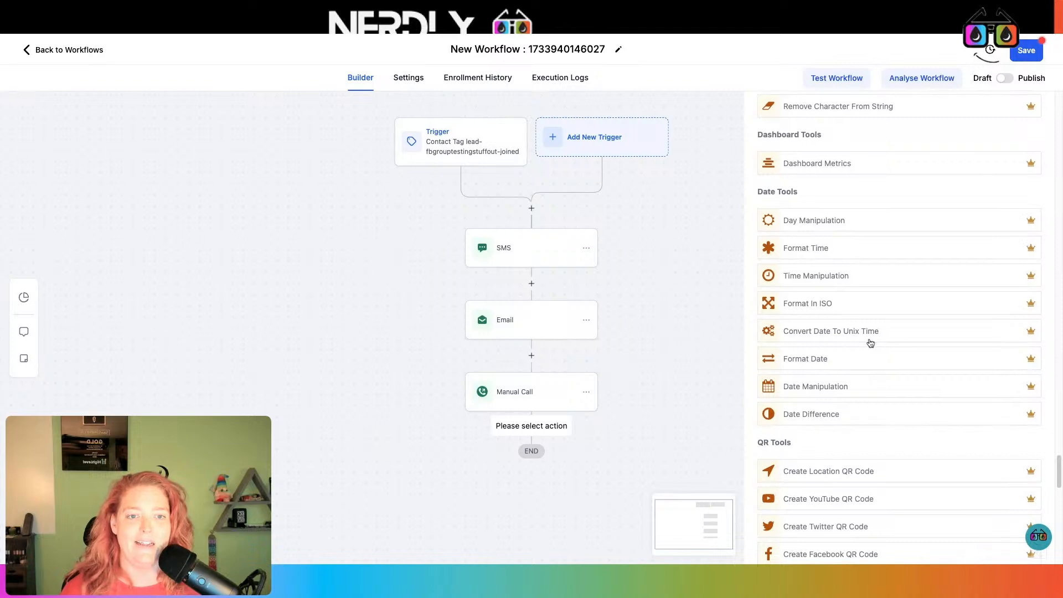
{"action": "scroll", "coordinate": [869, 343], "scroll_direction": "down", "scroll_amount": 8}
{"action": "scroll", "coordinate": [869, 343], "scroll_direction": "up", "scroll_amount": 4}
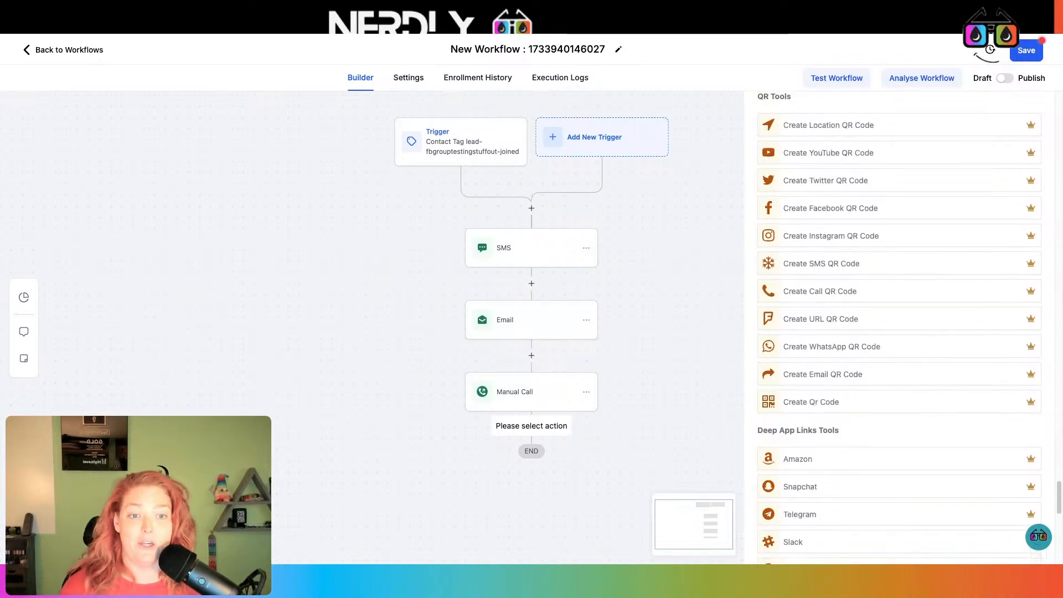
{"action": "scroll", "coordinate": [869, 344], "scroll_direction": "down", "scroll_amount": 3}
{"action": "scroll", "coordinate": [900, 327], "scroll_direction": "down", "scroll_amount": 20}
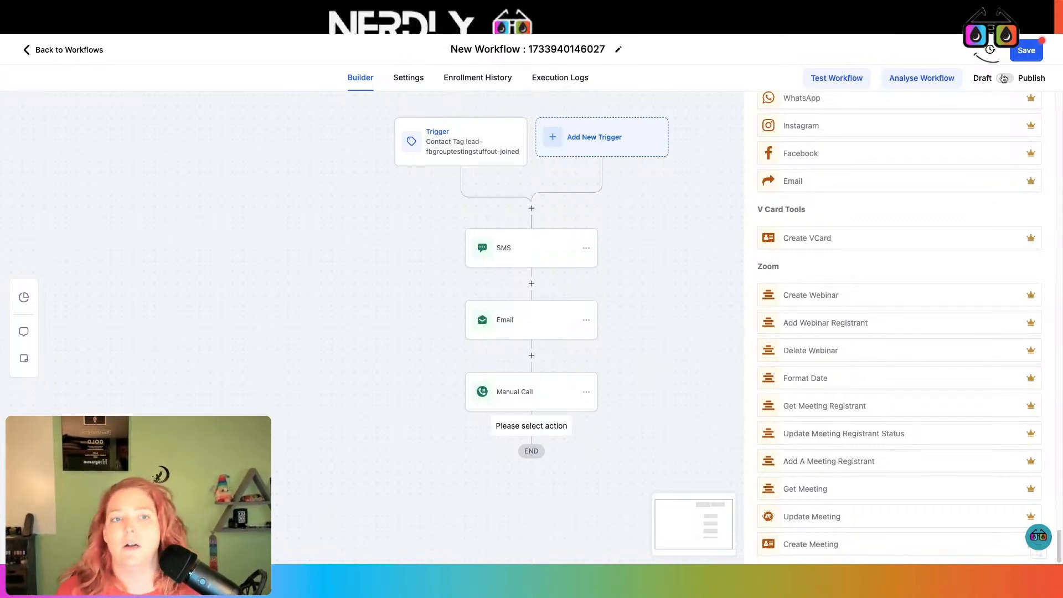
{"action": "left_click_drag", "start_coordinate": [632, 315], "coordinate": [635, 311]}
{"action": "scroll", "coordinate": [873, 363], "scroll_direction": "up", "scroll_amount": 20}
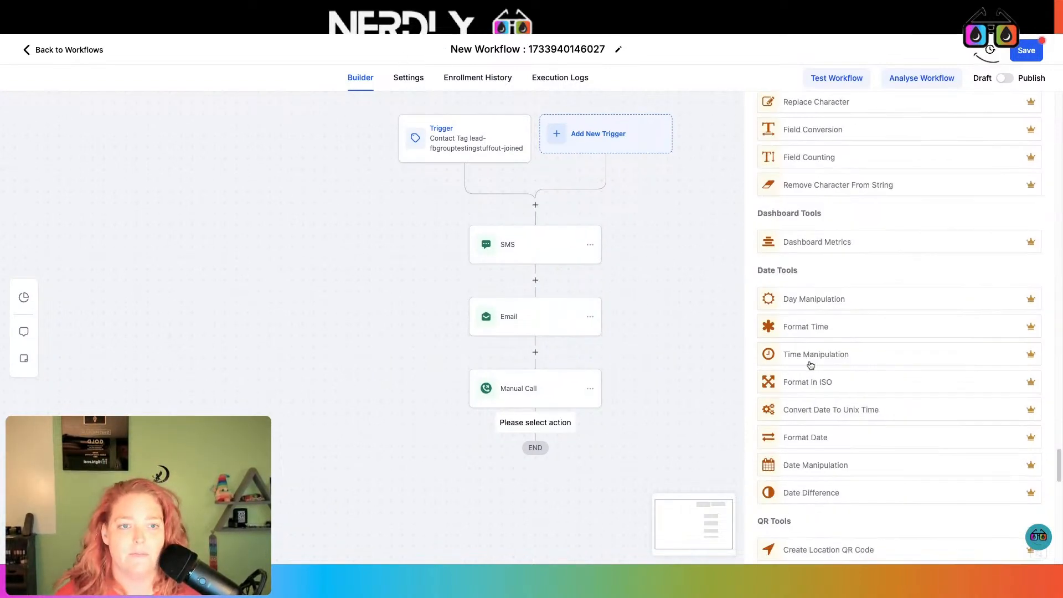
{"action": "scroll", "coordinate": [837, 346], "scroll_direction": "up", "scroll_amount": 15}
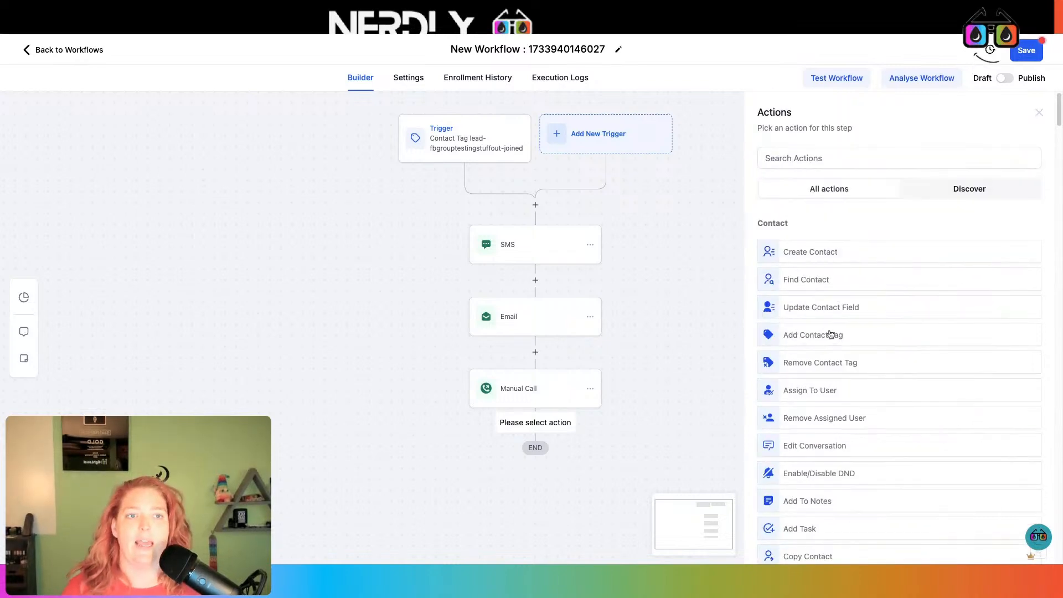
{"action": "left_click", "coordinate": [527, 327]}
{"action": "scroll", "coordinate": [831, 332], "scroll_direction": "down", "scroll_amount": 5}
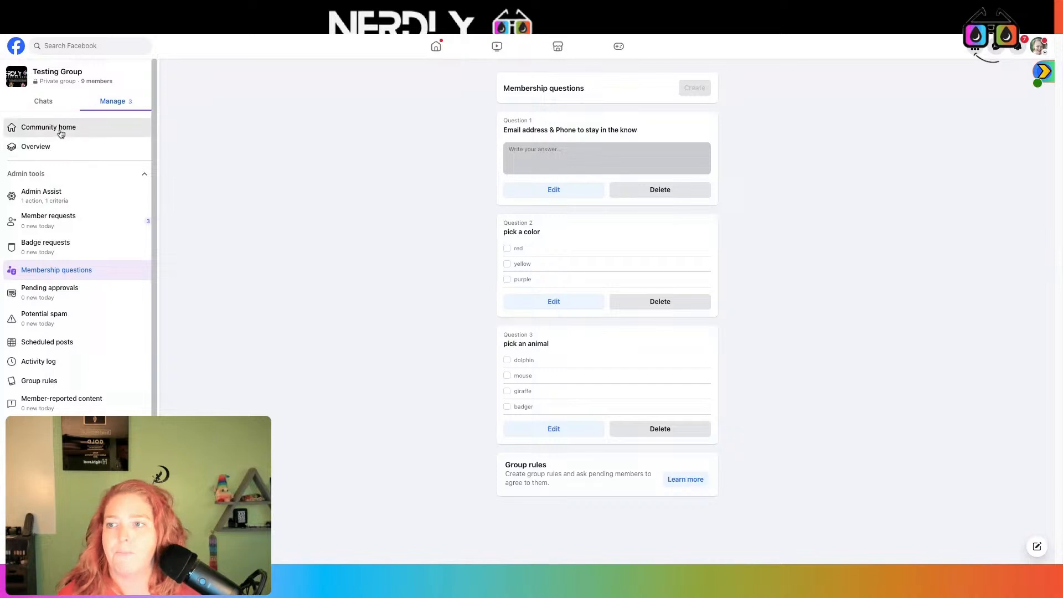
- Show the Testing Group's Community home feed, scrolled to the top
{"action": "left_click", "coordinate": [63, 128]}
{"action": "scroll", "coordinate": [571, 257], "scroll_direction": "down", "scroll_amount": 5}
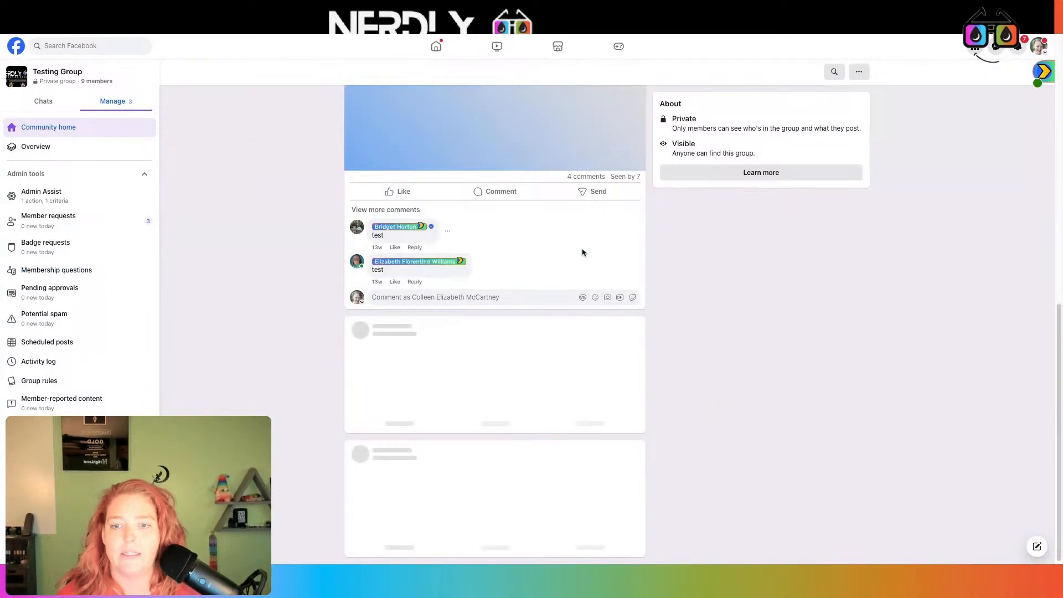
{"action": "scroll", "coordinate": [554, 301], "scroll_direction": "up", "scroll_amount": 15}
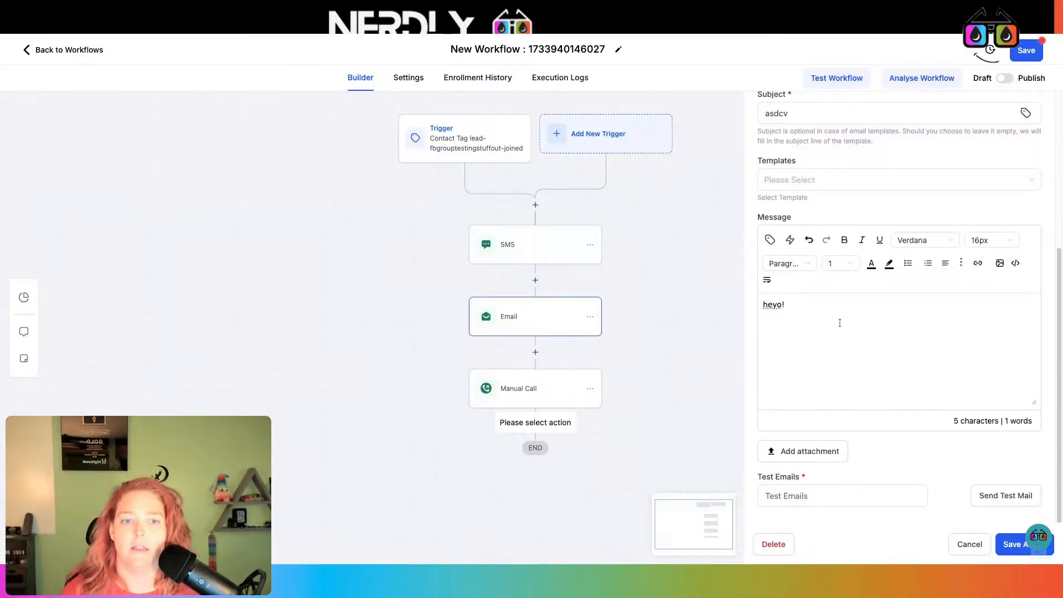
- Replace the email body with 'Hey person Here is a great training on what you are looking for' plus the Facebook group link
{"action": "triple_click", "coordinate": [814, 306]}
{"action": "type", "text": "Hey "}
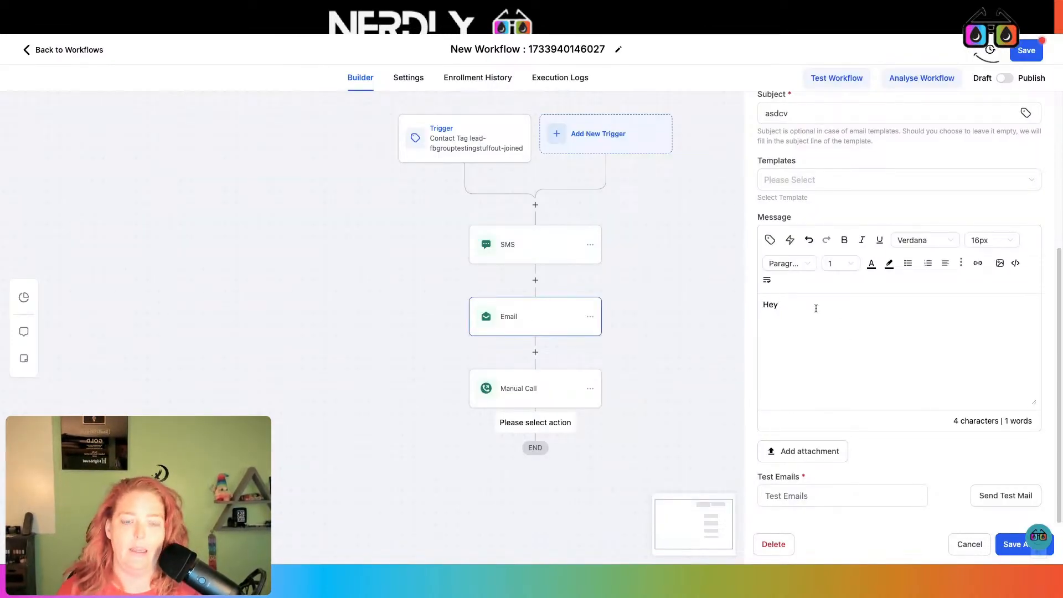
{"action": "type", "text": "person  "}
{"action": "type", "text": "Here is "}
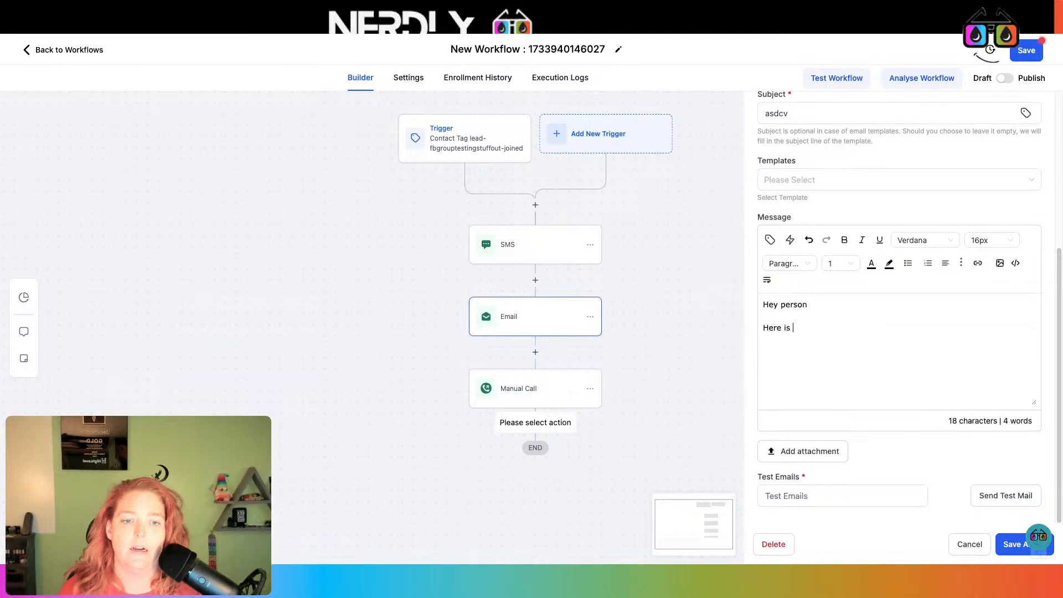
{"action": "type", "text": "a great training on "}
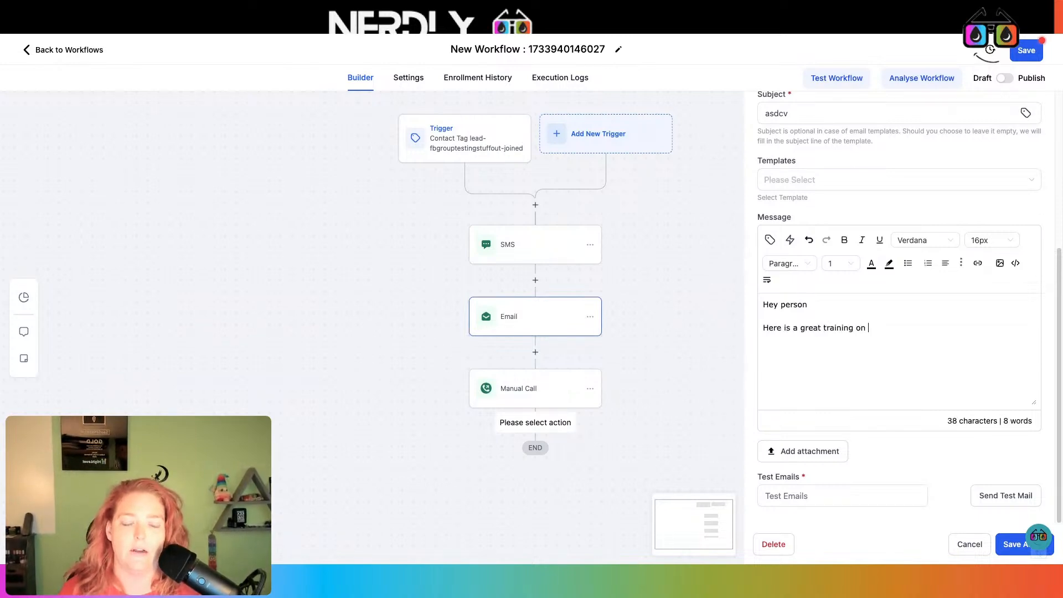
{"action": "type", "text": "what you are looking "}
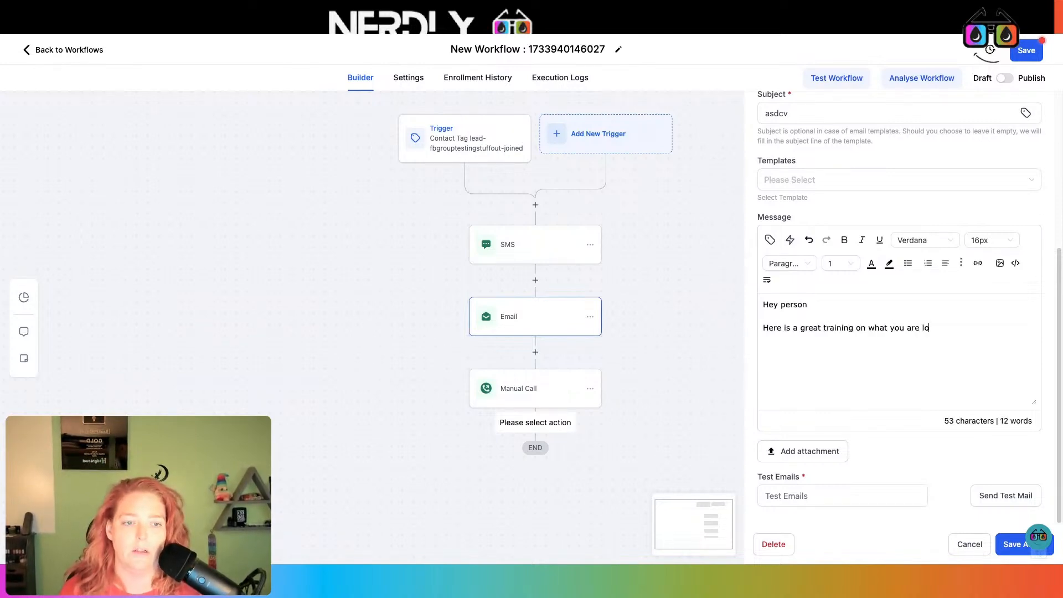
{"action": "type", "text": "for"}
{"action": "key", "text": "ctrl+v"}
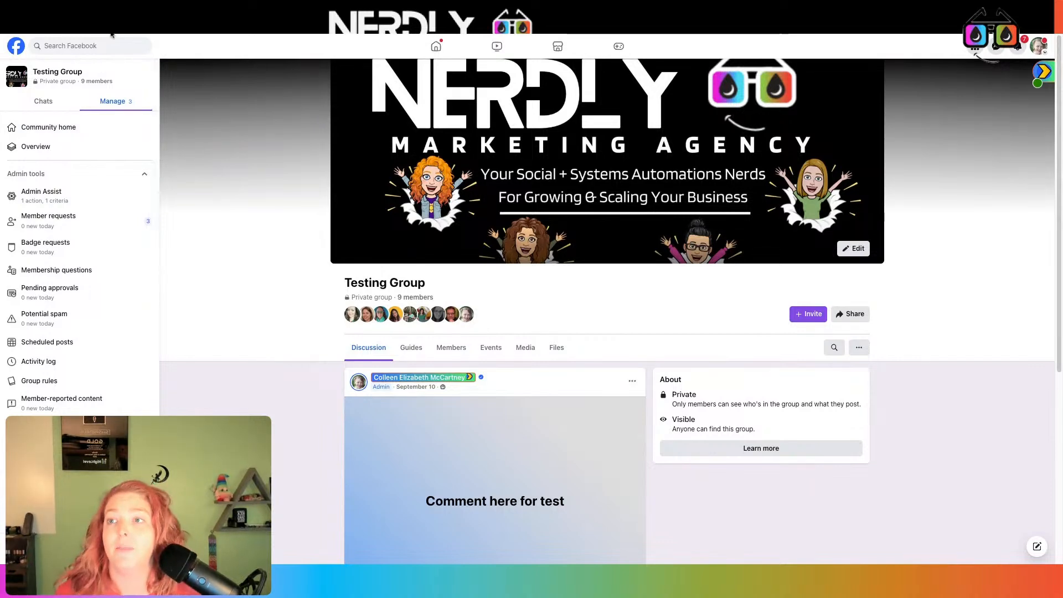
{"action": "left_click", "coordinate": [112, 12]}
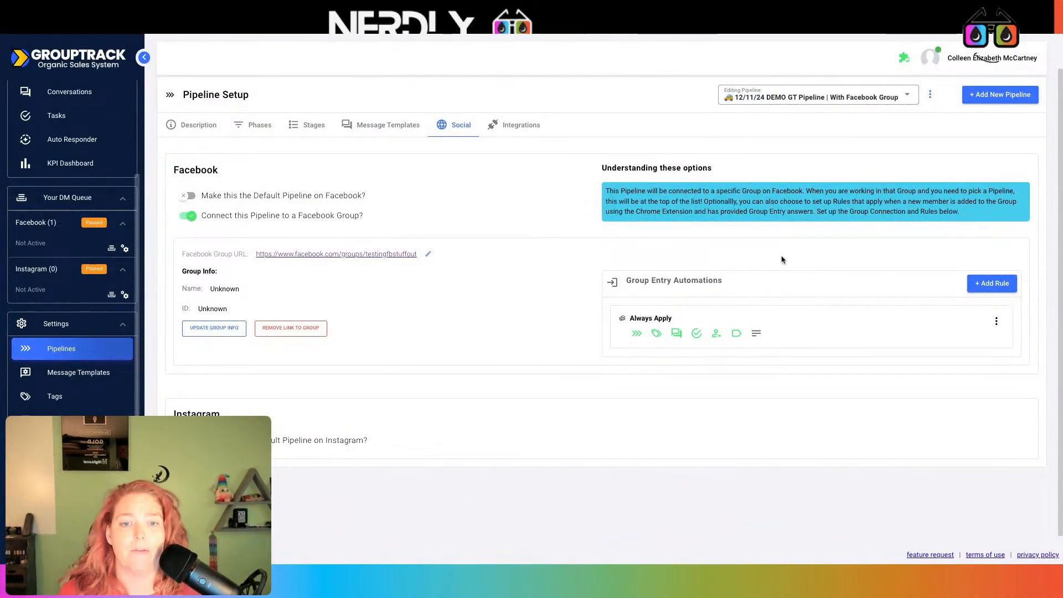
- Start a new group entry rule that matches the keyword 'purple'
{"action": "scroll", "coordinate": [886, 272], "scroll_direction": "down", "scroll_amount": 1}
{"action": "left_click", "coordinate": [992, 277]}
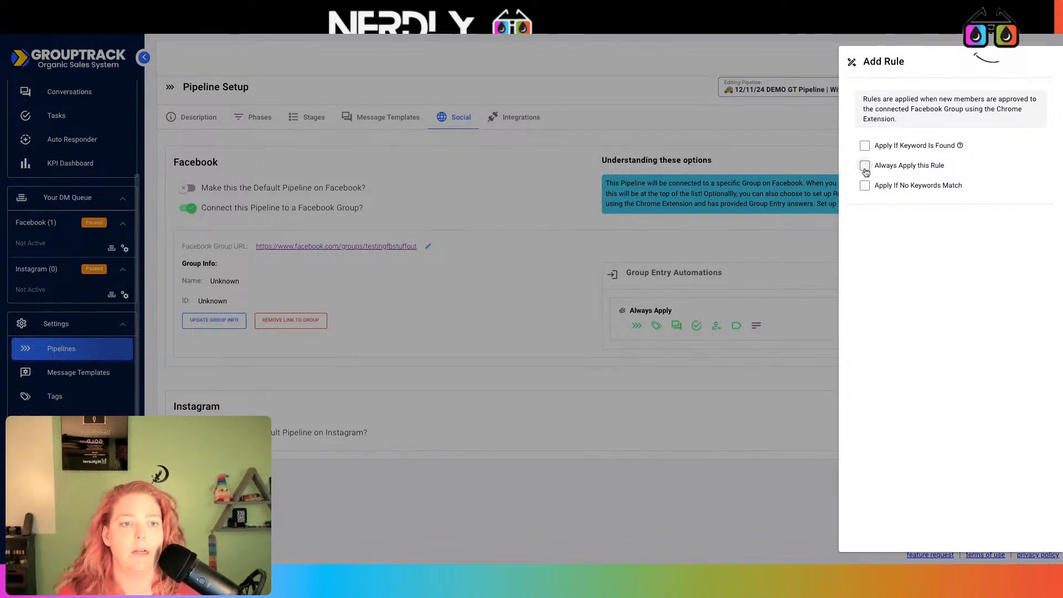
{"action": "left_click", "coordinate": [864, 147]}
{"action": "left_click", "coordinate": [880, 187]}
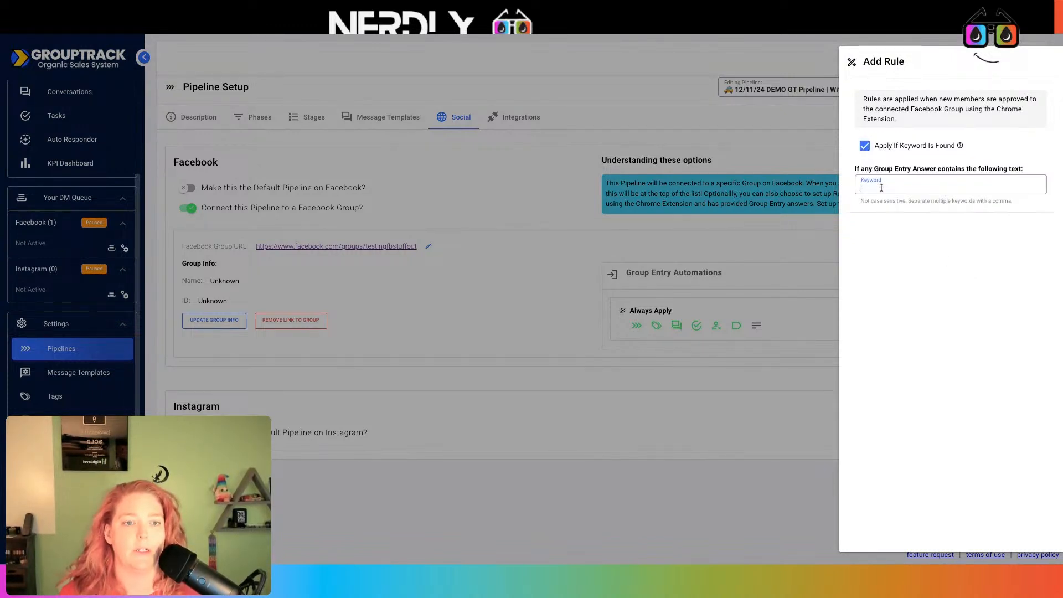
{"action": "type", "text": "purple"}
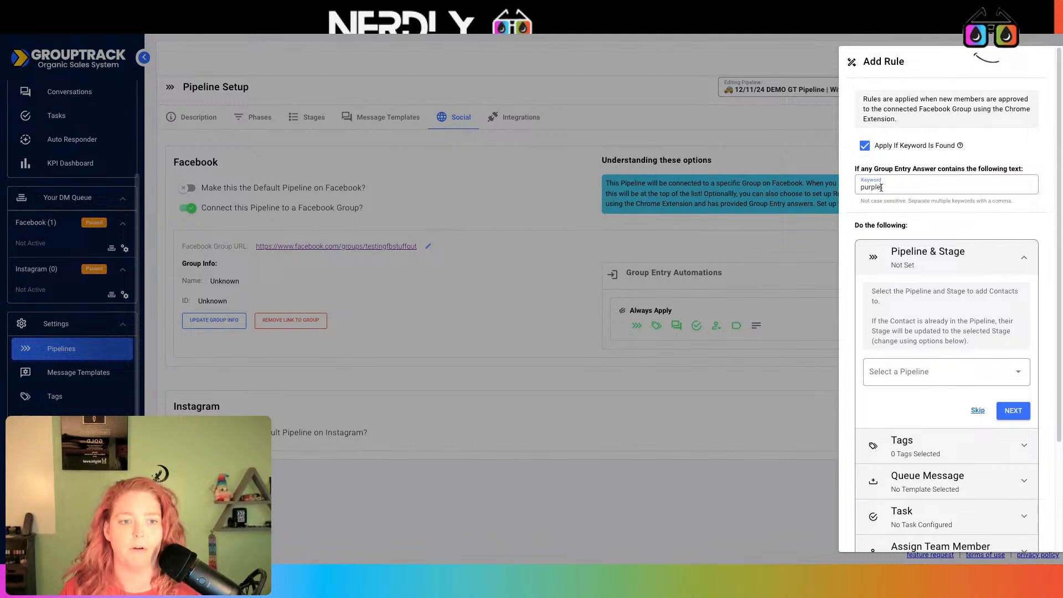
- Make the keyword rule apply the purple tag and save it
{"action": "scroll", "coordinate": [967, 229], "scroll_direction": "down", "scroll_amount": 3}
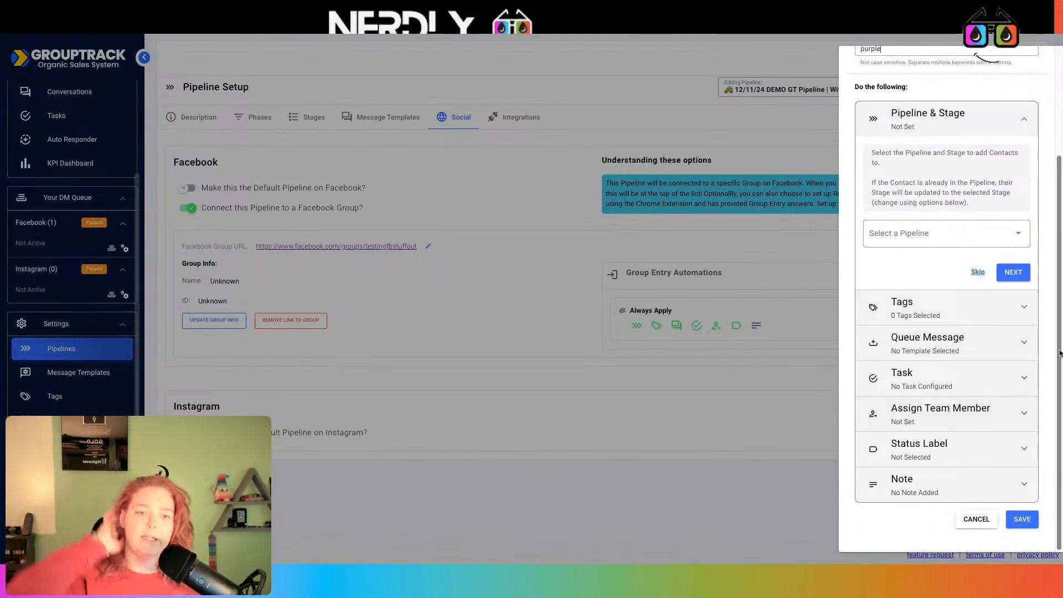
{"action": "left_click", "coordinate": [1025, 309]}
{"action": "left_click", "coordinate": [940, 236]}
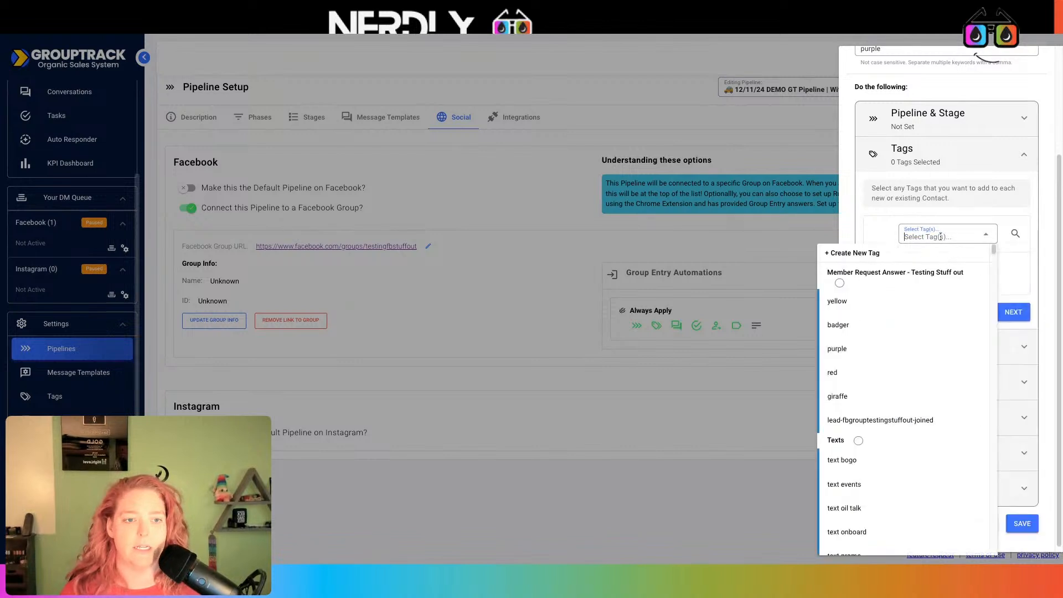
{"action": "type", "text": "purple"}
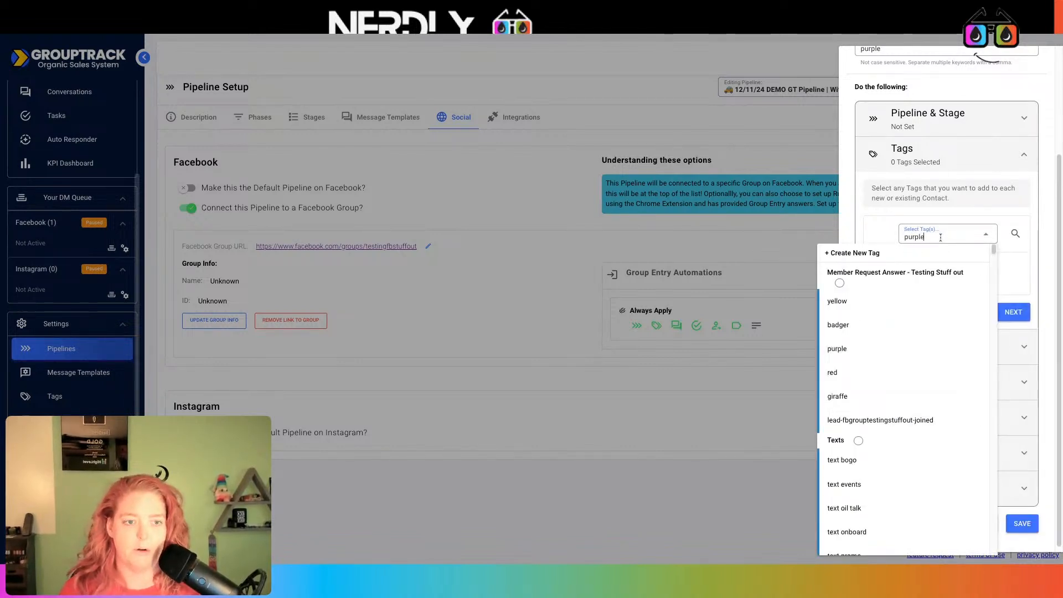
{"action": "left_click", "coordinate": [868, 297]}
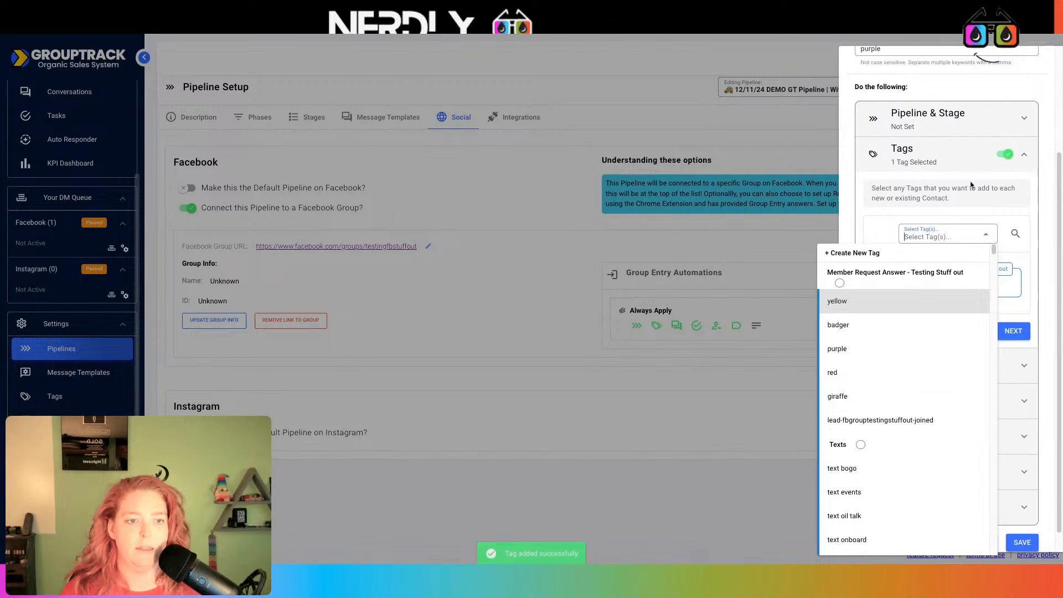
{"action": "left_click", "coordinate": [969, 208]}
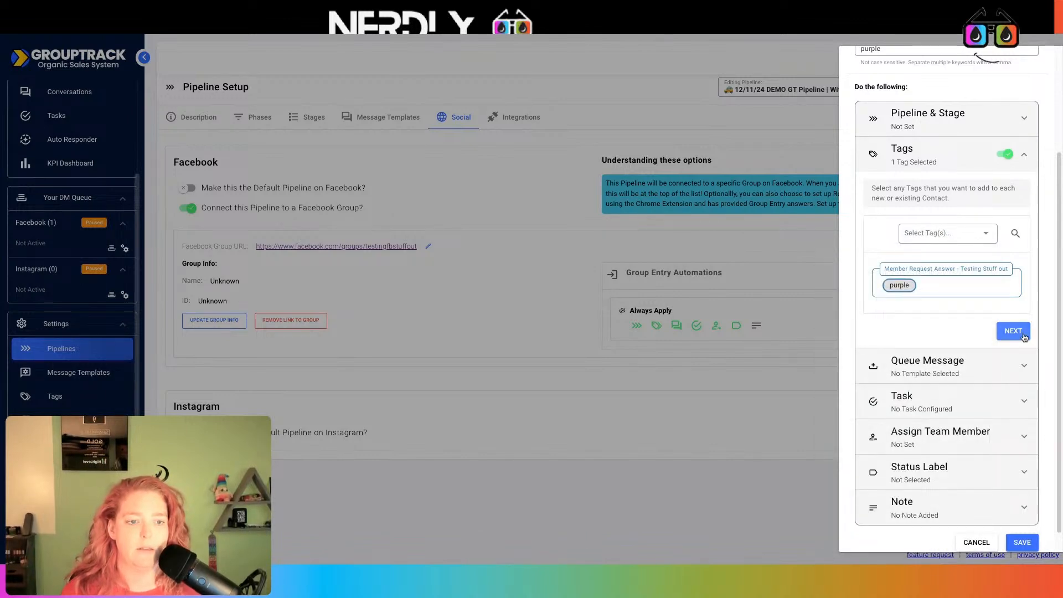
{"action": "left_click", "coordinate": [1024, 542]}
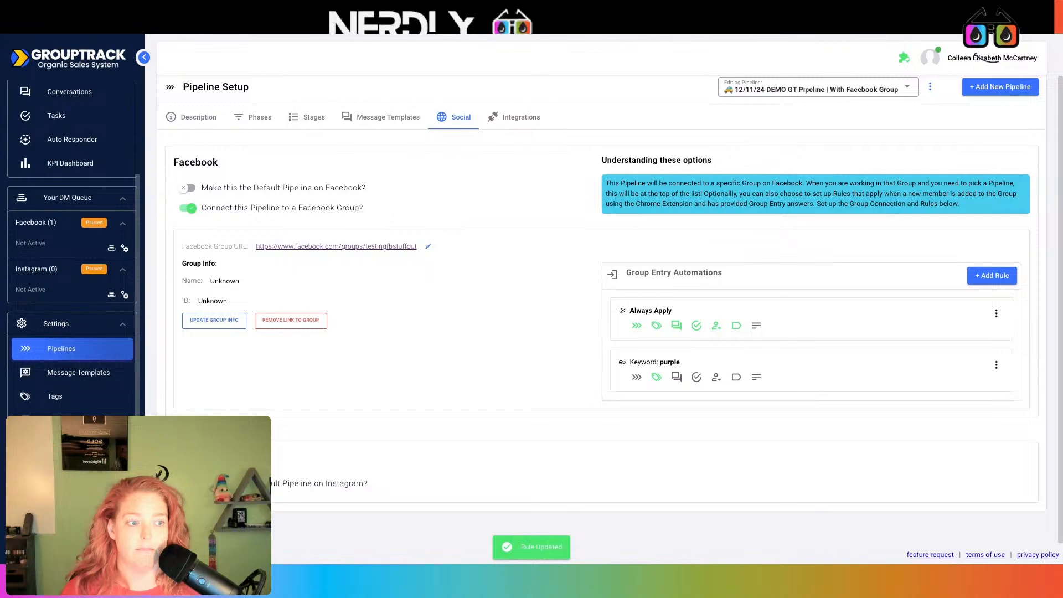
- Check the Facebook Testing Group's membership questions
{"action": "left_click", "coordinate": [472, 37]}
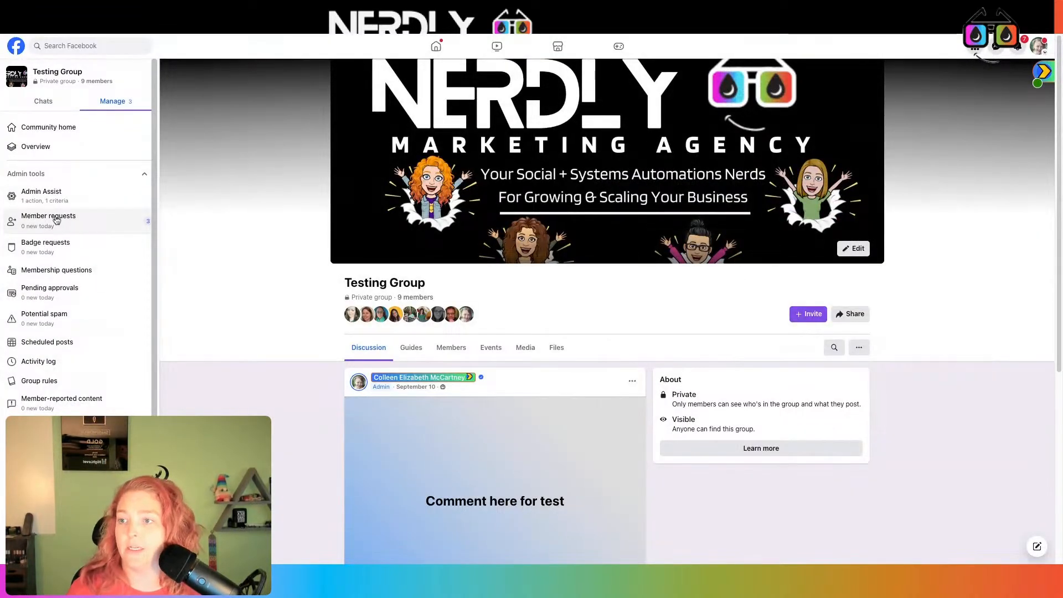
{"action": "left_click", "coordinate": [55, 271]}
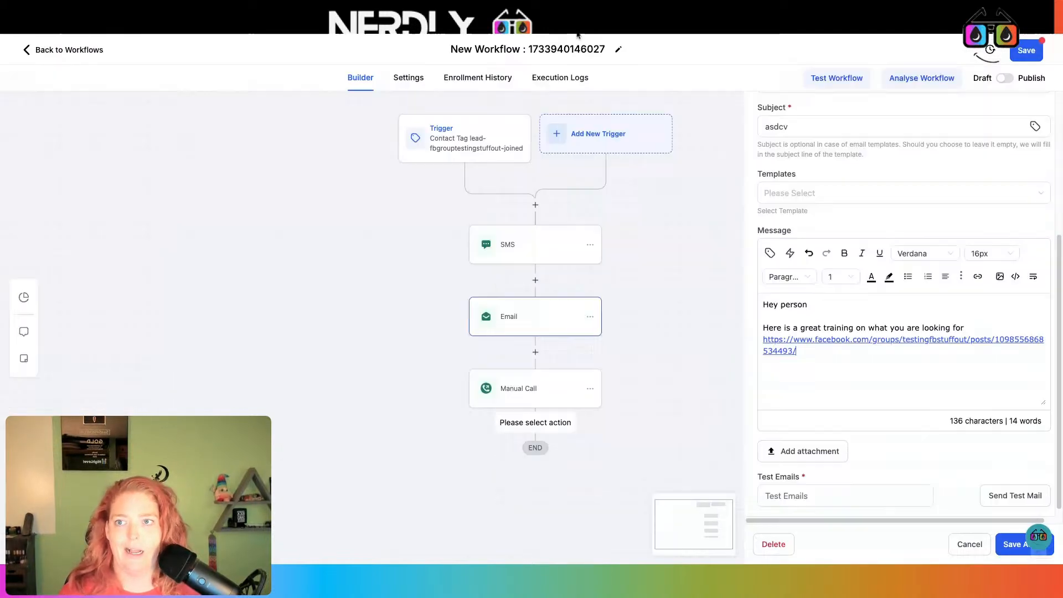
{"action": "left_click", "coordinate": [577, 34]}
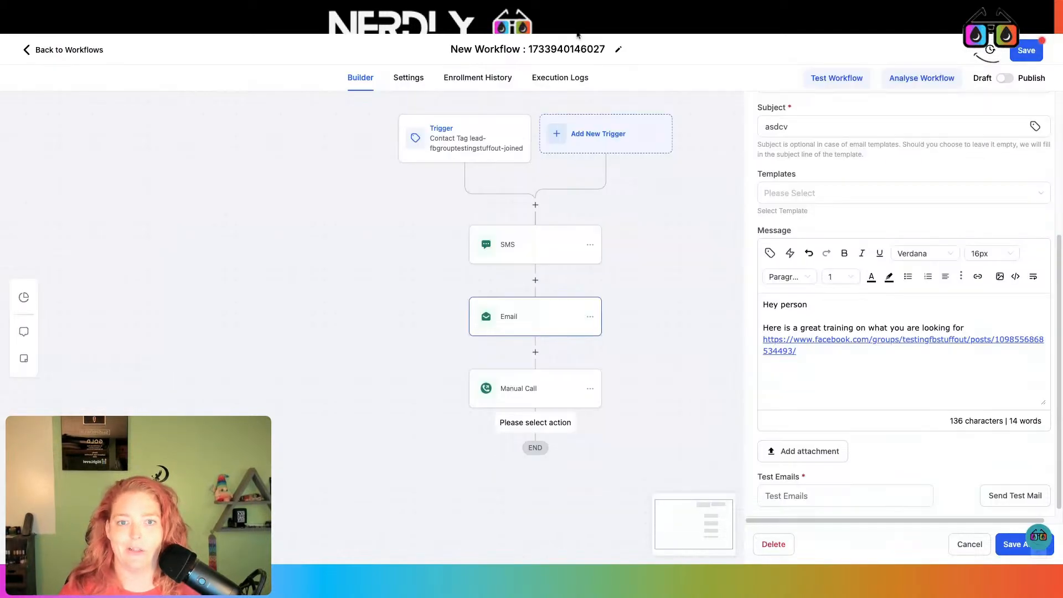
- Save the email step and the lead-tag workflow, then return to the workflow list
{"action": "left_click", "coordinate": [1013, 536]}
{"action": "left_click", "coordinate": [1025, 54]}
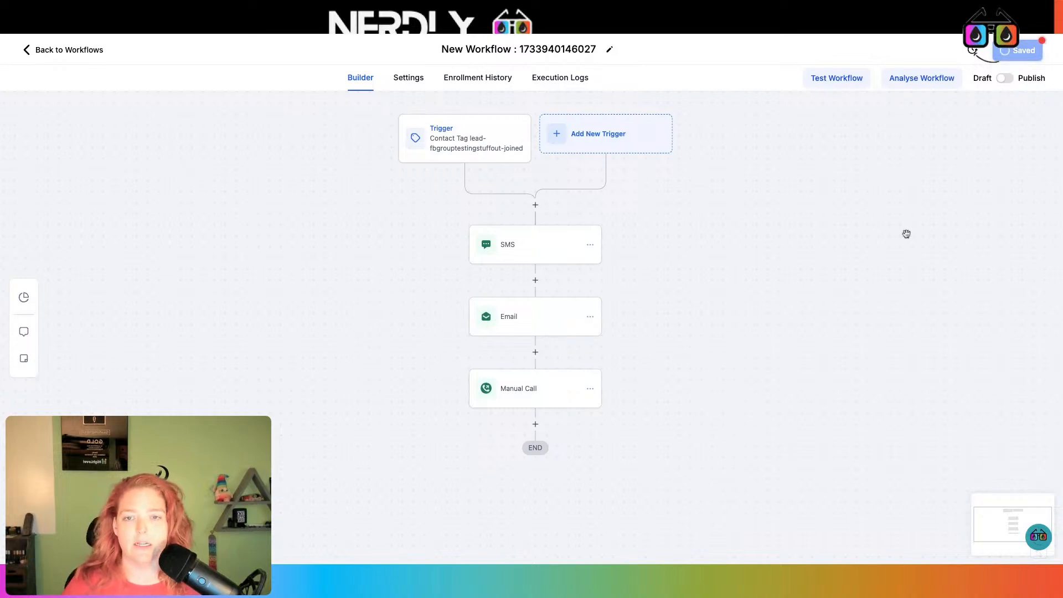
{"action": "left_click", "coordinate": [73, 52]}
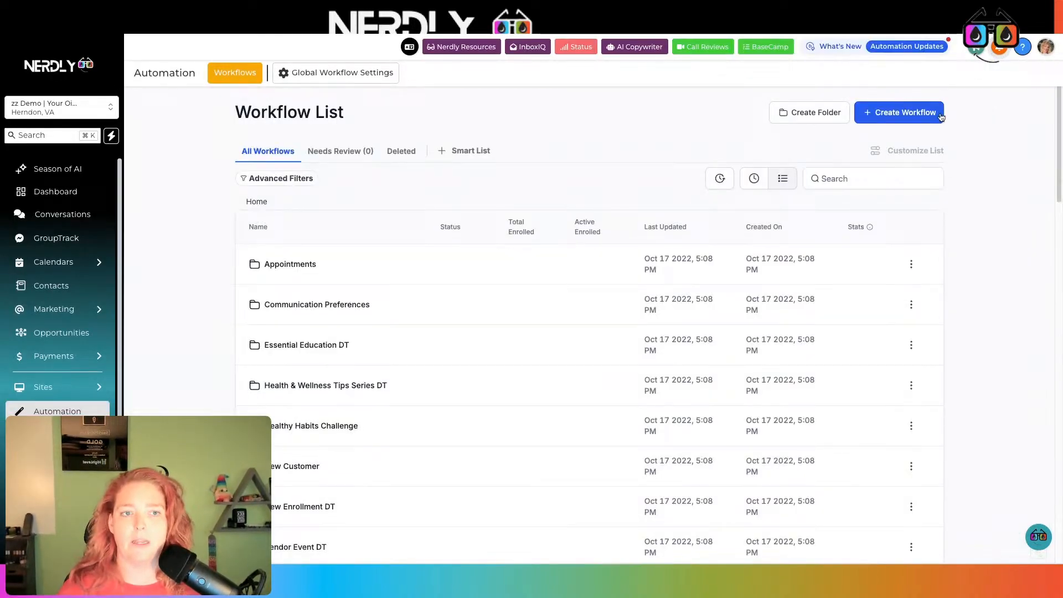
- Create a new workflow from scratch with a Contact Tag trigger
{"action": "left_click", "coordinate": [908, 112]}
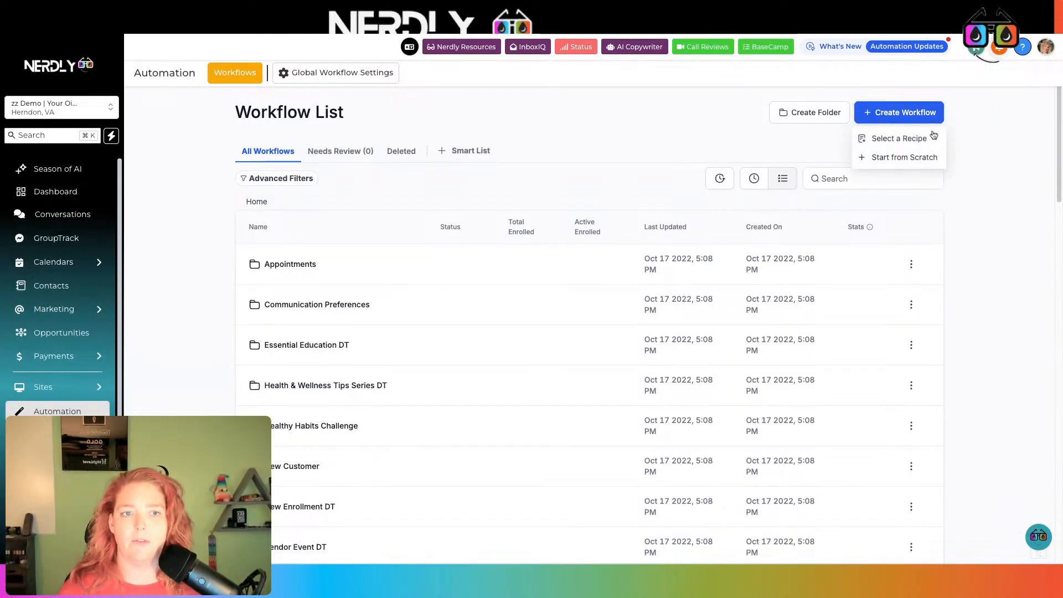
{"action": "left_click", "coordinate": [917, 156]}
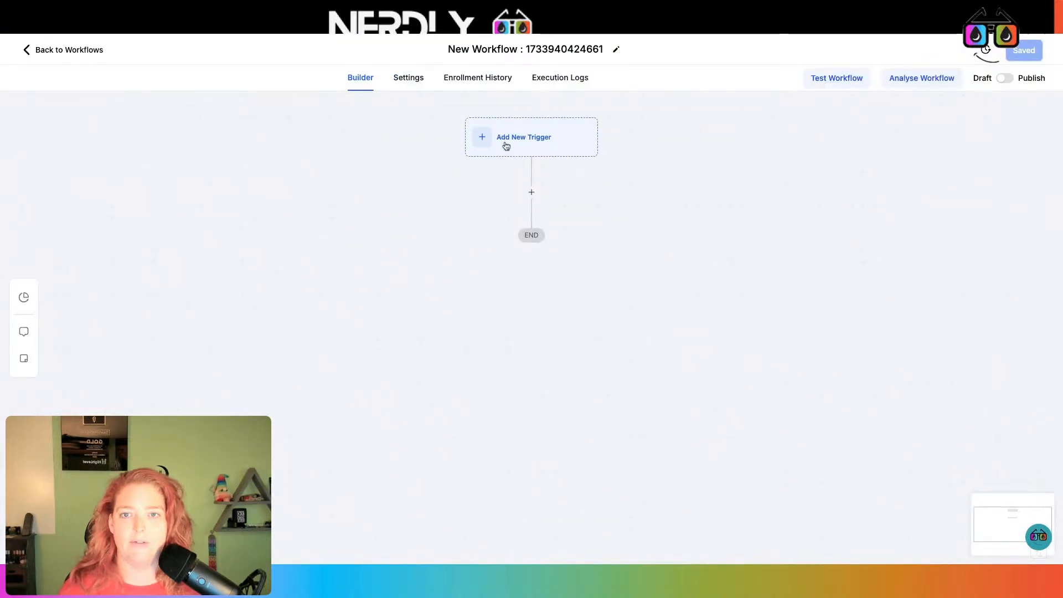
{"action": "left_click", "coordinate": [507, 141]}
{"action": "type", "text": "Tag"}
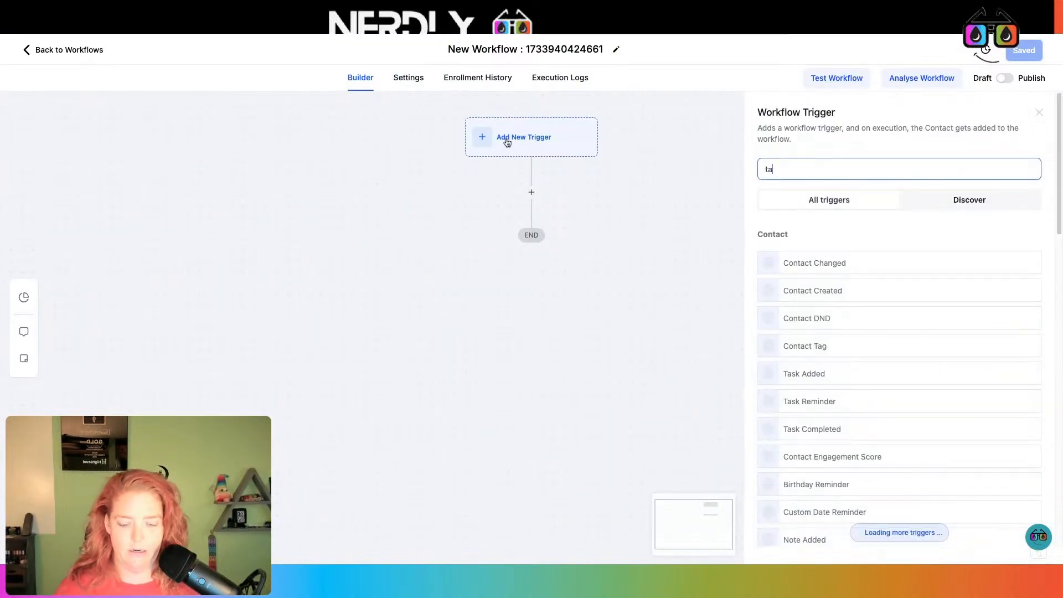
{"action": "left_click", "coordinate": [847, 259]}
- Filter the trigger on Tag Added = purple and save it
{"action": "left_click", "coordinate": [610, 275]}
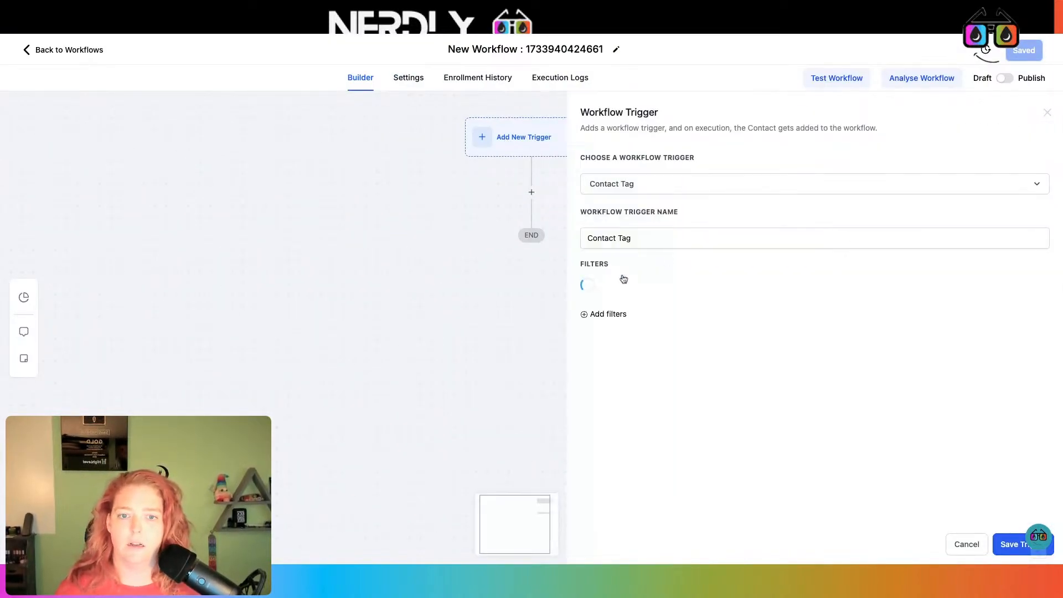
{"action": "left_click", "coordinate": [631, 288]}
{"action": "left_click", "coordinate": [630, 368]}
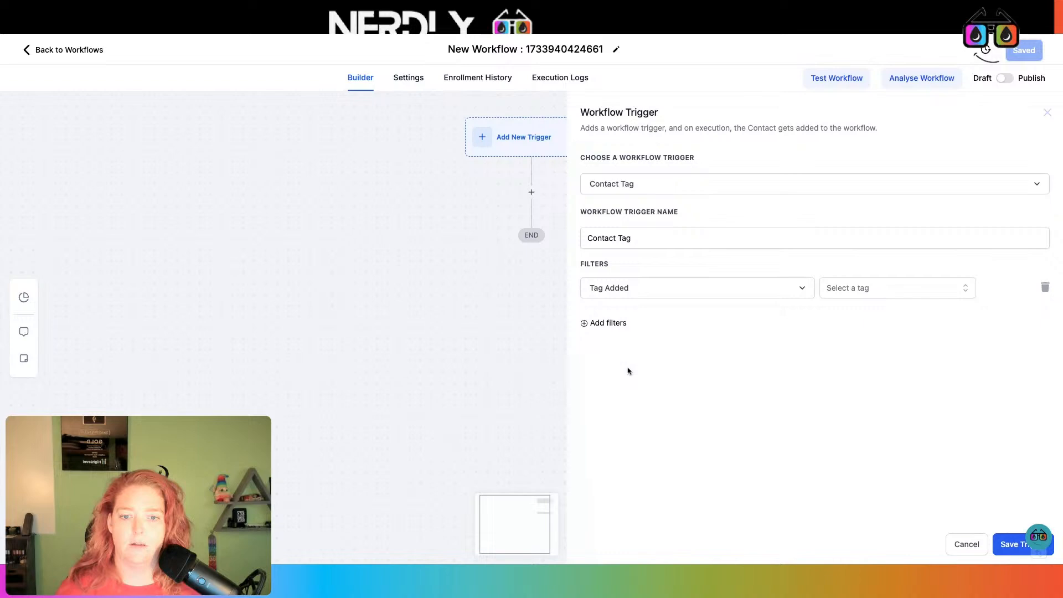
{"action": "left_click", "coordinate": [880, 287]}
{"action": "type", "text": "purple"}
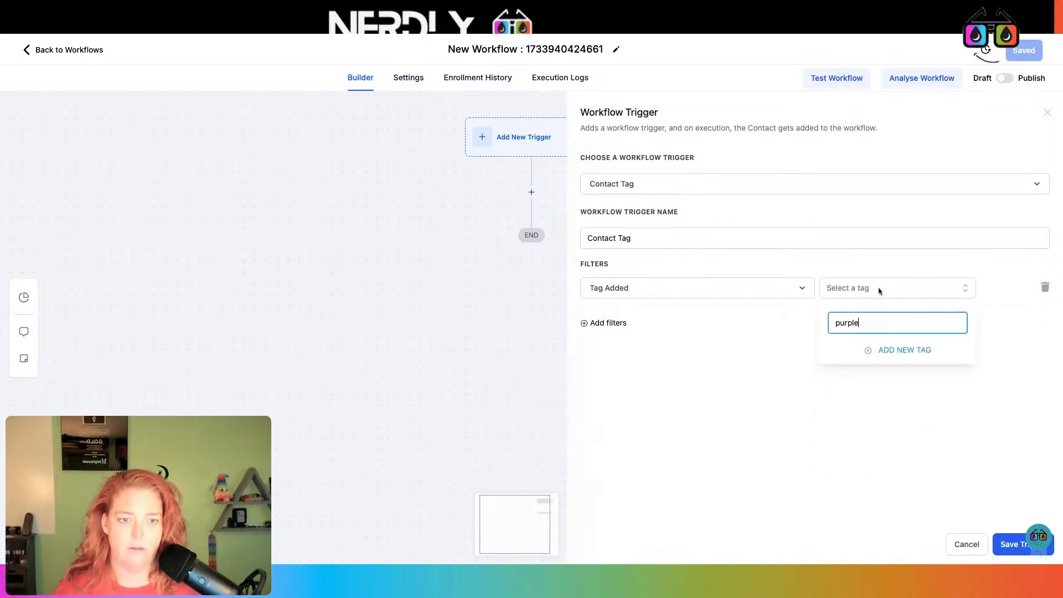
{"action": "left_click", "coordinate": [862, 357]}
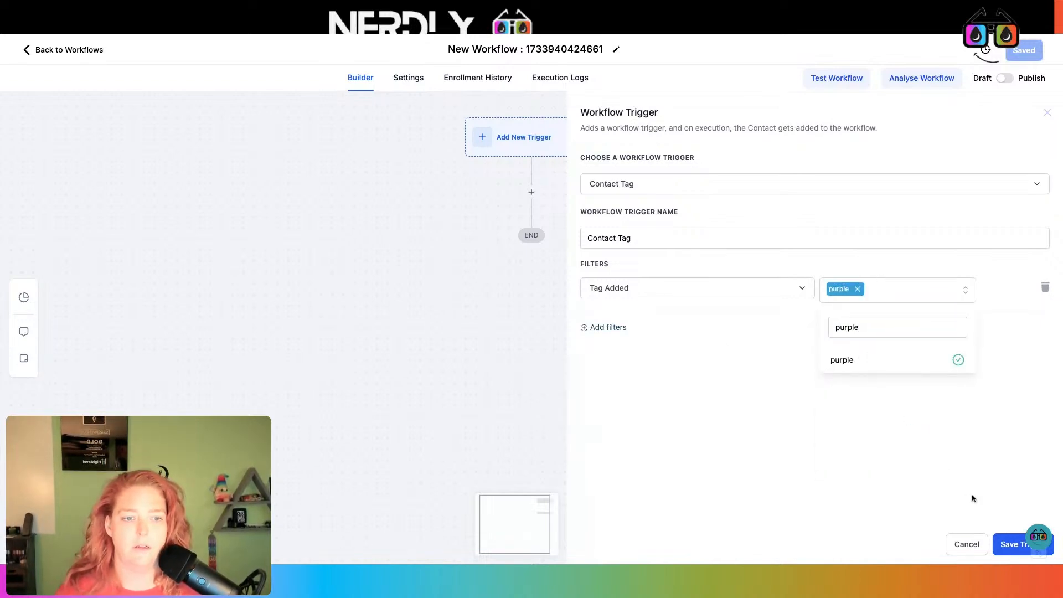
{"action": "left_click", "coordinate": [1015, 550]}
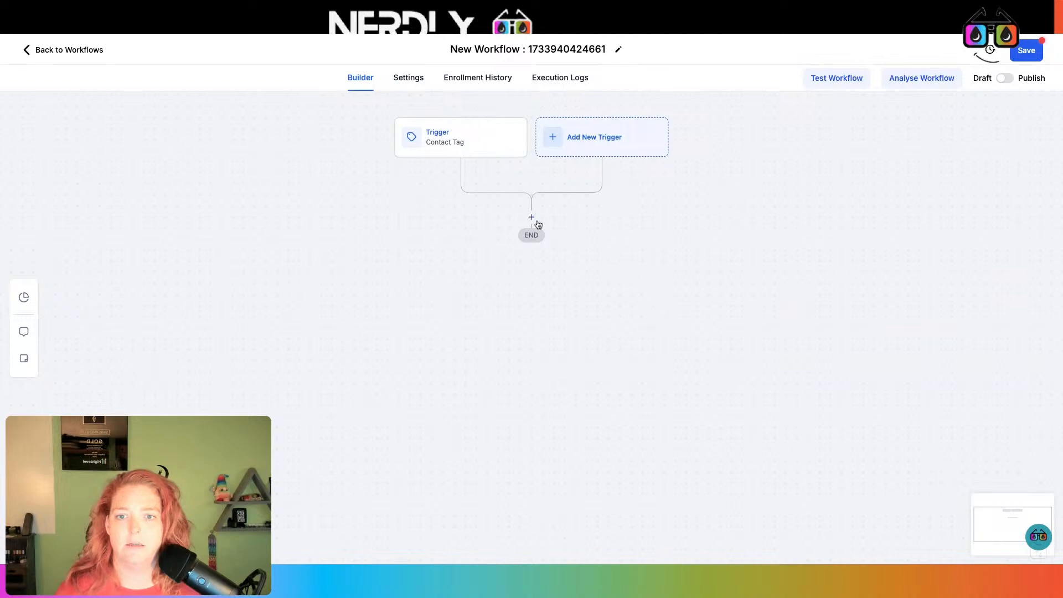
{"action": "left_click", "coordinate": [532, 217]}
- Add a 5-minute Wait step after the trigger
{"action": "type", "text": "wai"}
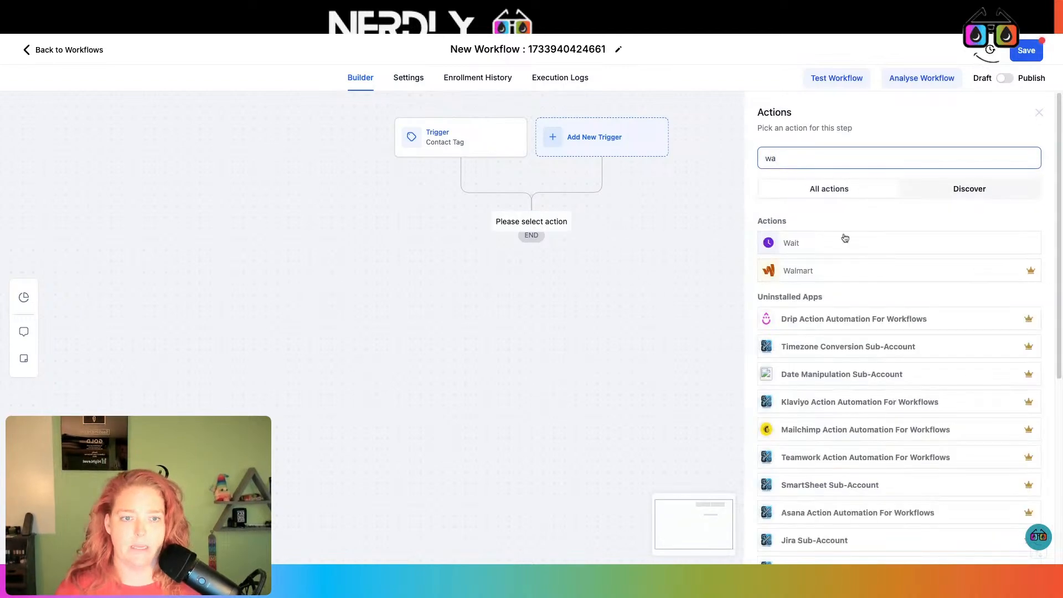
{"action": "left_click", "coordinate": [906, 245]}
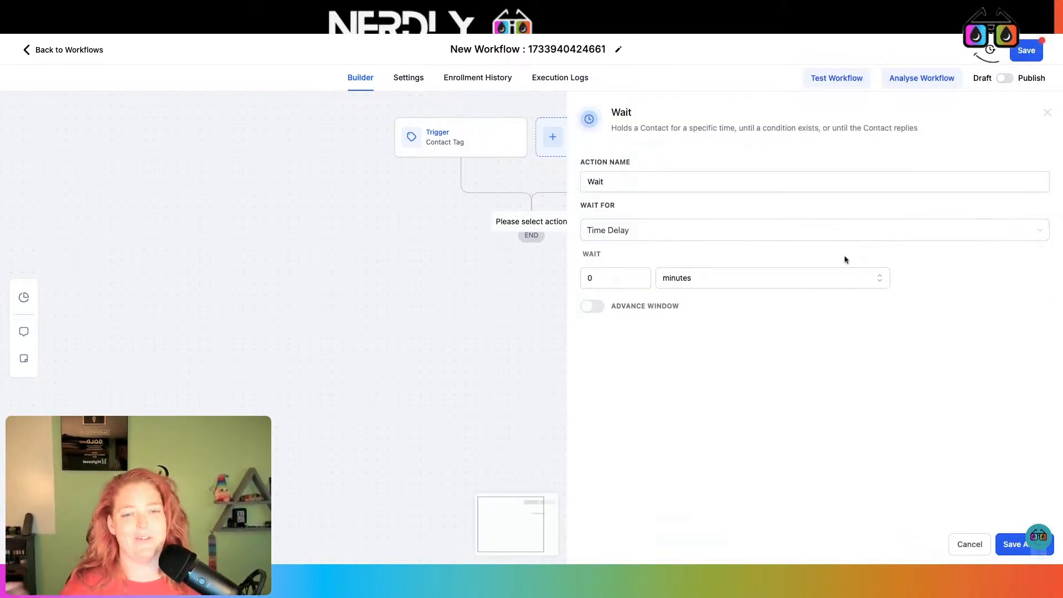
{"action": "double_click", "coordinate": [603, 278]}
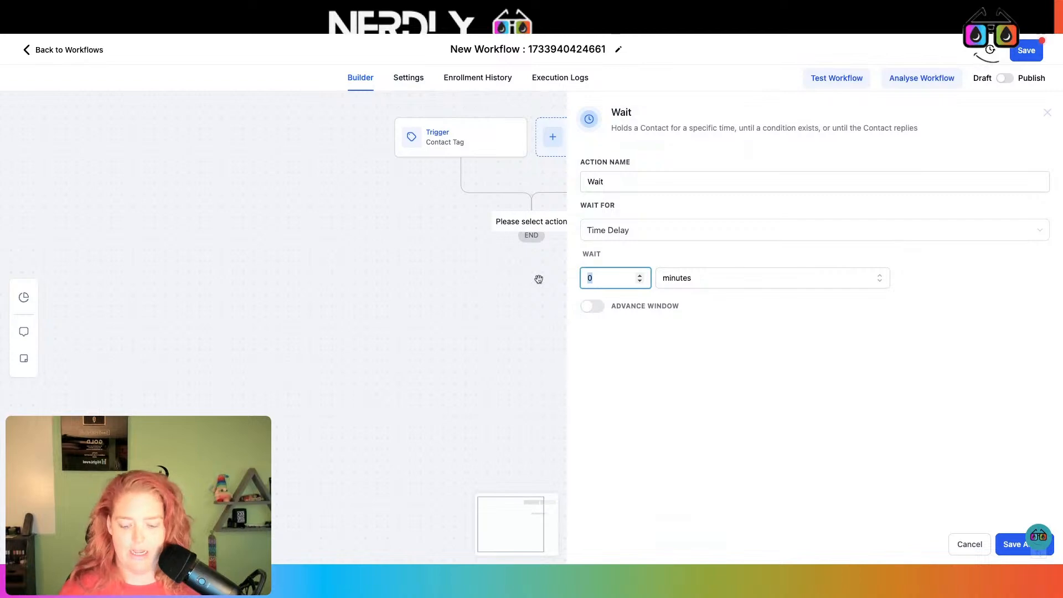
{"action": "type", "text": "5"}
{"action": "left_click", "coordinate": [1007, 546]}
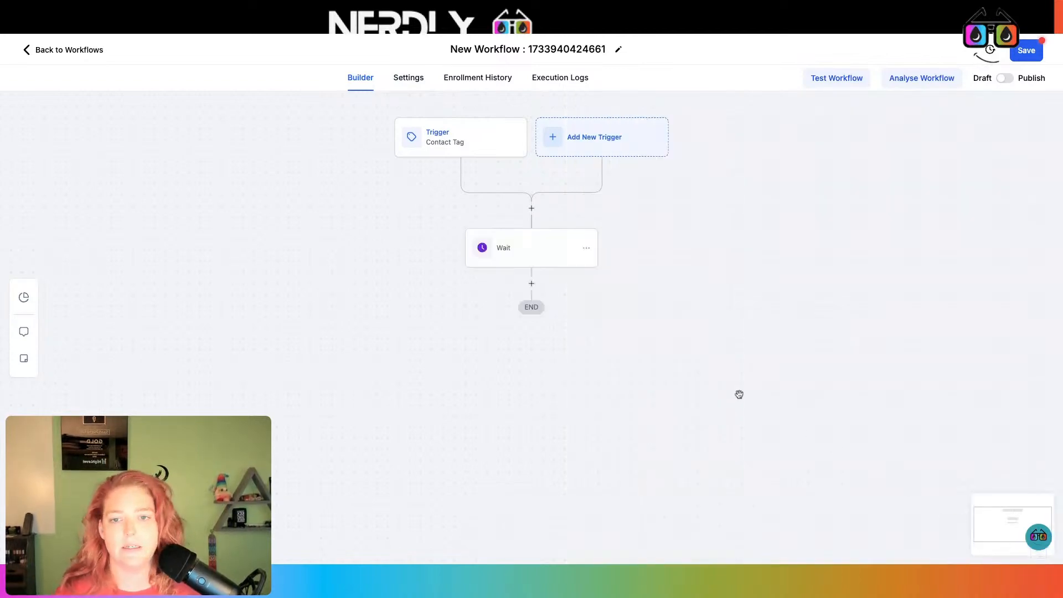
{"action": "left_click", "coordinate": [537, 253]}
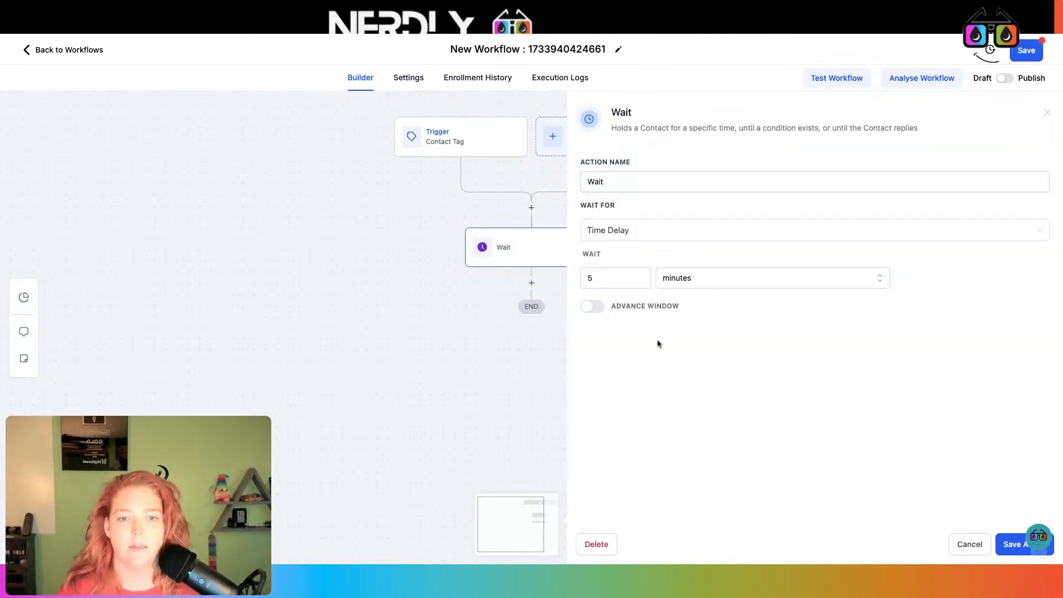
{"action": "left_click", "coordinate": [1044, 545]}
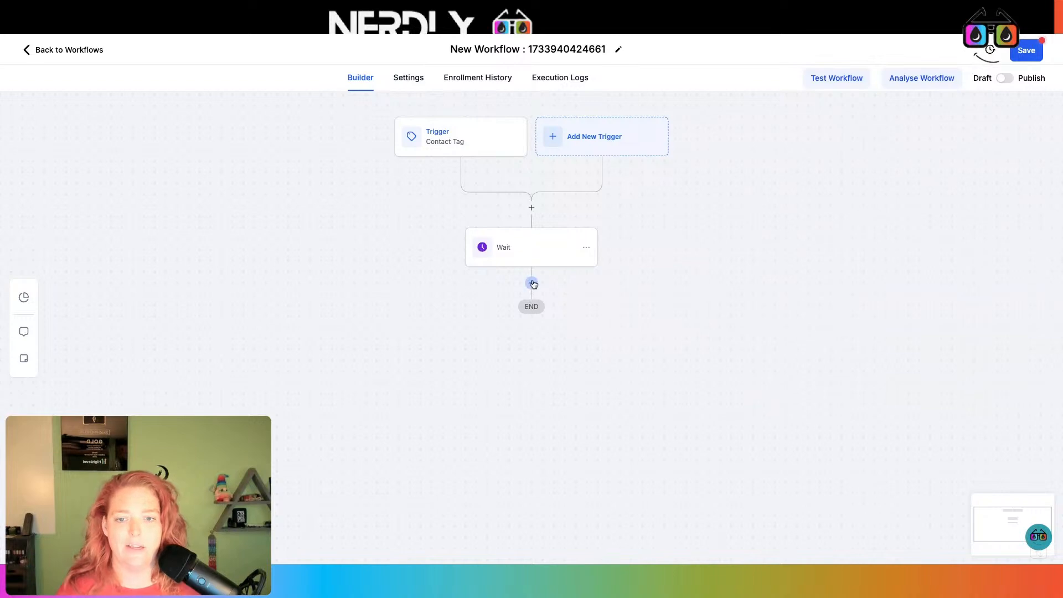
- Add an SMS saying 'Ihear you love purple, its myu favorite color too' and save the workflow
{"action": "left_click", "coordinate": [532, 282]}
{"action": "type", "text": "sms"}
{"action": "left_click", "coordinate": [872, 242]}
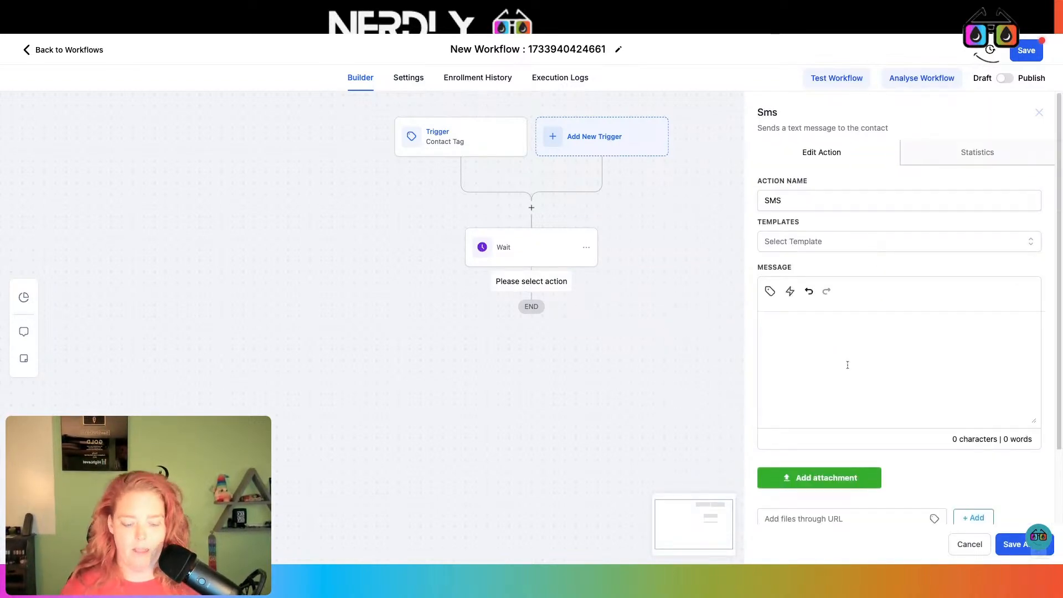
{"action": "type", "text": "Ihea"}
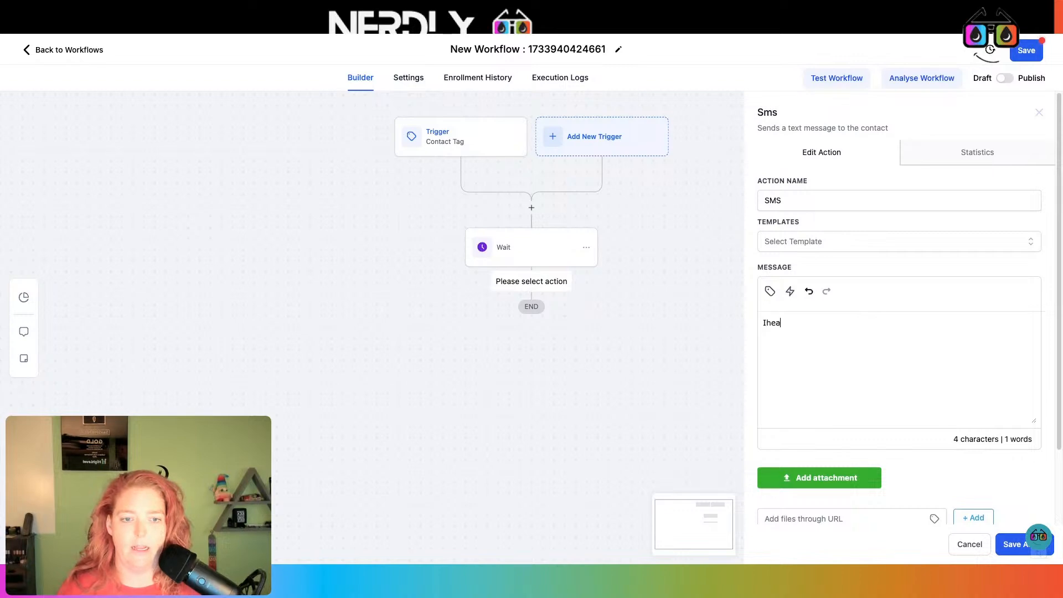
{"action": "type", "text": "r you love purple, its myu favorit"}
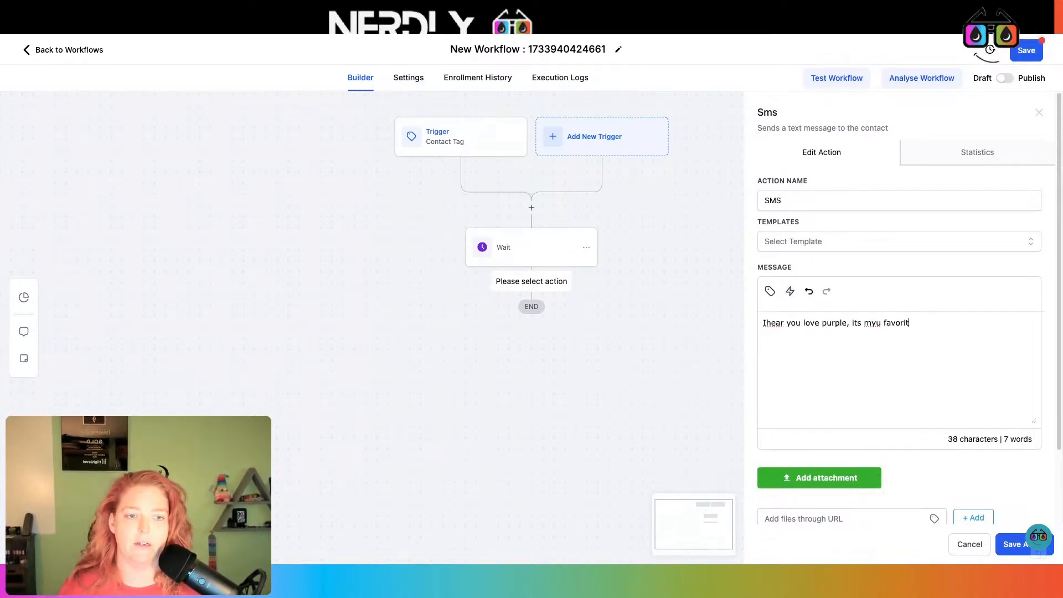
{"action": "type", "text": "e color too!"}
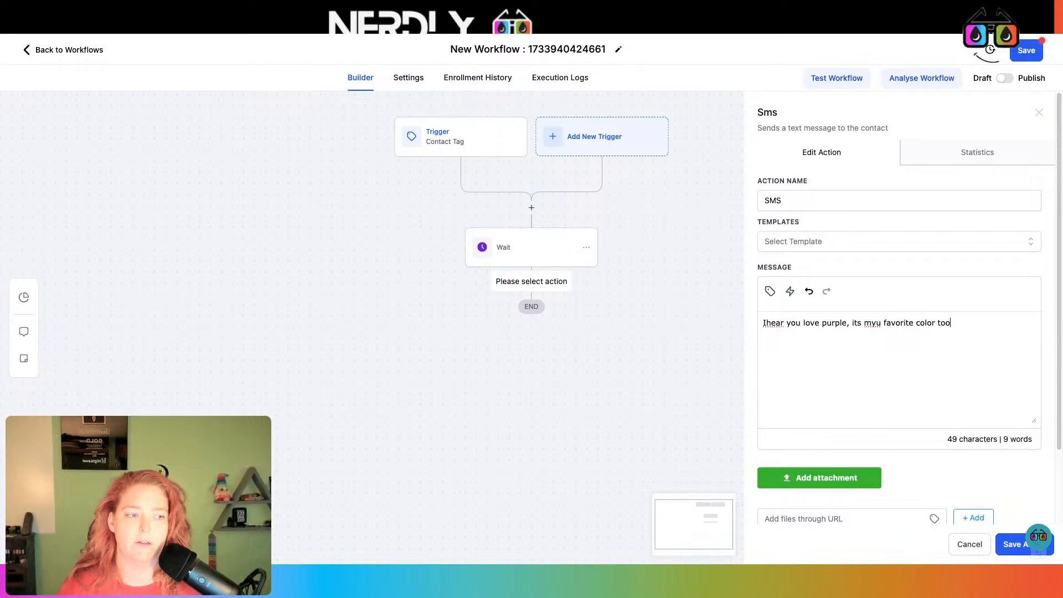
{"action": "left_click", "coordinate": [1011, 547]}
{"action": "left_click", "coordinate": [1026, 51]}
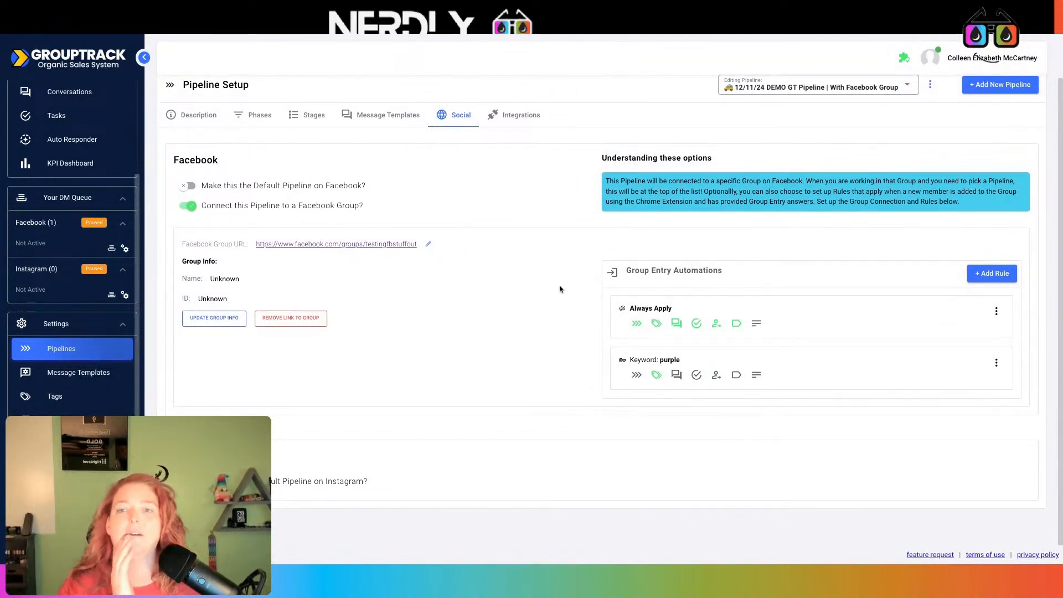
{"action": "scroll", "coordinate": [725, 247], "scroll_direction": "up", "scroll_amount": 1}
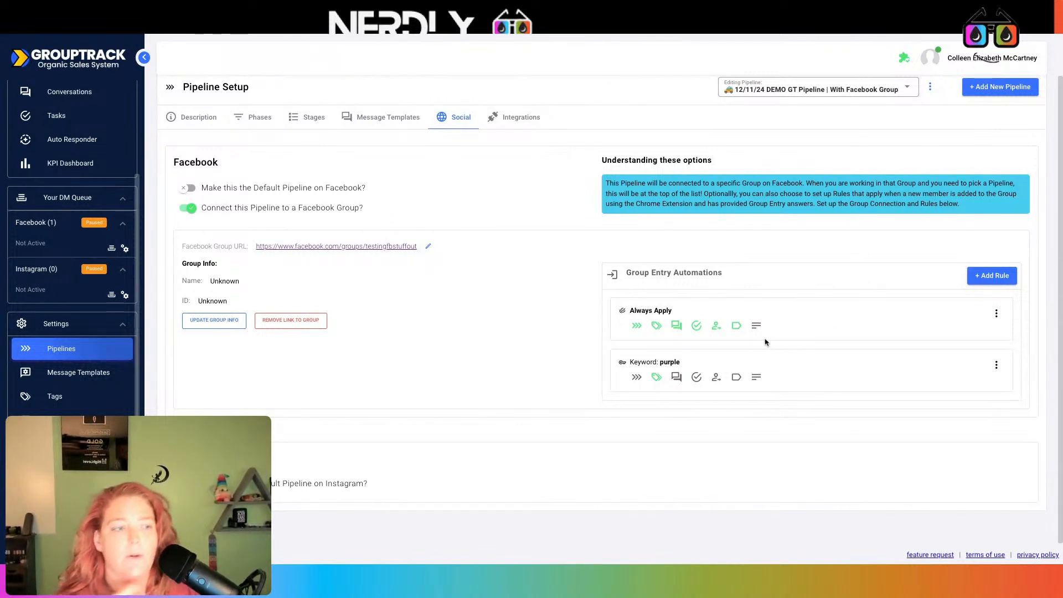
{"action": "scroll", "coordinate": [772, 340], "scroll_direction": "up", "scroll_amount": 1}
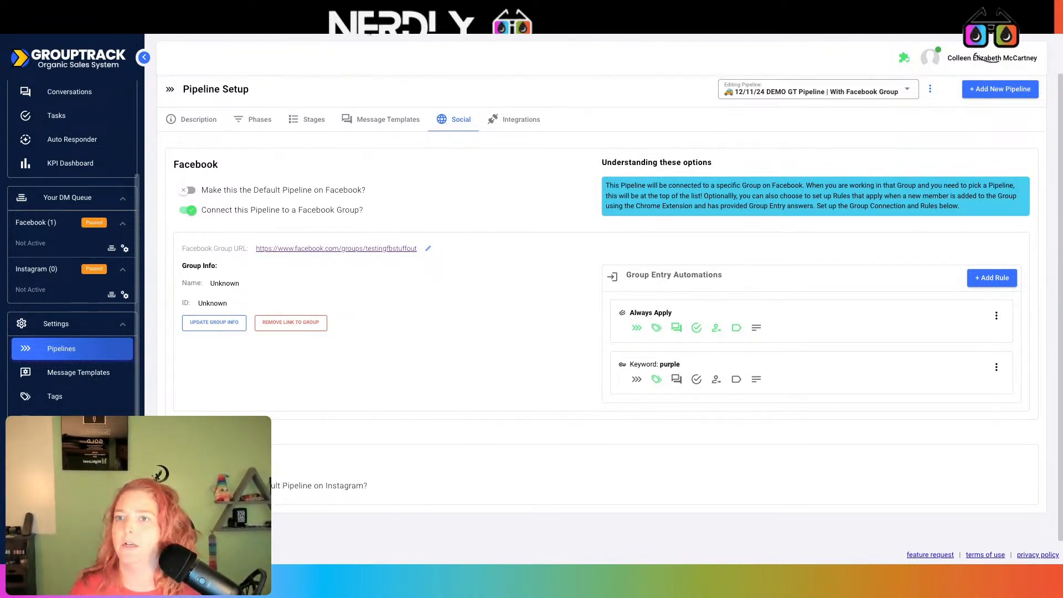